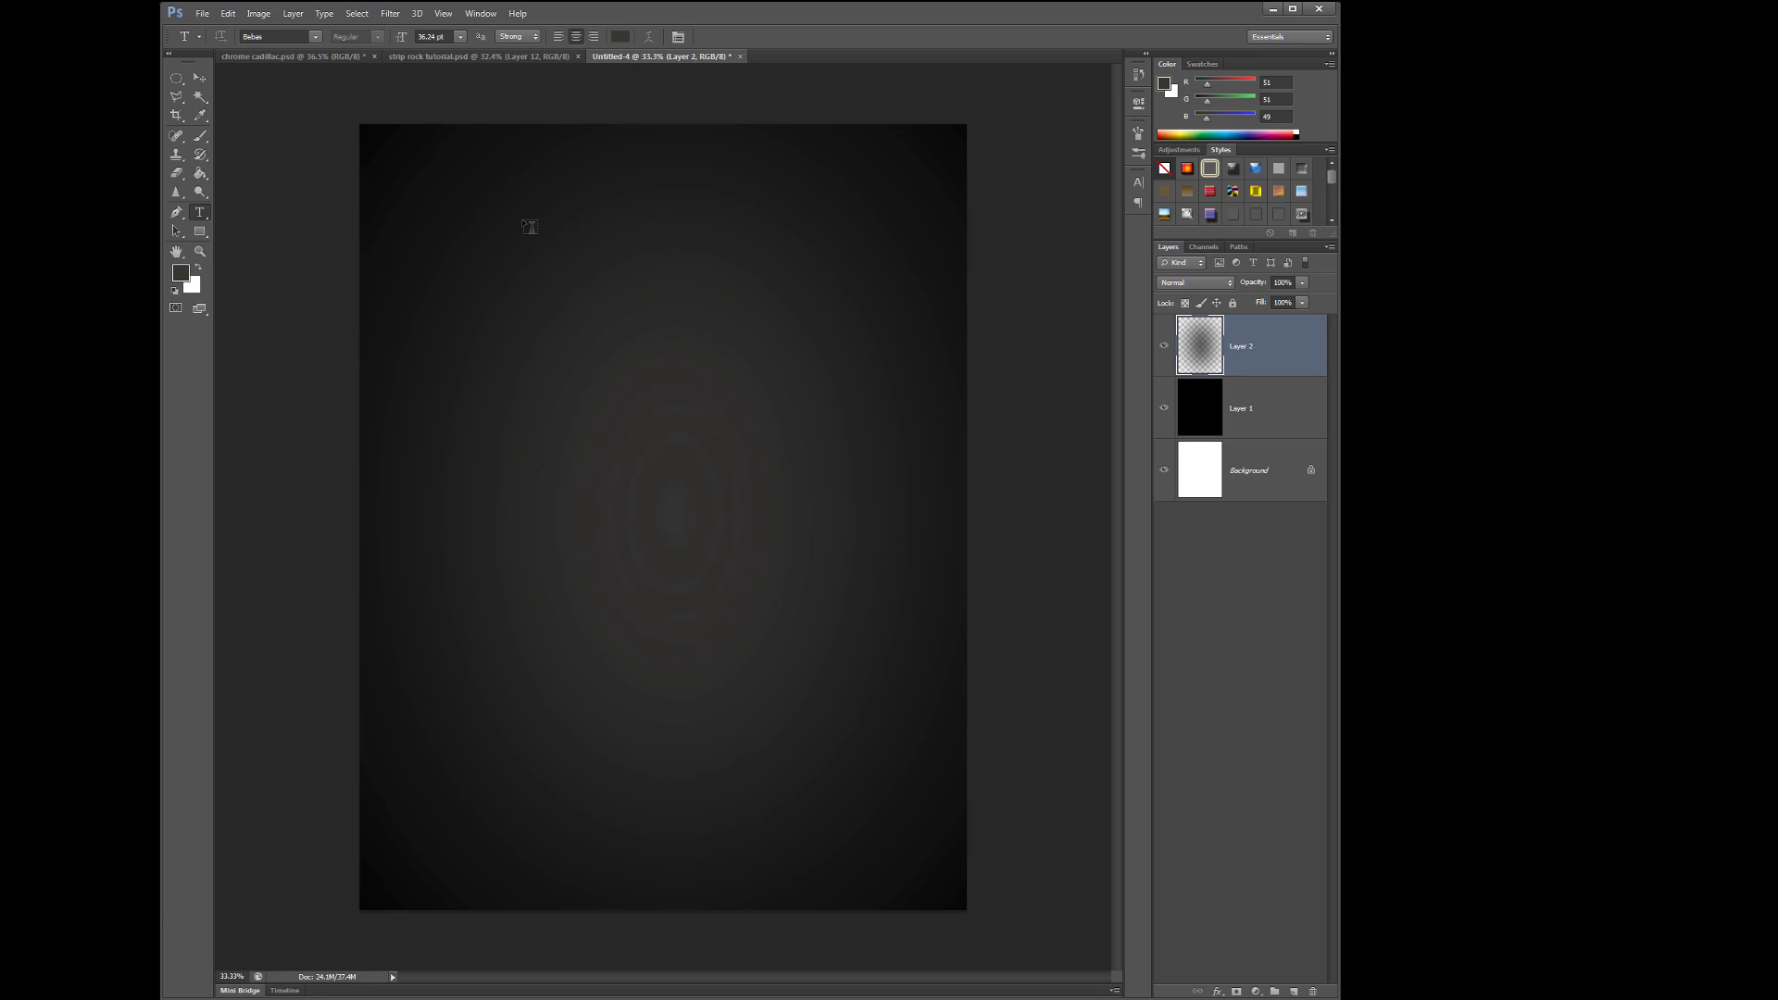
# - Type the title 'your company presents' near the top of the flyer and position it
pyautogui.click(500, 165)
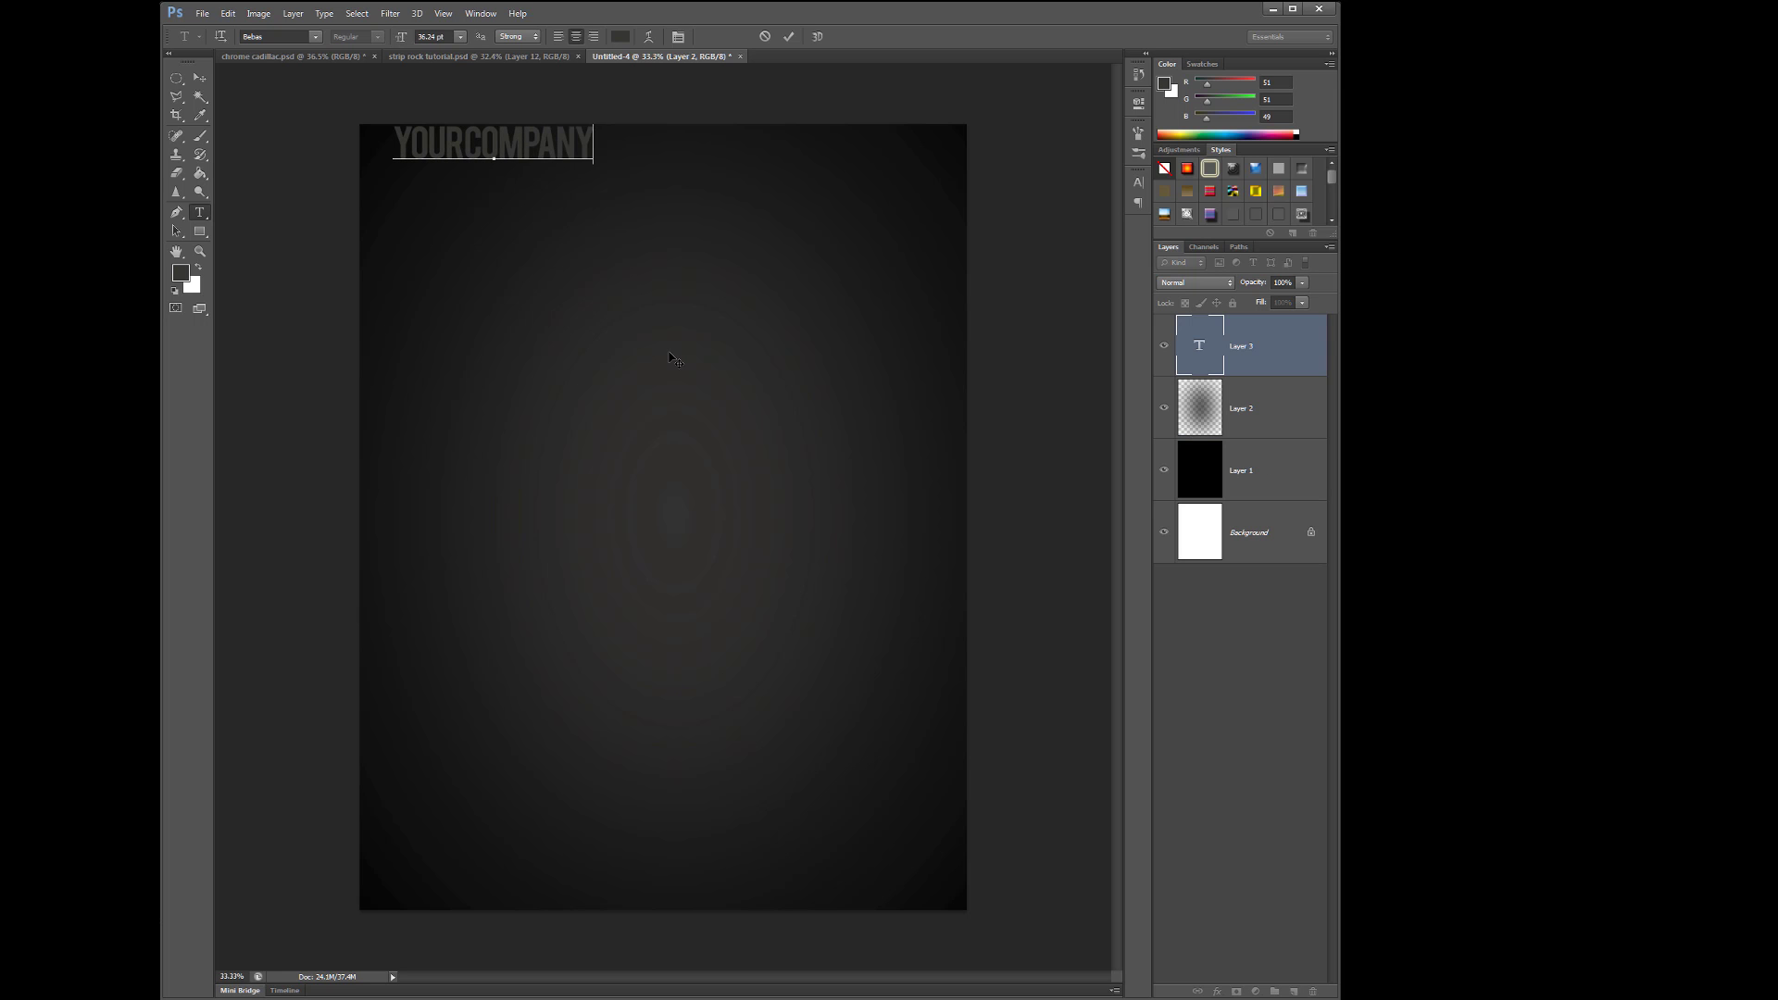
pyautogui.write('your company presents')
pyautogui.click(199, 77)
pyautogui.moveTo(556, 148); pyautogui.dragTo(741, 166)
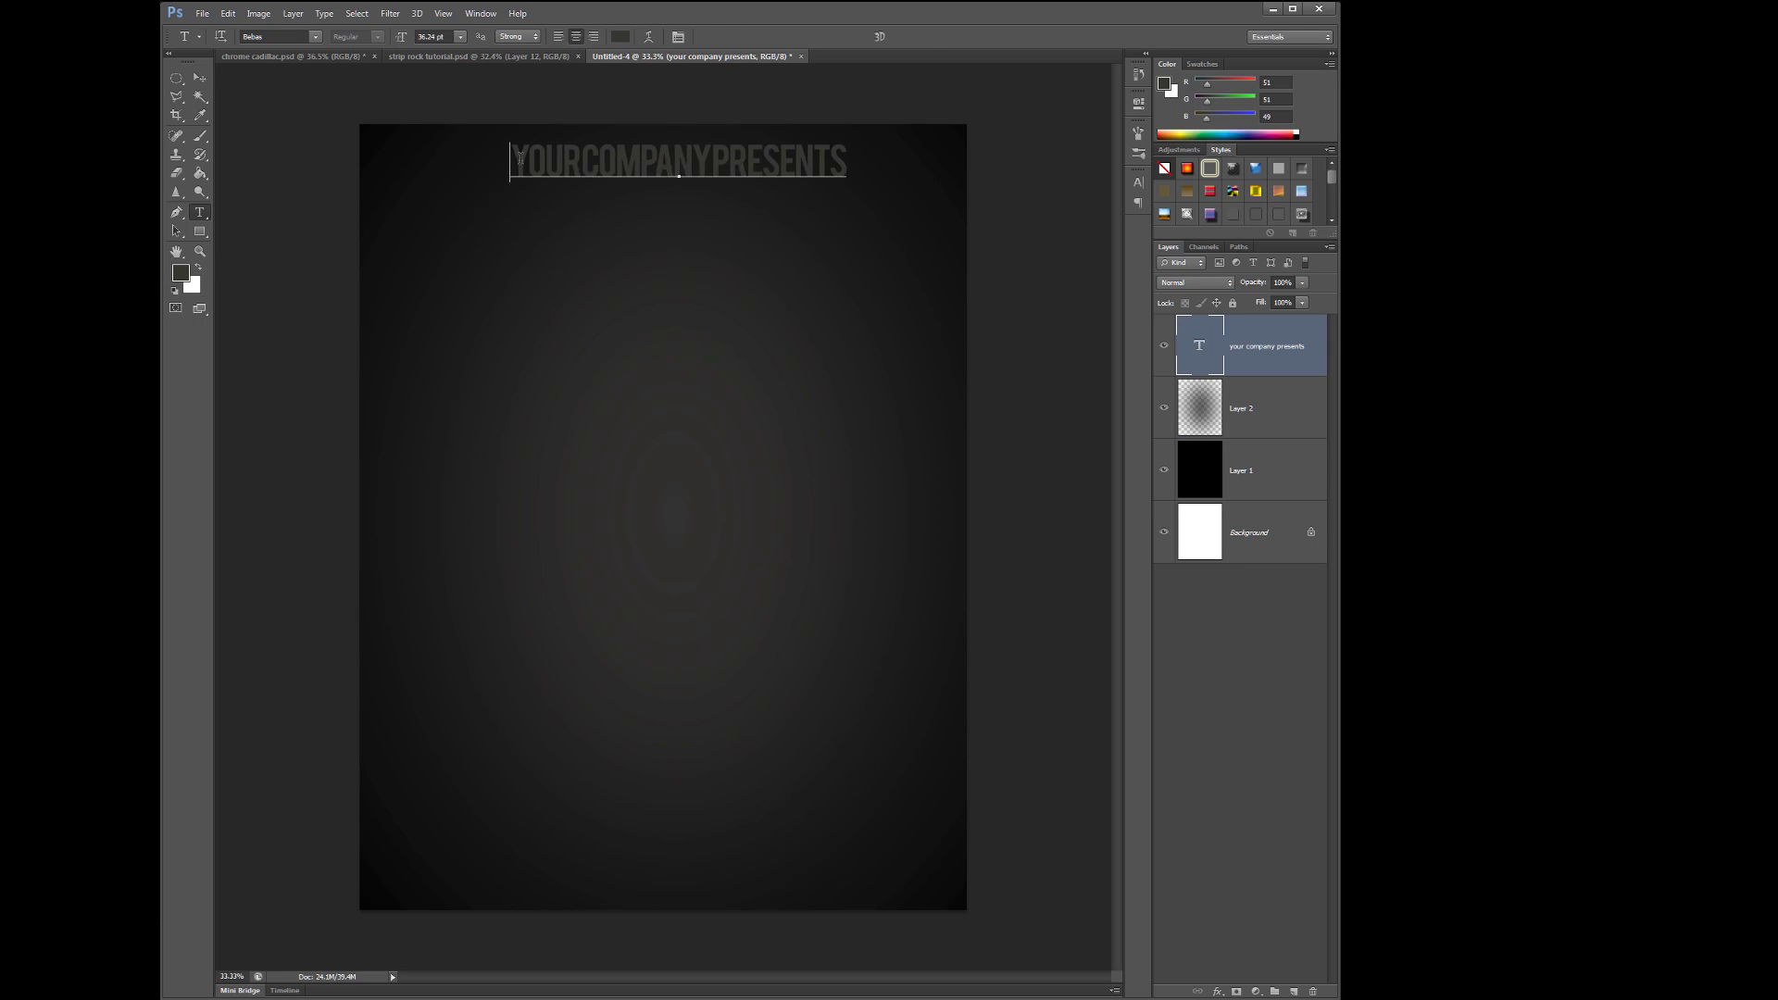
# - Retype the title as 'YOUR COMPANY', shrink it to half size and move it to top centre
pyautogui.tripleClick(520, 158)
pyautogui.click(315, 37)
pyautogui.scroll(-5, 398, 166)
pyautogui.click(398, 166)
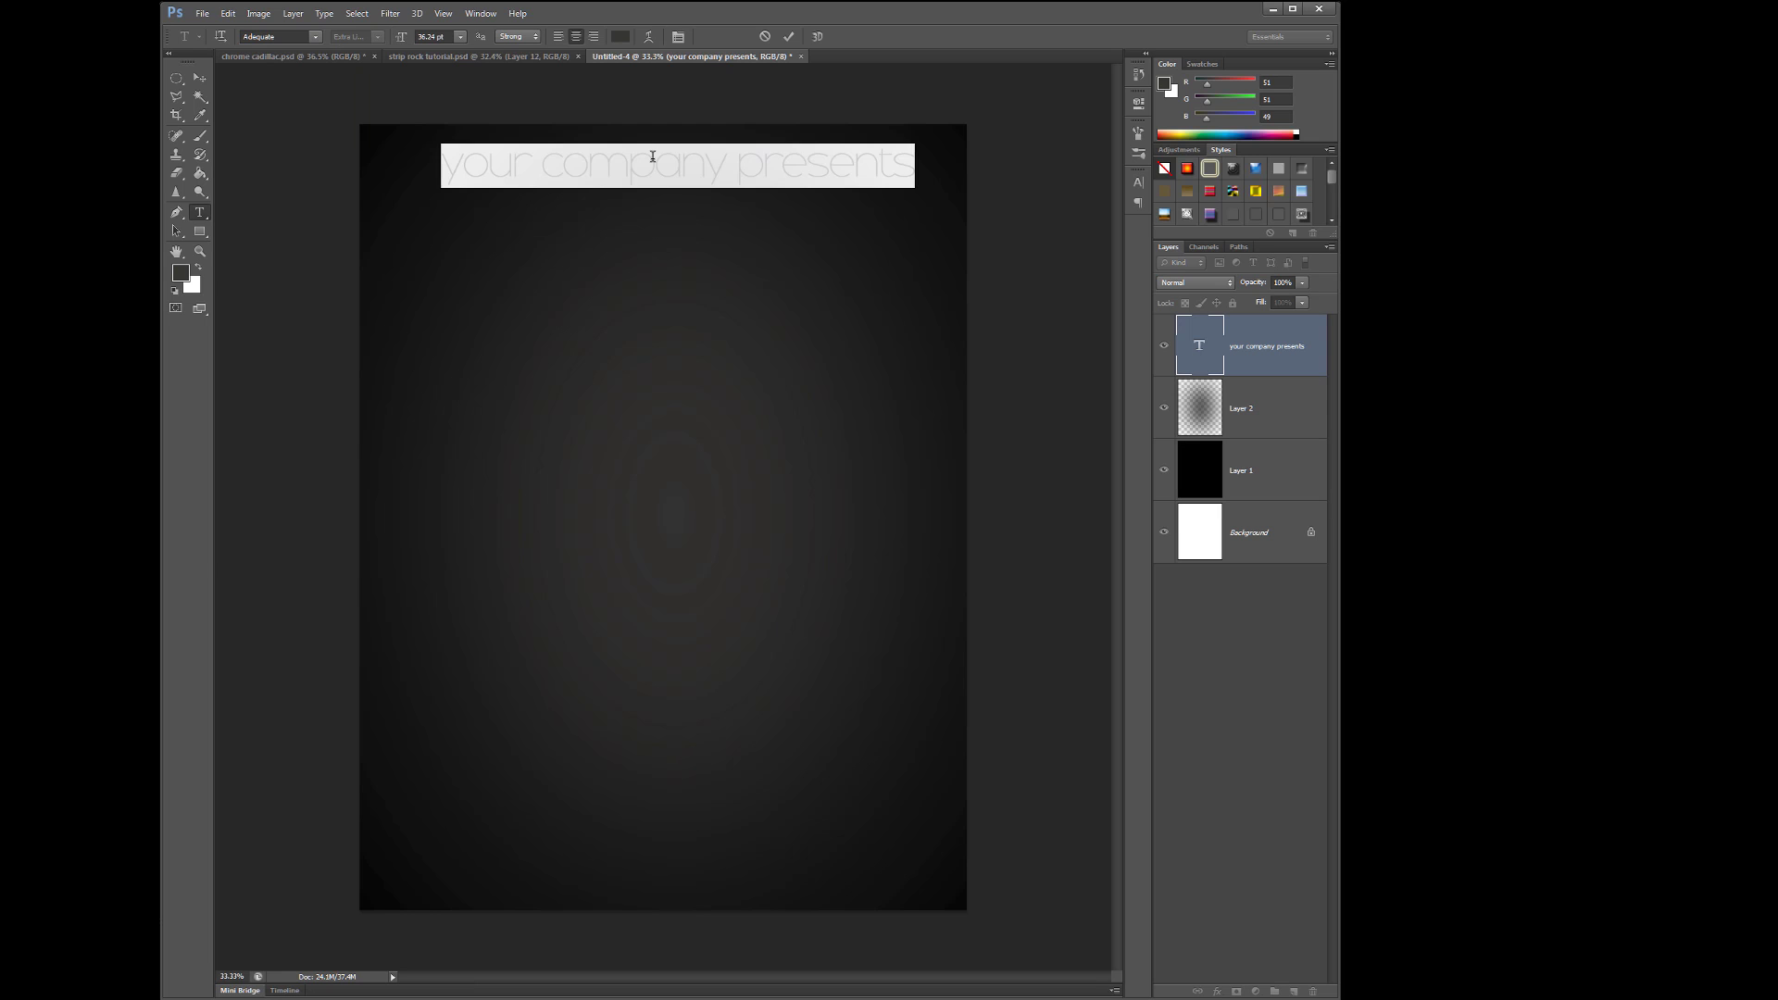
pyautogui.write('YOUR COMPANY')
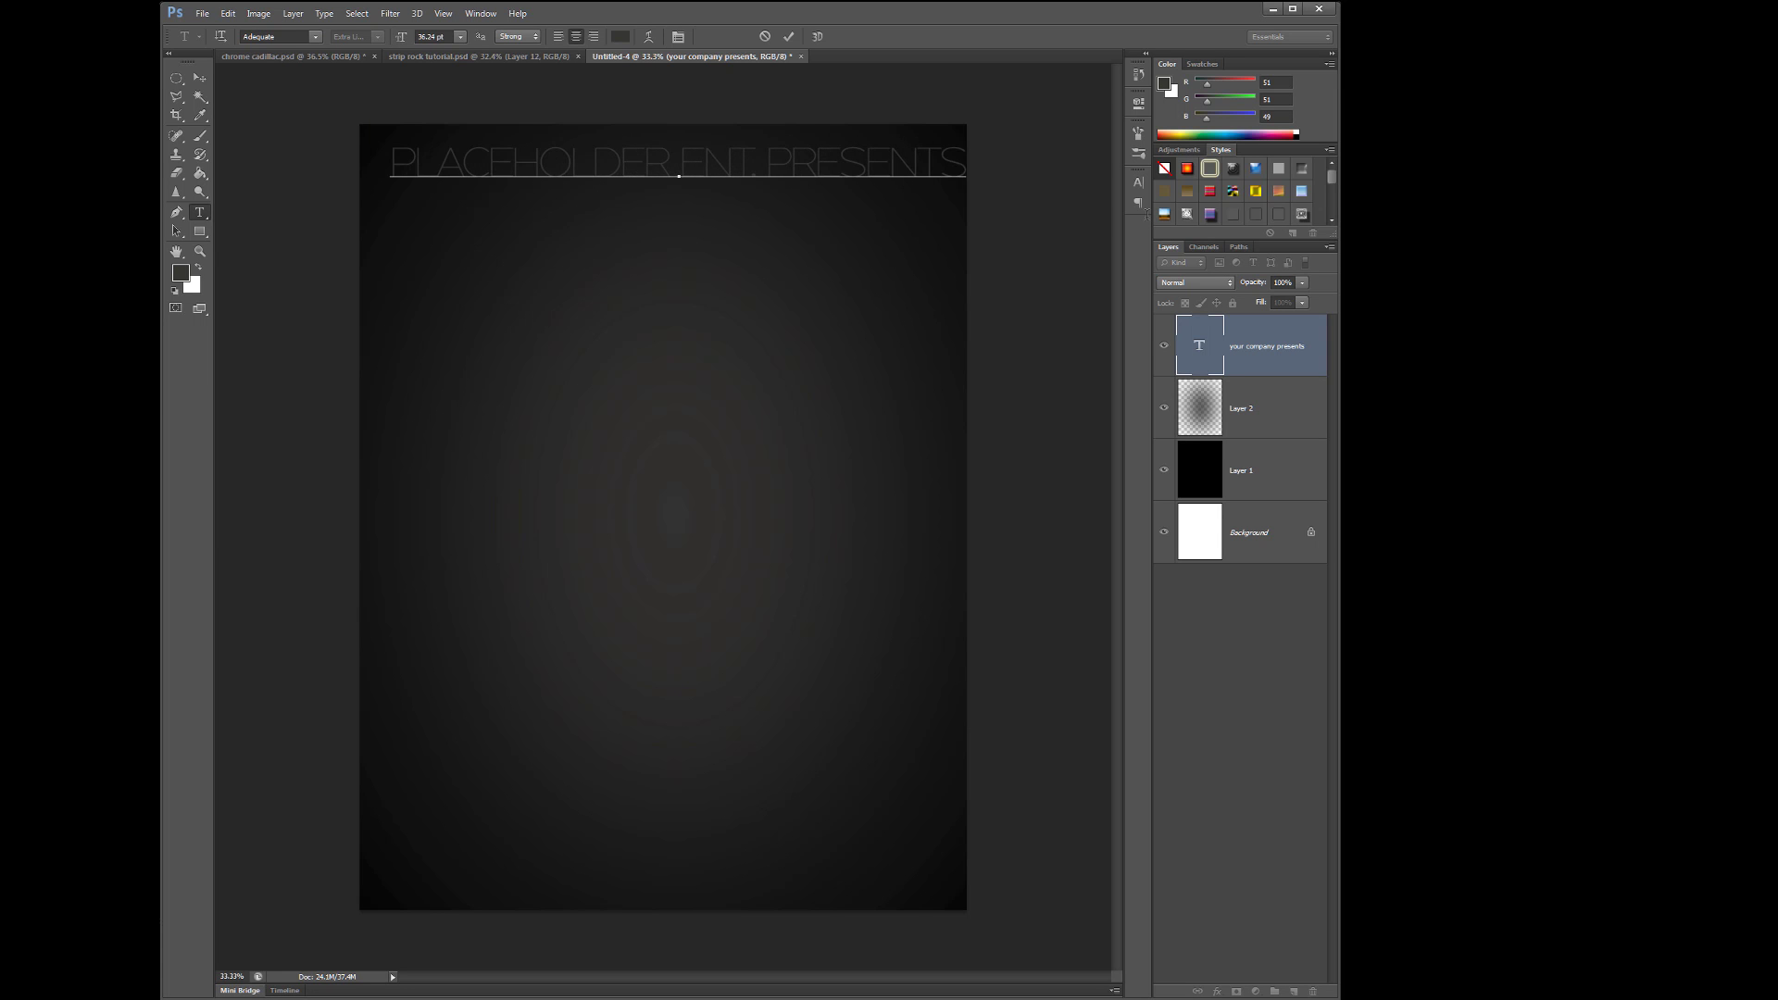
pyautogui.hotkey('ctrl', 'a')
pyautogui.moveTo(404, 40); pyautogui.dragTo(370, 40)
pyautogui.hotkey('ctrl', 'Return')
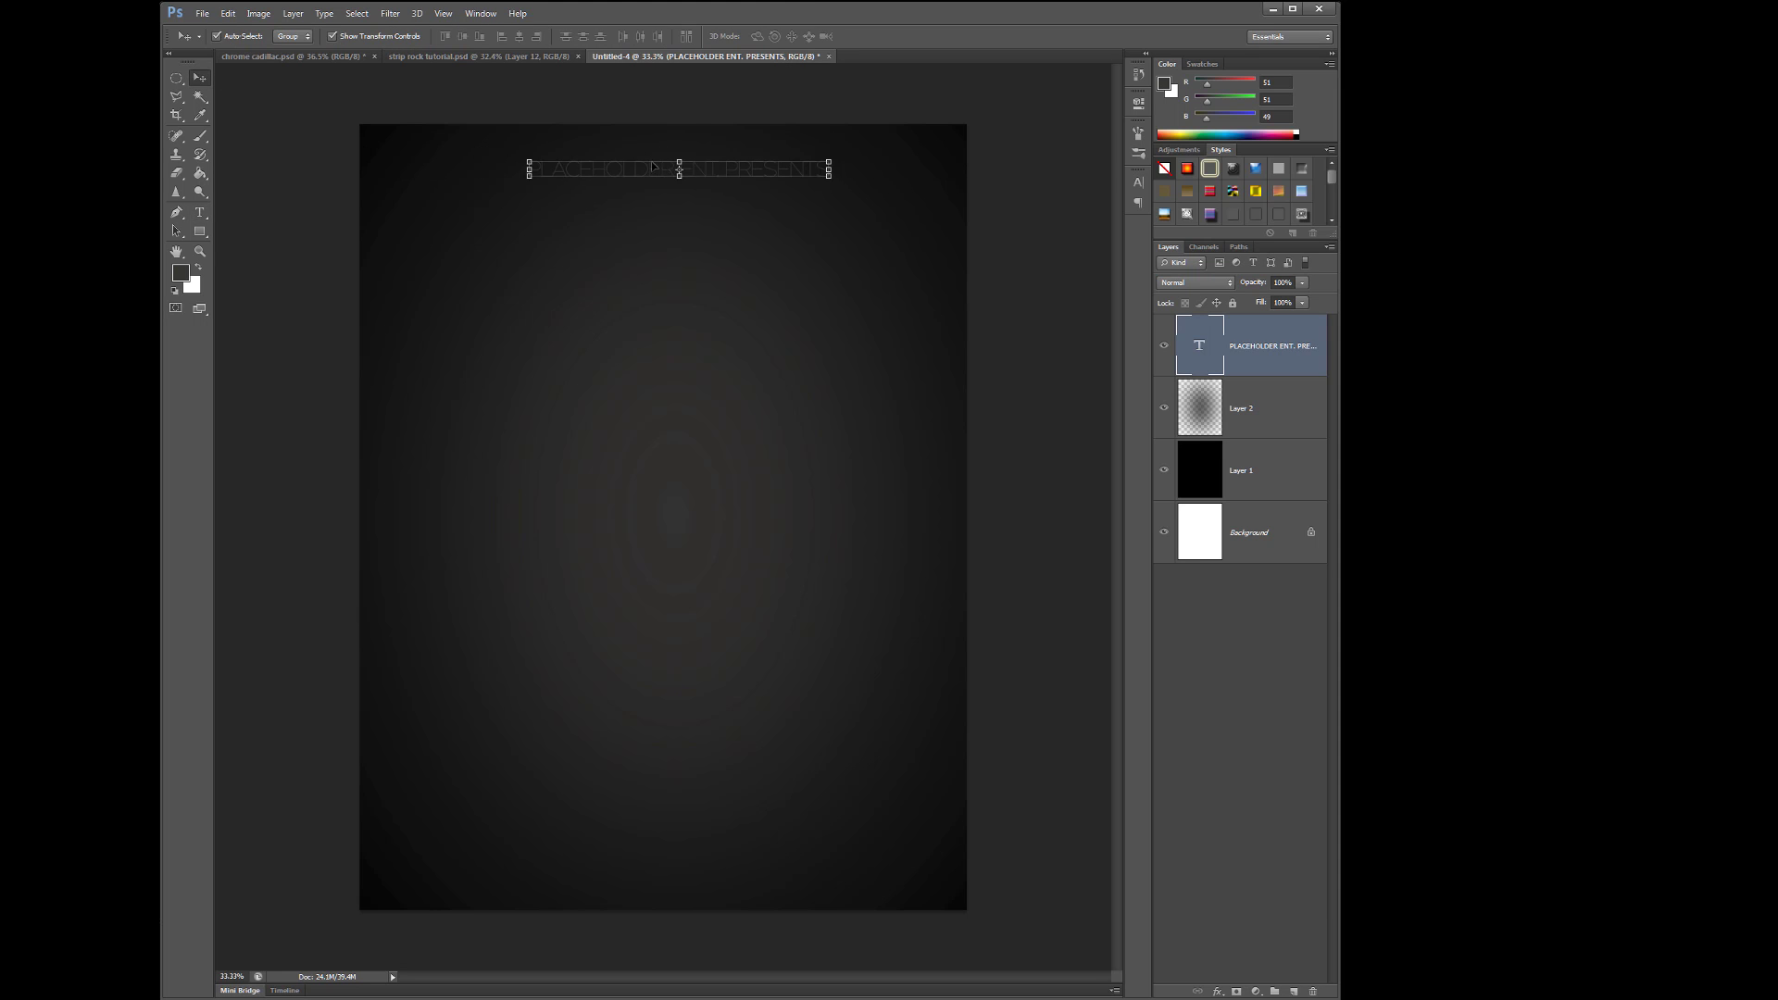
pyautogui.moveTo(588, 240); pyautogui.dragTo(574, 222)
# - Change the title font to Aparajita, after trying AgencyFB Bold
pyautogui.click(619, 37)
pyautogui.click(1392, 512)
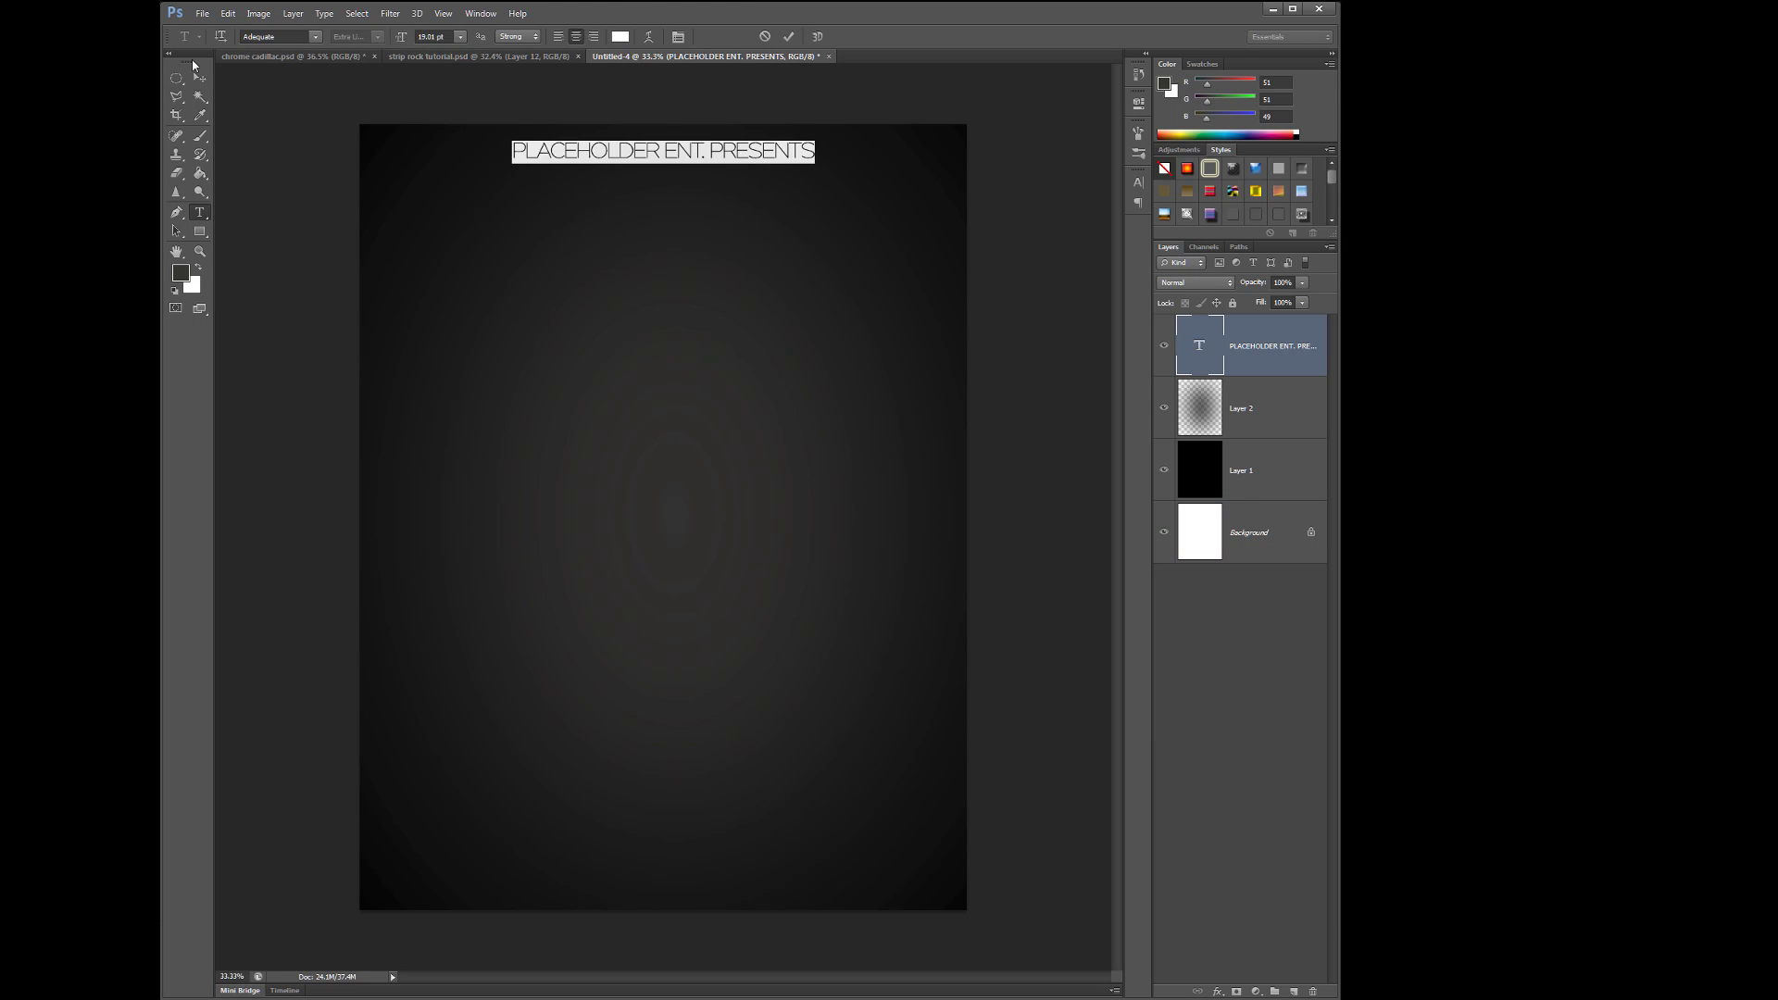
pyautogui.hotkey('ctrl', 'Return')
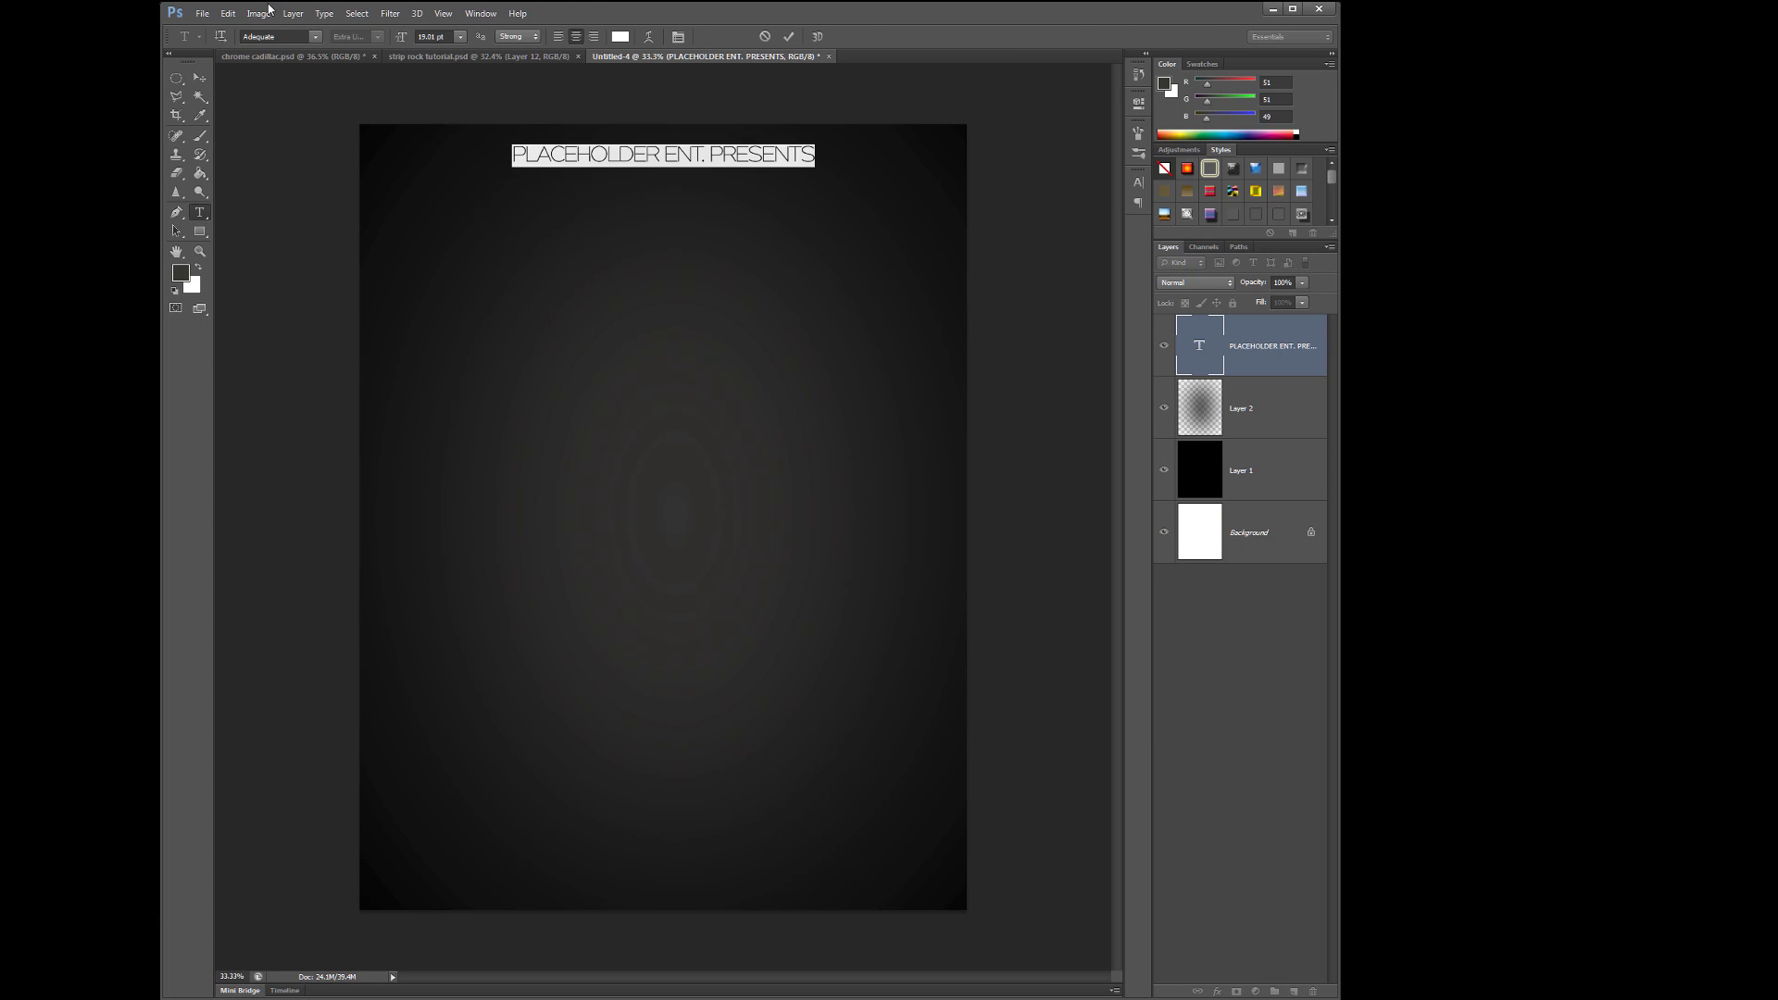
pyautogui.click(315, 36)
pyautogui.click(619, 174)
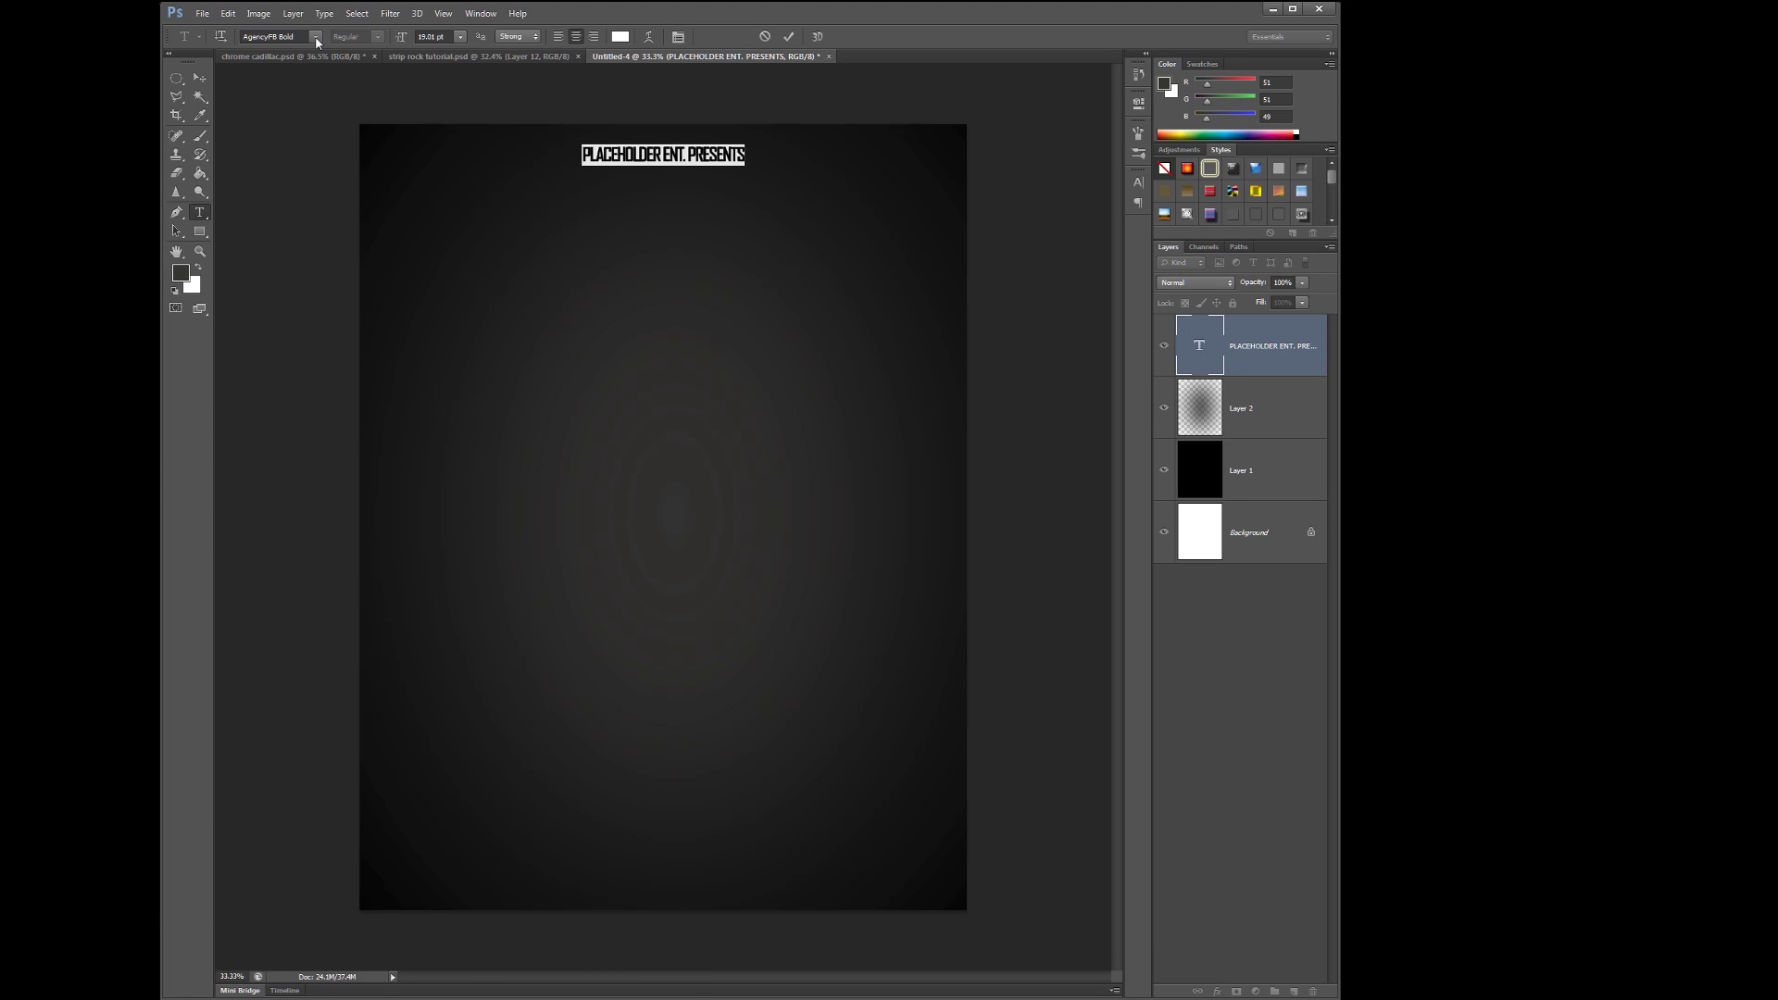
pyautogui.click(315, 37)
pyautogui.click(584, 765)
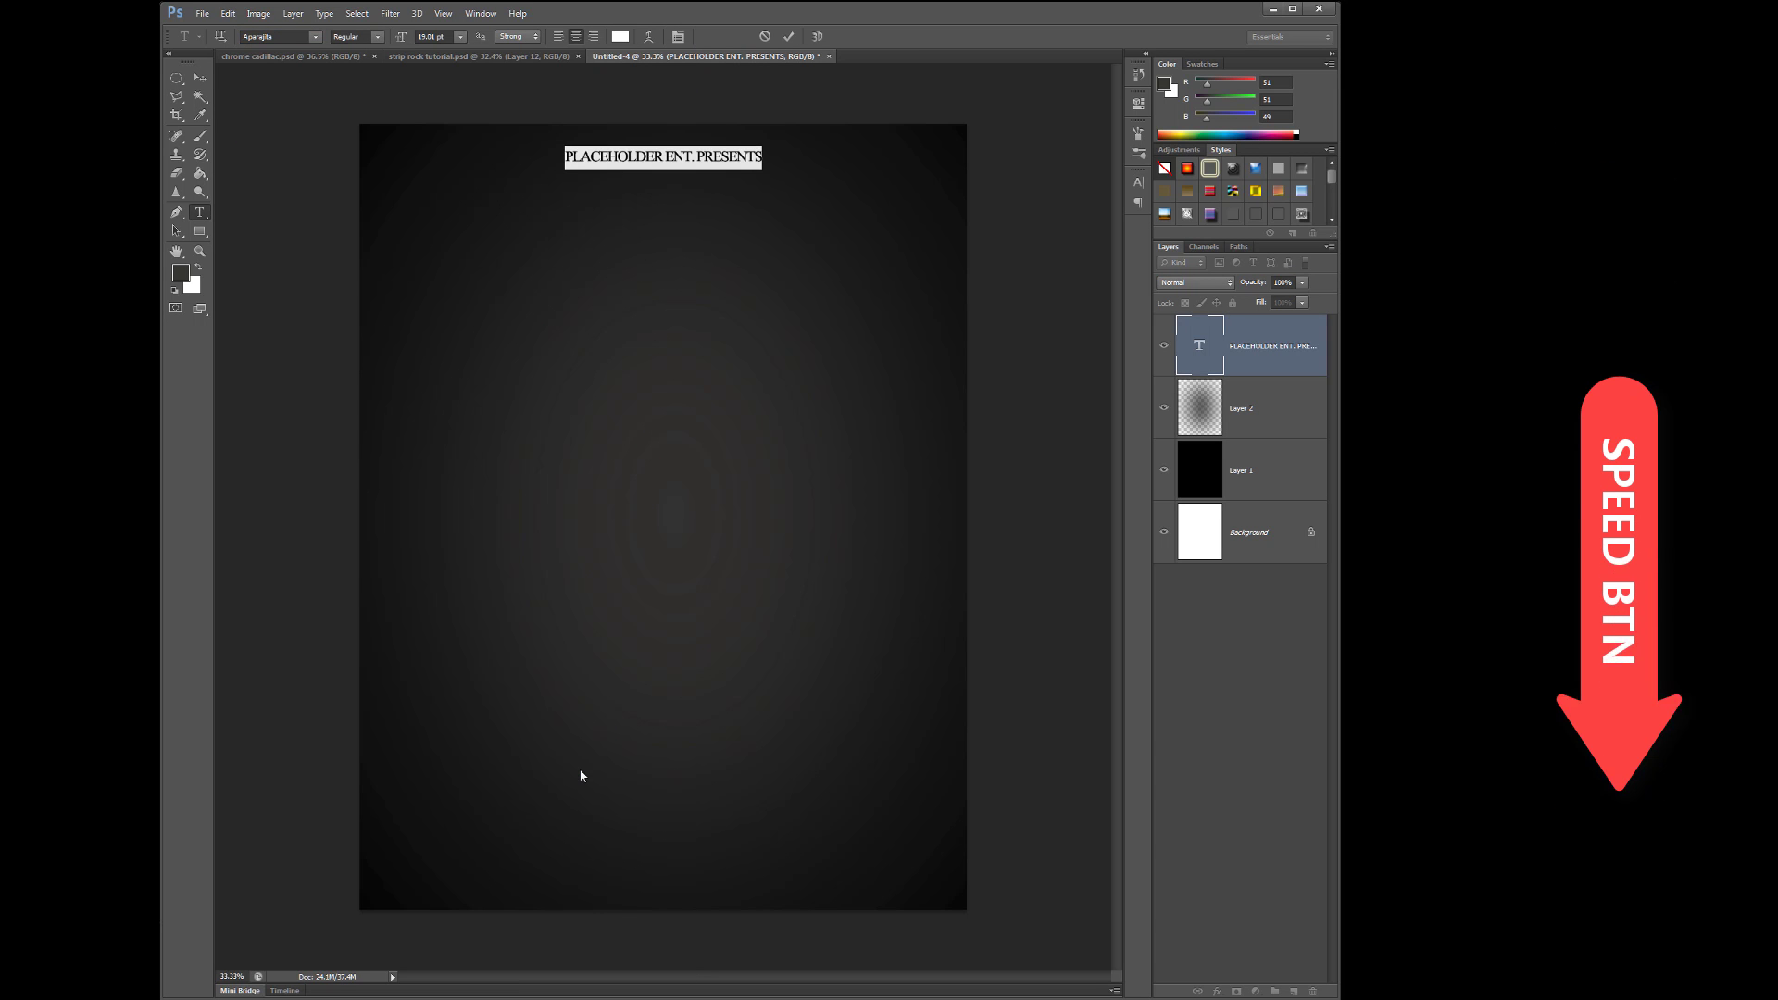
pyautogui.hotkey('ctrl', 'Return')
pyautogui.press('v')
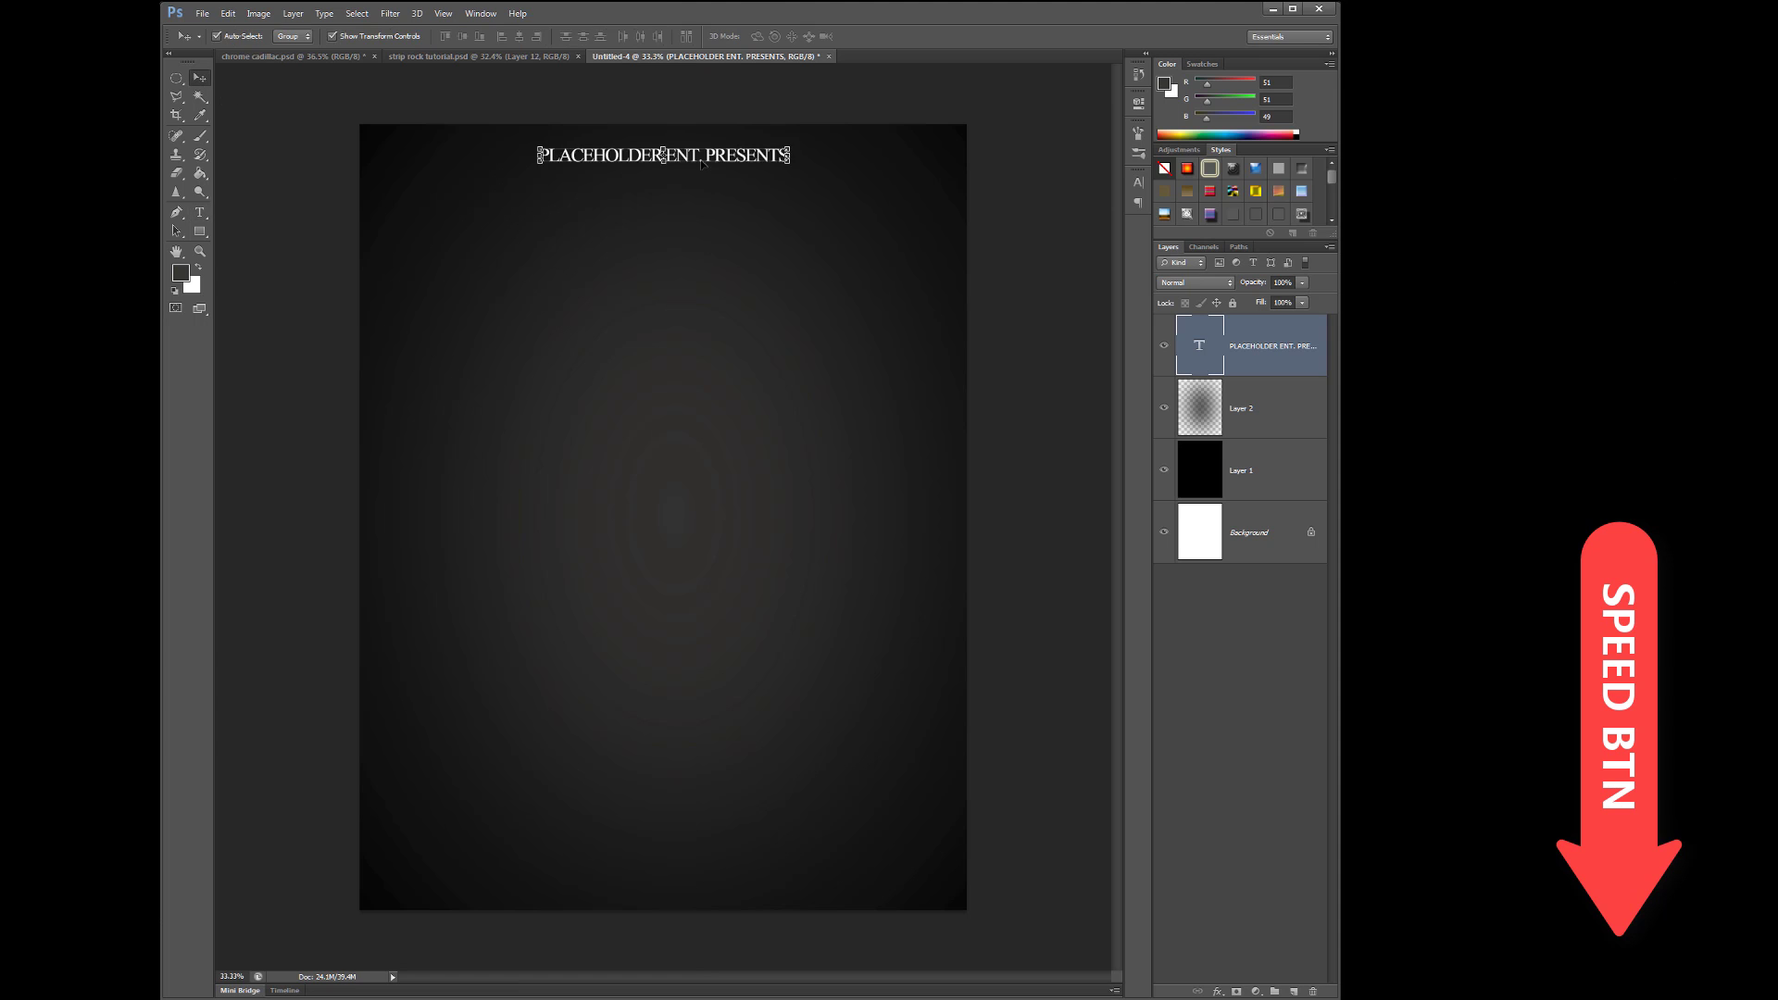
# - Recolour the title text yellow
pyautogui.doubleClick(1199, 344)
pyautogui.click(1164, 83)
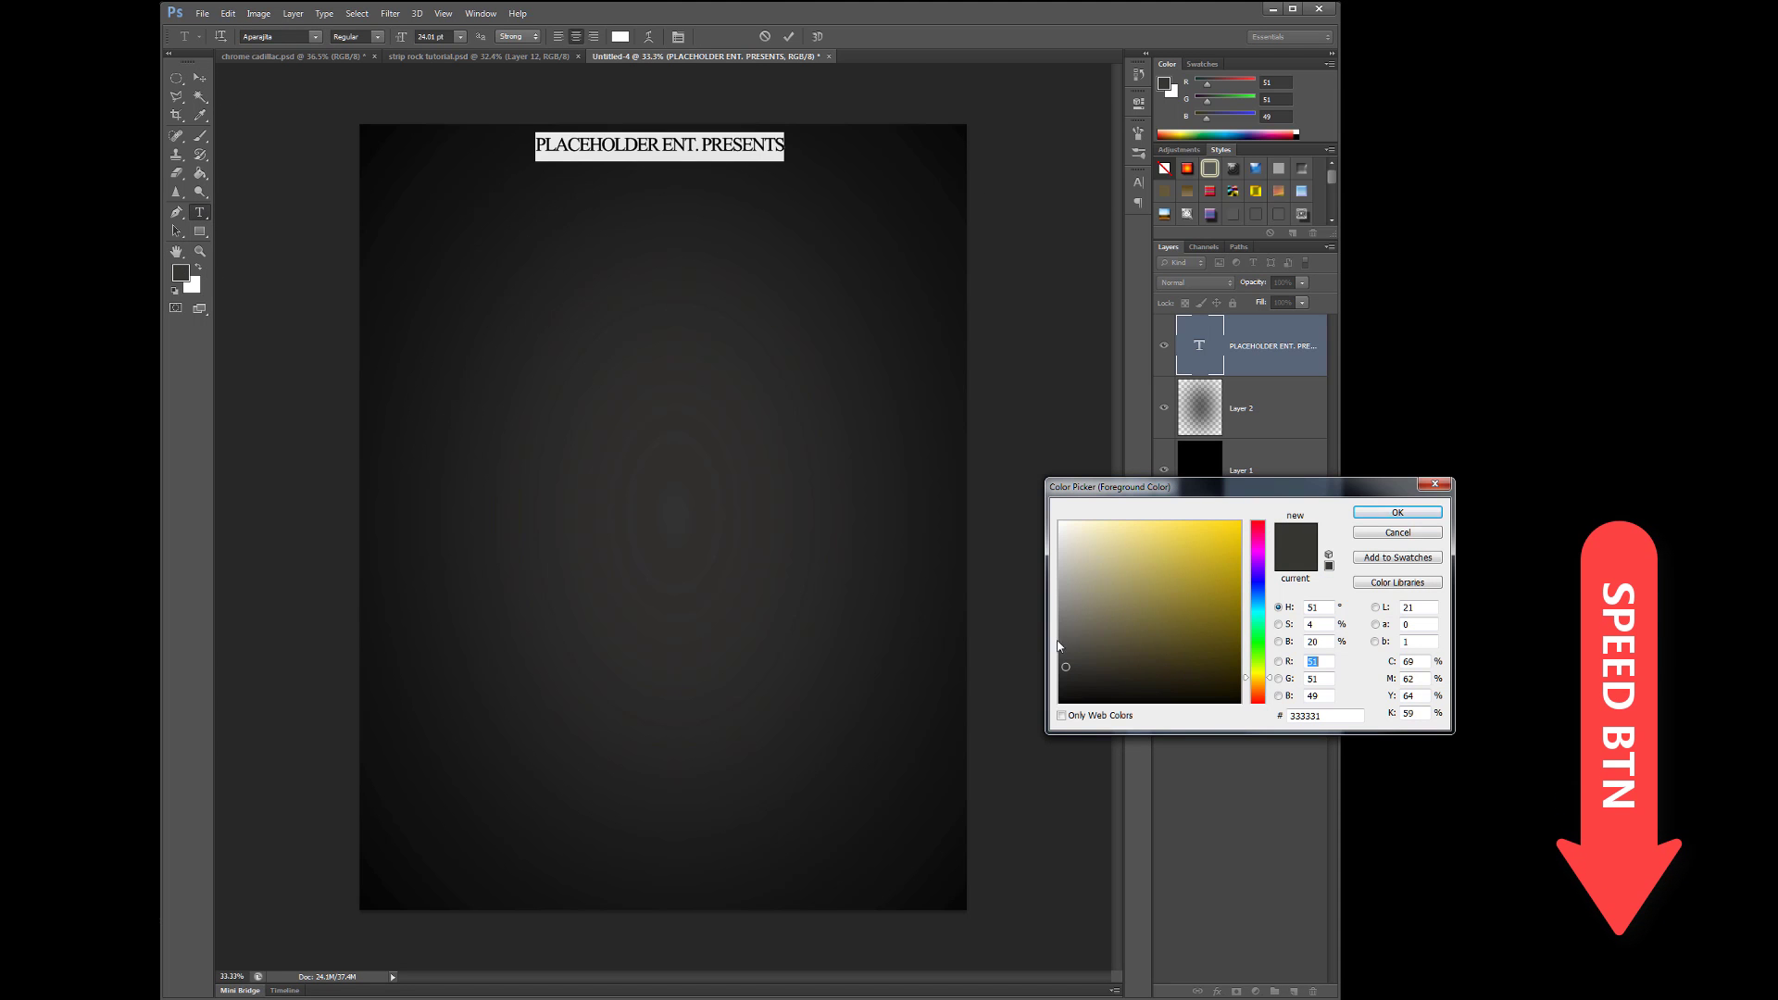
pyautogui.click(1397, 512)
pyautogui.hotkey('ctrl', 'Return')
pyautogui.press('v')
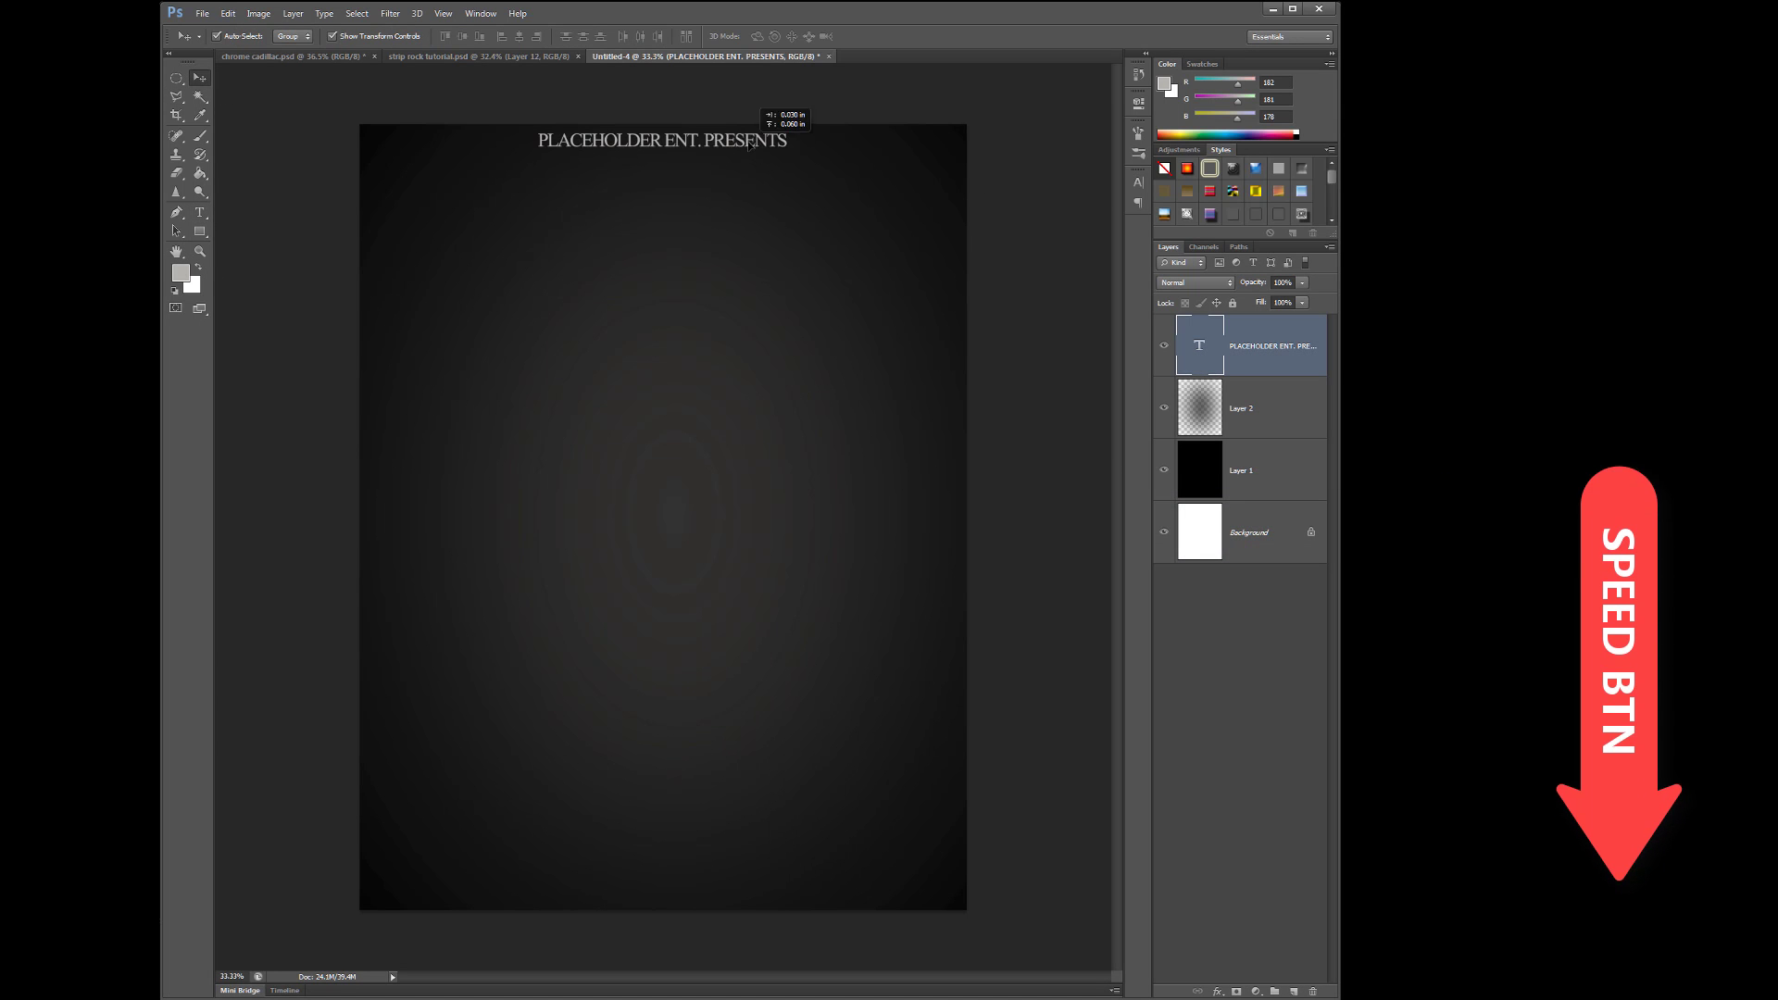
pyautogui.doubleClick(1199, 344)
pyautogui.click(620, 36)
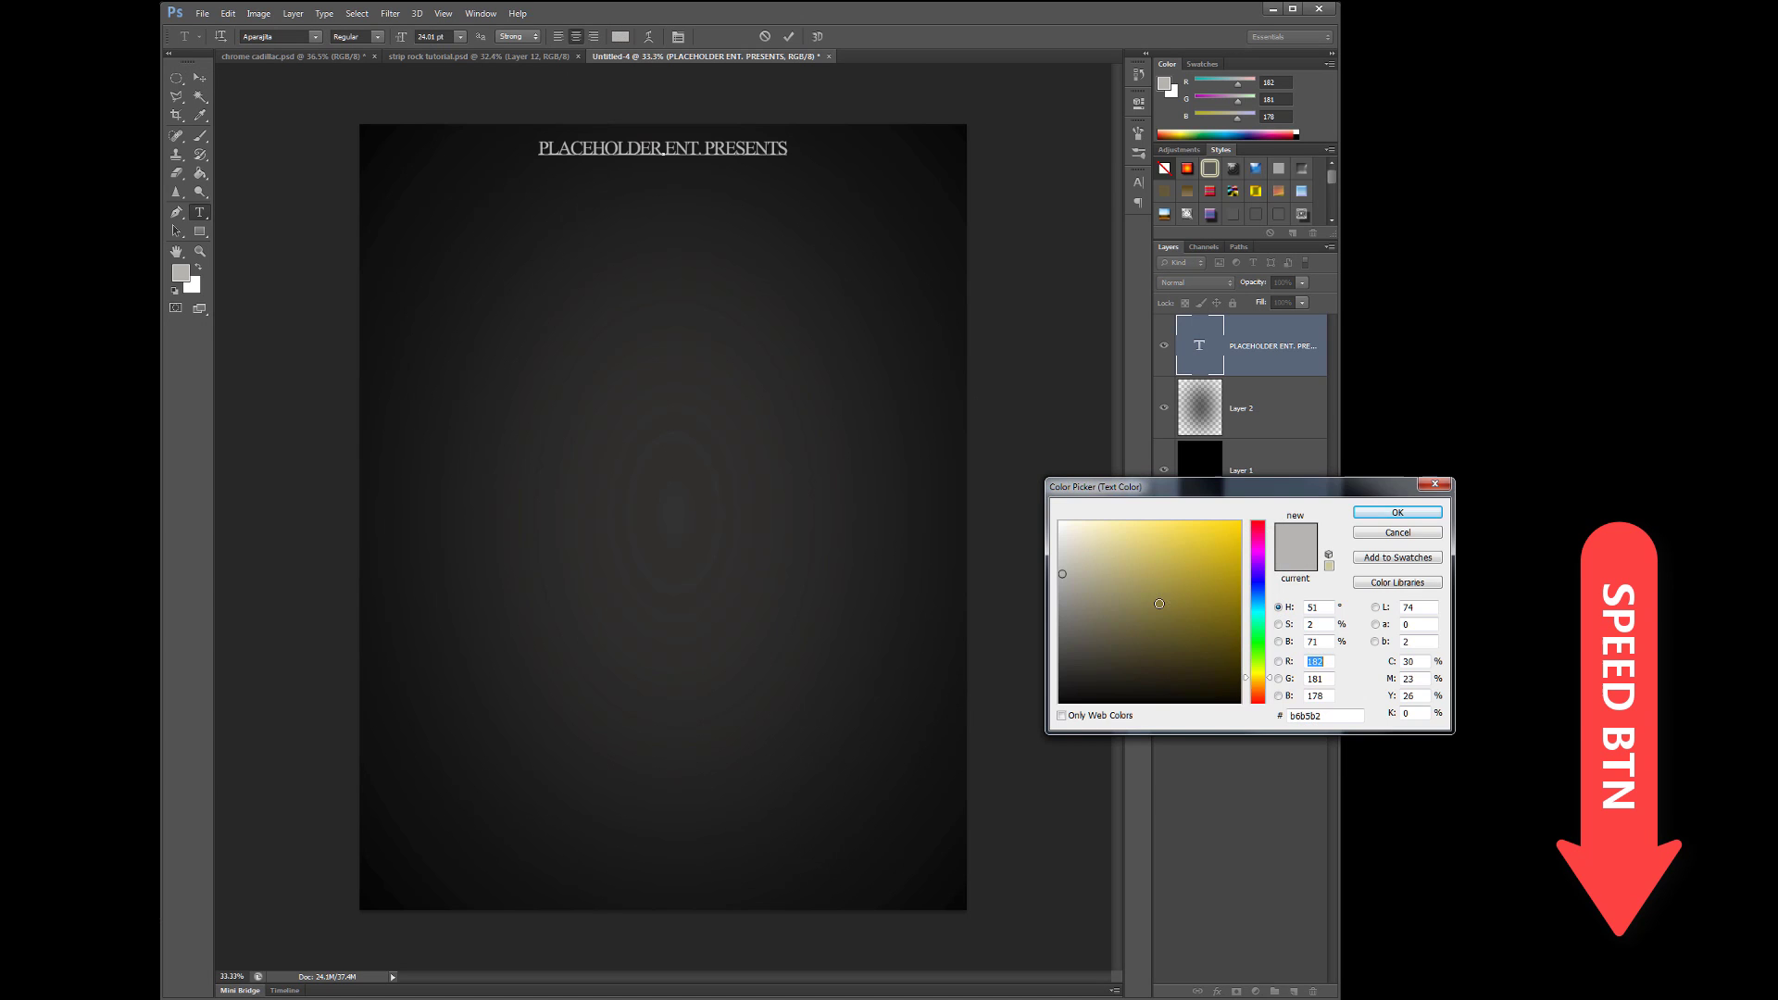
pyautogui.click(1223, 533)
pyautogui.click(1389, 516)
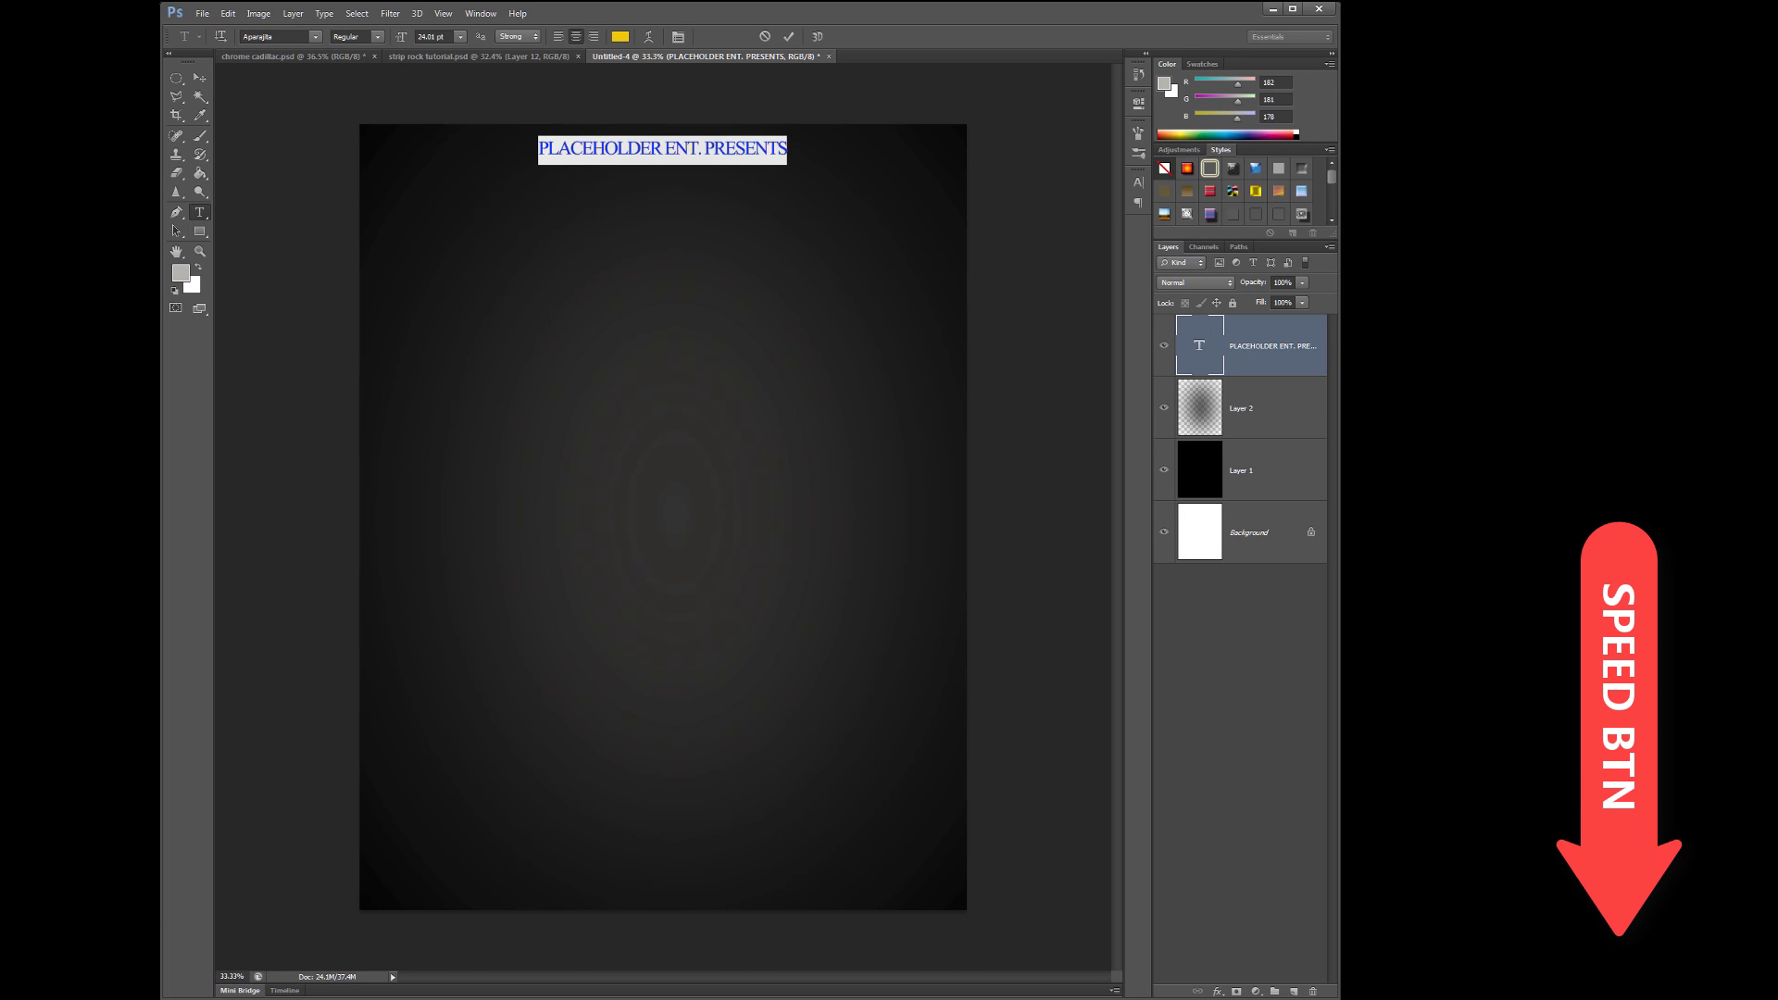
pyautogui.hotkey('alt', 'Tab')
# - Open the gold images and bring the crown into the flyer
pyautogui.moveTo(648, 141); pyautogui.dragTo(1026, 95)
pyautogui.click(880, 444)
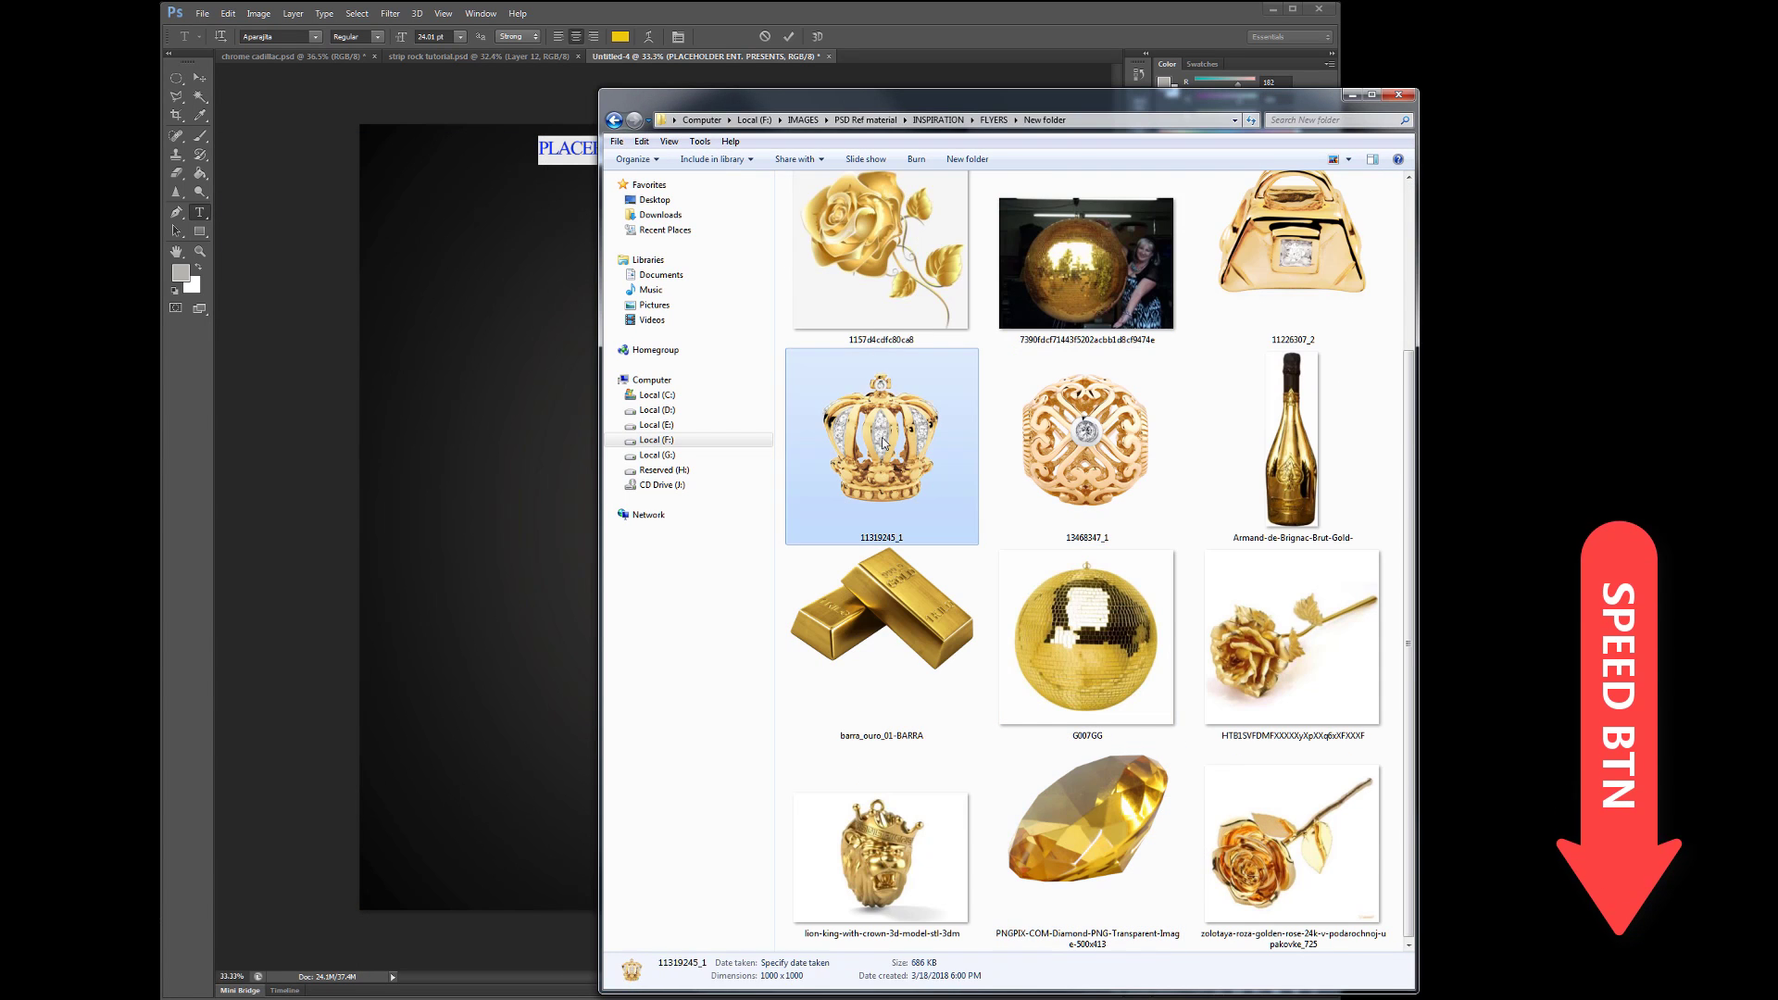
pyautogui.hotkey('alt', 'Tab')
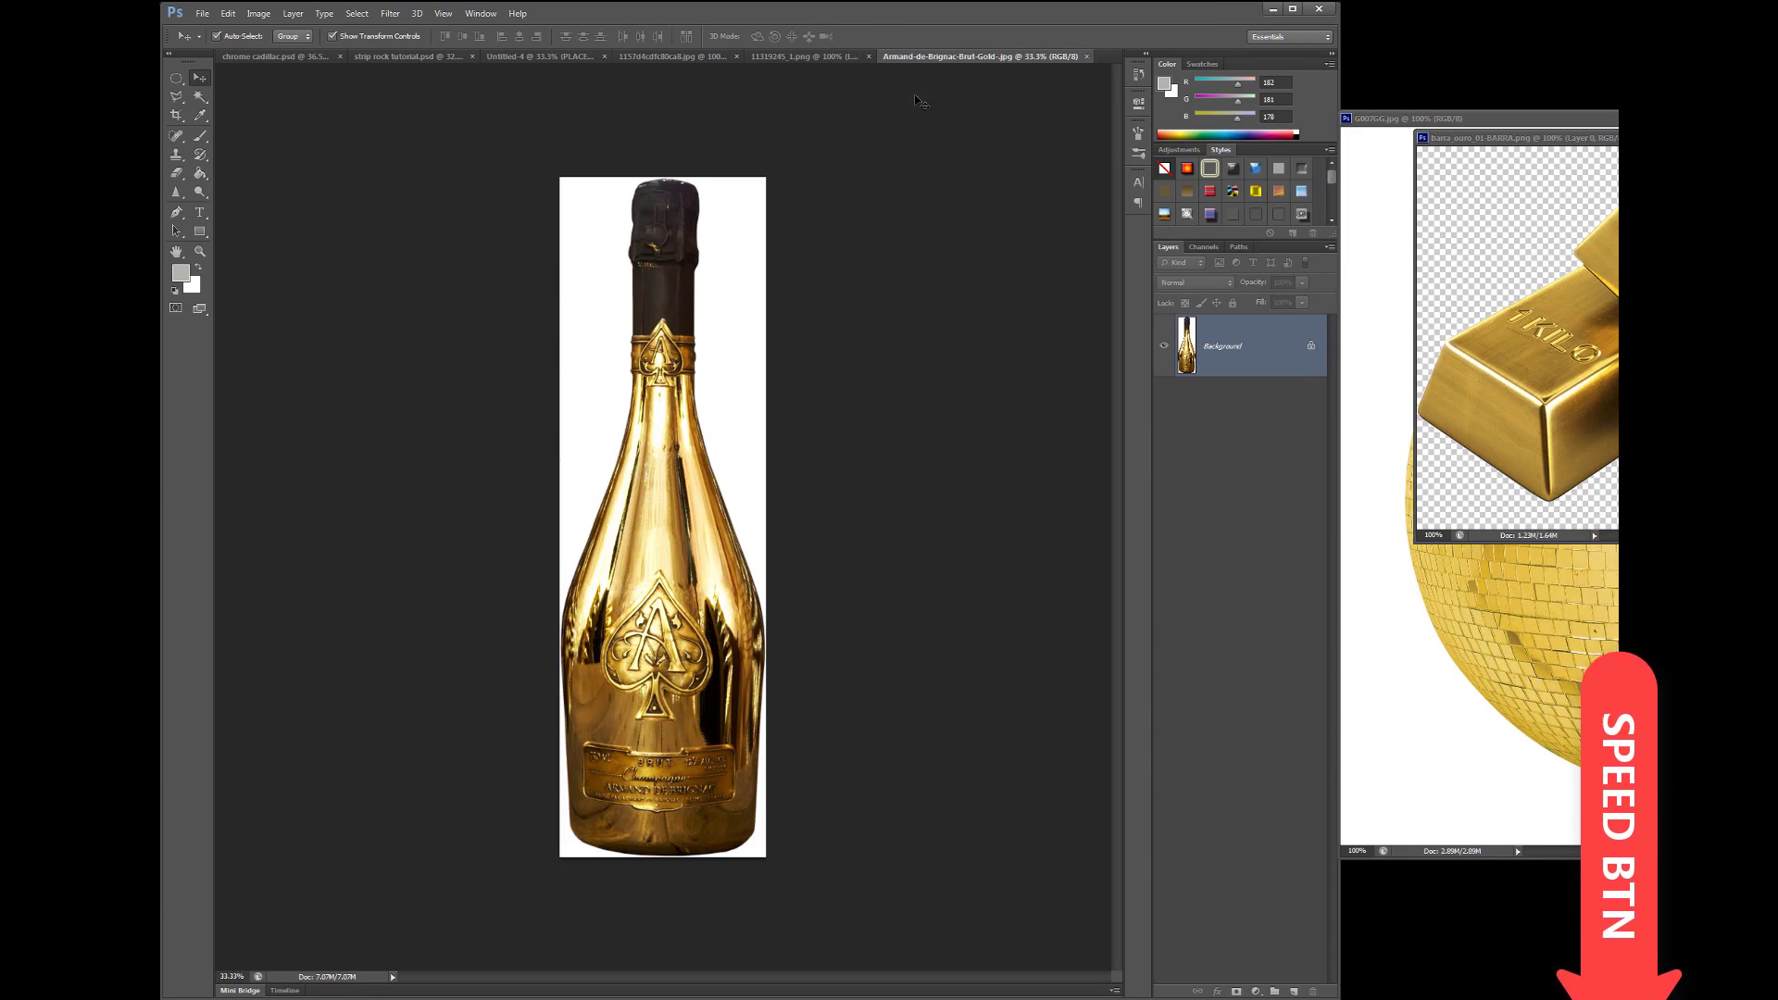
pyautogui.press('v')
pyautogui.moveTo(950, 57); pyautogui.dragTo(953, 87)
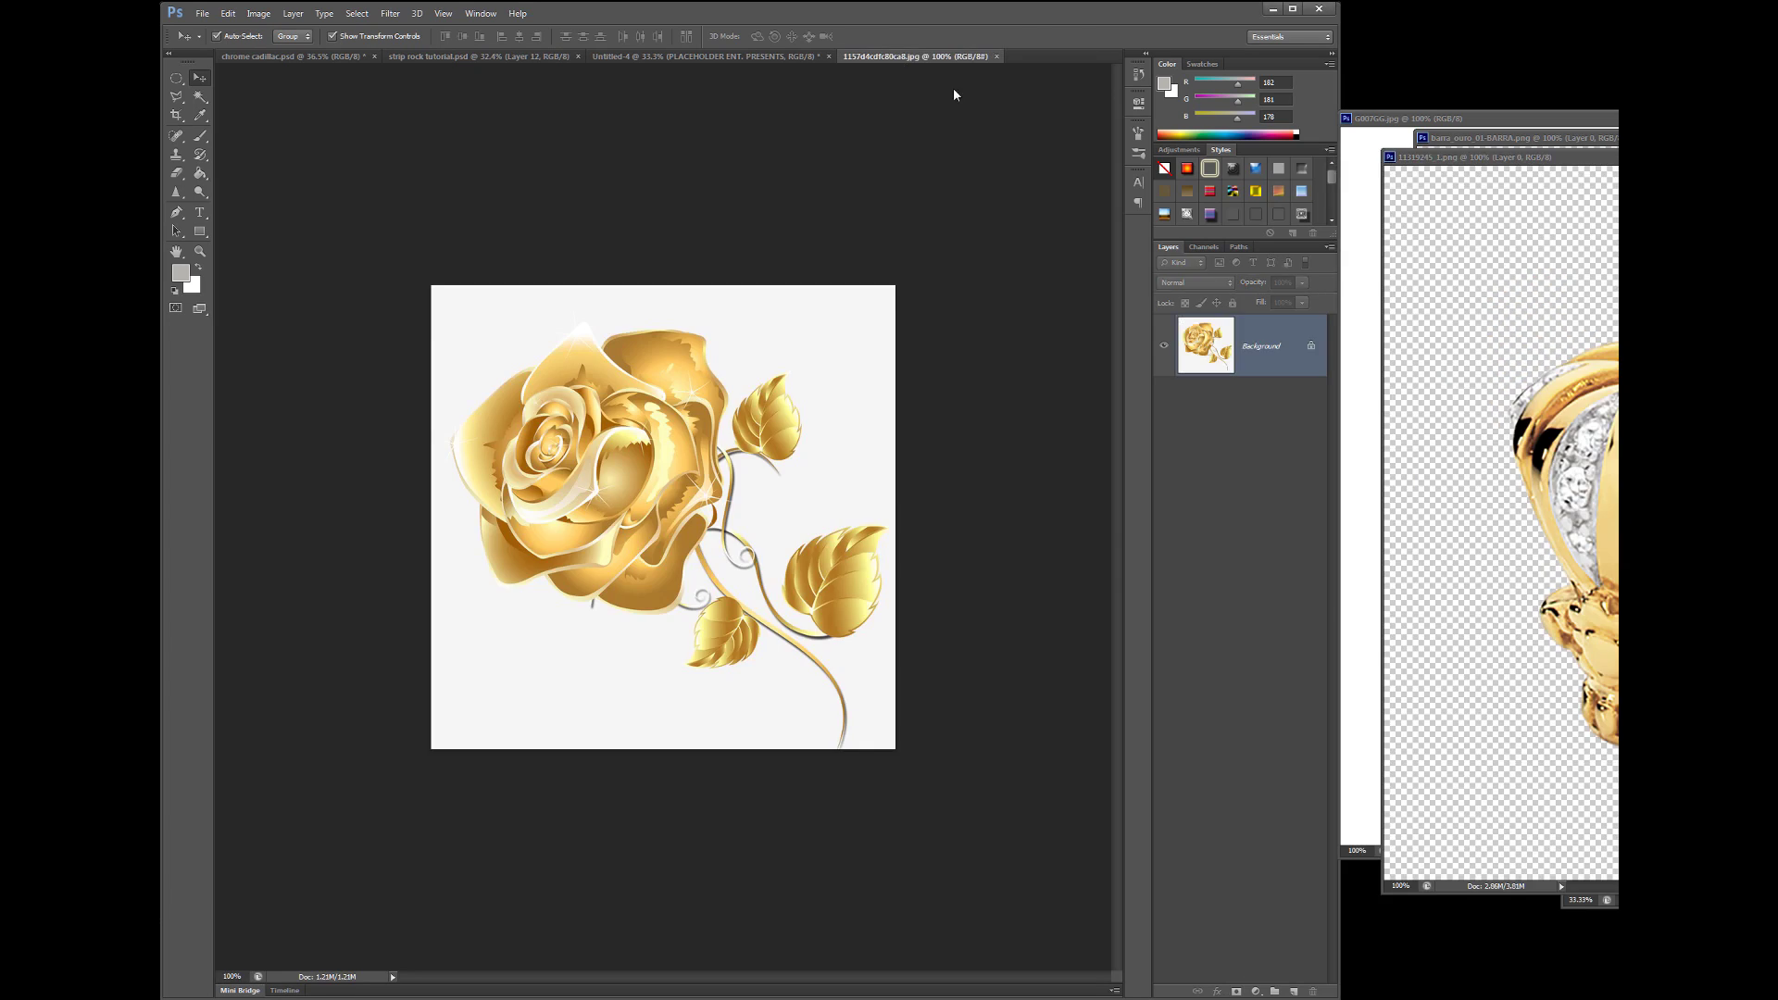
pyautogui.click(656, 57)
pyautogui.moveTo(1500, 463); pyautogui.dragTo(715, 563)
pyautogui.hotkey('ctrl', 't')
pyautogui.press('Return')
# - Add the champagne bottle at half size, tilted outward left of the crown, below the crown layer
pyautogui.click(1590, 555)
pyautogui.moveTo(1591, 556); pyautogui.dragTo(762, 439)
pyautogui.hotkey('ctrl', 't')
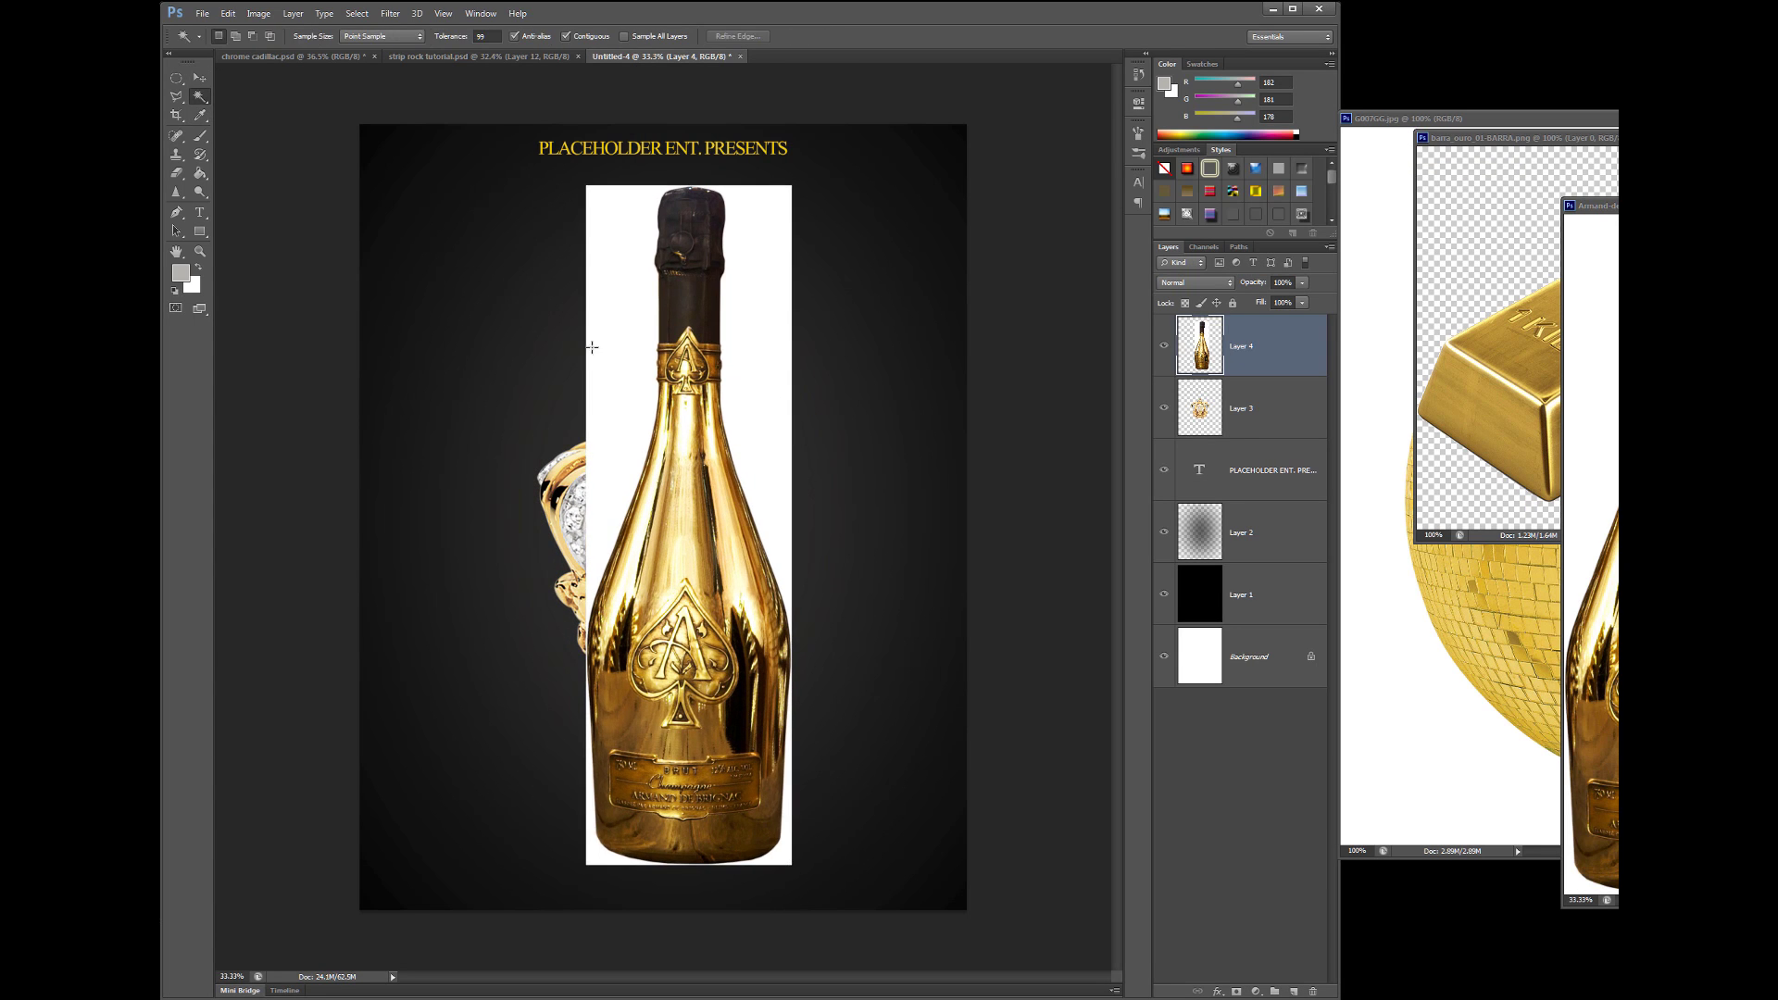
pyautogui.moveTo(585, 185); pyautogui.dragTo(583, 537)
pyautogui.moveTo(634, 703); pyautogui.dragTo(555, 472)
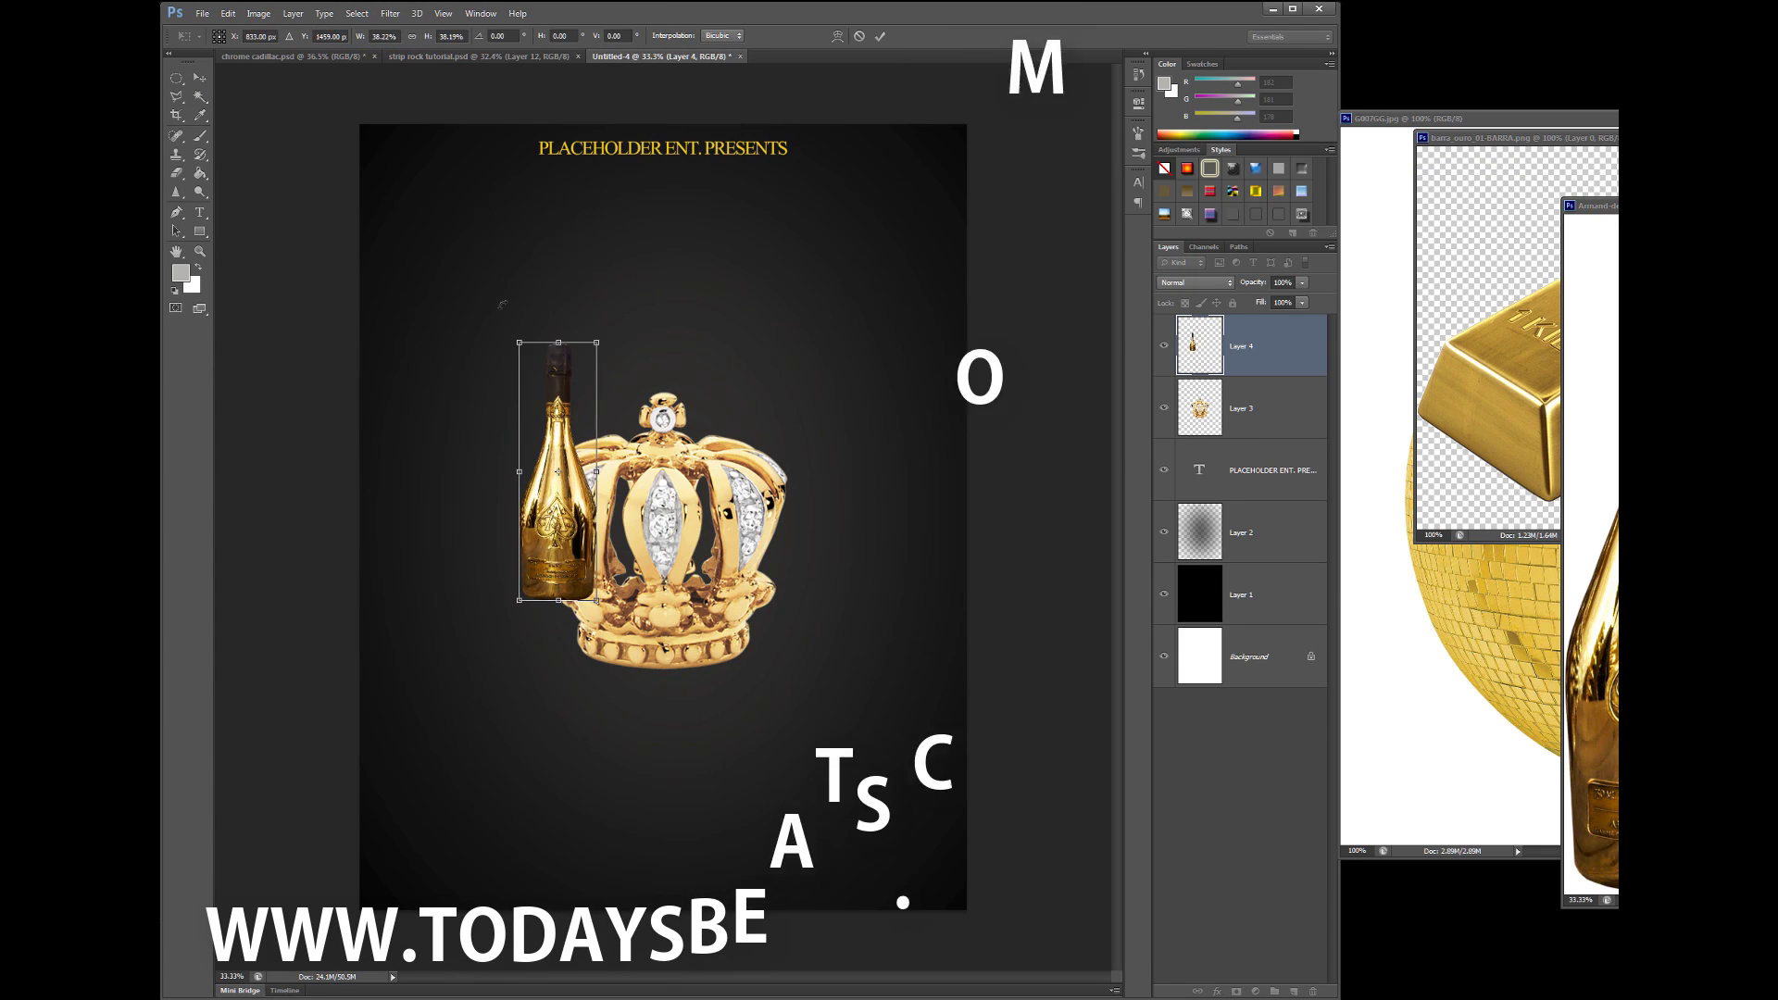
pyautogui.moveTo(611, 611); pyautogui.dragTo(567, 593)
pyautogui.press('Return')
pyautogui.moveTo(1278, 345); pyautogui.dragTo(1285, 454)
# - Duplicate the bottle, flip it horizontally and mirror it on the crown's right
pyautogui.hotkey('ctrl', 'j')
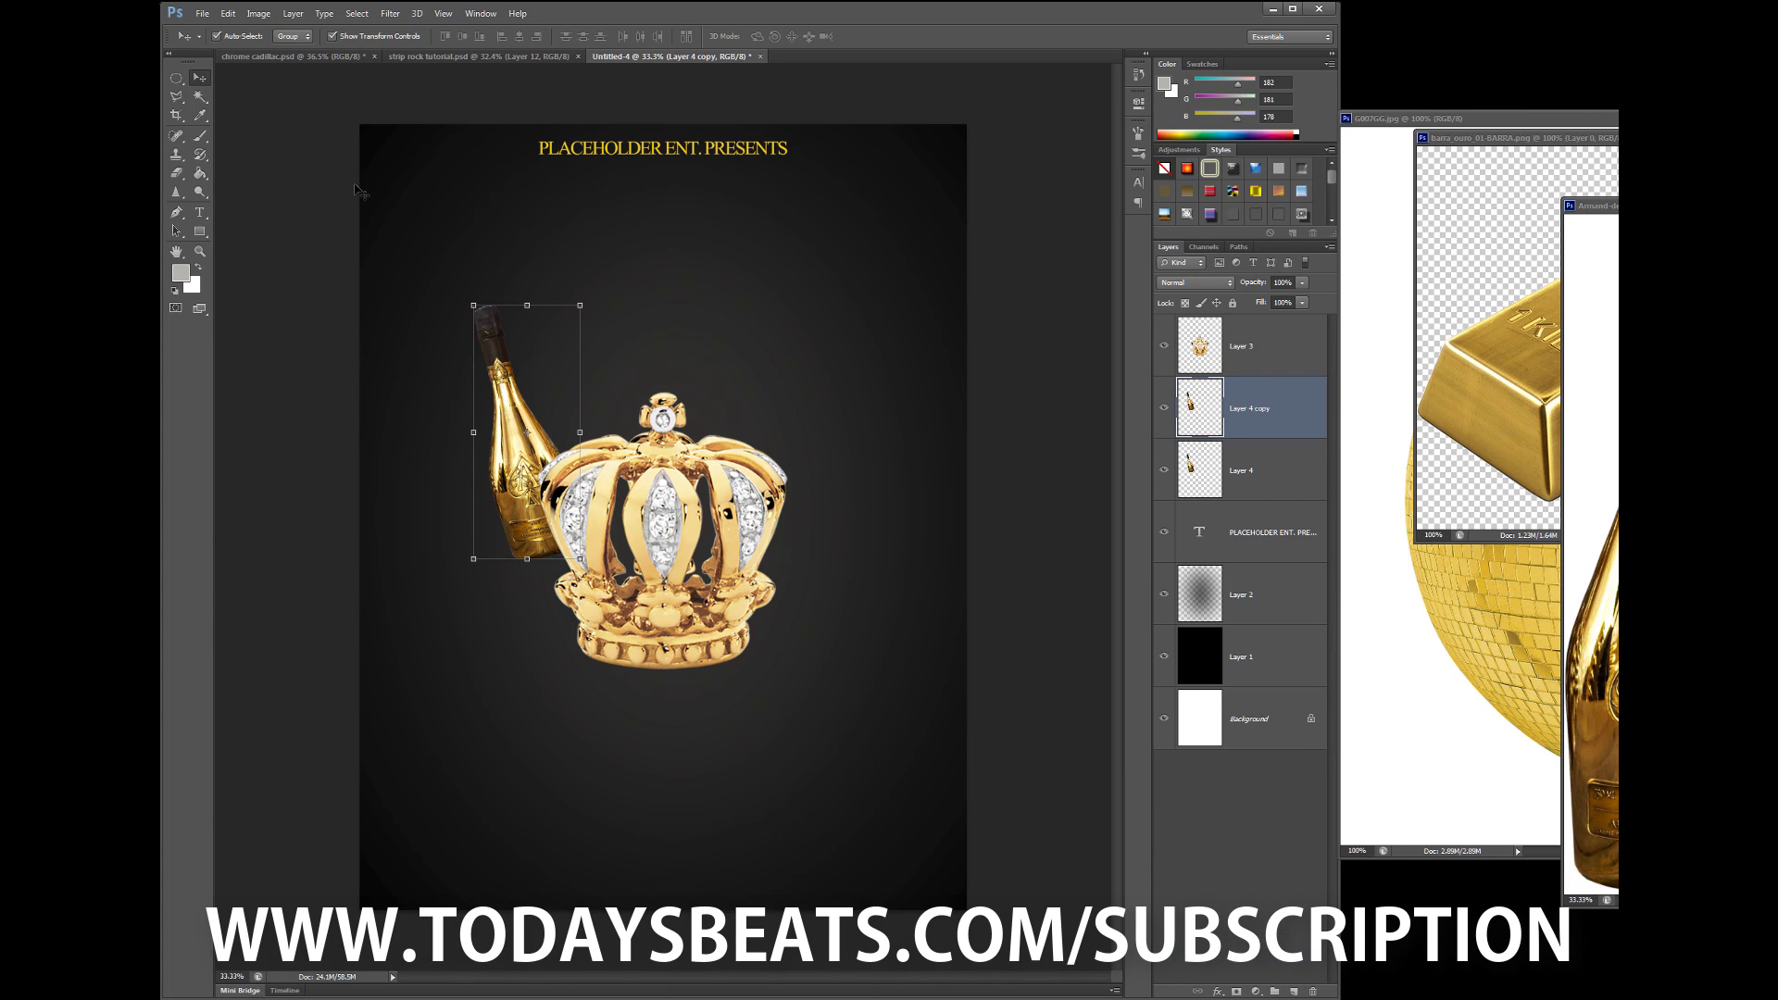
pyautogui.click(228, 13)
pyautogui.click(463, 481)
pyautogui.moveTo(449, 453); pyautogui.dragTo(553, 453)
pyautogui.moveTo(648, 389); pyautogui.dragTo(813, 389)
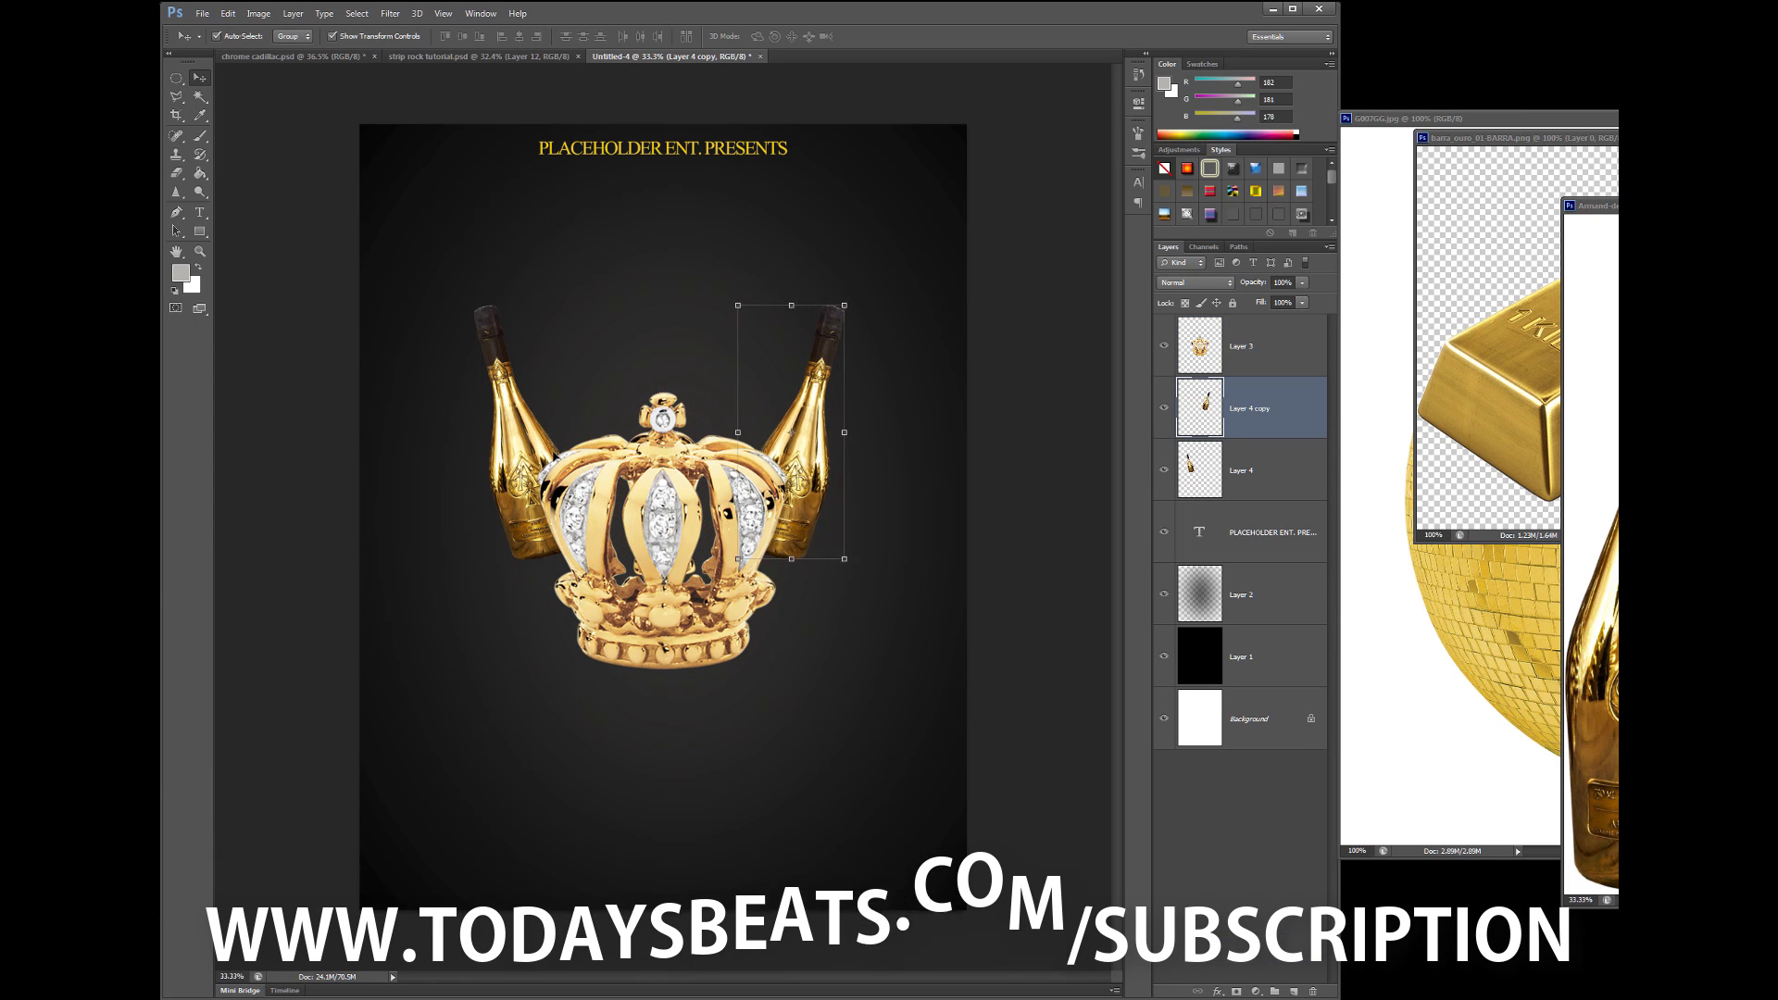
# - Add a gold bar and a flipped copy on either side of the crown
pyautogui.moveTo(1519, 436); pyautogui.dragTo(912, 741)
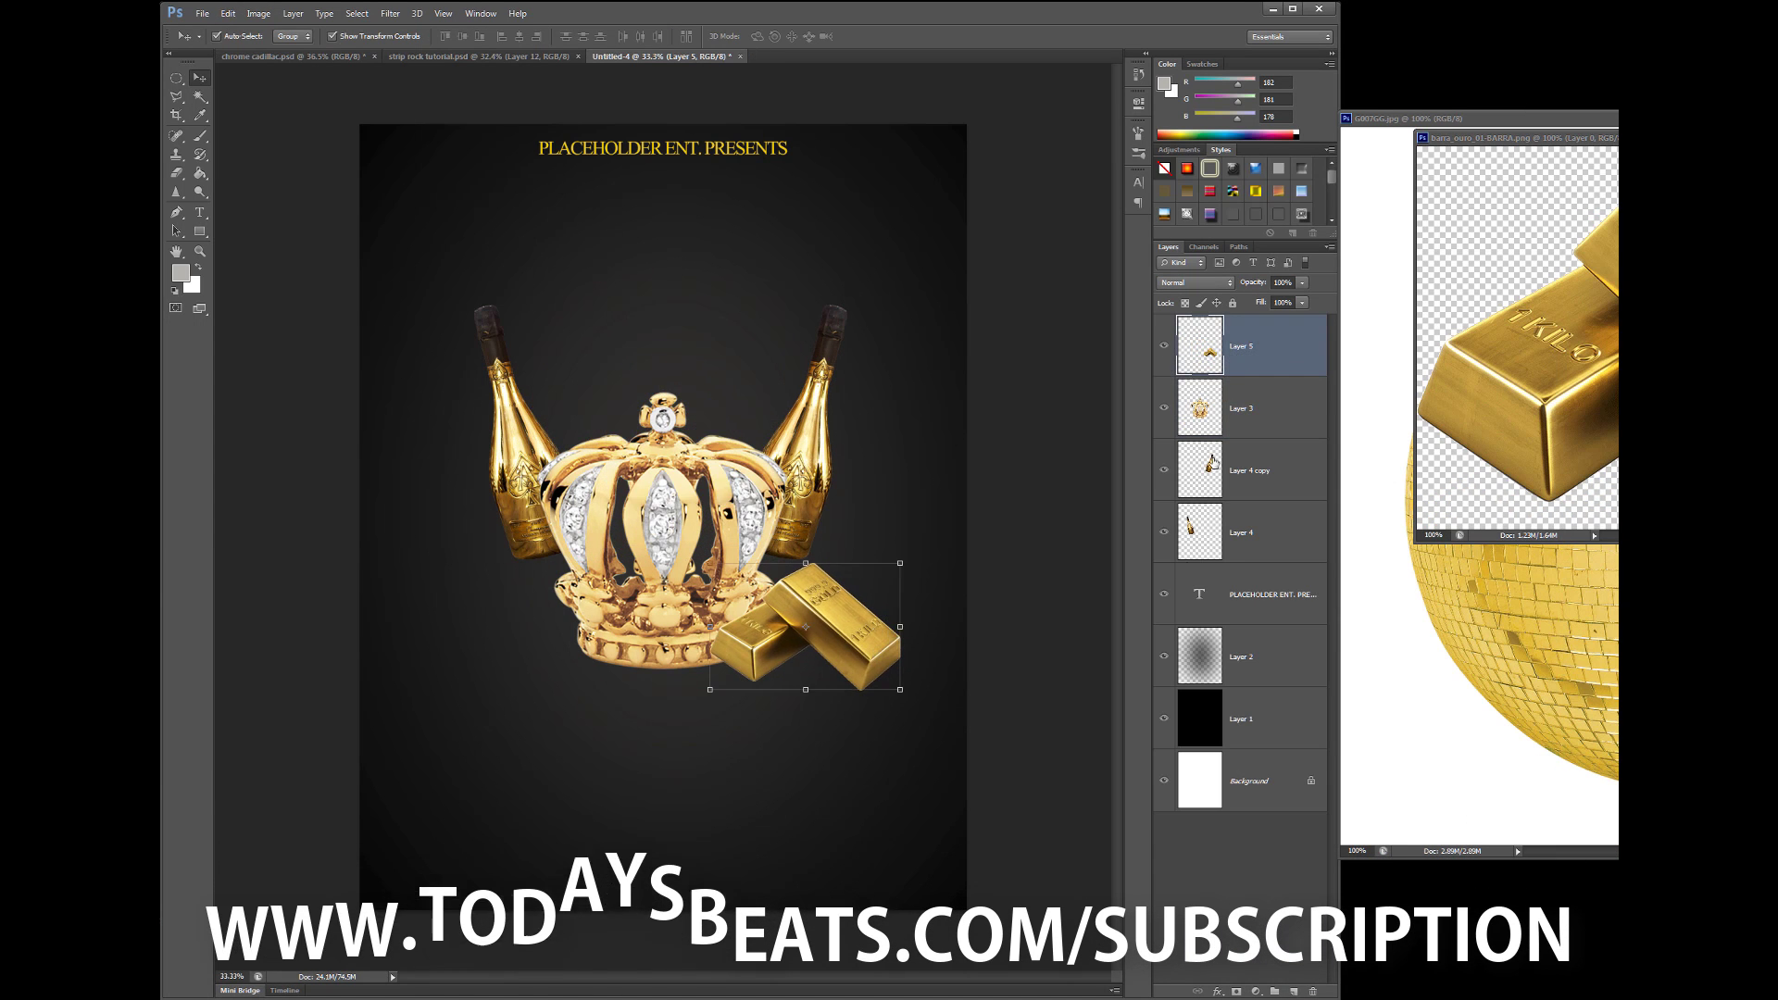
pyautogui.hotkey('ctrl', 'j')
pyautogui.click(228, 13)
pyautogui.click(463, 486)
pyautogui.moveTo(802, 673); pyautogui.dragTo(487, 673)
pyautogui.click(827, 639)
pyautogui.moveTo(827, 639); pyautogui.dragTo(853, 639)
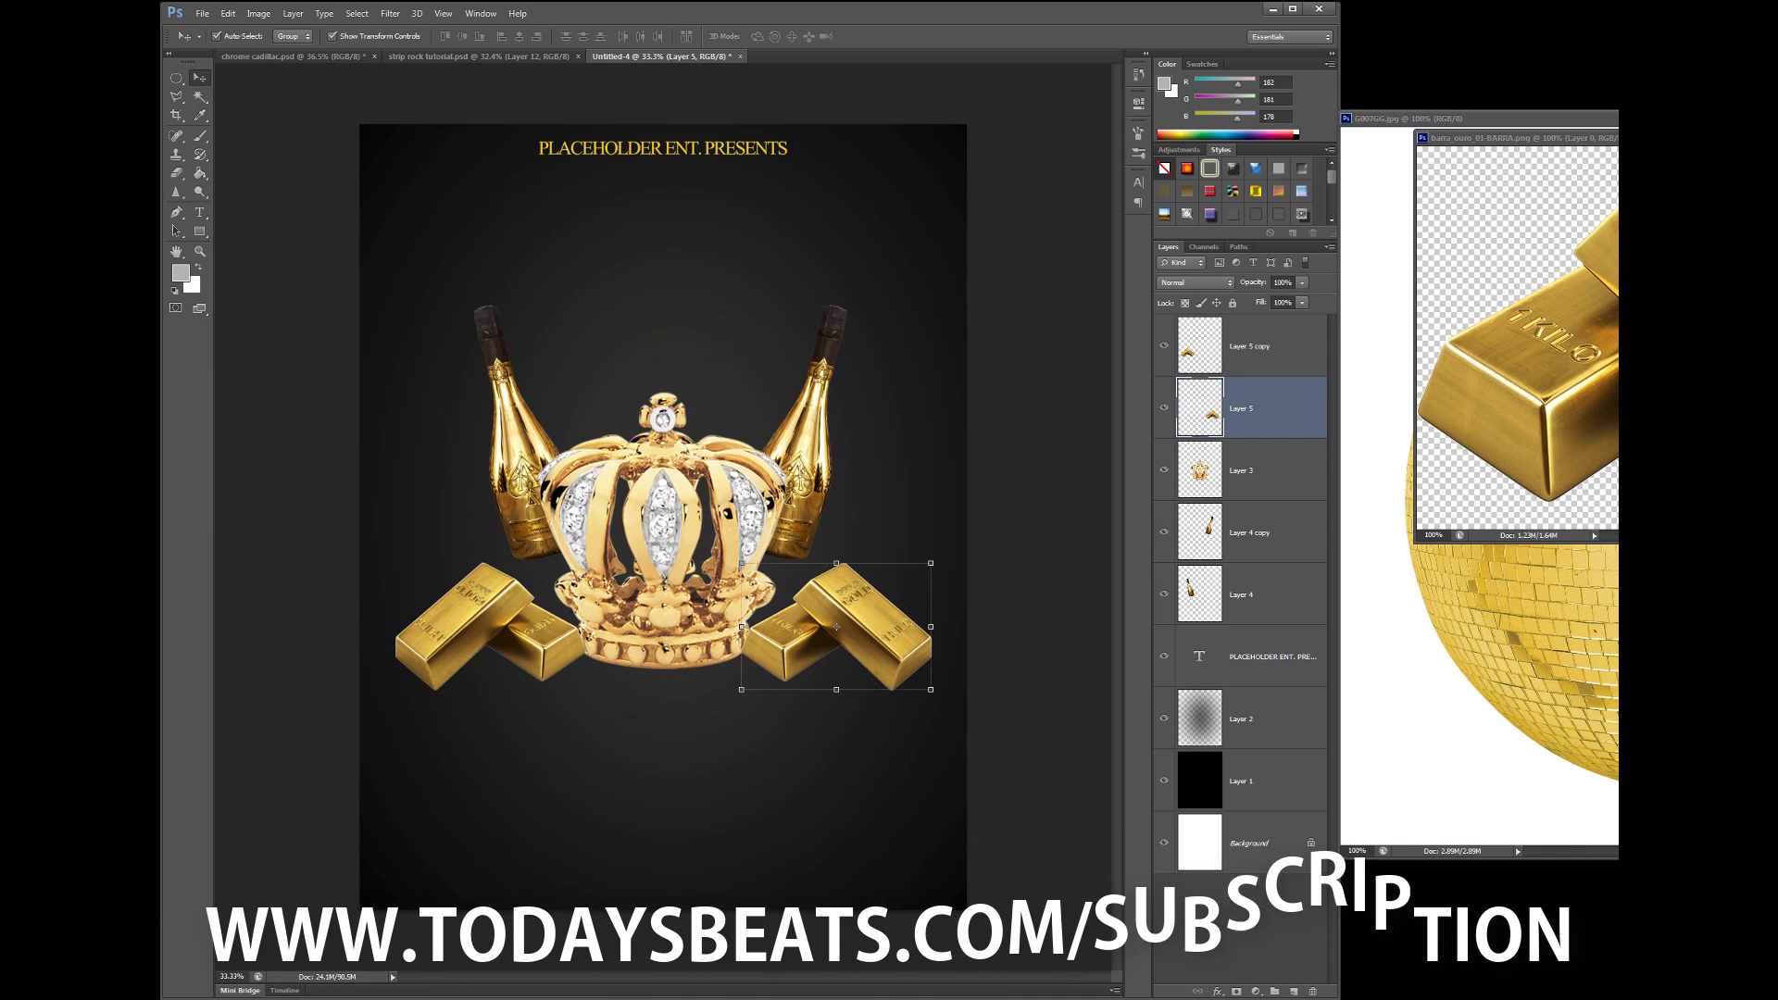
# - Add the disco ball without its white backdrop, enlarged behind the crown and bottles
pyautogui.click(1482, 463)
pyautogui.moveTo(1482, 463); pyautogui.dragTo(653, 505)
pyautogui.press('w')
pyautogui.click(715, 413)
pyautogui.press('Delete')
pyautogui.hotkey('ctrl', 'd')
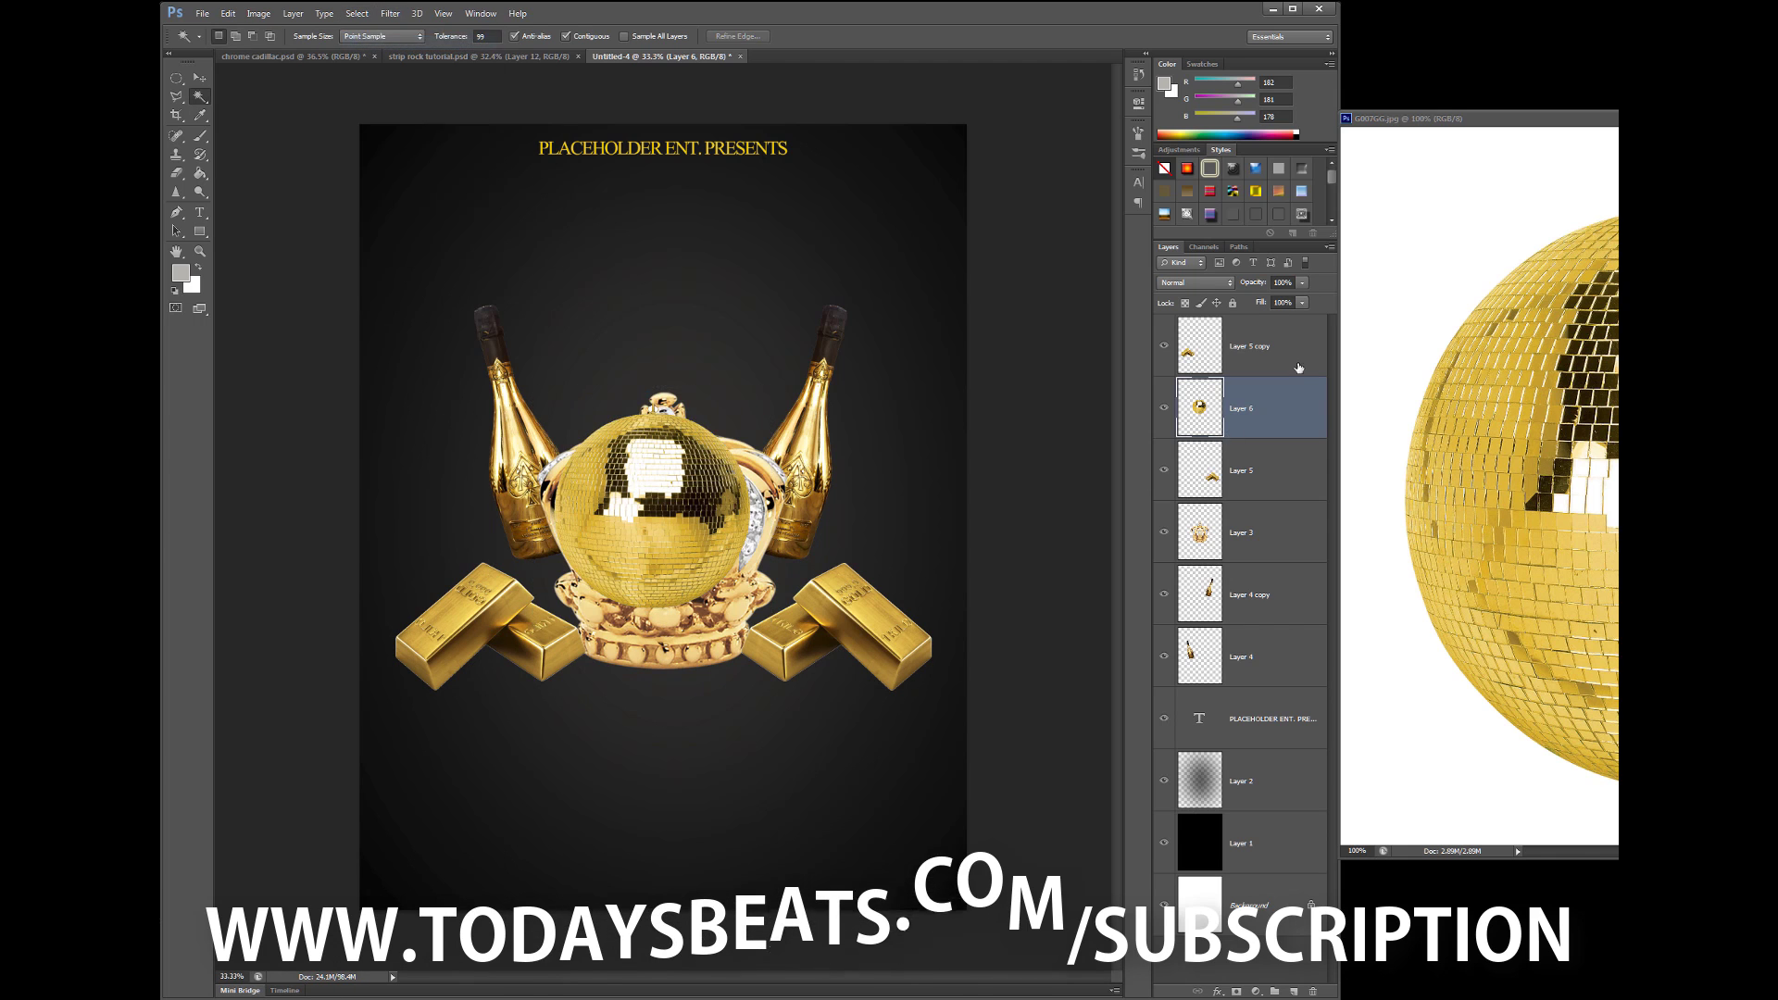
pyautogui.hotkey('ctrl', '[')
pyautogui.hotkey('ctrl', '[')
pyautogui.hotkey('ctrl', 't')
pyautogui.moveTo(730, 401); pyautogui.dragTo(786, 412)
pyautogui.press('Return')
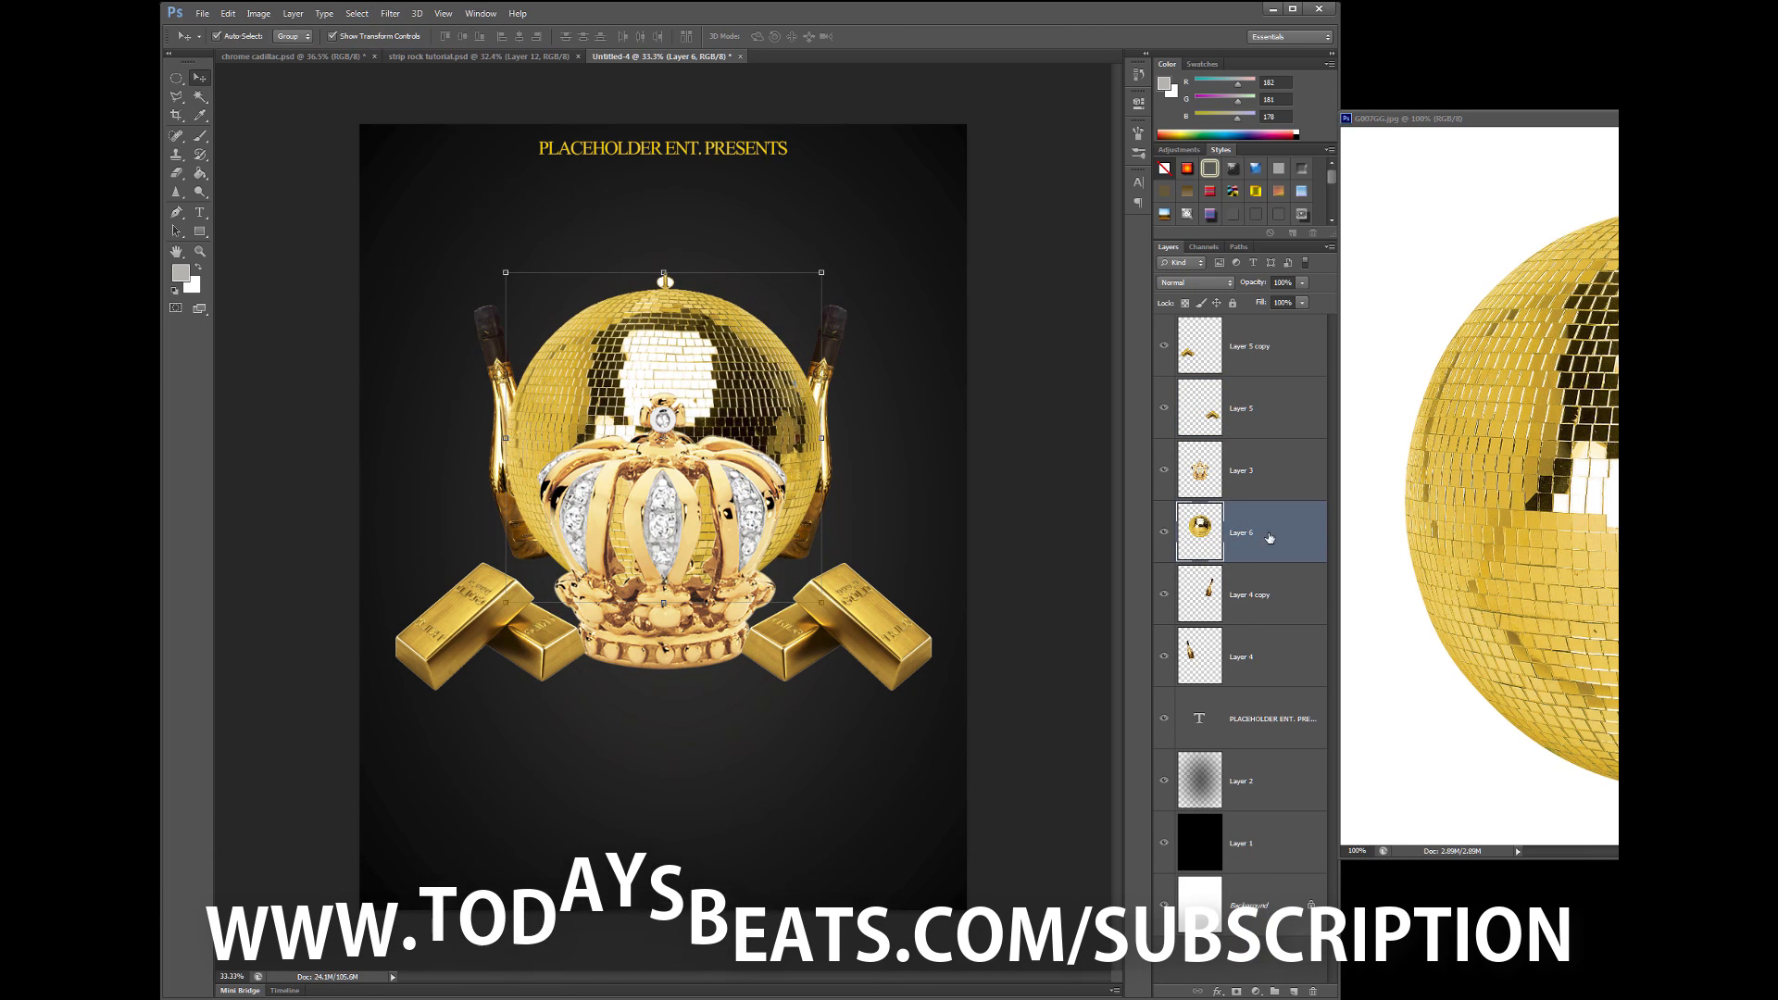
pyautogui.hotkey('ctrl', '[')
pyautogui.hotkey('ctrl', '[')
# - Paste the man's photo at the top centre of the flyer
pyautogui.hotkey('ctrl', 'v')
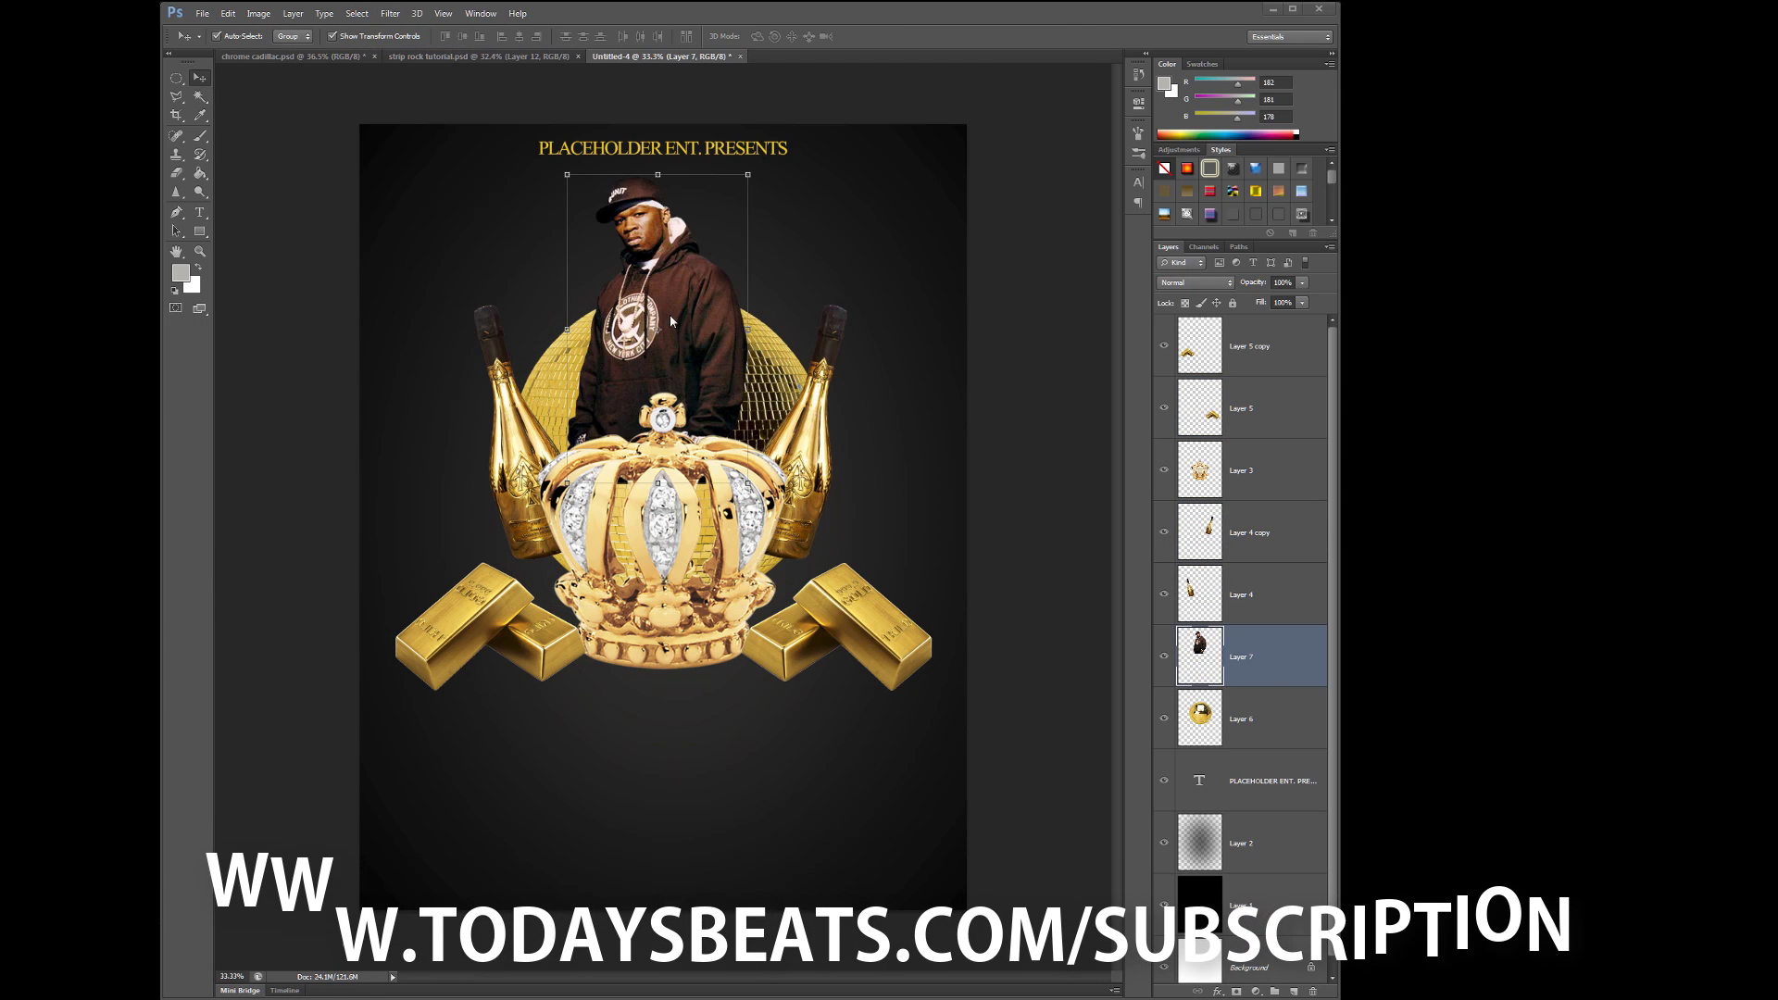
pyautogui.moveTo(696, 415); pyautogui.dragTo(697, 416)
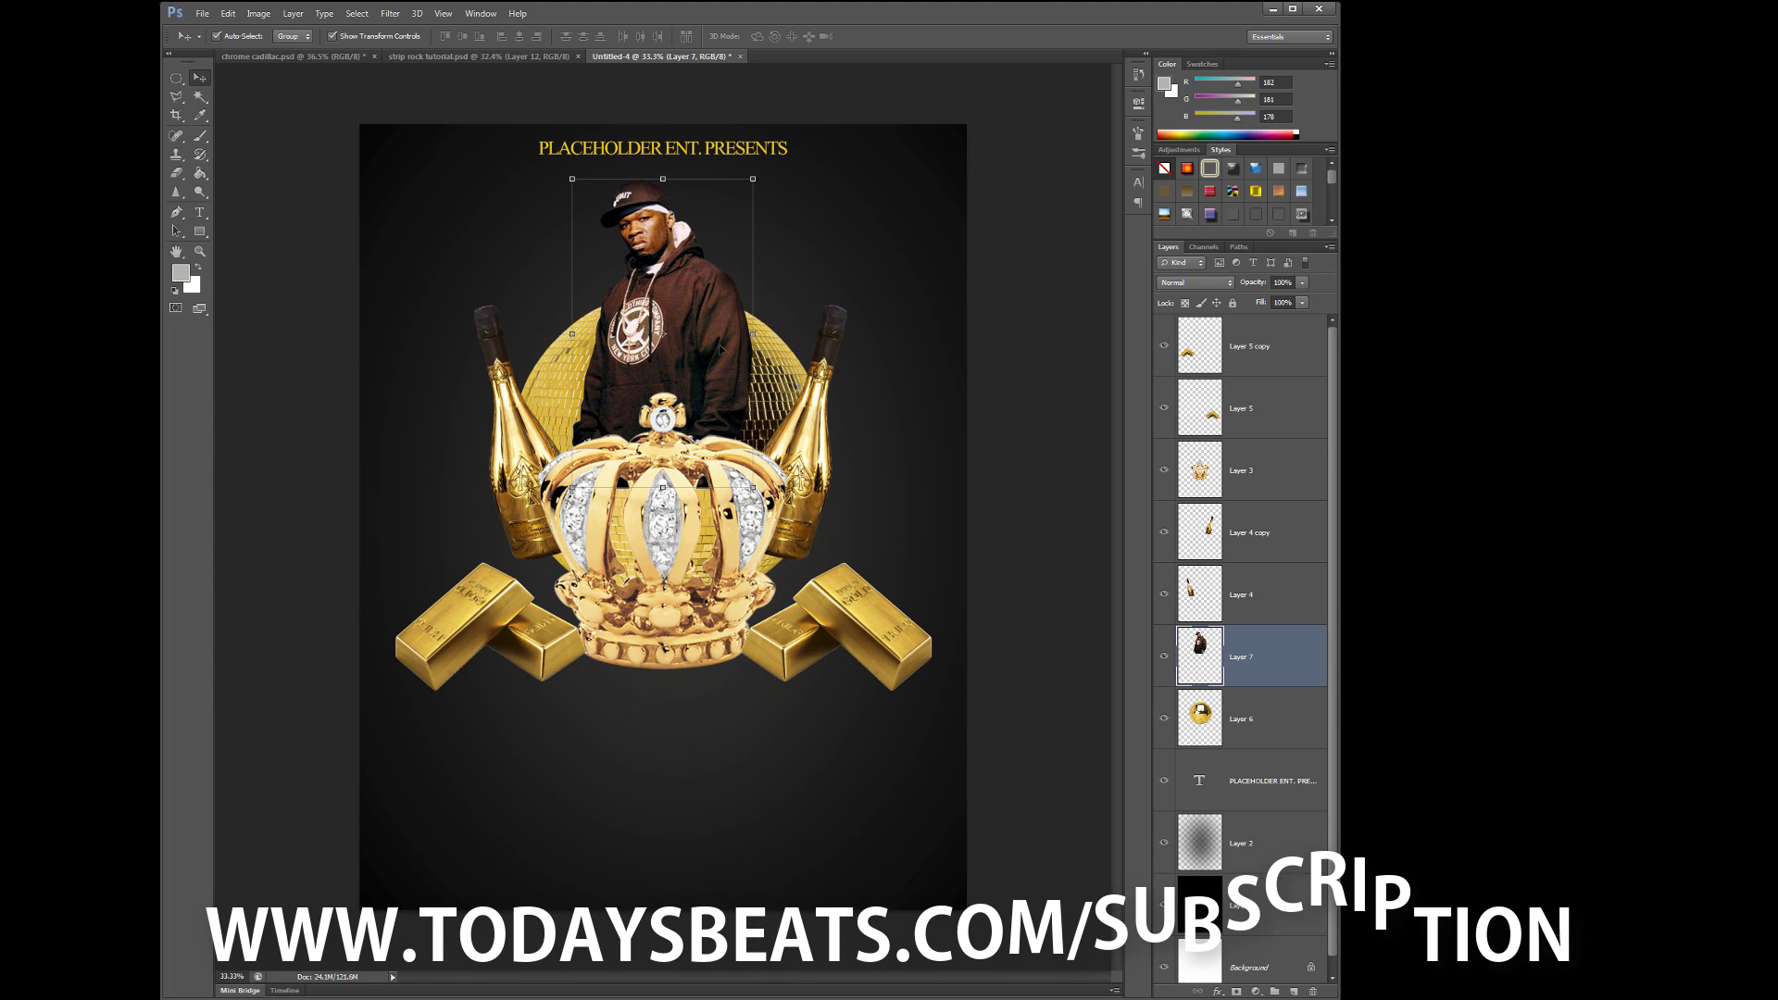
pyautogui.hotkey('alt', '[')
pyautogui.hotkey('alt', '[')
pyautogui.hotkey('alt', '[')
pyautogui.hotkey('ctrl', 'shift', 'alt', 'n')
# - Stamp light rays behind the man with a light-ray brush
pyautogui.click(200, 136)
pyautogui.rightClick(663, 475)
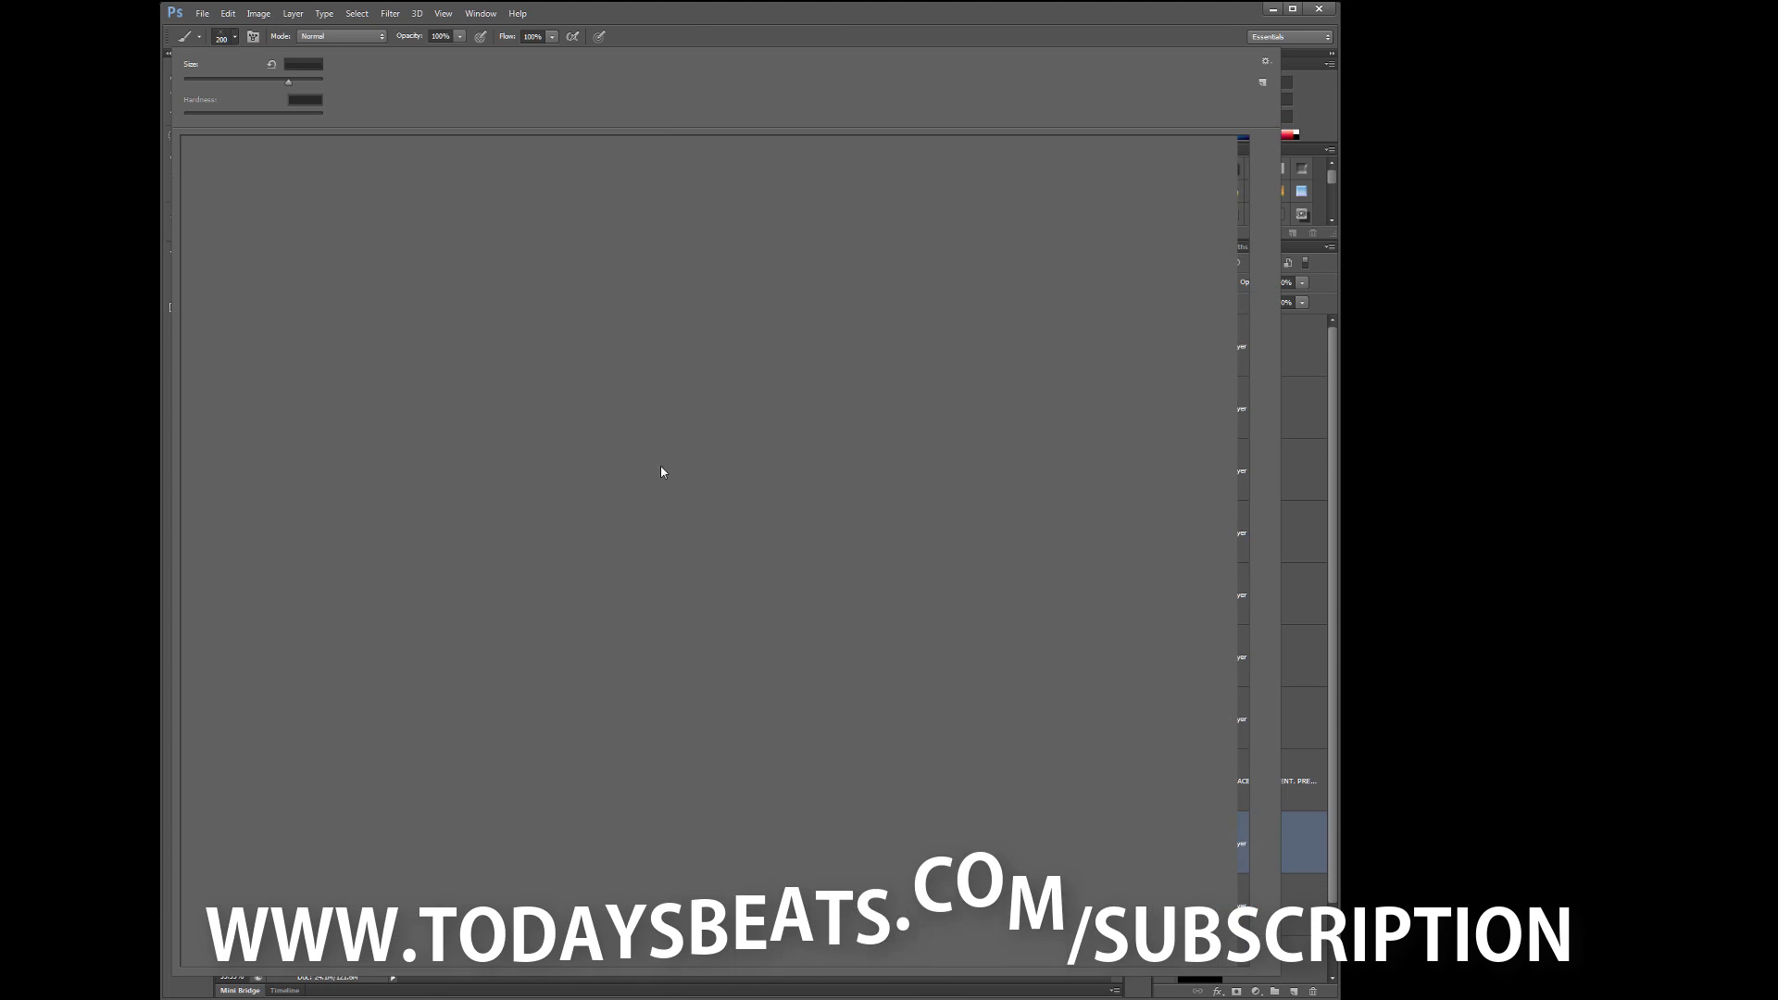
pyautogui.doubleClick(1124, 484)
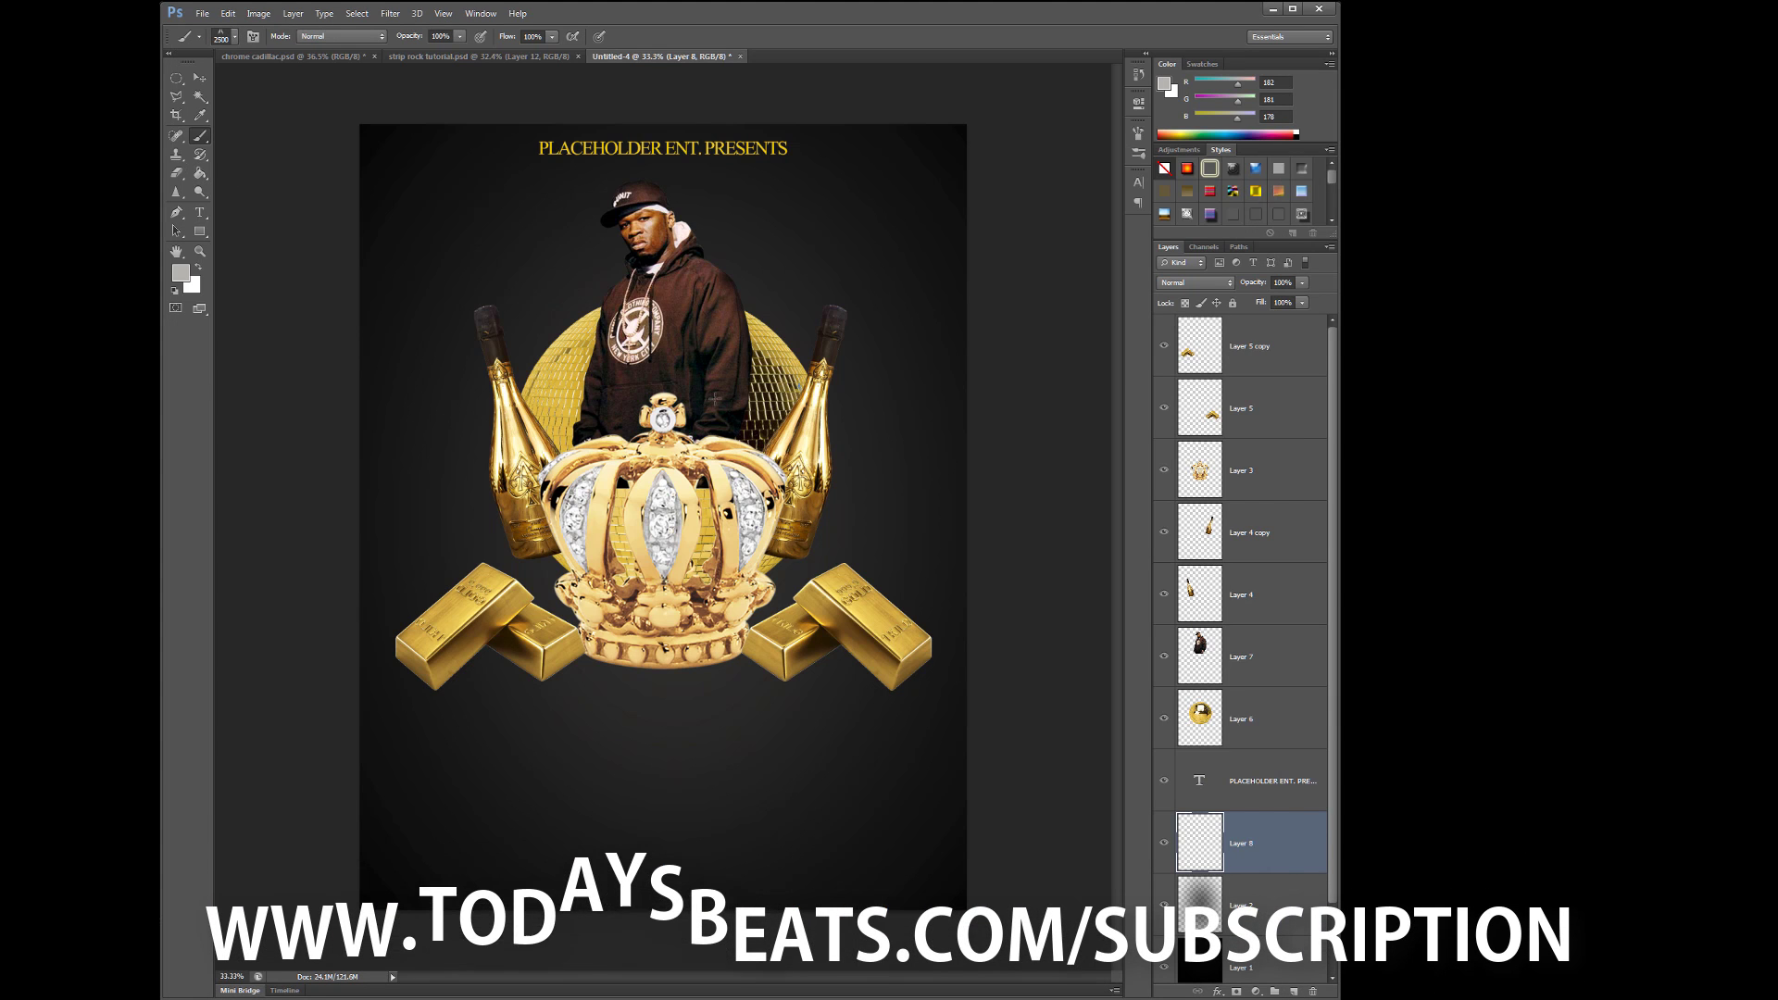
pyautogui.click(667, 368)
pyautogui.click(227, 13)
pyautogui.click(181, 272)
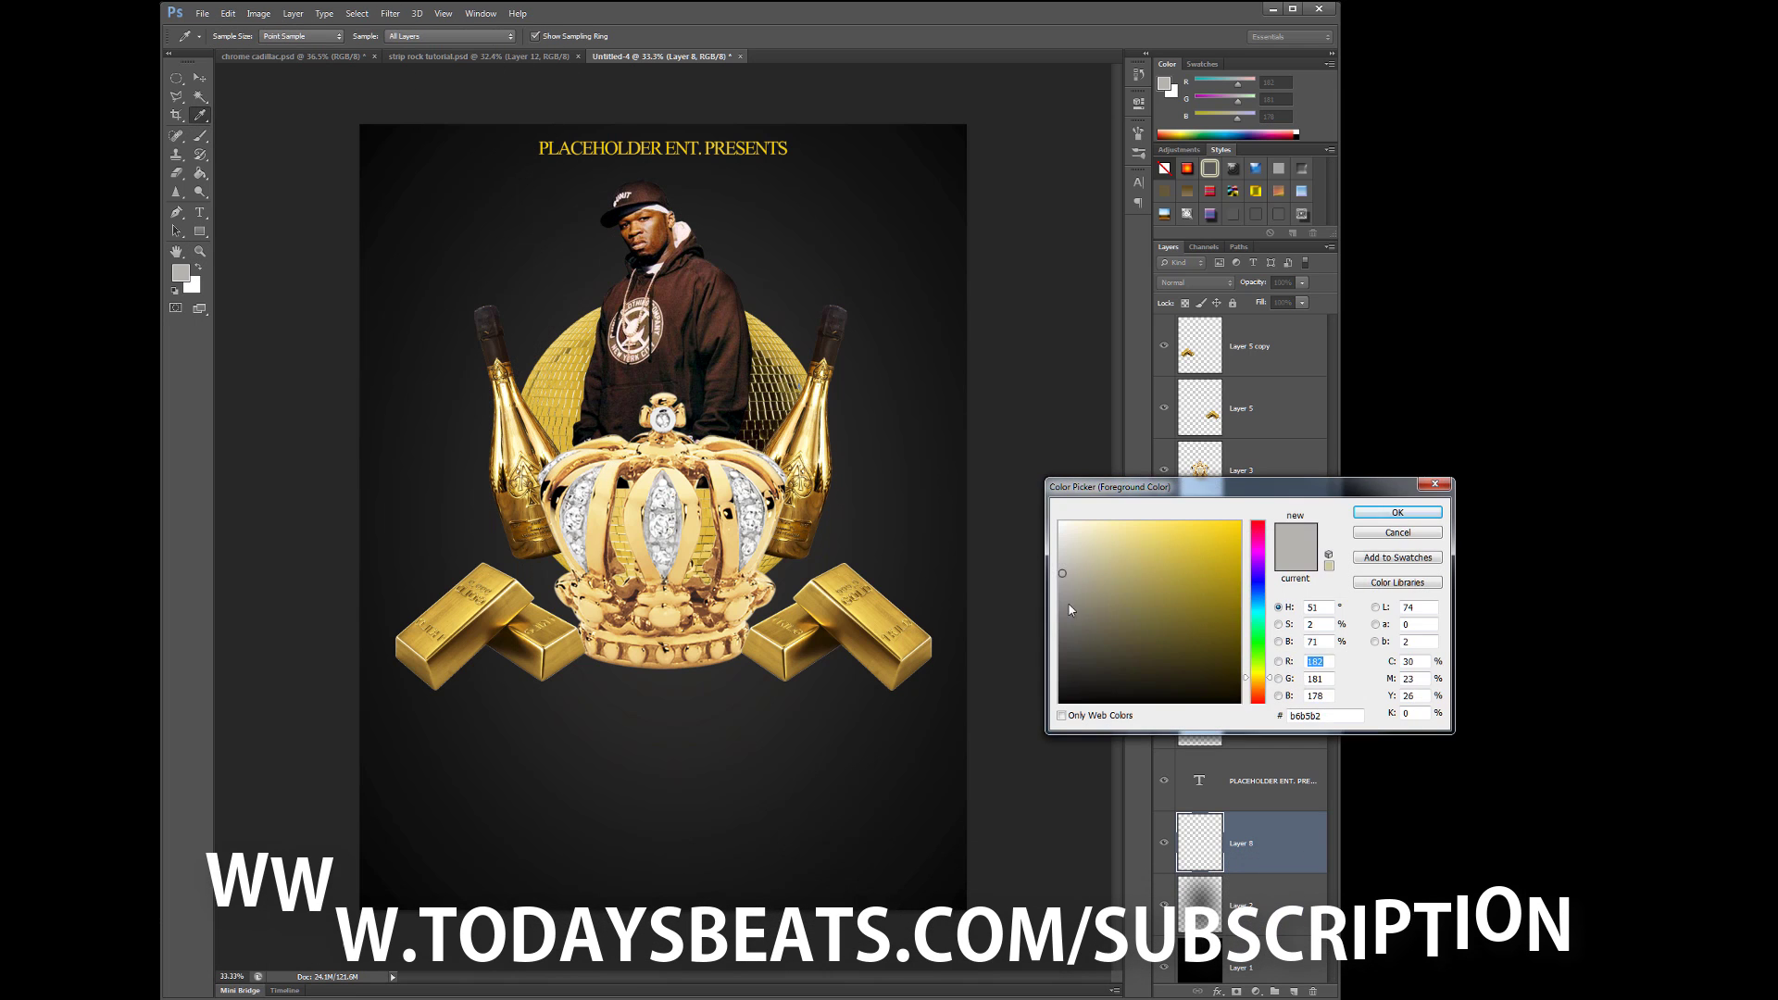
# - Stamp bright yellow light rays along the flyer's bottom and softly erase their tops
pyautogui.click(1231, 511)
pyautogui.click(1386, 518)
pyautogui.hotkey('shift', 'alt', 'BackSpace')
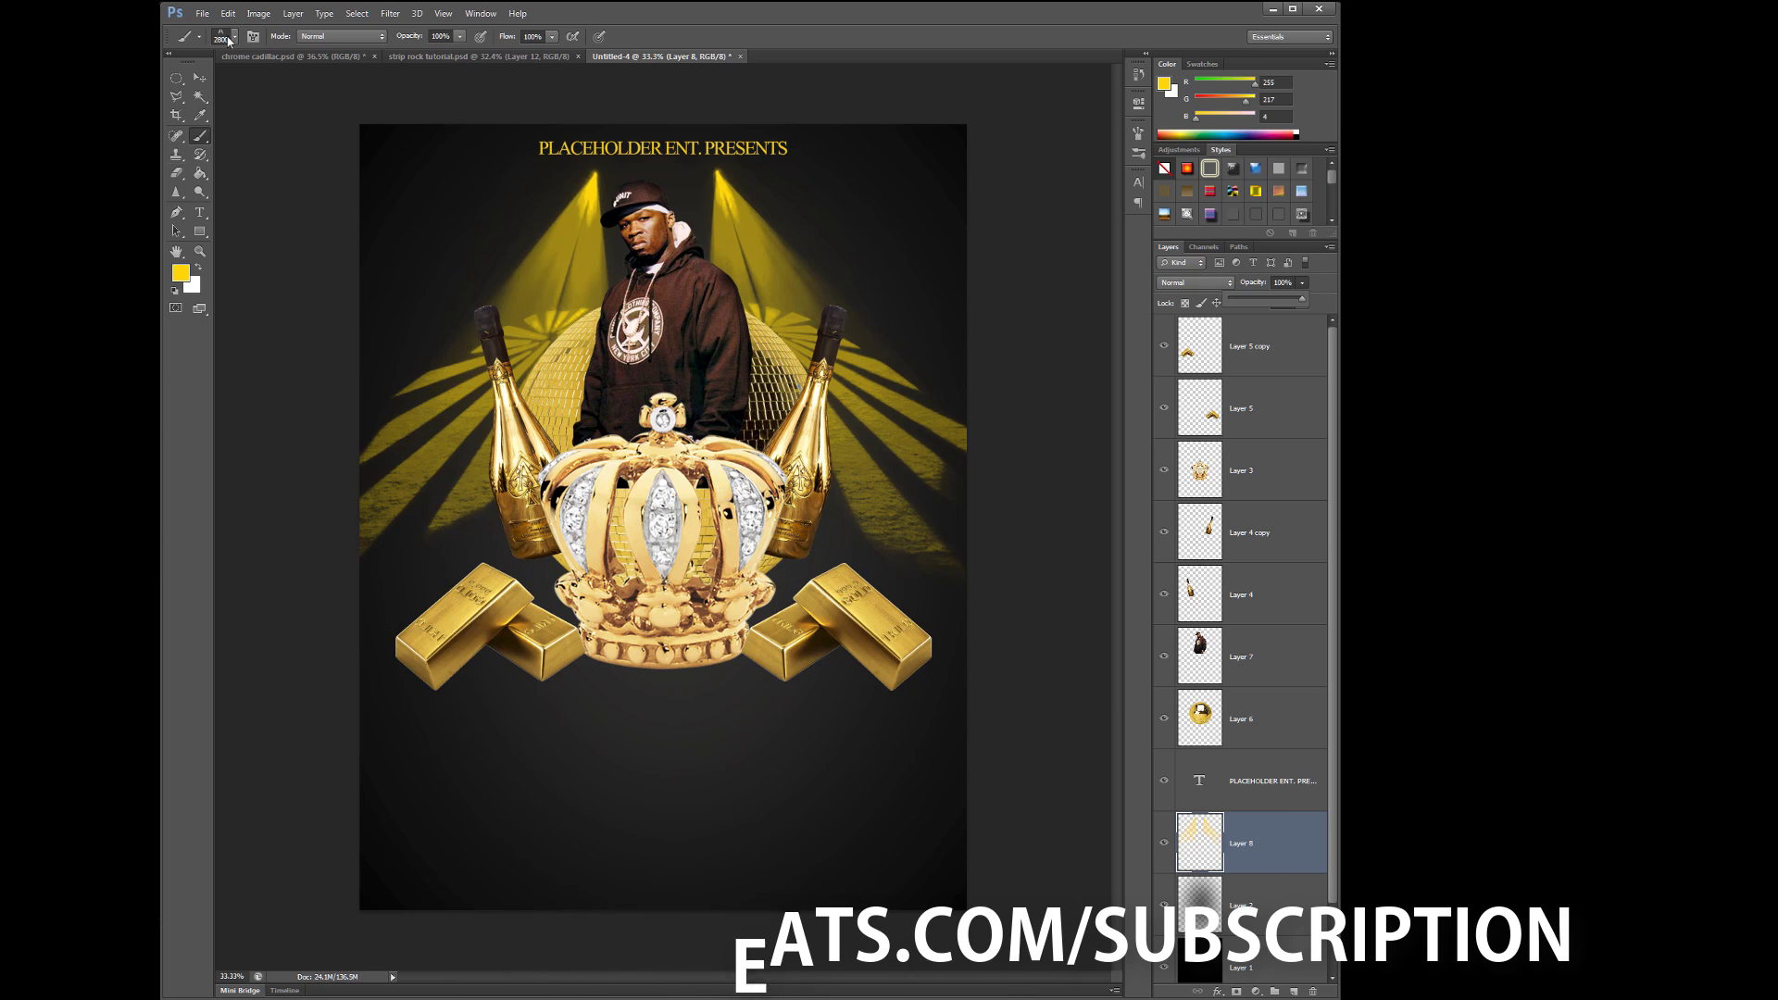
pyautogui.rightClick(690, 786)
pyautogui.doubleClick(690, 785)
pyautogui.click(690, 810)
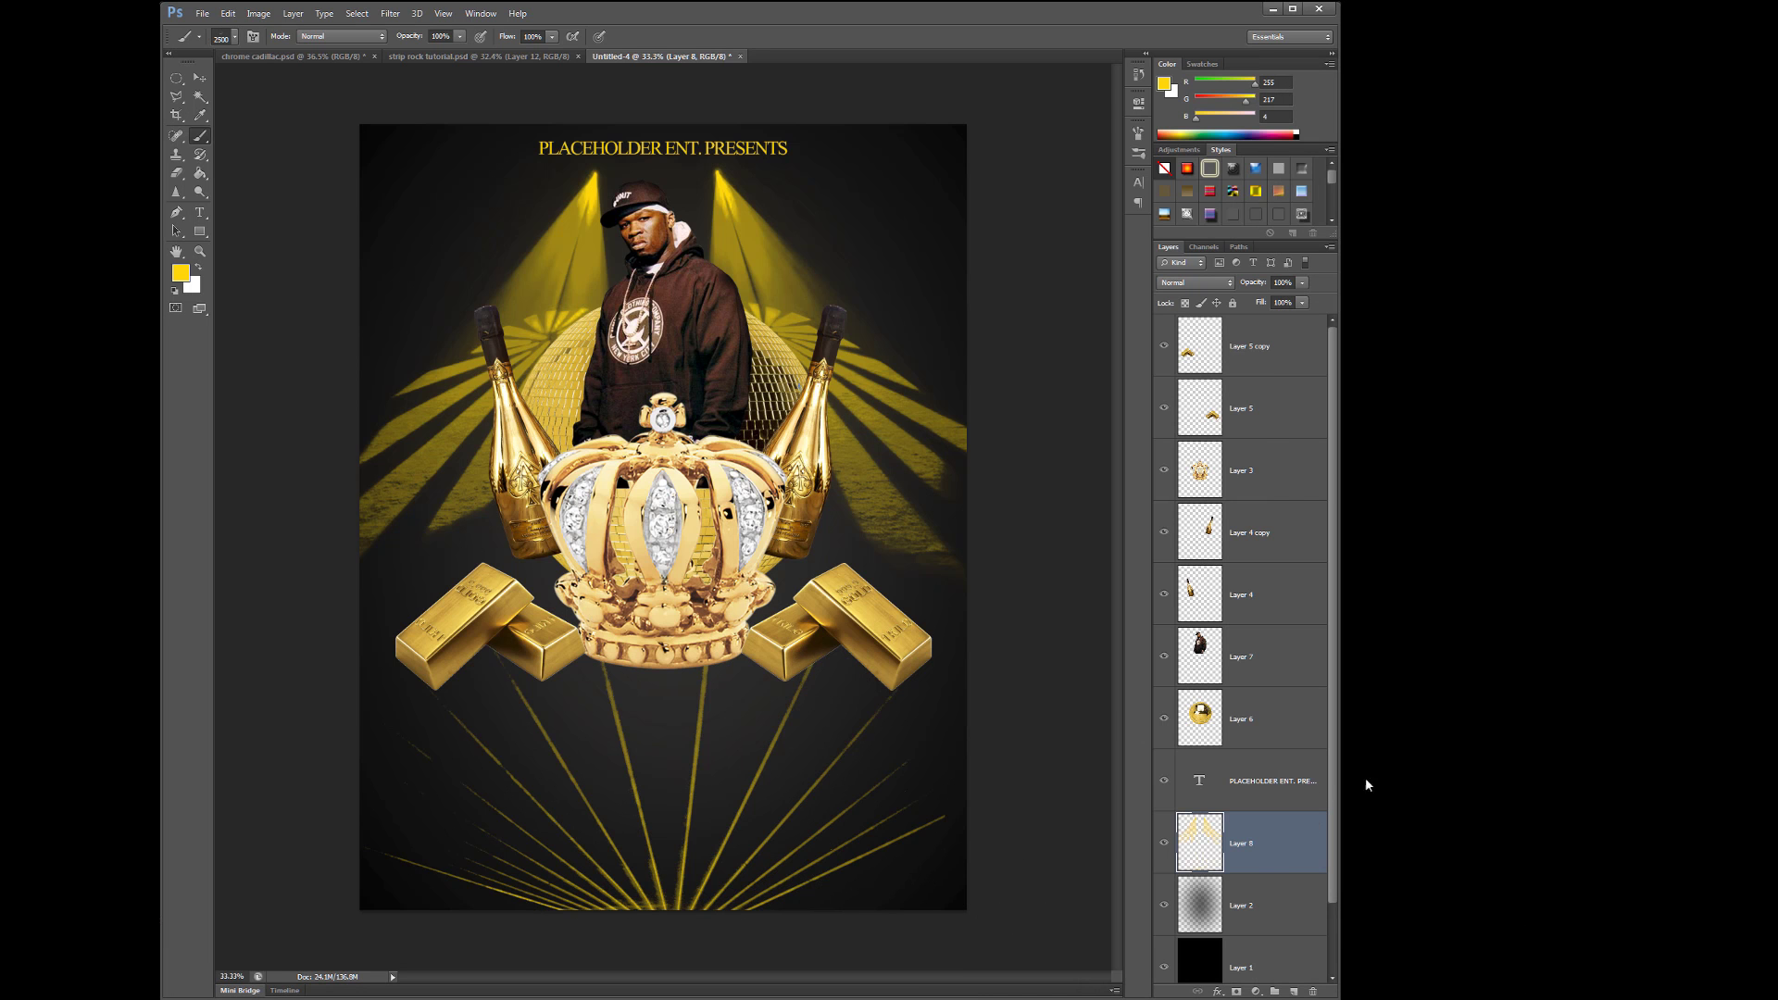
pyautogui.click(713, 639)
# - Change the PLACEHOLDER ENT. PRESENTS title colour to white
pyautogui.click(199, 78)
pyautogui.click(602, 148)
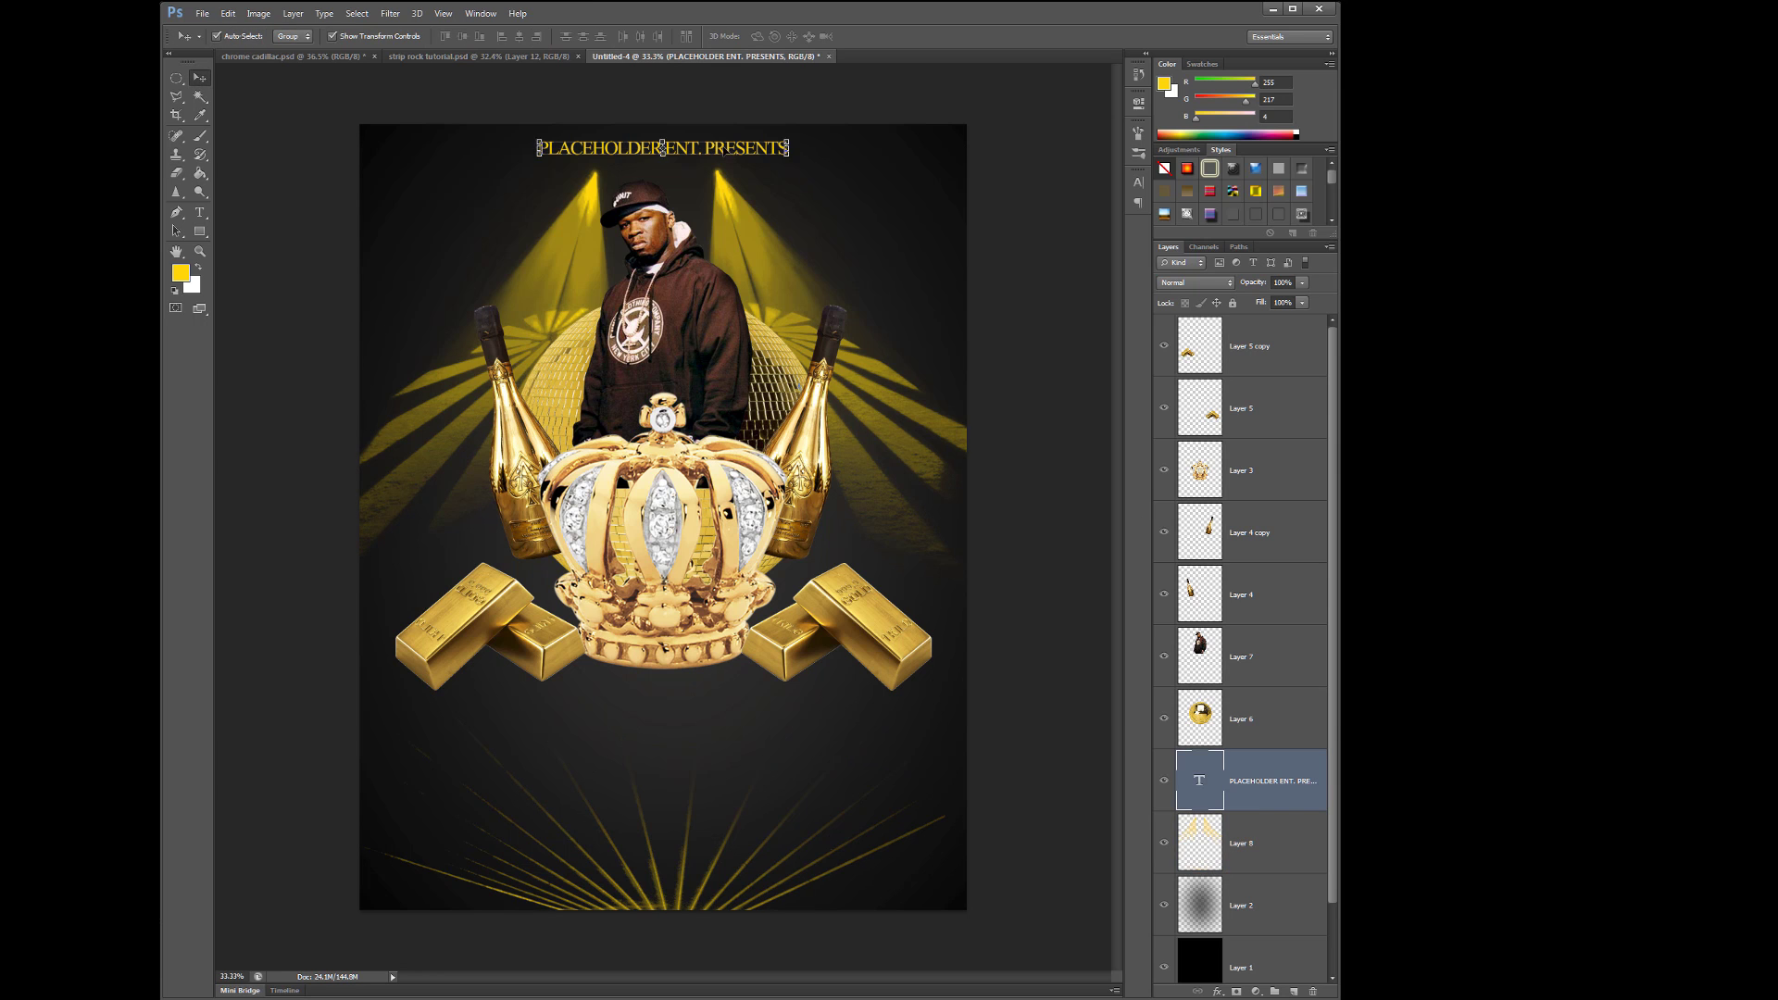
pyautogui.moveTo(529, 143); pyautogui.dragTo(783, 143)
pyautogui.click(620, 36)
pyautogui.click(1376, 508)
pyautogui.click(199, 78)
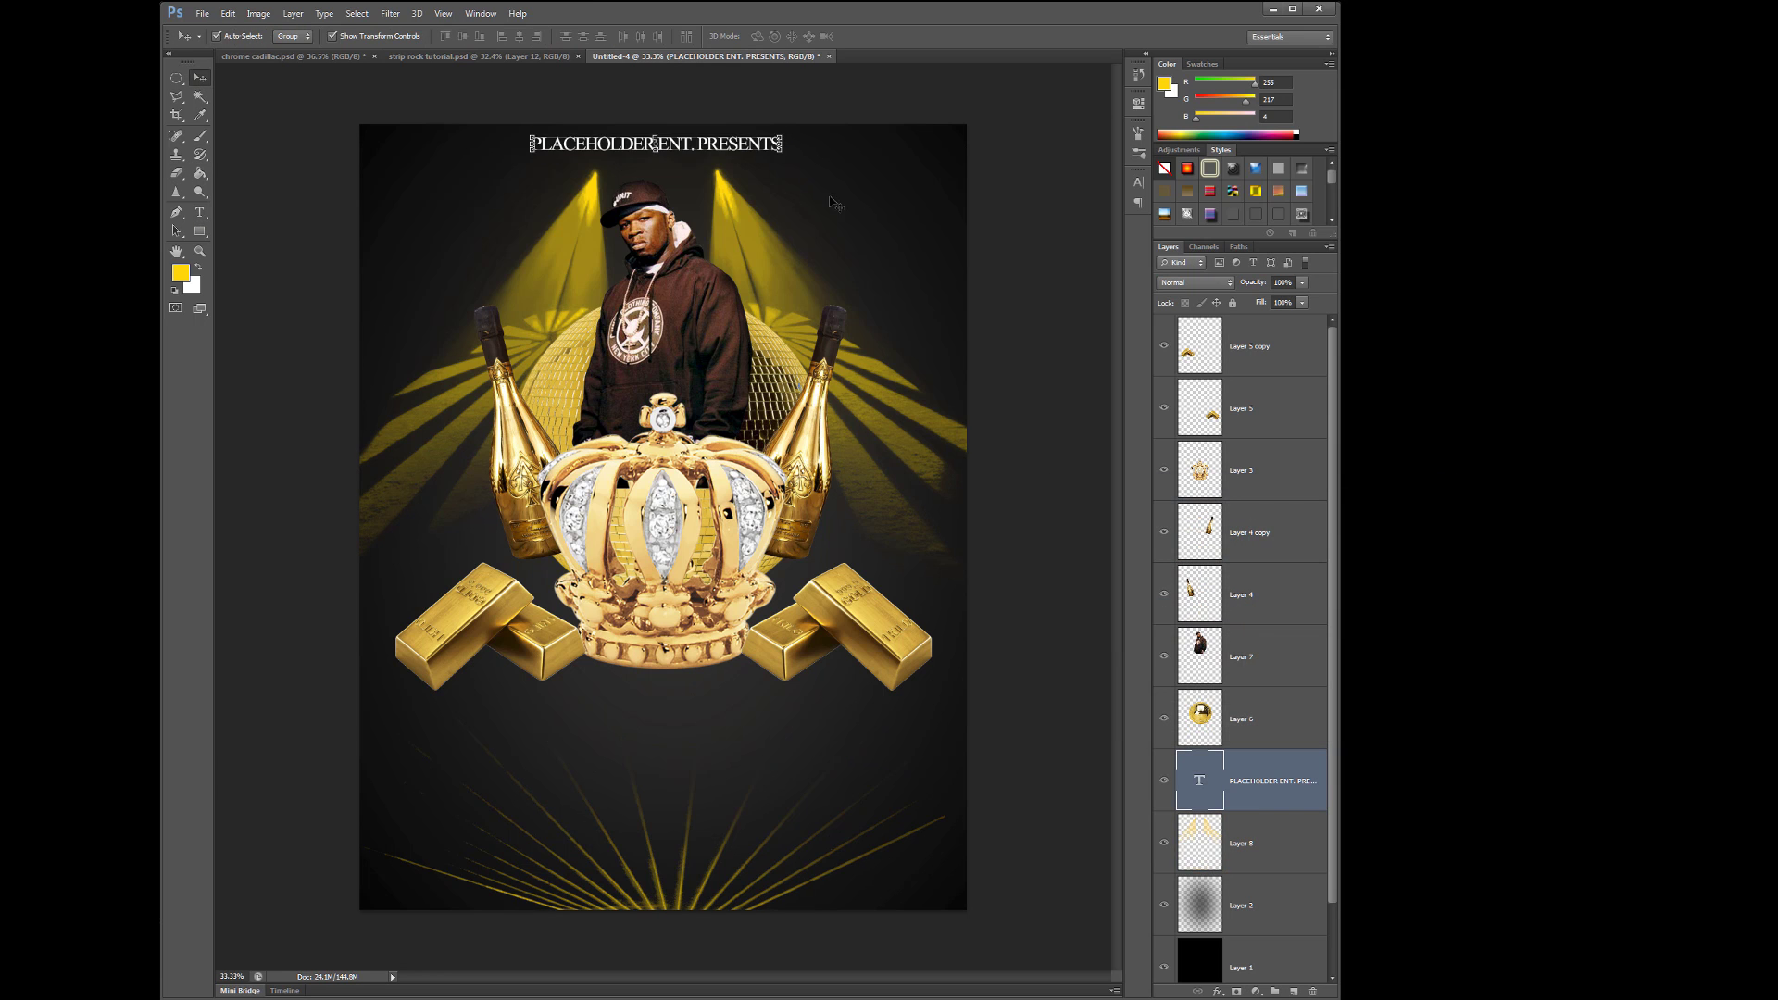
# - Move the left and right gold bars up toward the crown
pyautogui.click(399, 666)
pyautogui.moveTo(398, 667); pyautogui.dragTo(412, 638)
pyautogui.moveTo(903, 643); pyautogui.dragTo(871, 607)
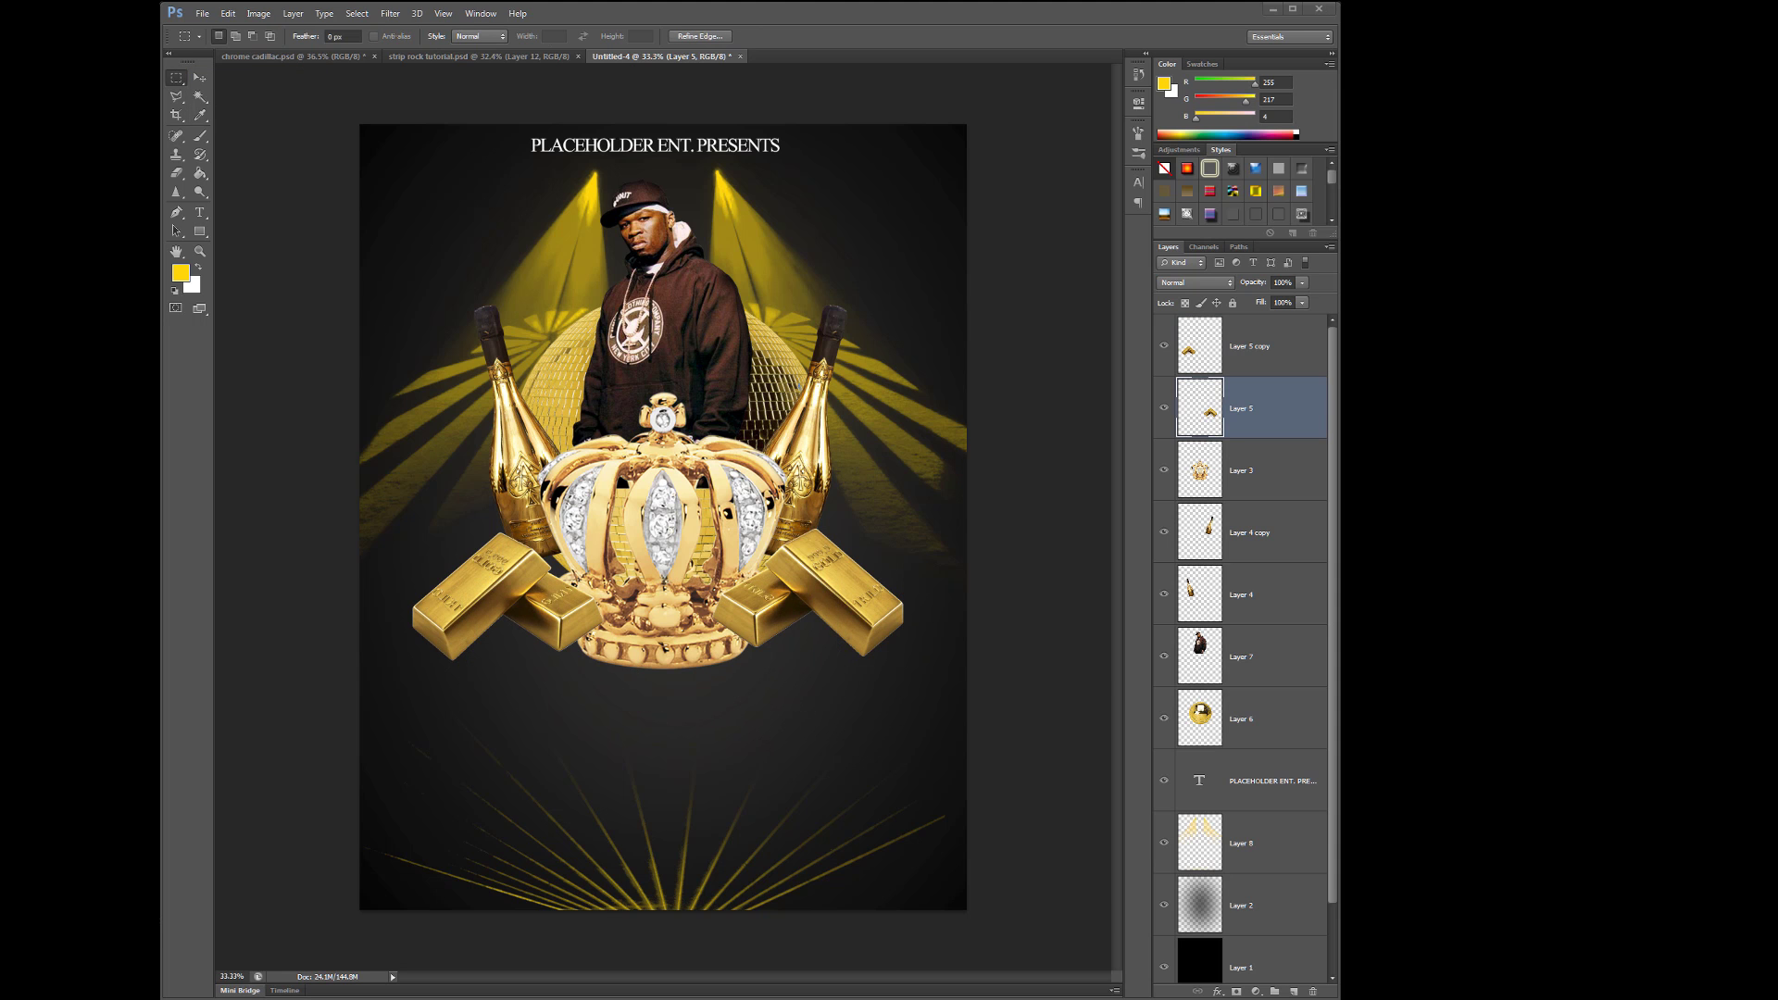
pyautogui.moveTo(1773, 102); pyautogui.dragTo(676, 92)
# - Copy a gold banner image from Google Images and paste it into the flyer
pyautogui.scroll(5, 1070, 571)
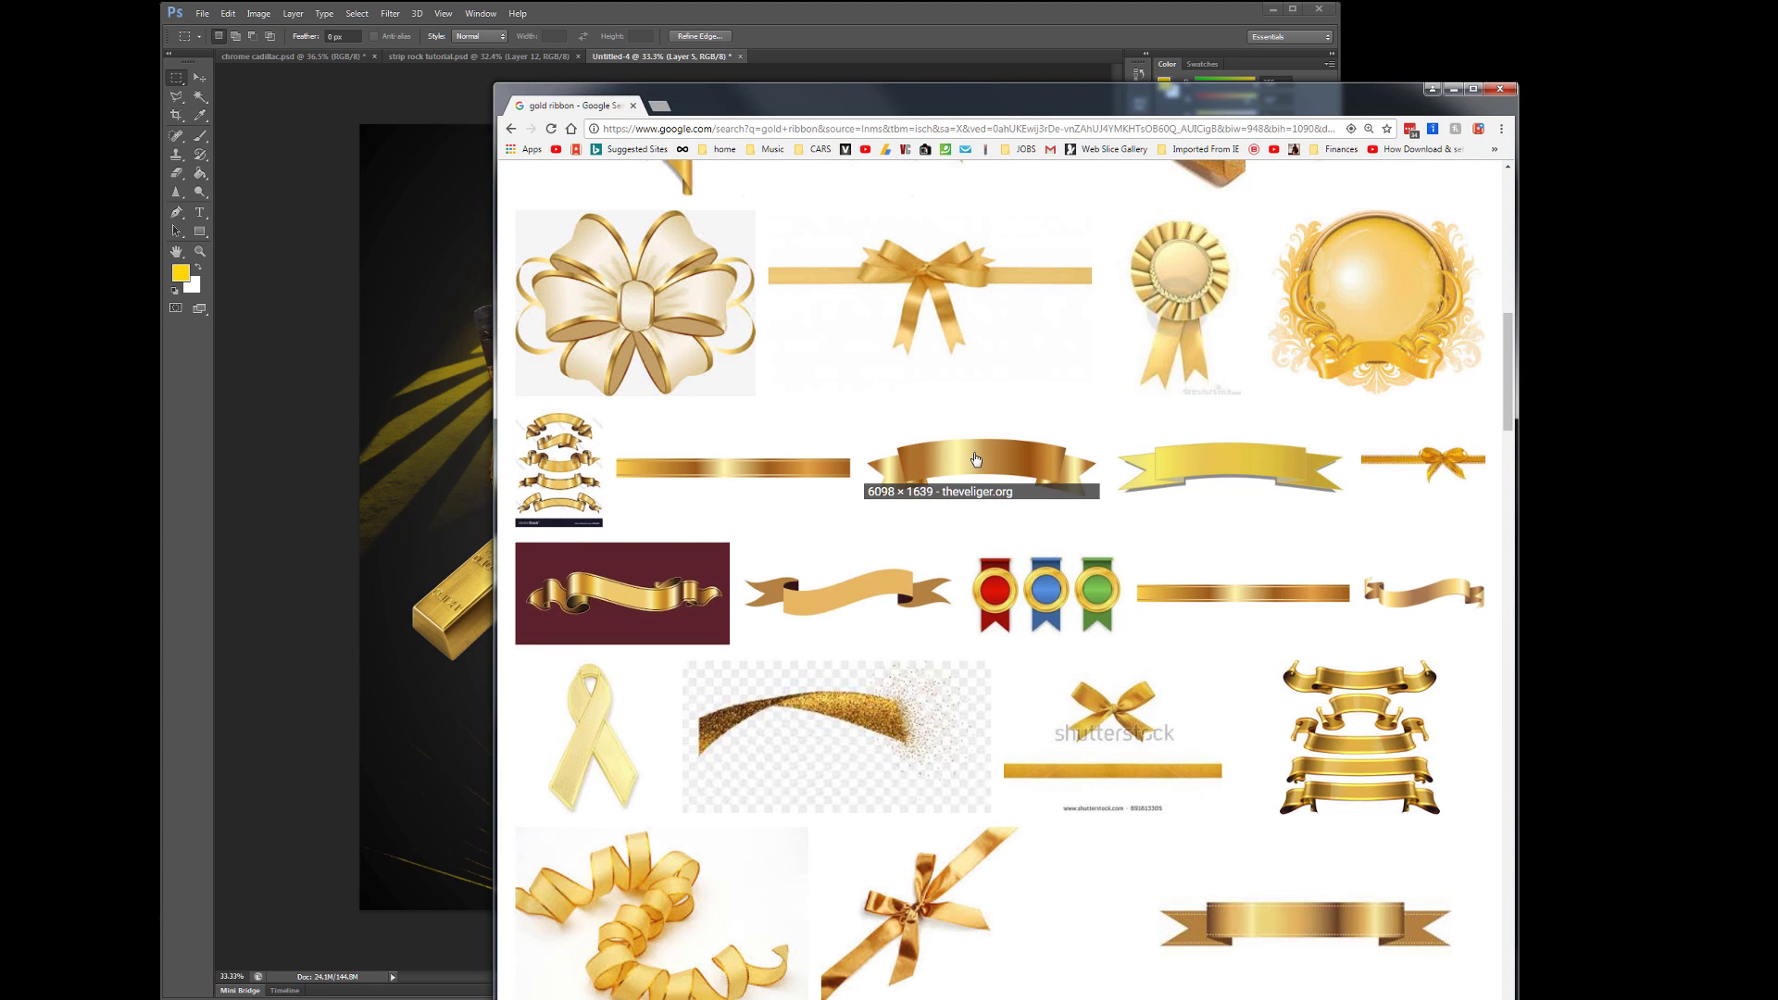
pyautogui.click(975, 459)
pyautogui.rightClick(815, 843)
pyautogui.click(856, 912)
pyautogui.hotkey('alt', 'Tab')
pyautogui.hotkey('ctrl', 'v')
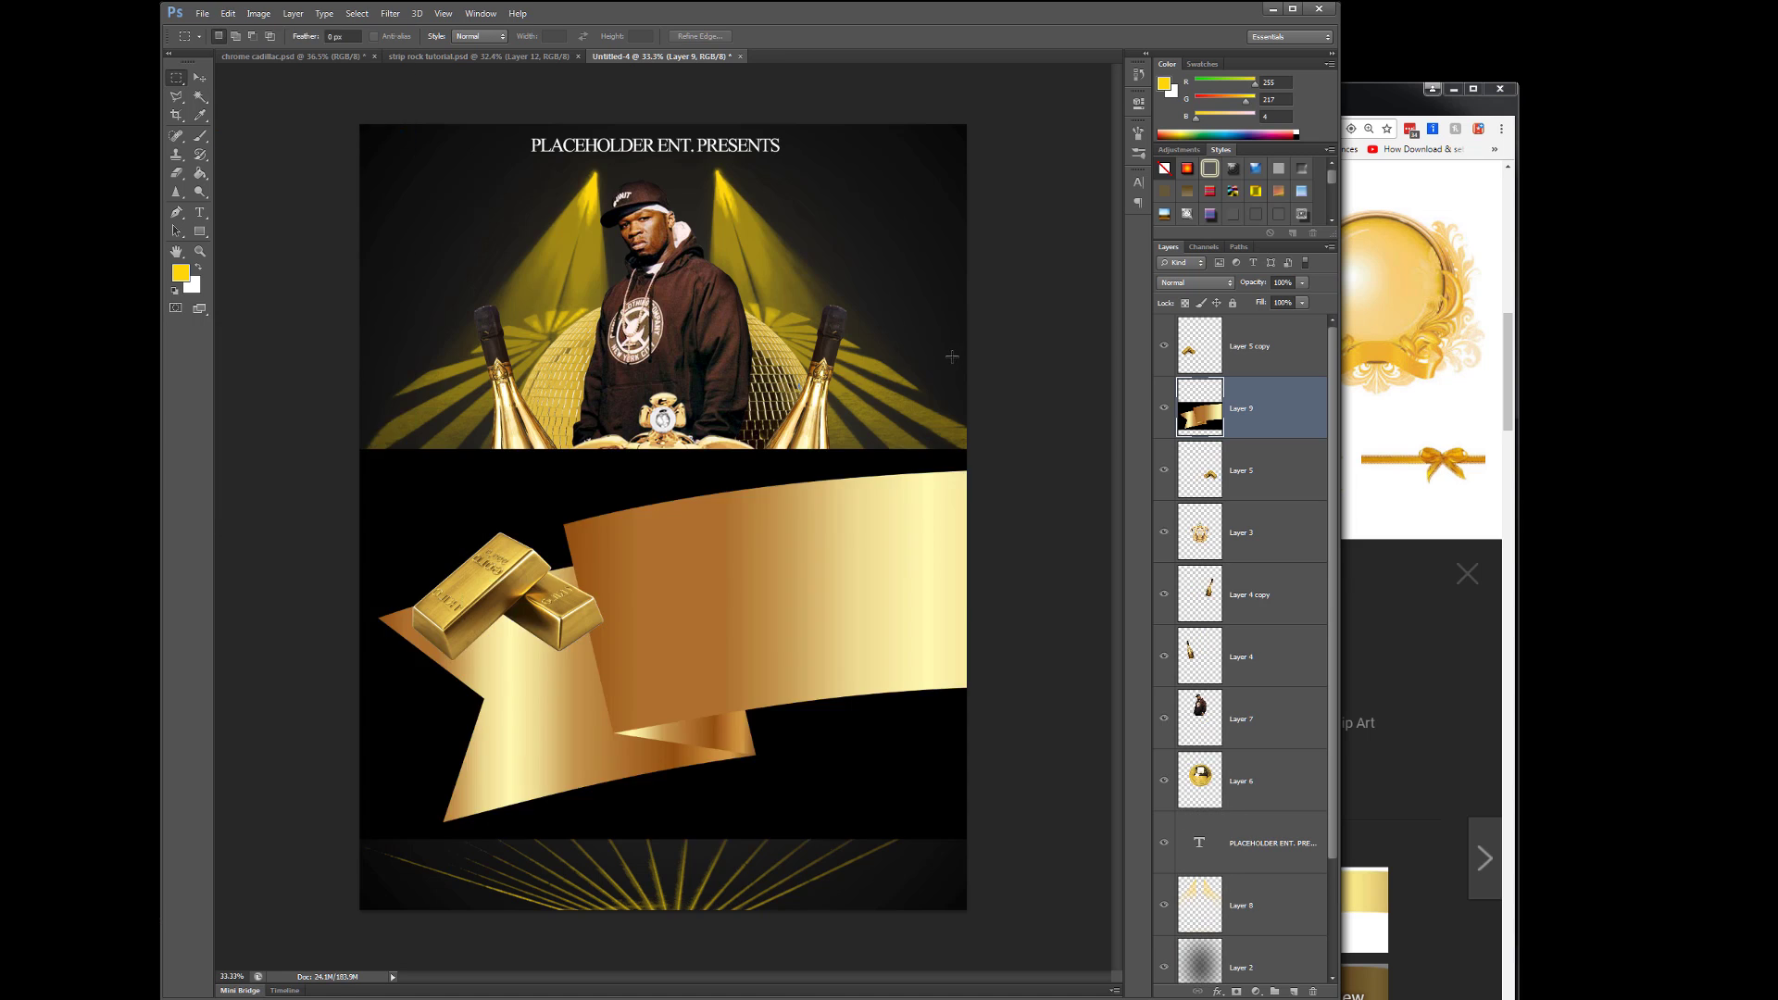
# - Scale the banner down to fit, move it over the crown and bring its layer to the top
pyautogui.hotkey('ctrl', '-')
pyautogui.hotkey('ctrl', 't')
pyautogui.moveTo(1111, 647); pyautogui.dragTo(783, 593)
pyautogui.press('Return')
pyautogui.hotkey('ctrl', '+')
pyautogui.press('v')
pyautogui.moveTo(777, 436); pyautogui.dragTo(704, 648)
pyautogui.hotkey('ctrl', 'shift', ']')
# - Delete the banner's black background with the Magic Wand and move it below the crown
pyautogui.press('w')
pyautogui.click(648, 722)
pyautogui.press('Delete')
pyautogui.press('v')
pyautogui.hotkey('ctrl', 'd')
pyautogui.hotkey('ctrl', '-')
pyautogui.moveTo(699, 250); pyautogui.dragTo(707, 526)
# - Adjust the crown, gold bars and bottle size, then fine-tune the banner just under the crown
pyautogui.moveTo(834, 579); pyautogui.dragTo(847, 579)
pyautogui.moveTo(500, 574); pyautogui.dragTo(496, 574)
pyautogui.click(822, 352)
pyautogui.hotkey('ctrl', 't')
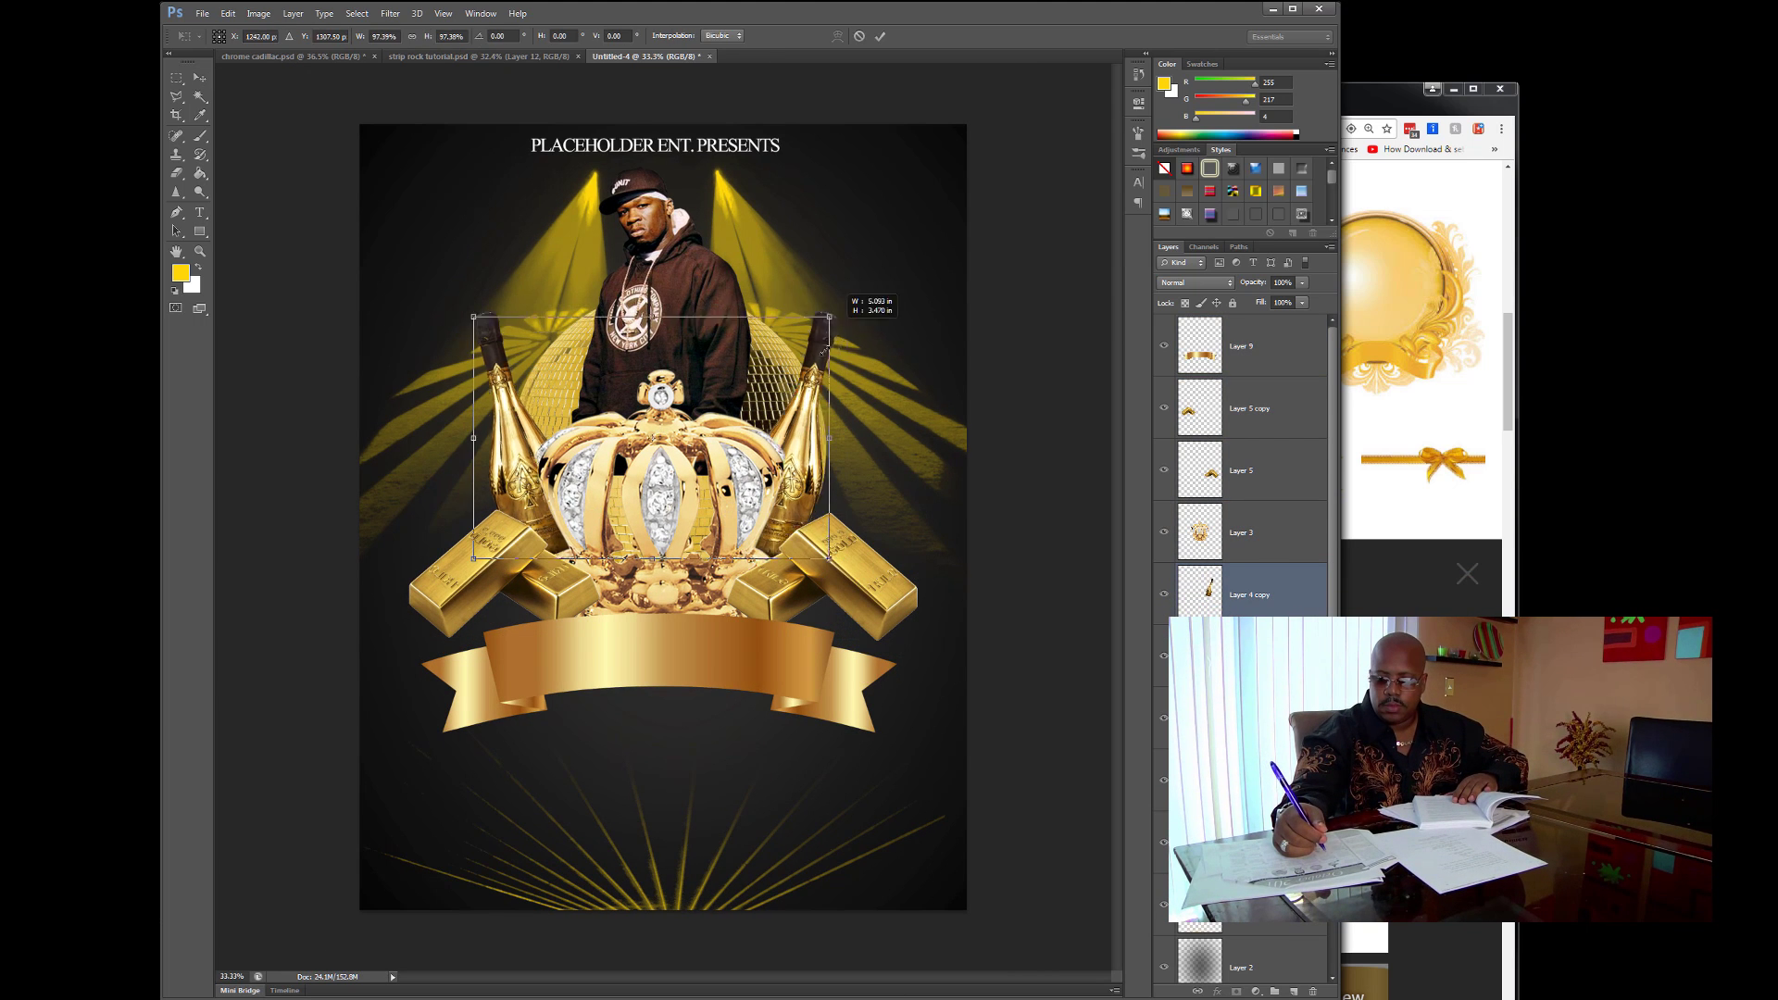
pyautogui.moveTo(823, 350); pyautogui.dragTo(815, 341)
pyautogui.press('Return')
pyautogui.moveTo(833, 555); pyautogui.dragTo(824, 523)
pyautogui.moveTo(776, 637); pyautogui.dragTo(776, 602)
# - Add two horizontal guides along the top of the canvas
pyautogui.click(443, 13)
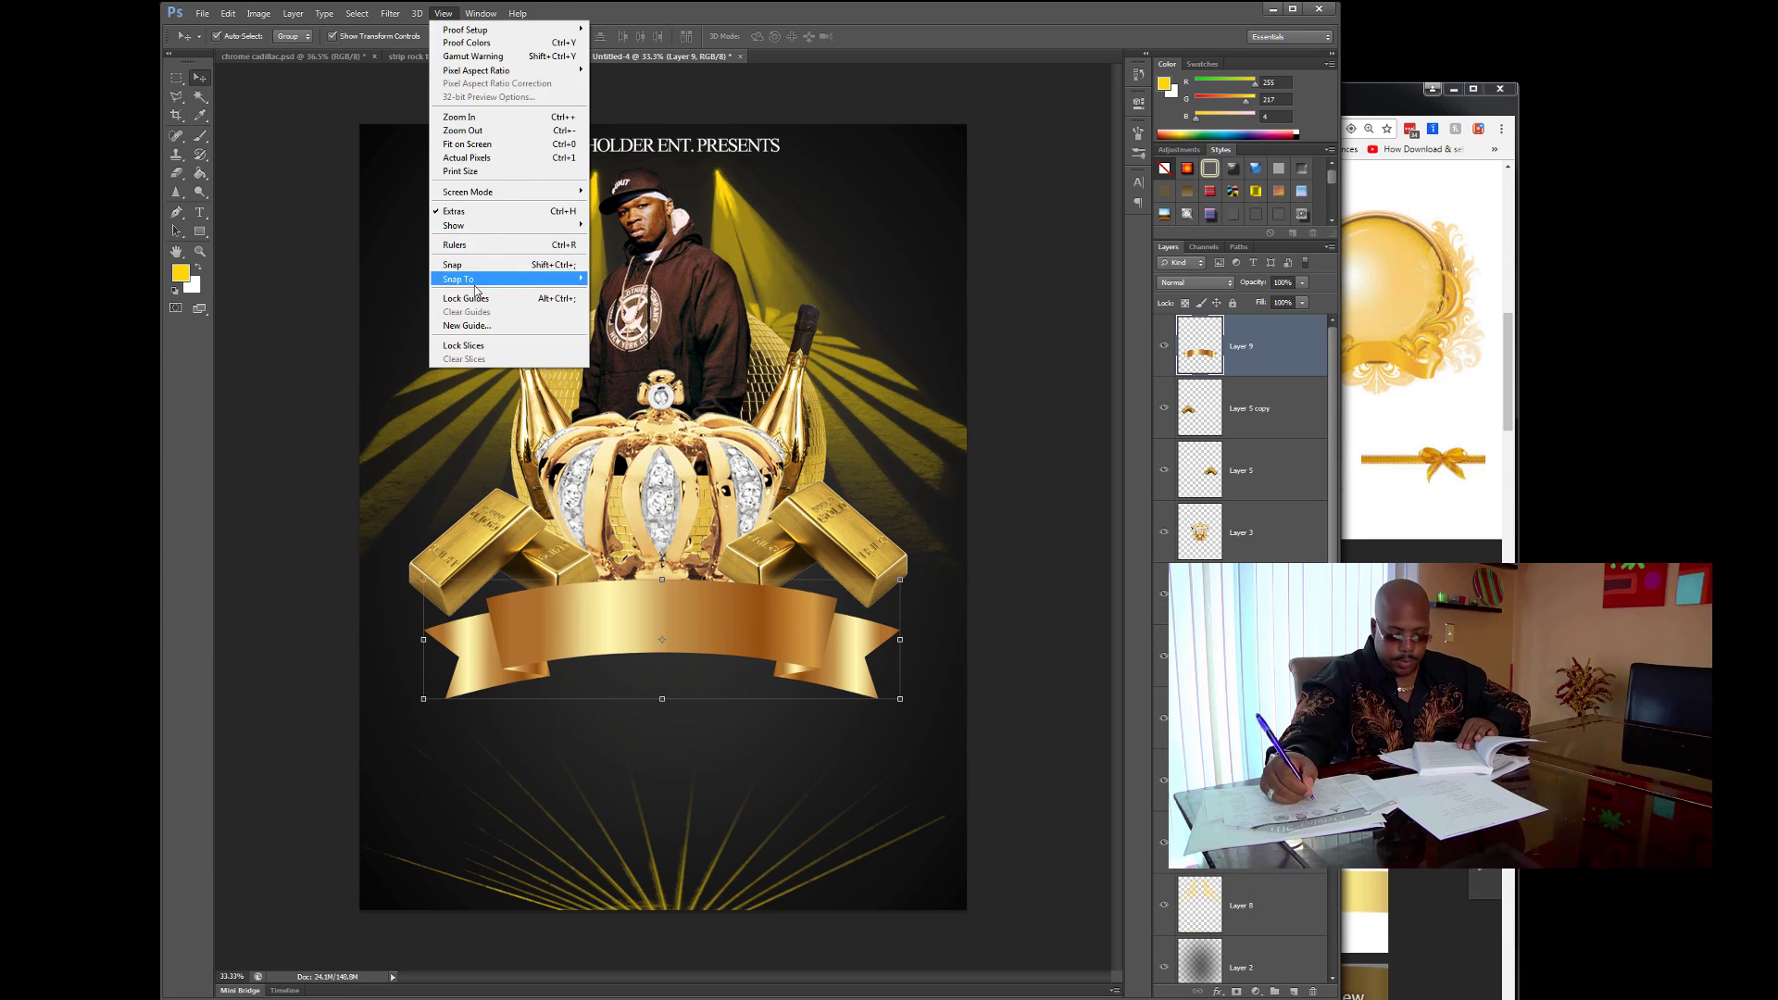
pyautogui.click(476, 324)
pyautogui.click(1339, 445)
pyautogui.press('Return')
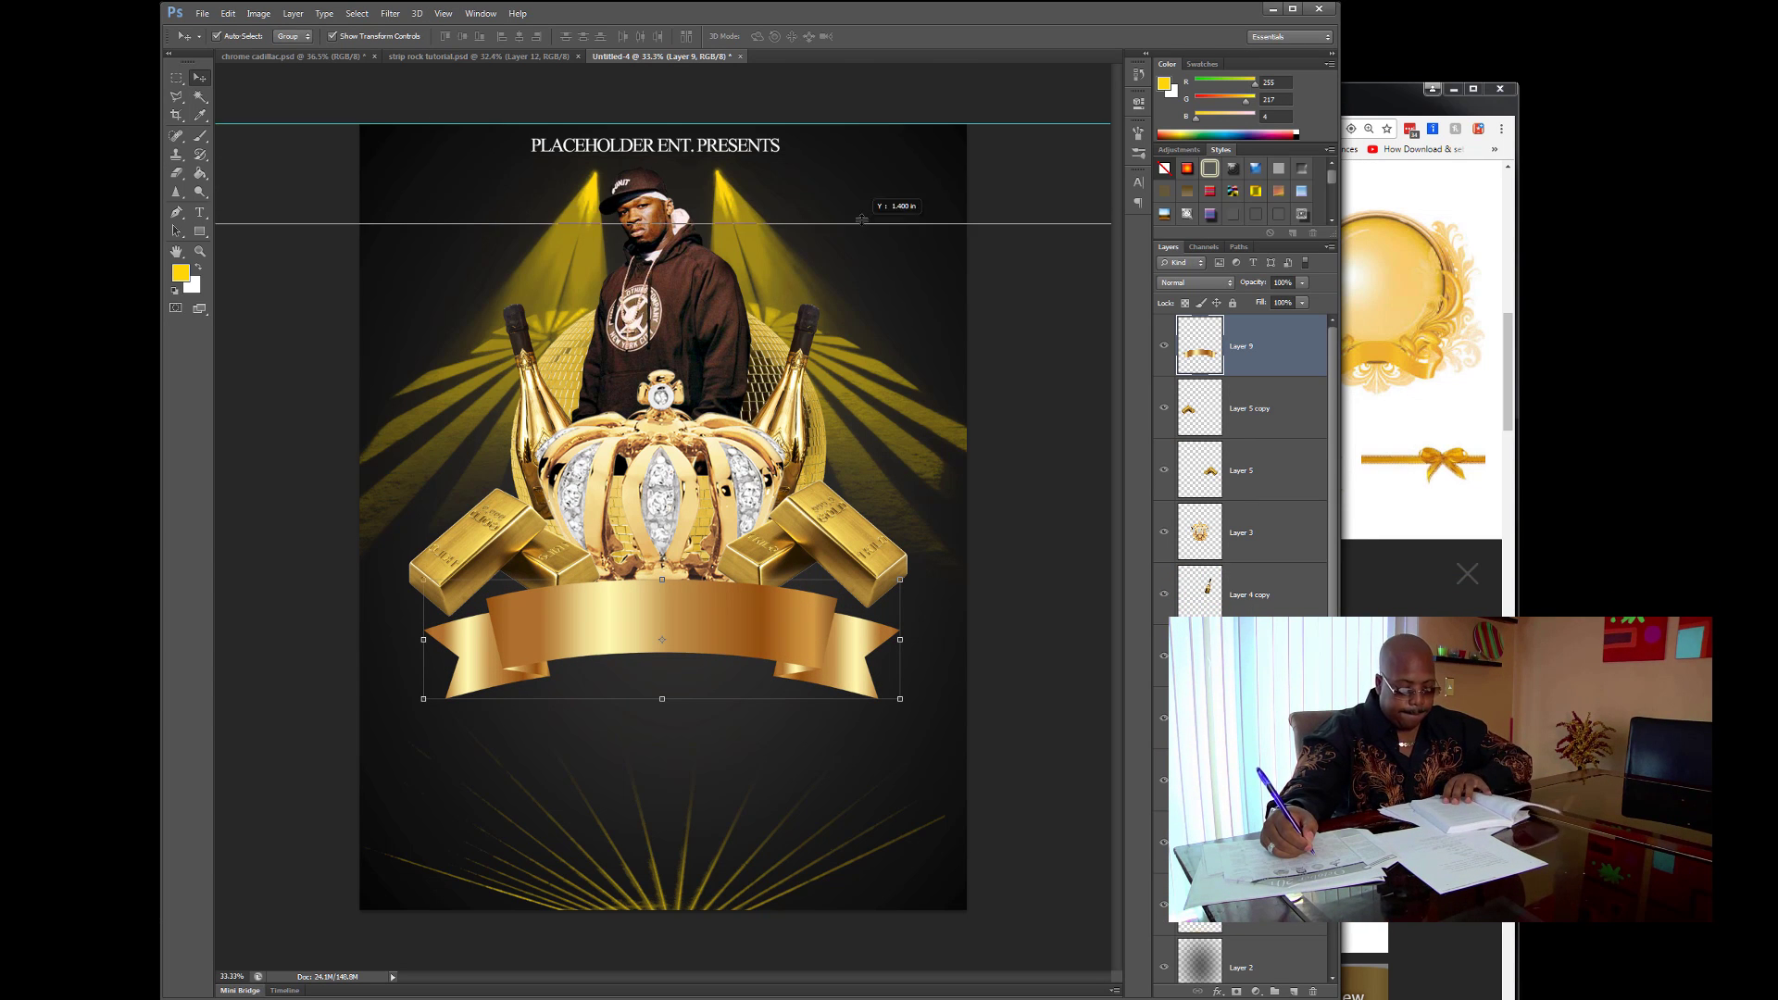
pyautogui.click(443, 13)
pyautogui.click(476, 319)
pyautogui.press('Return')
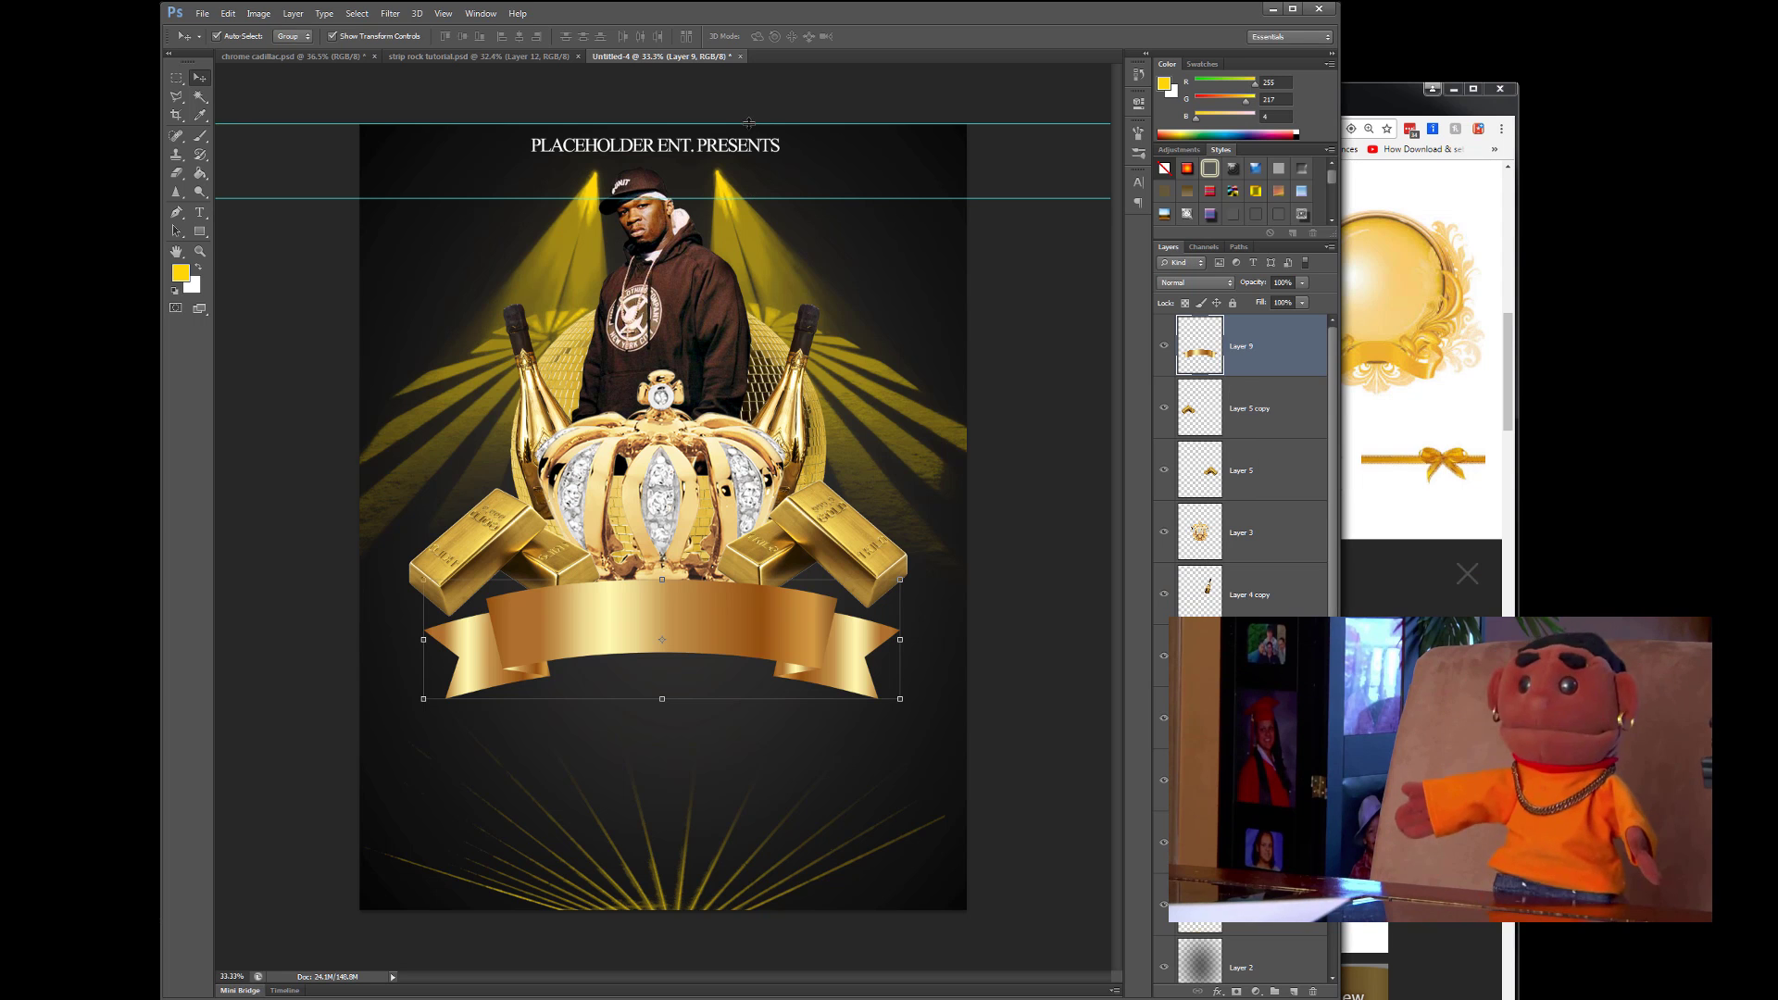
# - Add two vertical guides framing the canvas sides
pyautogui.click(448, 11)
pyautogui.click(476, 319)
pyautogui.click(1339, 445)
pyautogui.press('Return')
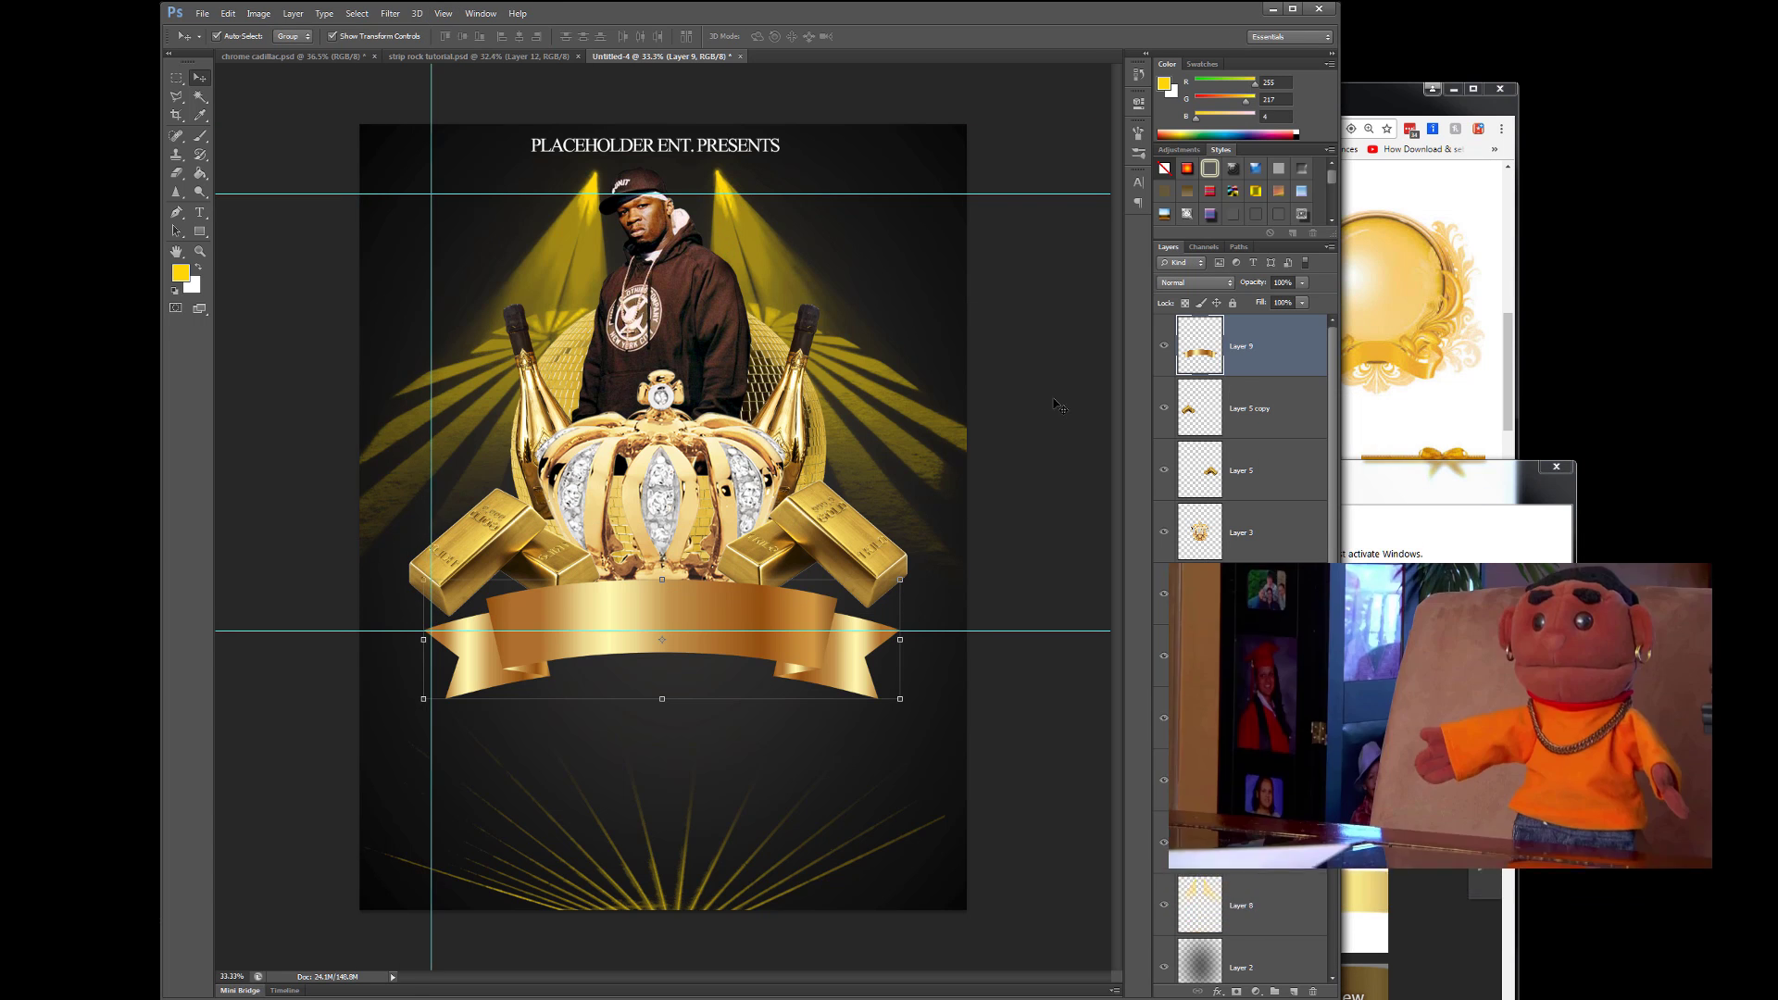
pyautogui.click(444, 13)
pyautogui.click(477, 320)
pyautogui.press('Return')
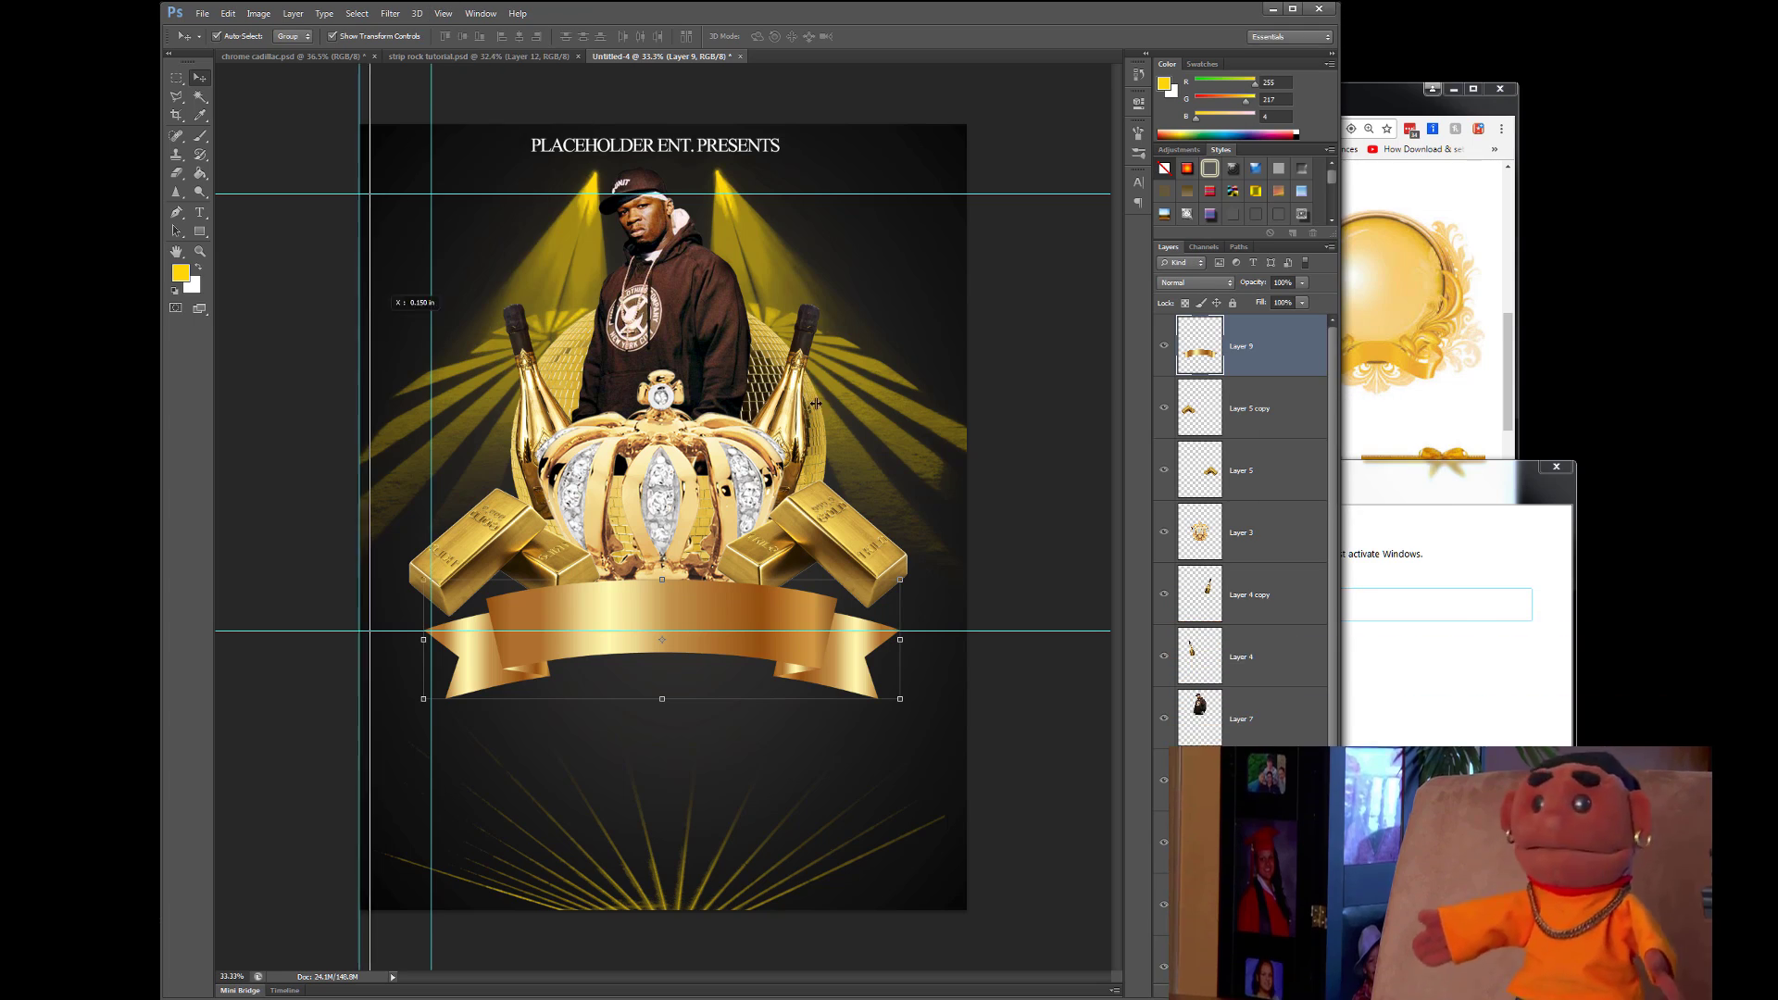
# - Place a horizontal guide across the ribbon and another near the flyer's bottom
pyautogui.moveTo(651, 640); pyautogui.dragTo(652, 643)
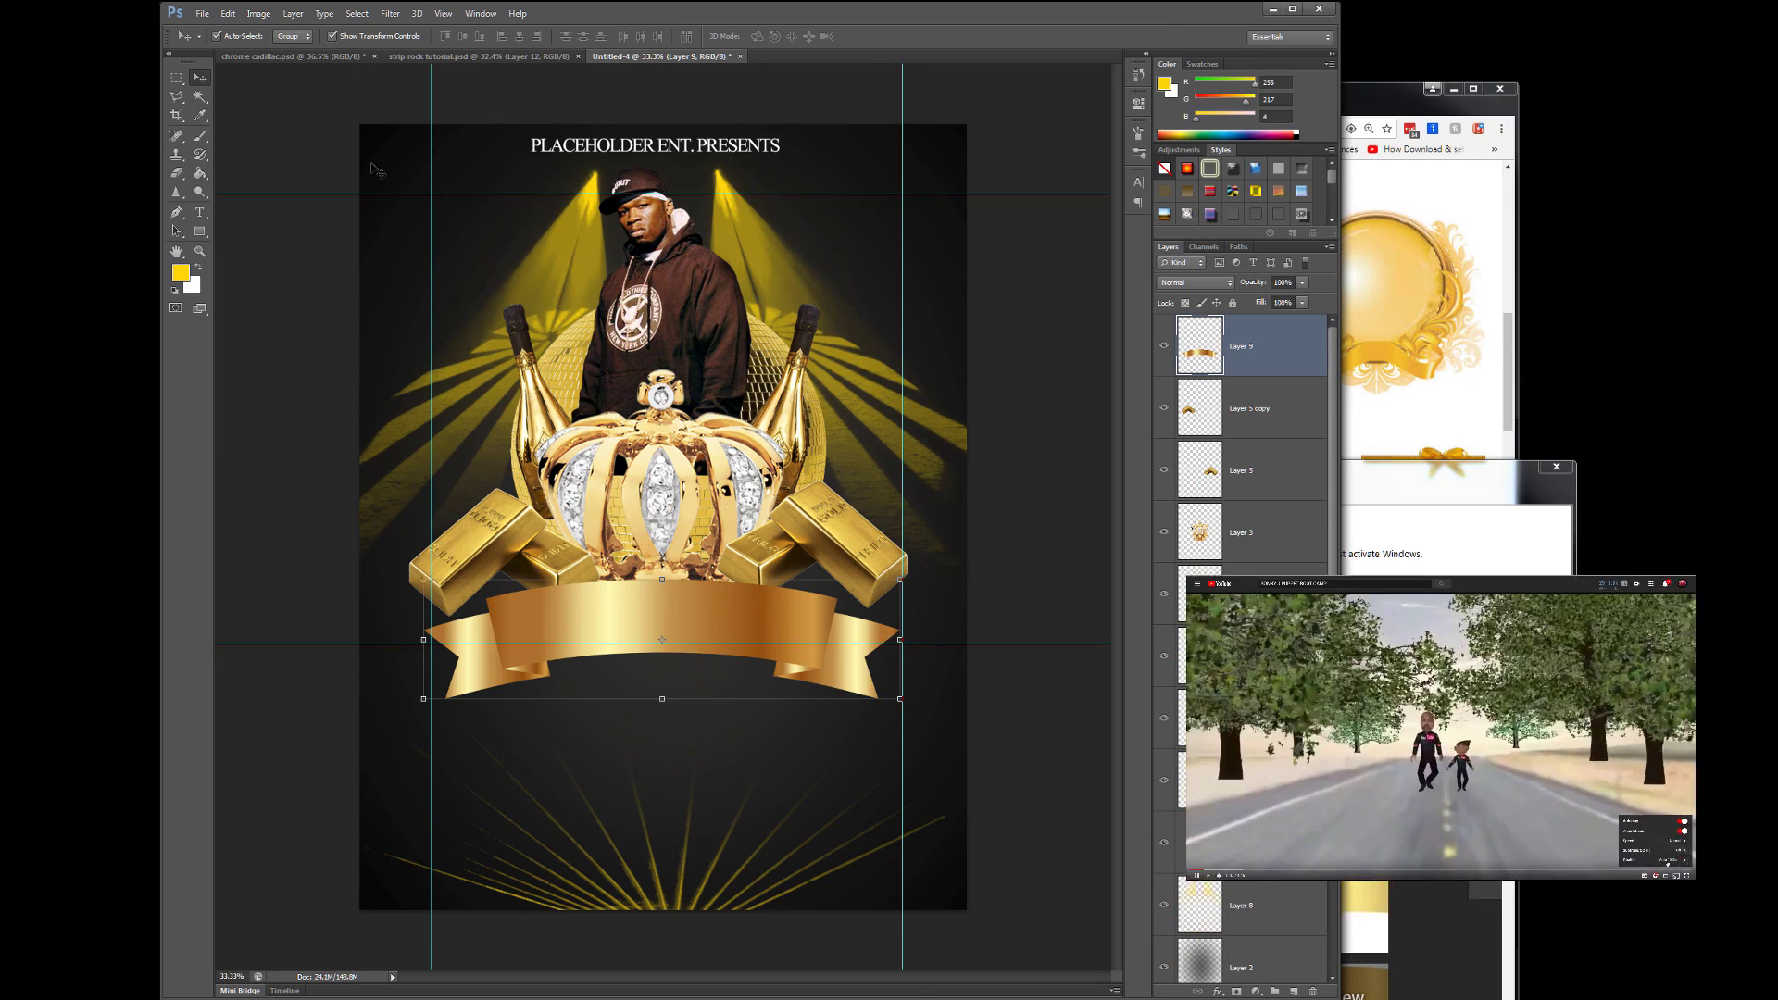
pyautogui.click(443, 13)
pyautogui.click(477, 326)
pyautogui.press('Return')
pyautogui.click(228, 13)
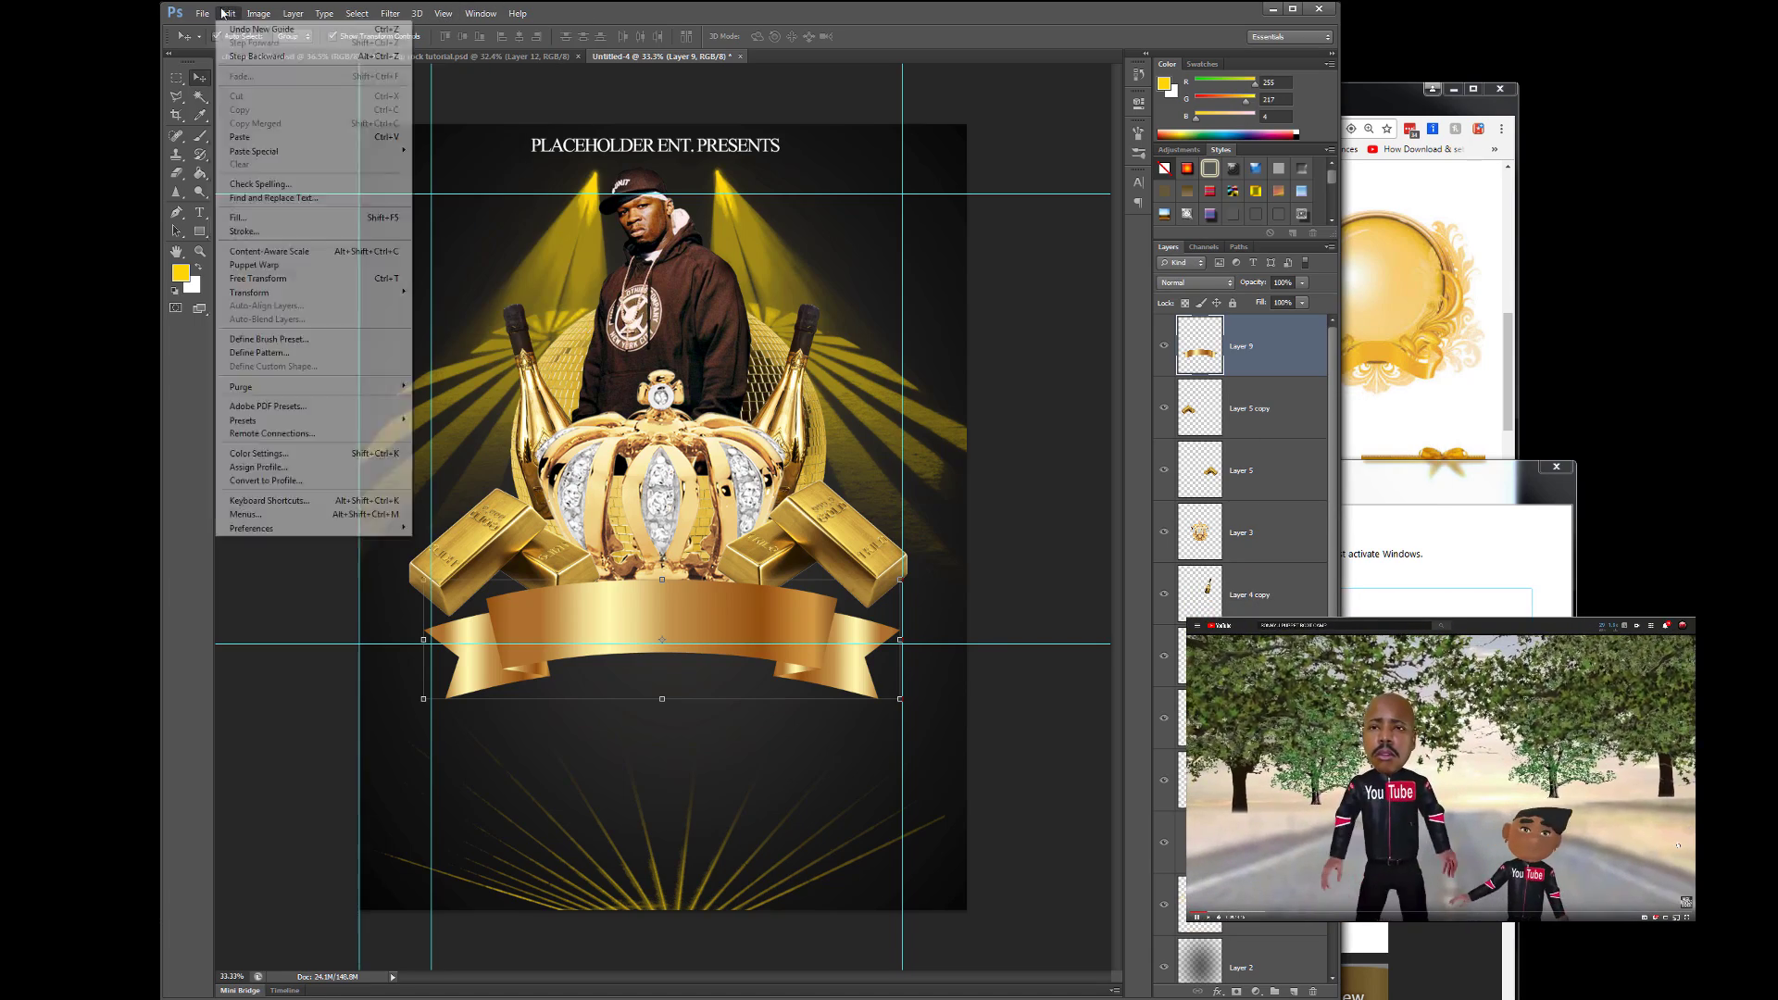
pyautogui.click(477, 326)
pyautogui.press('Return')
pyautogui.moveTo(652, 642); pyautogui.dragTo(656, 683)
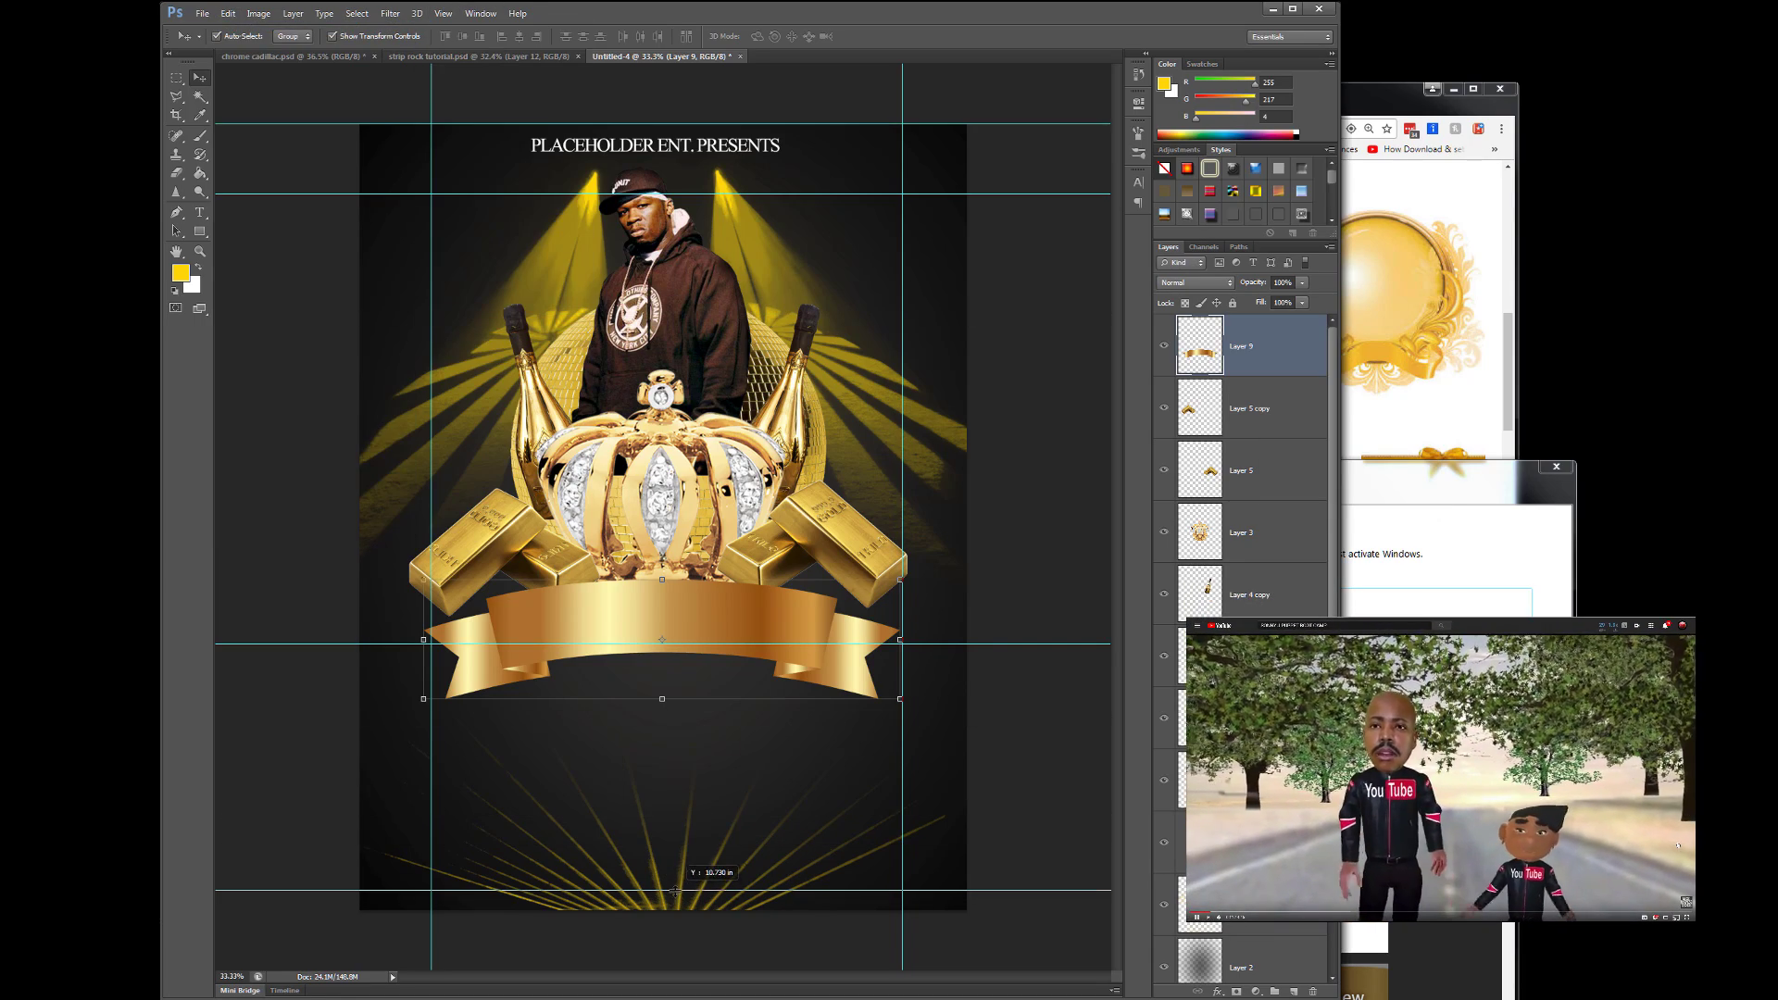
# - Add more vertical guides and move the right-edge vertical guide inward
pyautogui.click(444, 13)
pyautogui.click(477, 326)
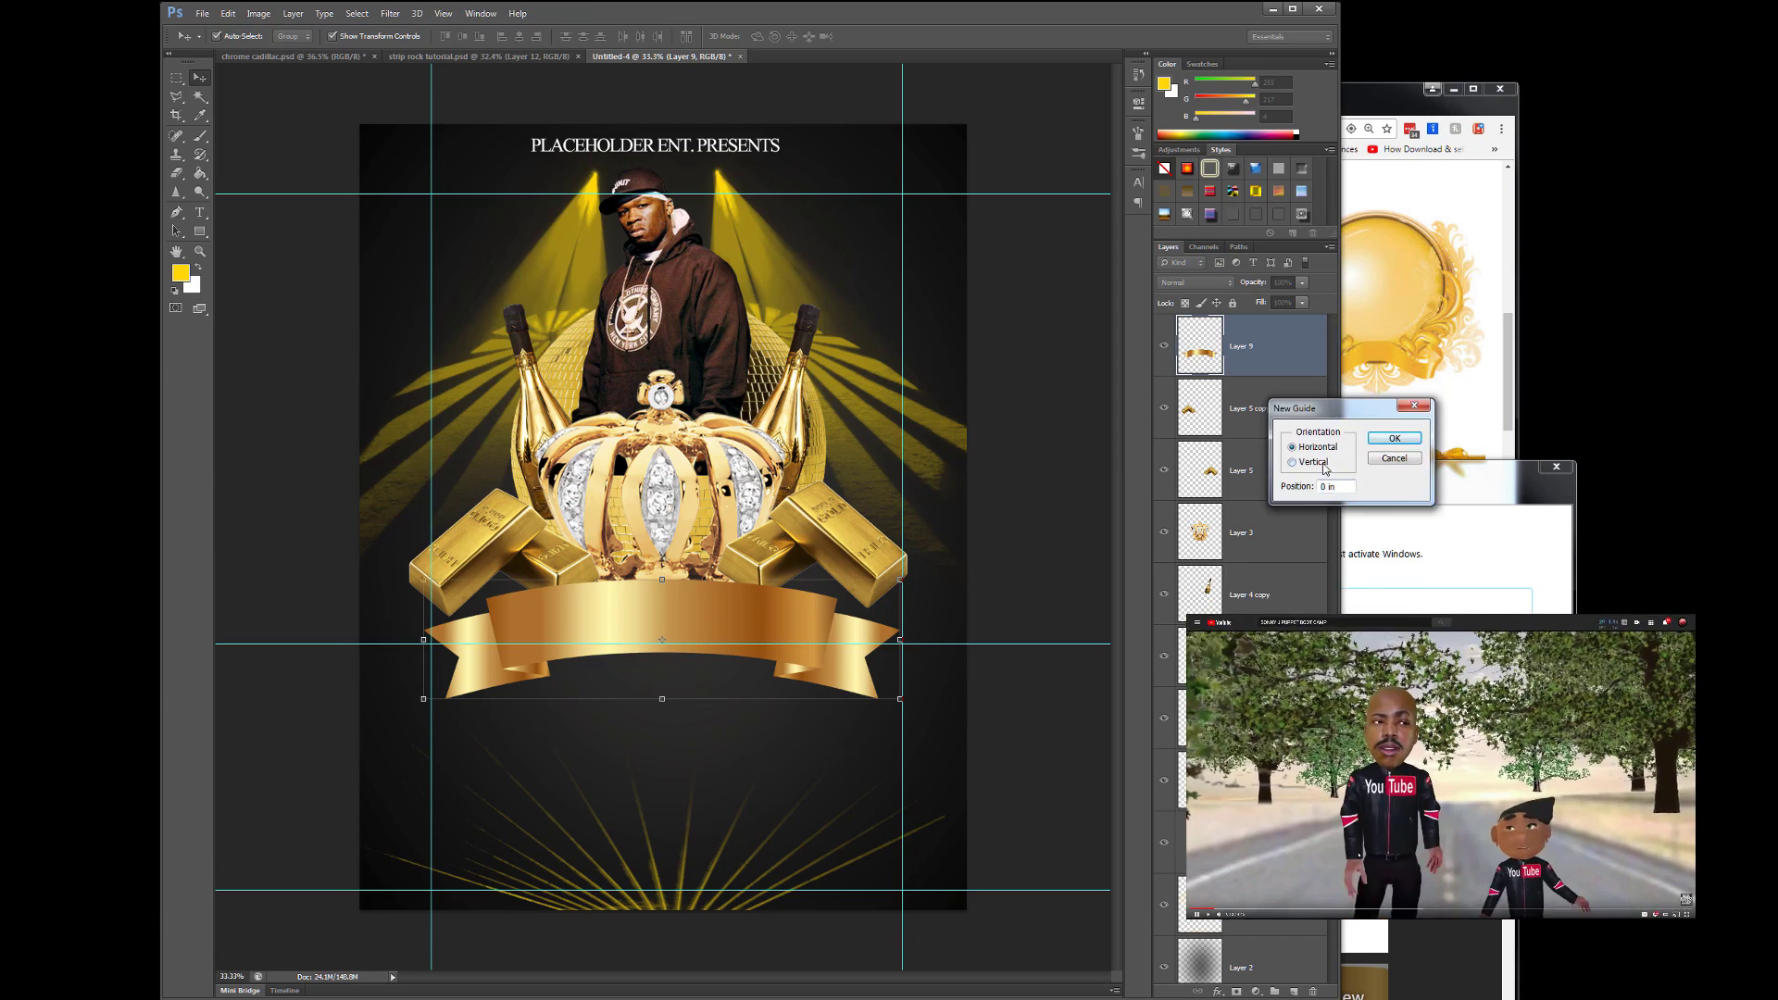
pyautogui.press('Return')
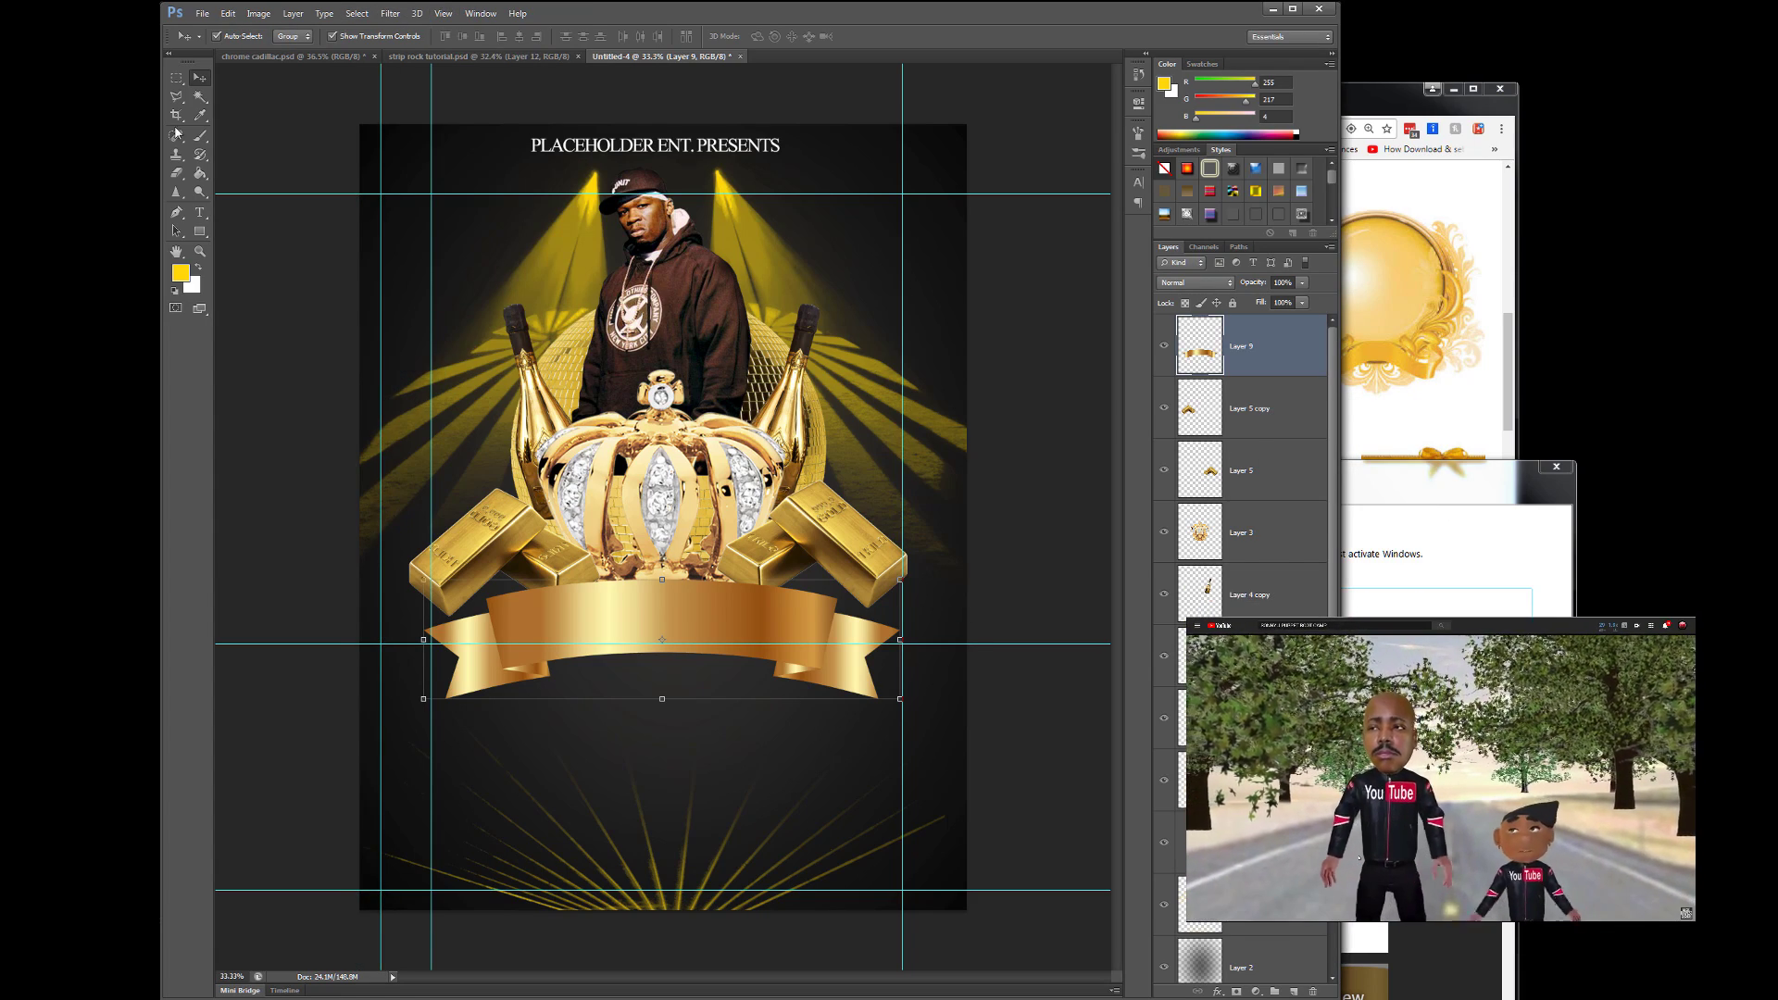
pyautogui.click(443, 13)
pyautogui.click(477, 325)
pyautogui.press('Return')
pyautogui.moveTo(1005, 384); pyautogui.dragTo(945, 394)
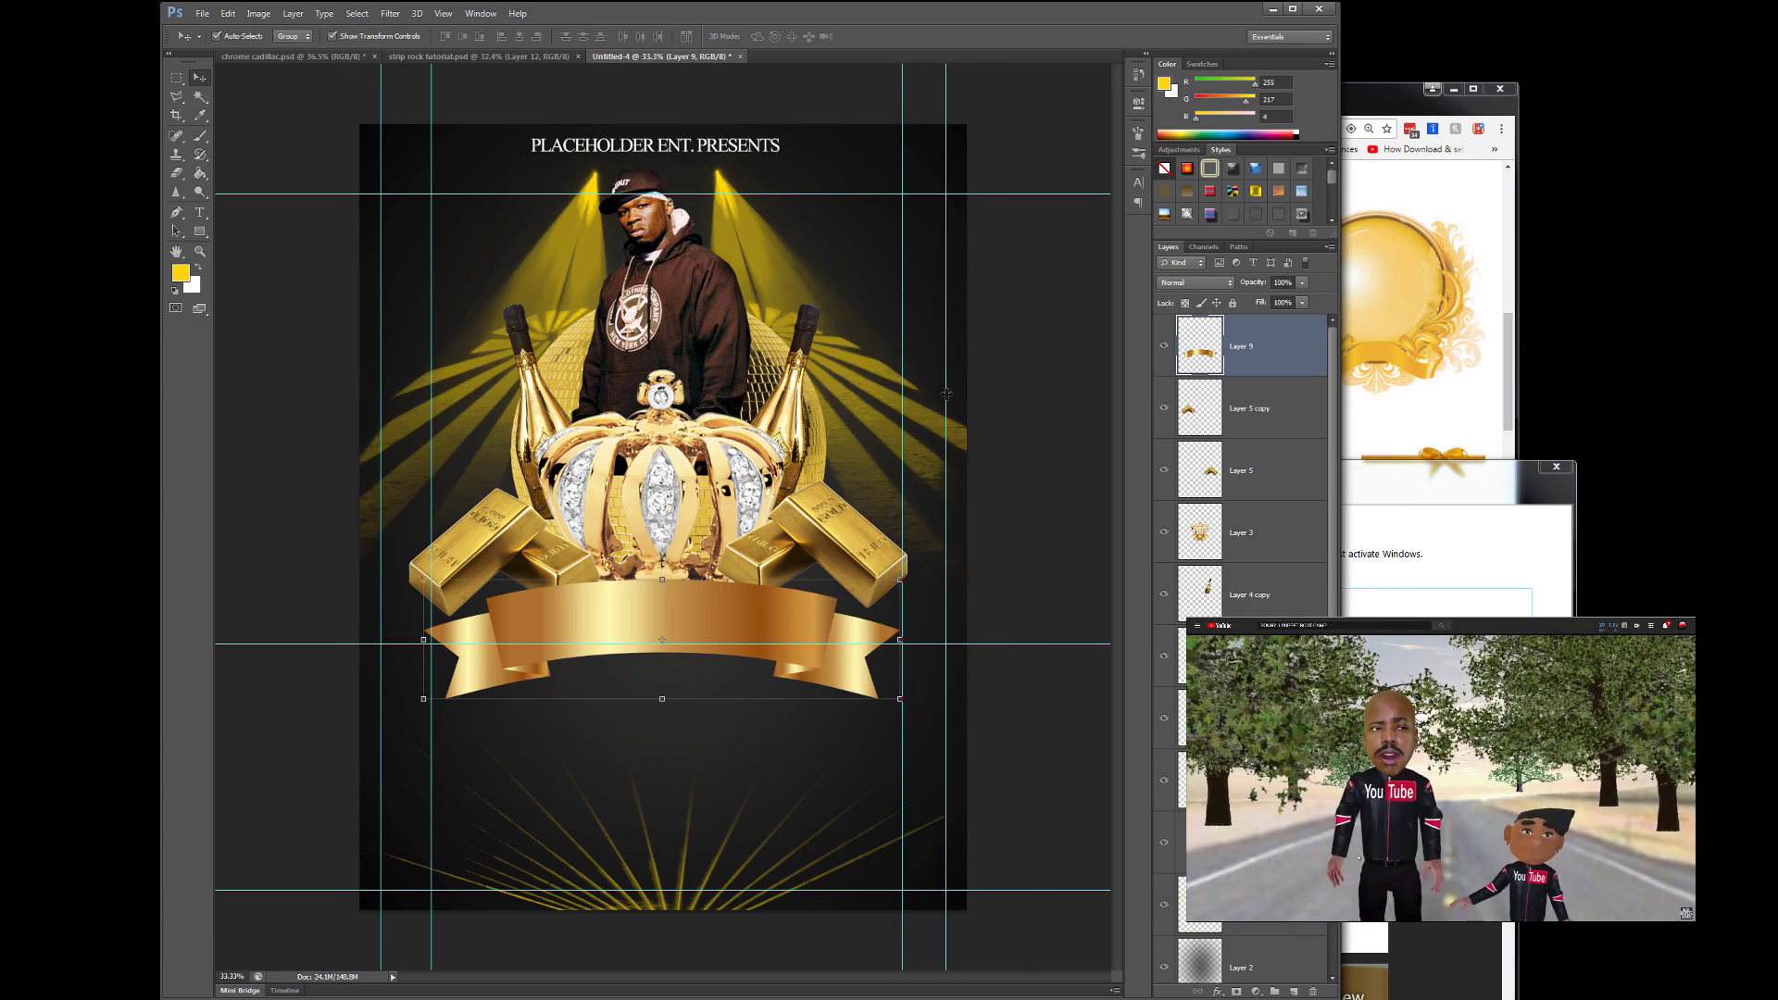
pyautogui.click(1557, 468)
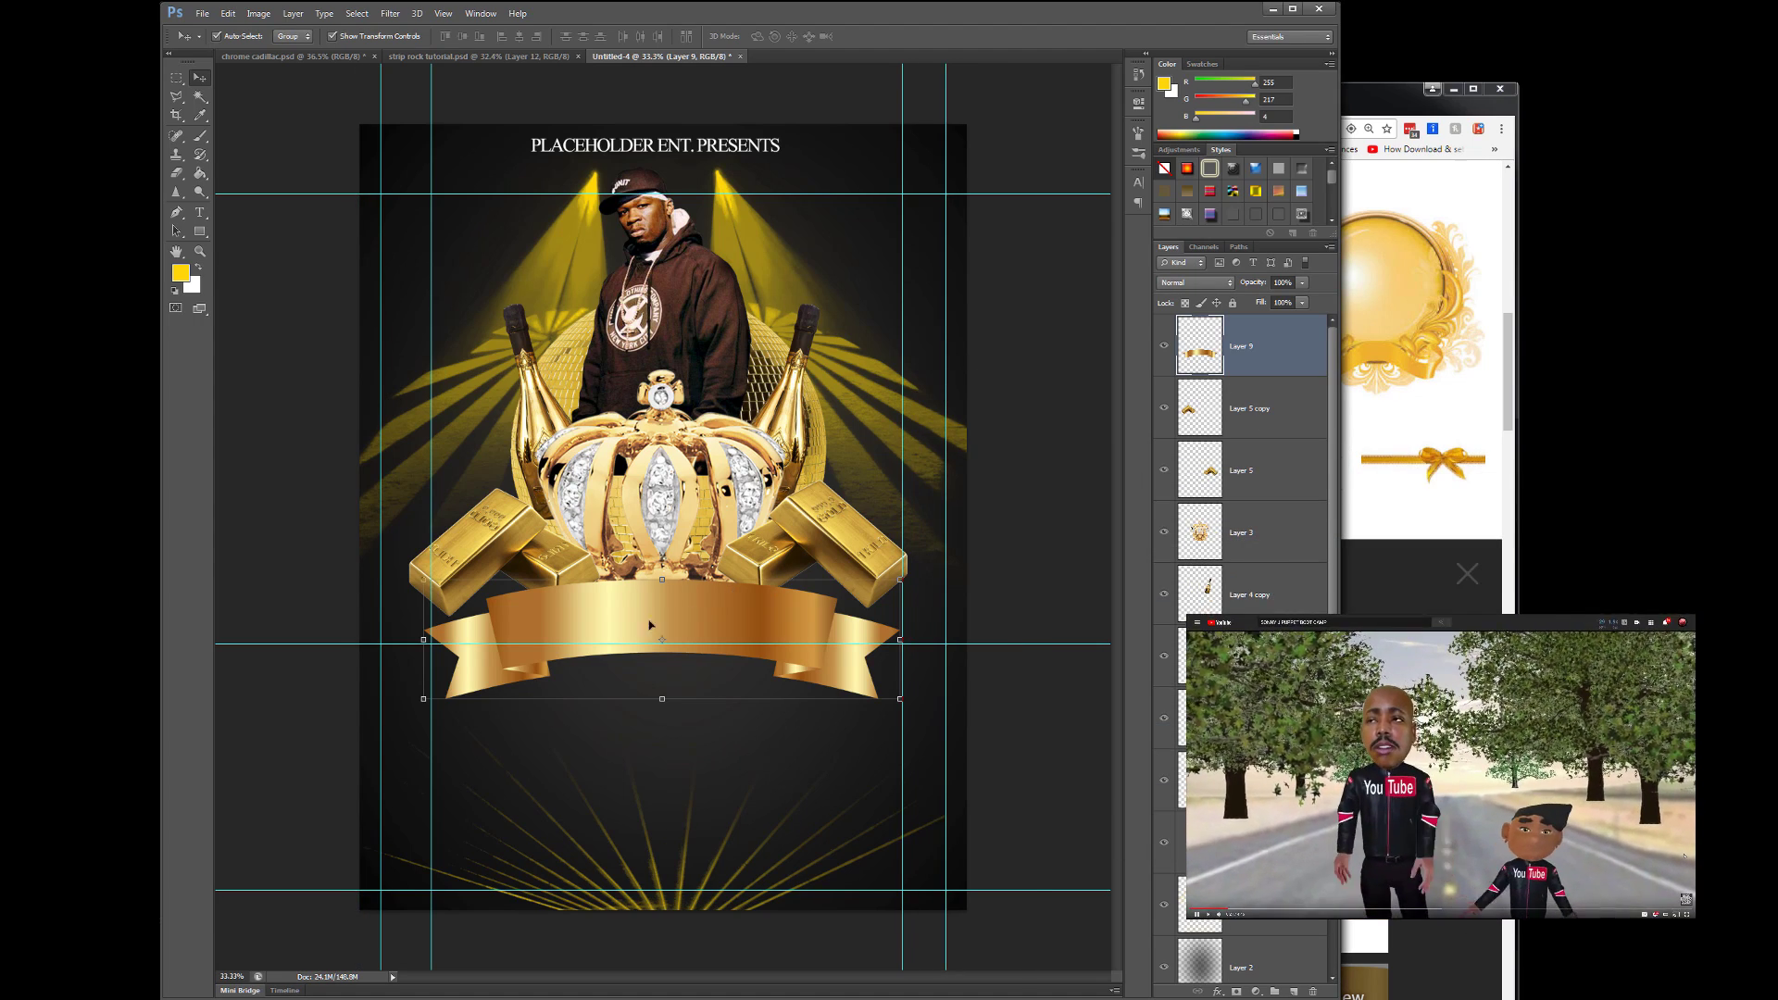
# - Nudge the bottom guide and title text down, and add a horizontal guide near the top
pyautogui.moveTo(773, 889); pyautogui.dragTo(773, 892)
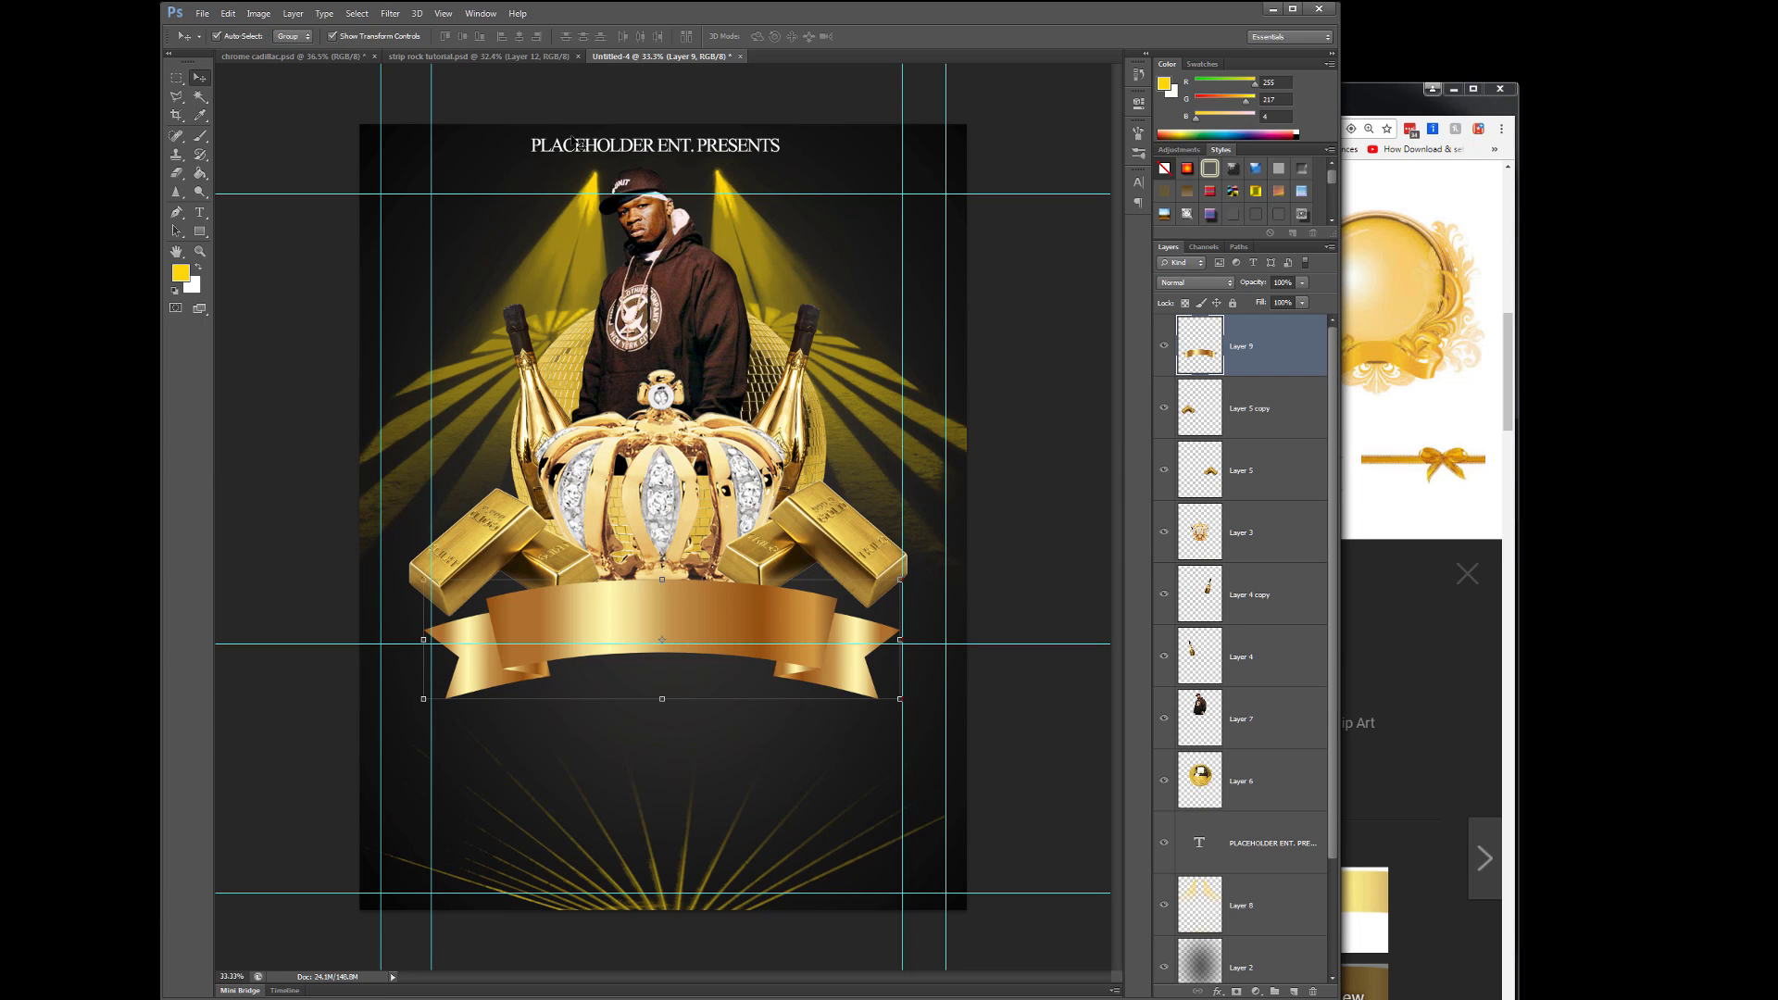
pyautogui.moveTo(635, 150); pyautogui.dragTo(636, 153)
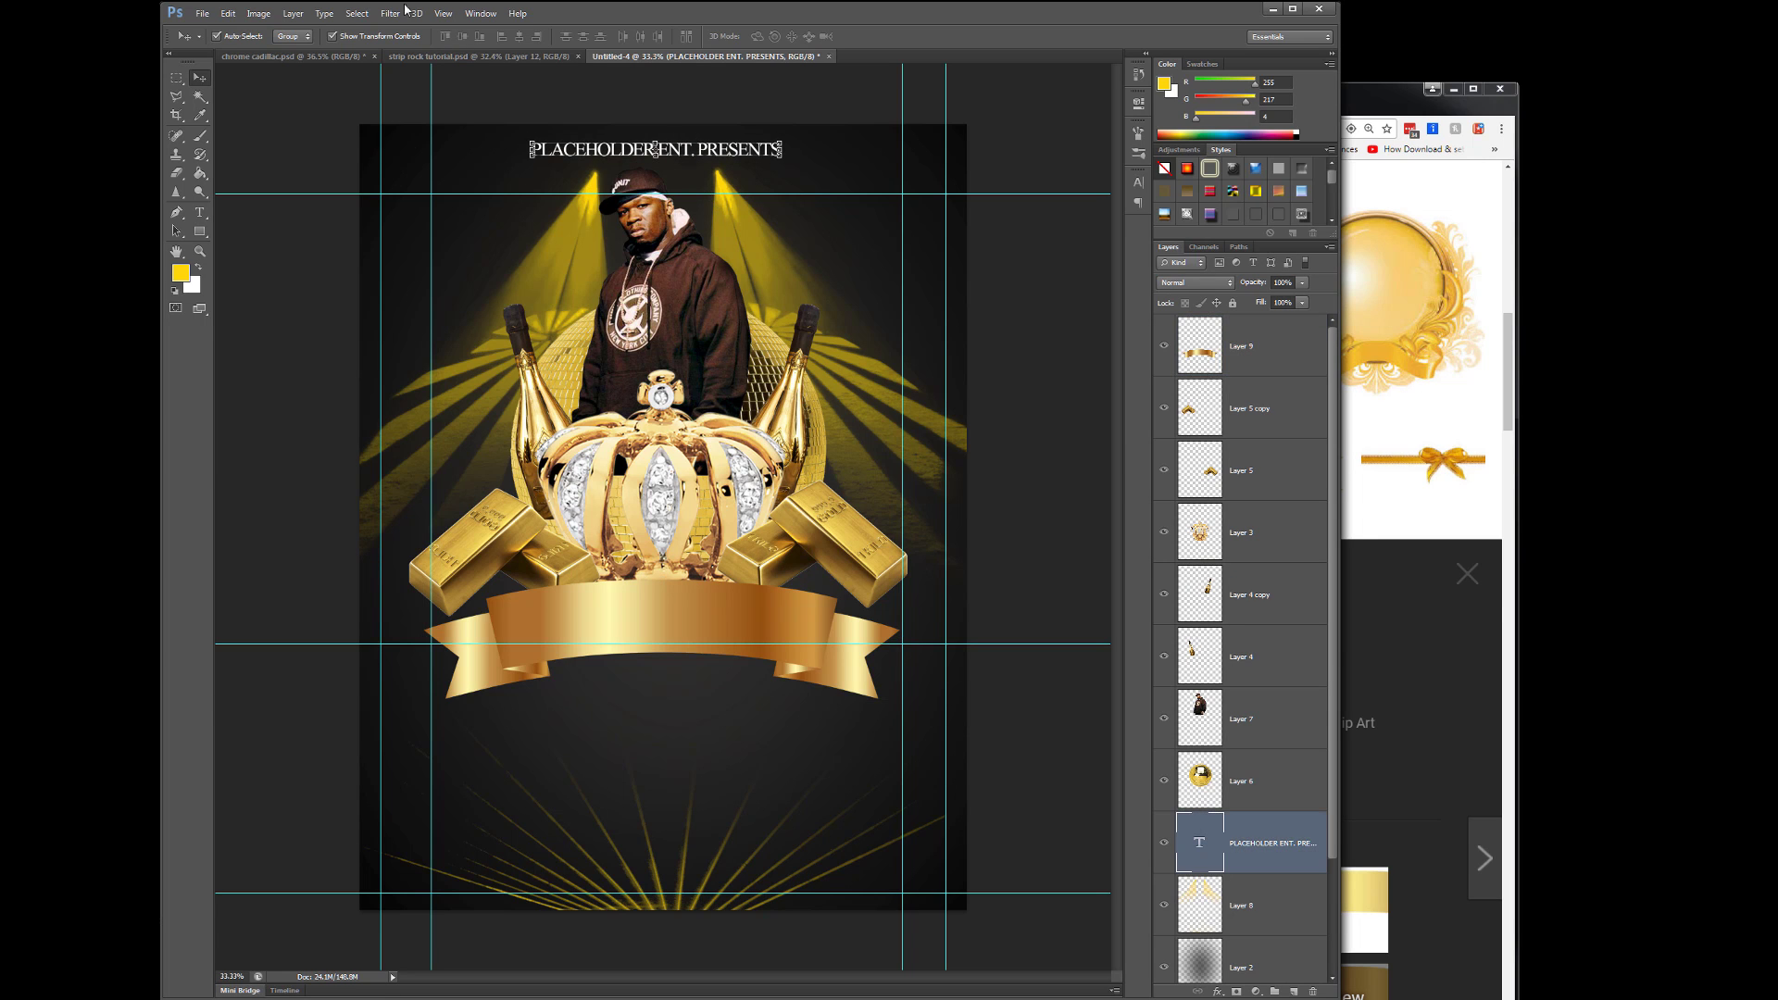
pyautogui.click(442, 13)
pyautogui.click(473, 325)
pyautogui.press('Return')
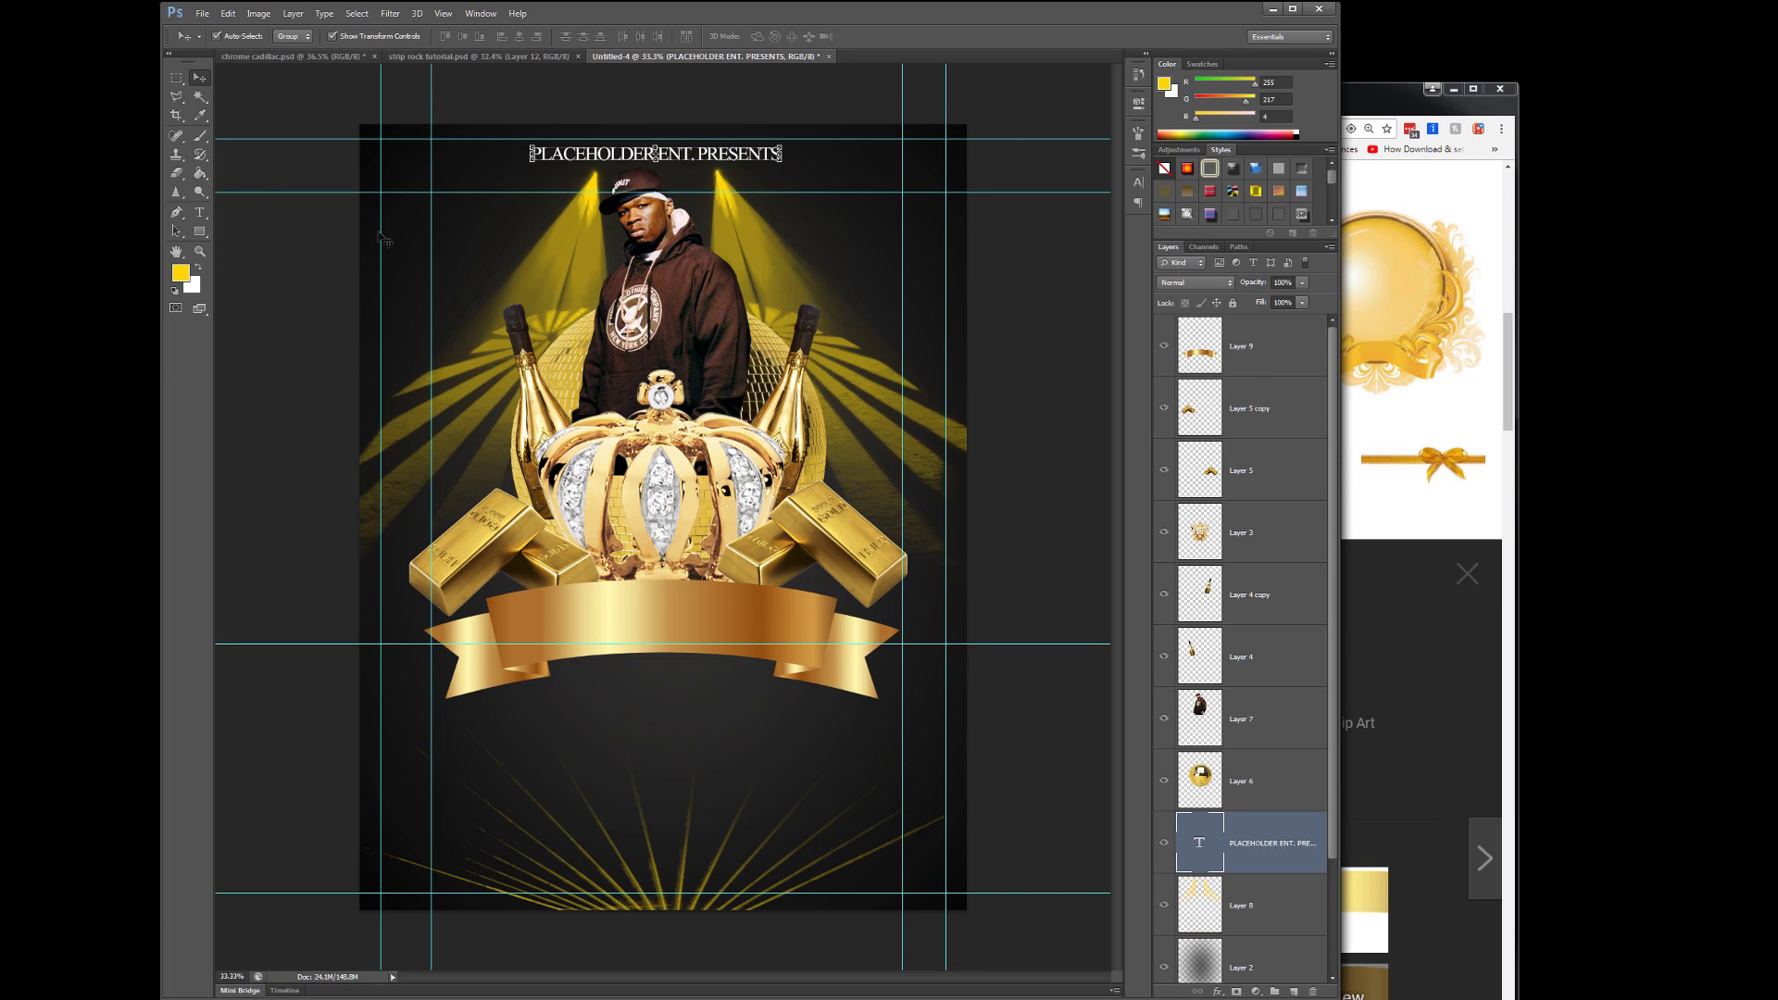
pyautogui.click(943, 295)
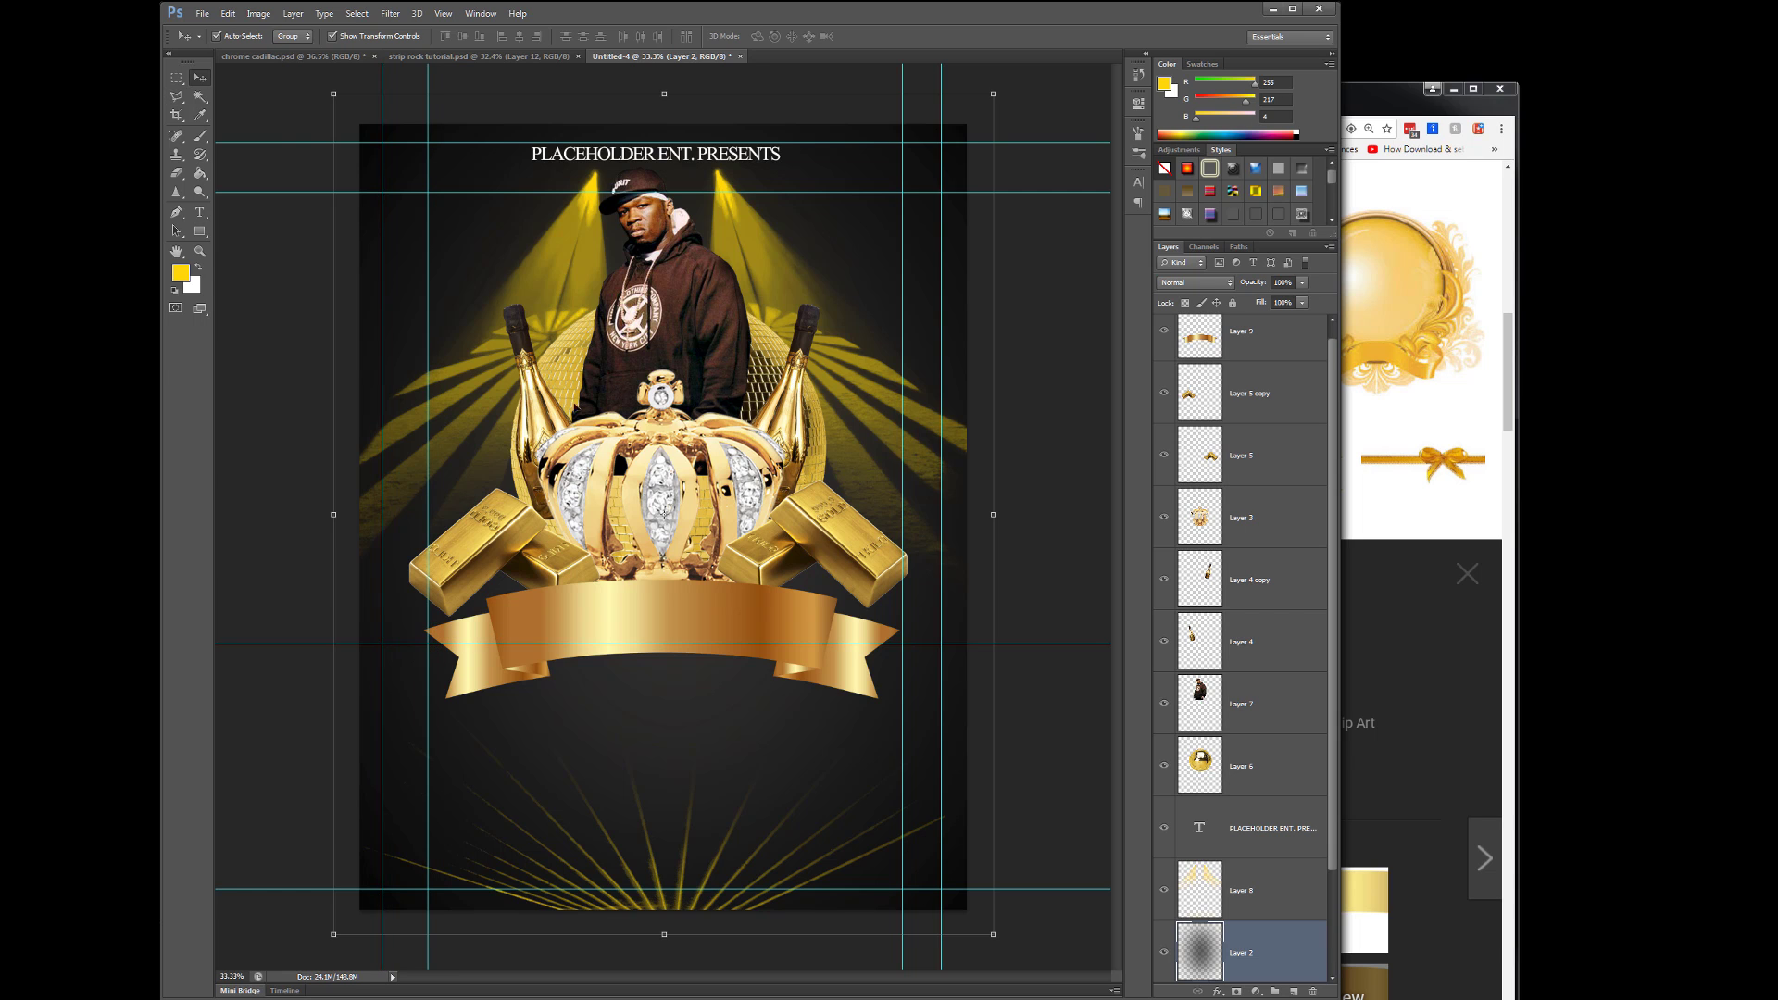
# - Make an elliptical circle on a new layer at upper left and fill it orange
pyautogui.rightClick(176, 78)
pyautogui.click(222, 93)
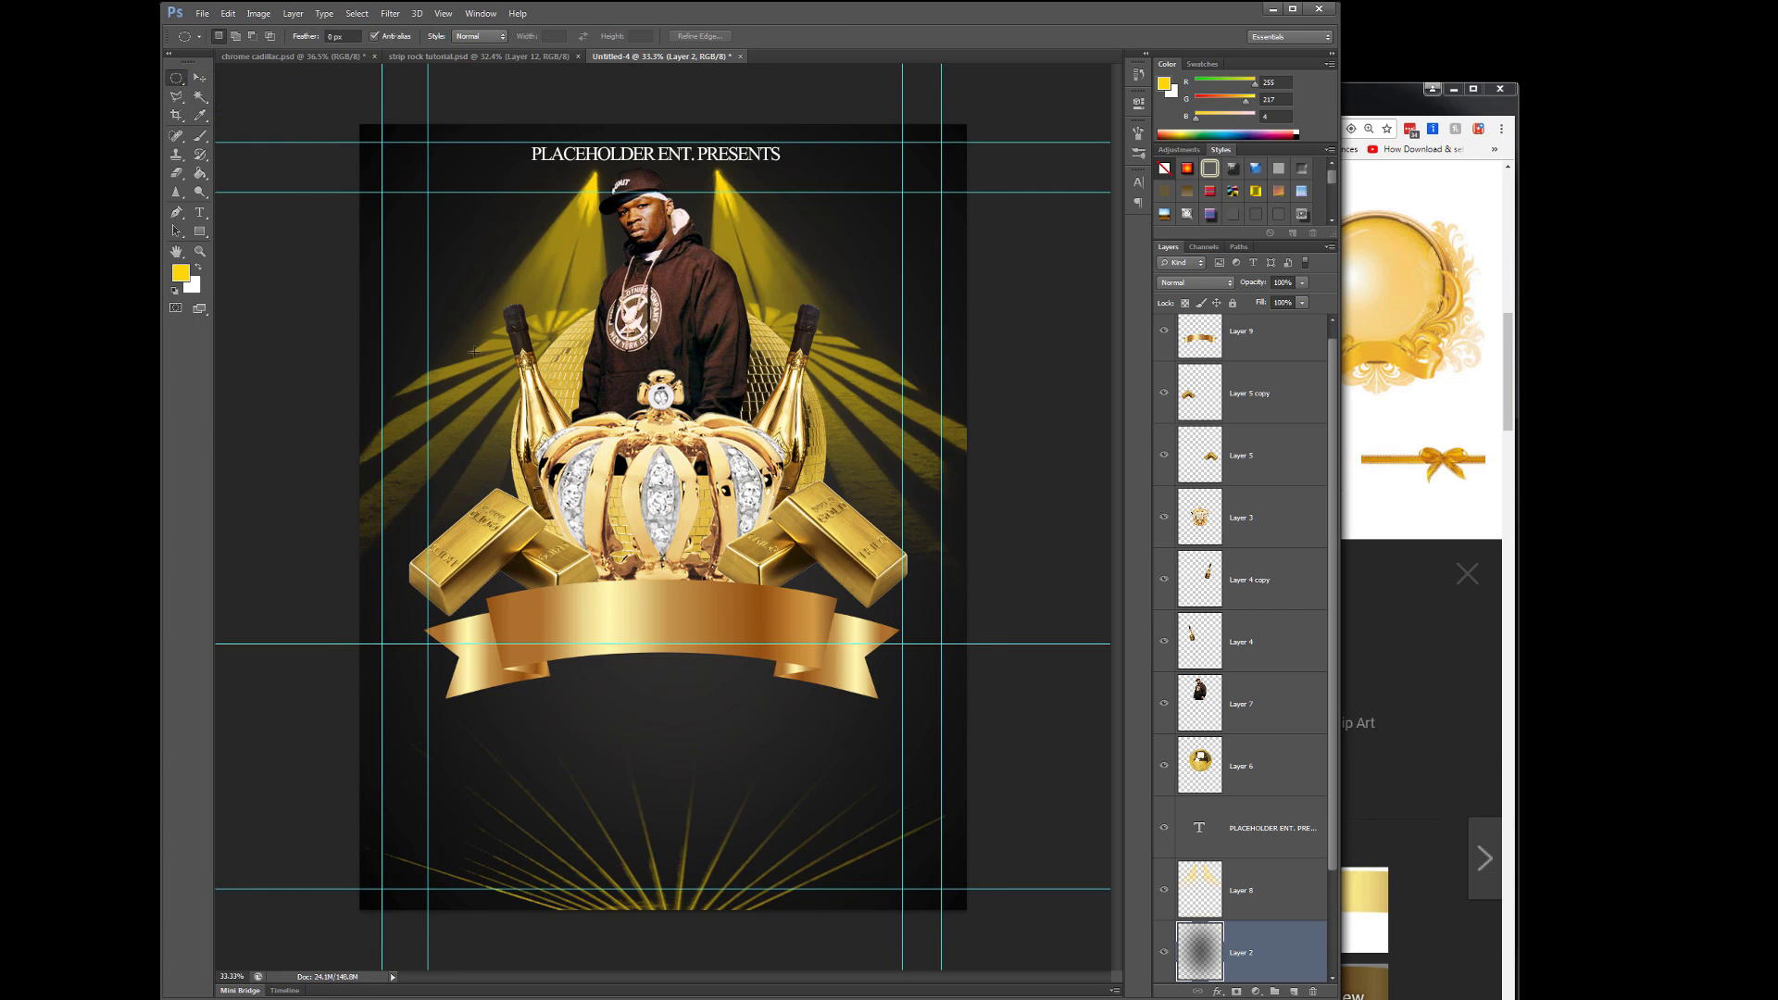
pyautogui.click(1293, 992)
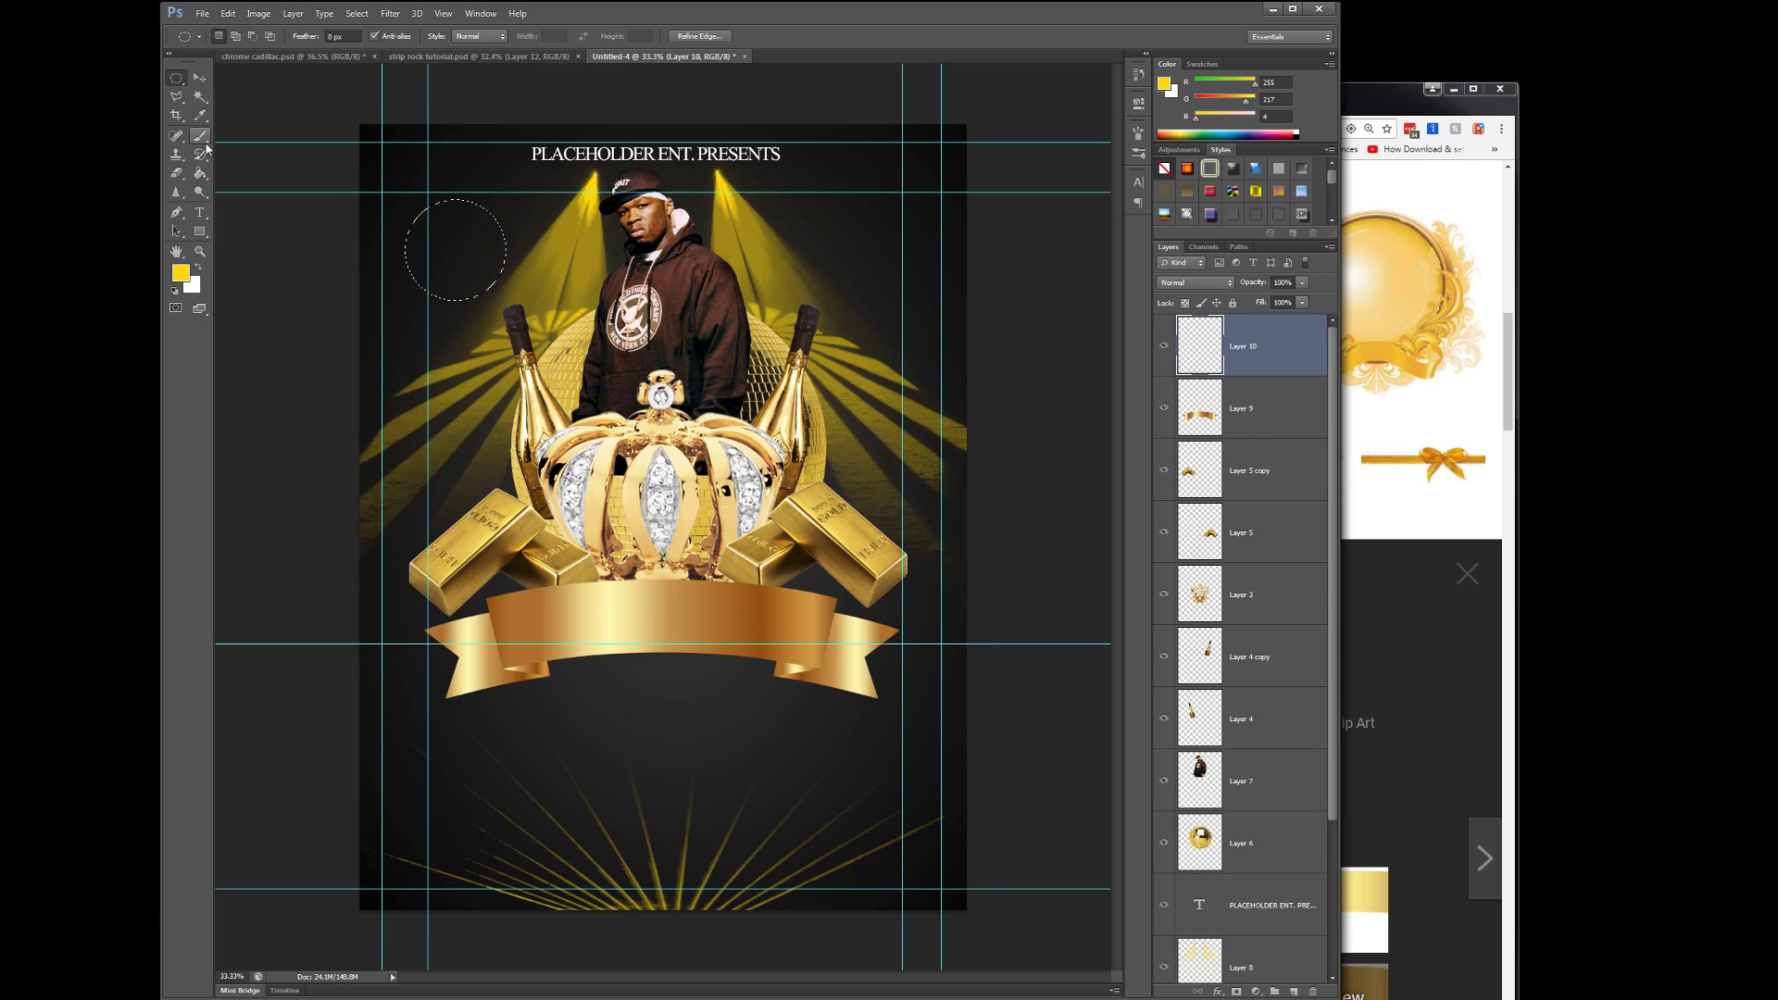
pyautogui.hotkey('alt', 'BackSpace')
pyautogui.click(180, 272)
pyautogui.click(841, 314)
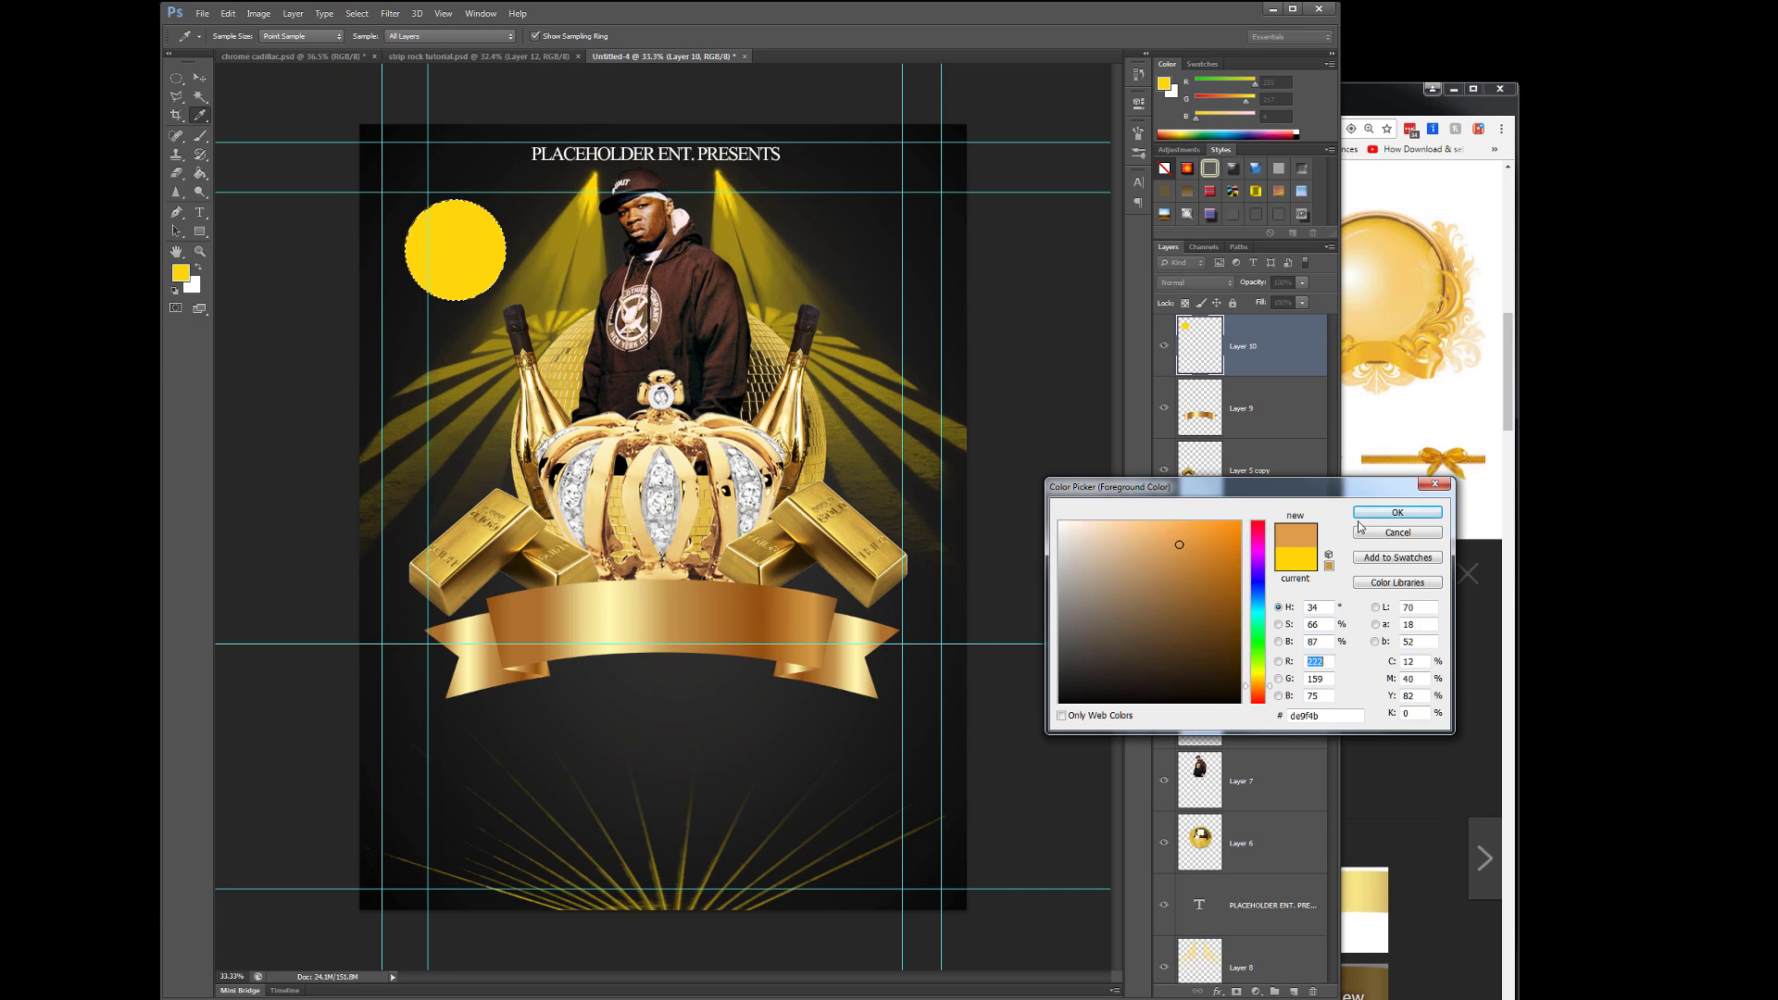
pyautogui.click(1397, 512)
pyautogui.hotkey('alt', 'BackSpace')
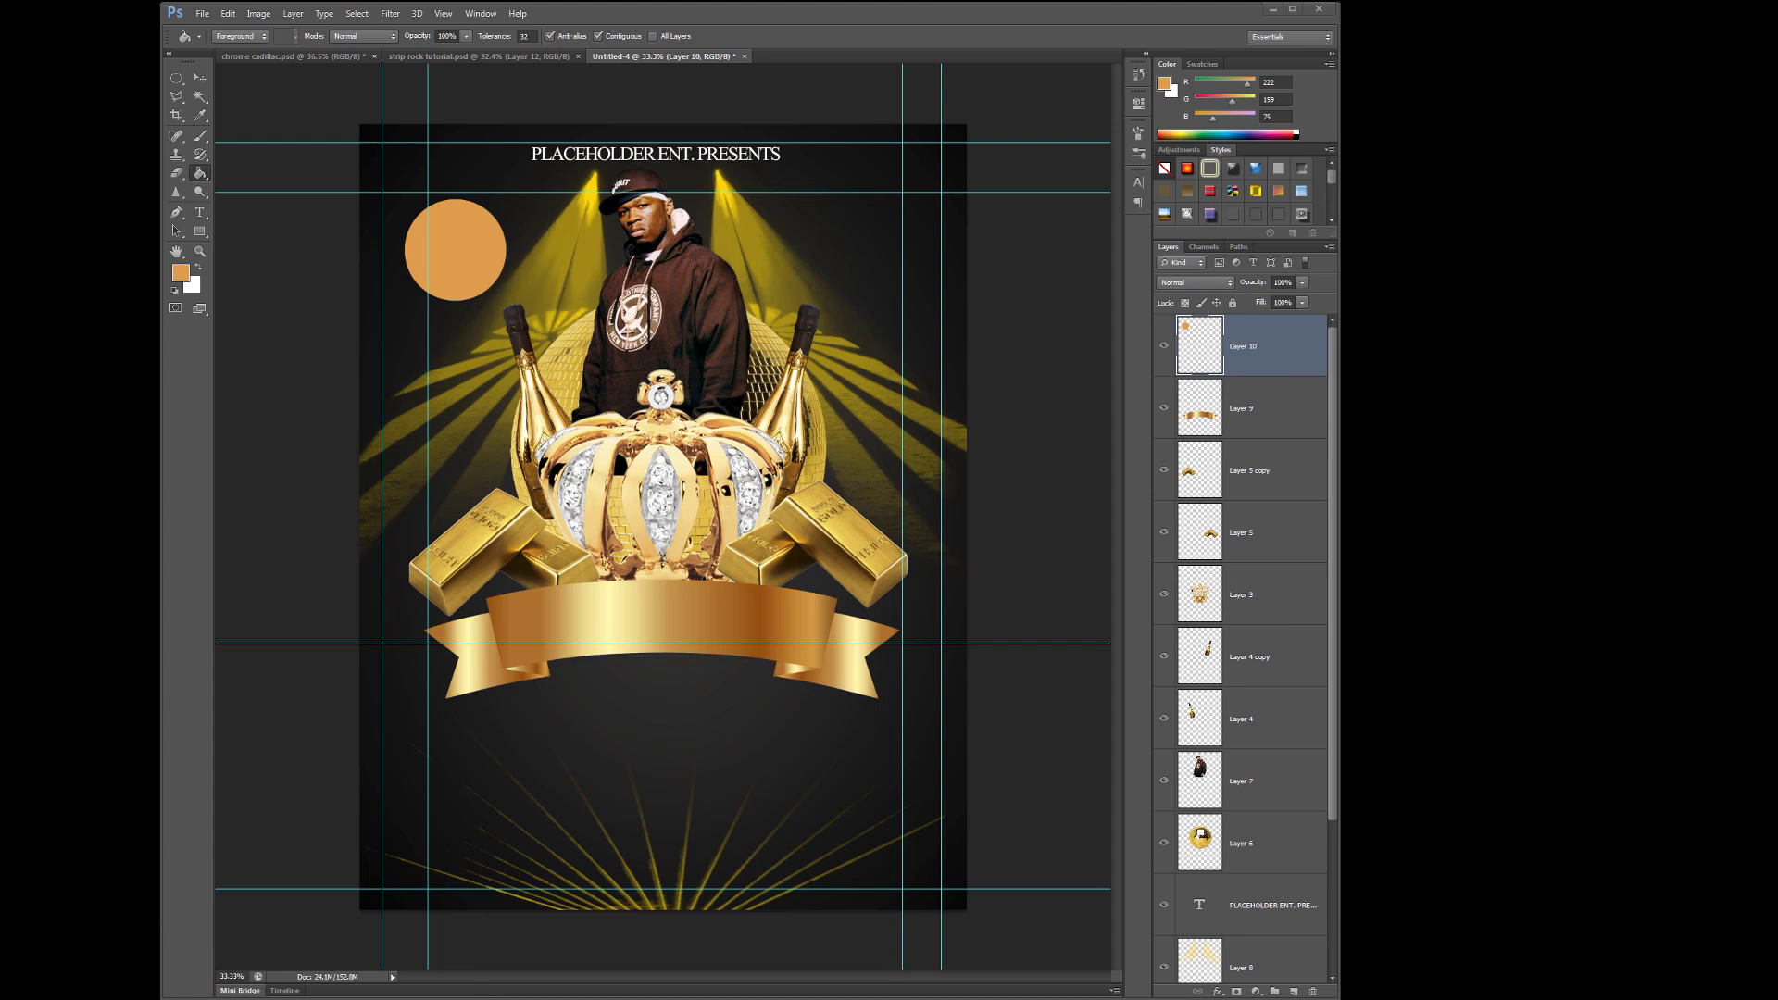
# - Deselect the circle and start a new text layer on the ribbon
pyautogui.click(600, 100)
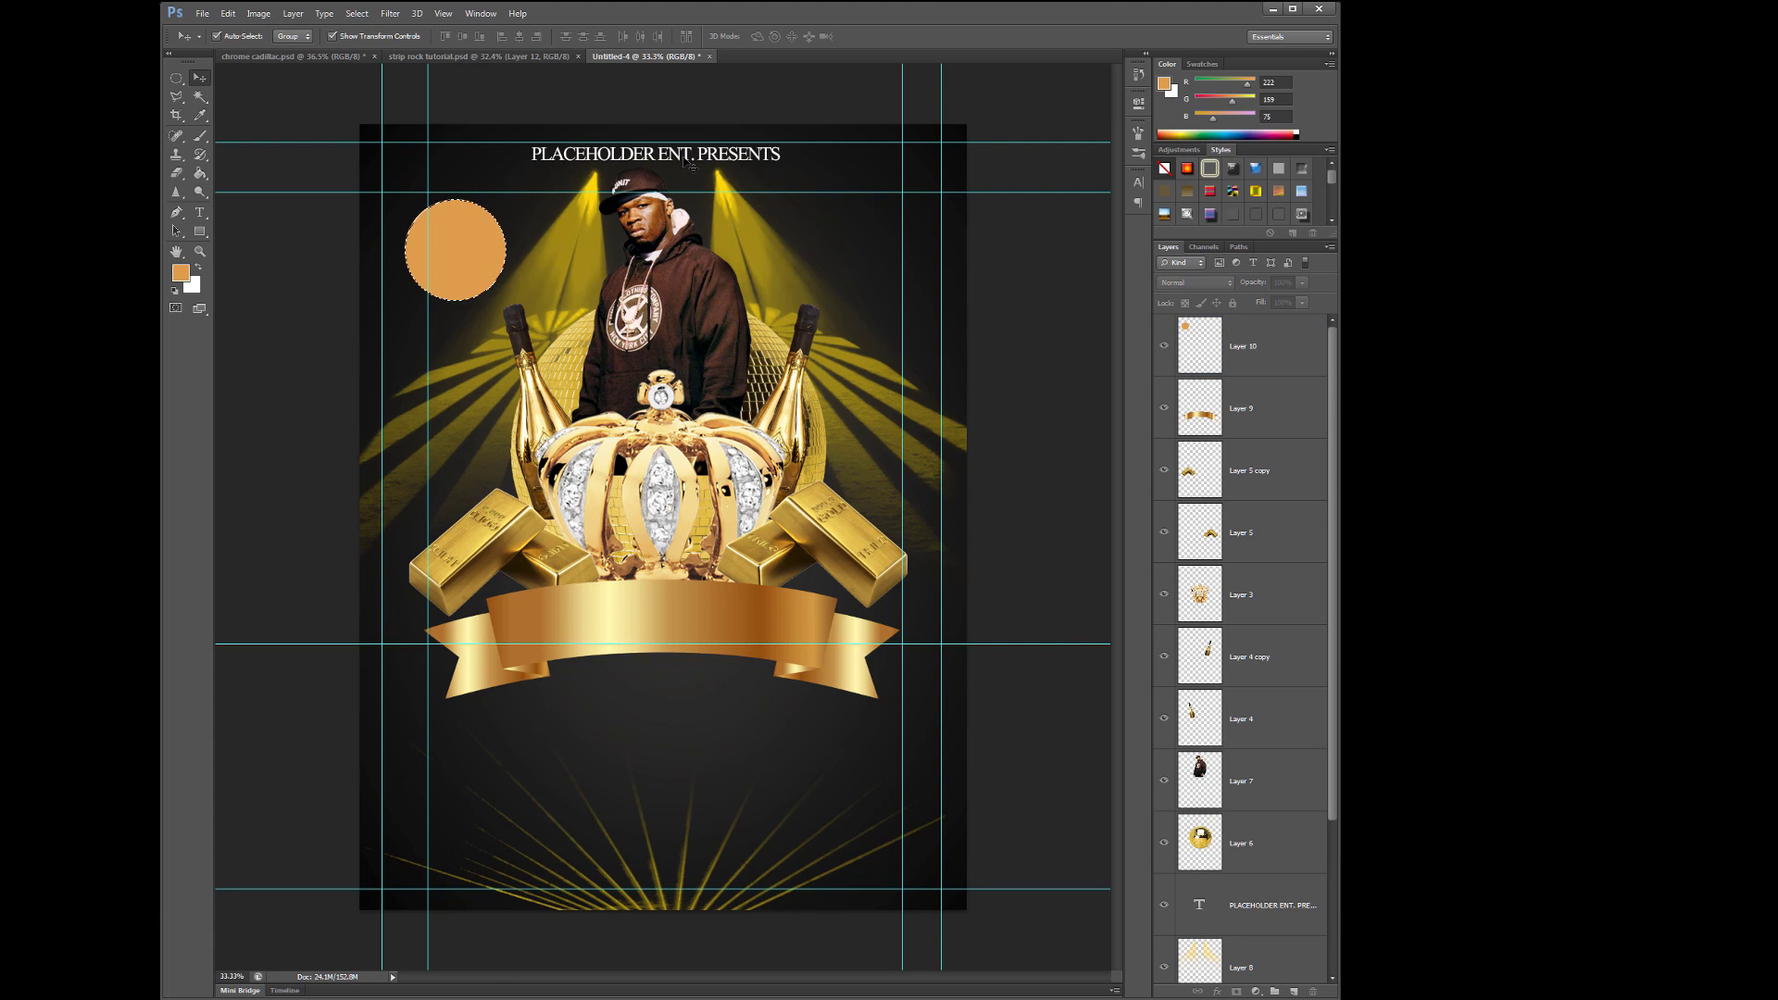
pyautogui.click(200, 213)
pyautogui.click(539, 606)
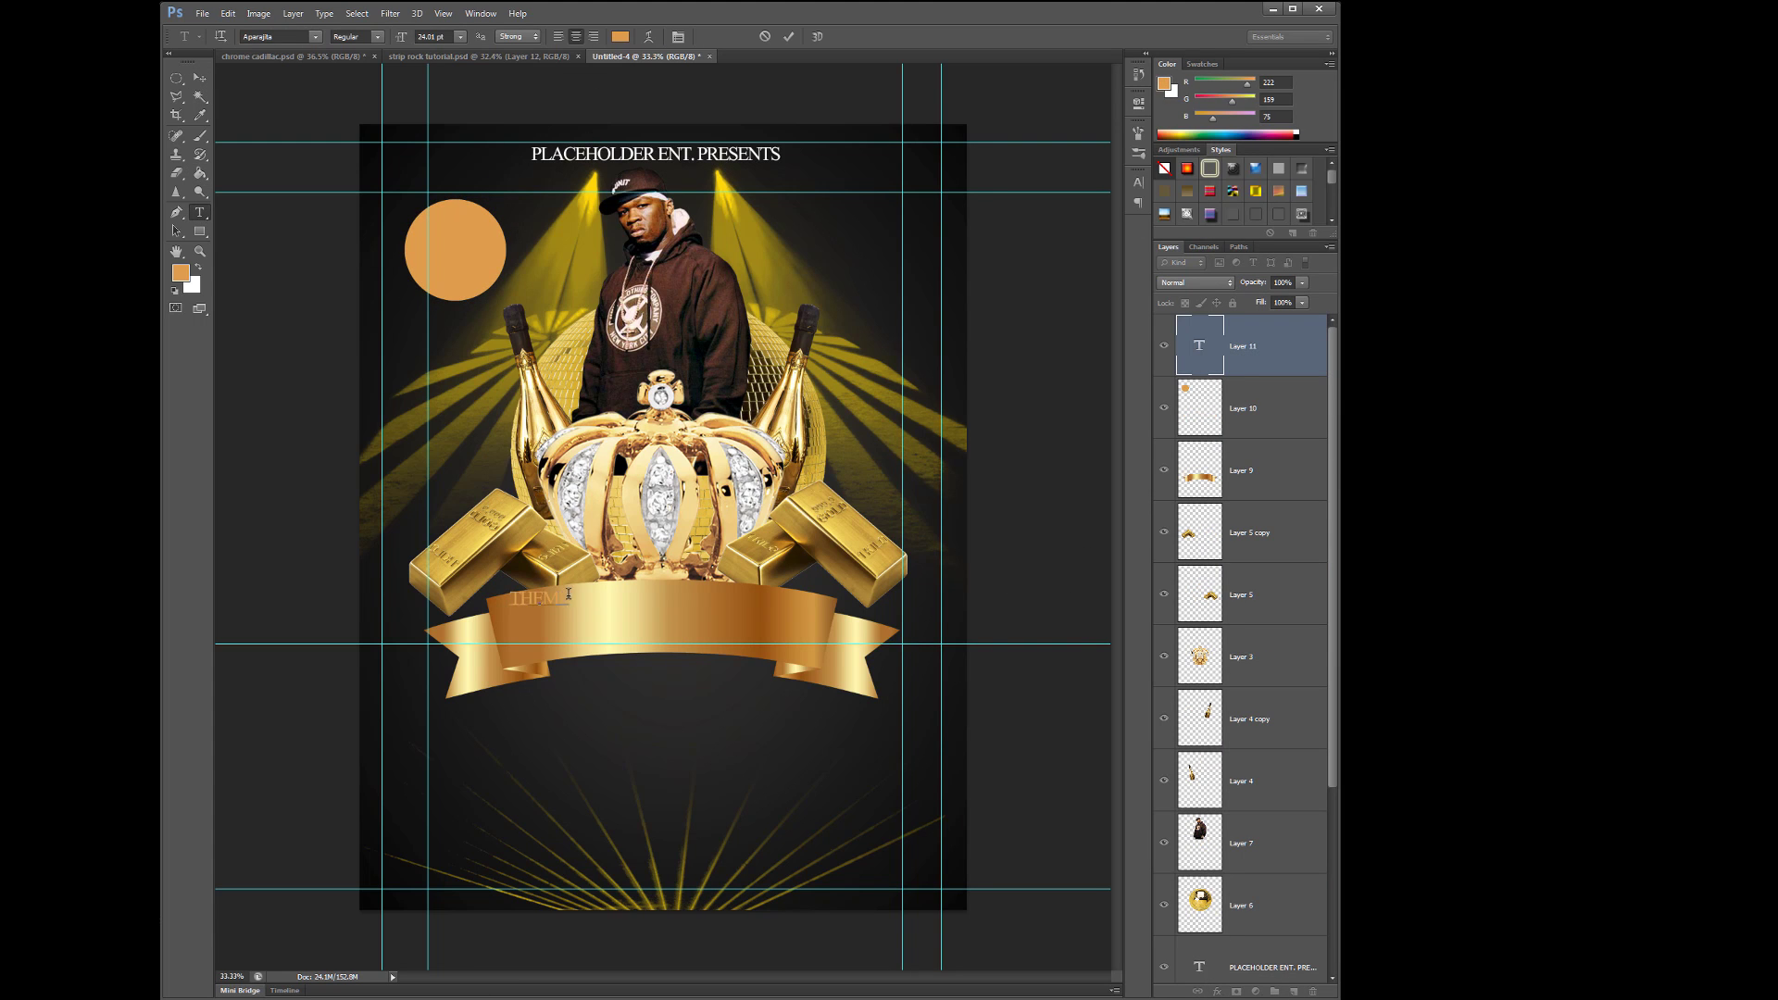
# - Enlarge THEME, move it right along the ribbon, and colour it black
pyautogui.moveTo(408, 37); pyautogui.dragTo(449, 38)
pyautogui.click(200, 78)
pyautogui.moveTo(454, 593); pyautogui.dragTo(672, 620)
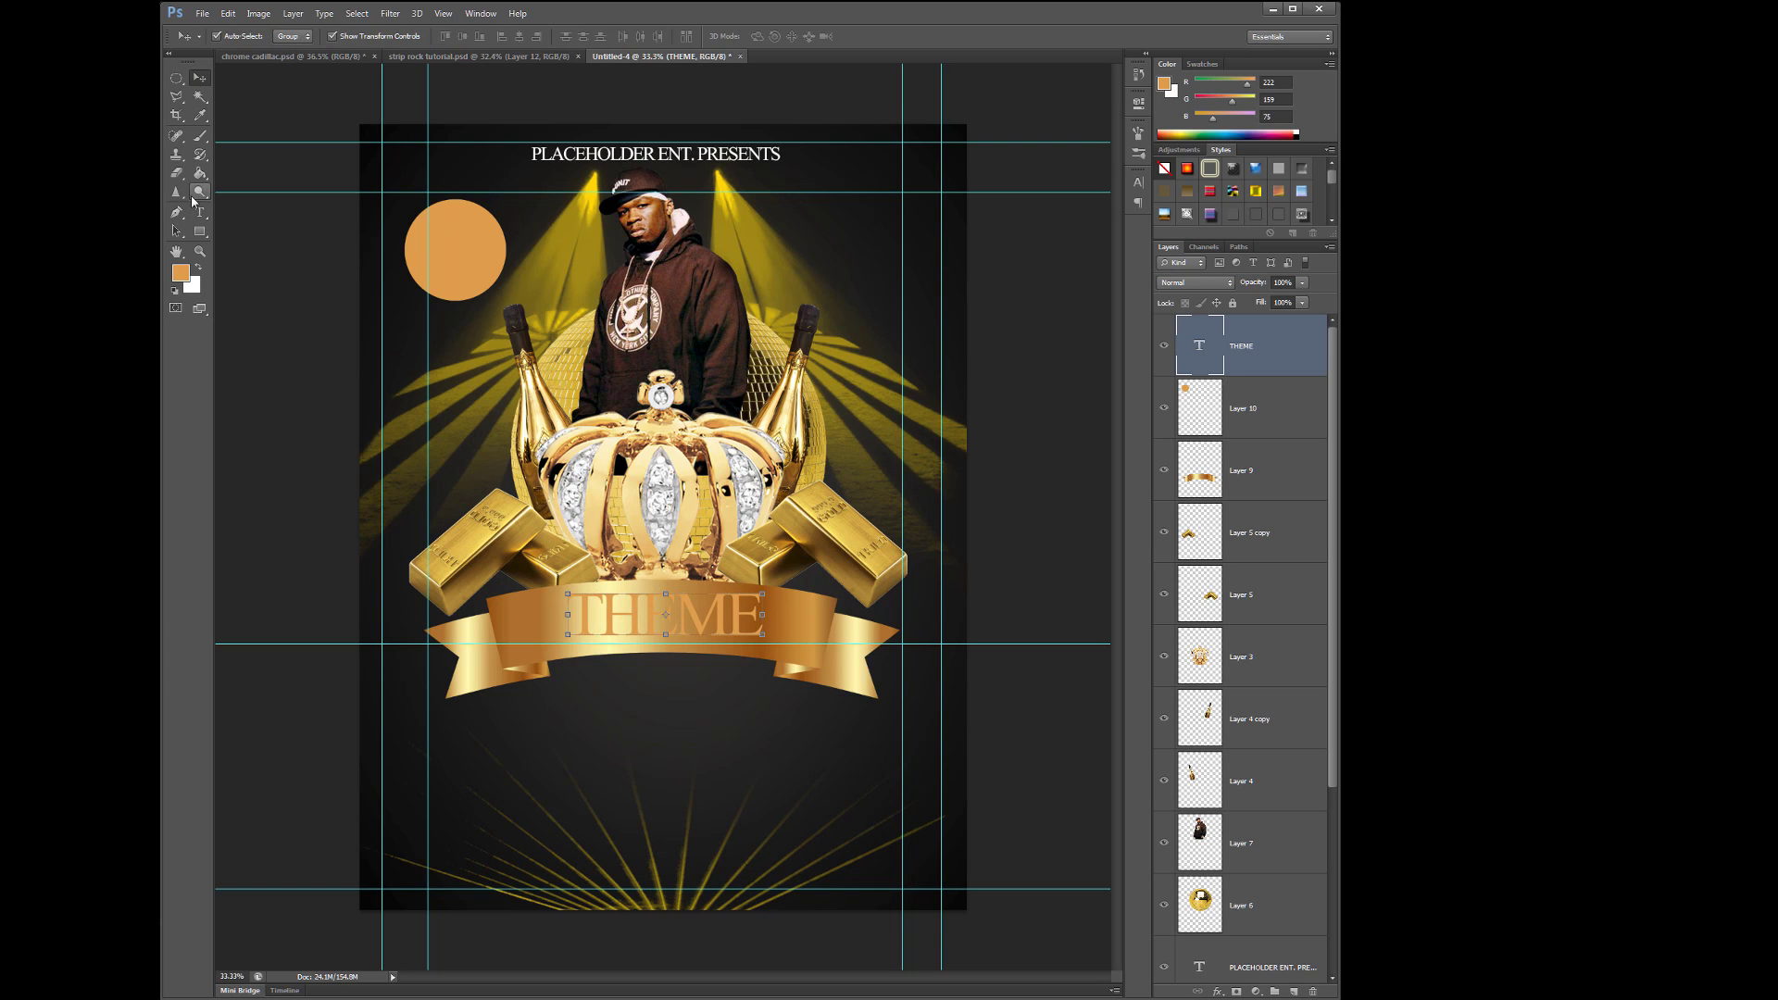
pyautogui.doubleClick(594, 597)
pyautogui.click(619, 37)
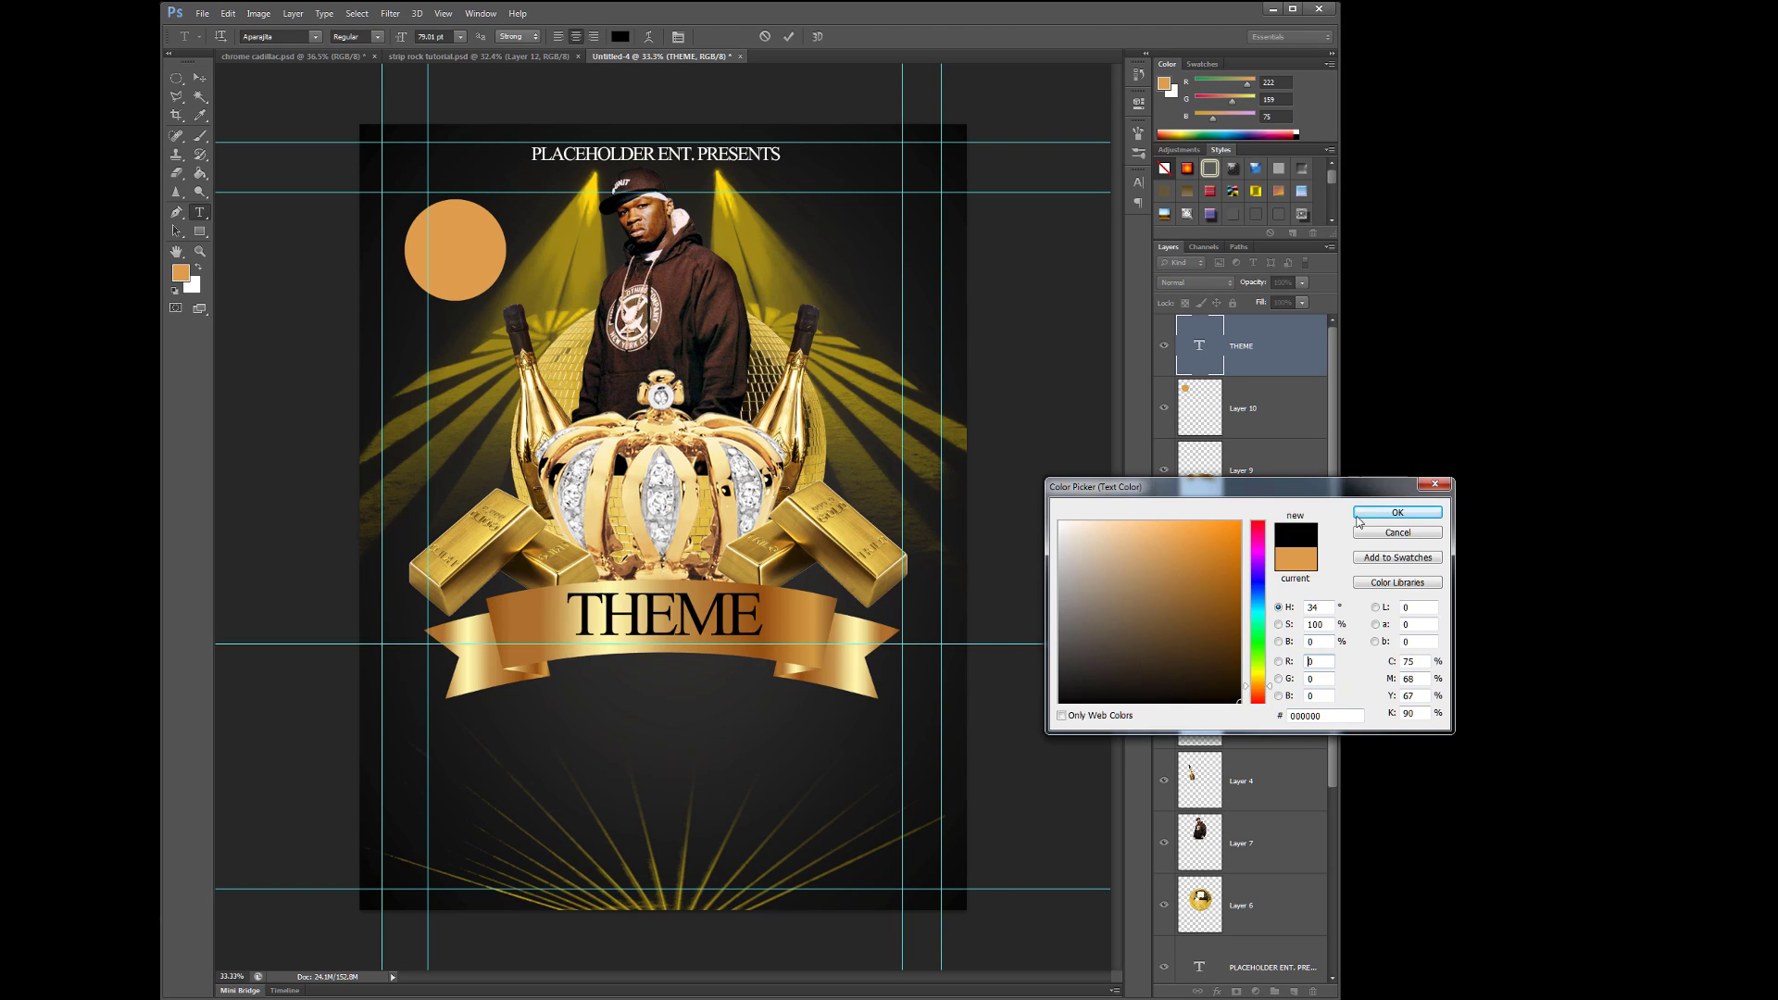
pyautogui.click(1389, 508)
pyautogui.click(199, 78)
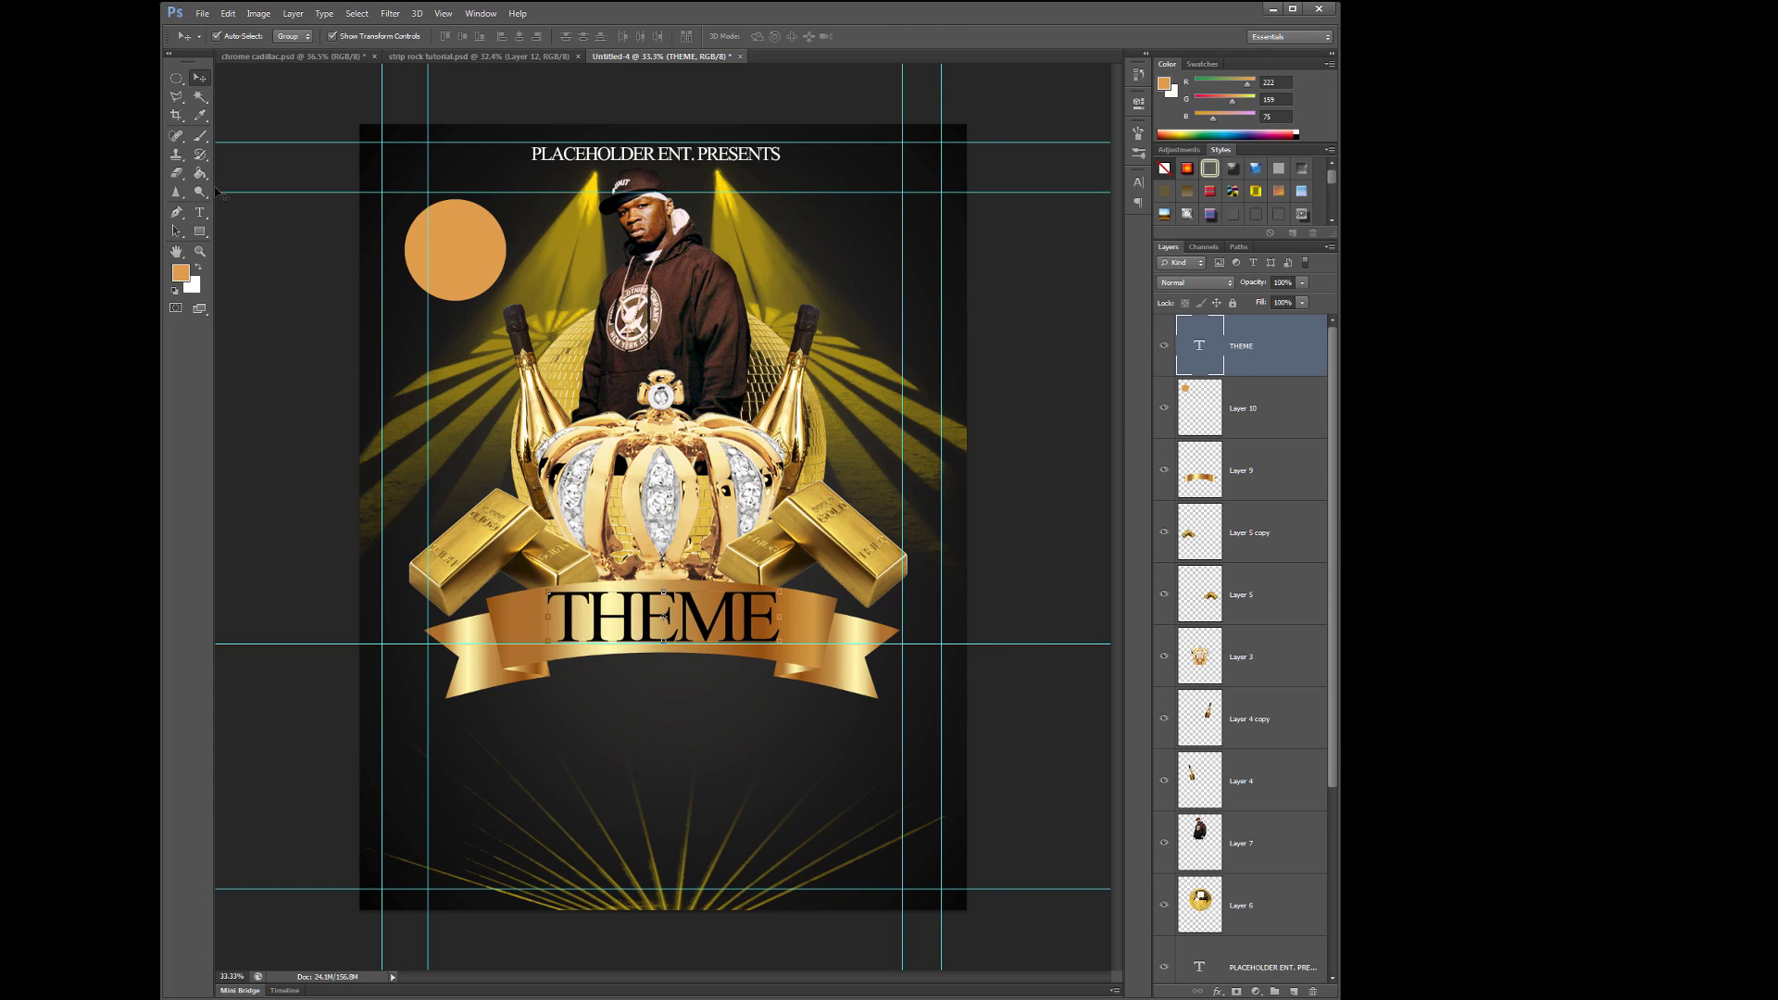
# - Type 'SATURDAY JULY 16TH 2018', shrink it, and centre it under THEME
pyautogui.click(589, 696)
pyautogui.write('SATURDAY')
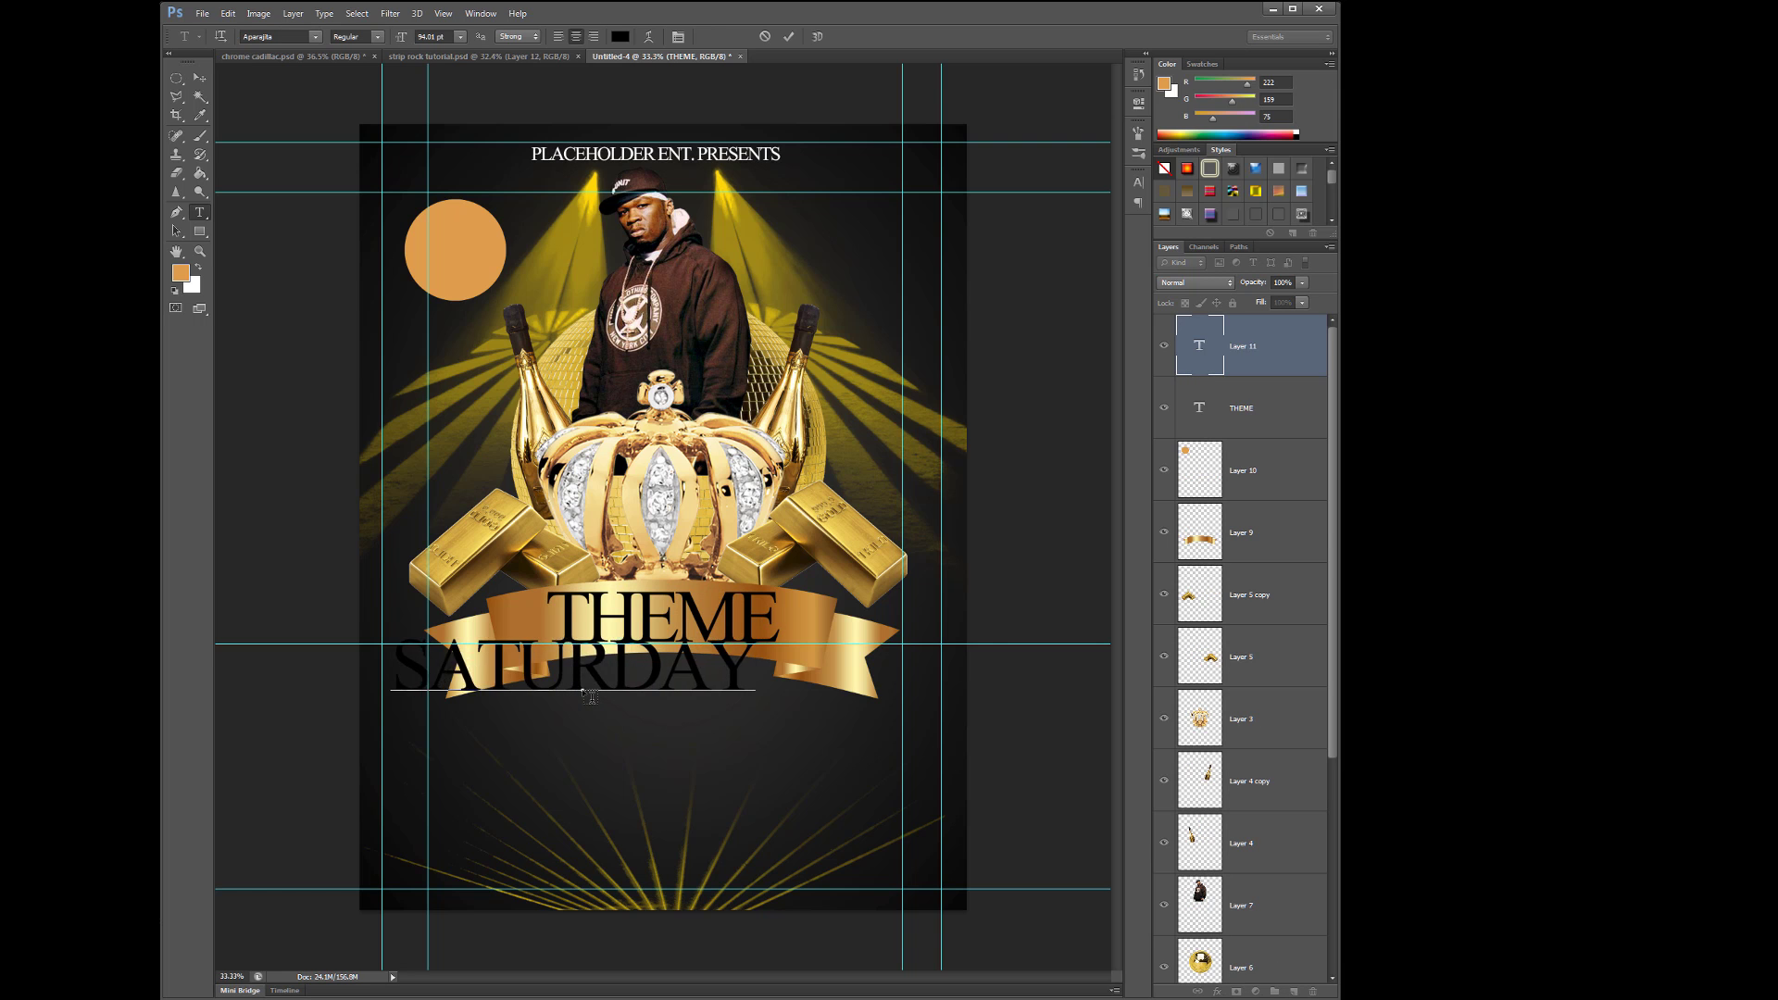
pyautogui.write(' JULY 16TH 2018')
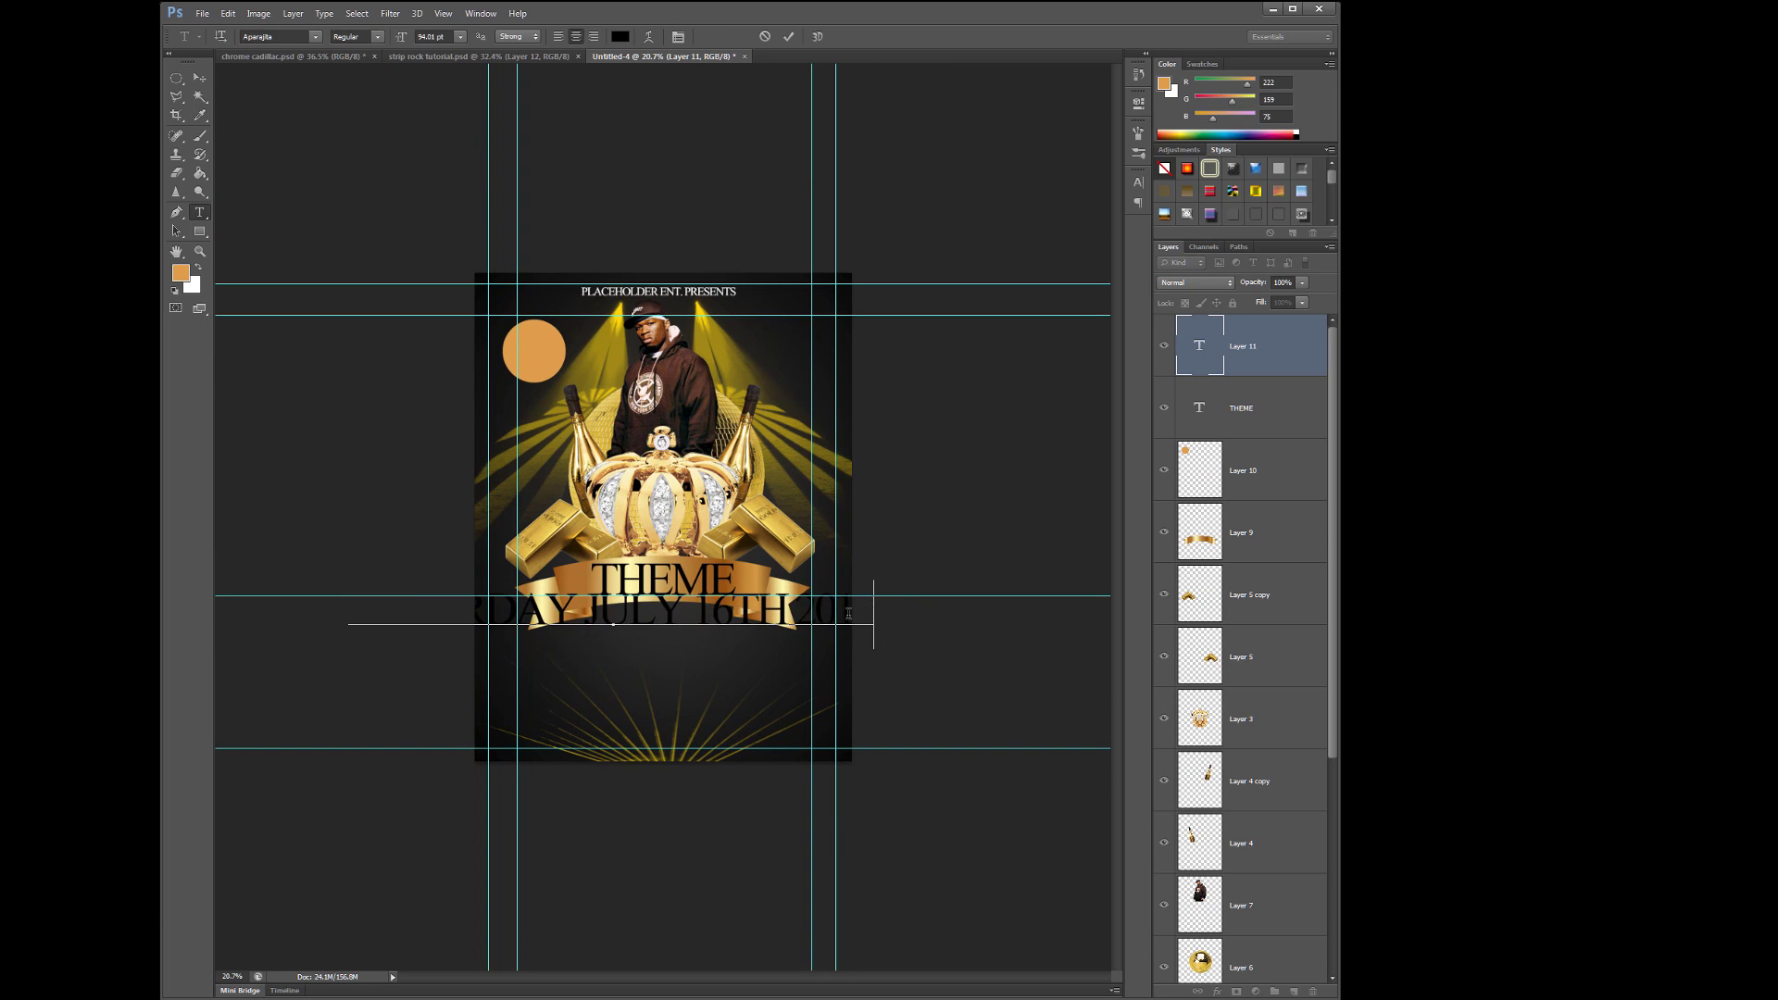
pyautogui.hotkey('ctrl', 'a')
pyautogui.moveTo(394, 42); pyautogui.dragTo(375, 42)
pyautogui.click(199, 78)
pyautogui.moveTo(666, 651); pyautogui.dragTo(747, 648)
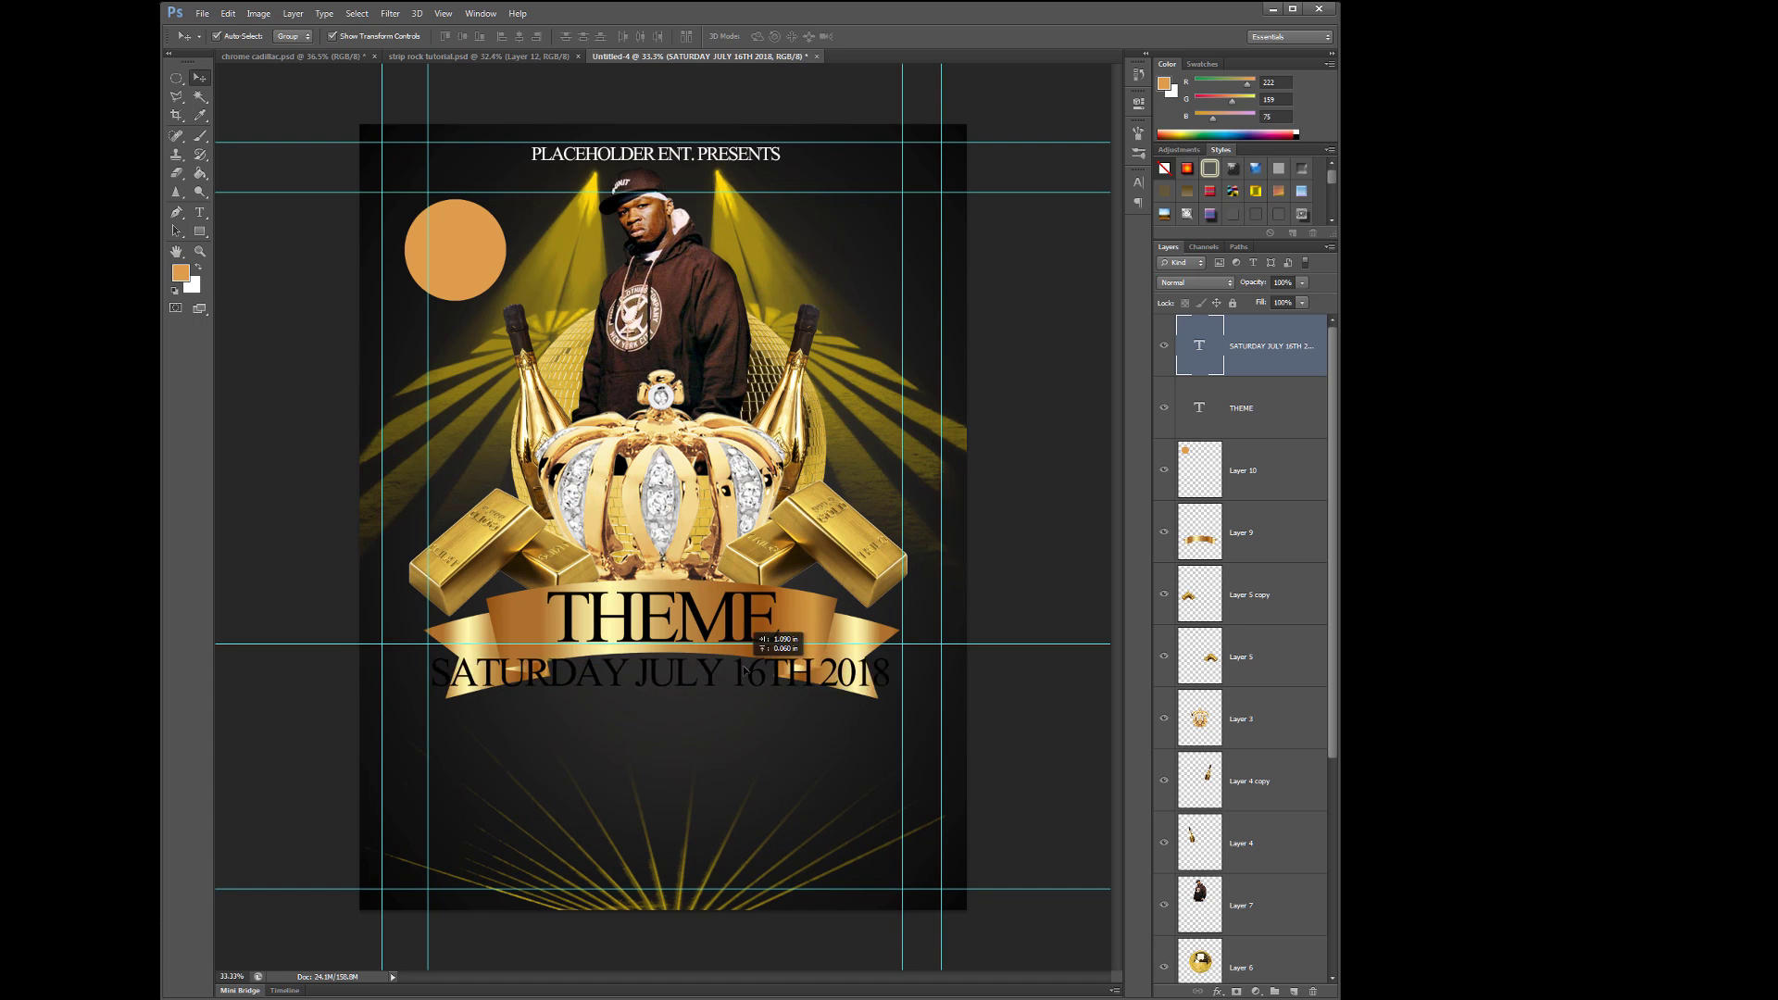
# - Colour the date line pale lemon yellow and nudge it down slightly
pyautogui.press('t')
pyautogui.click(663, 673)
pyautogui.hotkey('ctrl', 'a')
pyautogui.click(619, 37)
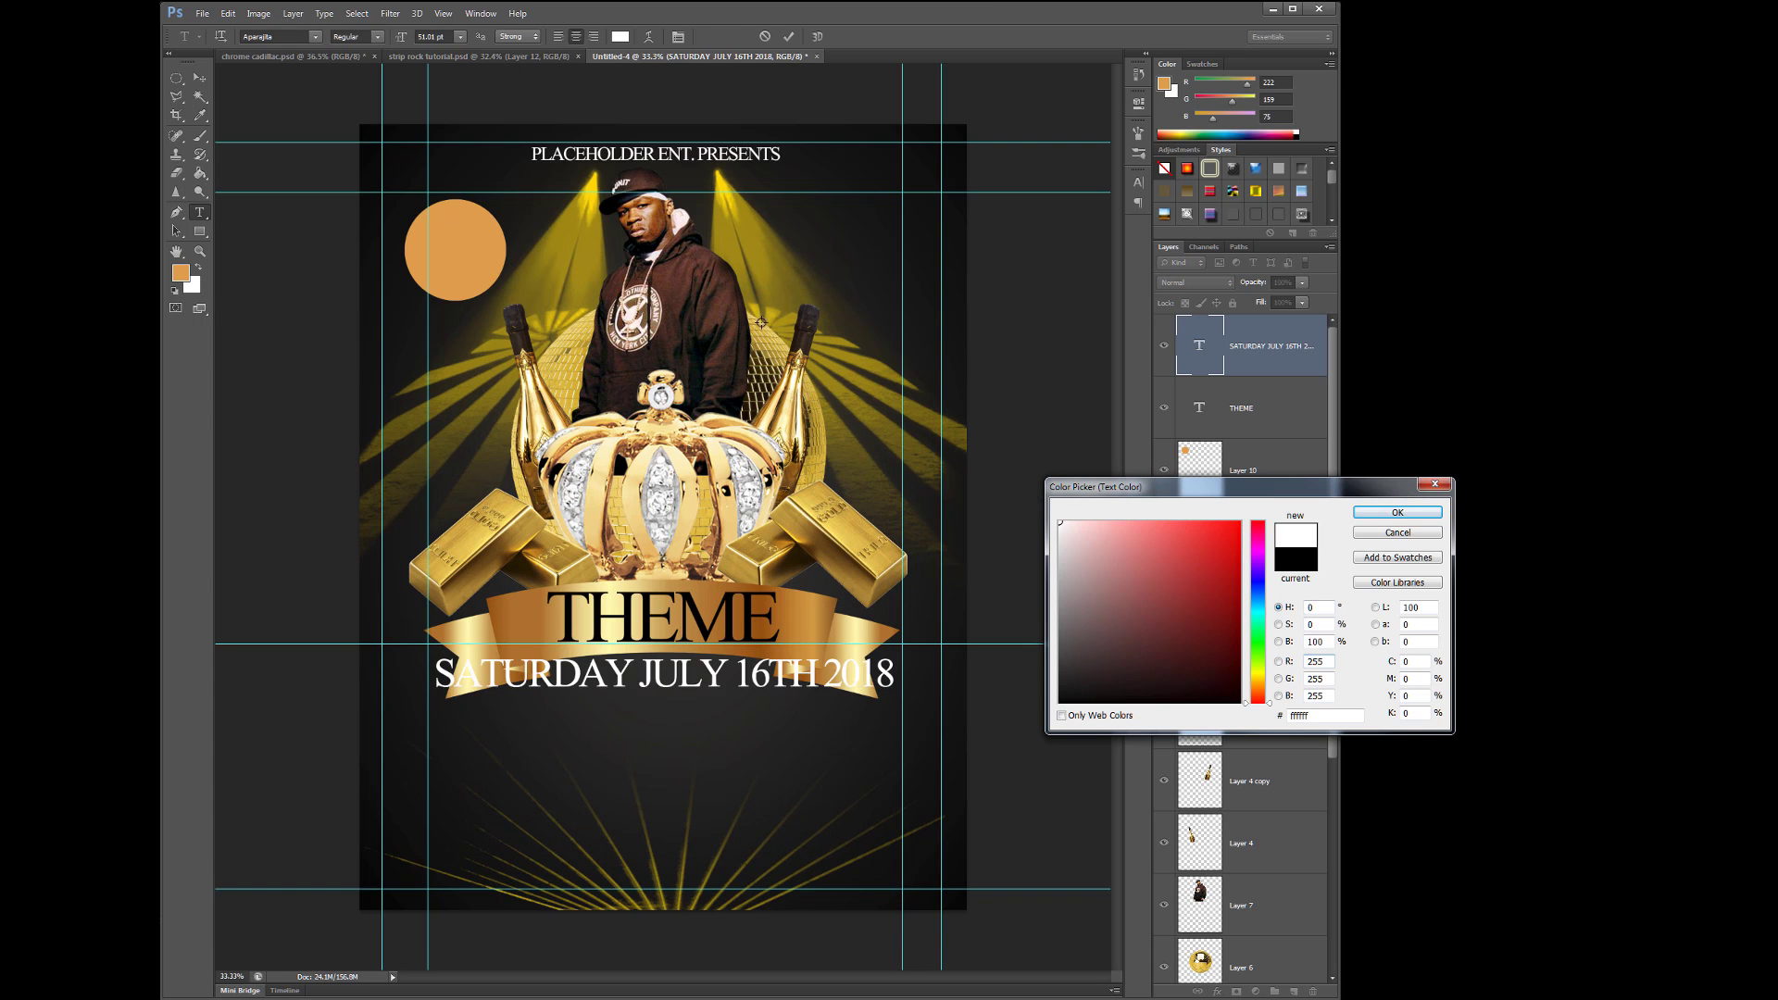
pyautogui.moveTo(761, 324); pyautogui.dragTo(579, 227)
pyautogui.moveTo(1264, 678); pyautogui.dragTo(1261, 674)
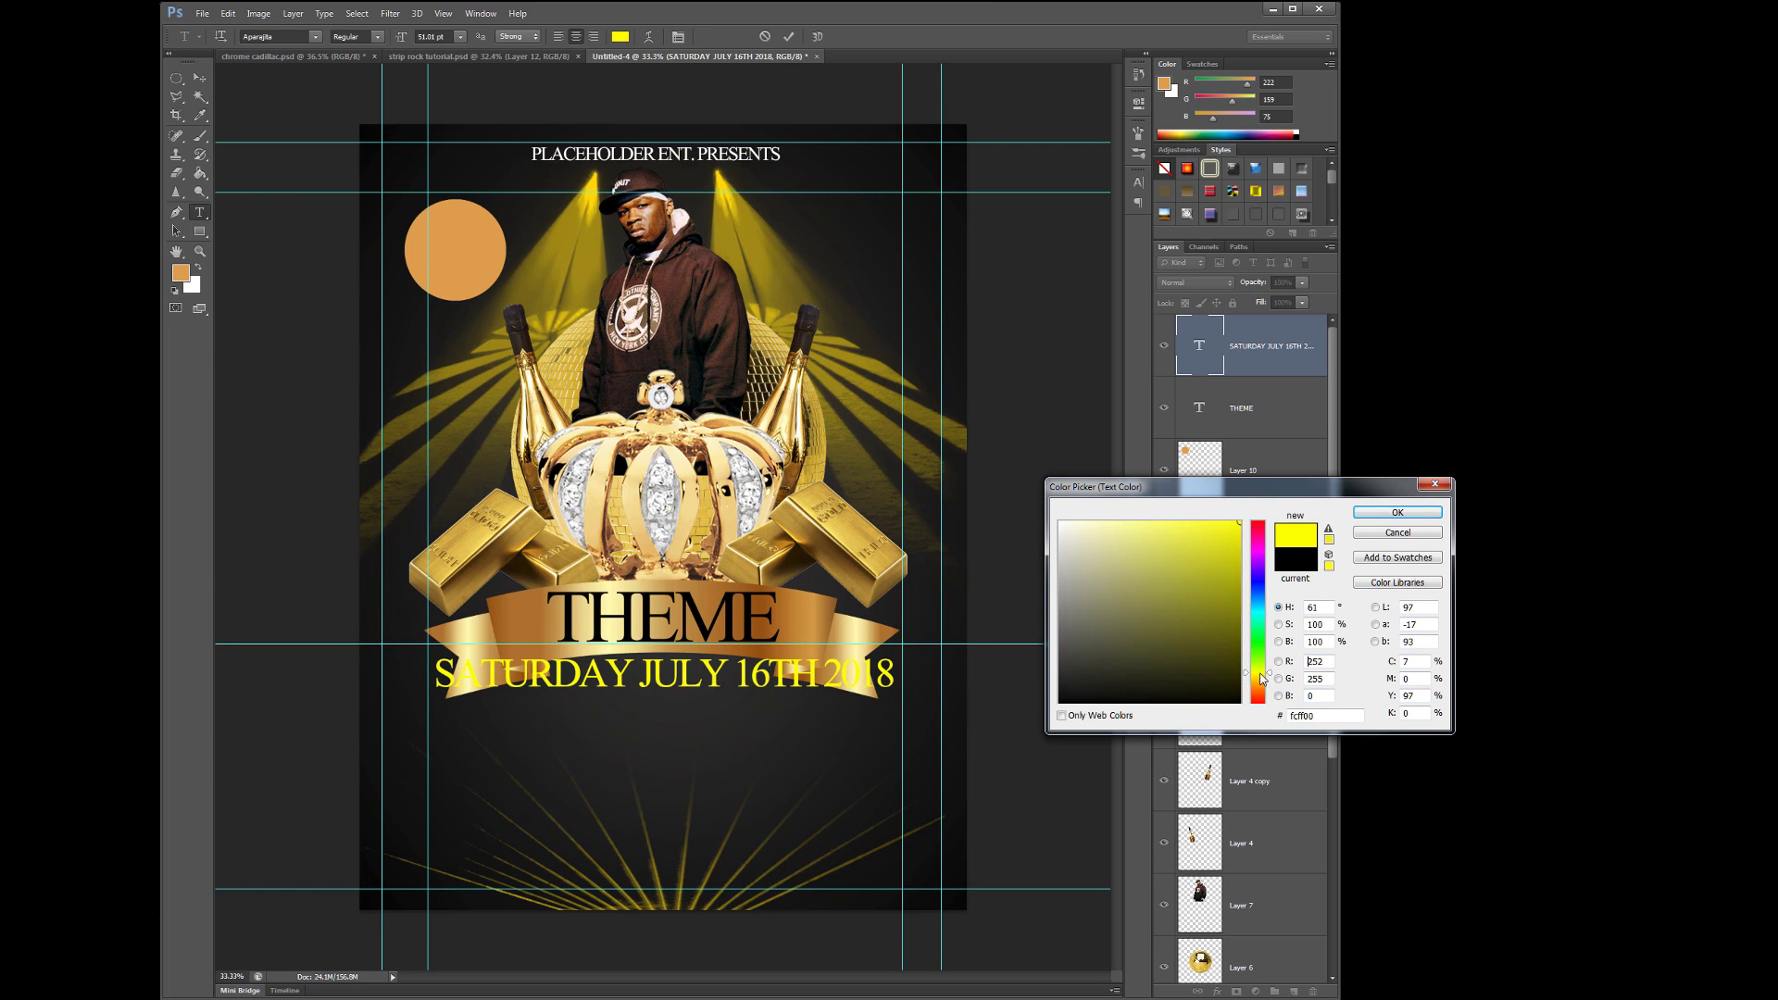
pyautogui.click(1372, 515)
pyautogui.click(199, 81)
pyautogui.hotkey('shift', 'Down')
pyautogui.hotkey('shift', 'Down')
pyautogui.hotkey('shift', 'Down')
pyautogui.hotkey('shift', 'Down')
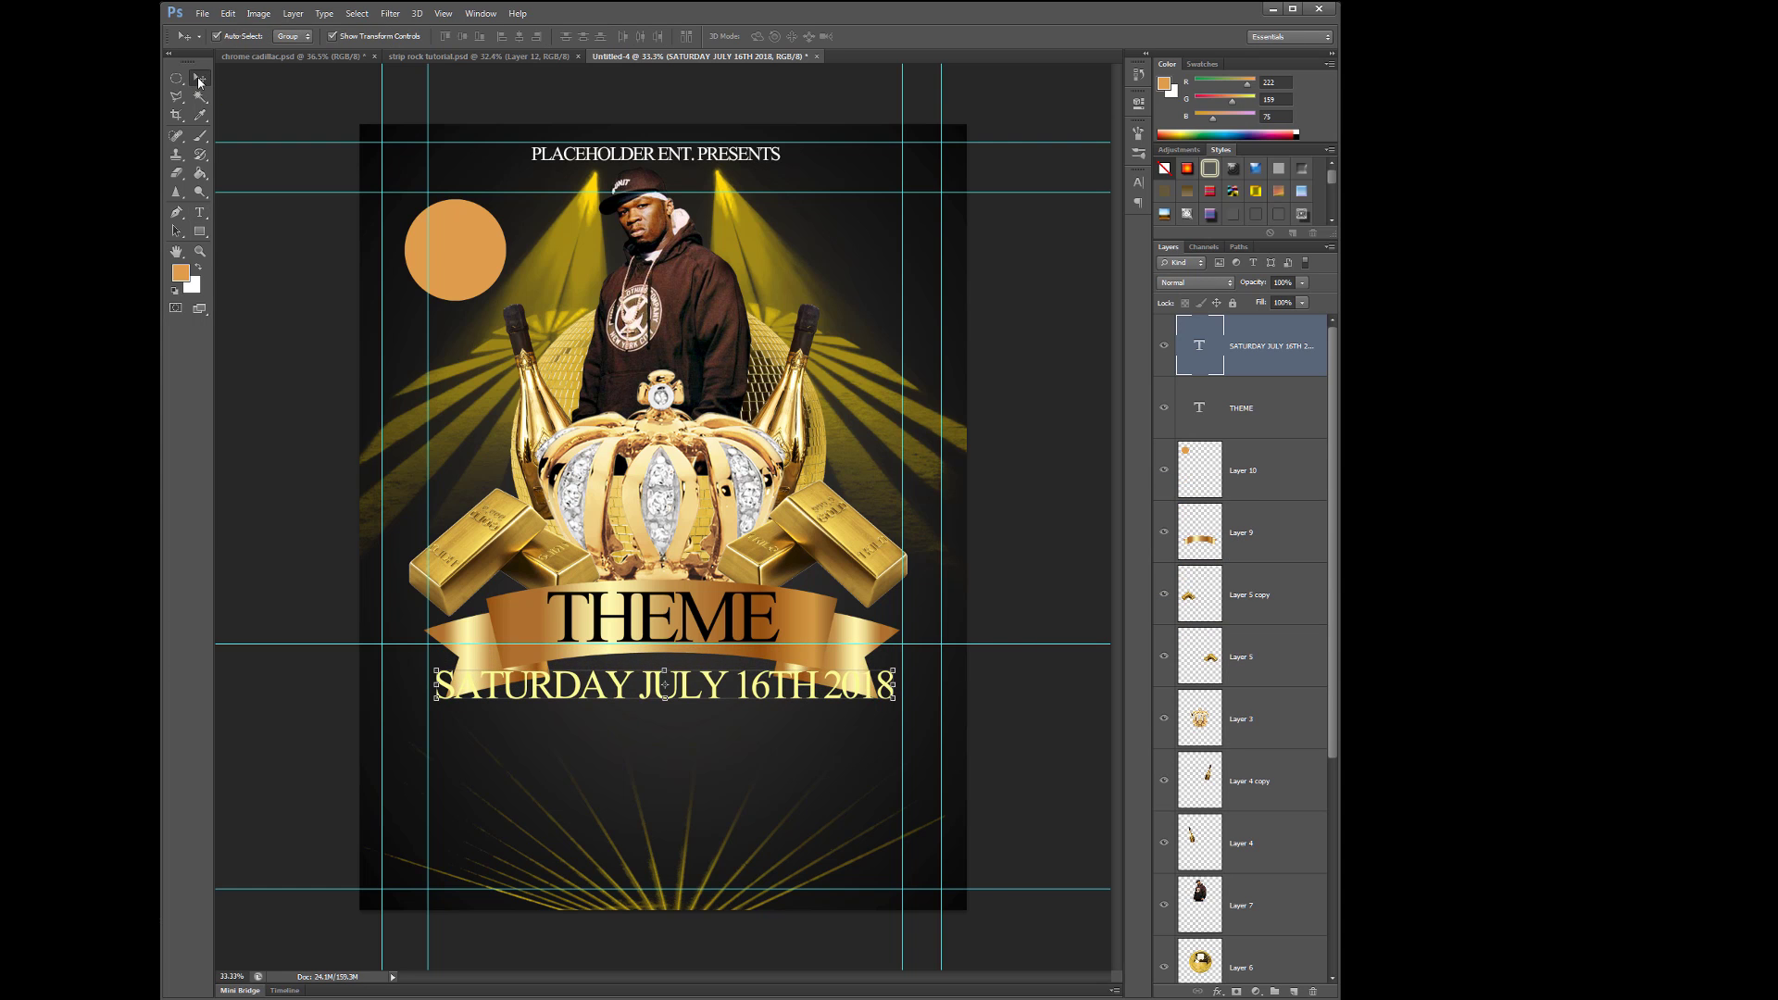
pyautogui.click(671, 624)
pyautogui.scroll(3, 671, 624)
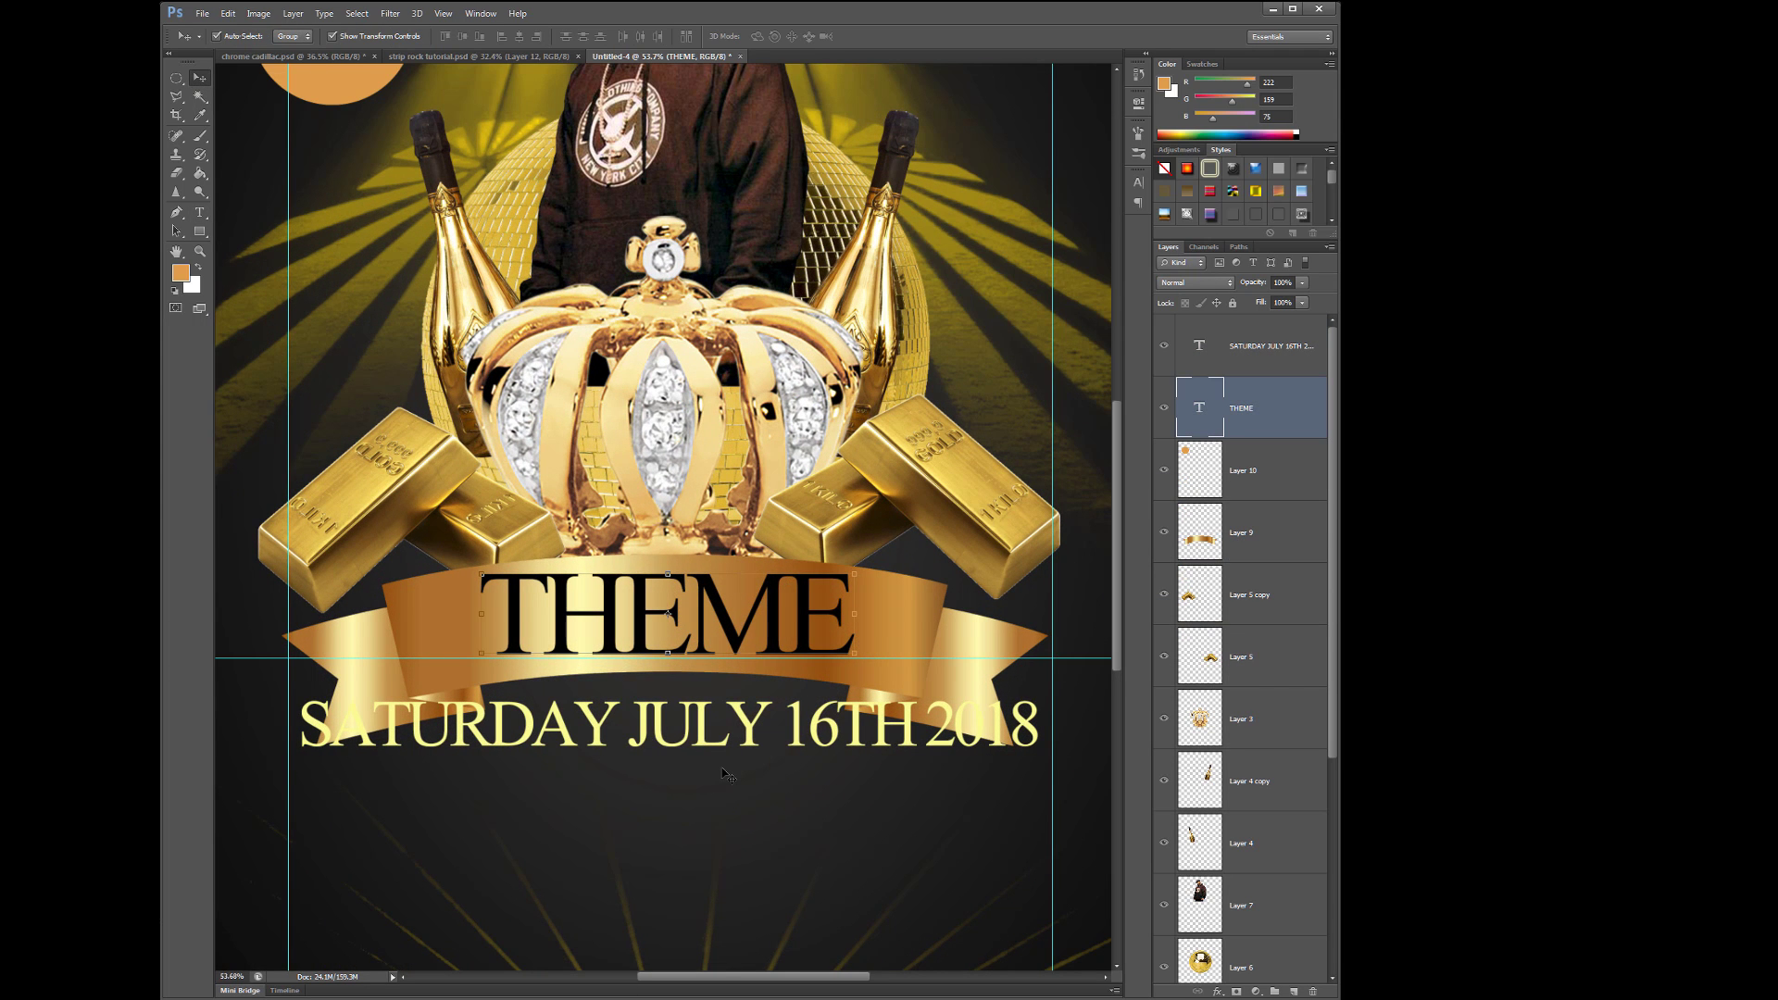
# - Set THEME to the Black weight, narrow it with Free Transform, and centre it on the ribbon
pyautogui.doubleClick(484, 615)
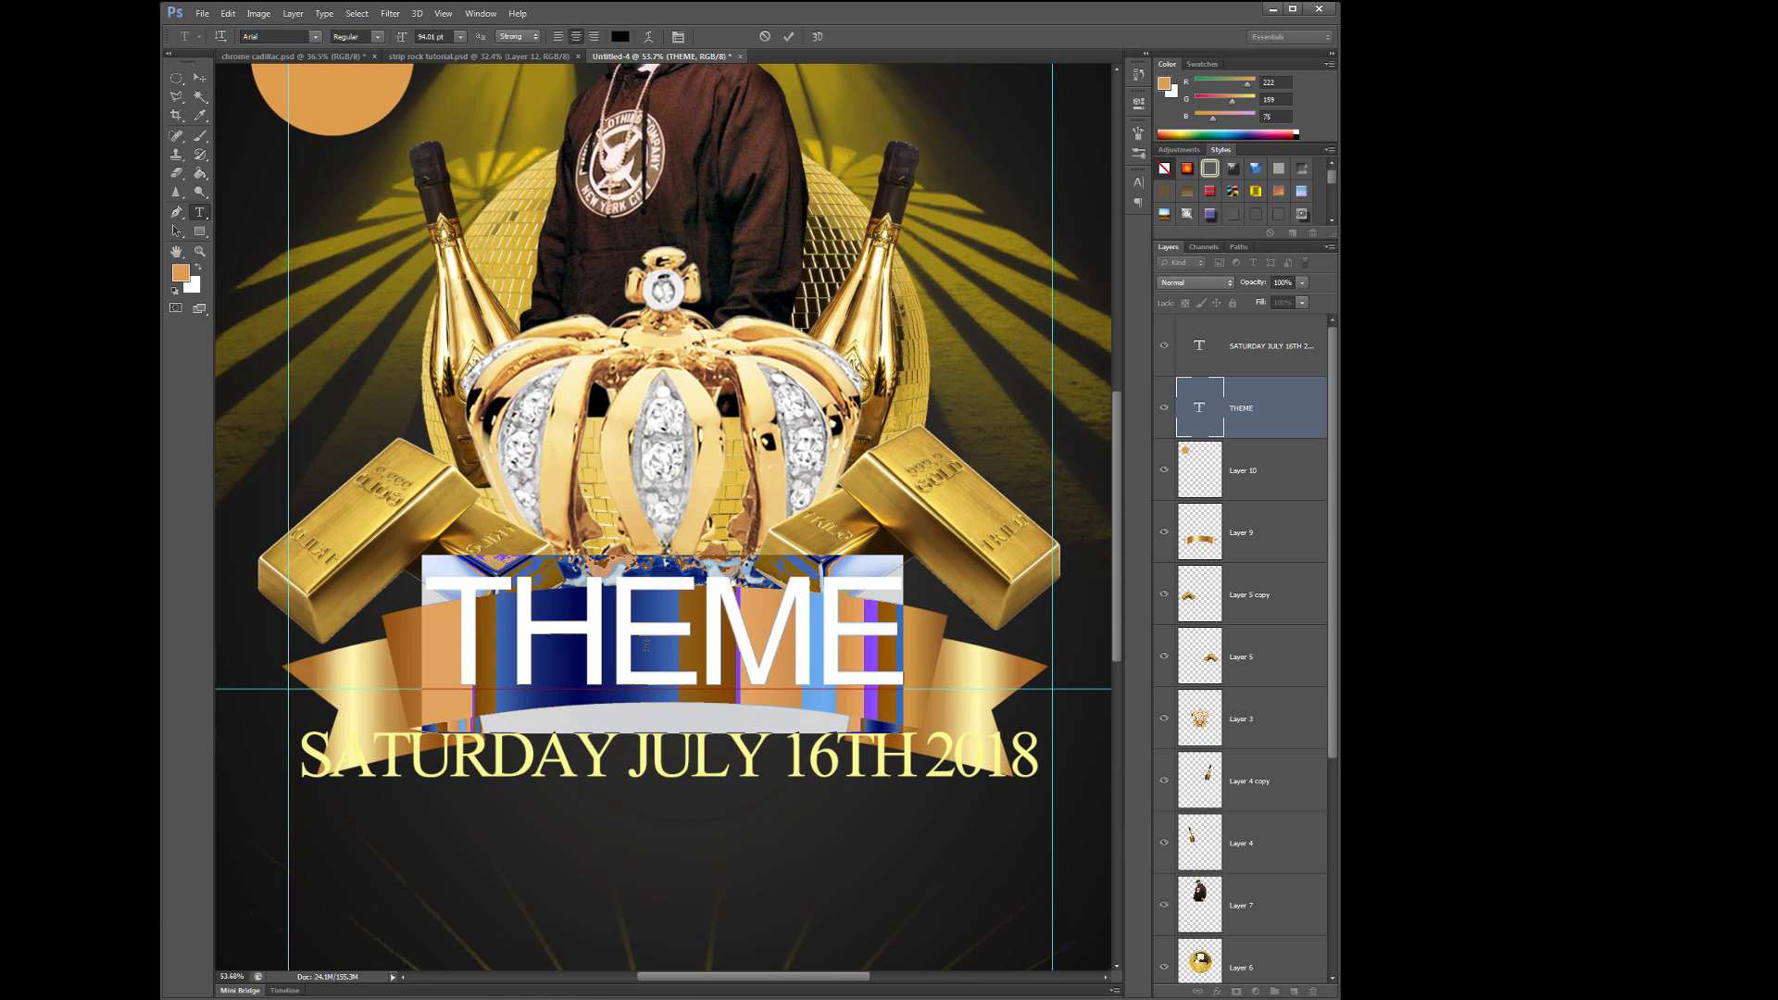
pyautogui.click(377, 36)
pyautogui.click(445, 158)
pyautogui.click(788, 36)
pyautogui.hotkey('ctrl', 't')
pyautogui.moveTo(944, 601); pyautogui.dragTo(874, 601)
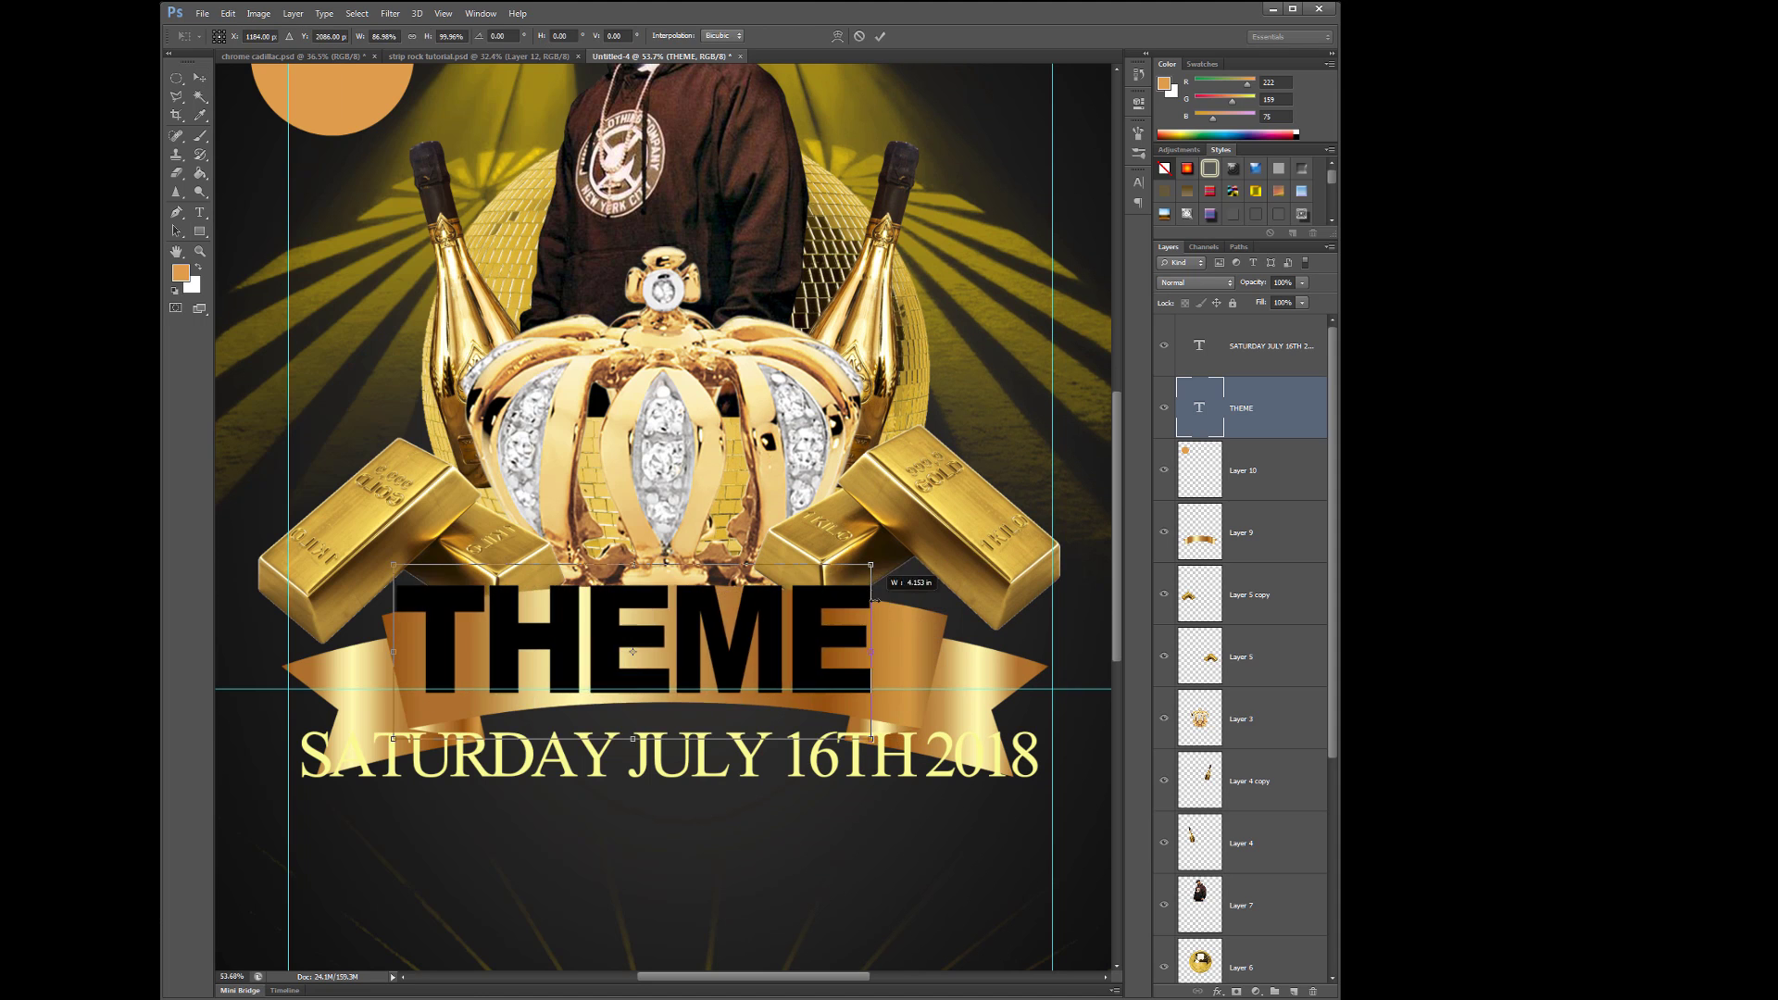
pyautogui.moveTo(648, 648); pyautogui.dragTo(708, 648)
pyautogui.press('Return')
# - Set the date line to Arial at 32 pt
pyautogui.click(732, 755)
pyautogui.hotkey('ctrl', '-')
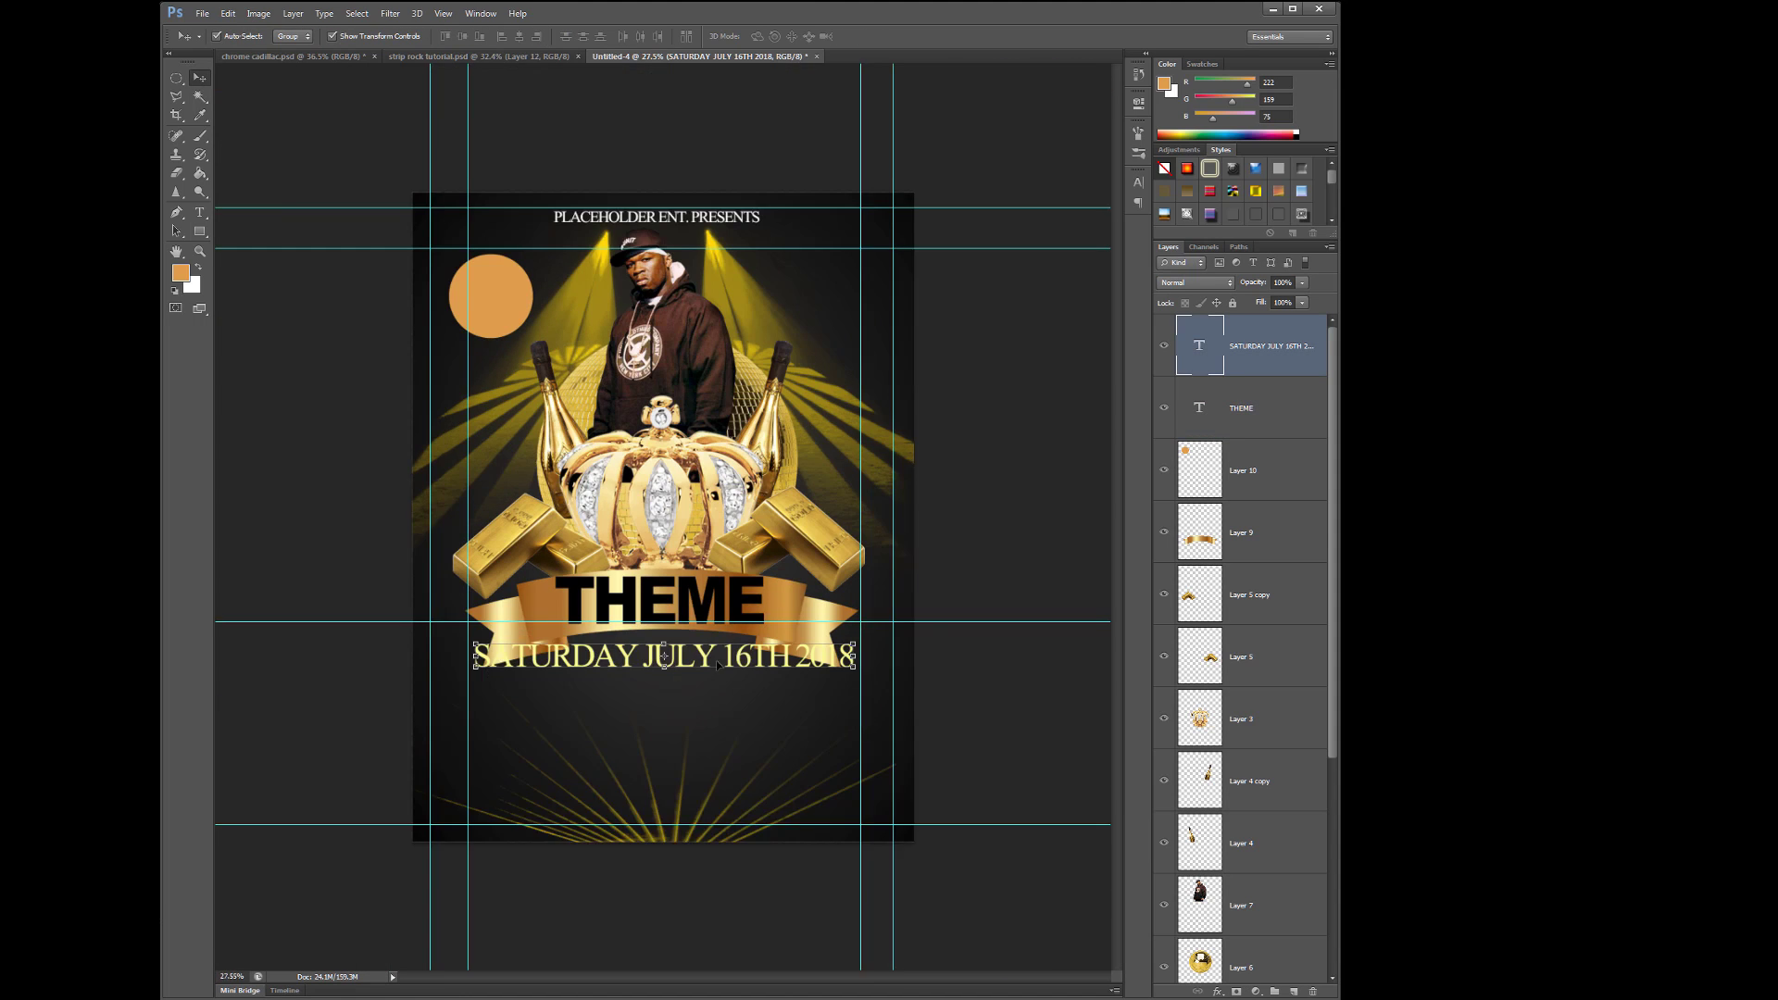
pyautogui.scroll(3, 717, 664)
pyautogui.click(354, 716)
pyautogui.hotkey('ctrl', 'a')
pyautogui.click(315, 36)
pyautogui.click(569, 104)
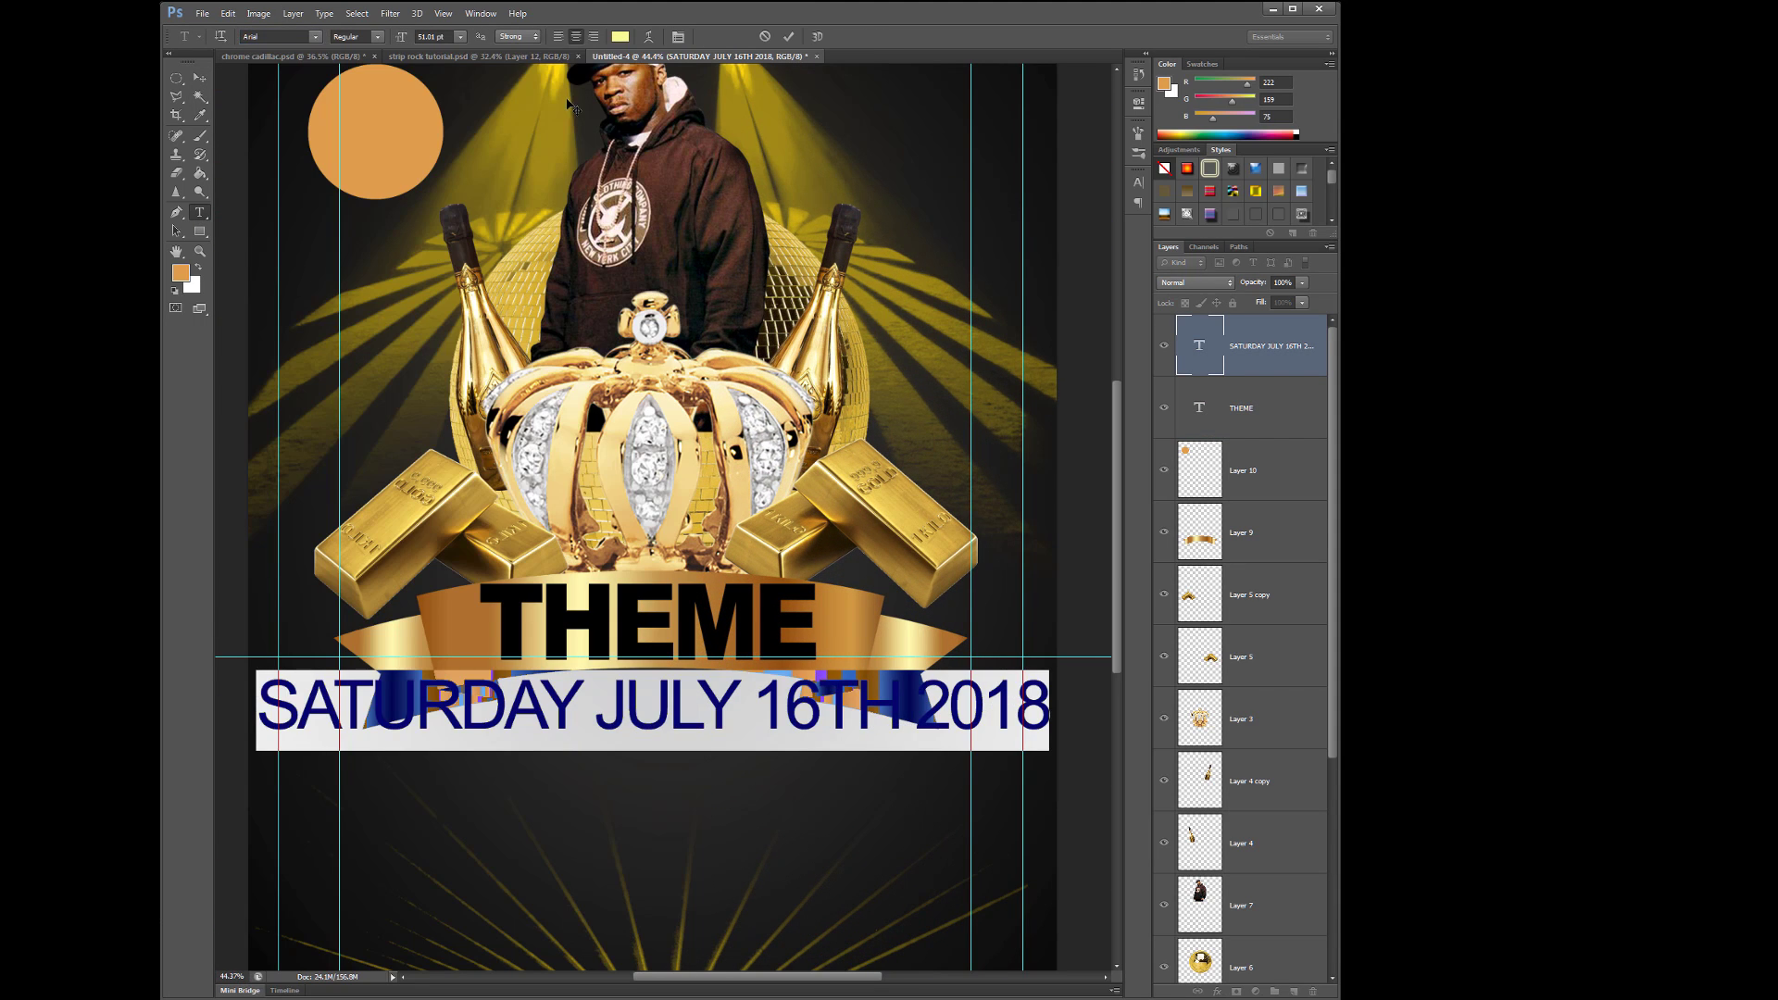
pyautogui.moveTo(407, 39); pyautogui.dragTo(390, 40)
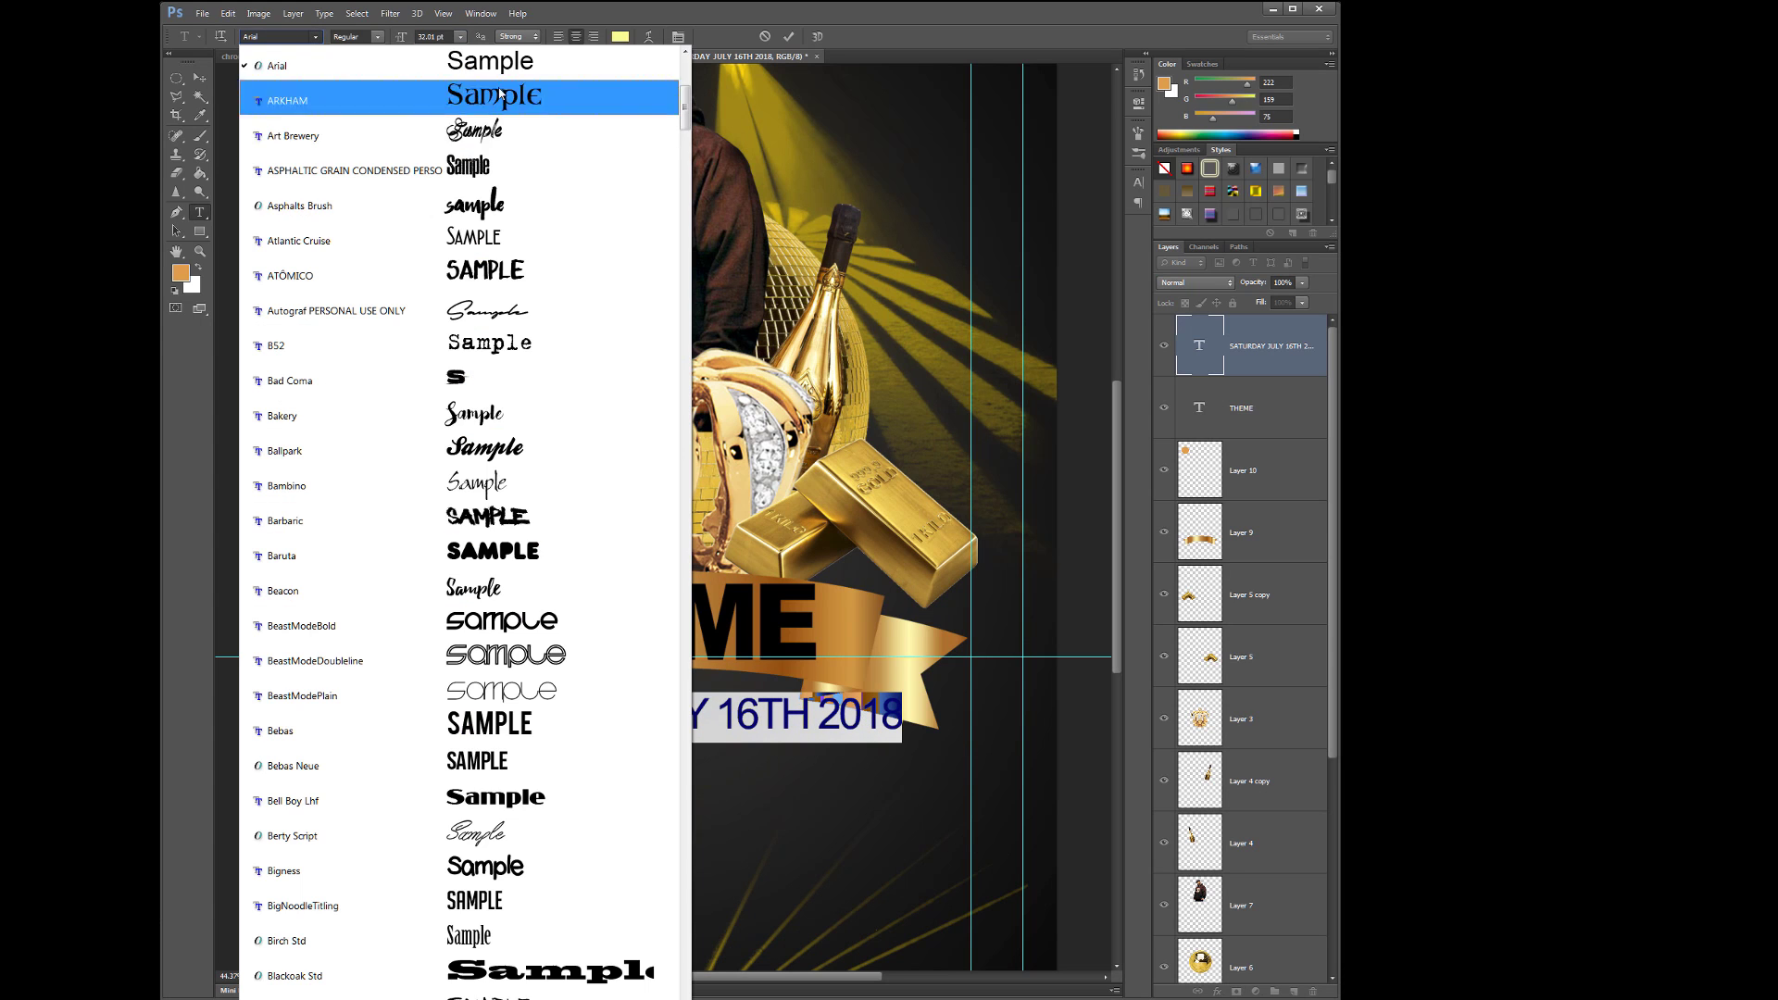
# - Try ARKHAM, Autograf and other fonts on the date, landing on Bebas Neue
pyautogui.click(315, 36)
pyautogui.scroll(4, 542, 248)
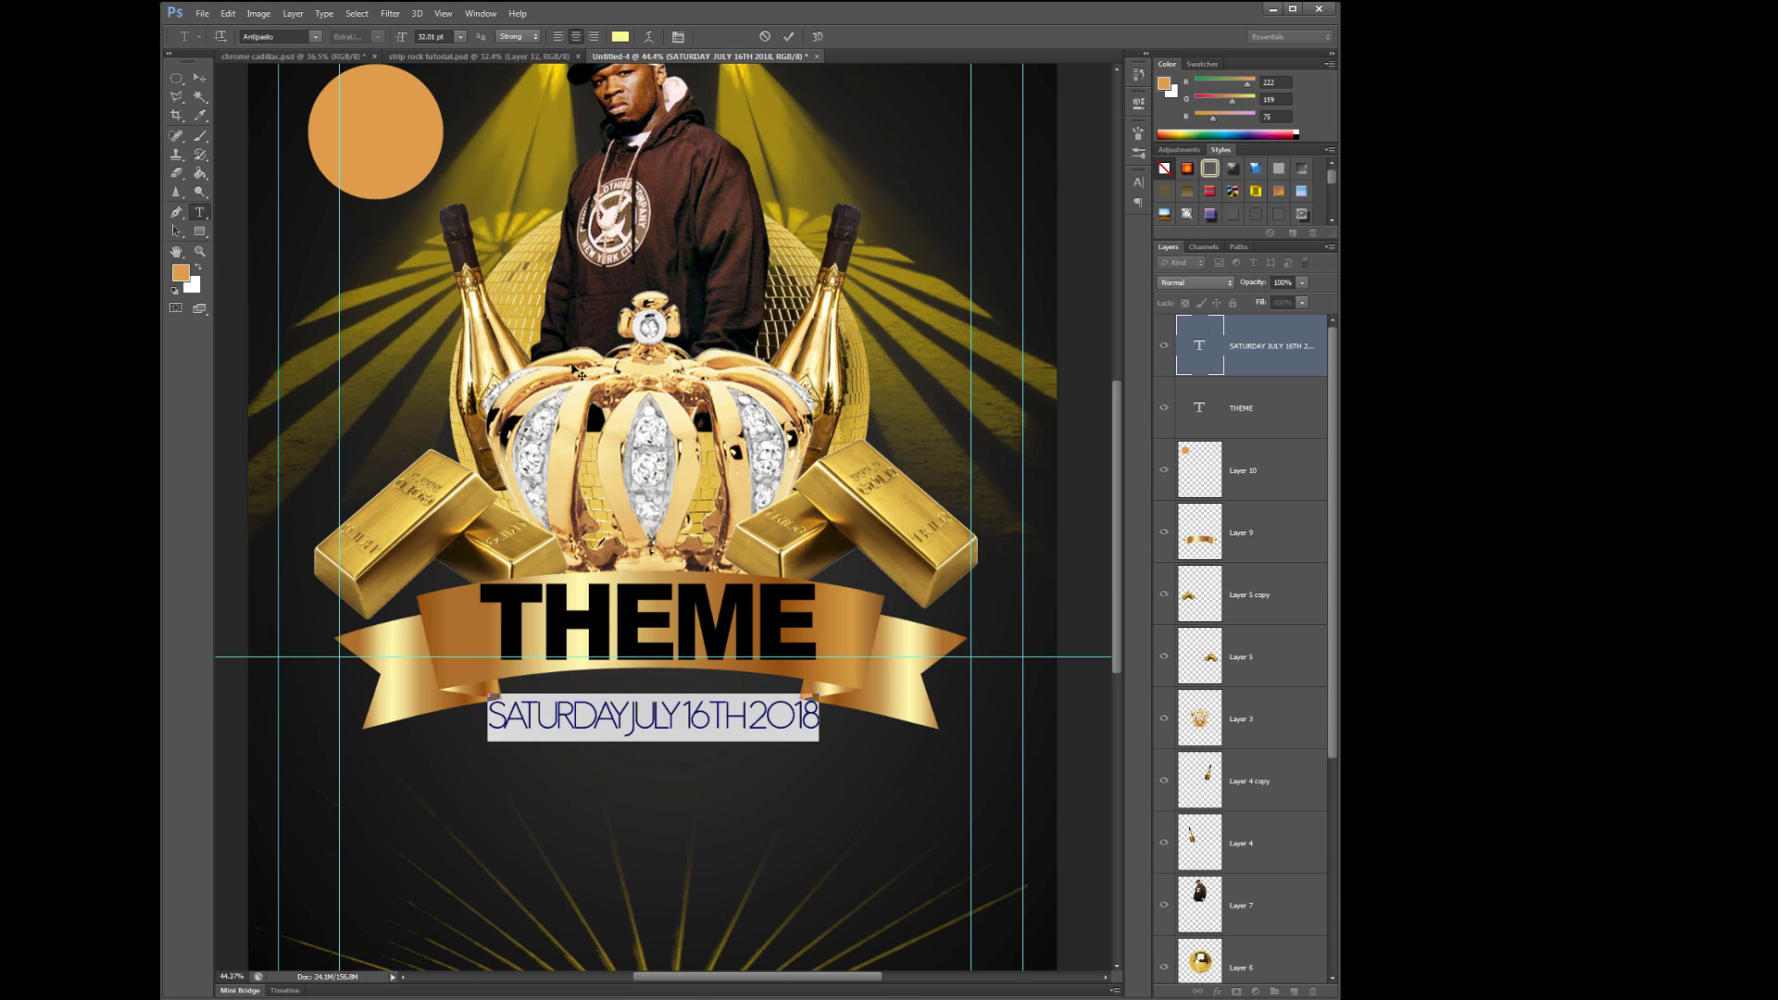
pyautogui.hotkey('ctrl', 't')
pyautogui.click(315, 36)
pyautogui.click(305, 93)
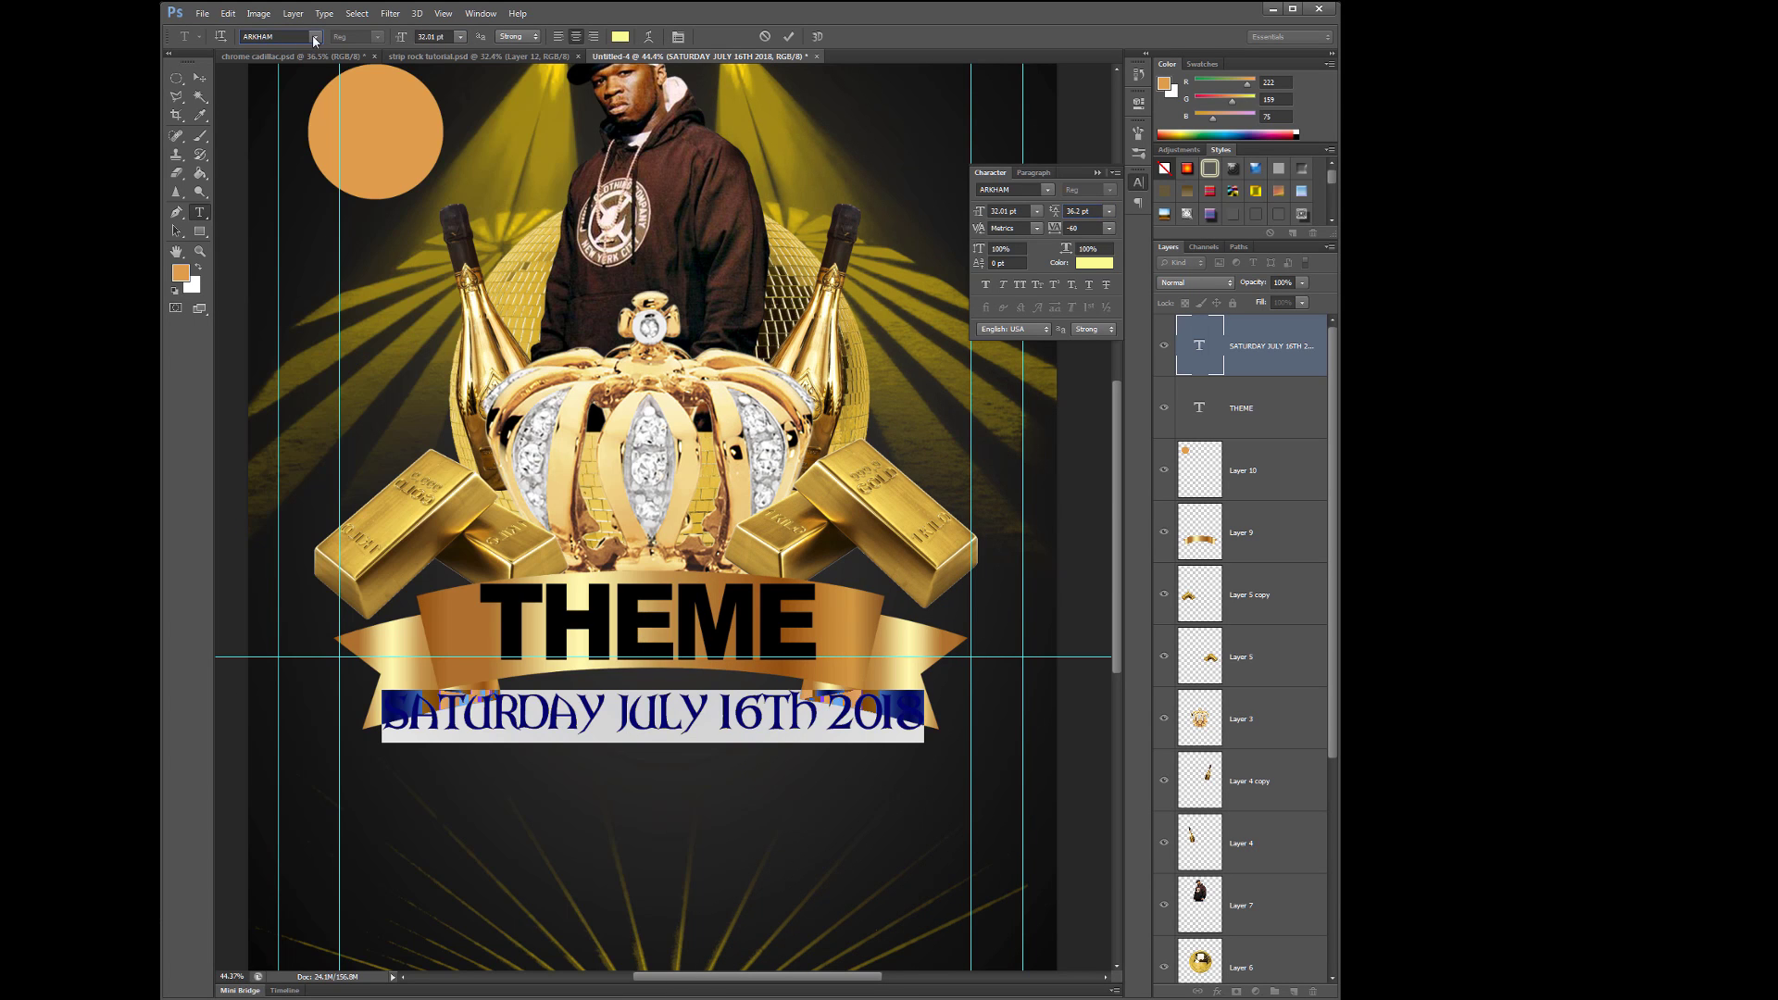
pyautogui.click(315, 36)
pyautogui.click(468, 207)
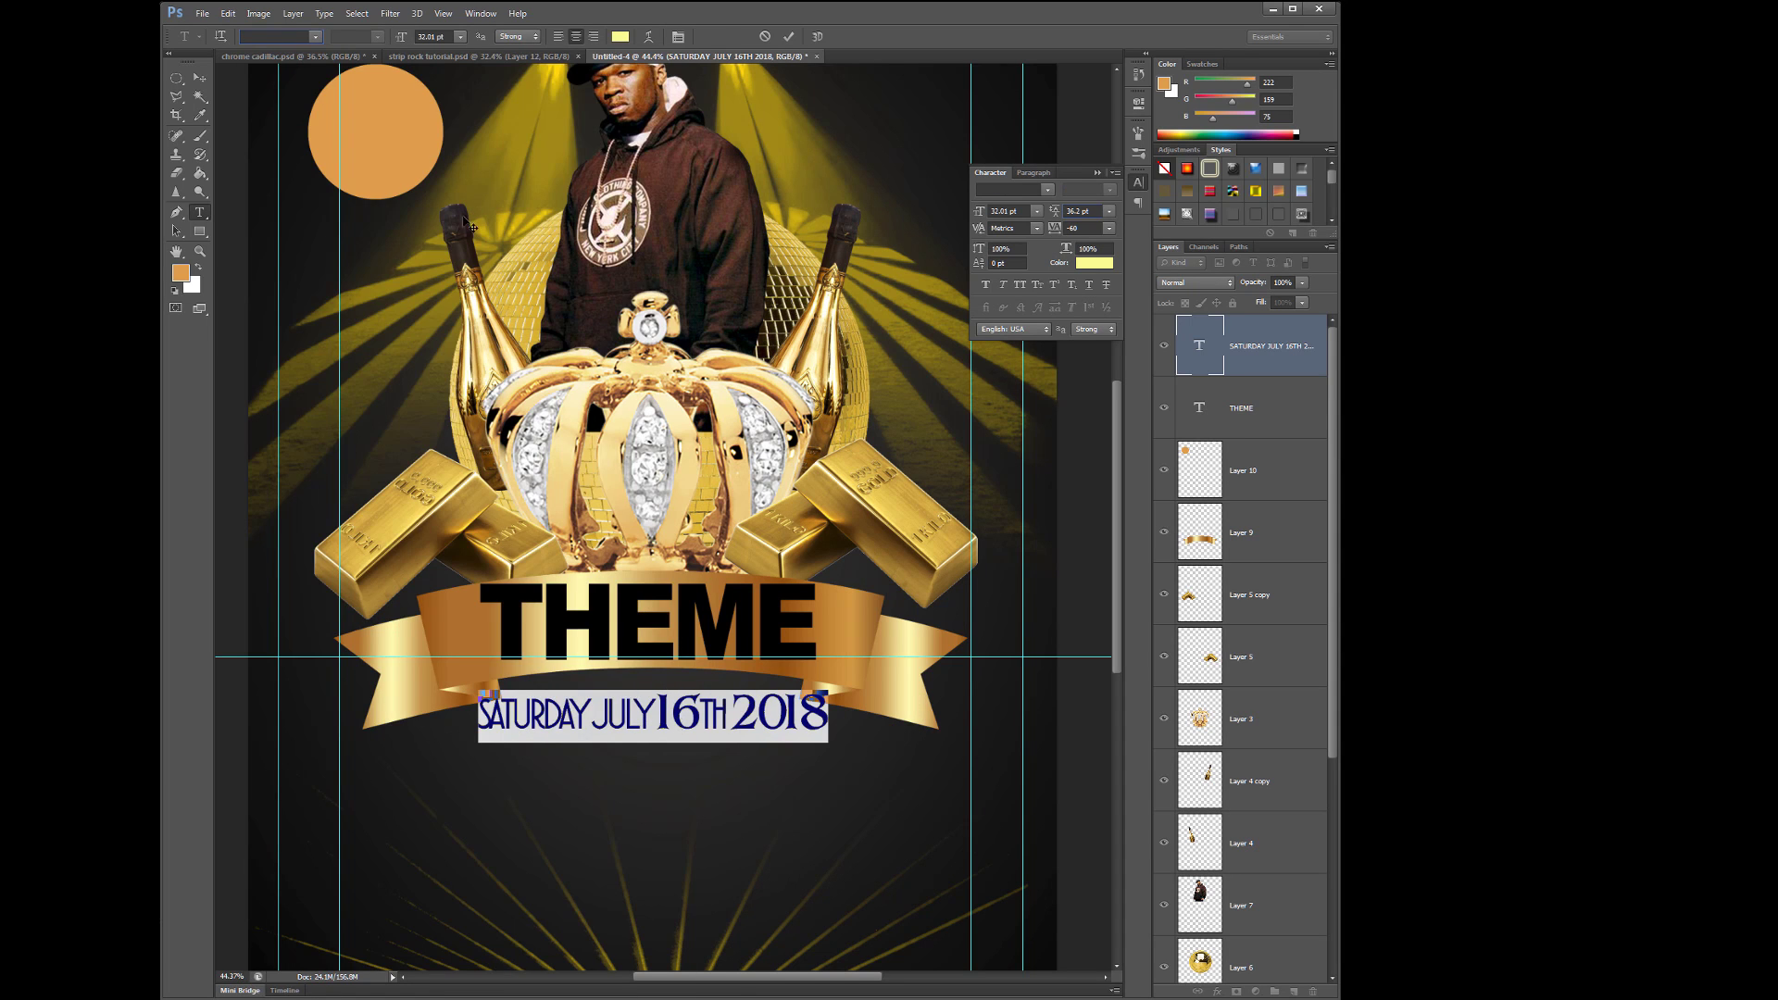
pyautogui.click(315, 36)
pyautogui.click(429, 103)
pyautogui.click(315, 36)
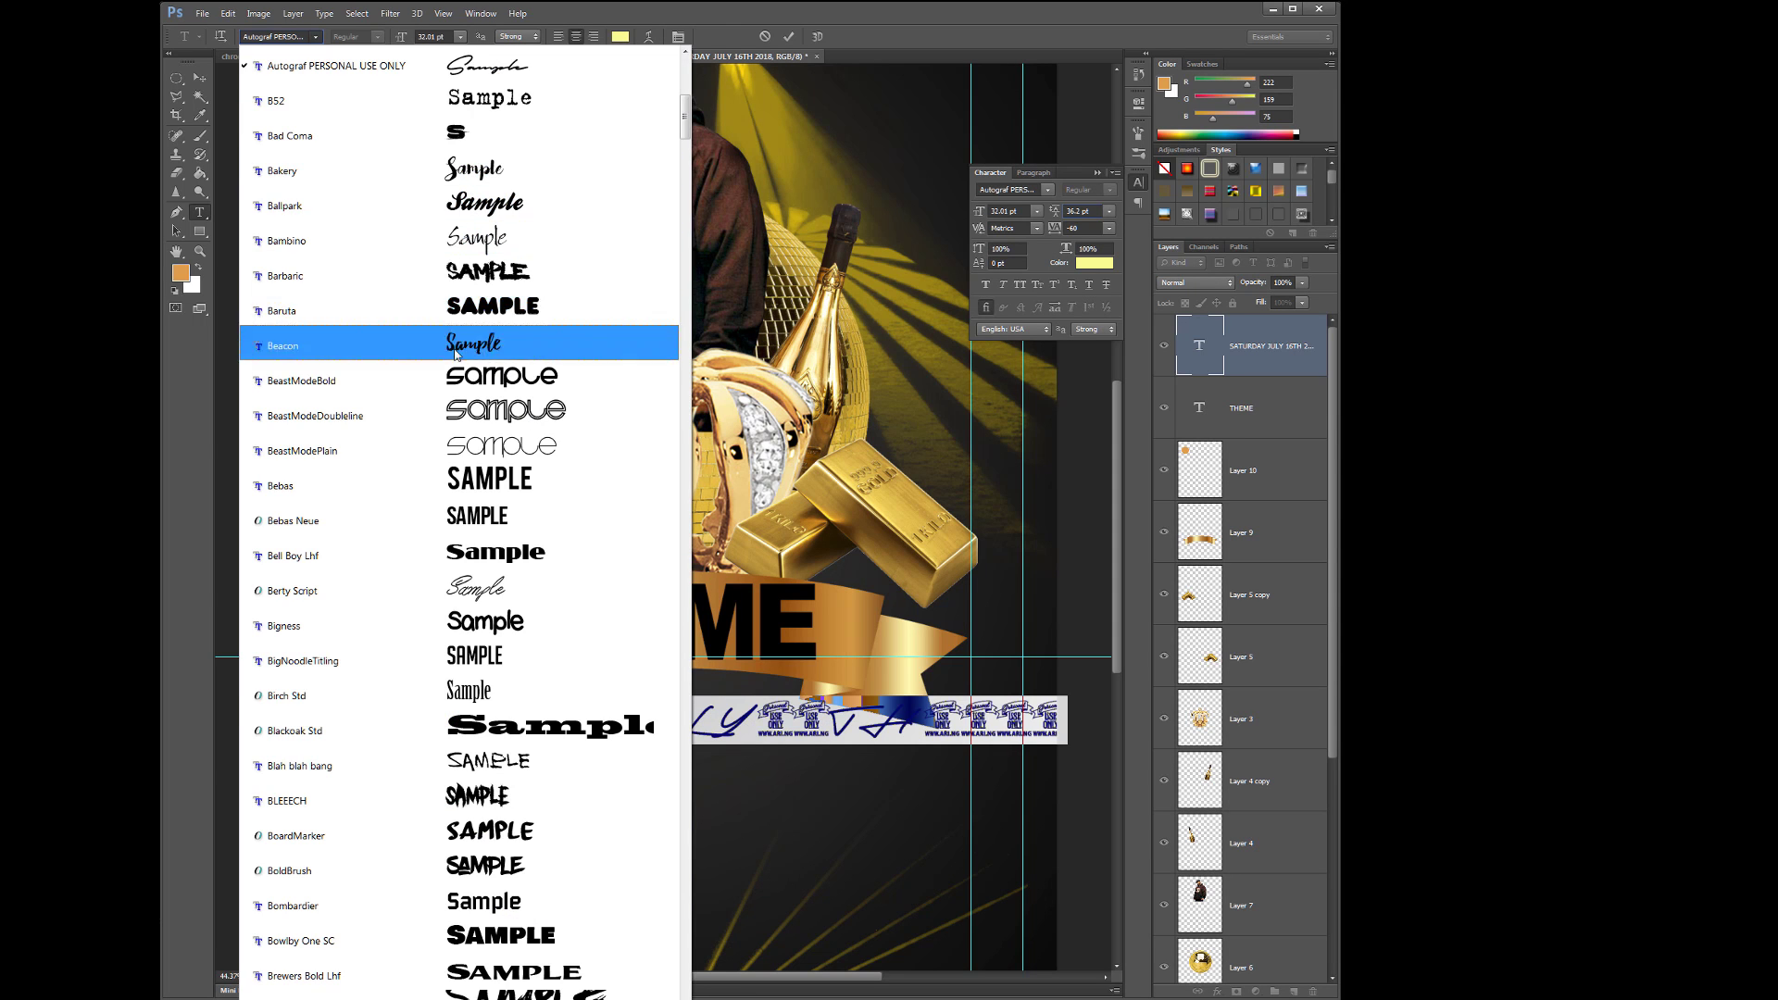
pyautogui.click(460, 375)
pyautogui.click(315, 36)
pyautogui.click(361, 186)
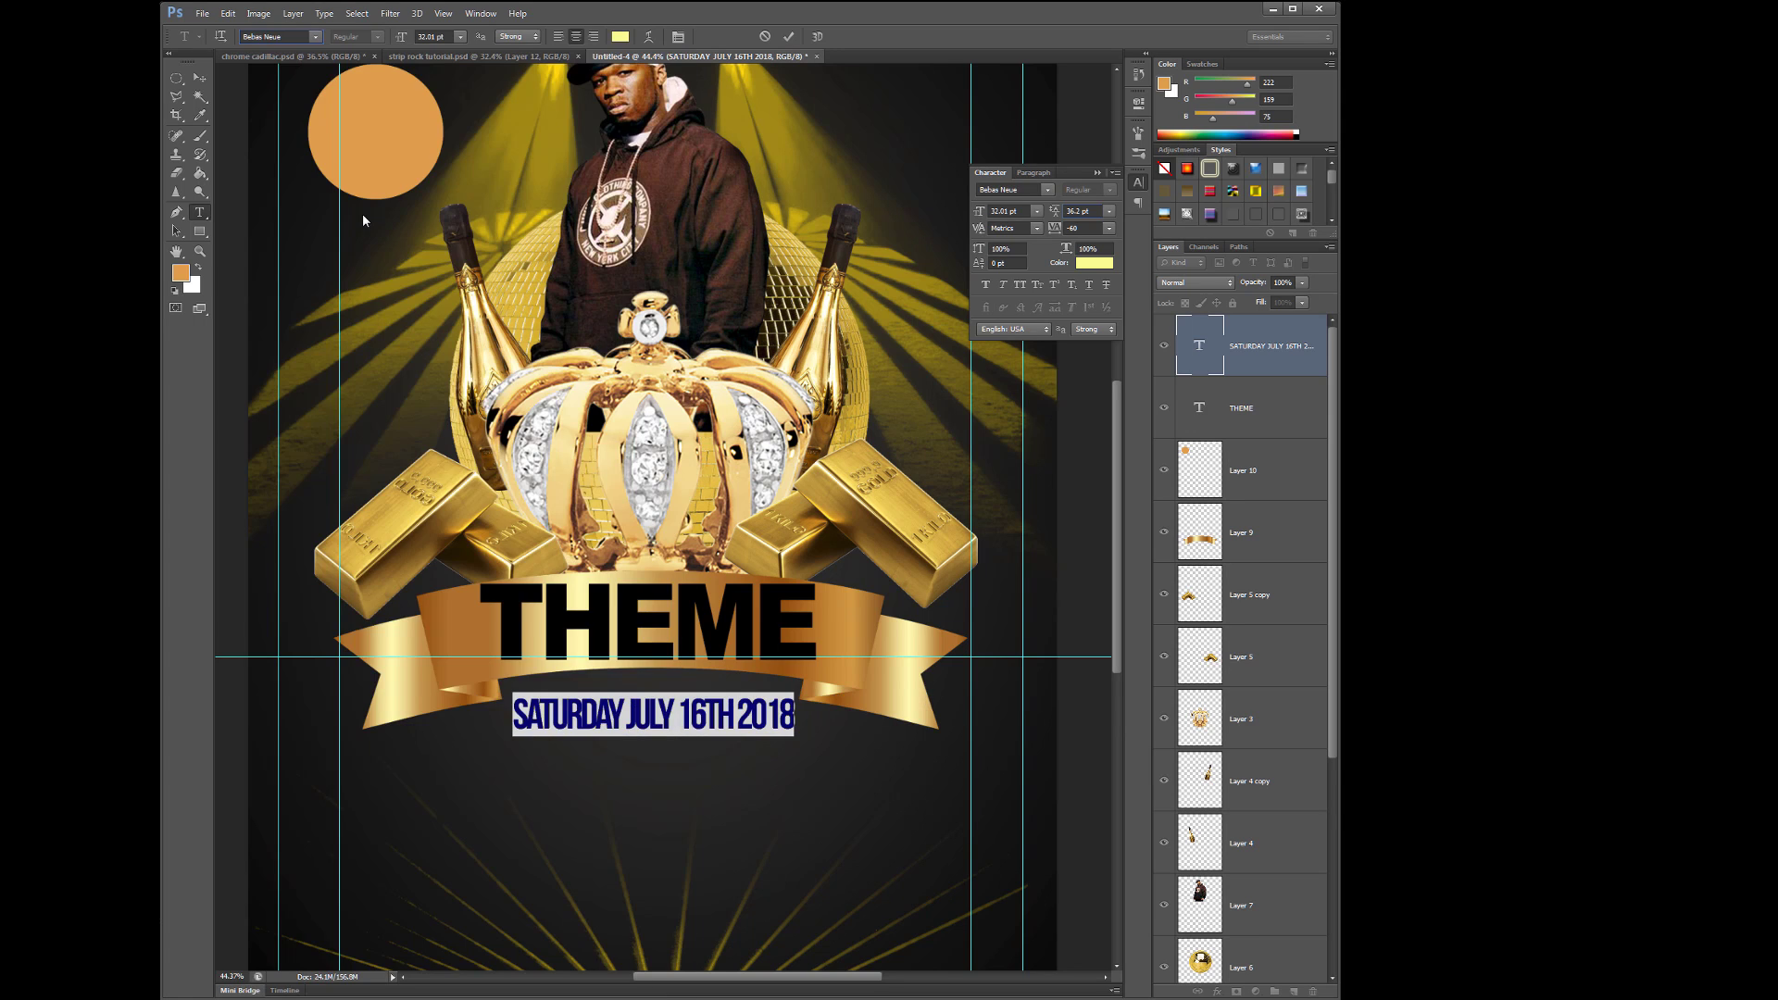
# - Widen the date's letter spacing, move it up, and switch its font to Adequate
pyautogui.click(1108, 228)
pyautogui.click(1088, 342)
pyautogui.hotkey('ctrl', 'Return')
pyautogui.press('v')
pyautogui.moveTo(768, 720); pyautogui.dragTo(770, 708)
pyautogui.press('t')
pyautogui.press('Return')
pyautogui.click(315, 36)
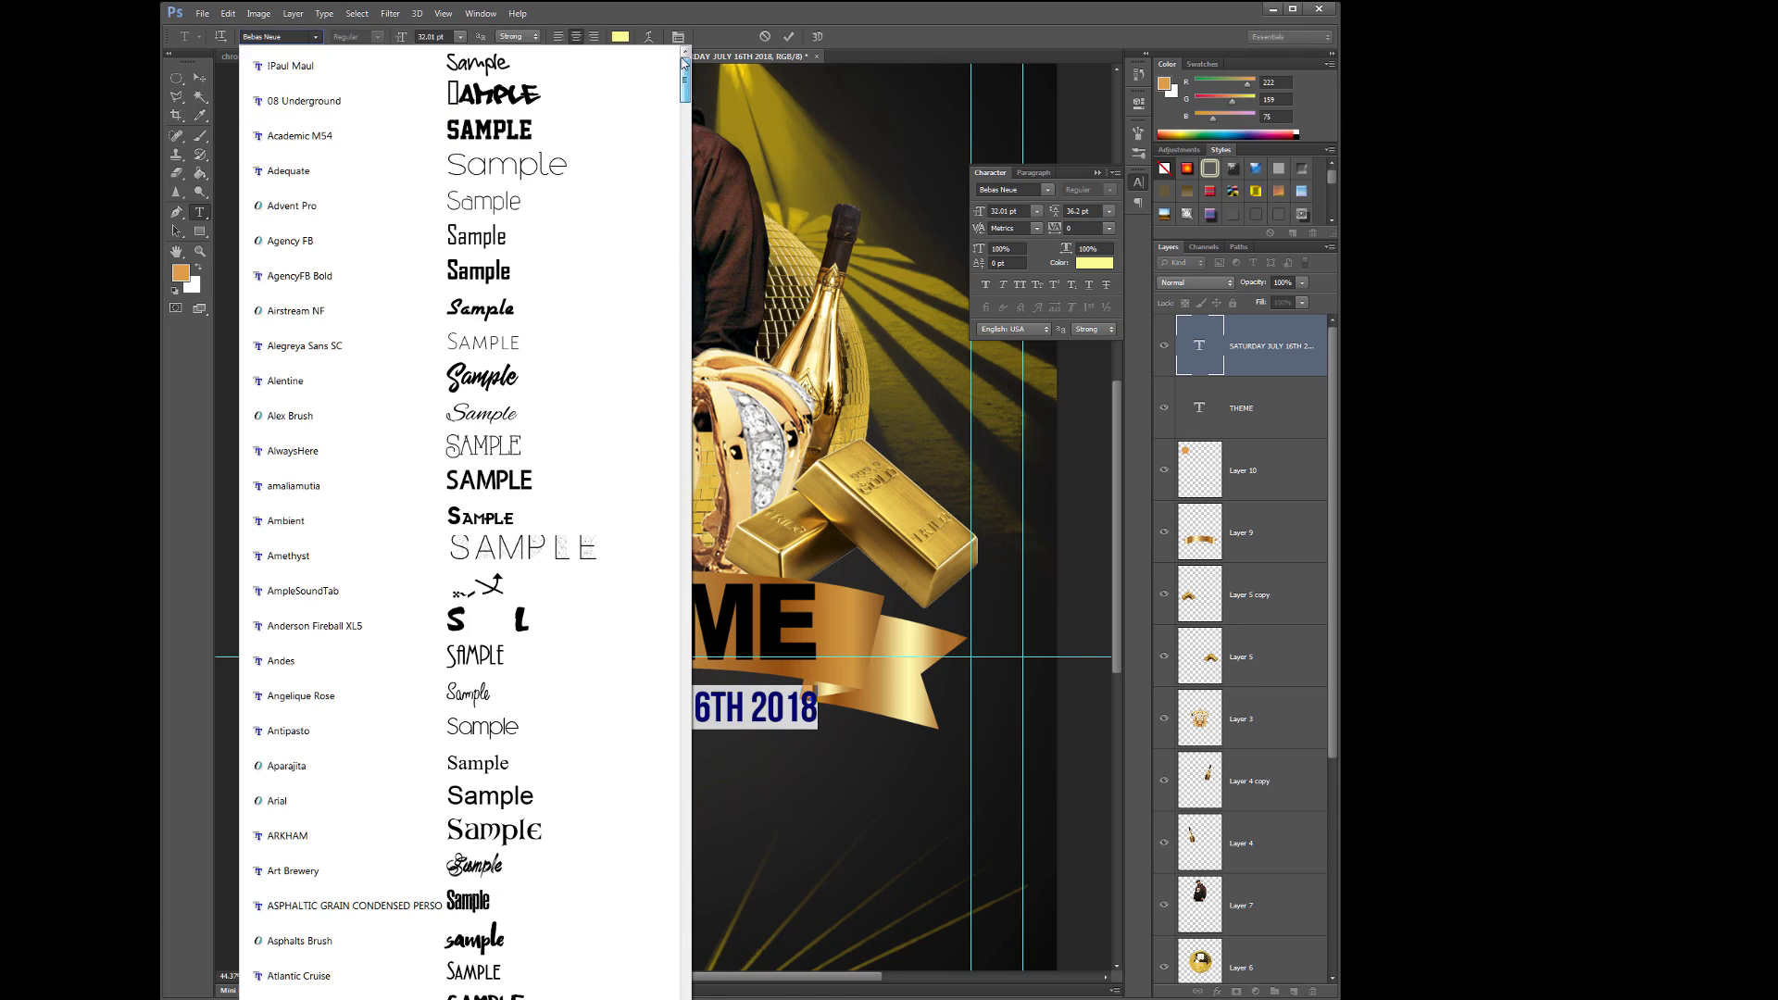
pyautogui.click(430, 168)
pyautogui.hotkey('ctrl', 'Return')
pyautogui.press('v')
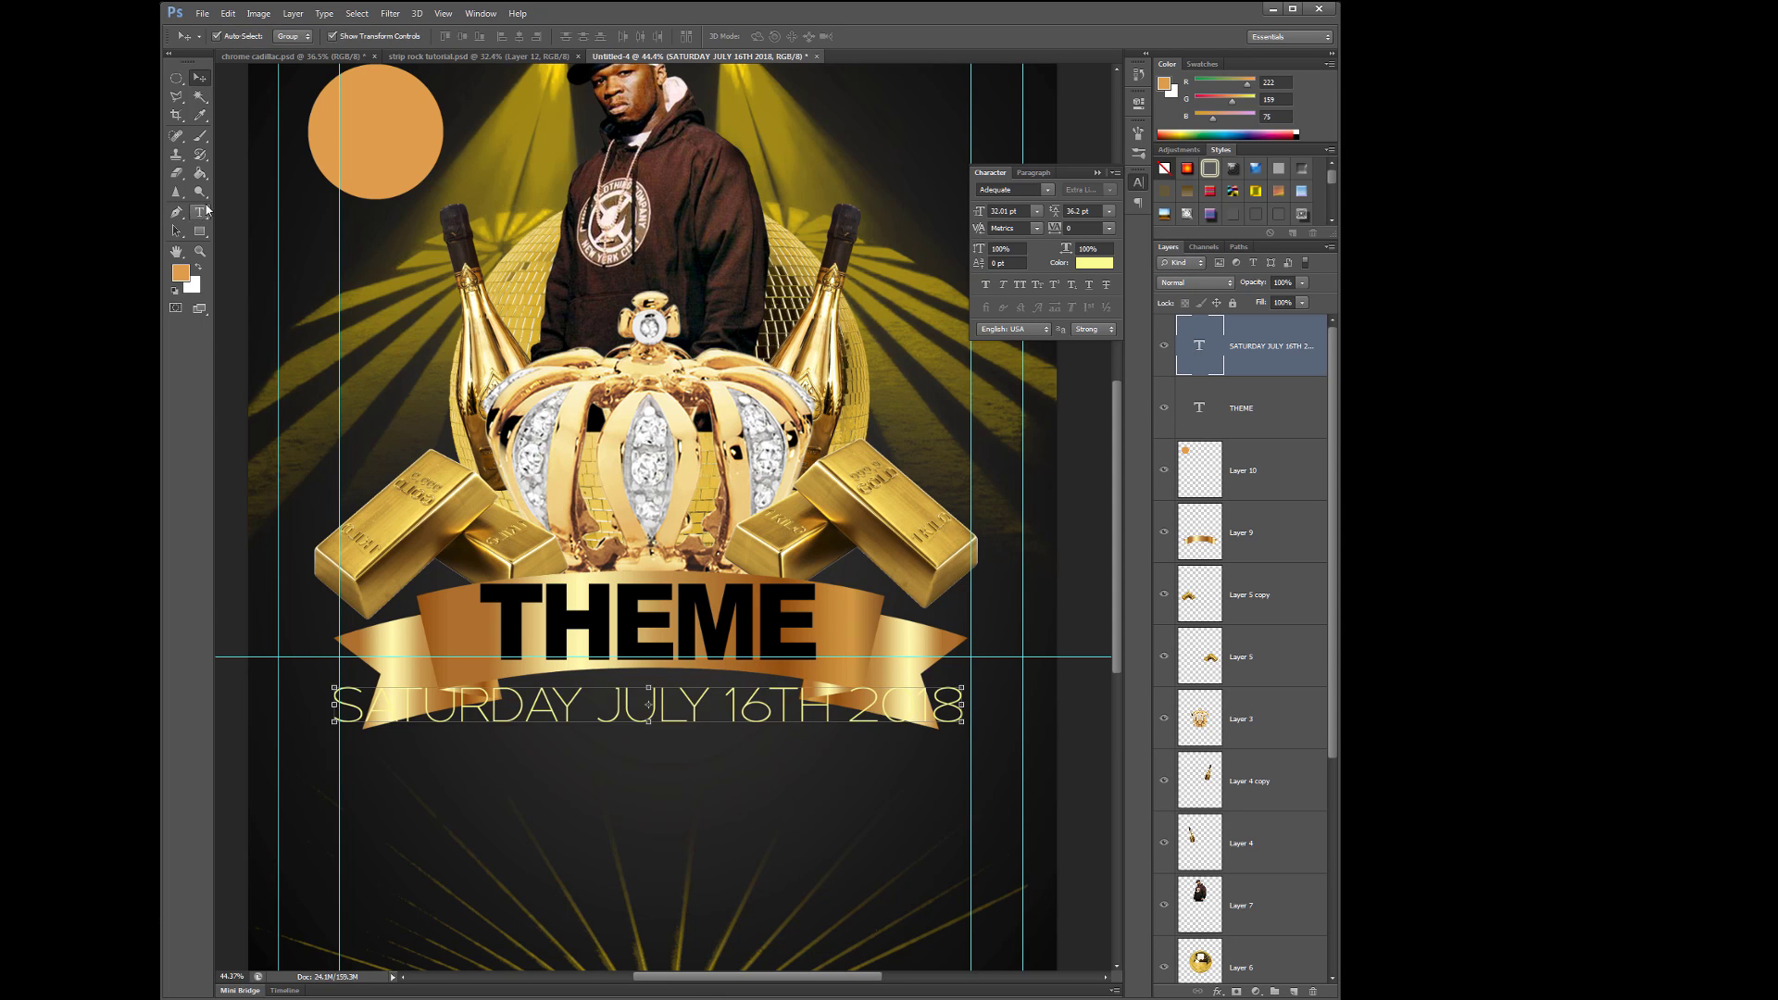
# - Change the date font to Antipasto and make JULY Arial Bold
pyautogui.click(206, 209)
pyautogui.press('Return')
pyautogui.click(315, 36)
pyautogui.click(370, 622)
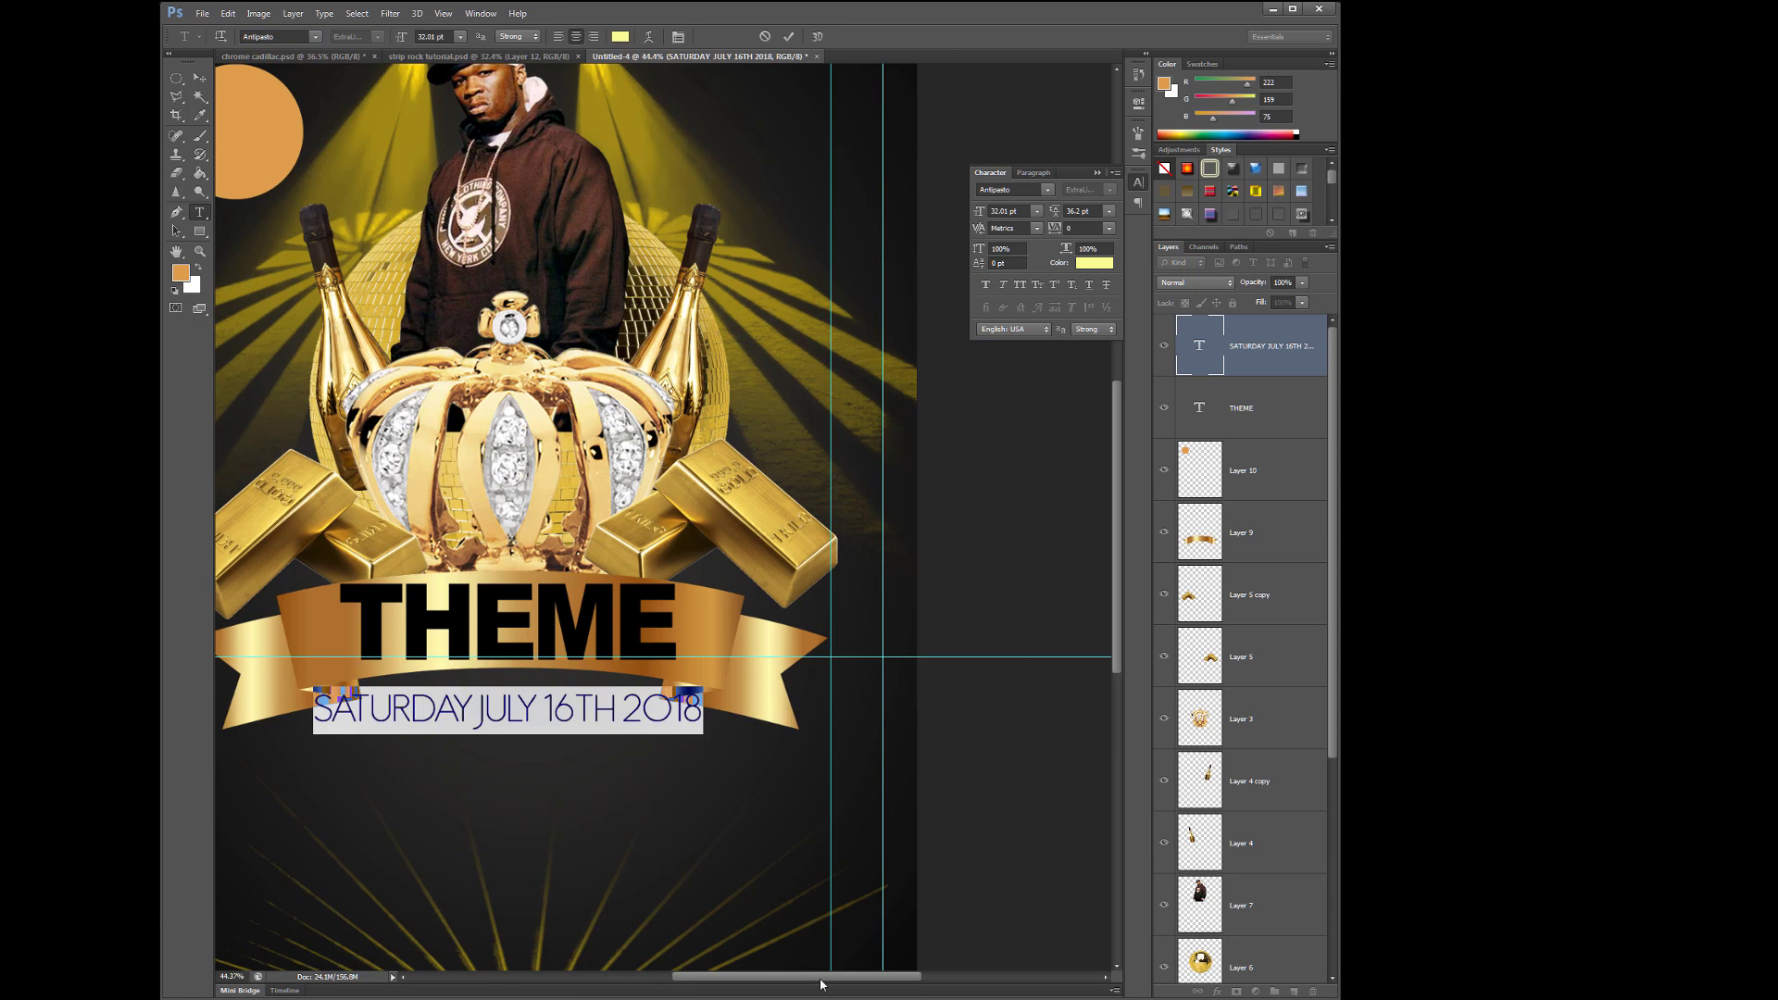
pyautogui.moveTo(820, 977); pyautogui.dragTo(773, 977)
pyautogui.doubleClick(705, 709)
pyautogui.click(315, 37)
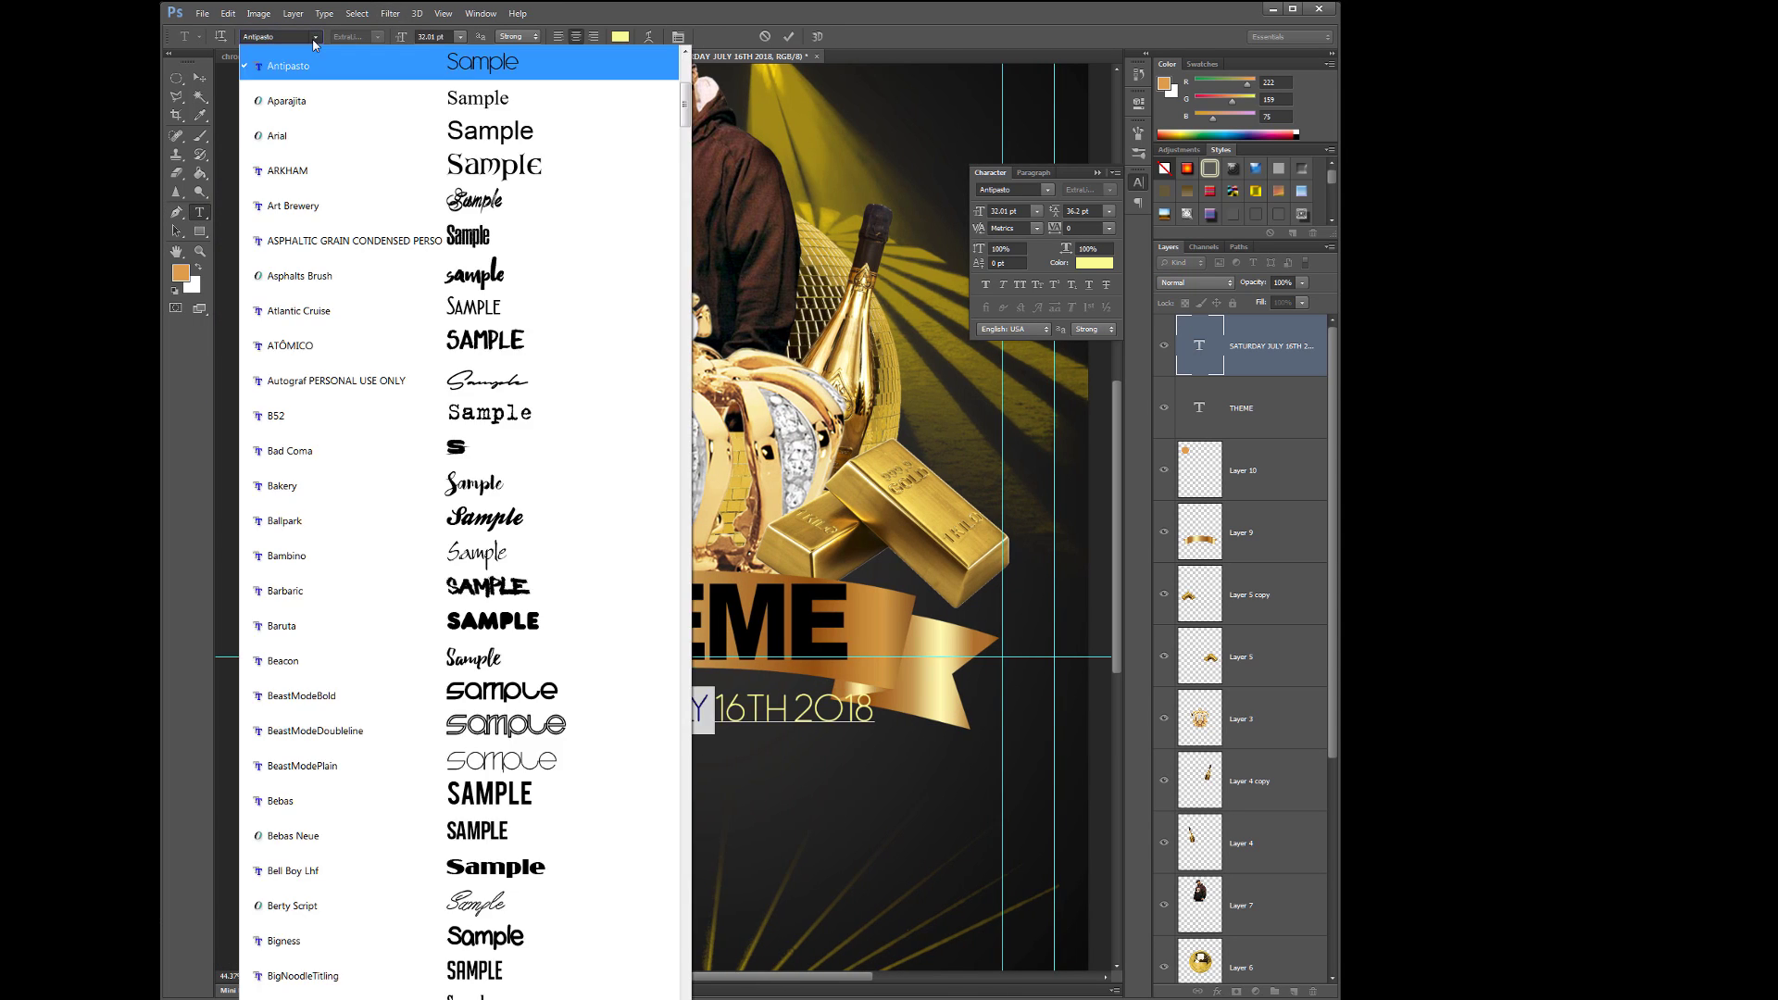
pyautogui.click(358, 108)
pyautogui.click(198, 79)
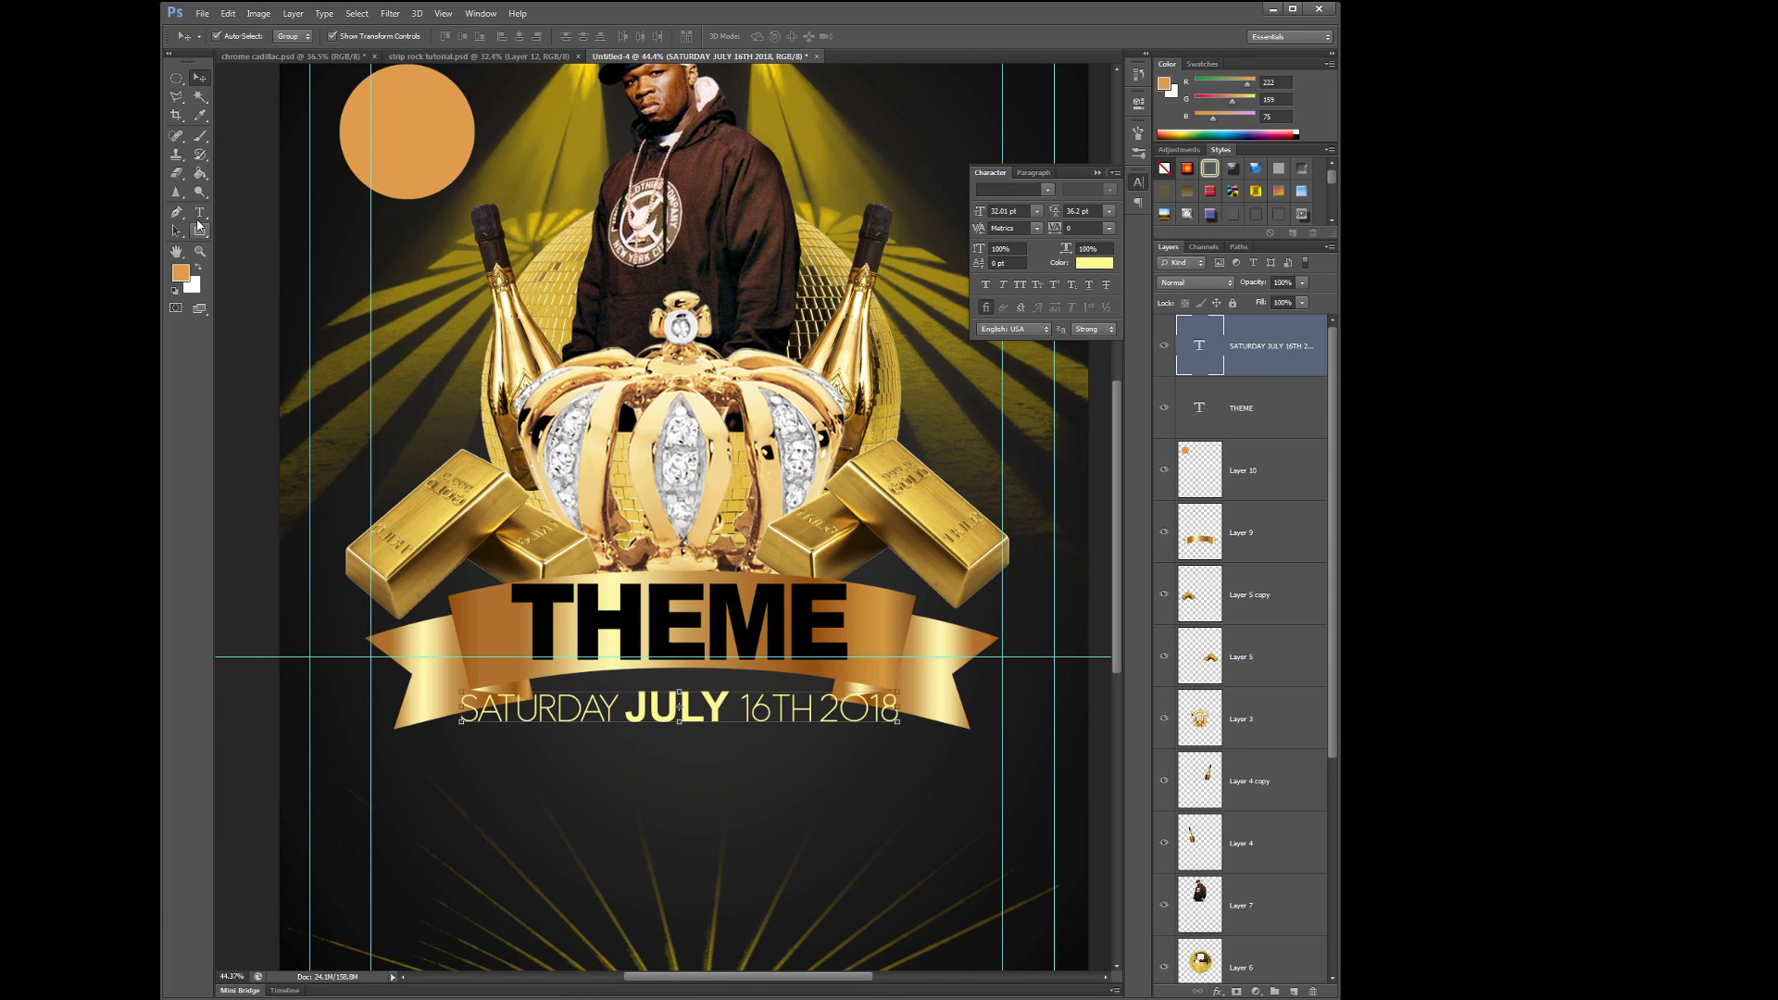
# - Make the 16 in the date bold and turn TH into a 19 pt superscript
pyautogui.click(199, 212)
pyautogui.moveTo(749, 710); pyautogui.dragTo(822, 710)
pyautogui.click(315, 36)
pyautogui.click(357, 107)
pyautogui.moveTo(978, 215); pyautogui.dragTo(996, 265)
pyautogui.click(199, 78)
# - Nudge the date line slightly right and down, then deselect it
pyautogui.moveTo(787, 684); pyautogui.dragTo(795, 694)
pyautogui.scroll(-2, 796, 695)
pyautogui.click(1064, 148)
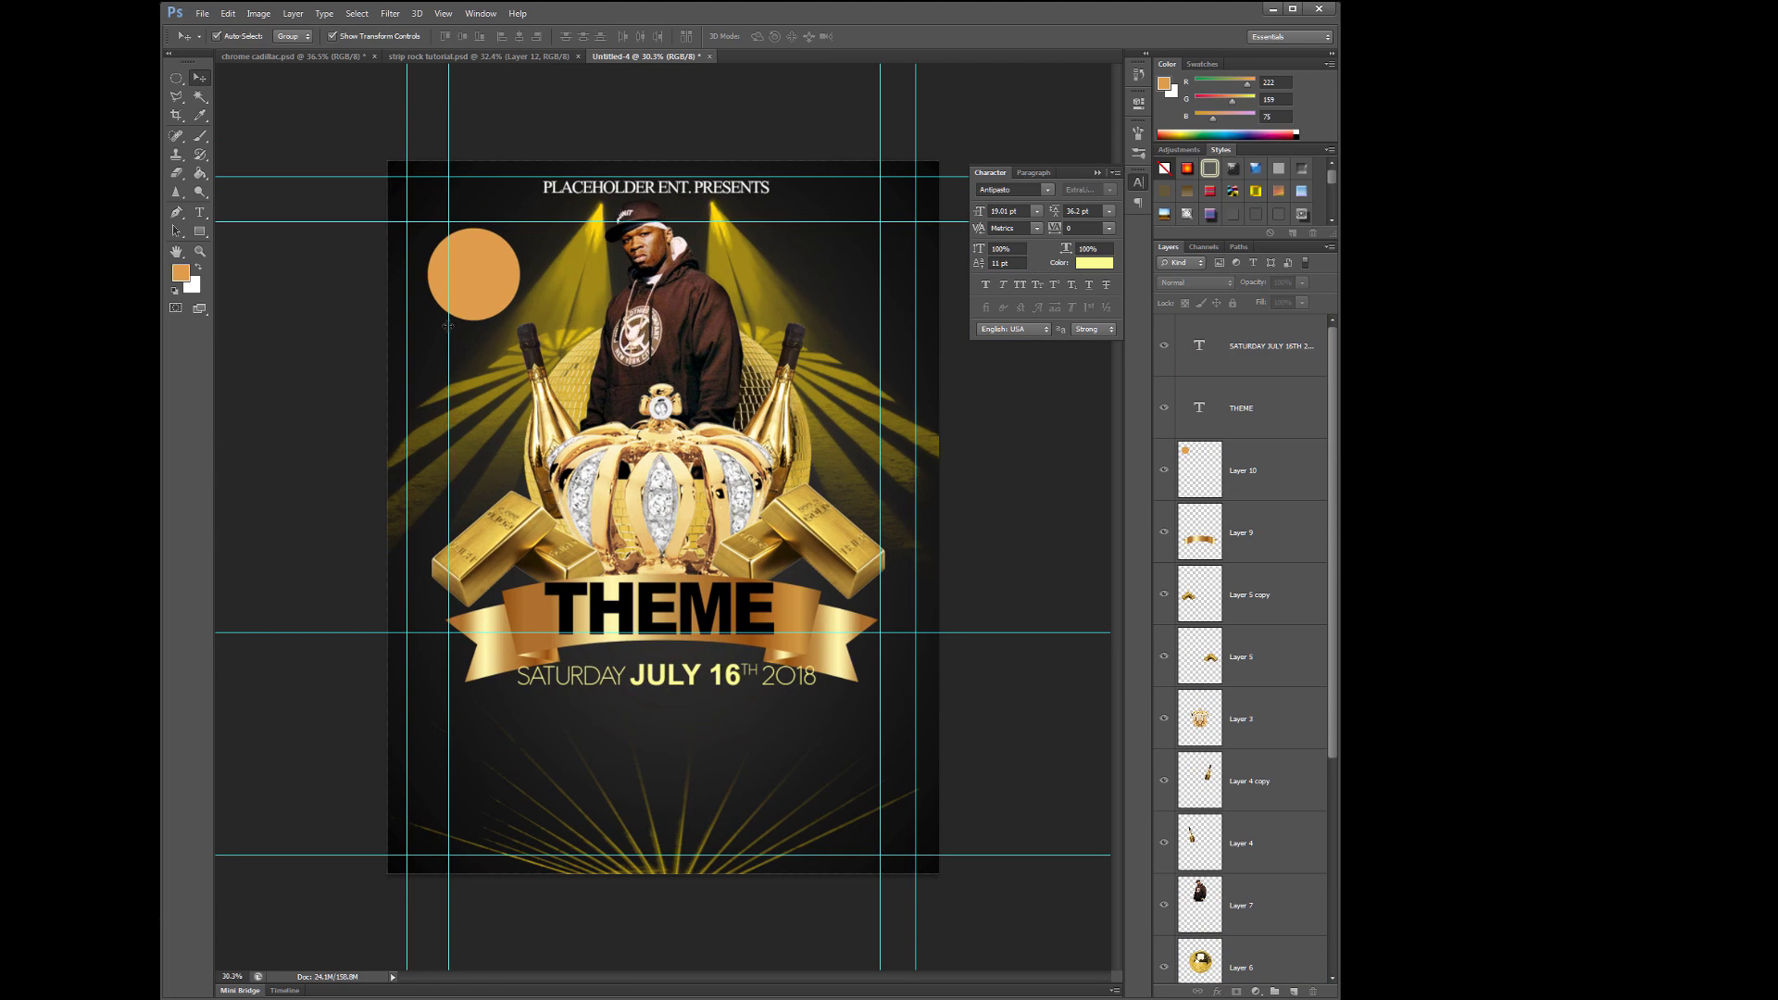
# - Move the top guide upward and drag a horizontal guide off the flyer
pyautogui.moveTo(459, 175); pyautogui.dragTo(459, 120)
pyautogui.doubleClick(463, 221)
pyautogui.click(1375, 227)
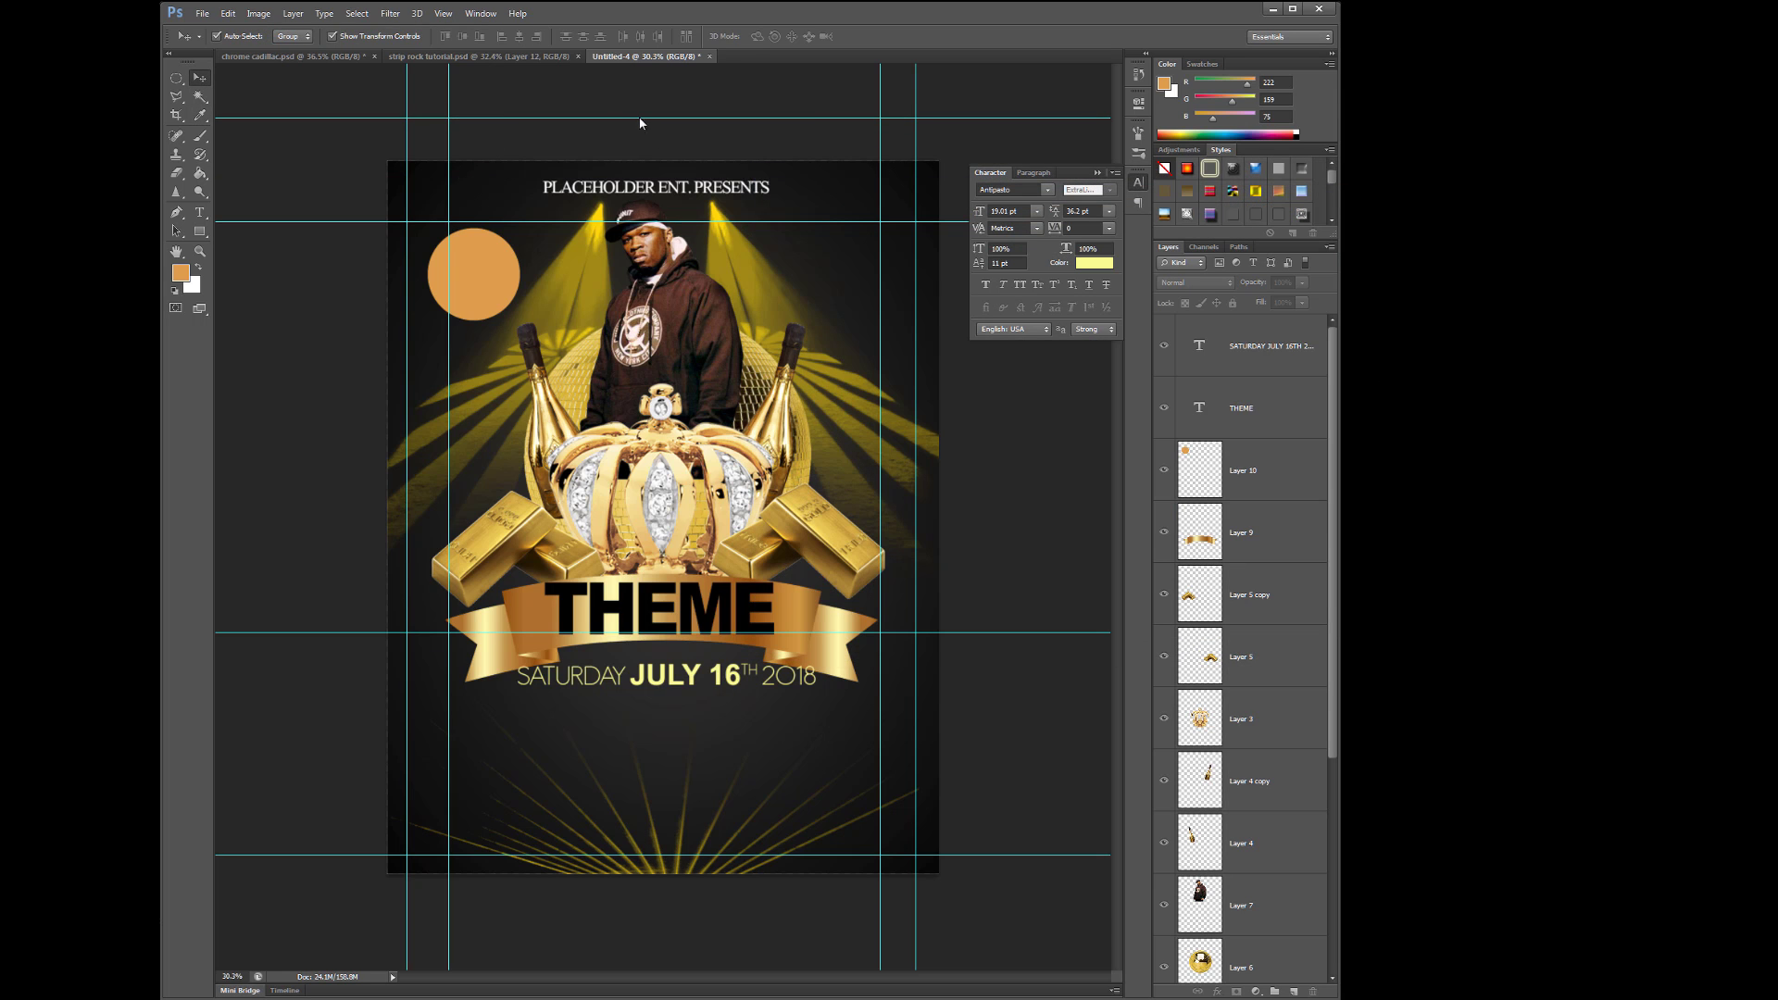
pyautogui.rightClick(640, 120)
pyautogui.click(614, 121)
pyautogui.moveTo(614, 119); pyautogui.dragTo(614, 57)
# - Drag the remaining horizontal and vertical guides off the canvas until none are left
pyautogui.moveTo(794, 632); pyautogui.dragTo(794, 982)
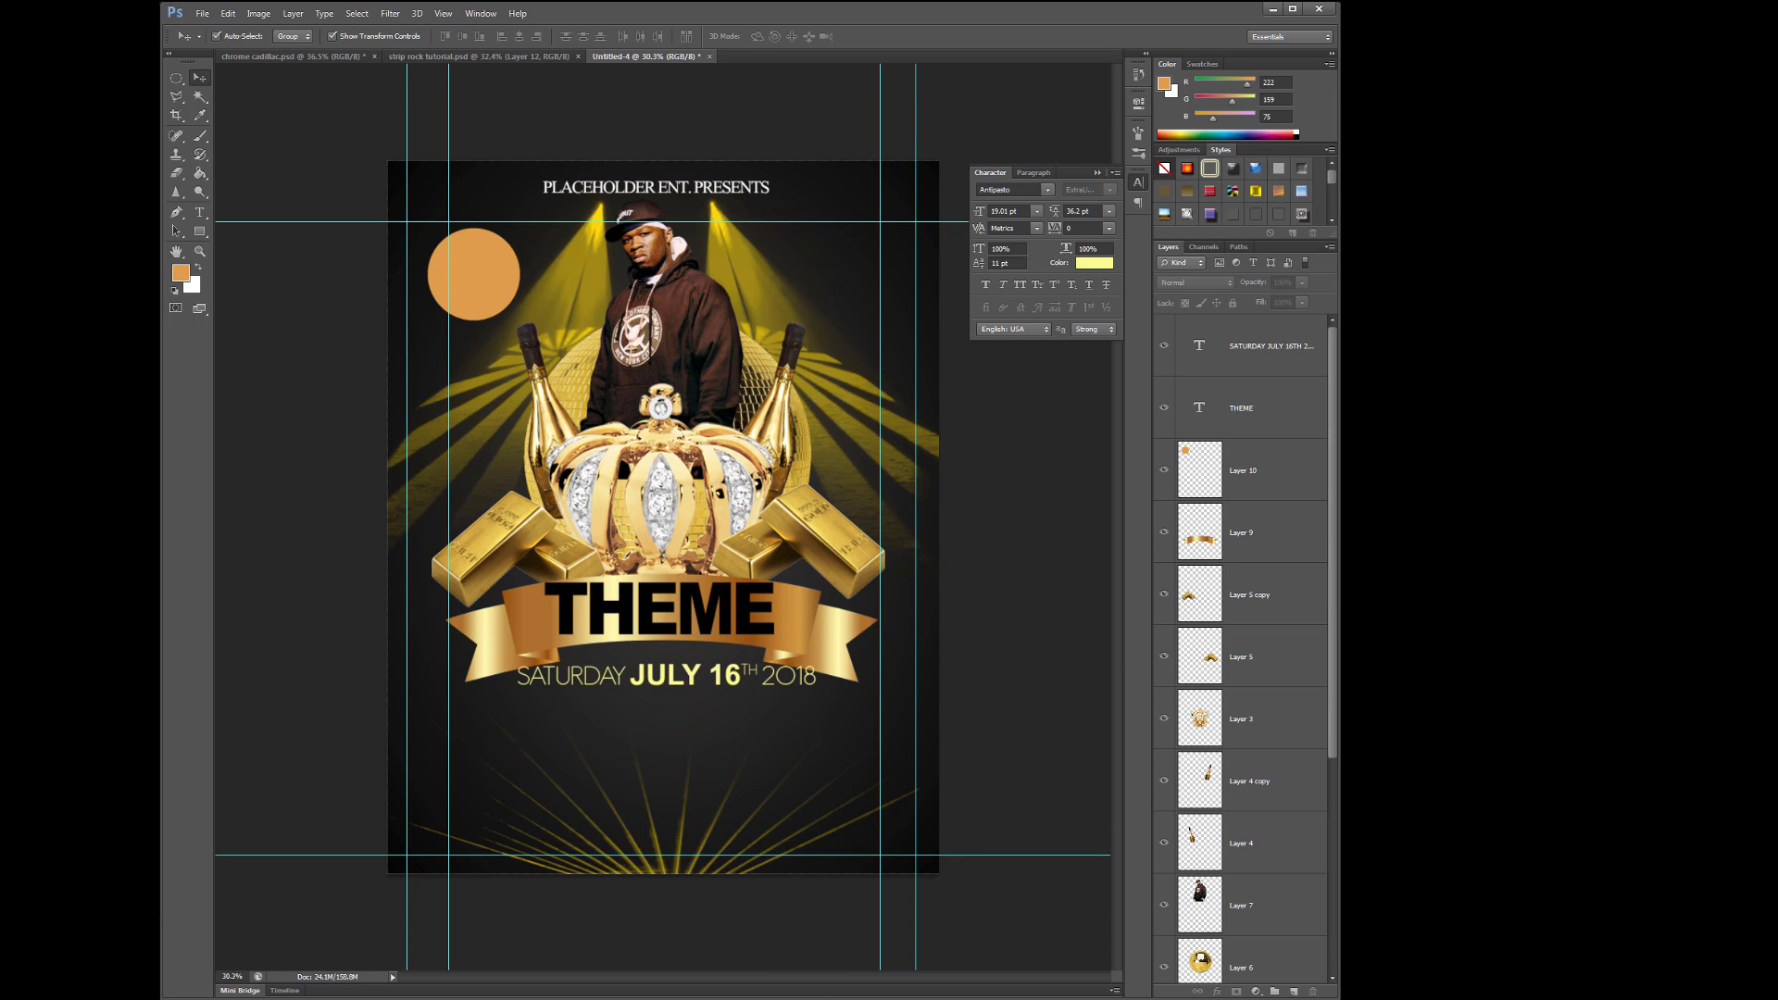
pyautogui.moveTo(766, 854); pyautogui.dragTo(767, 981)
pyautogui.moveTo(879, 870); pyautogui.dragTo(1116, 870)
pyautogui.moveTo(449, 768); pyautogui.dragTo(222, 765)
pyautogui.moveTo(412, 833); pyautogui.dragTo(222, 833)
pyautogui.moveTo(523, 223); pyautogui.dragTo(523, 58)
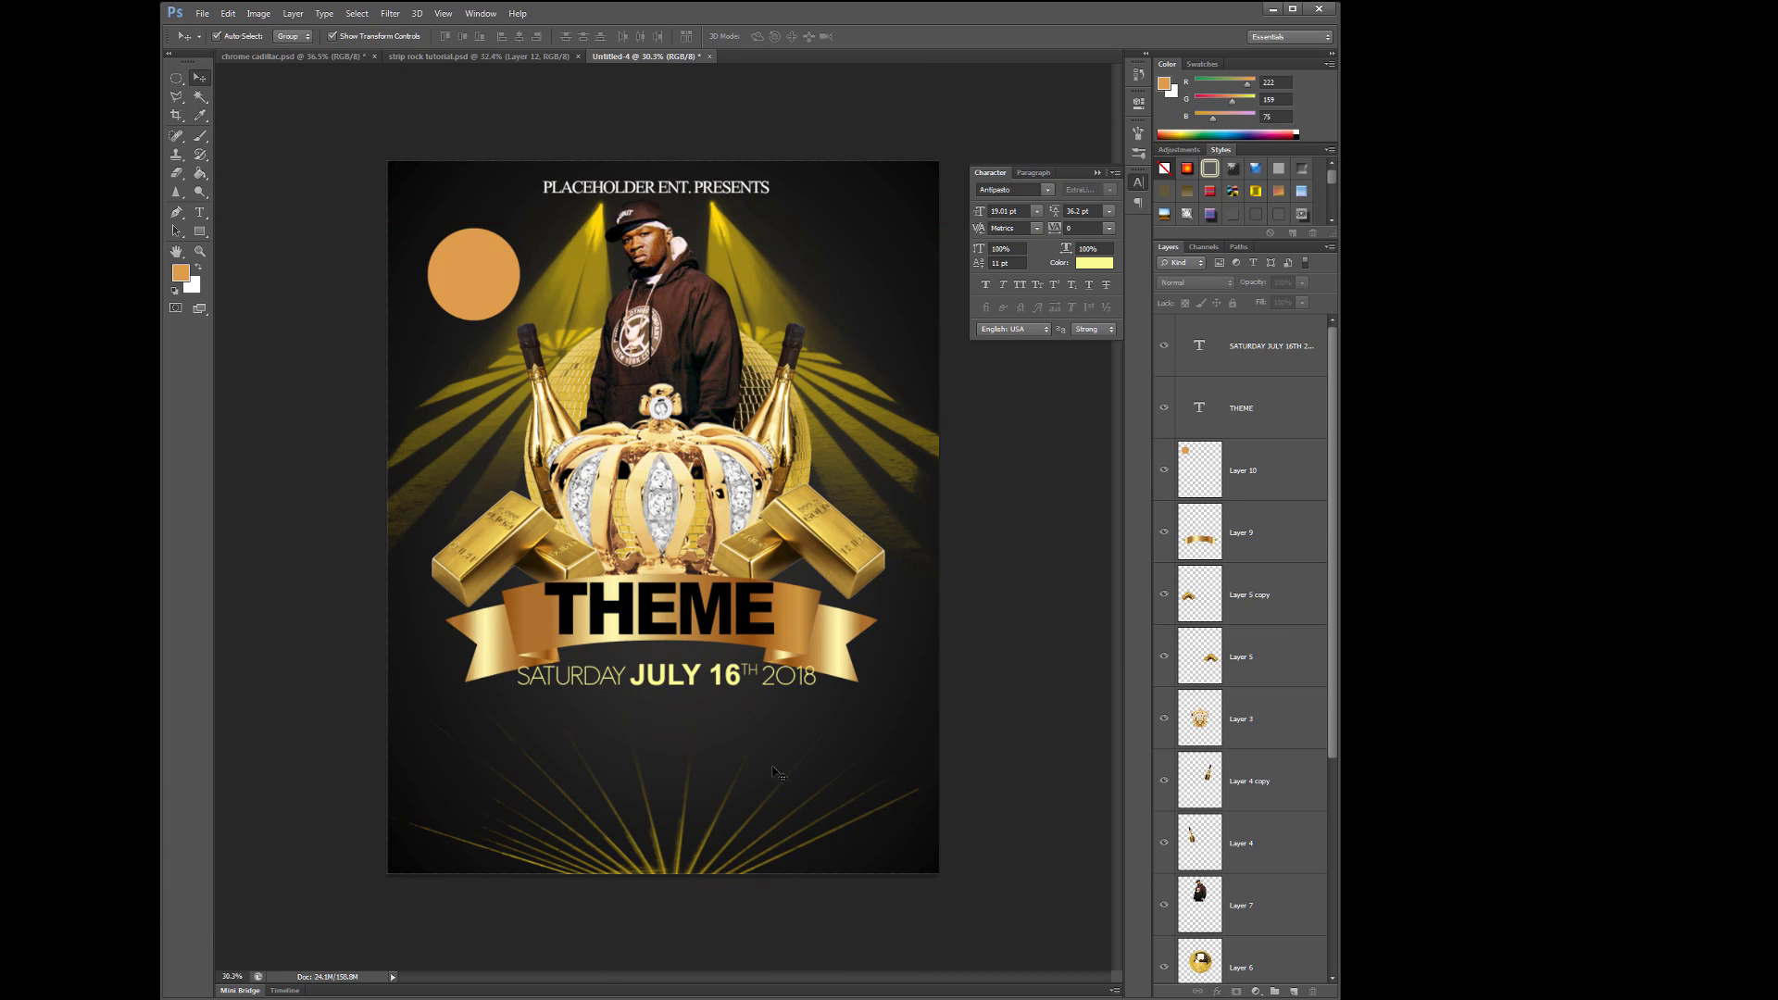
pyautogui.click(695, 676)
pyautogui.click(808, 622)
# - Add the line 'SPECIAL GUEST: DJ FLEX | DEJ LOAF | FAT JOE | RUPAUL' centred under the date
pyautogui.keyDown('shift'); pyautogui.click(794, 631); pyautogui.keyUp('shift')
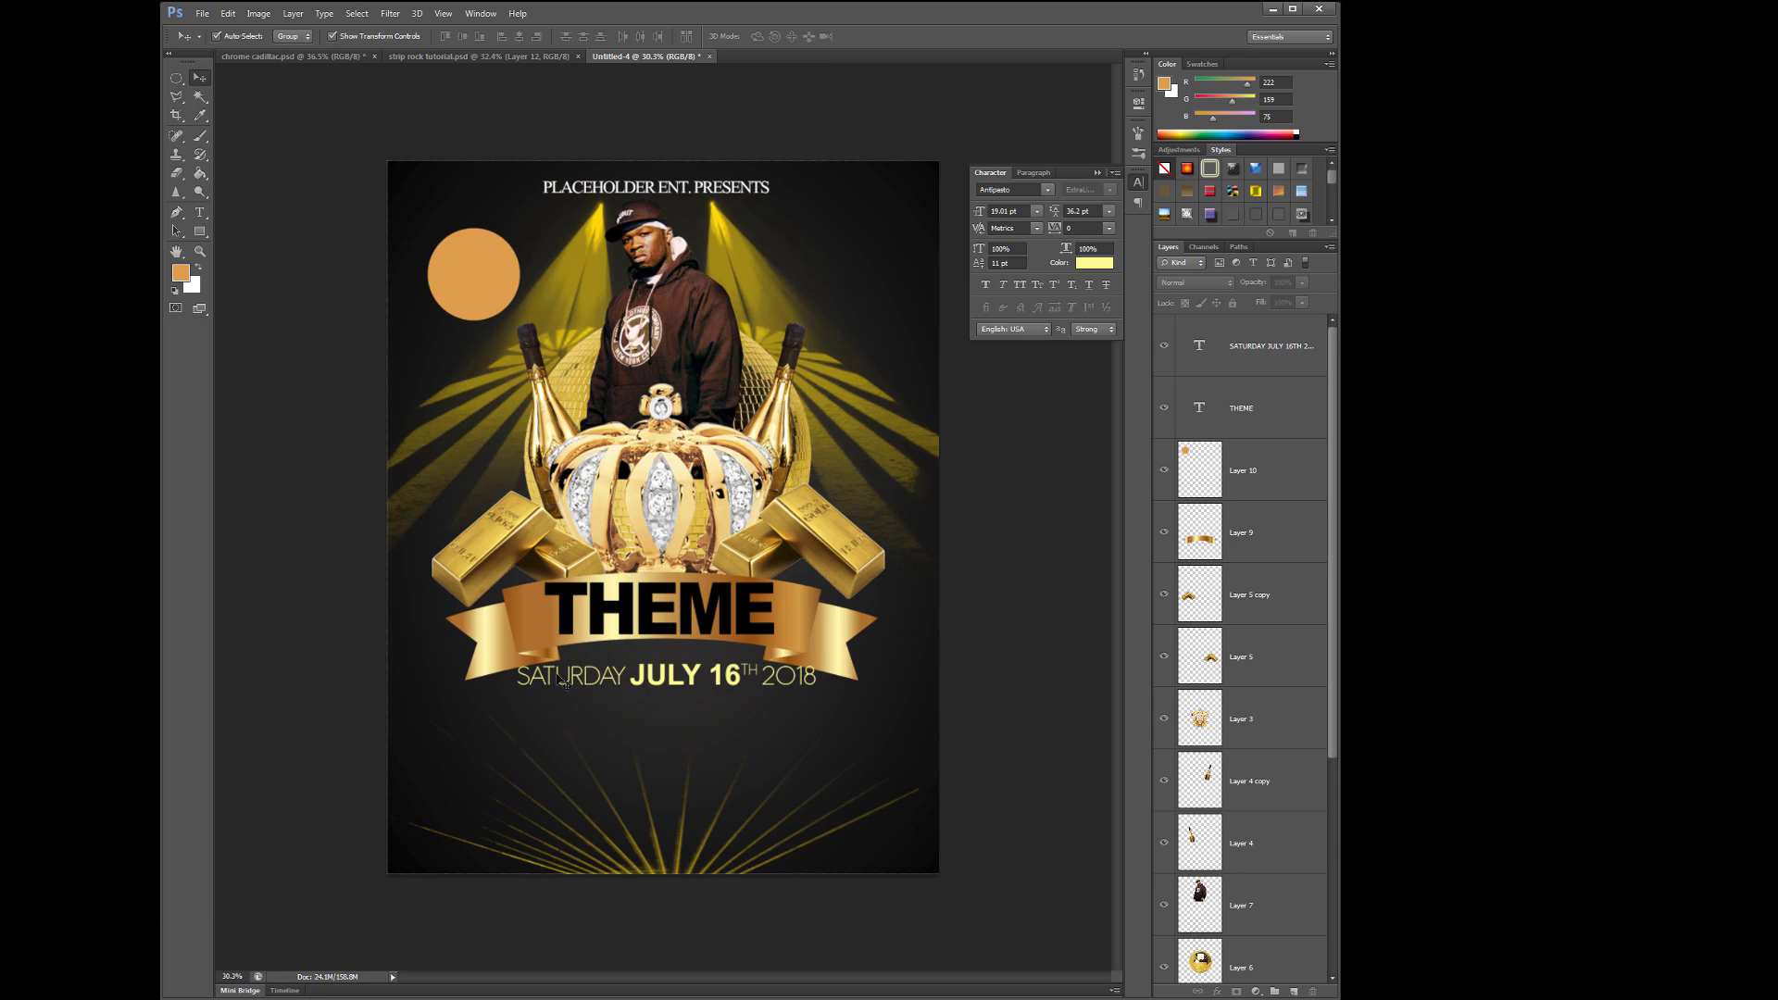
pyautogui.click(781, 686)
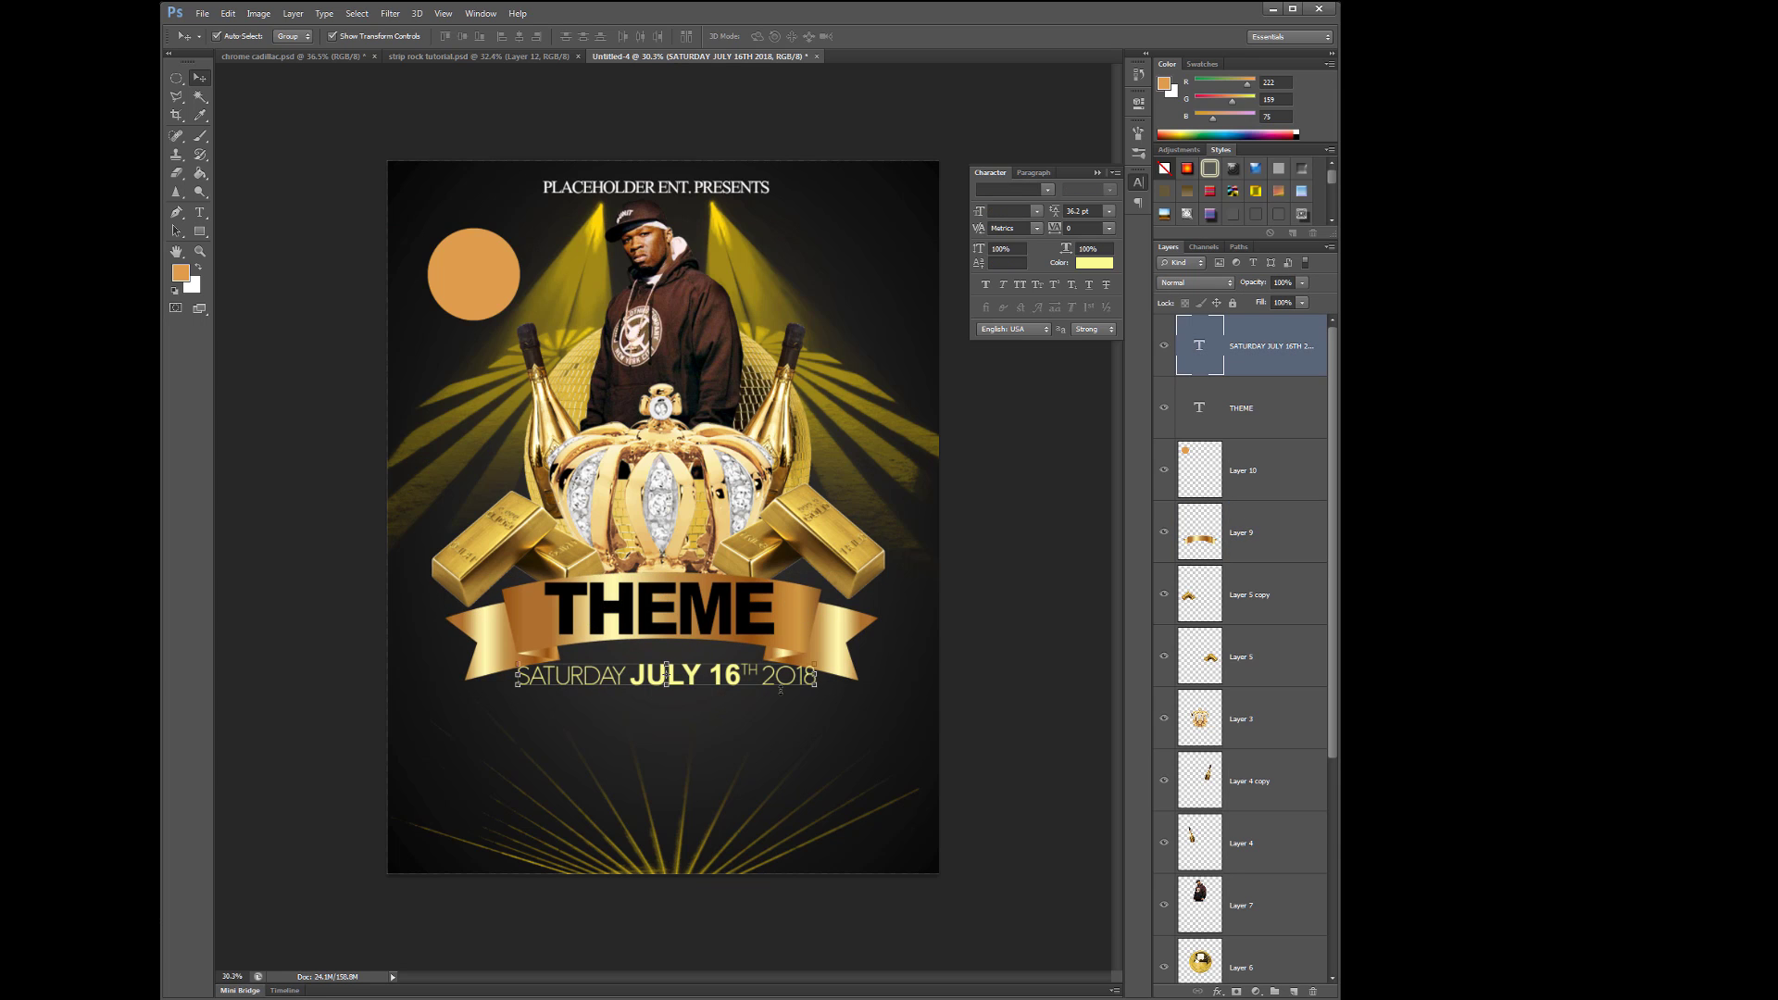
pyautogui.press('t')
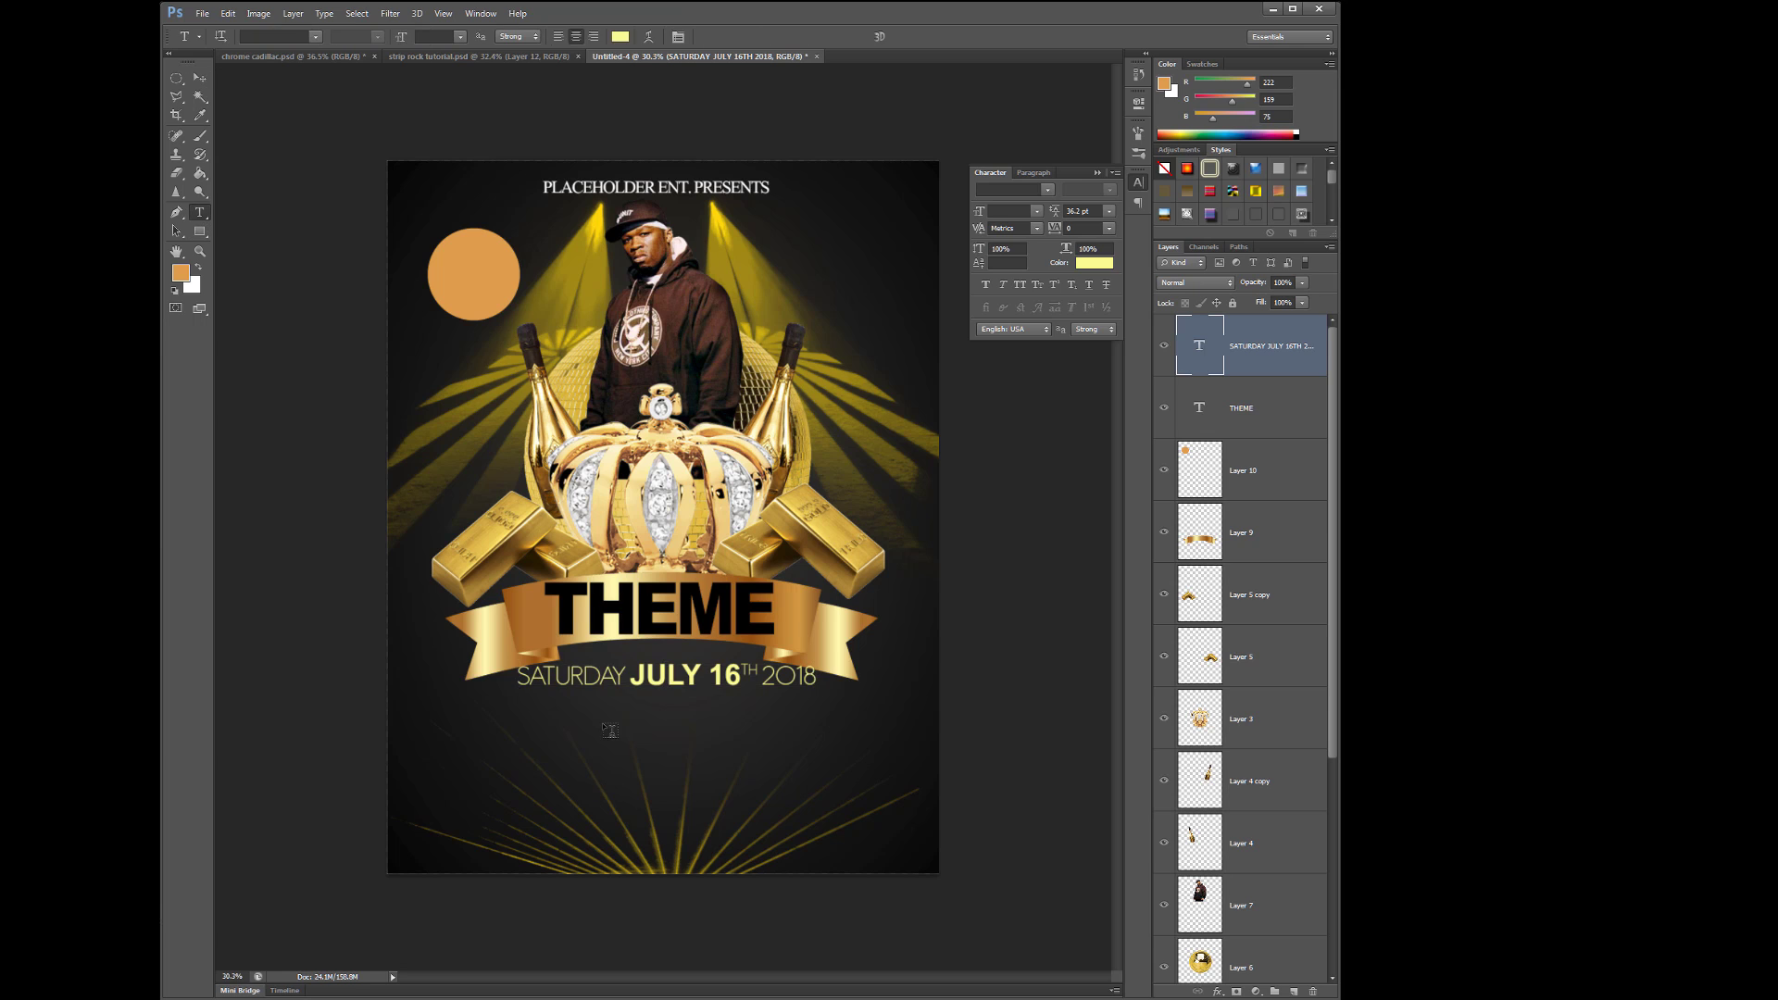
pyautogui.click(567, 719)
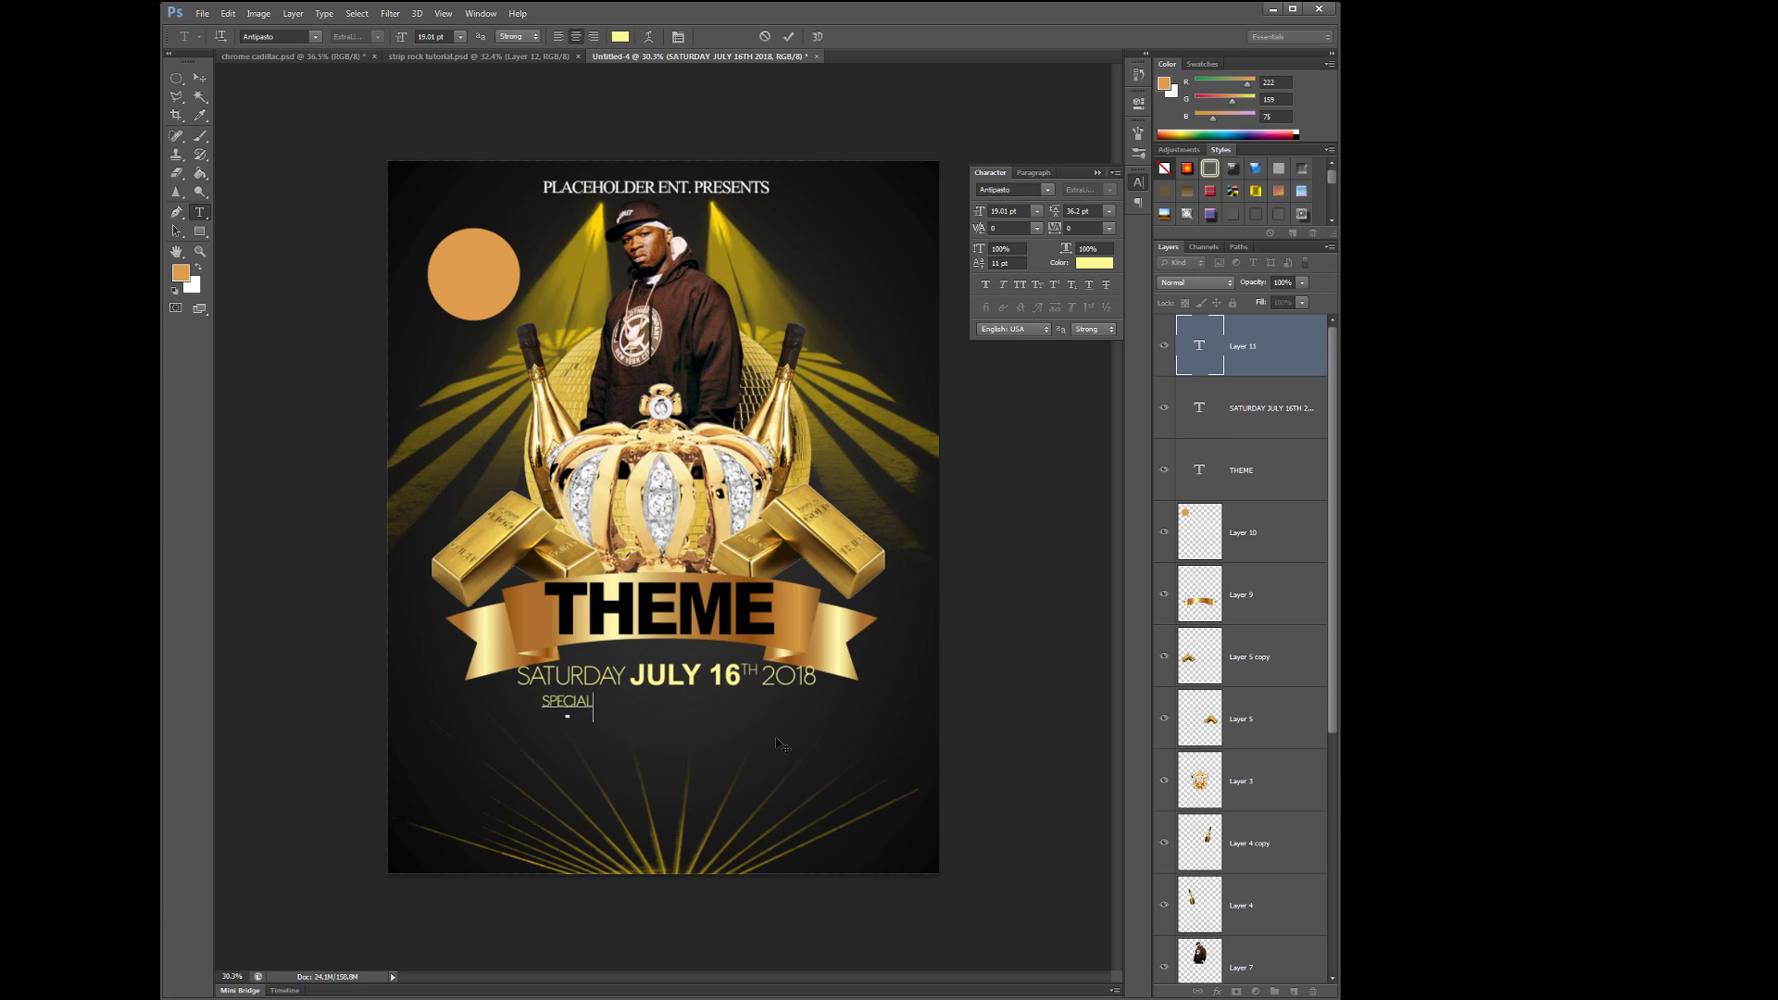
pyautogui.write('SPECIAL GUEST: DJ FLEX | DEJ LOAF | F')
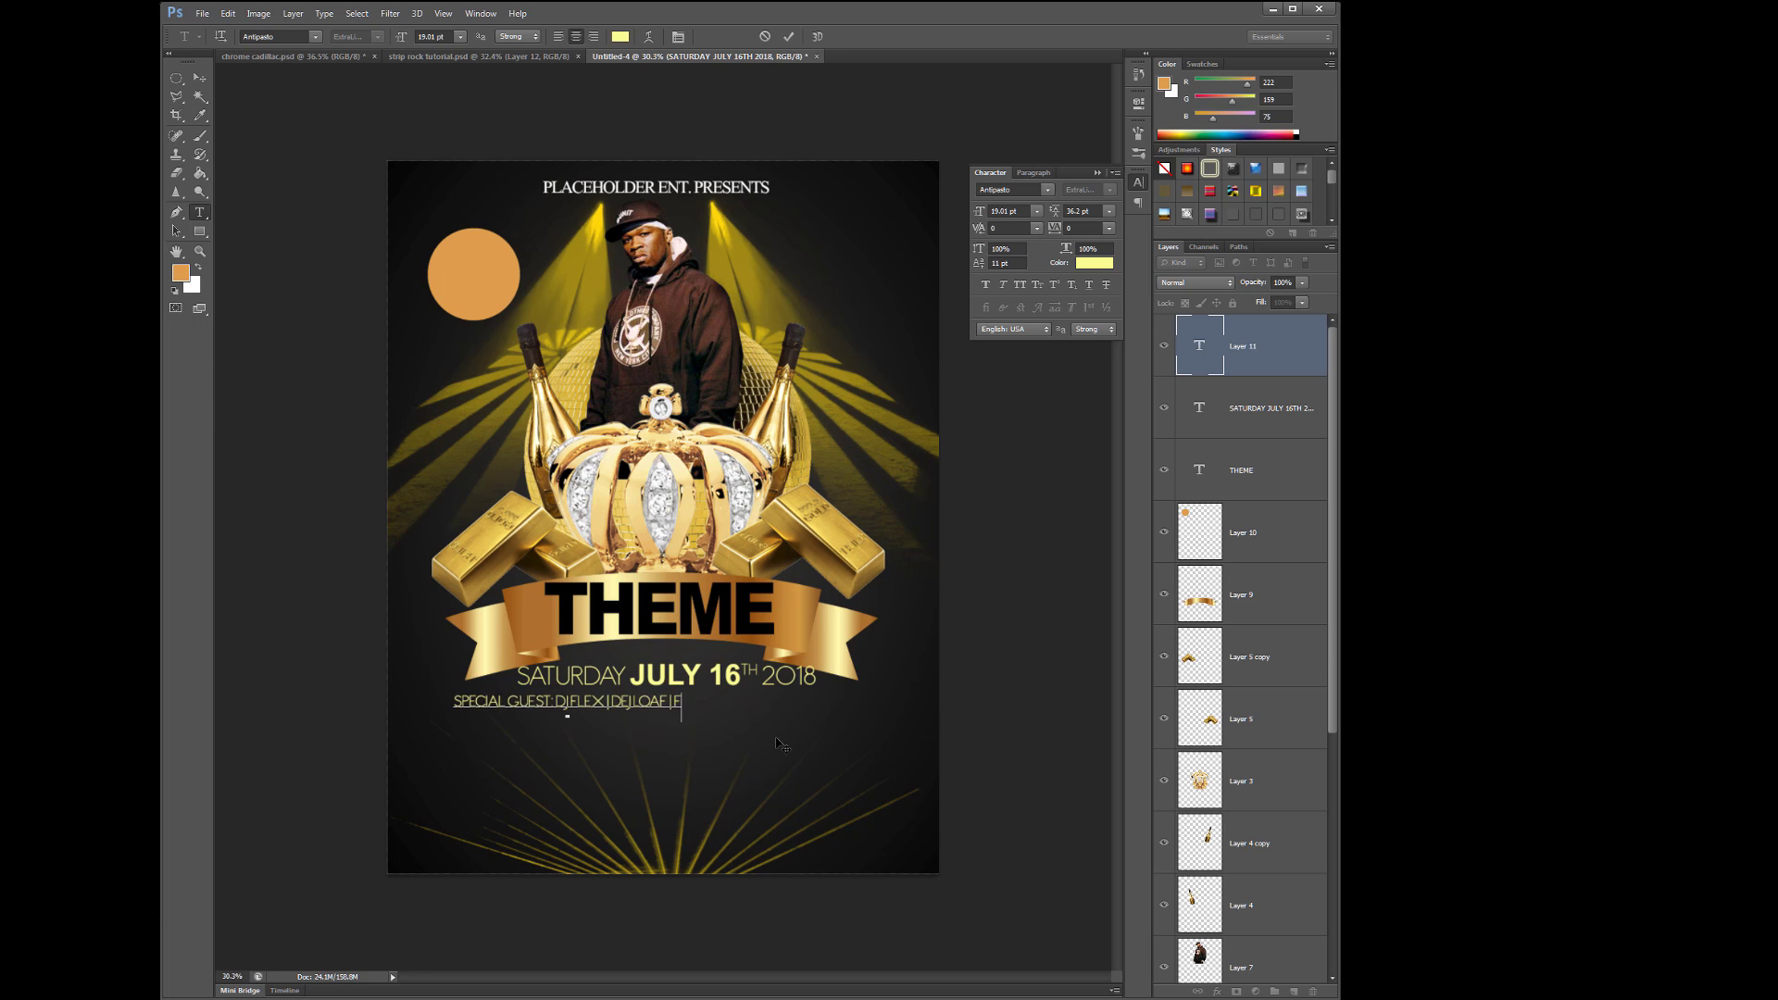
pyautogui.write('AT JOE | RUPAUL')
pyautogui.hotkey('ctrl', 'Return')
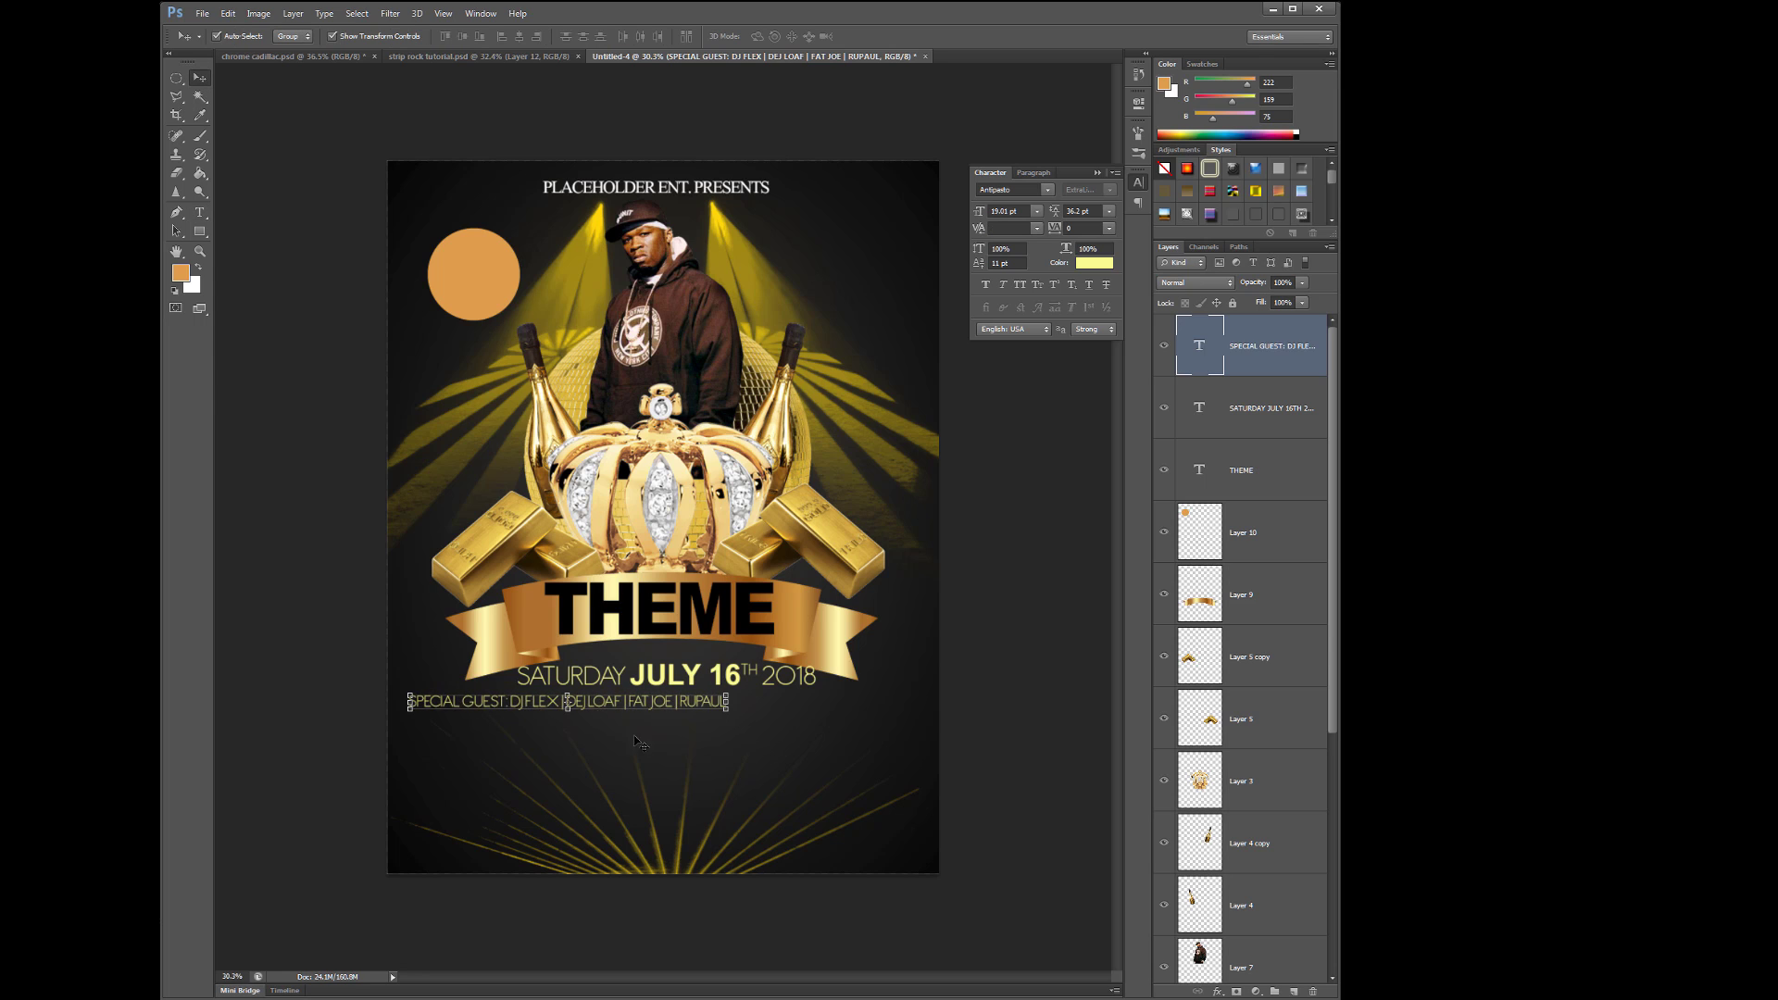
pyautogui.press('v')
pyautogui.moveTo(644, 713); pyautogui.dragTo(750, 720)
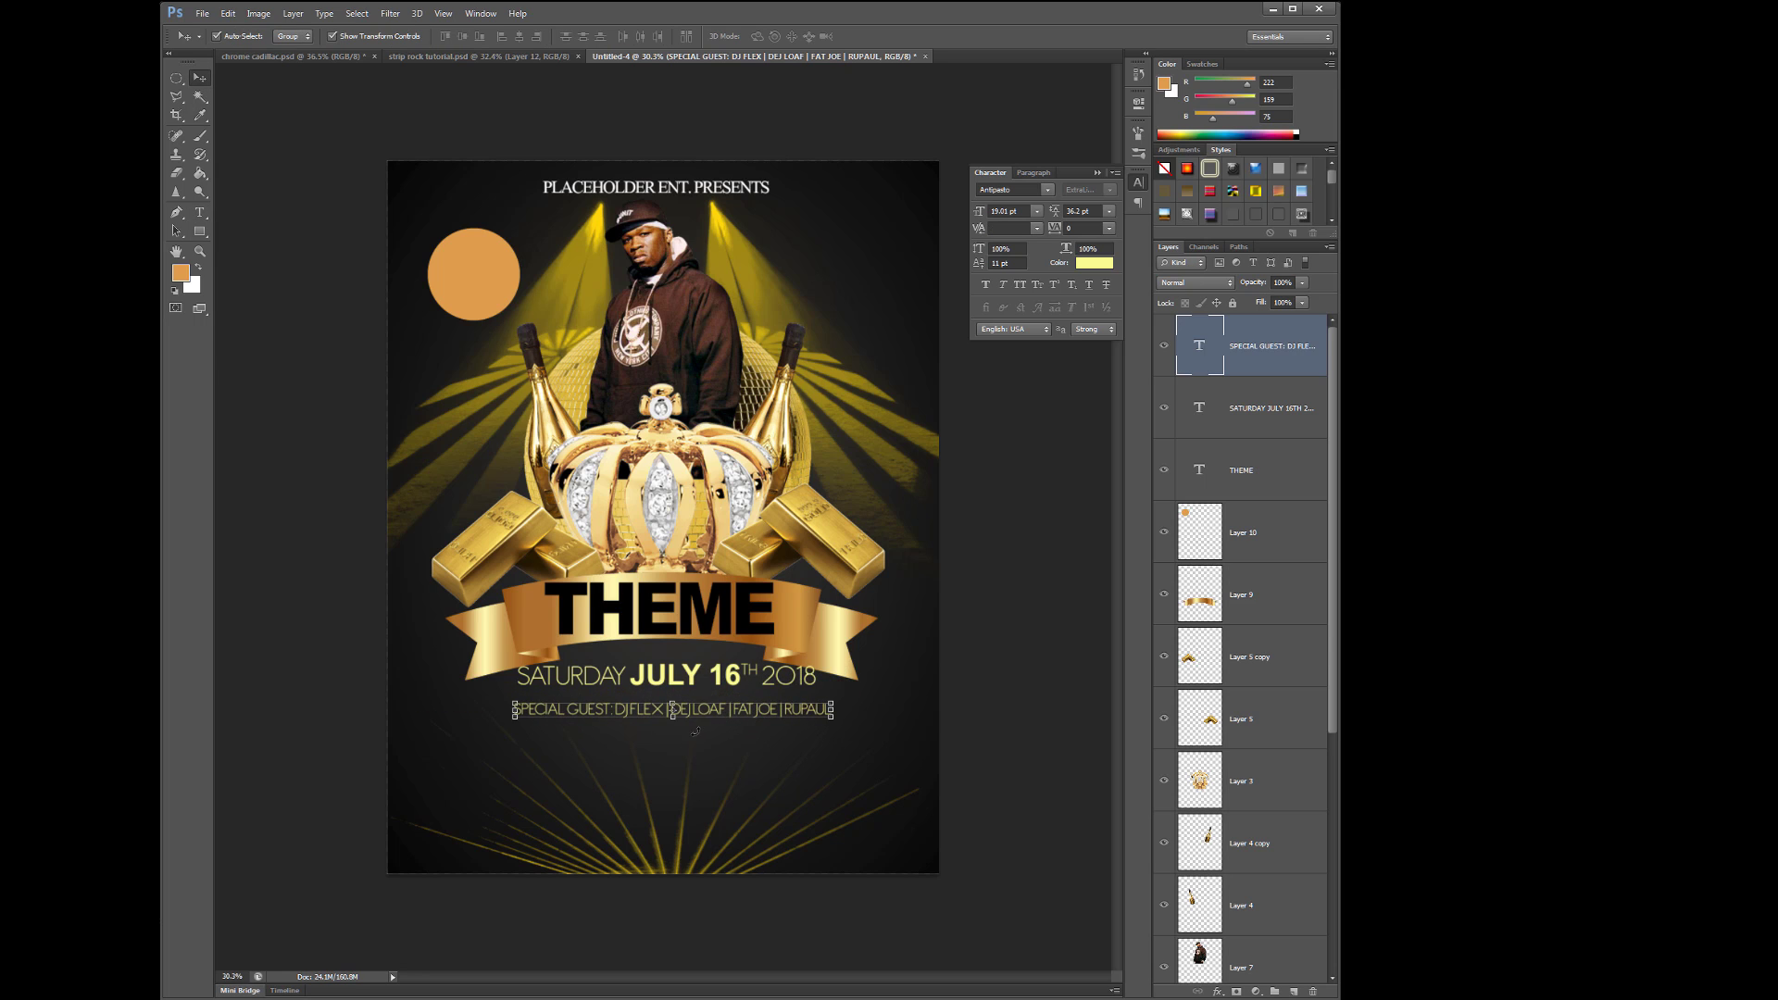
# - Break the text after SPECIAL GUEST: so the guest names sit on their own line
pyautogui.press('t')
pyautogui.click(685, 727)
pyautogui.press('Return')
pyautogui.hotkey('shift', 'End')
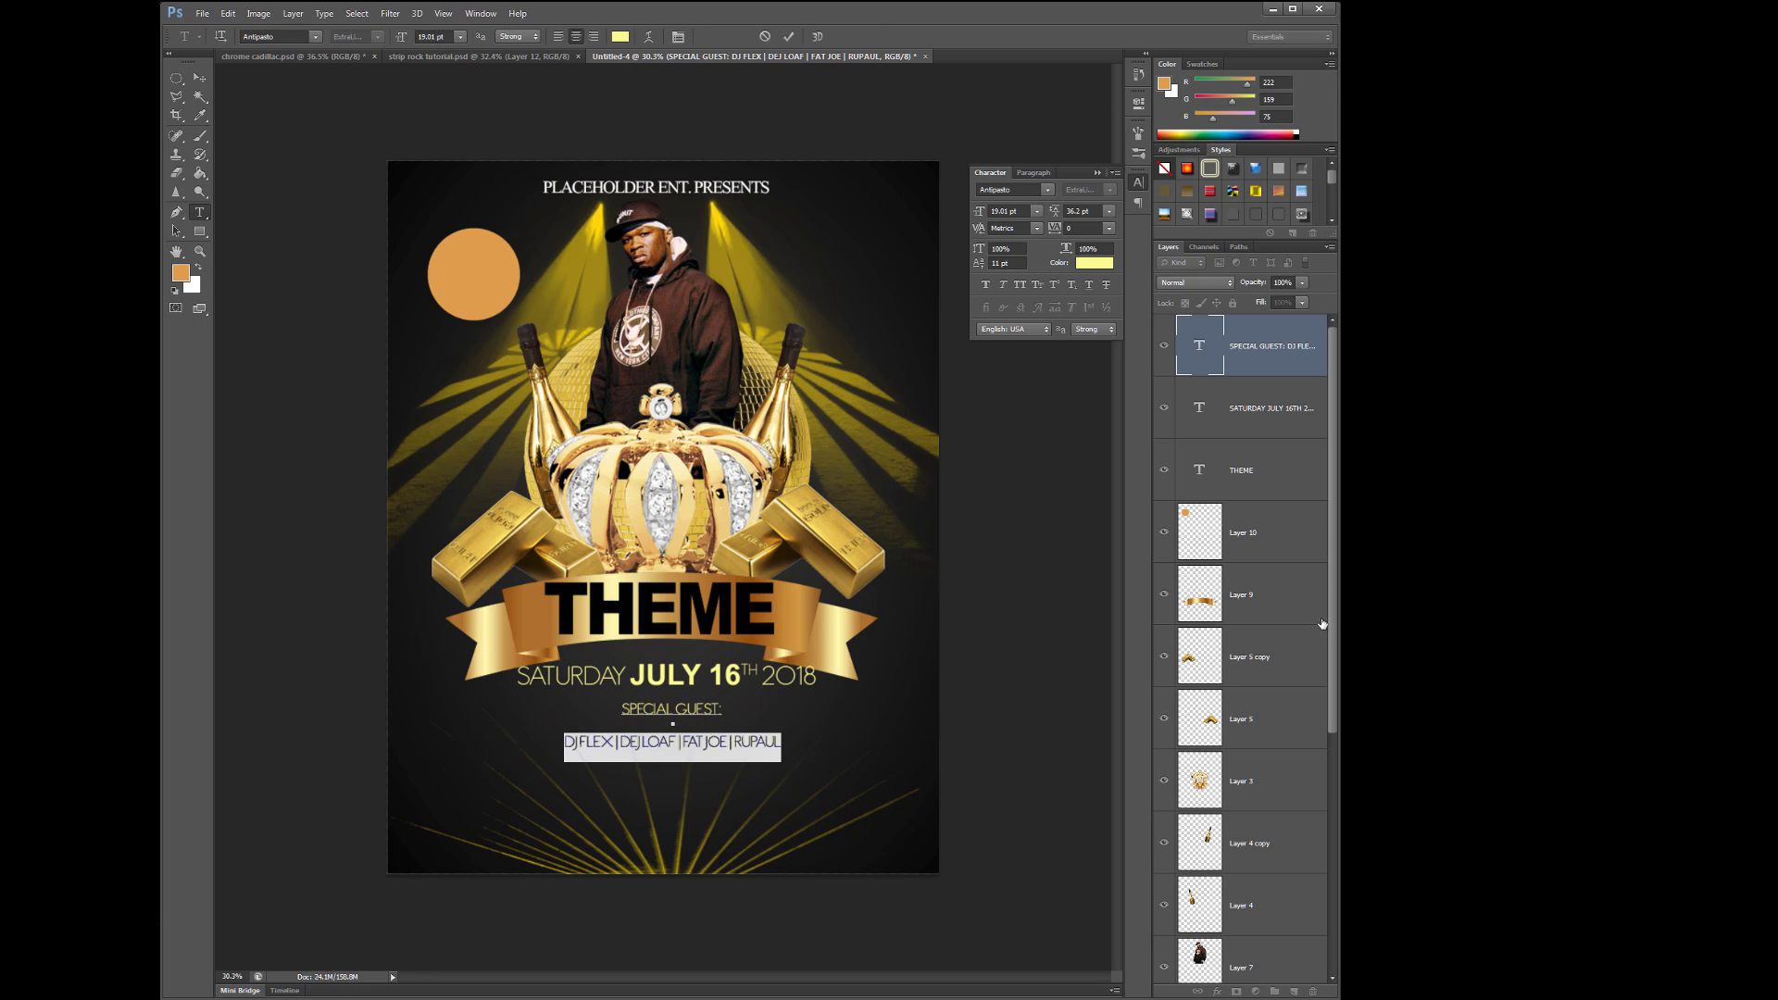
pyautogui.moveTo(1258, 390); pyautogui.dragTo(1293, 990)
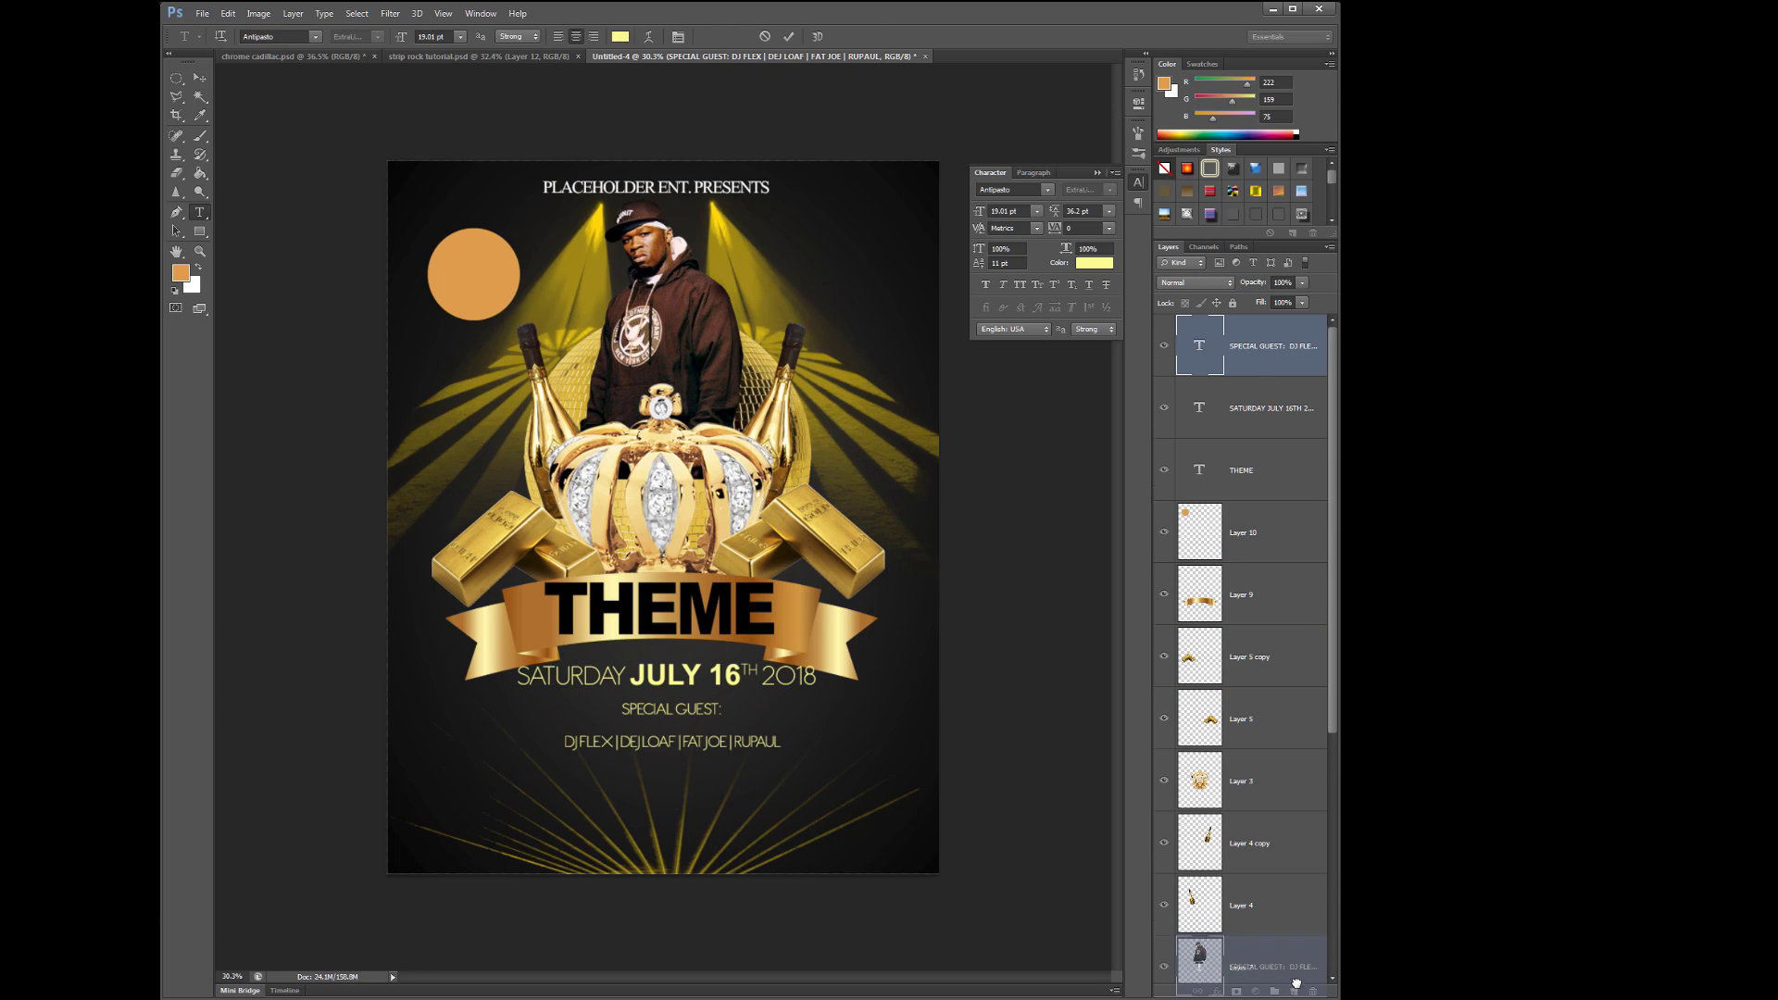
pyautogui.click(665, 768)
pyautogui.press('Escape')
pyautogui.hotkey('ctrl', 'z')
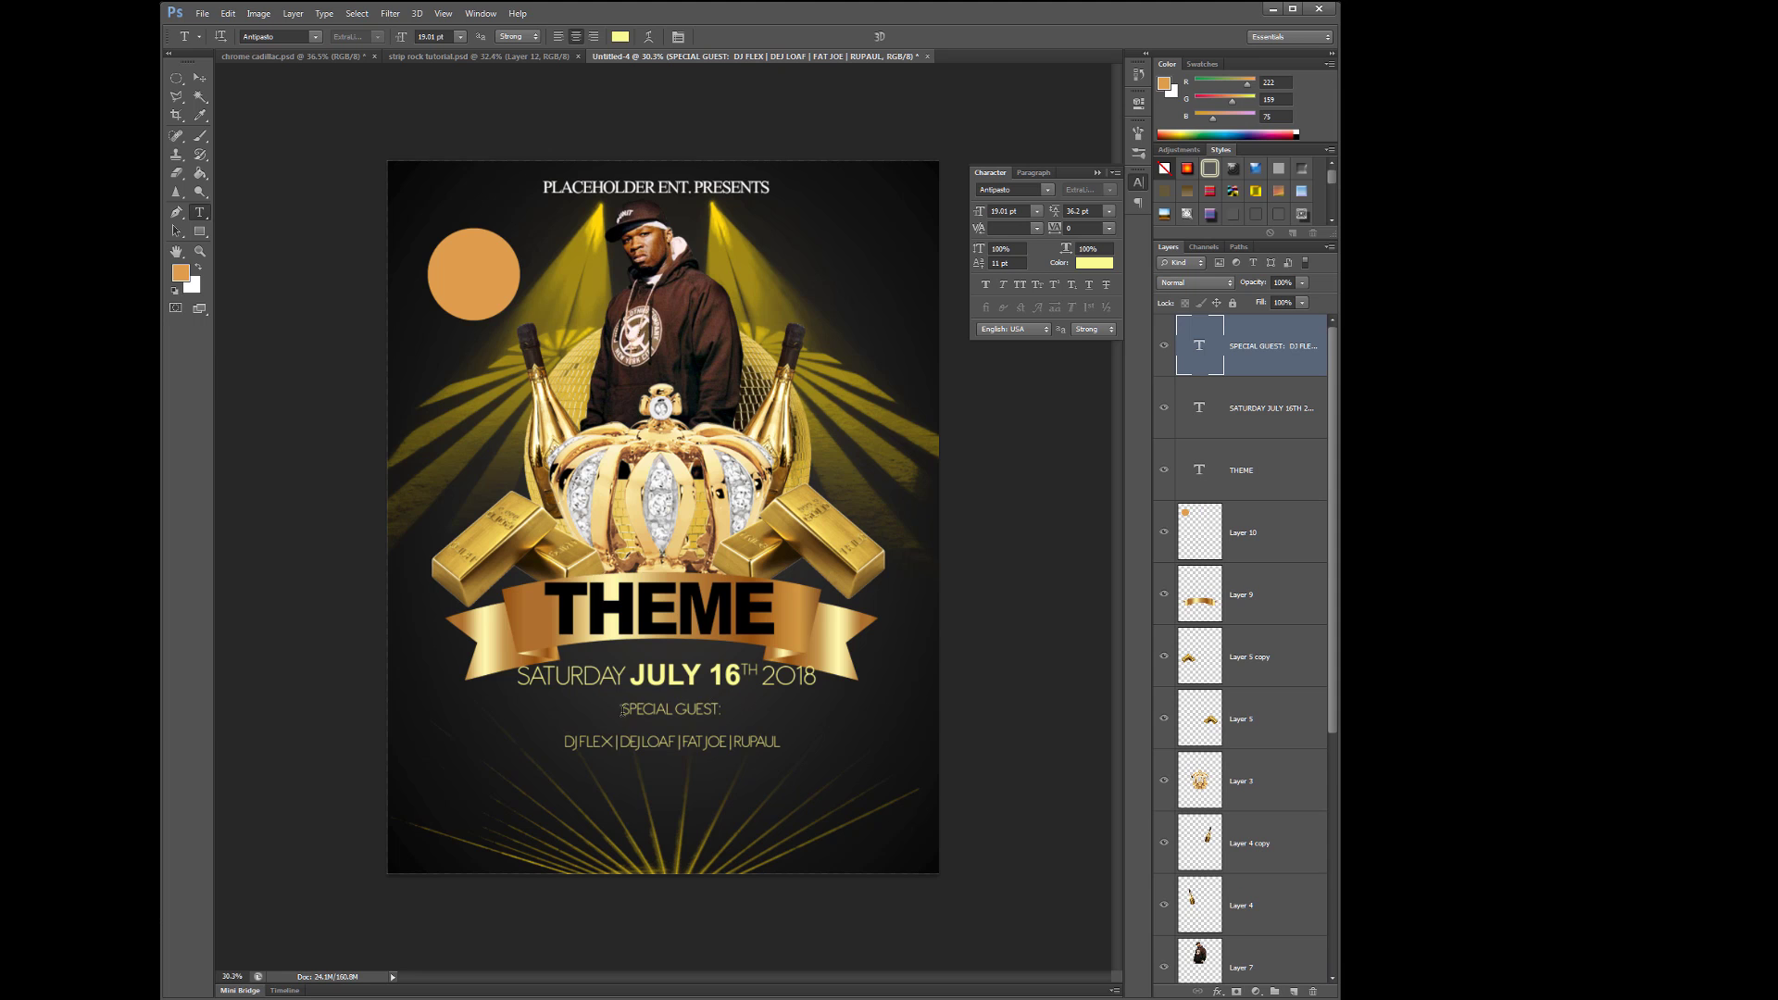
# - Commit the guest text and nudge it into position under the date
pyautogui.click(622, 709)
pyautogui.hotkey('ctrl', 'a')
pyautogui.hotkey('ctrl', 'Return')
pyautogui.press('v')
pyautogui.scroll(2, 681, 732)
pyautogui.moveTo(680, 751); pyautogui.dragTo(706, 760)
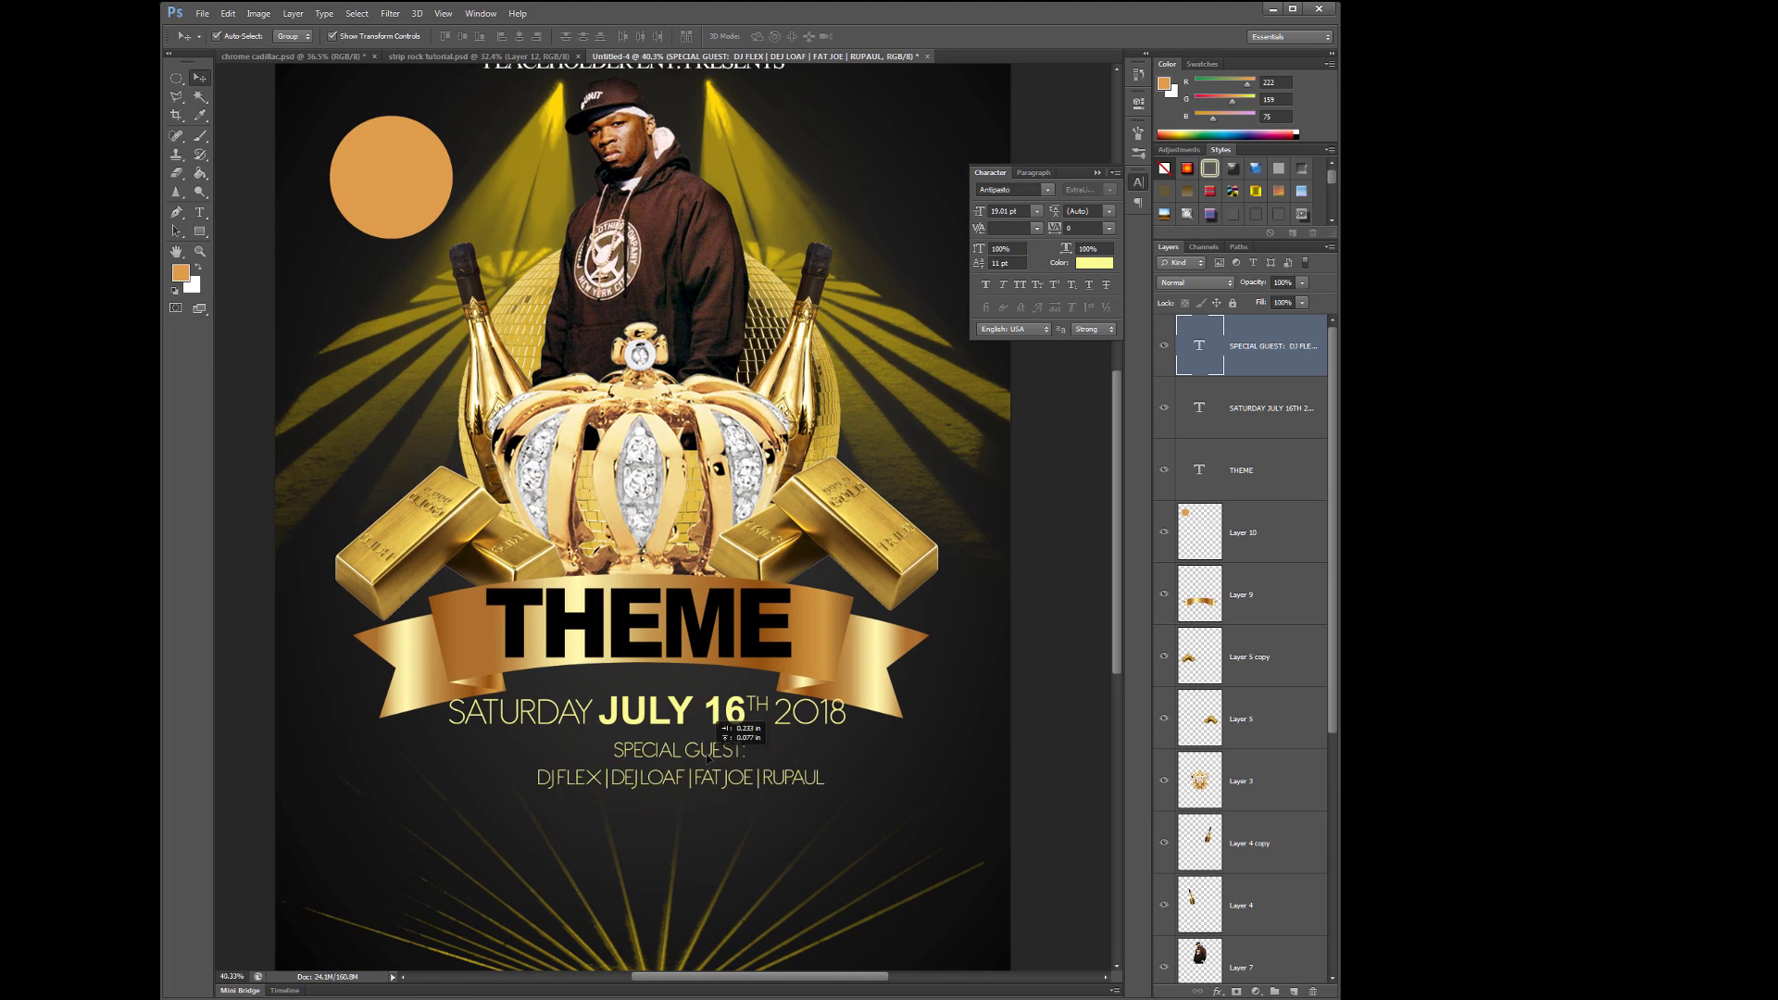
# - Colour all the guest text white and enlarge the guest names to 26 pt
pyautogui.press('t')
pyautogui.click(603, 746)
pyautogui.hotkey('ctrl', 'a')
pyautogui.click(620, 37)
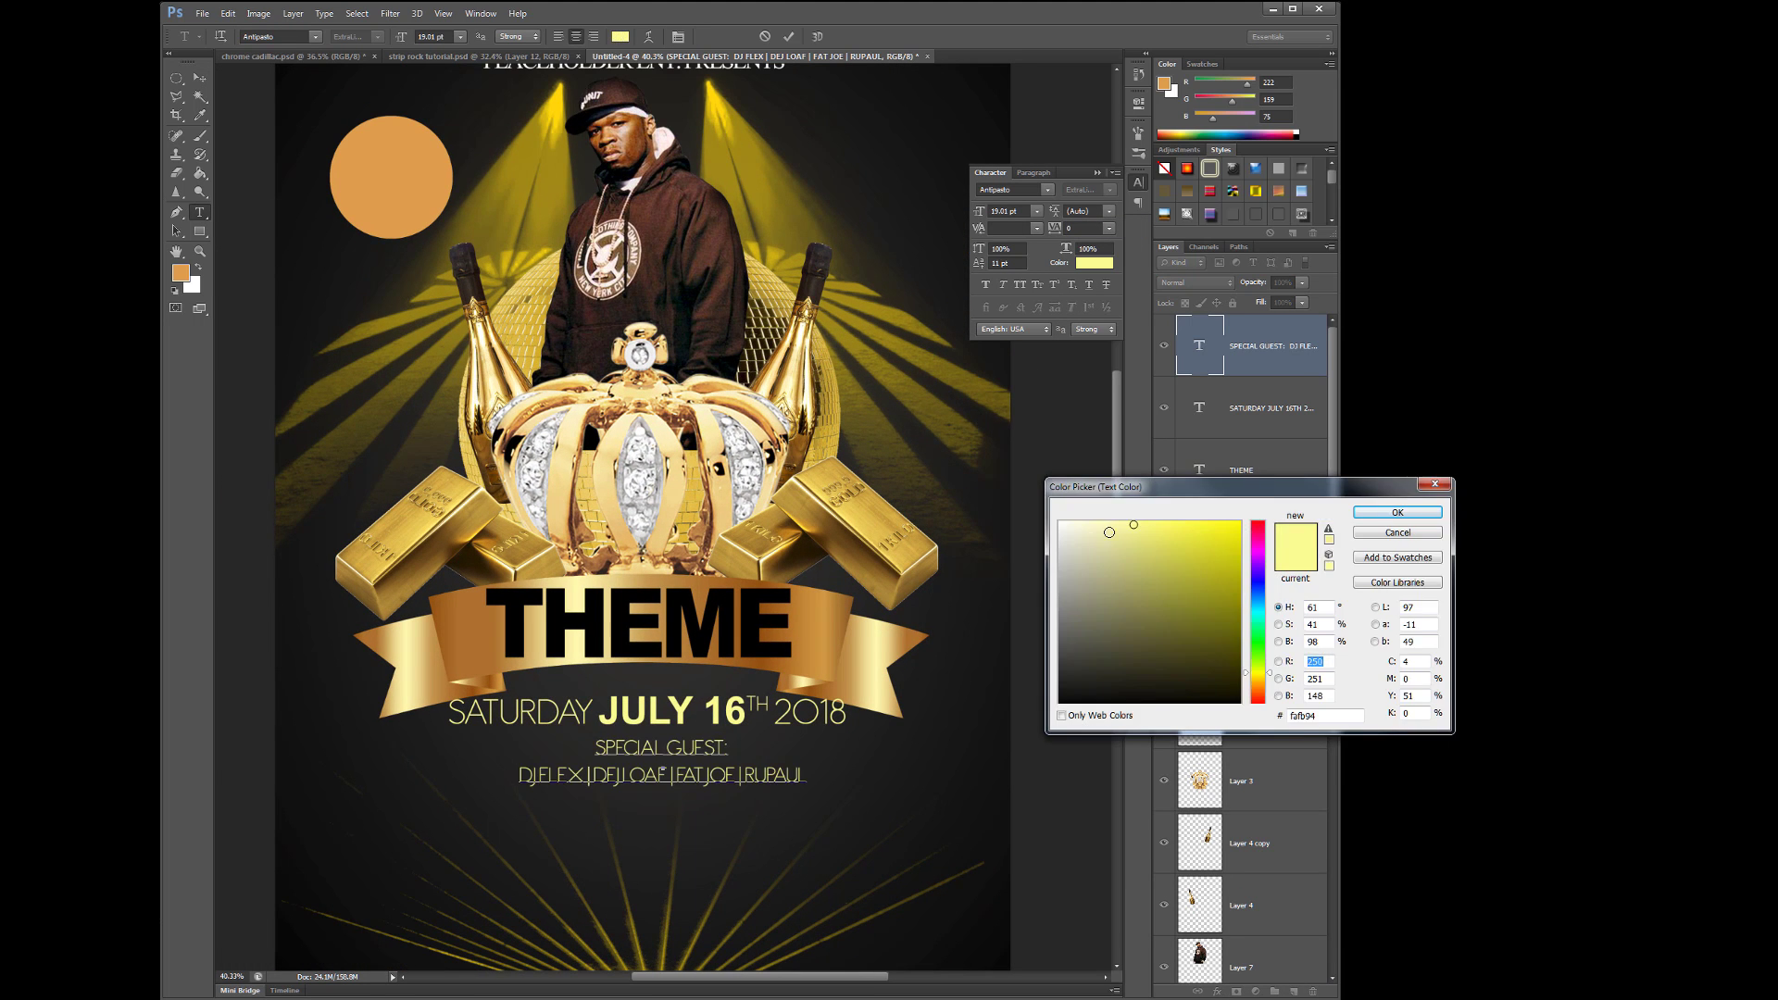
pyautogui.click(1061, 522)
pyautogui.press('Return')
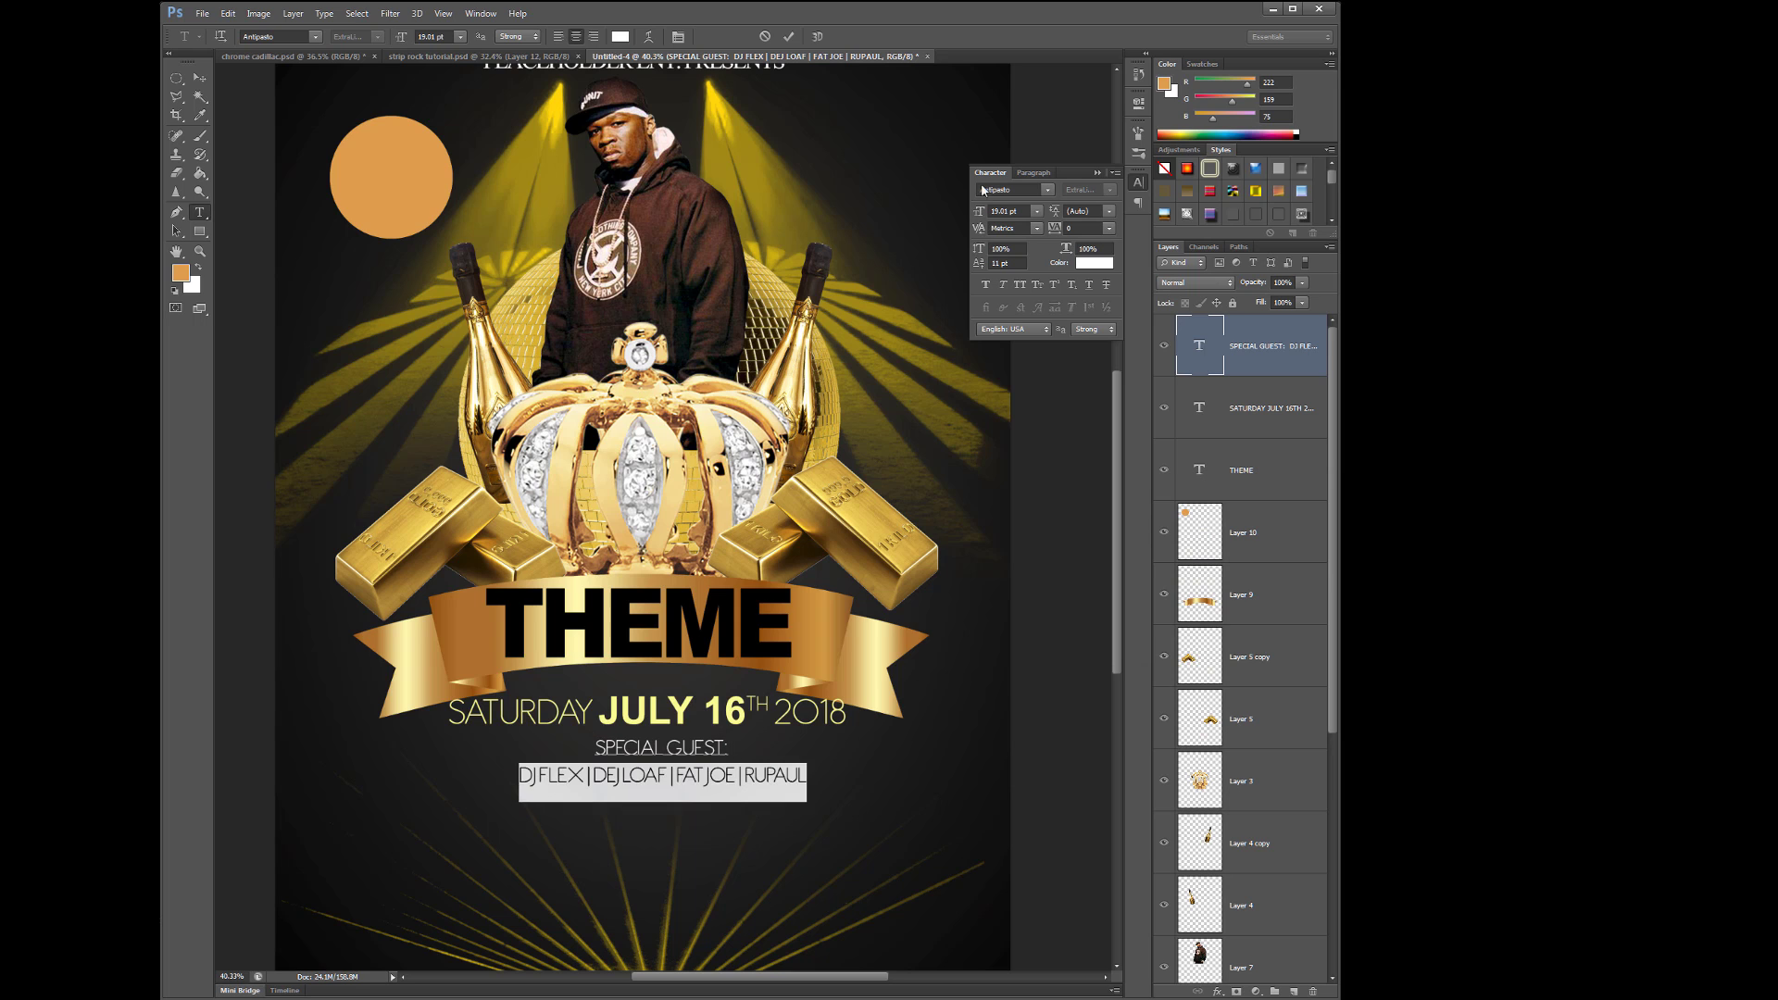
pyautogui.moveTo(979, 211); pyautogui.dragTo(988, 296)
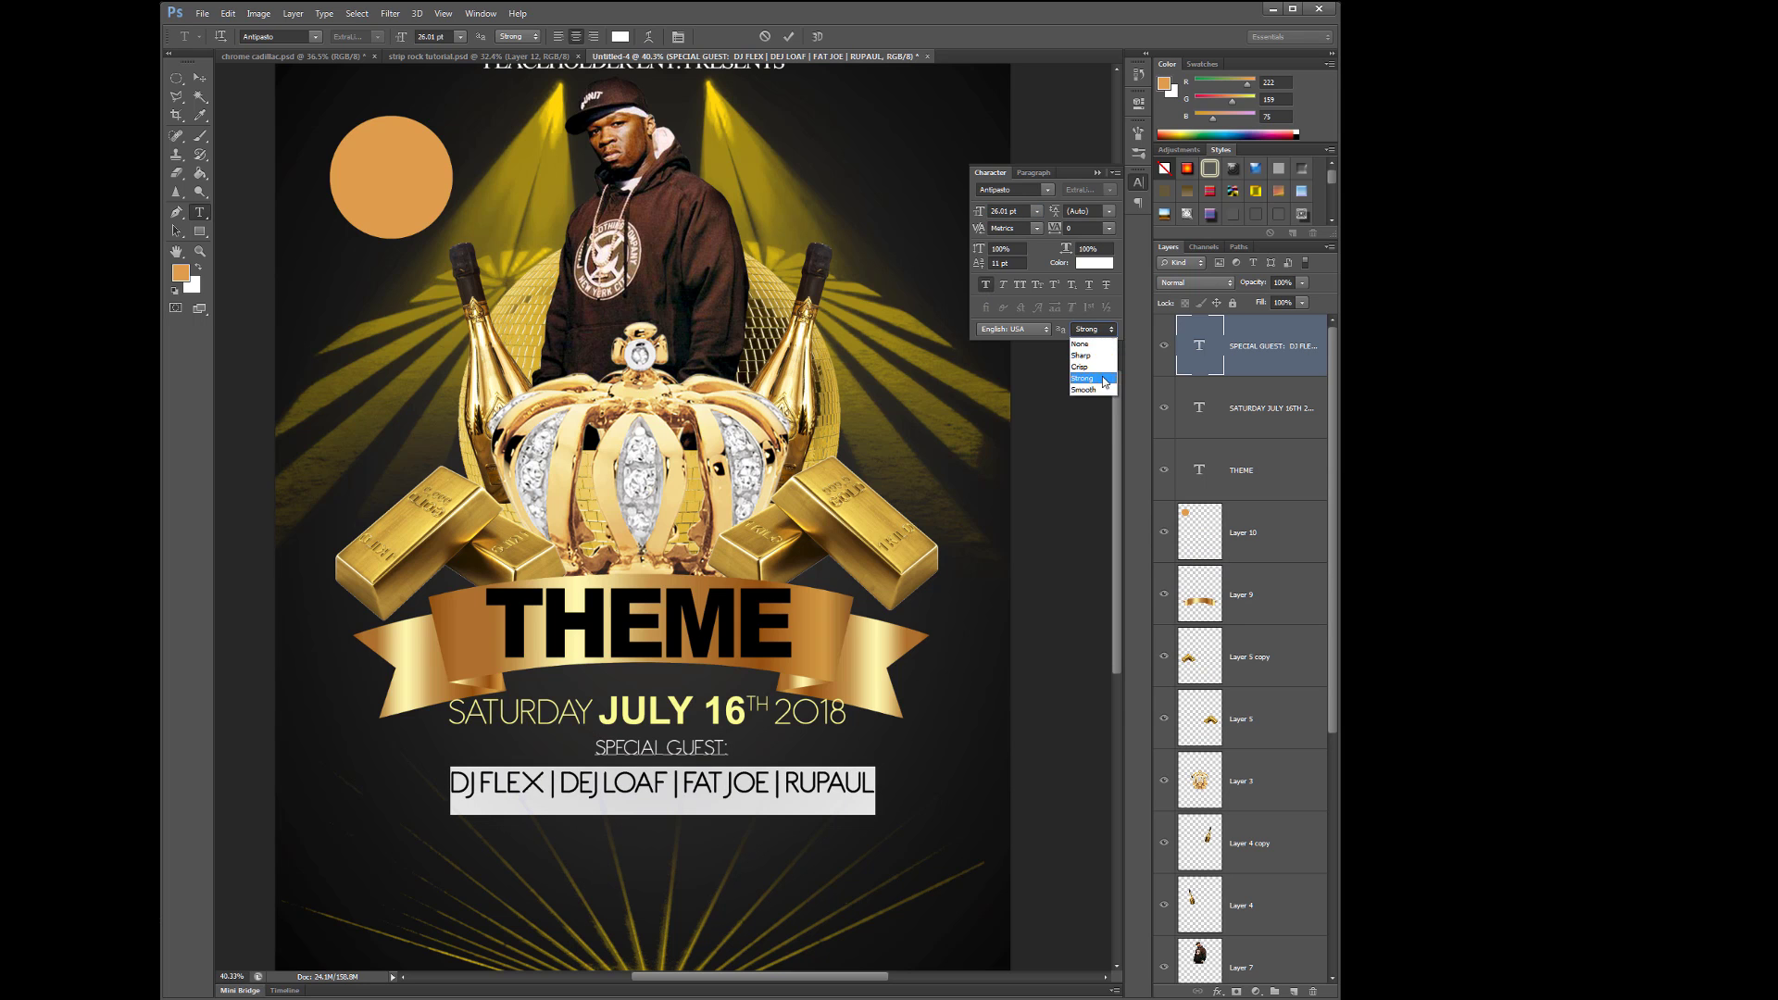
# - Shrink the SPECIAL GUEST: heading and tighten the leading between the two lines
pyautogui.press('Up')
pyautogui.press('Home')
pyautogui.hotkey('shift', 'End')
pyautogui.click(982, 213)
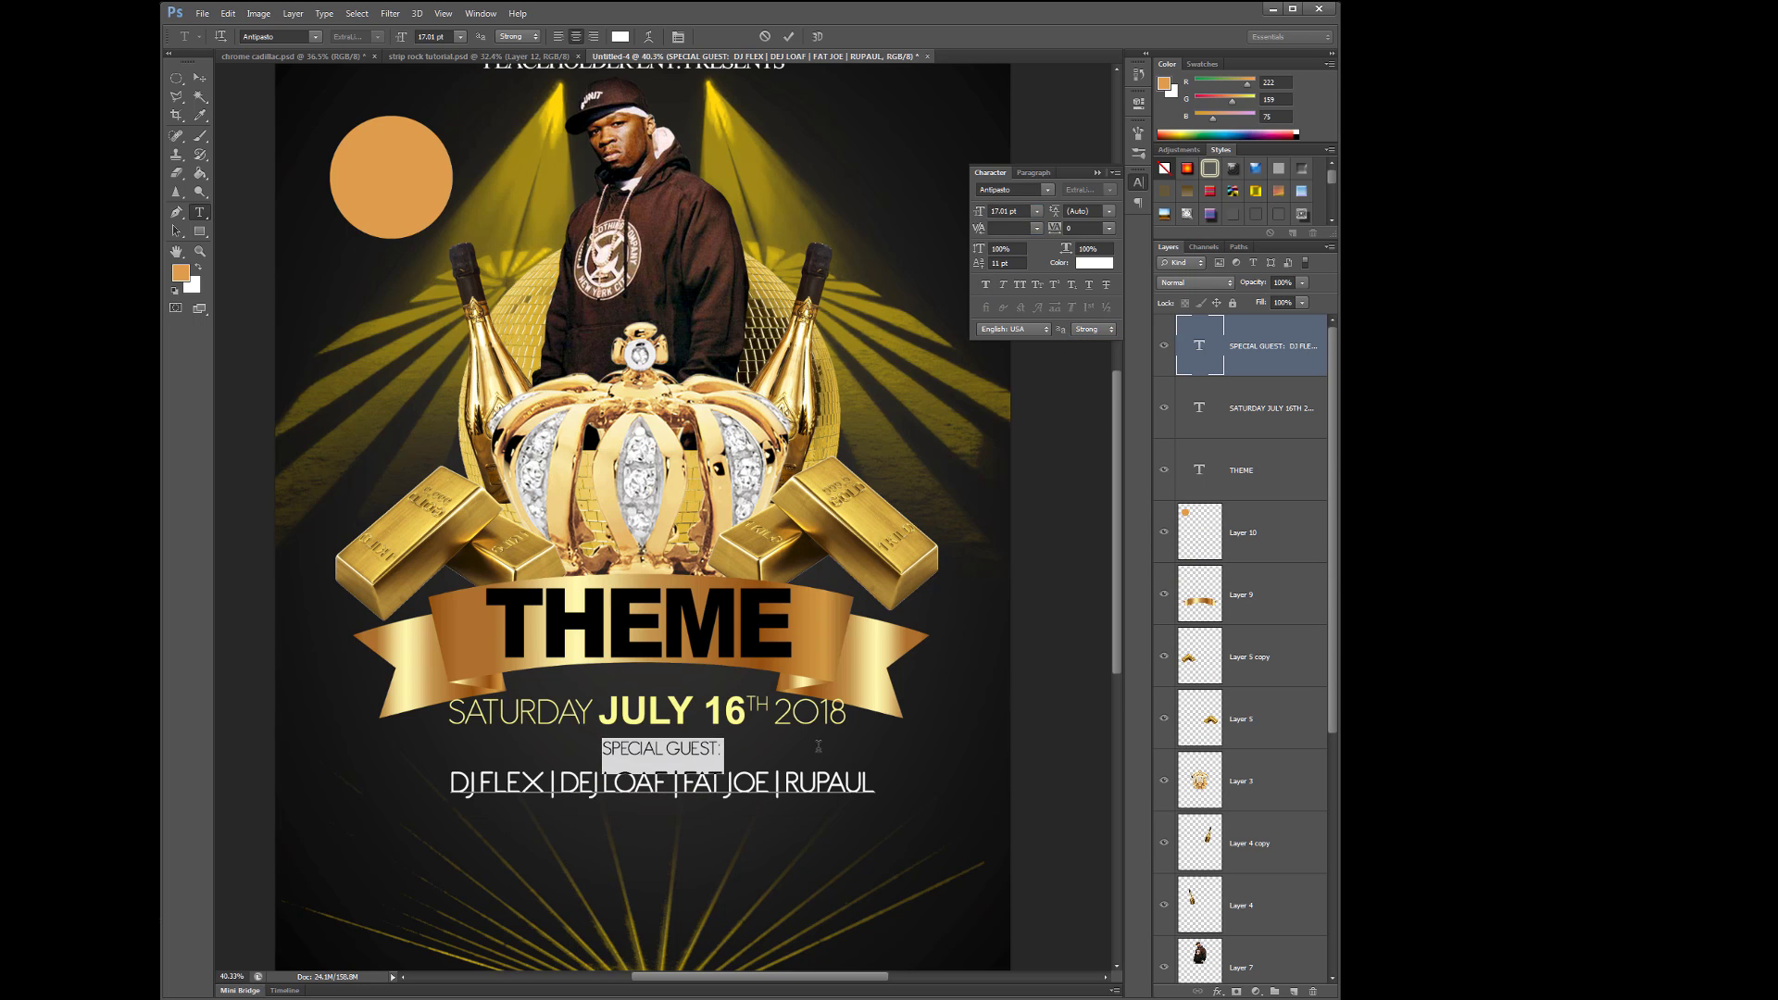
pyautogui.hotkey('shift', 'Down')
pyautogui.hotkey('shift', 'End')
pyautogui.moveTo(1055, 211); pyautogui.dragTo(1069, 218)
pyautogui.hotkey('ctrl', 'Return')
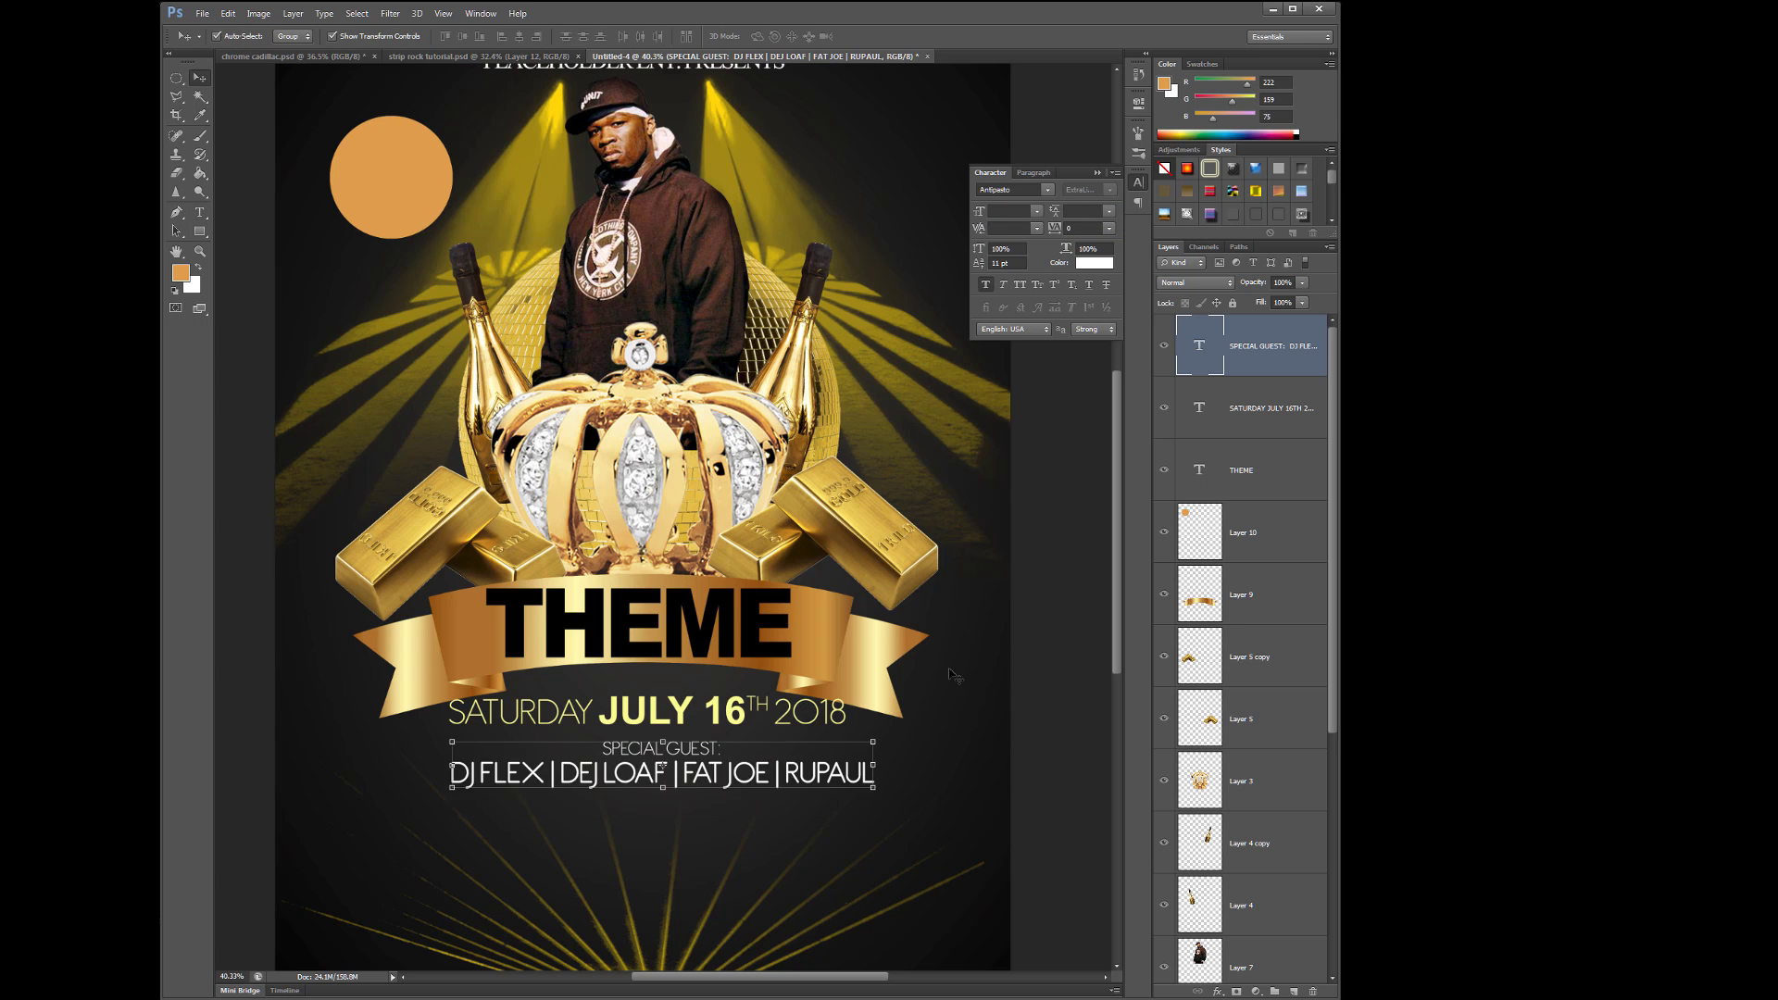
# - Scale the guest text block down to about 92% and nudge it slightly right
pyautogui.hotkey('ctrl', '-')
pyautogui.hotkey('ctrl', '-')
pyautogui.hotkey('ctrl', 't')
pyautogui.moveTo(807, 697); pyautogui.dragTo(785, 694)
pyautogui.press('Return')
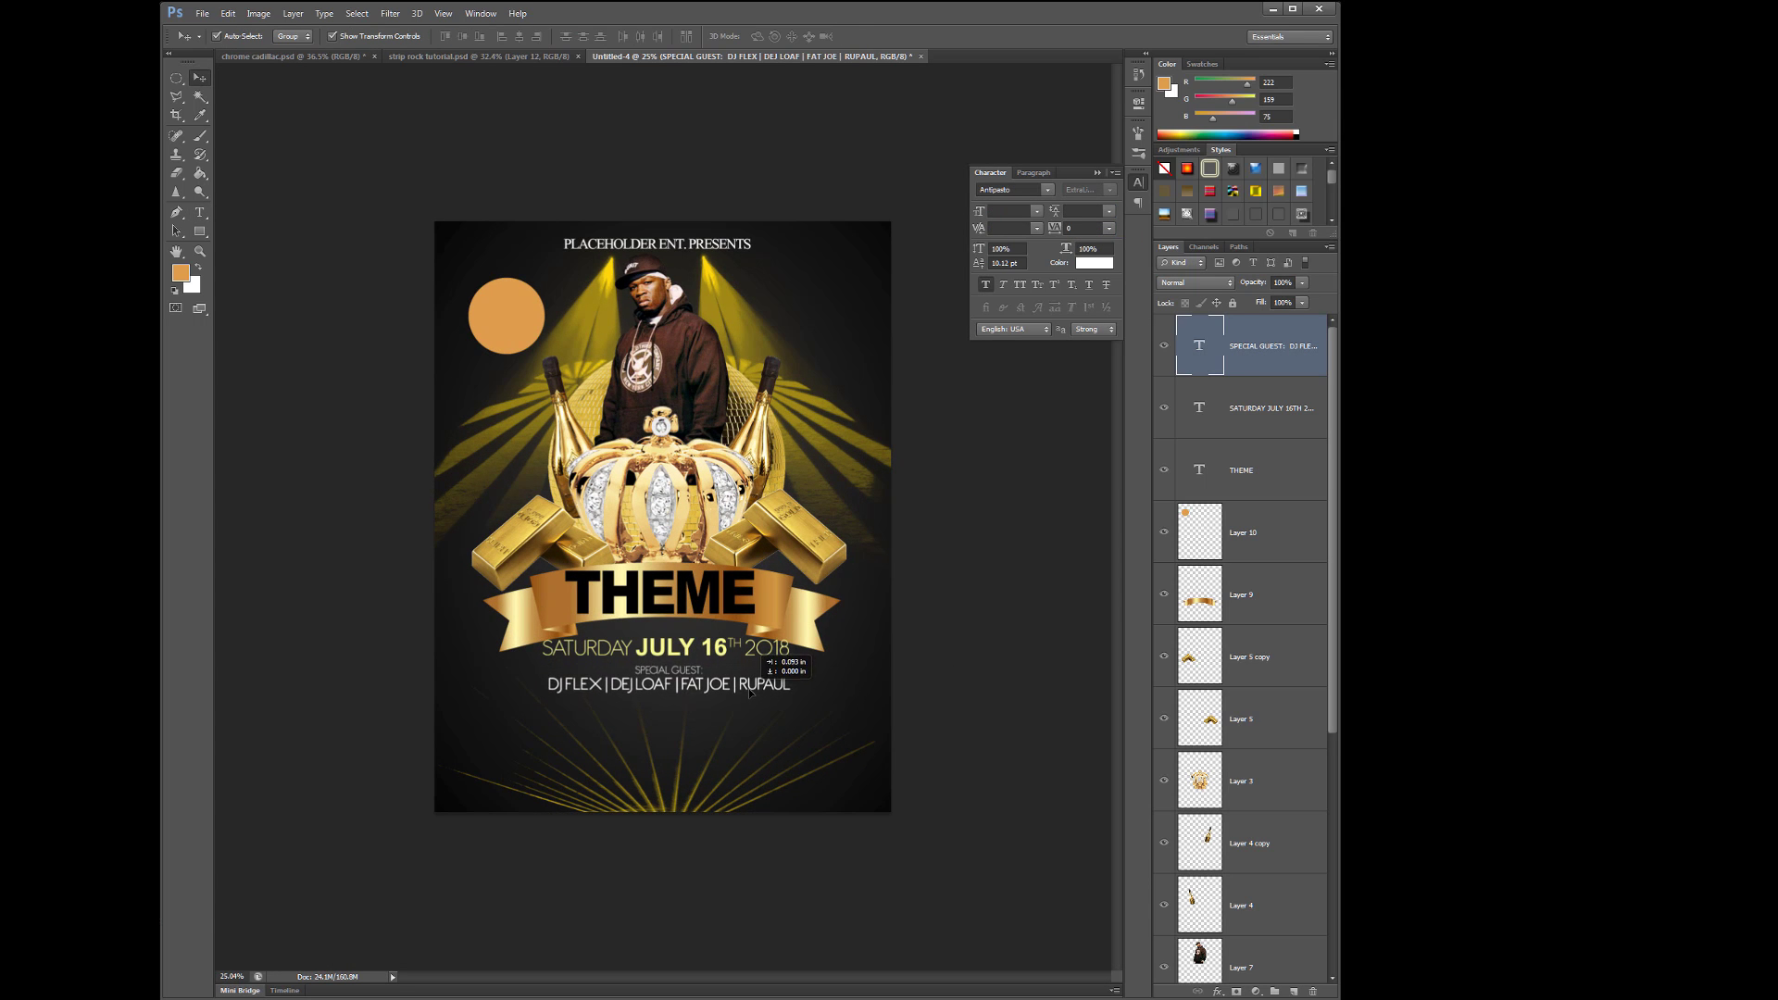
pyautogui.hotkey('shift', 'Right')
pyautogui.hotkey('shift', 'Right')
pyautogui.hotkey('shift', 'Right')
# - Add a PLACE: line with the venue's street address below the guest names, scaled to ~120%
pyautogui.click(510, 726)
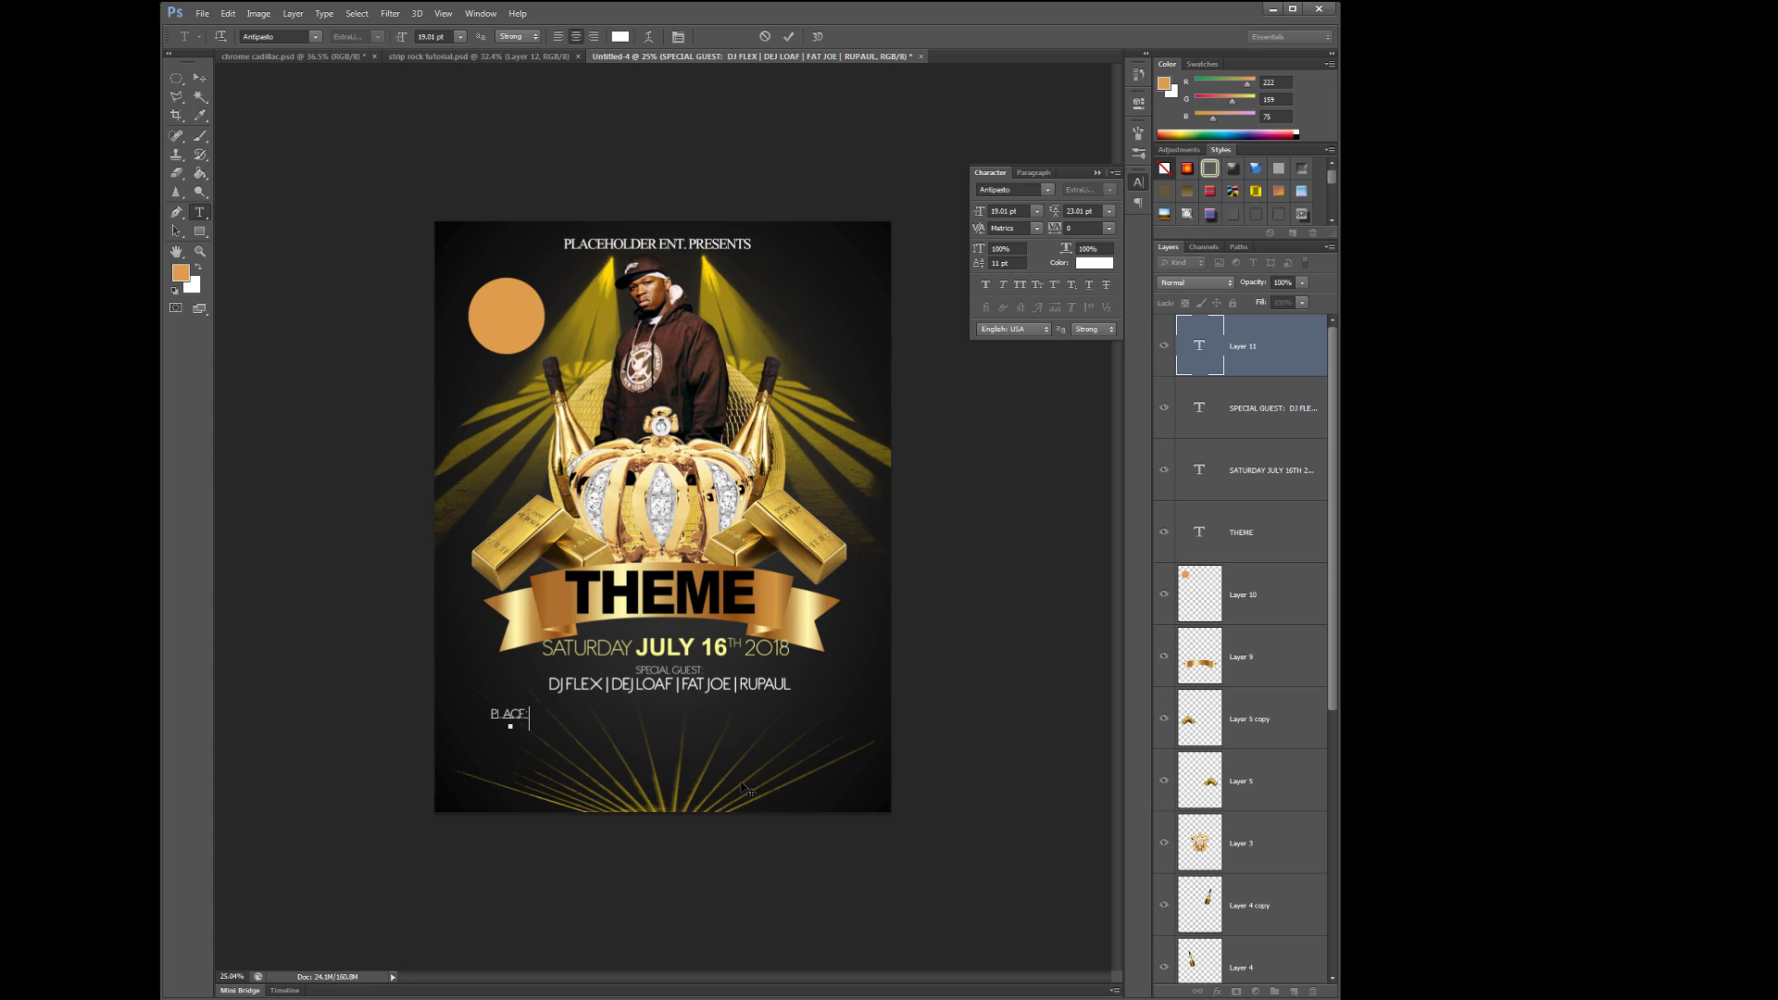
pyautogui.hotkey('ctrl', 'Return')
pyautogui.hotkey('ctrl', 't')
pyautogui.moveTo(746, 726); pyautogui.dragTo(768, 715)
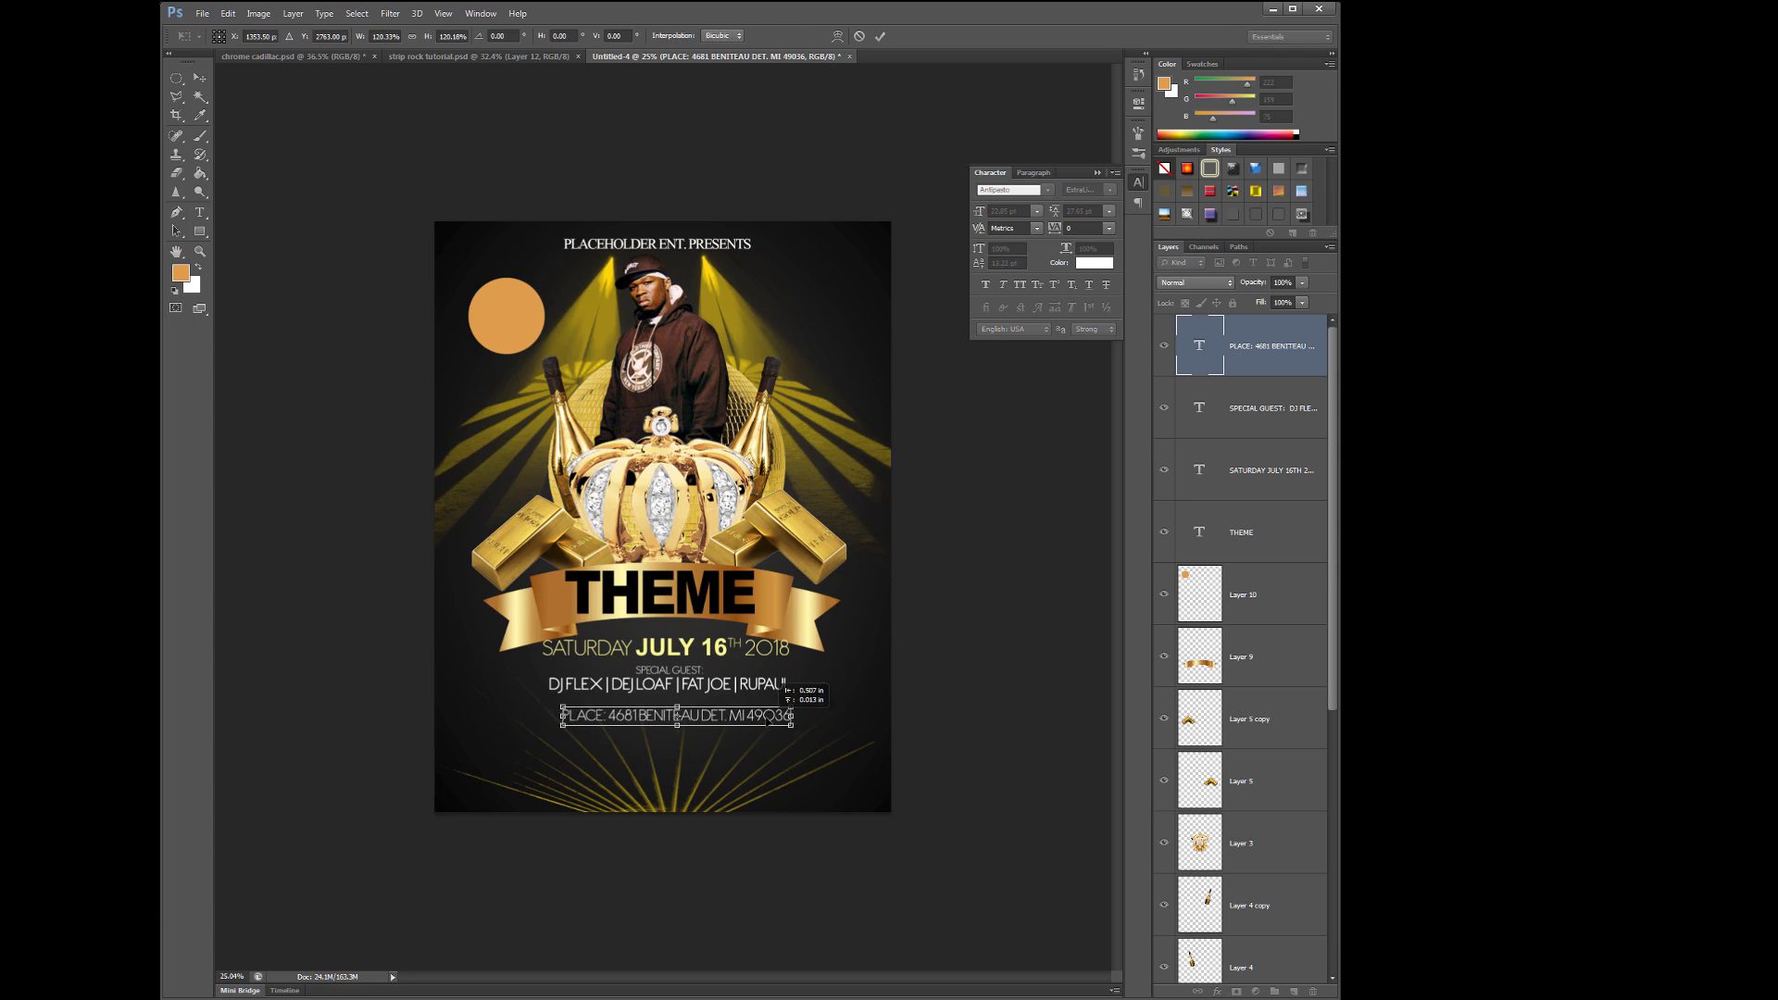
pyautogui.press('Return')
# - Set the address line to Arial Bold at 19.85 pt
pyautogui.press('t')
pyautogui.press('Return')
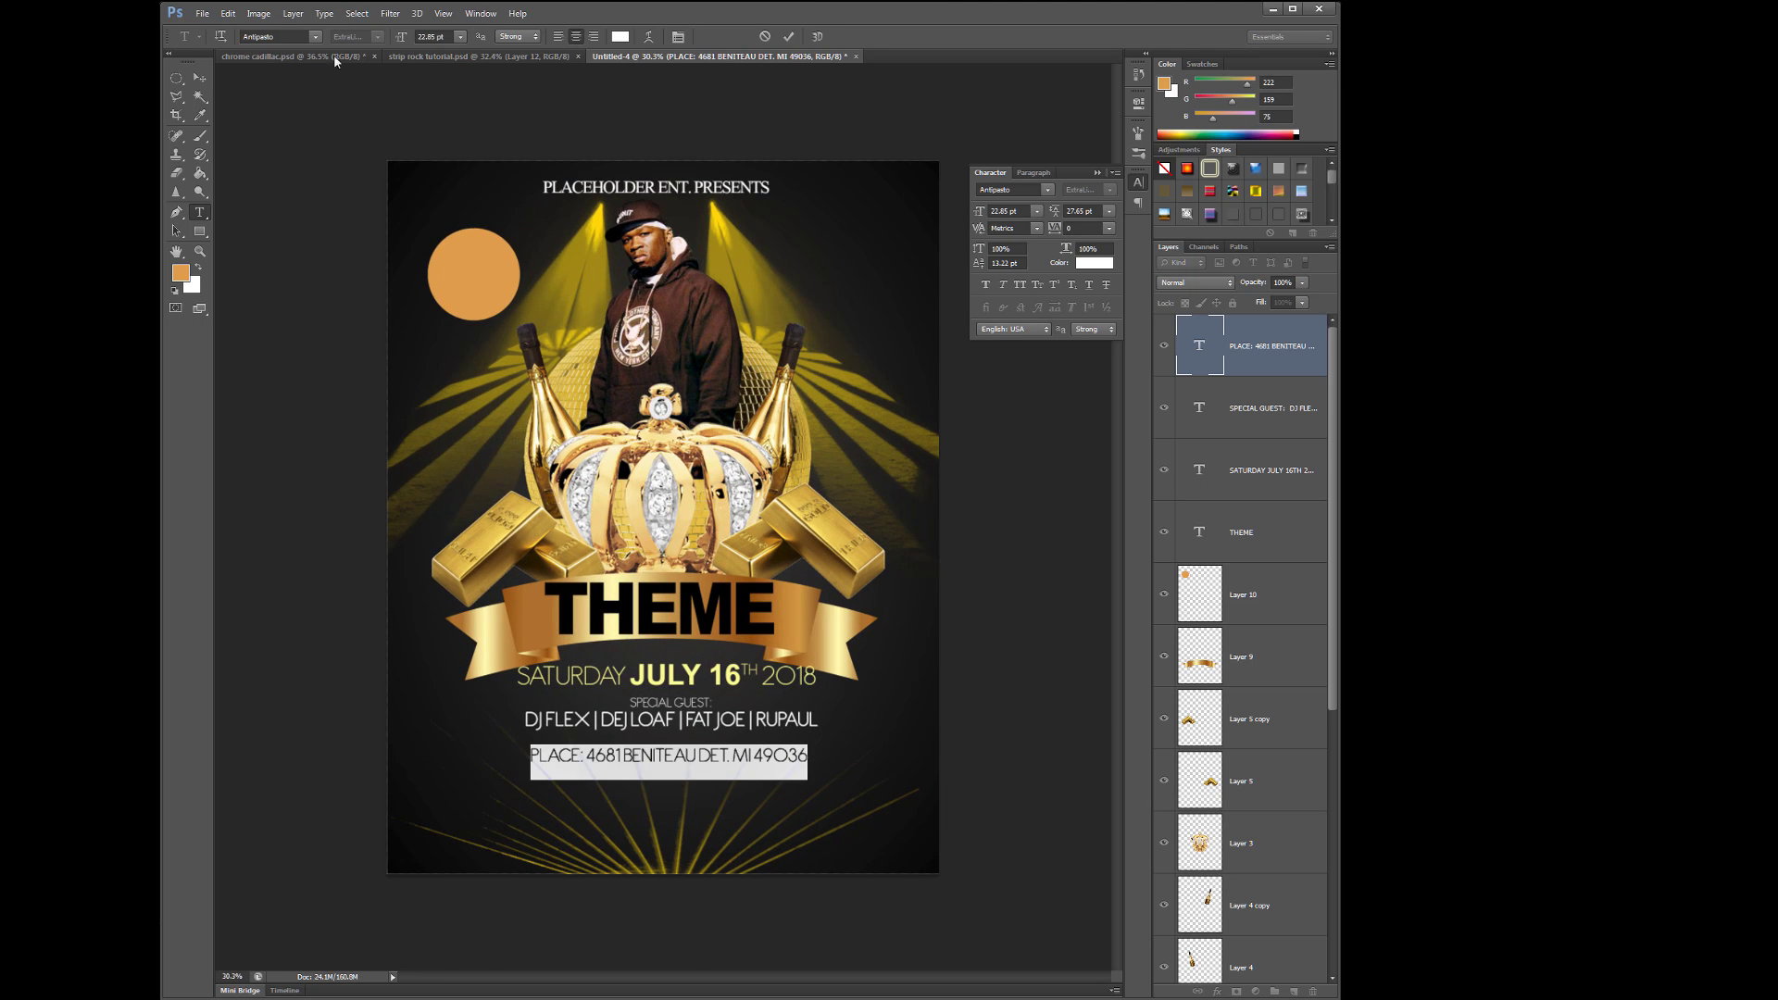
pyautogui.click(315, 36)
pyautogui.click(436, 147)
pyautogui.click(376, 36)
pyautogui.click(370, 99)
pyautogui.moveTo(984, 213); pyautogui.dragTo(981, 213)
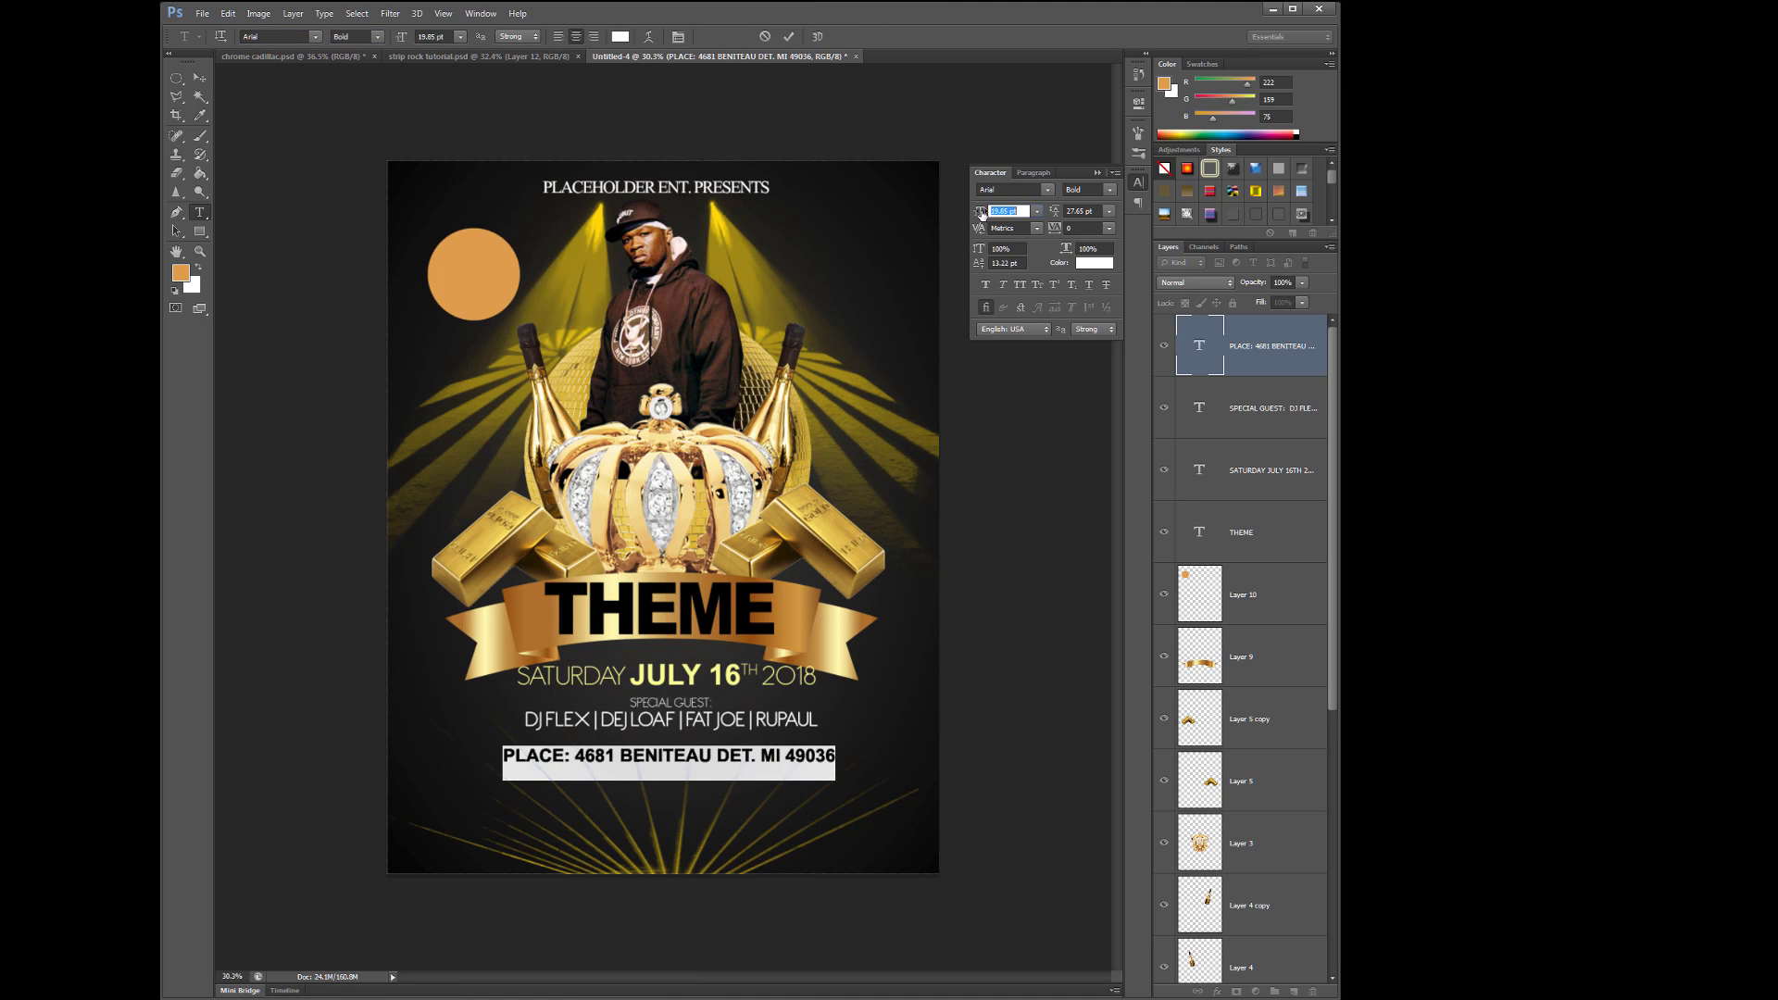
# - Rename PLACE to LOCATION, colour the line gold-yellow #f8da74, and add the phone number and STARTS @ 10 PM
pyautogui.doubleClick(504, 757)
pyautogui.write('LOCATION')
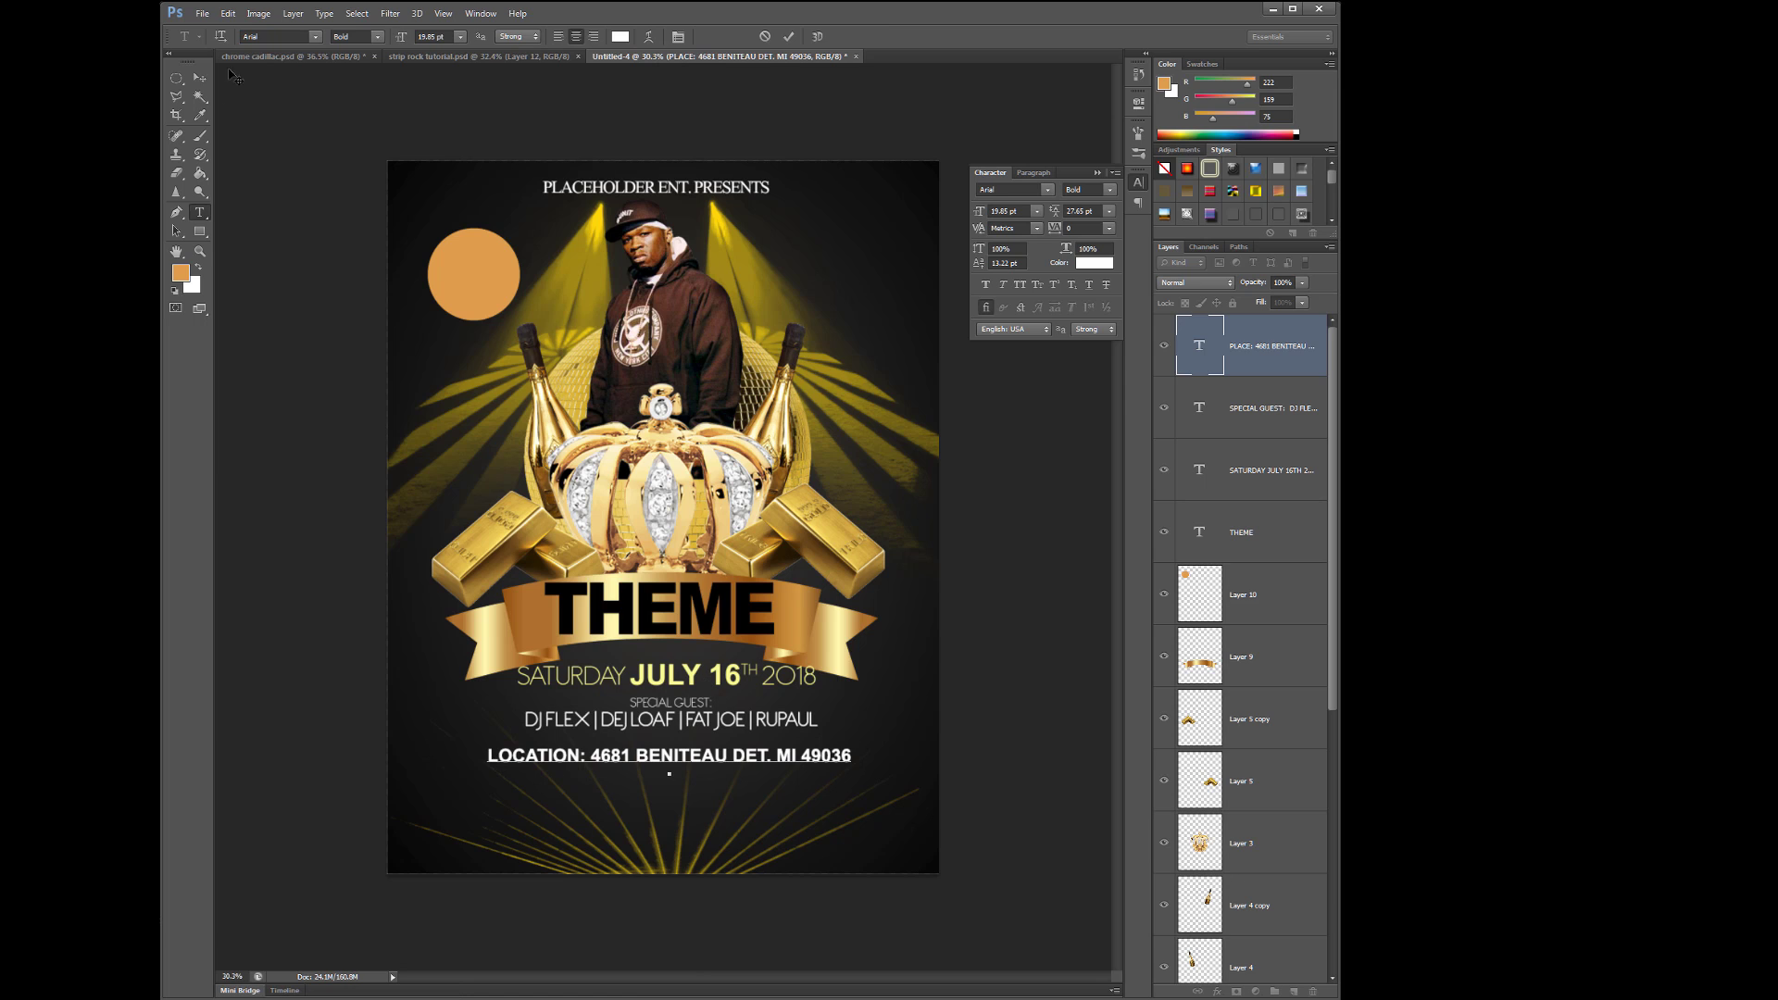
pyautogui.hotkey('ctrl', 'a')
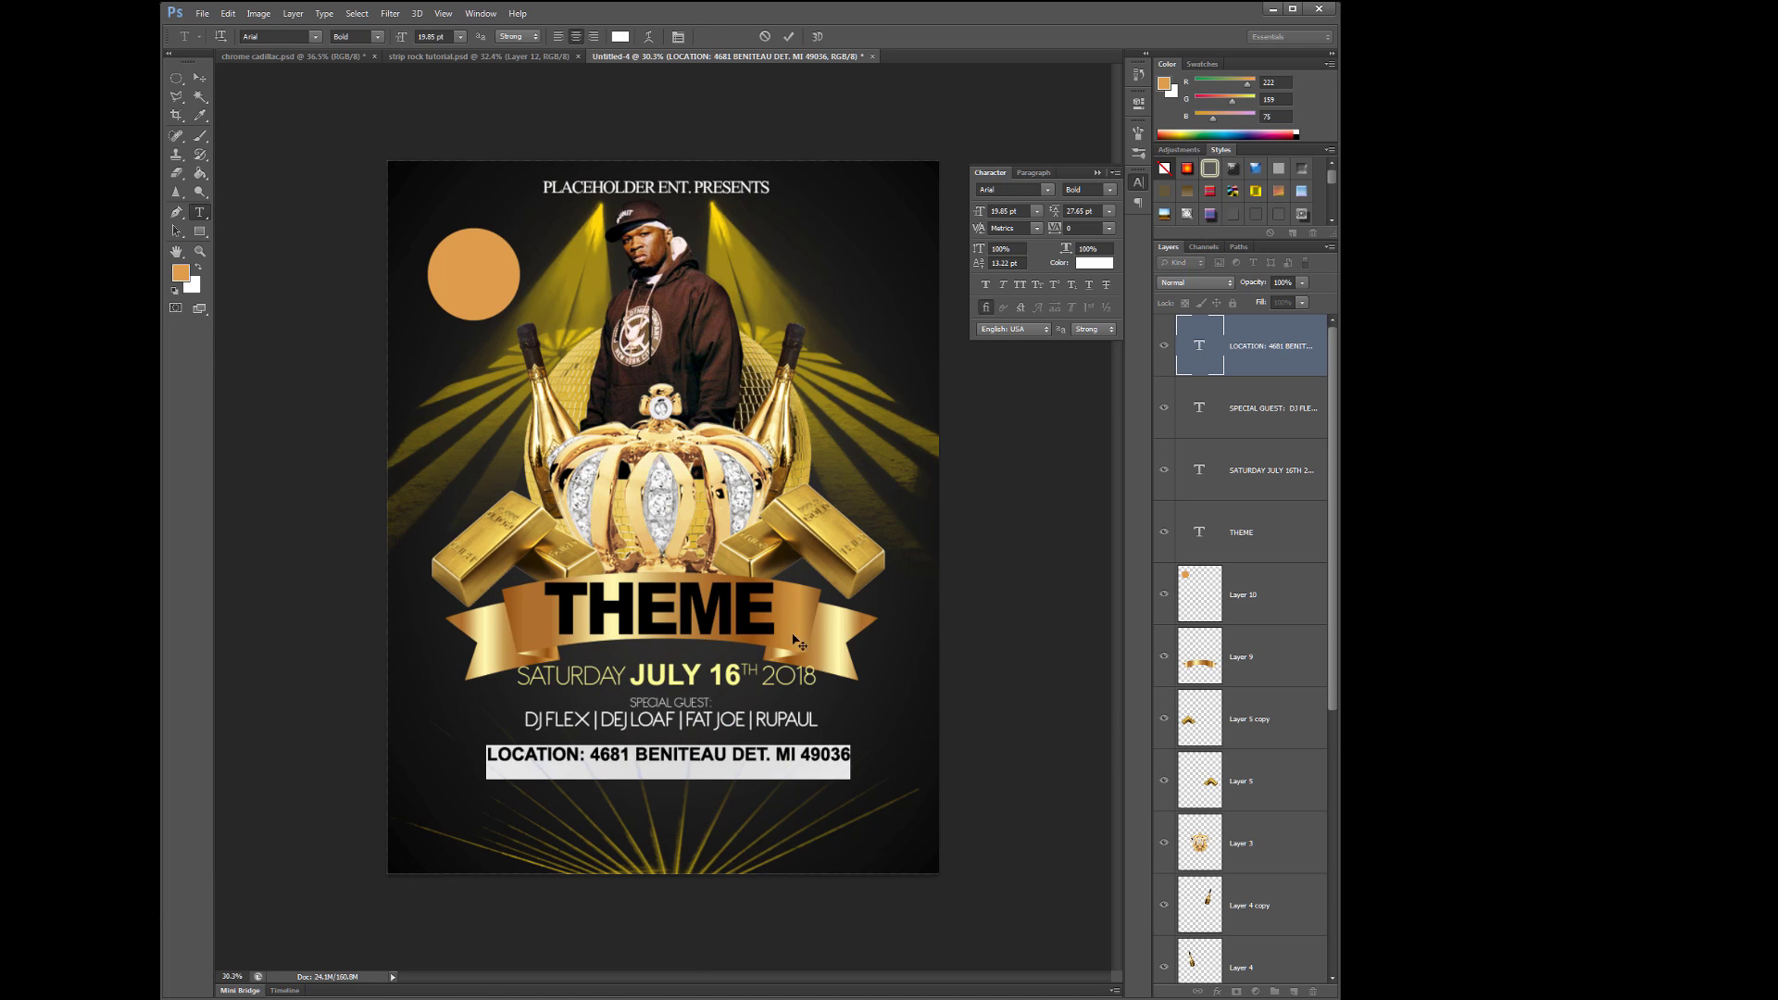
pyautogui.click(1095, 263)
pyautogui.click(1128, 520)
pyautogui.click(1156, 526)
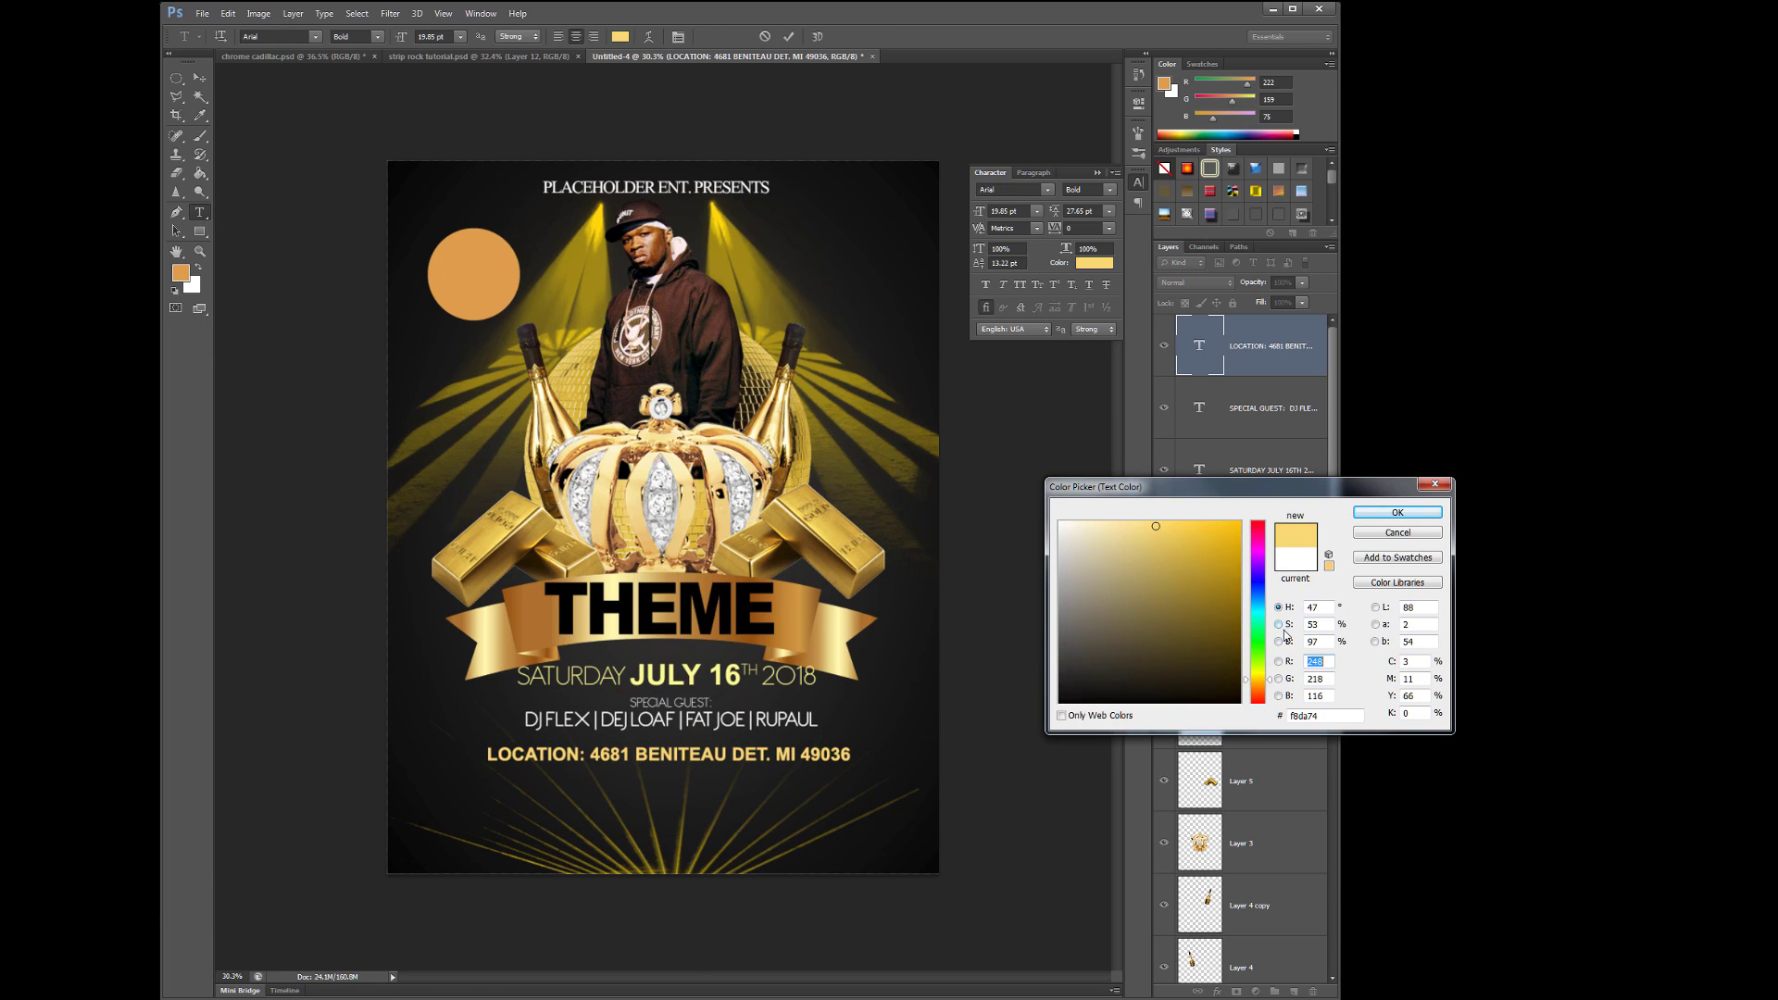
pyautogui.click(1397, 513)
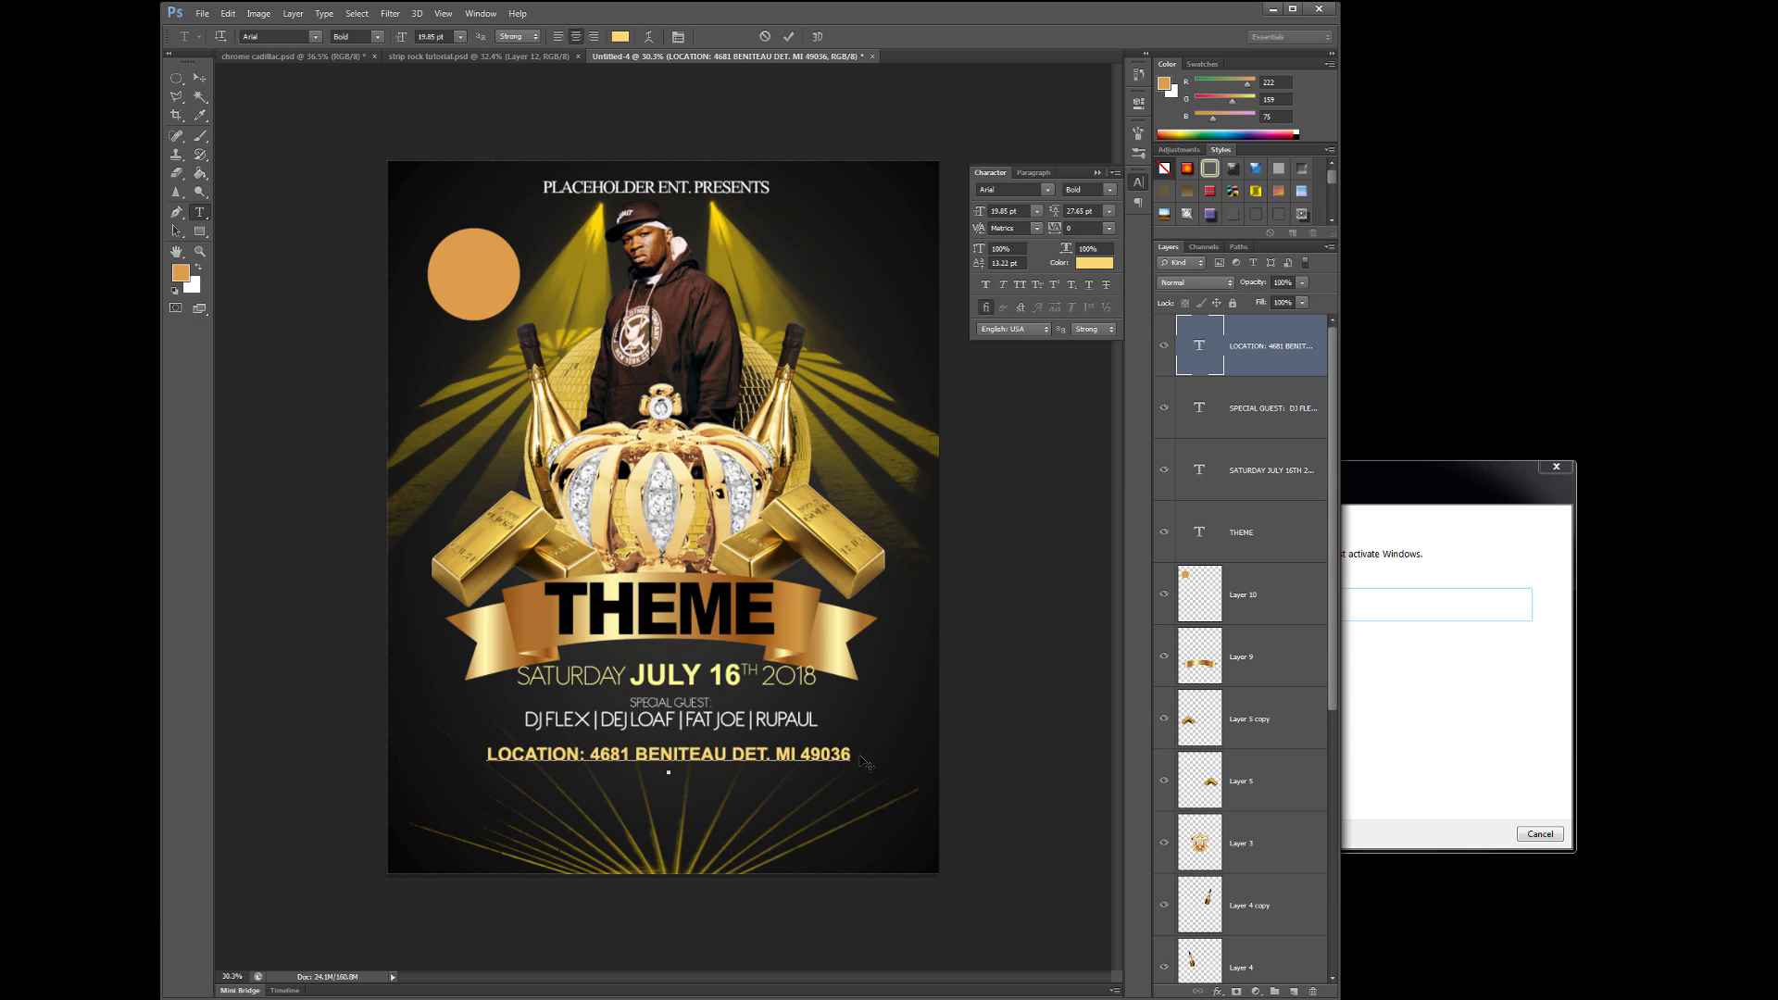
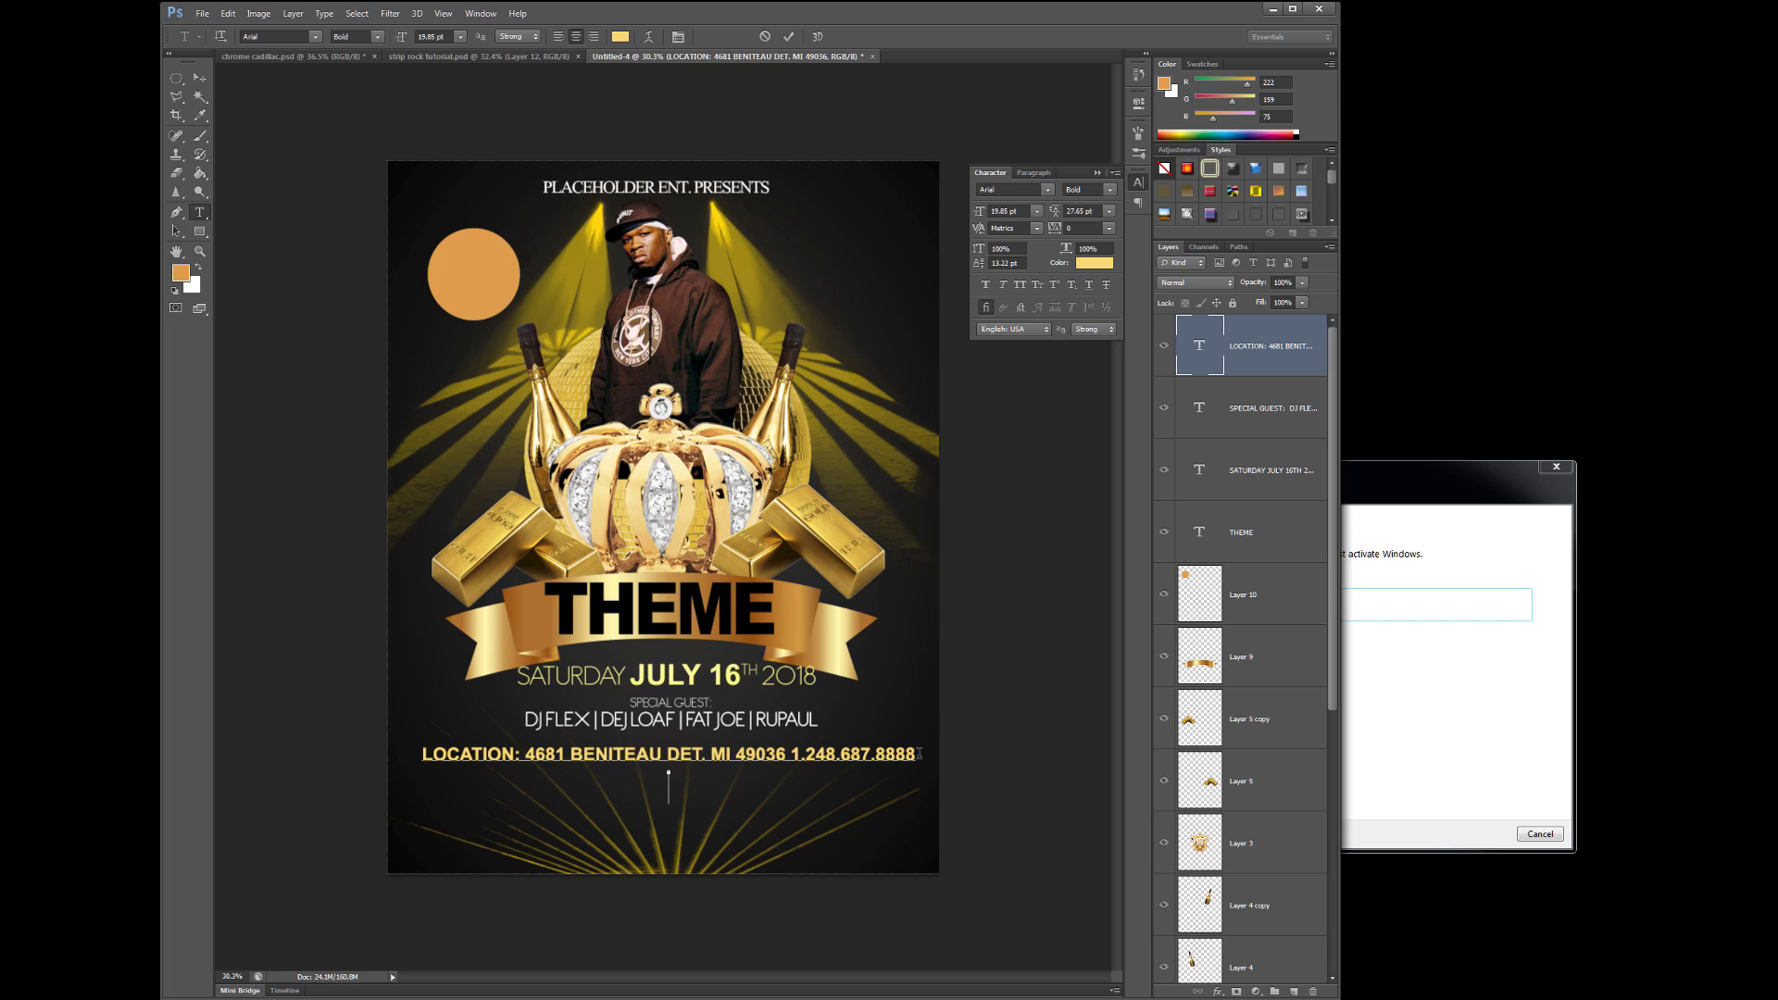
pyautogui.write(' STARTS @ 10 PM')
# - Replace @ with AT, then try and undo restyling and splitting off the start-time text
pyautogui.doubleClick(675, 779)
pyautogui.write('AT')
pyautogui.moveTo(569, 752); pyautogui.dragTo(755, 778)
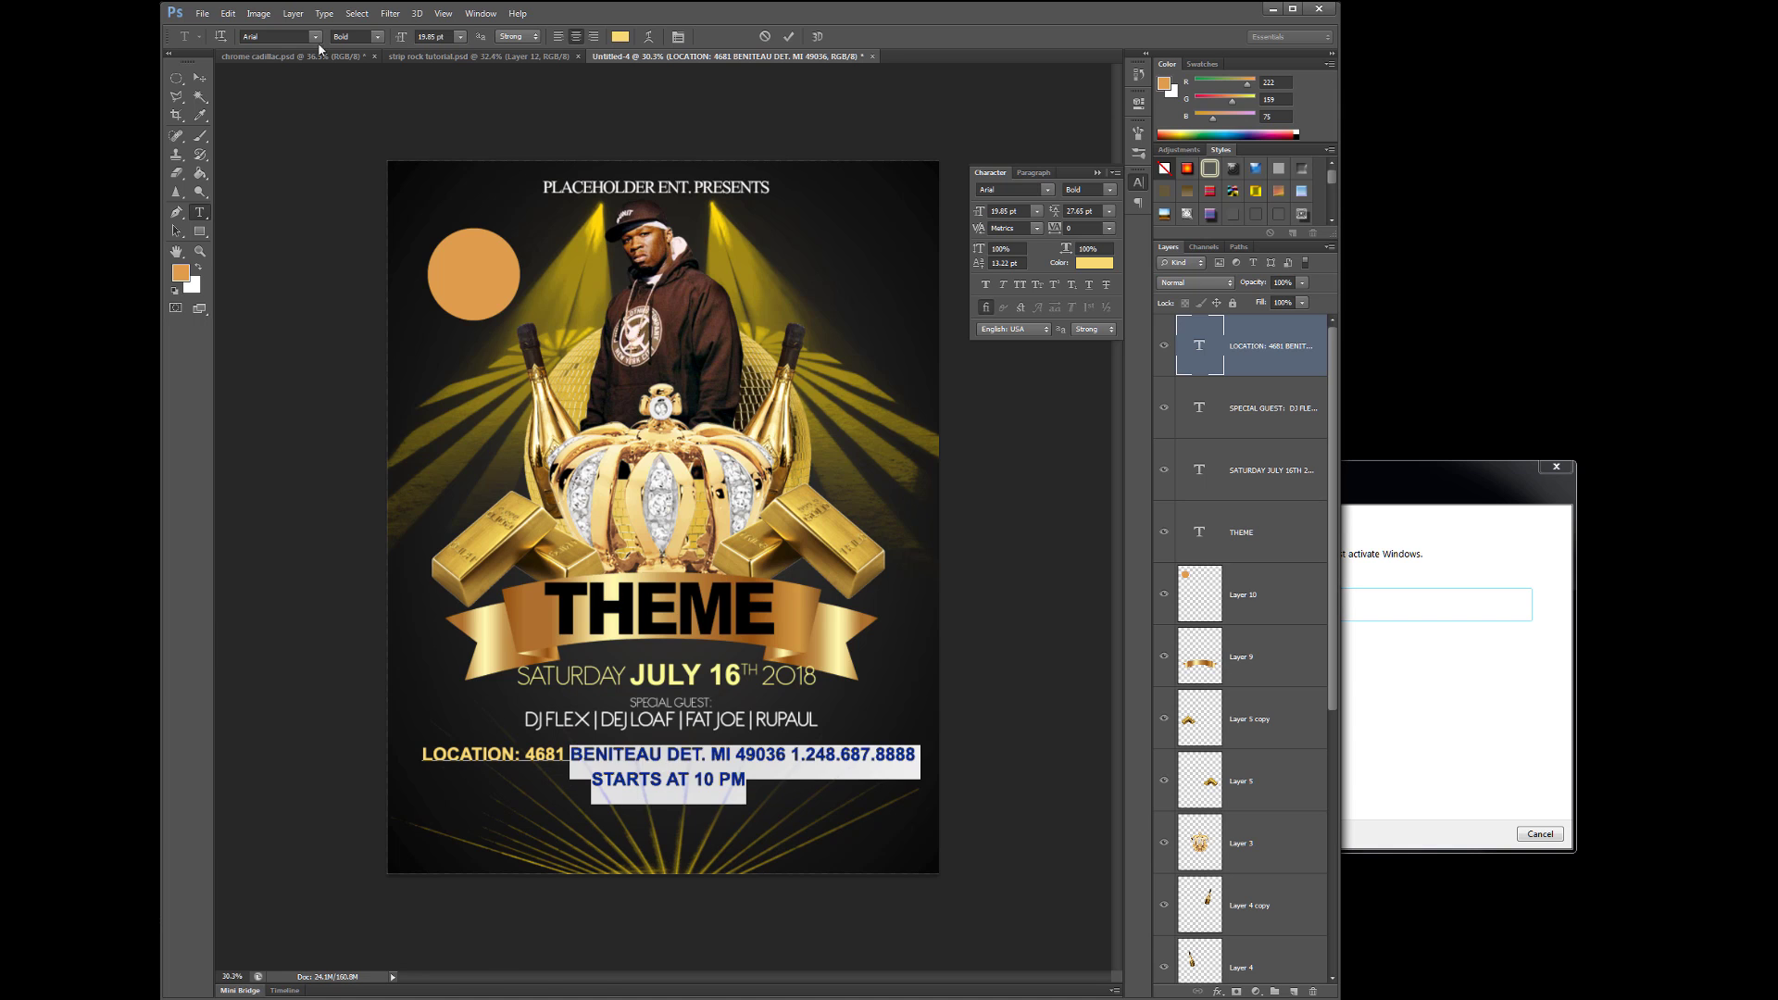
pyautogui.click(315, 36)
pyautogui.click(371, 482)
pyautogui.click(228, 13)
pyautogui.click(250, 28)
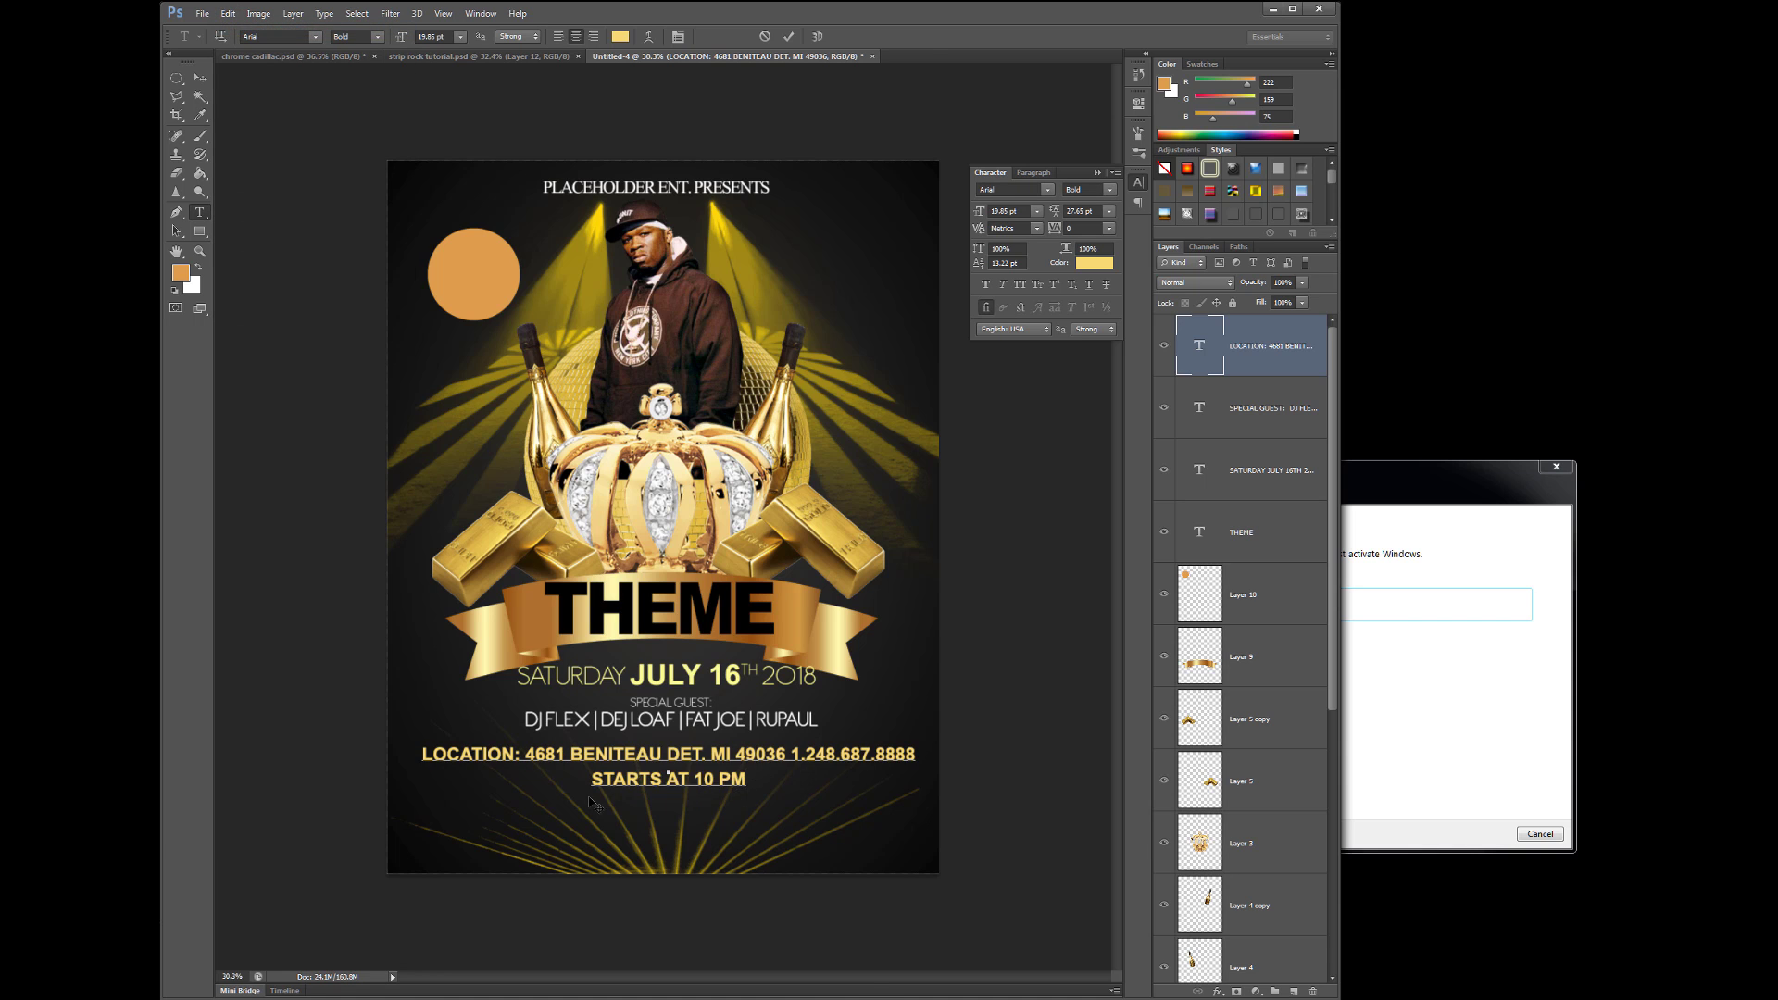
pyautogui.hotkey('ctrl', 'z')
pyautogui.hotkey('ctrl', 'z')
pyautogui.hotkey('ctrl', 'v')
pyautogui.click(199, 78)
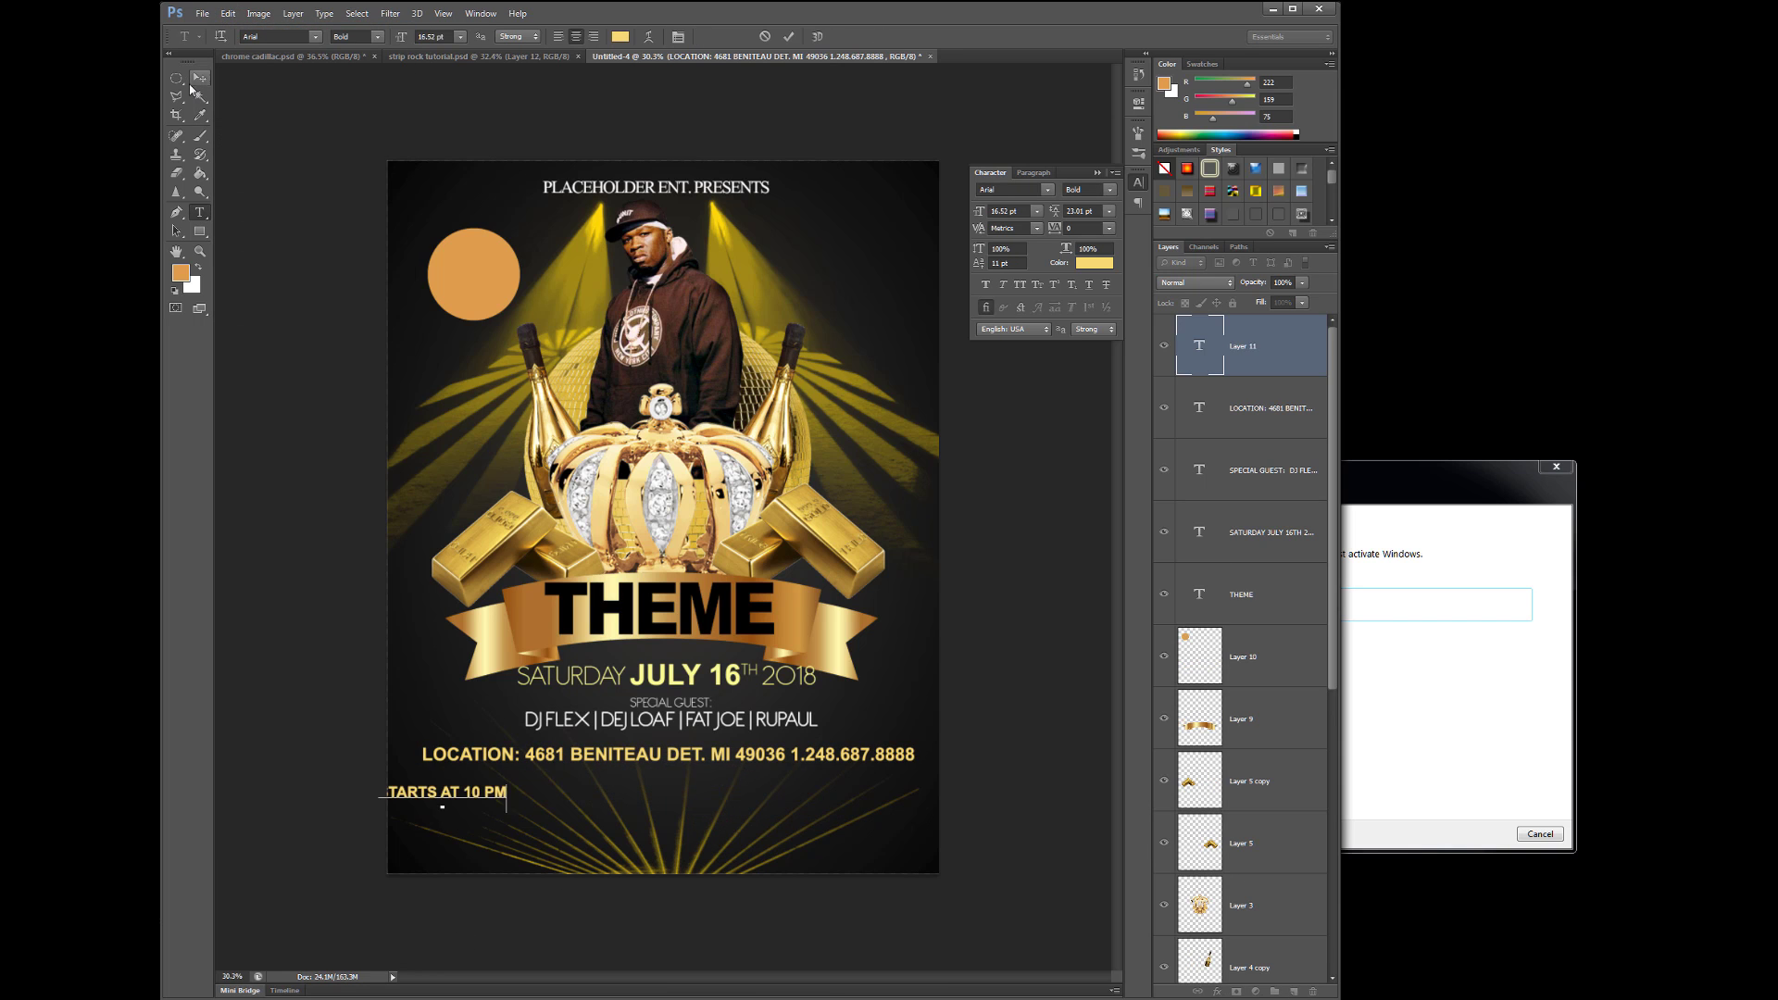
pyautogui.moveTo(474, 796); pyautogui.dragTo(659, 788)
pyautogui.hotkey('ctrl', 'alt', 'z')
pyautogui.hotkey('ctrl', 'alt', 'z')
pyautogui.hotkey('ctrl', 'alt', 'z')
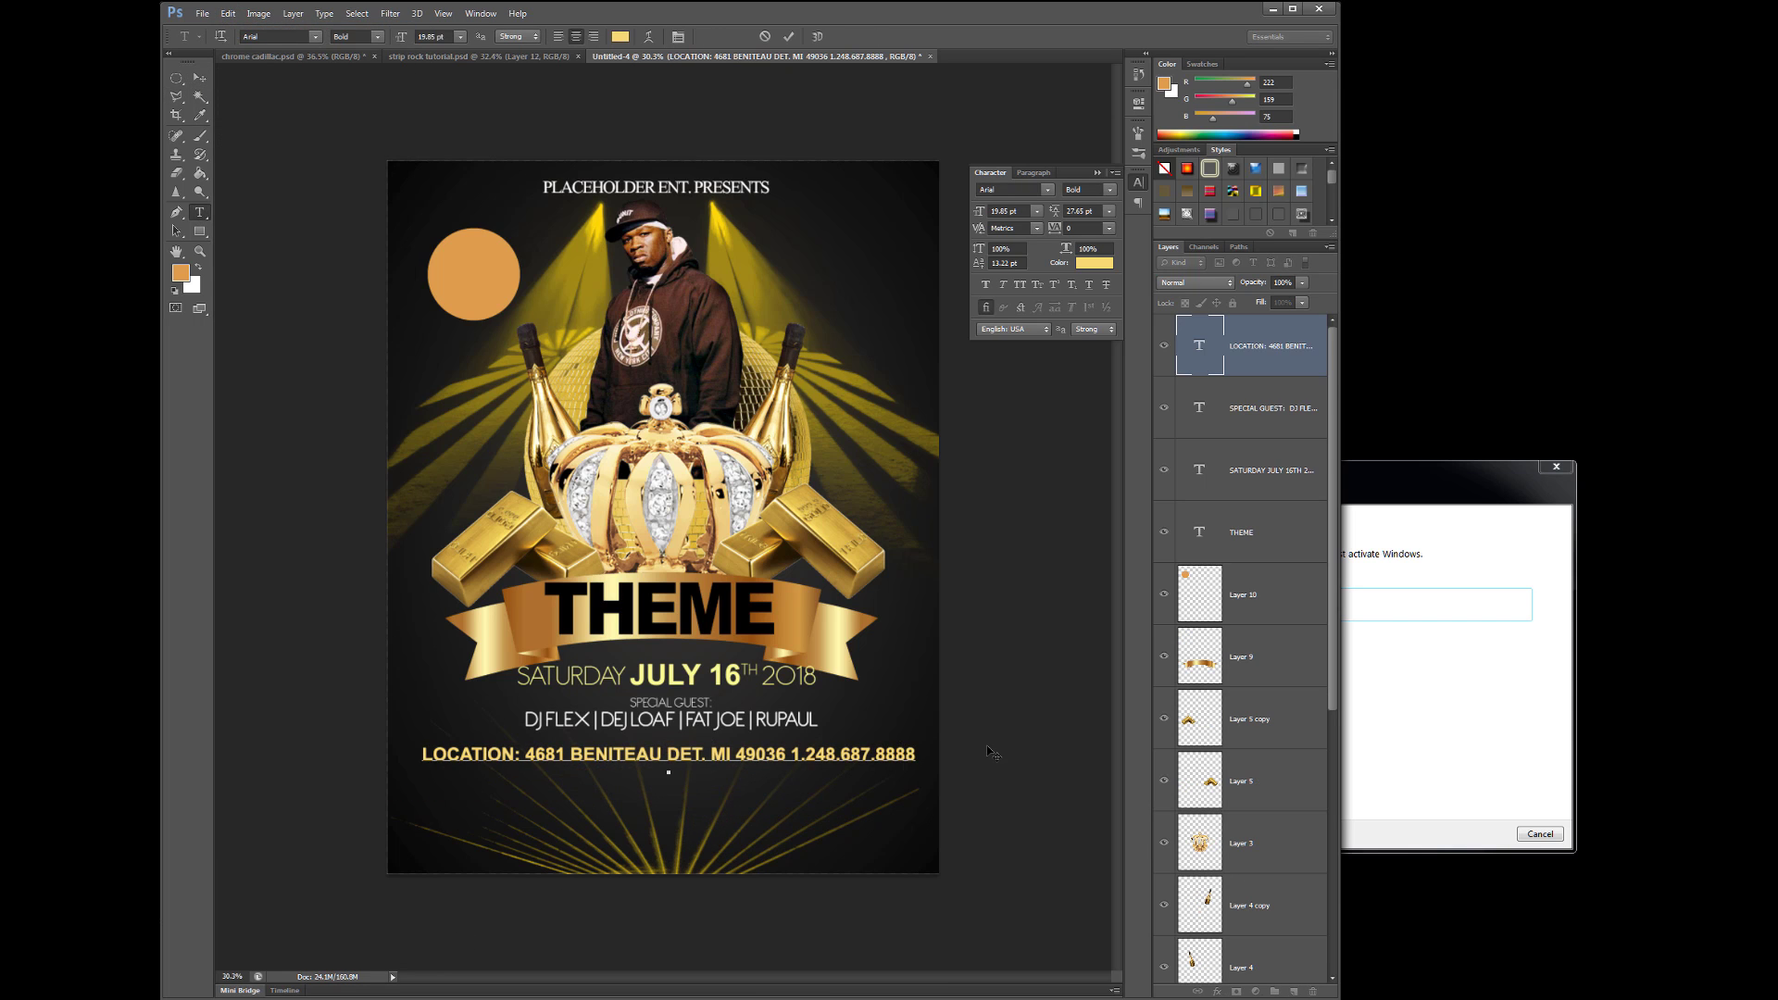
# - Set the STARTS AT 10 PM line to Bebas Neue 23.85 pt and append '| FREE PARKING | FREE ENTRY FOR LADIES UNTIL 11'
pyautogui.tripleClick(711, 781)
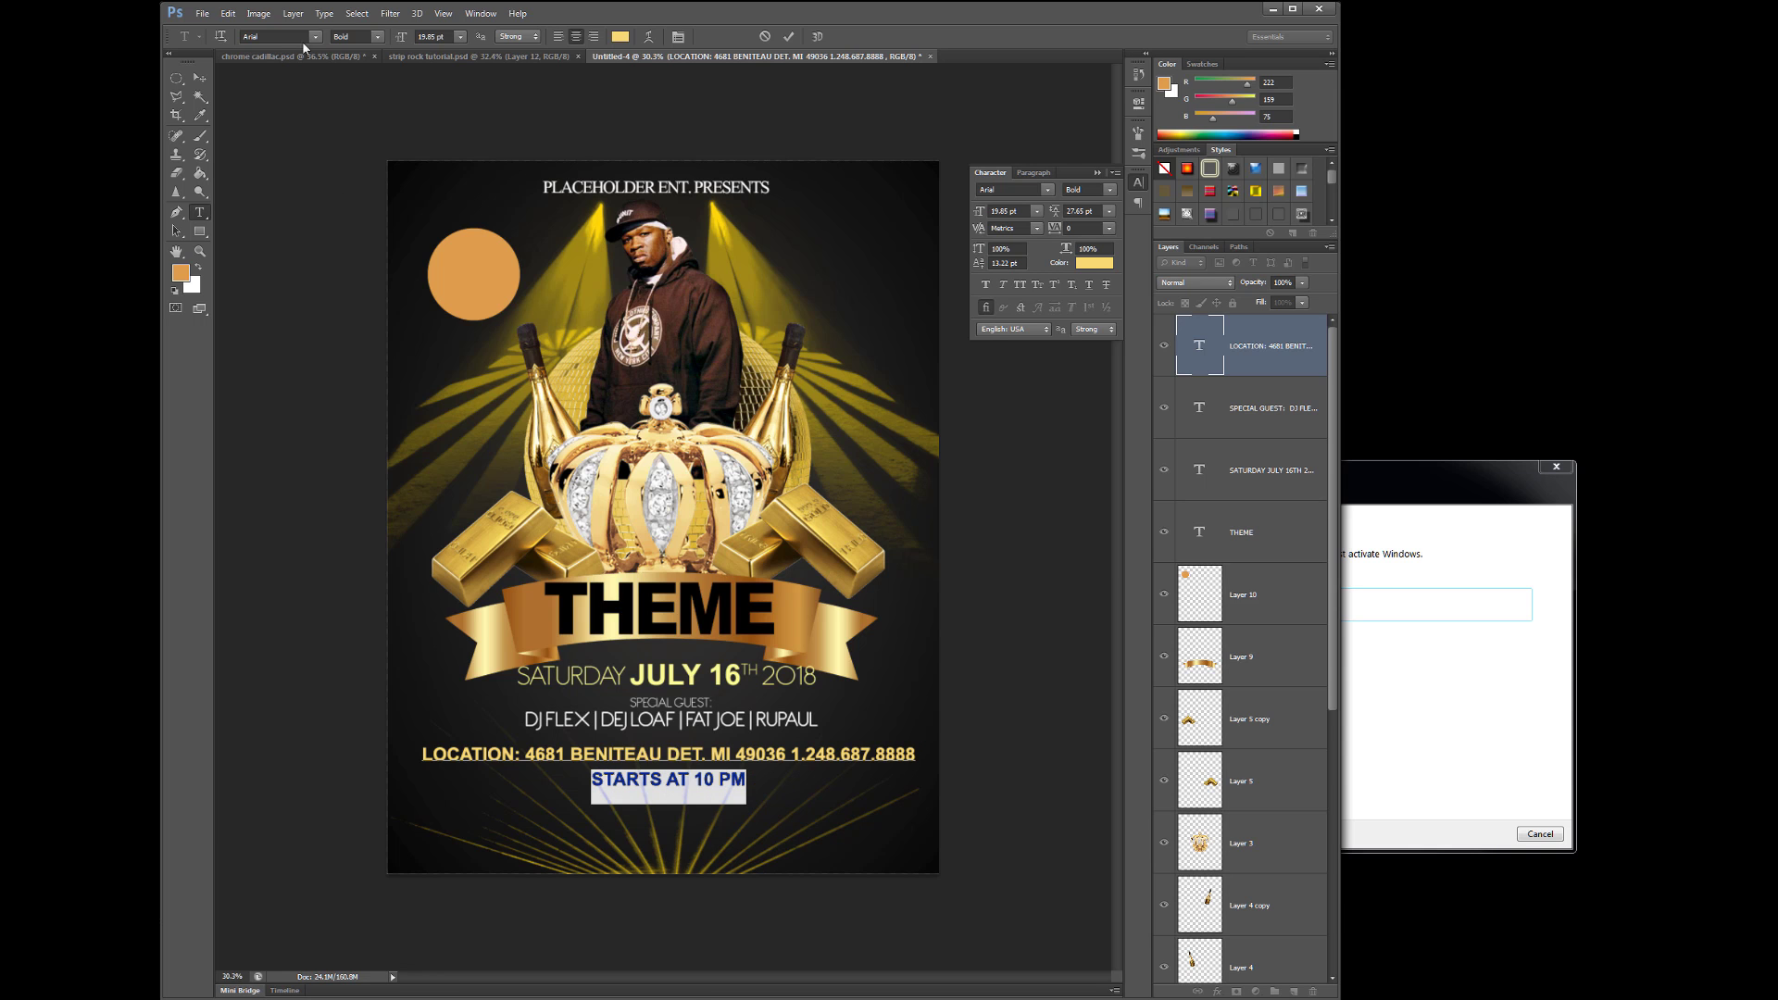
pyautogui.click(315, 36)
pyautogui.click(371, 446)
pyautogui.moveTo(979, 211); pyautogui.dragTo(982, 214)
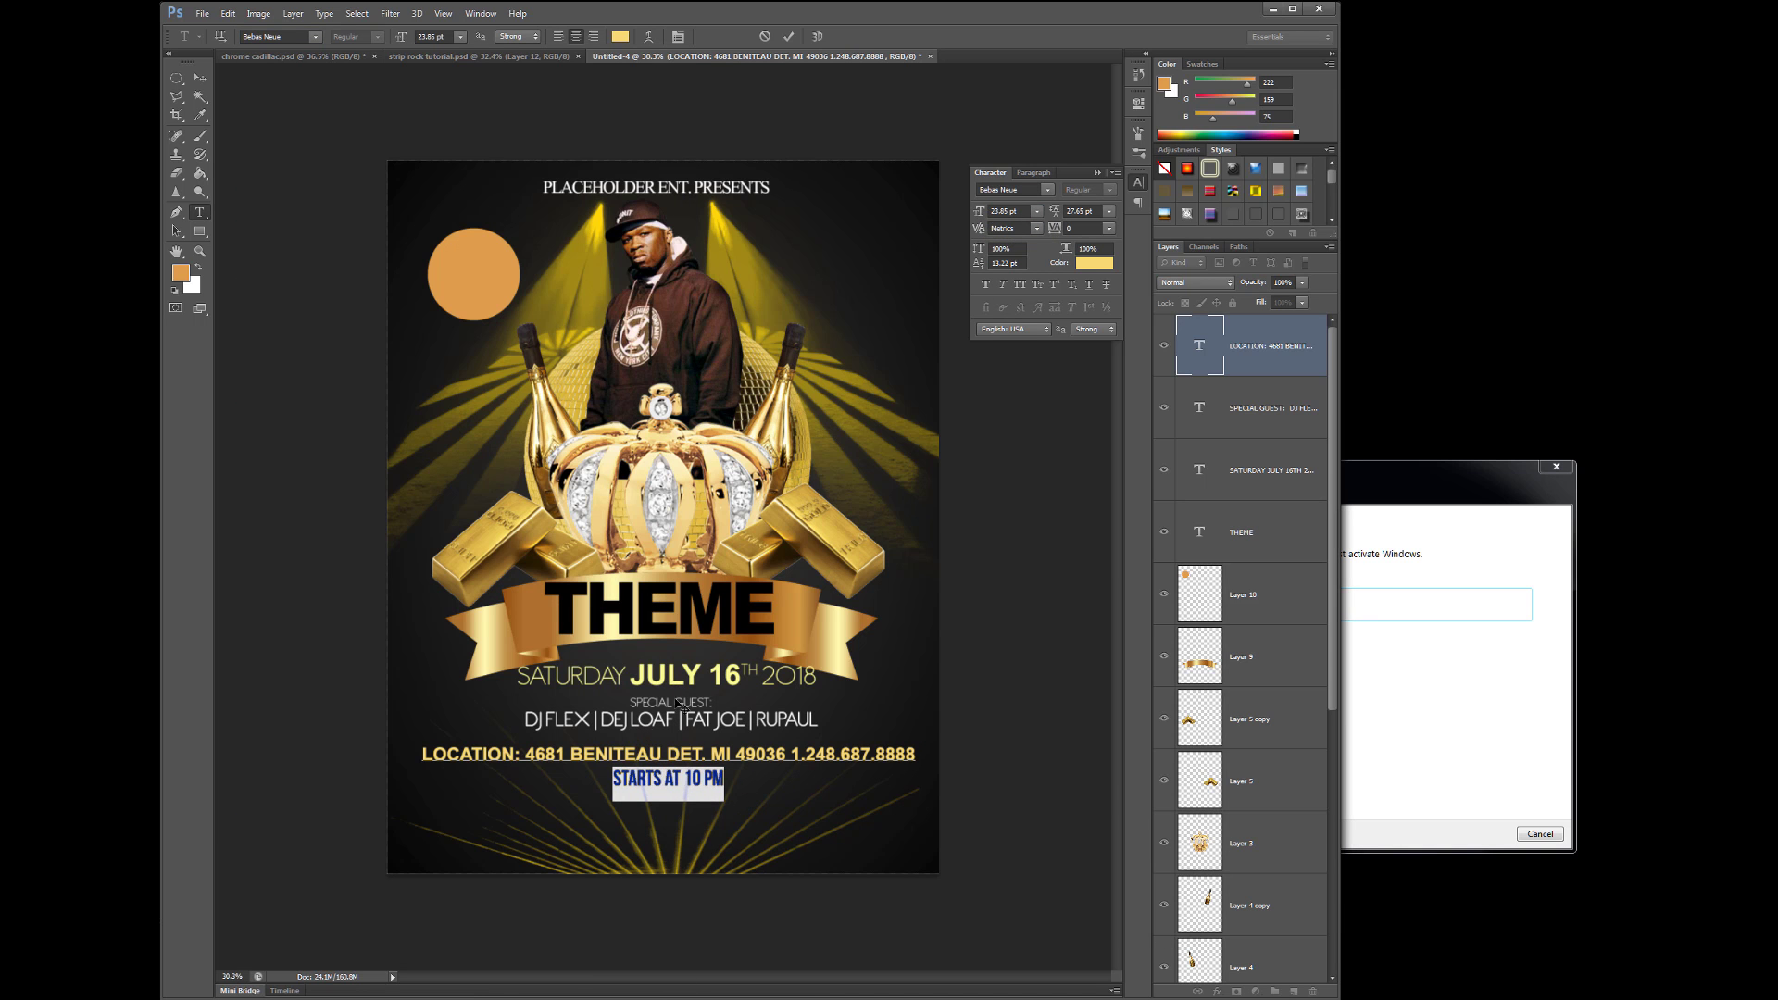
pyautogui.click(793, 776)
pyautogui.write('| FREE PARKING')
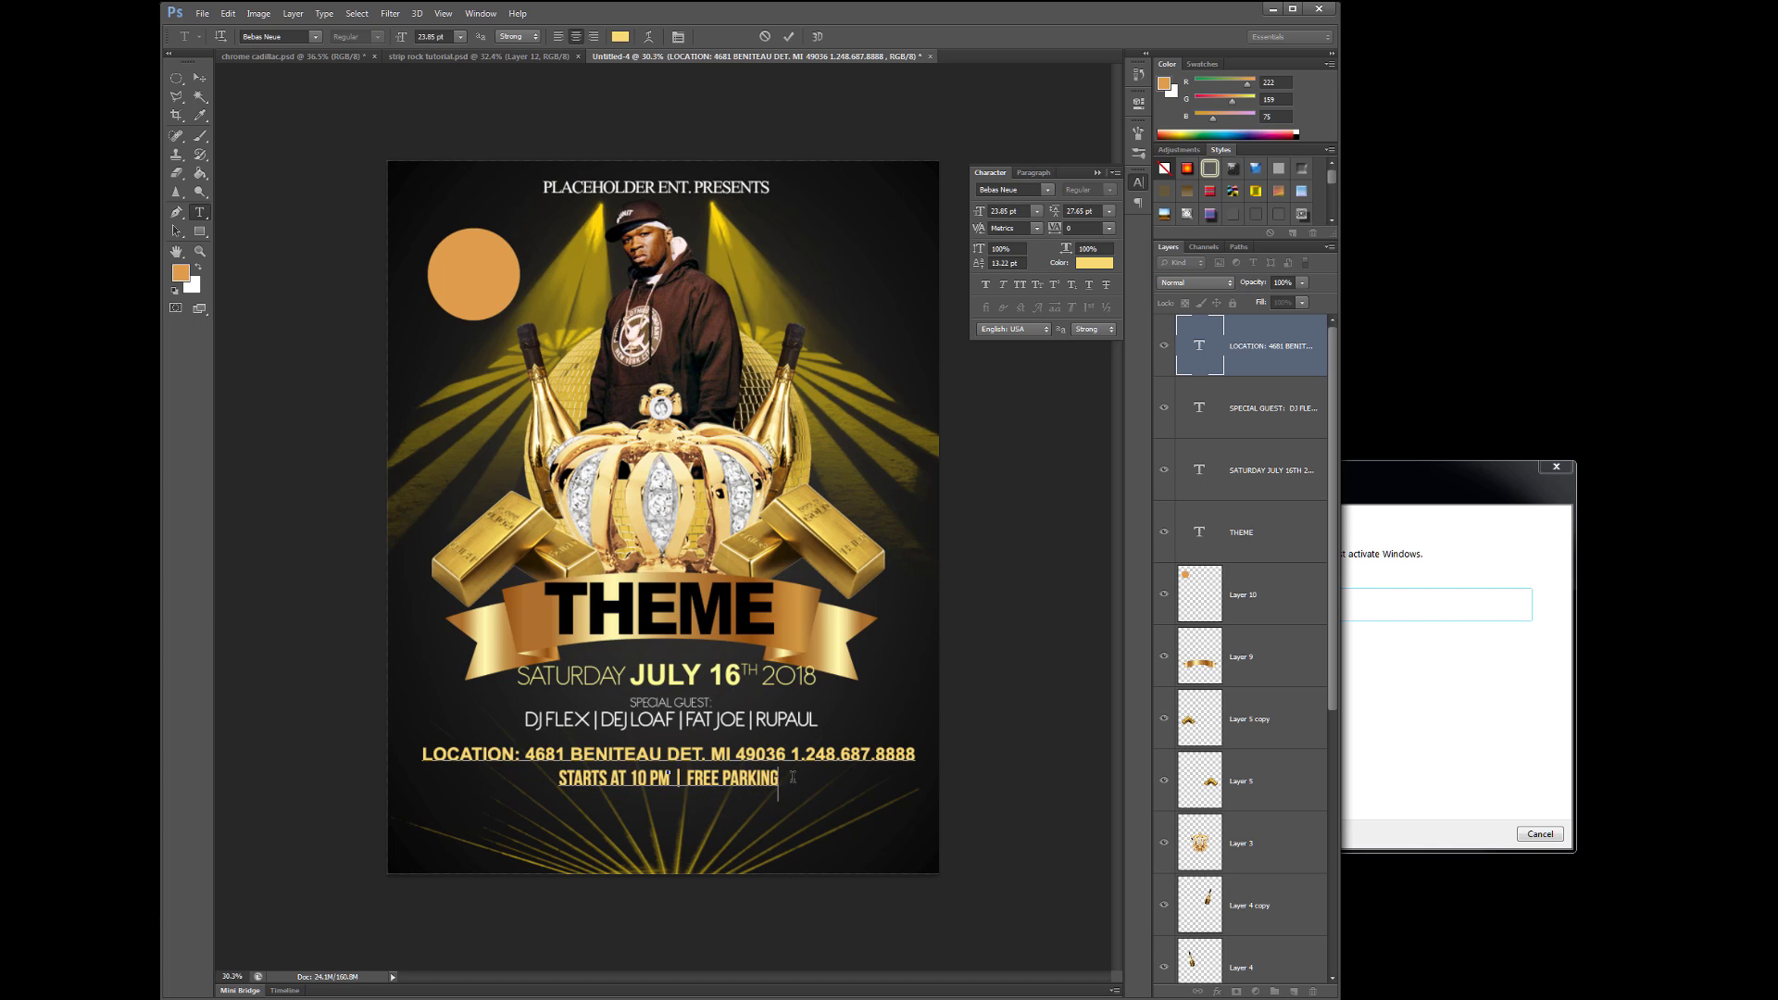
pyautogui.write(' | FREE ENTRY FOR LADIES UNTIL 11')
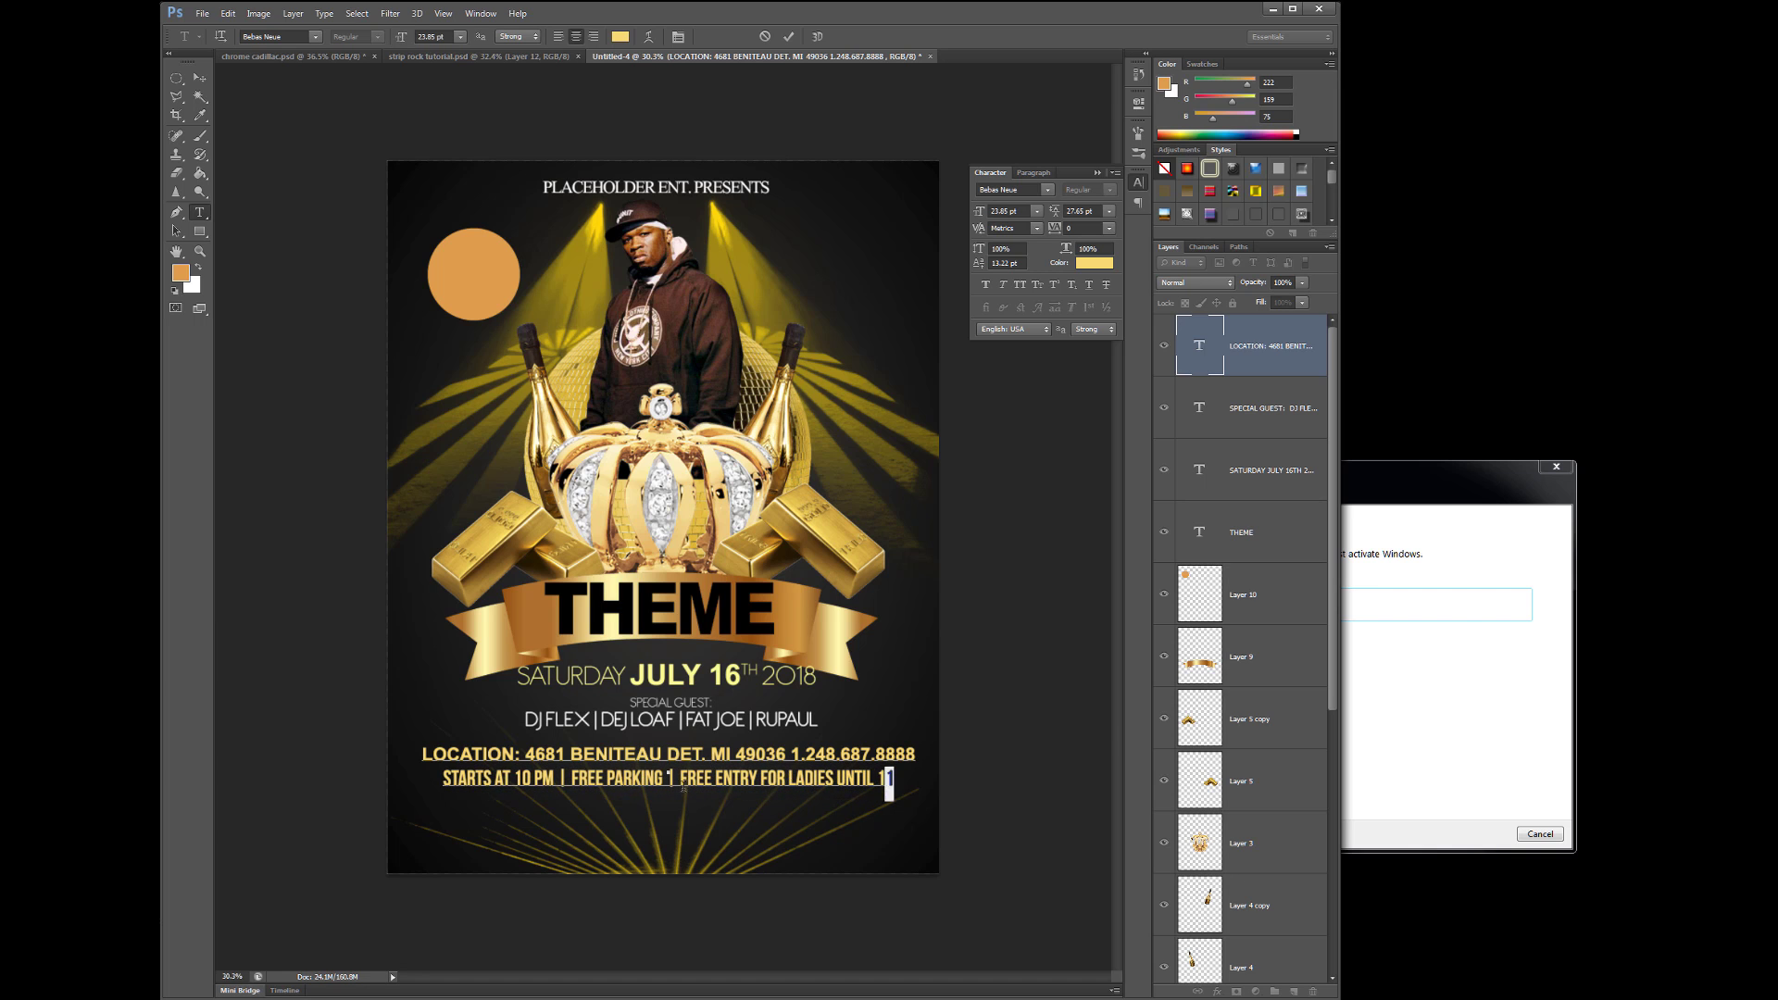
# - Colour the details line white and finish the AT THE DOOR | BYOB text
pyautogui.tripleClick(683, 787)
pyautogui.click(1094, 263)
pyautogui.click(1061, 523)
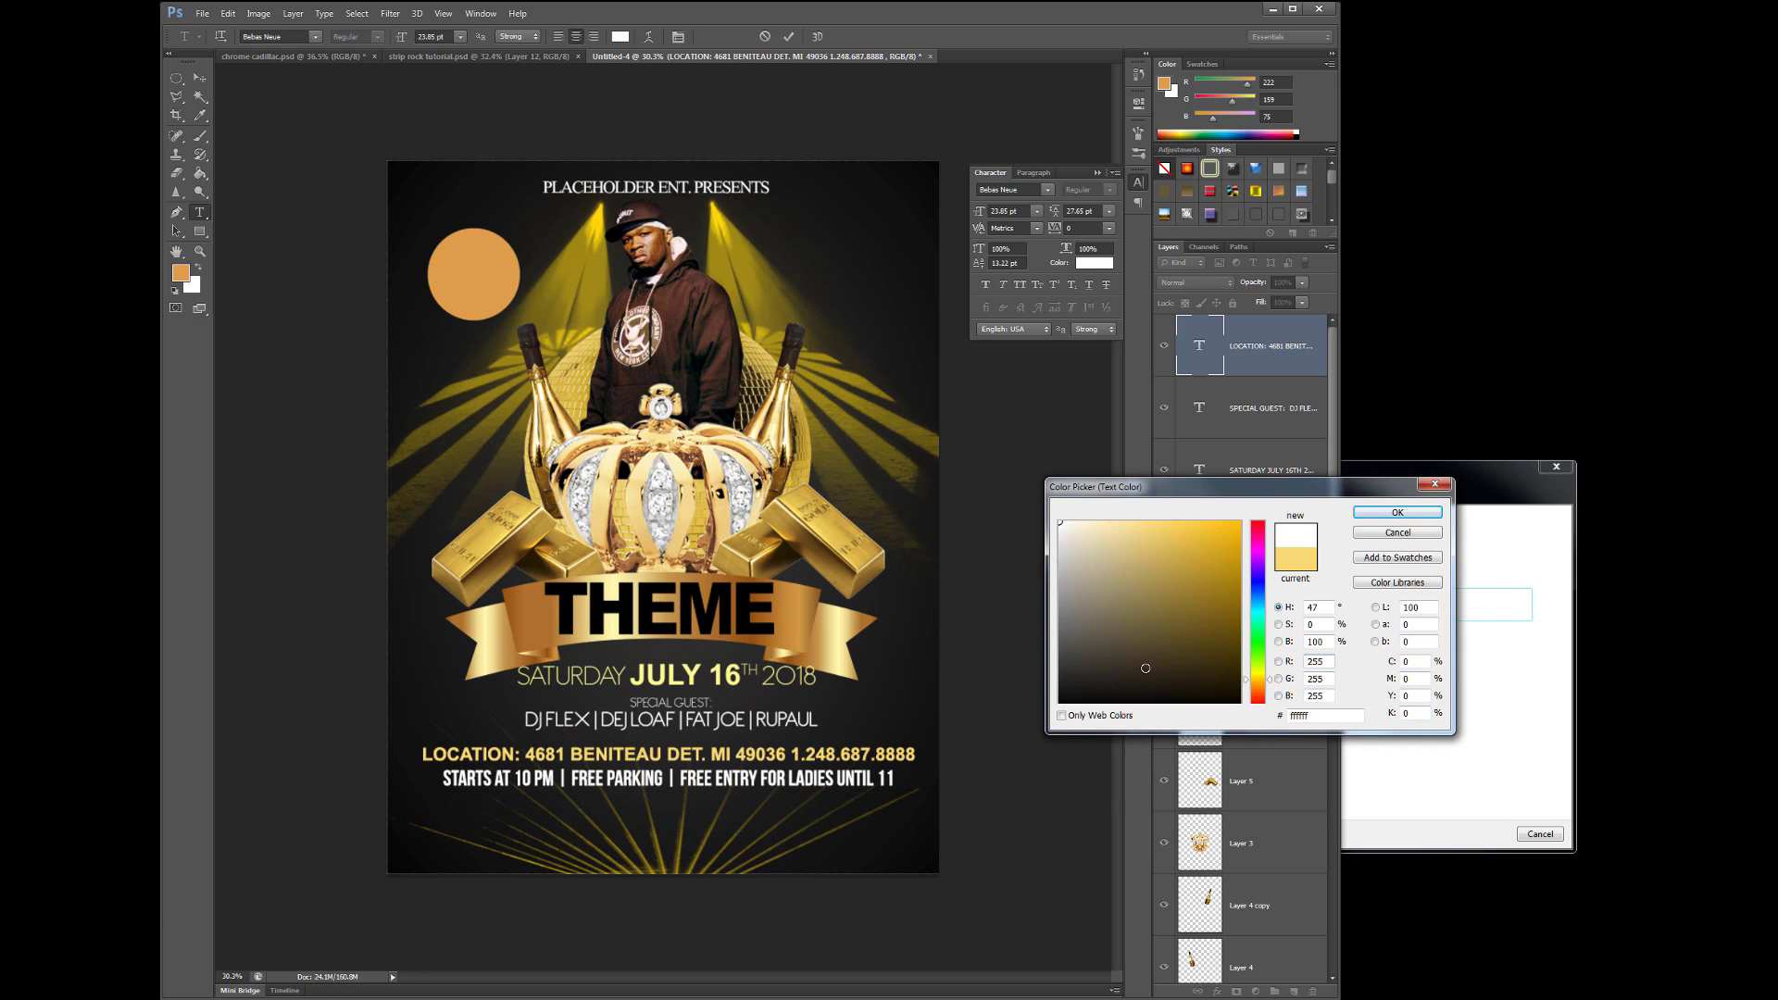
pyautogui.click(1397, 513)
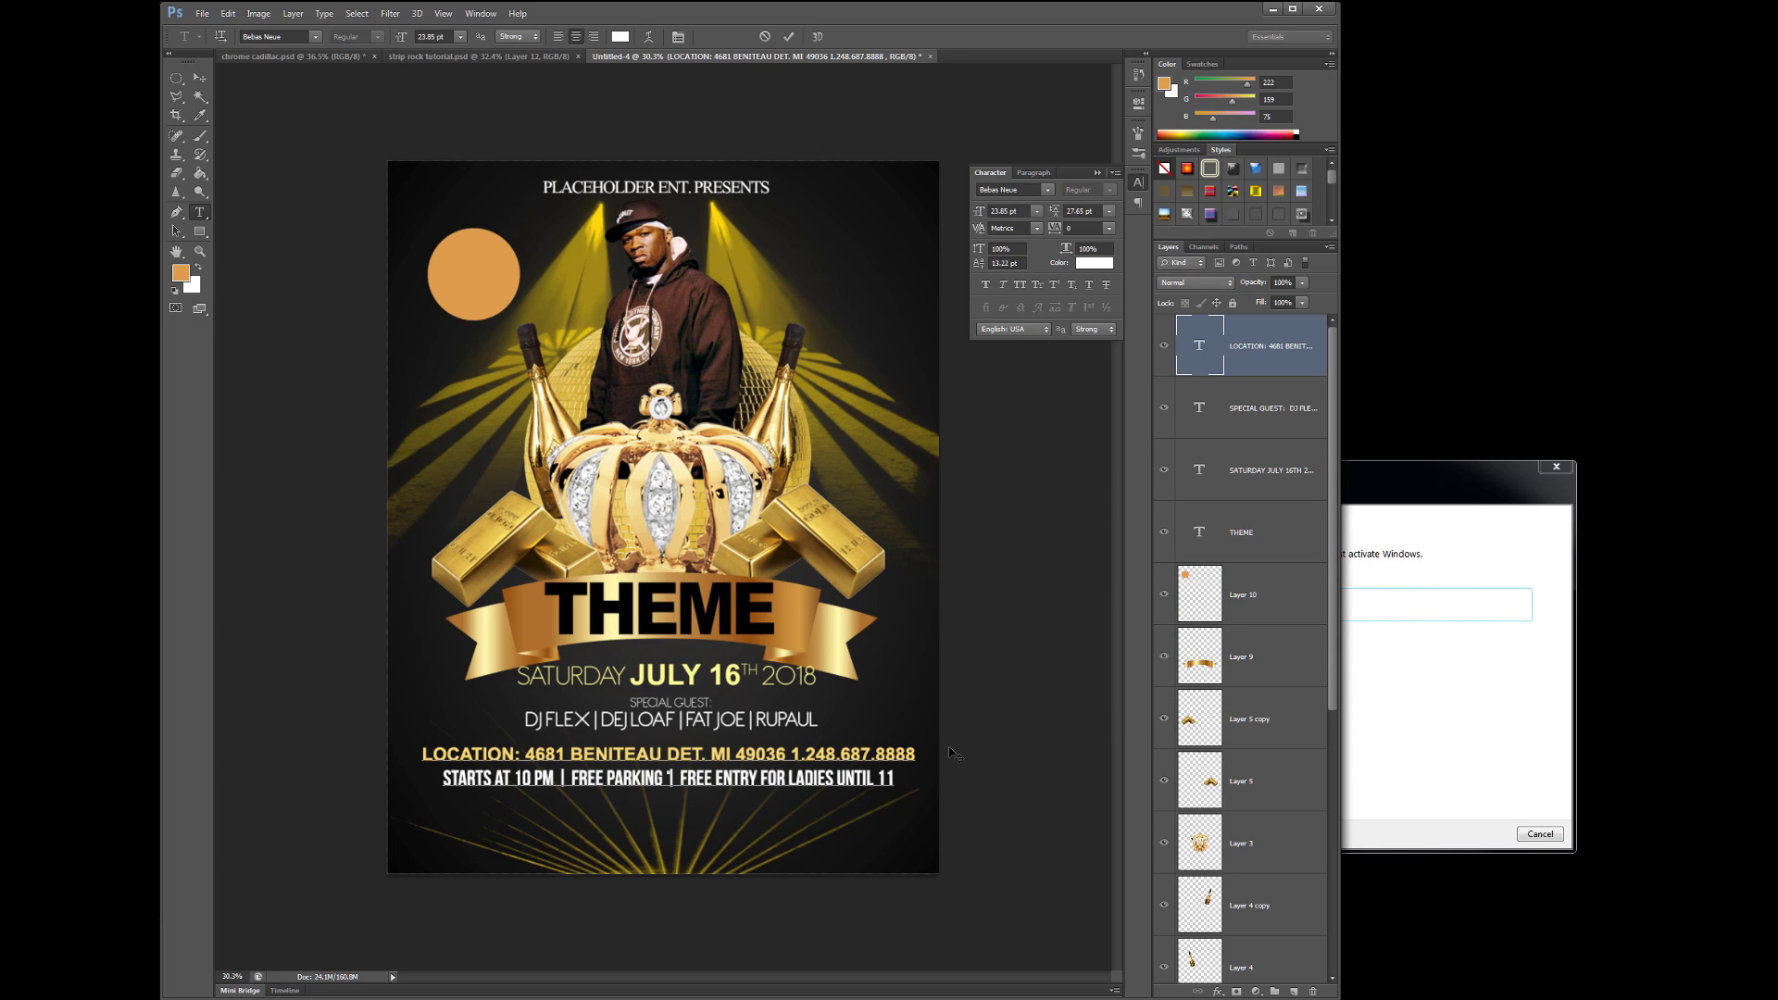
pyautogui.write('E DOOR | BYOB |')
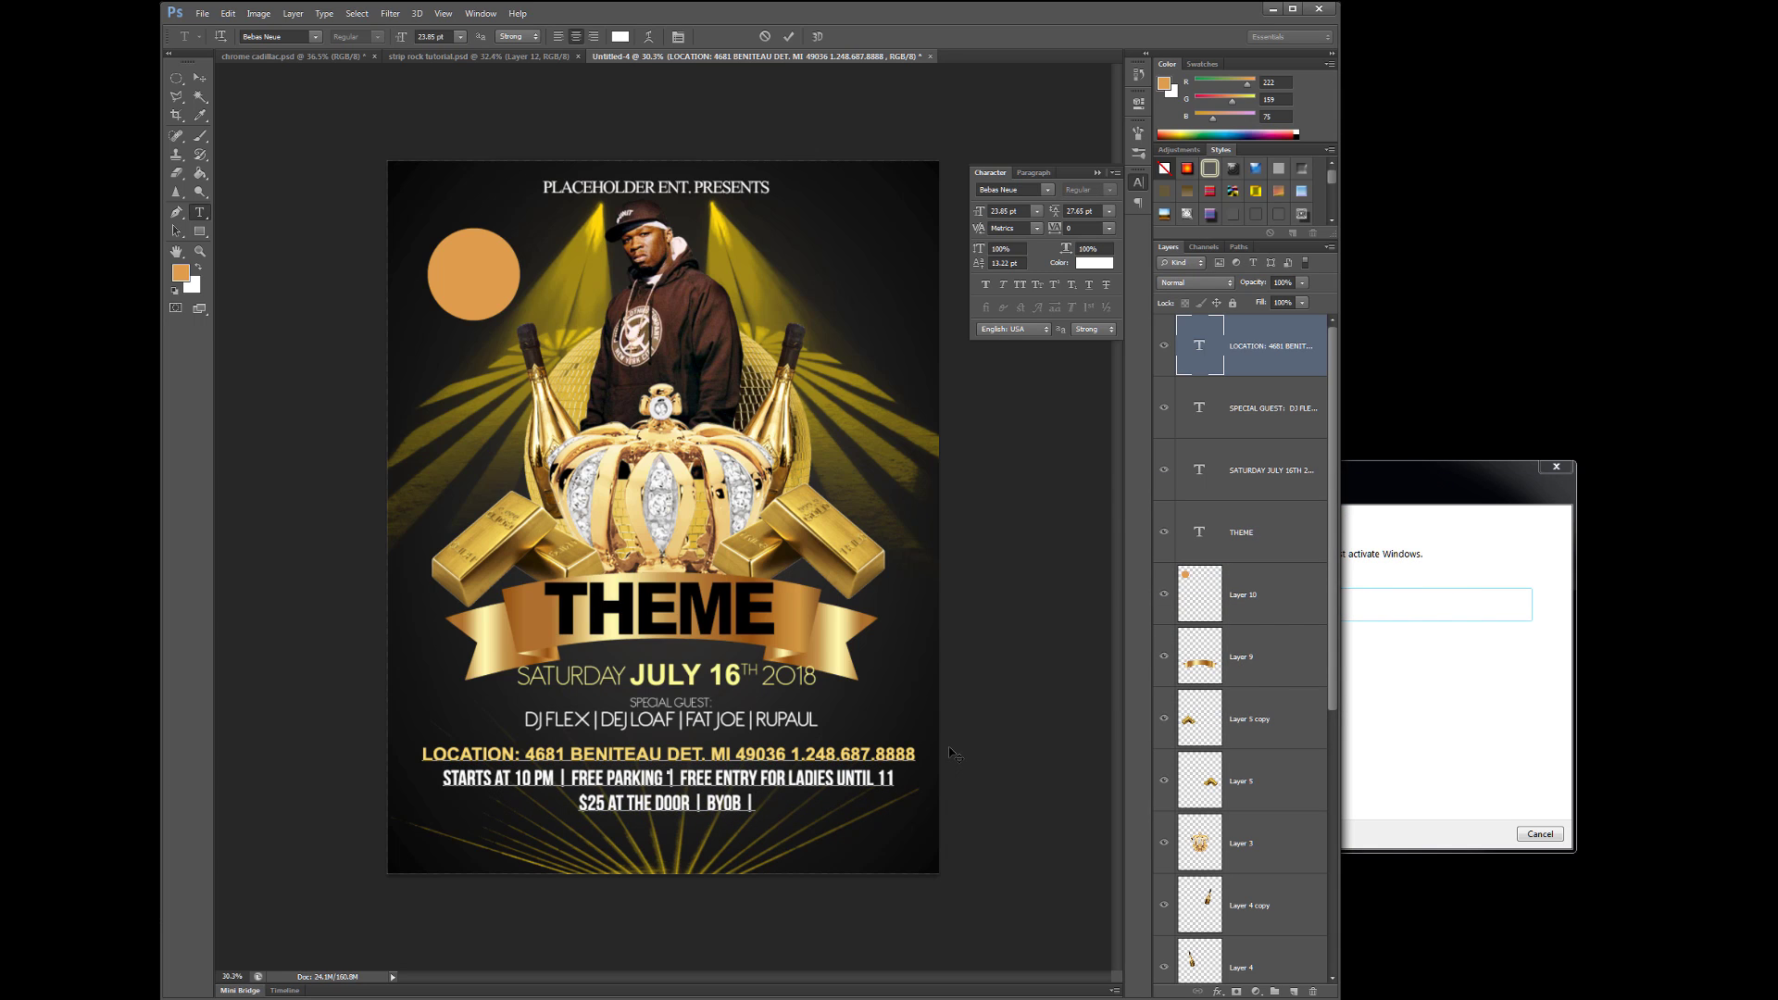
# - Remove the phone number from the location line, enlarge that line, and shrink the next two lines to 22.85 pt
pyautogui.moveTo(790, 754); pyautogui.dragTo(916, 754)
pyautogui.press('BackSpace')
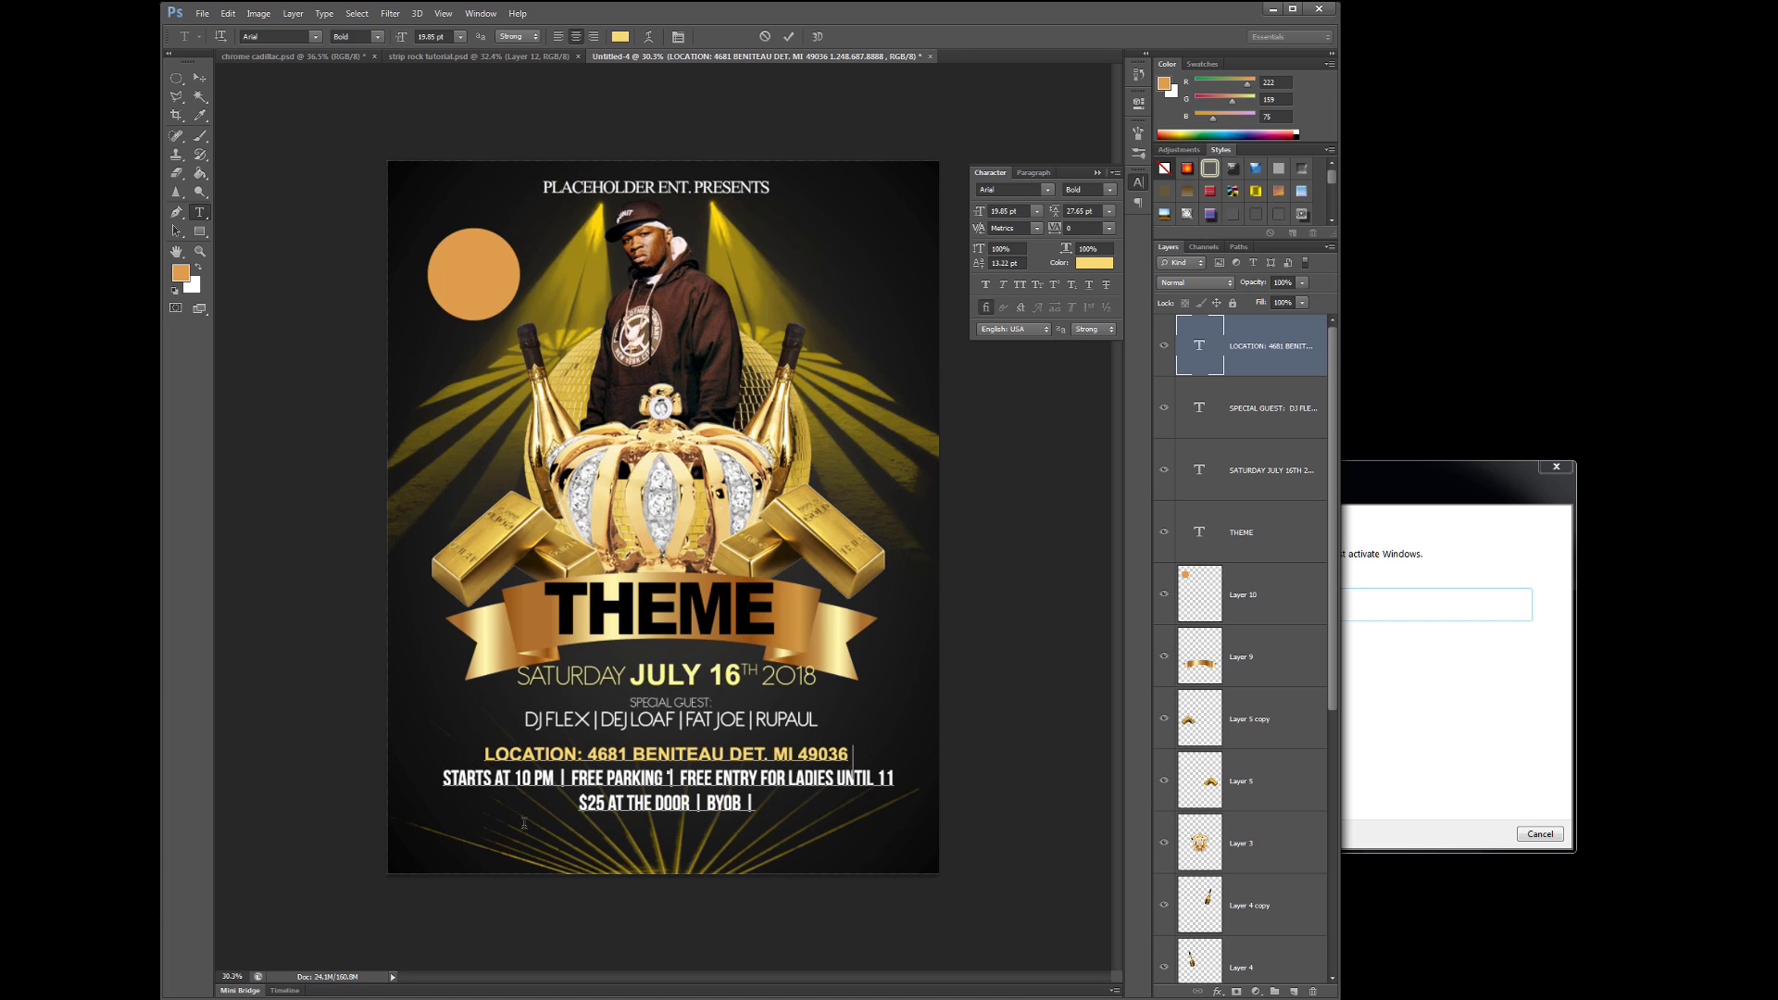
pyautogui.hotkey('ctrl', 'Return')
pyautogui.click(199, 212)
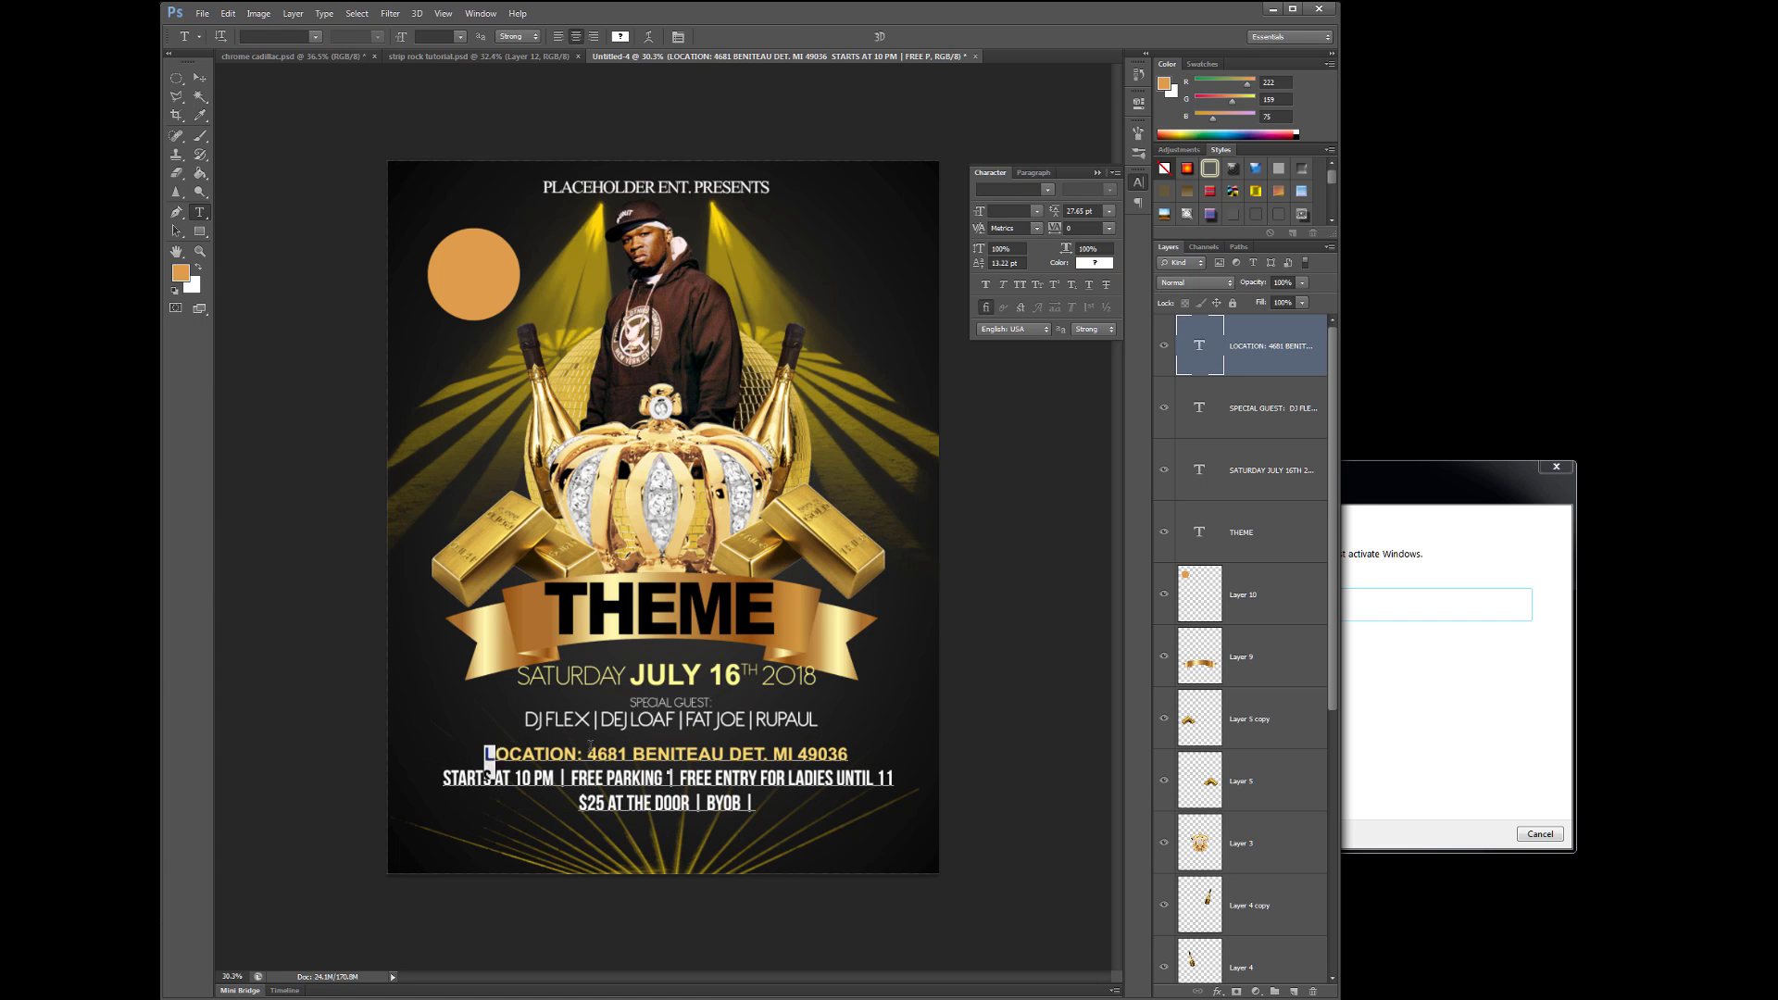
pyautogui.moveTo(485, 754); pyautogui.dragTo(848, 753)
pyautogui.hotkey('ctrl', 'shift', '.')
pyautogui.hotkey('ctrl', 'Return')
pyautogui.press('t')
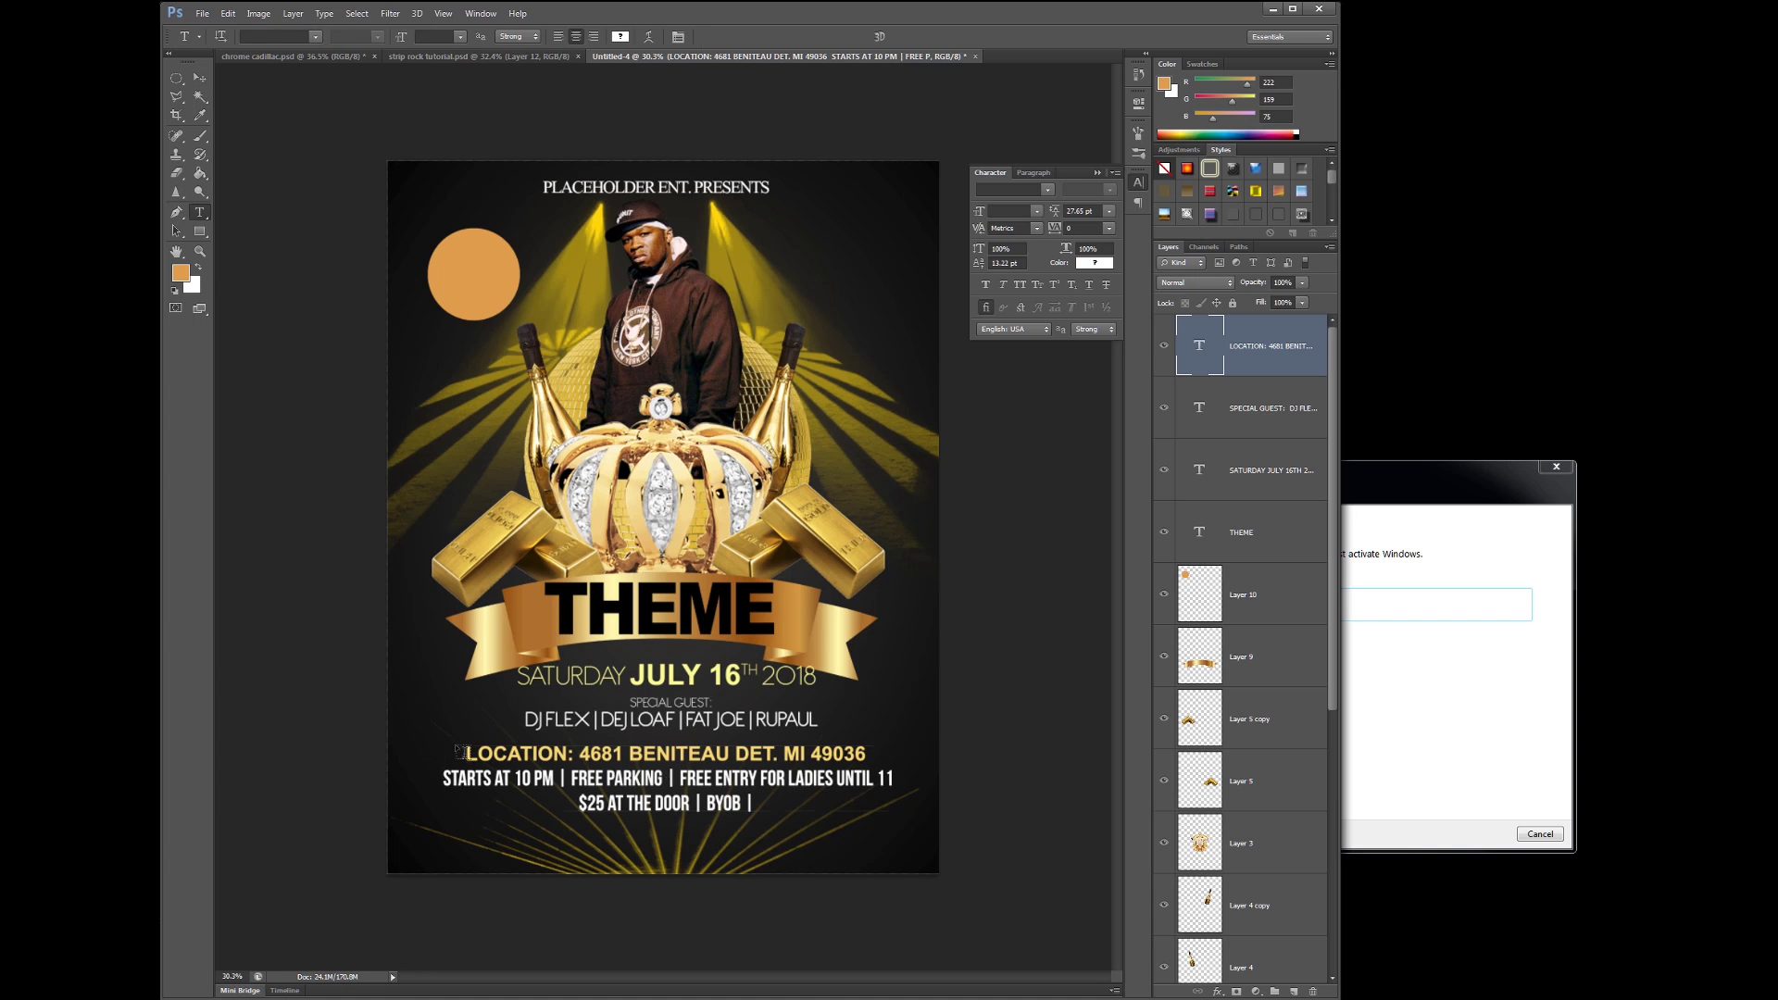
pyautogui.moveTo(447, 770); pyautogui.dragTo(870, 815)
pyautogui.hotkey('ctrl', 'shift', ',')
# - Add 'NO SNEAKERS OR JEANS', a 'MORE INFORMATION CALL OR EMAIL' line, and the phone and e-mail line
pyautogui.click(879, 836)
pyautogui.write('NO')
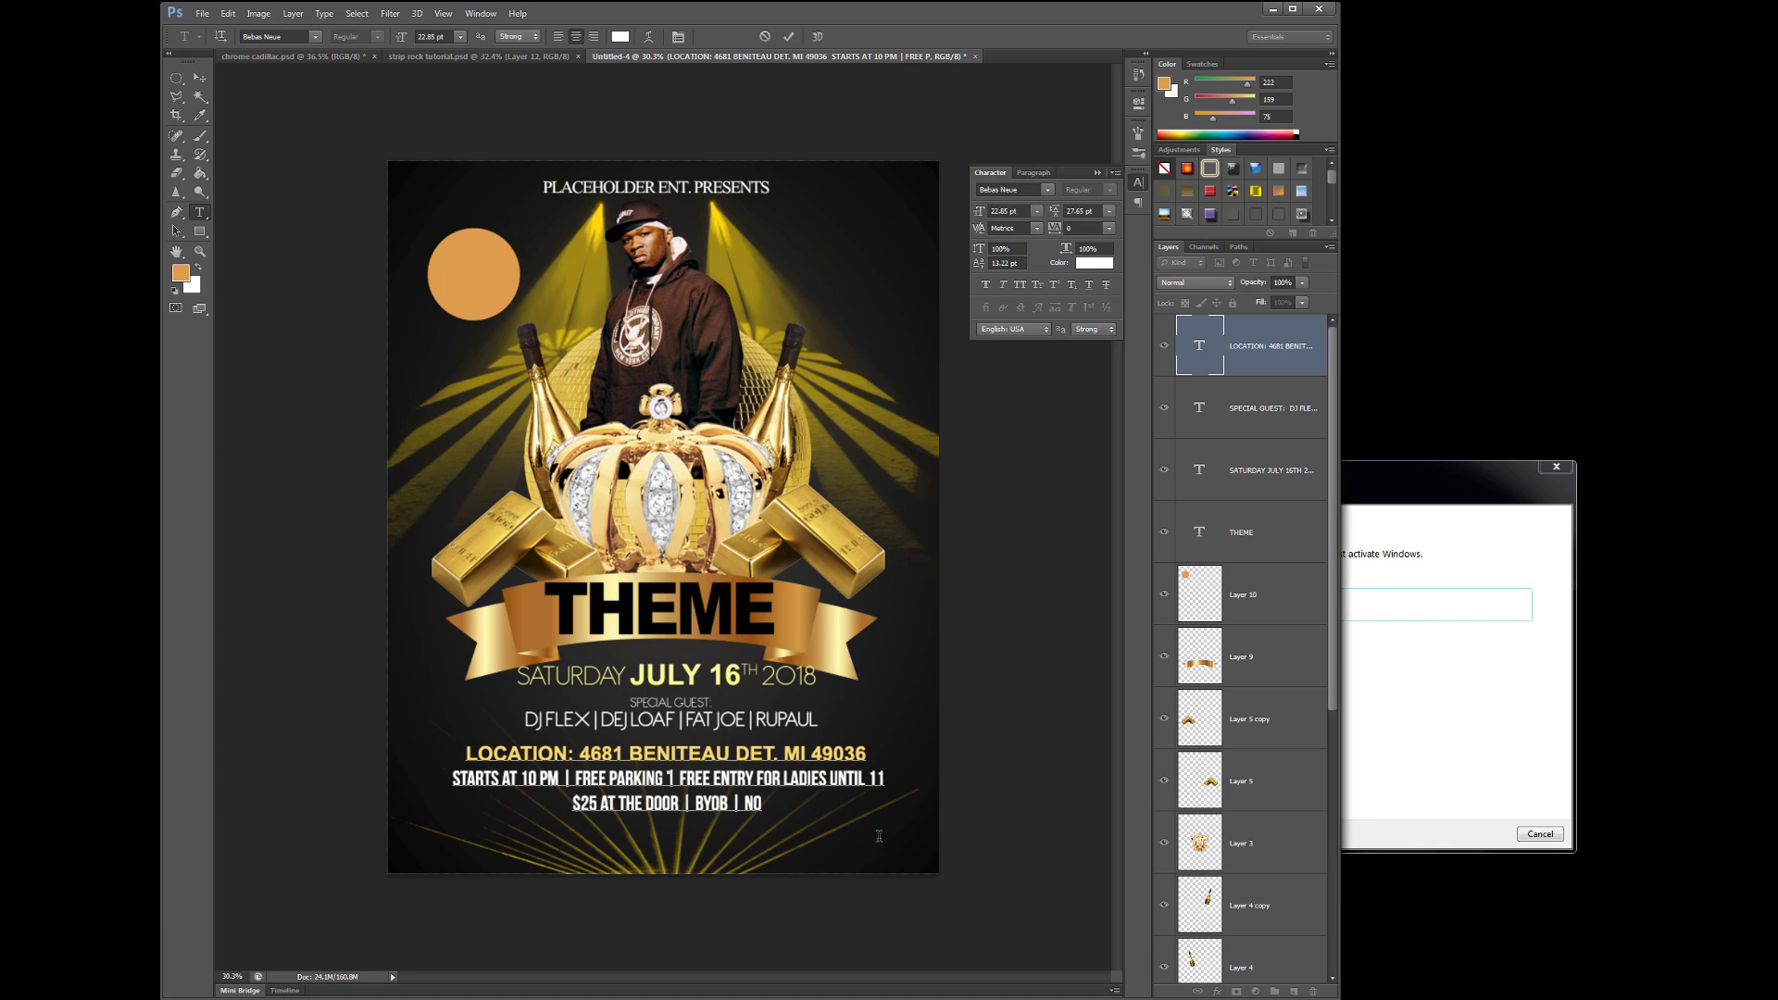
pyautogui.write(' SNEAKERS OR JEANS MORE')
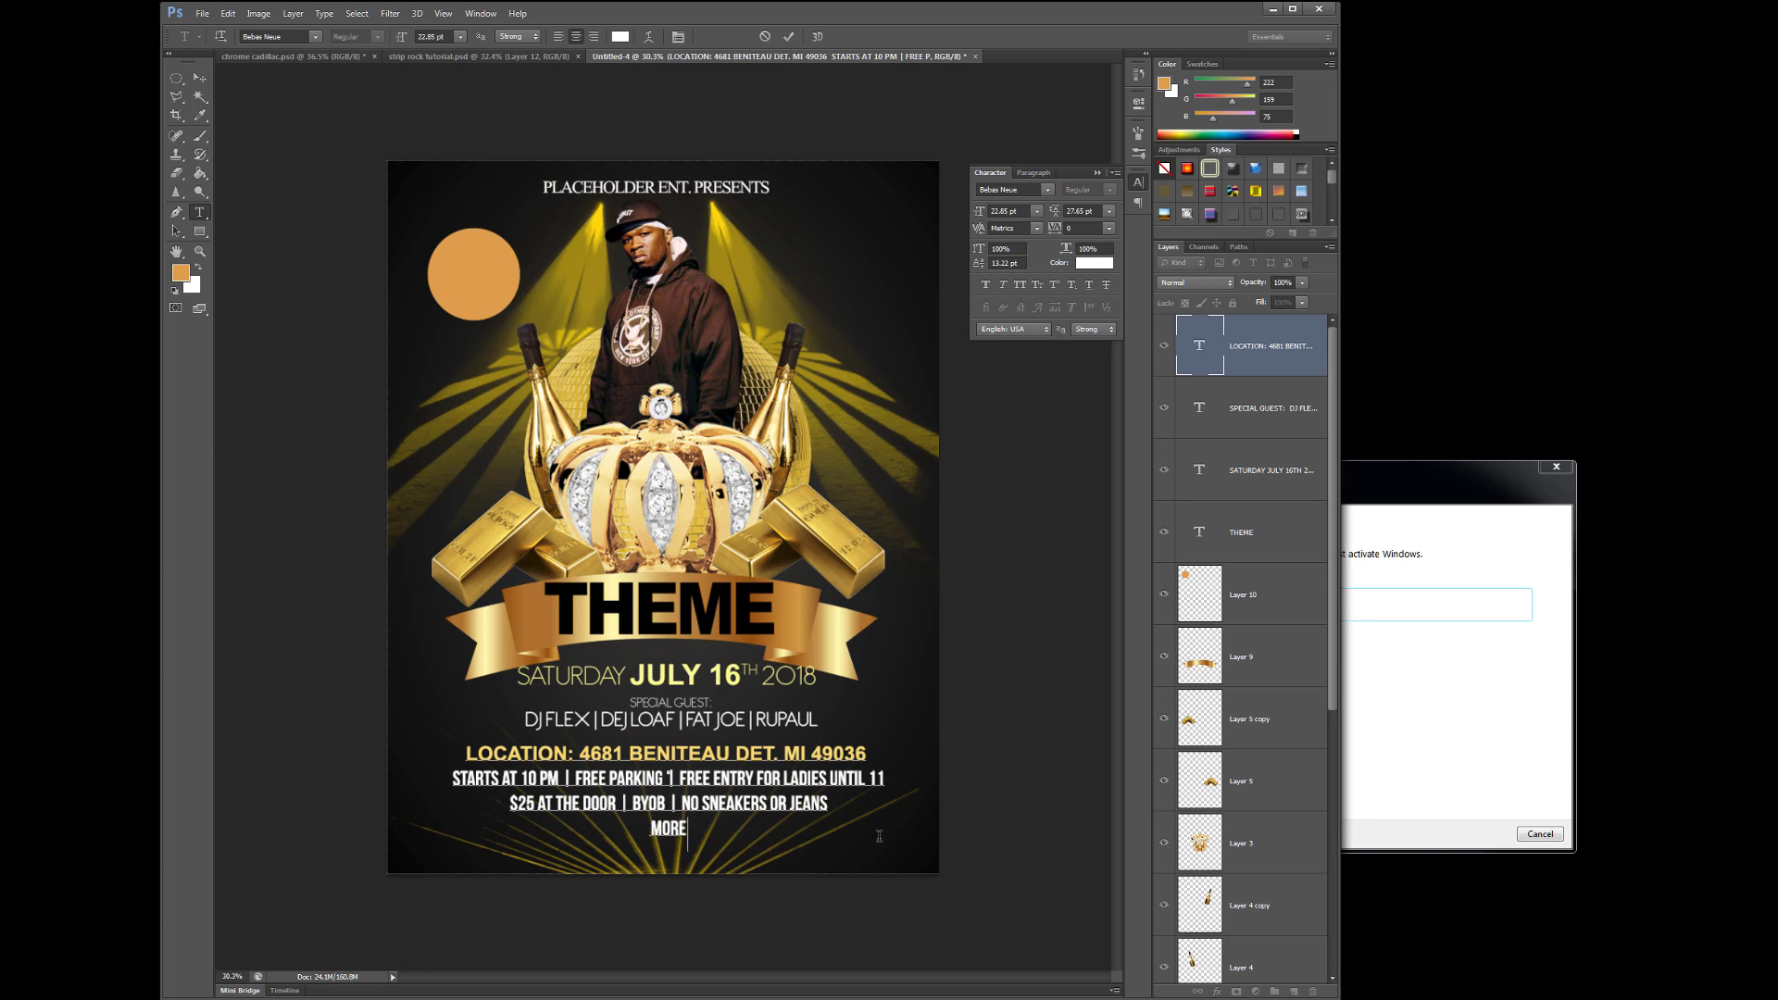
pyautogui.write(' MORE INFORMATION CALL OR EMAIL')
pyautogui.press('Return')
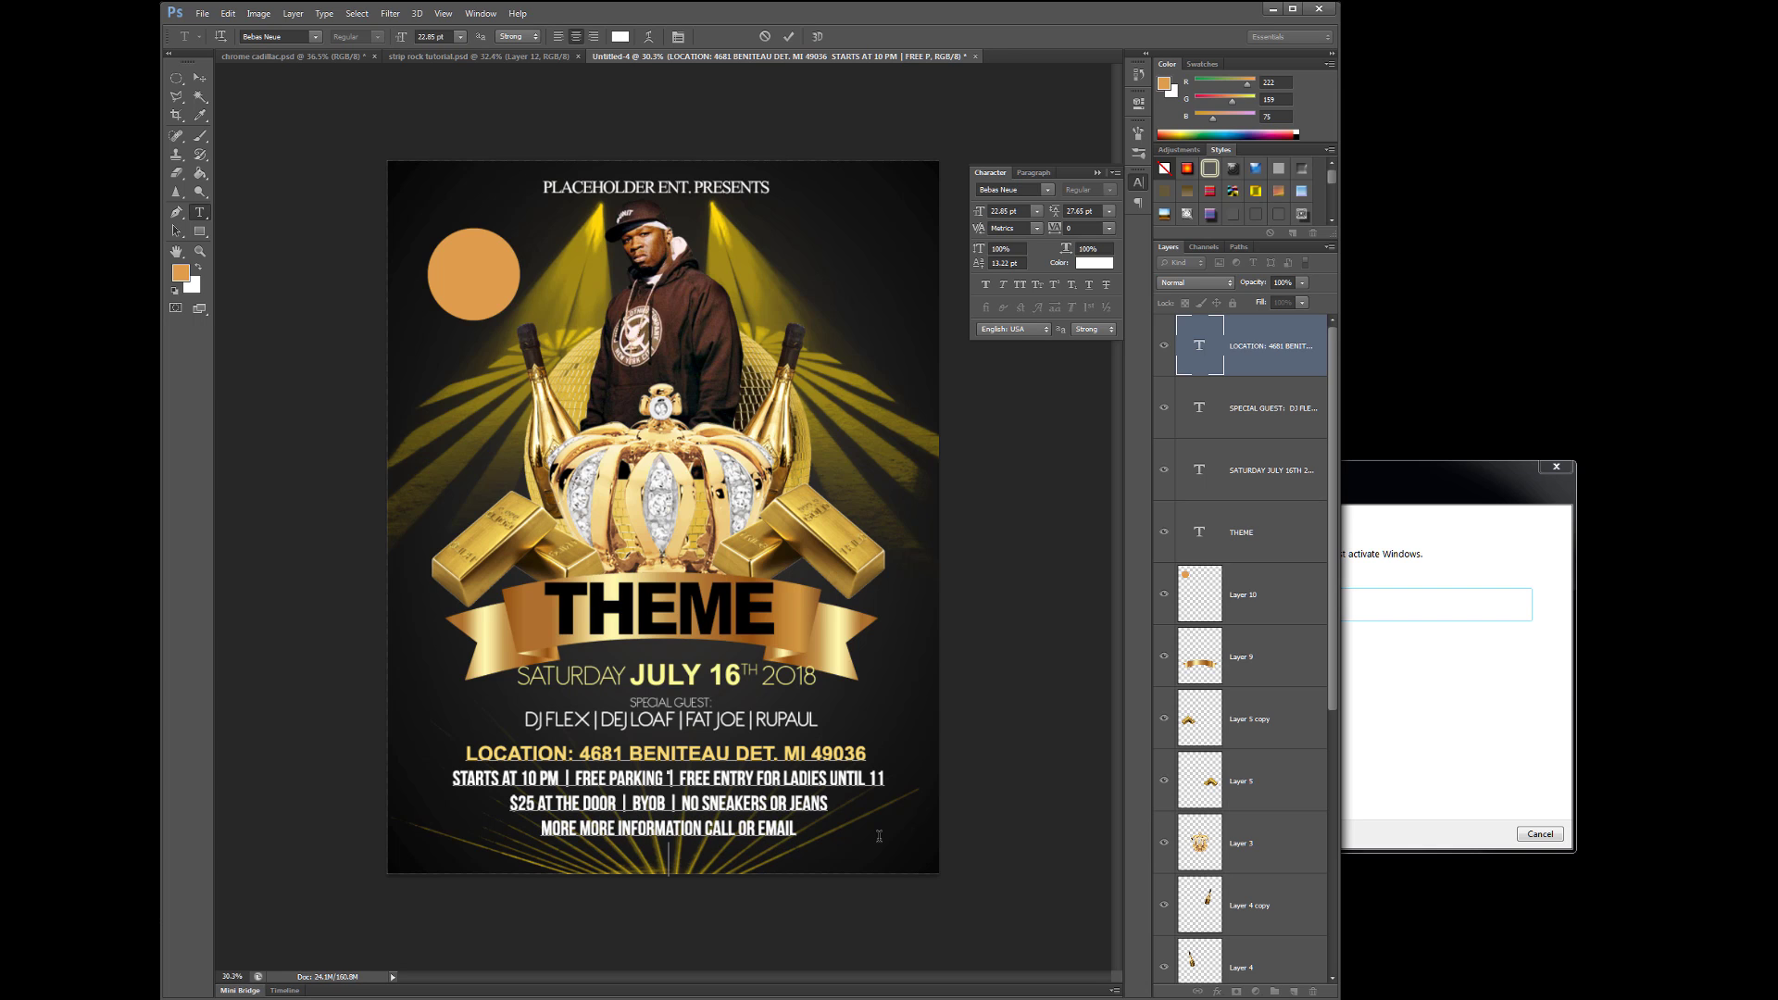
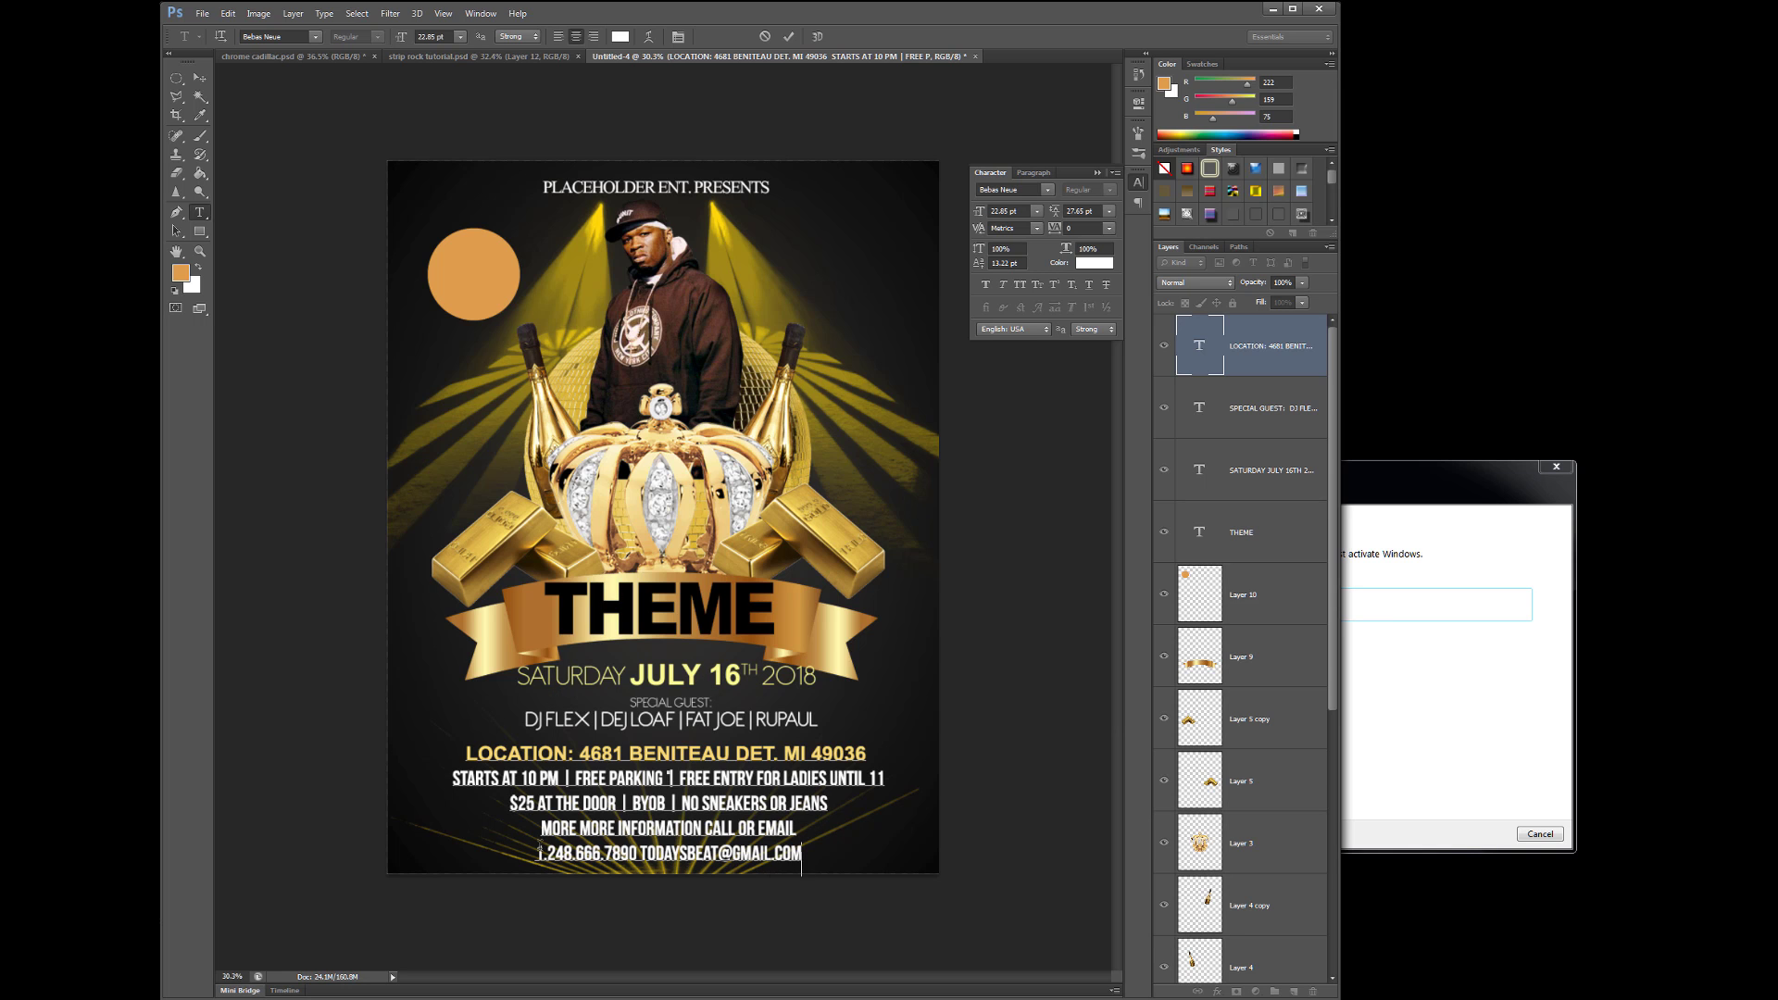
# - Set the last two lines to Arial at 15.85 pt and join them into one line
pyautogui.moveTo(542, 827); pyautogui.dragTo(802, 861)
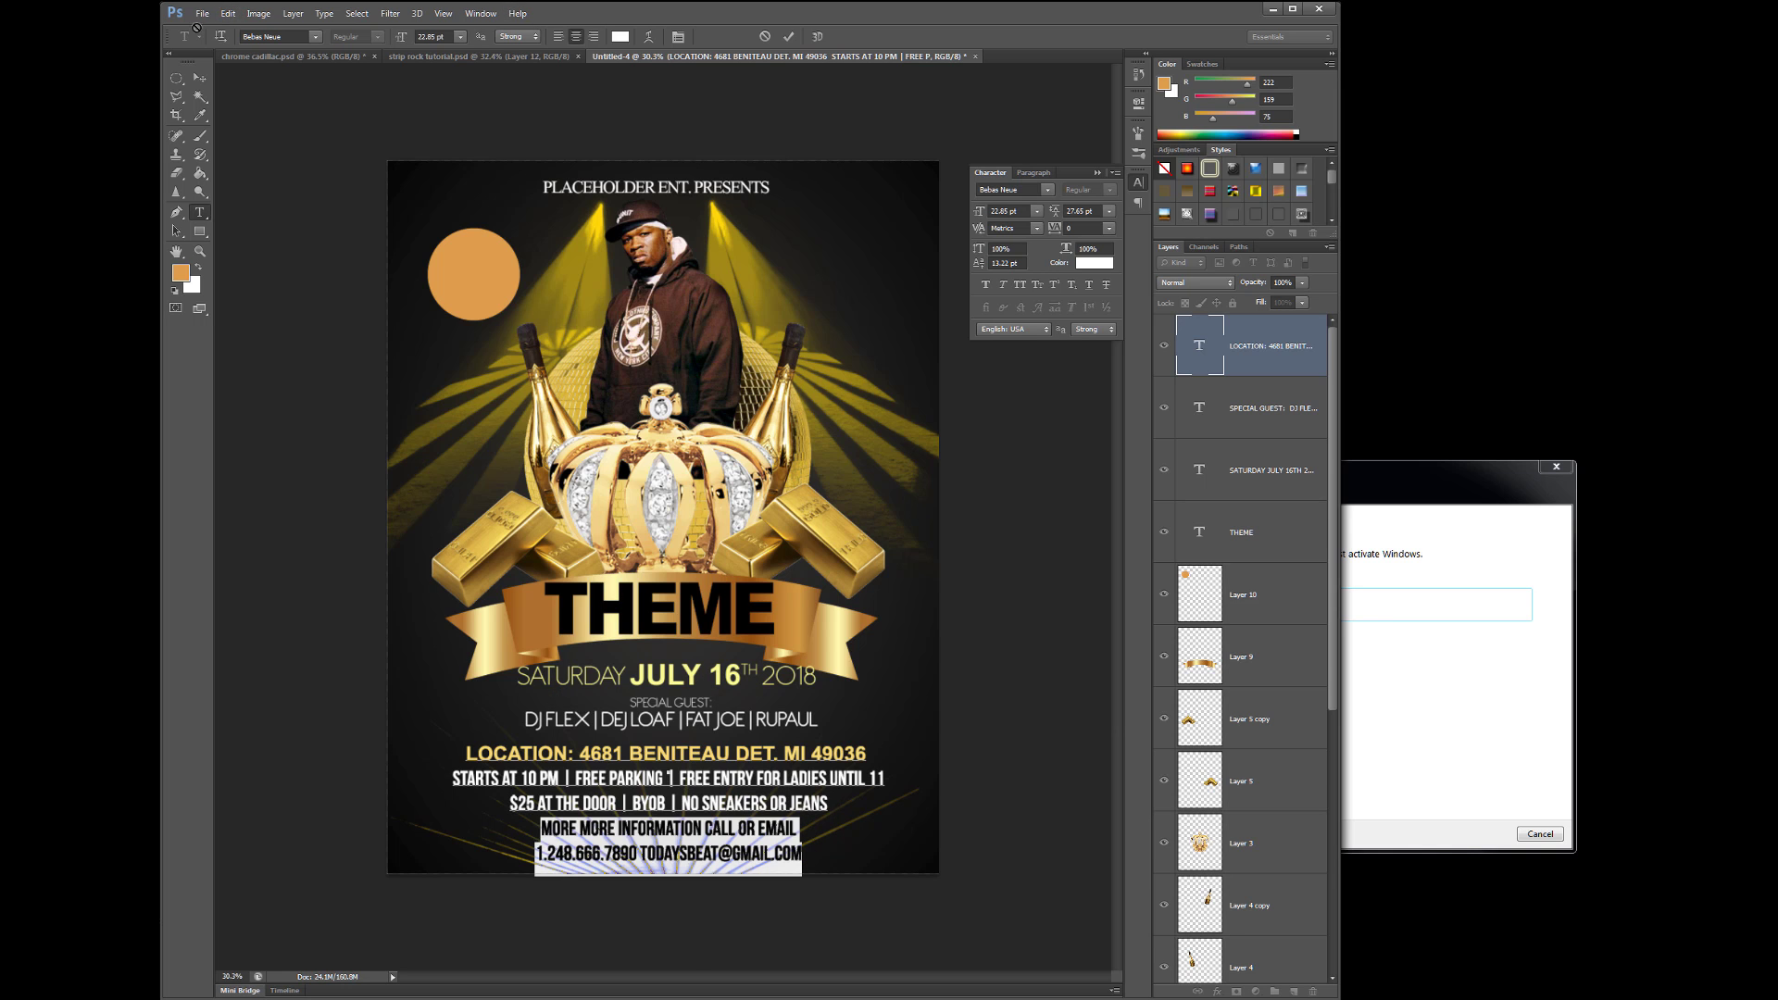
pyautogui.click(315, 36)
pyautogui.moveTo(684, 143); pyautogui.dragTo(685, 118)
pyautogui.click(562, 341)
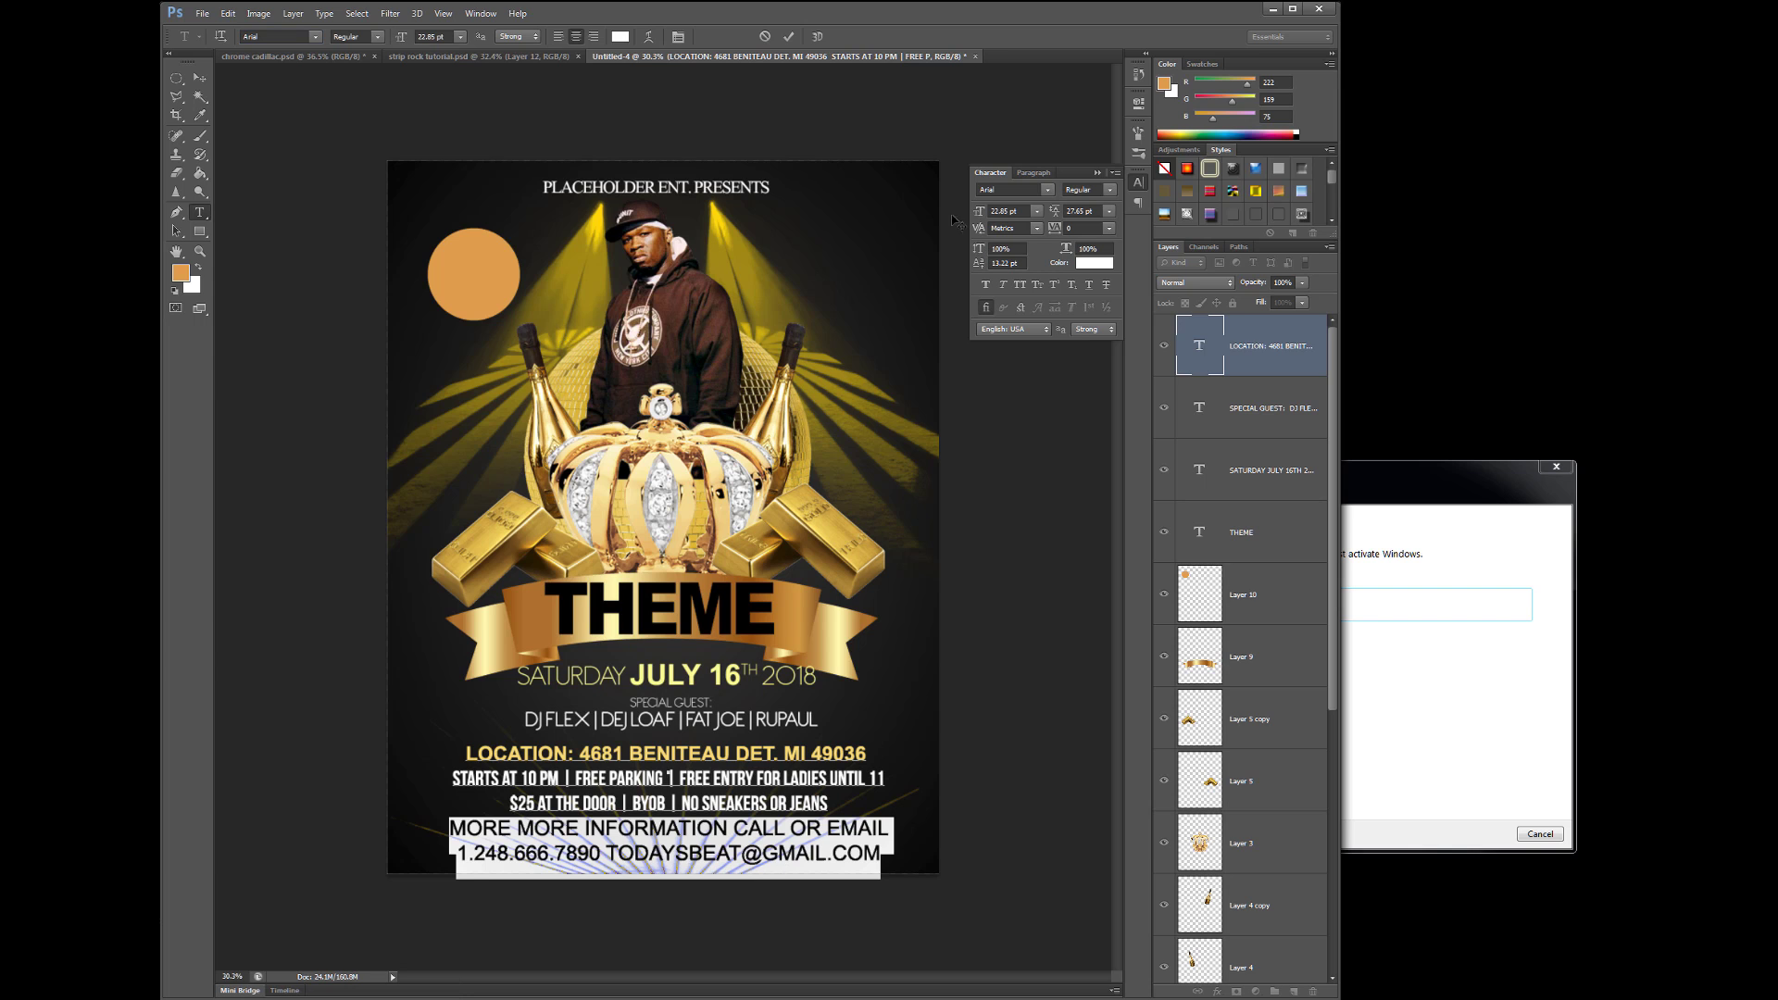
pyautogui.moveTo(981, 217); pyautogui.dragTo(977, 214)
pyautogui.press('Return')
pyautogui.press('Home')
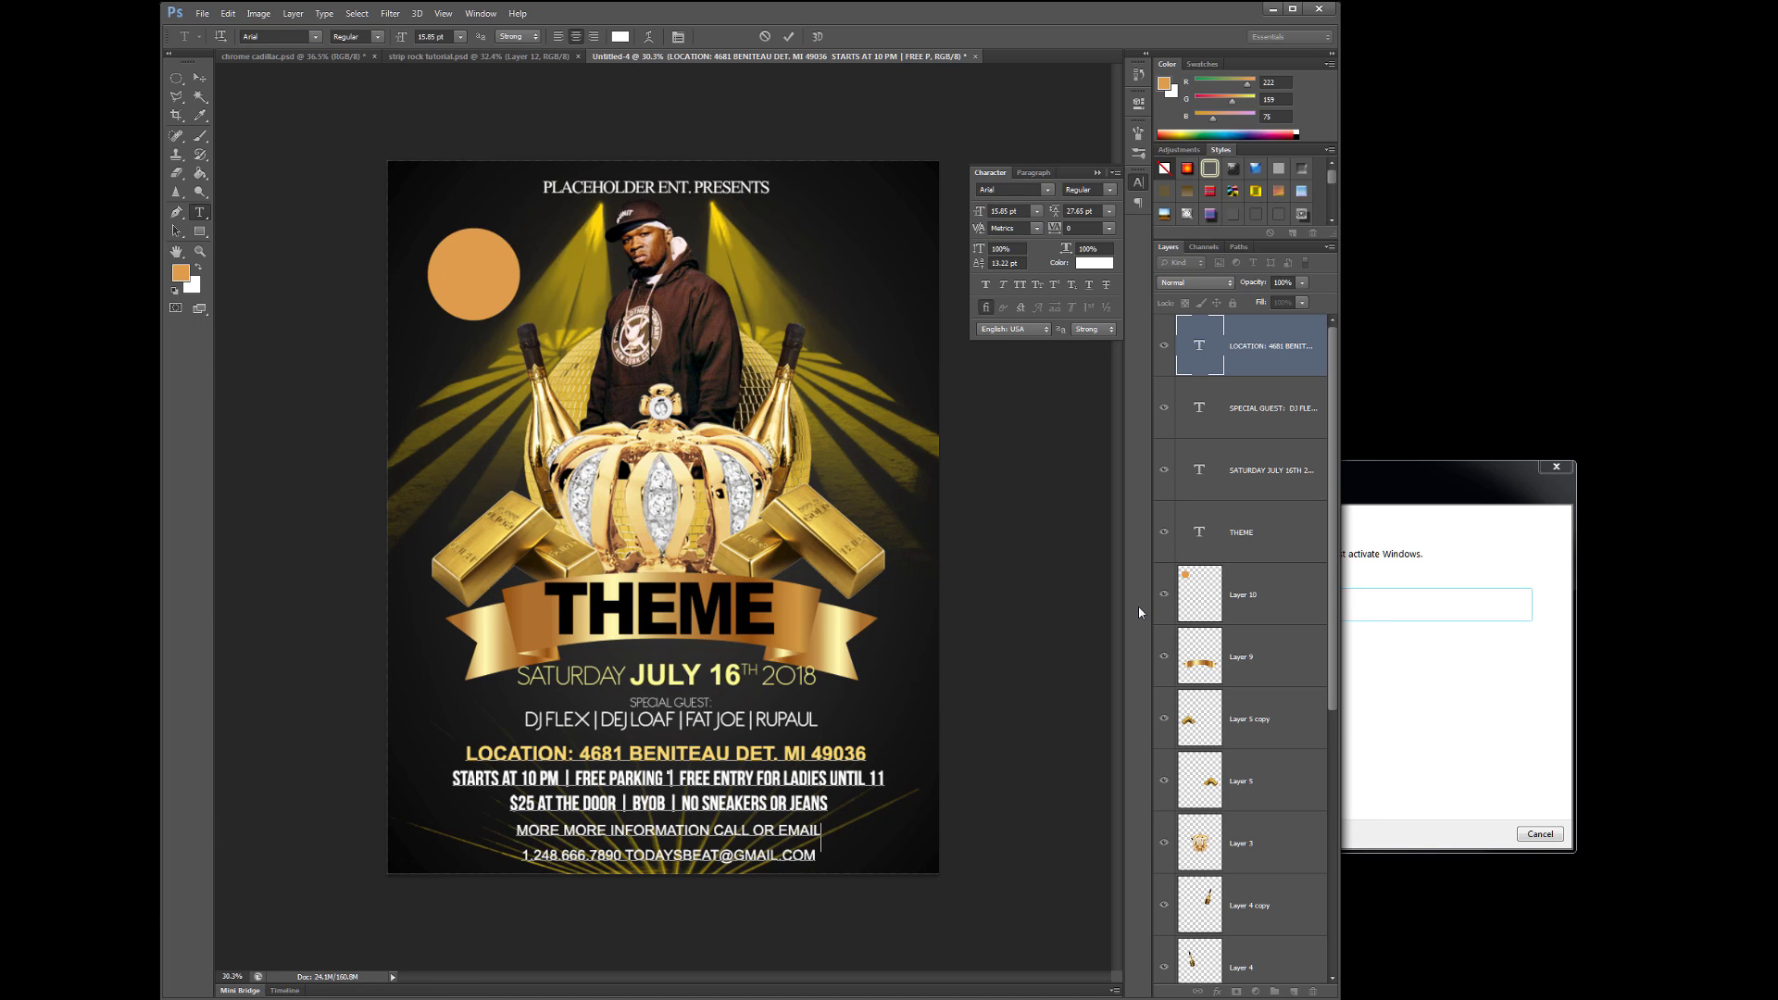
pyautogui.press('BackSpace')
# - Shrink the long contact line to 13.85 pt
pyautogui.tripleClick(382, 837)
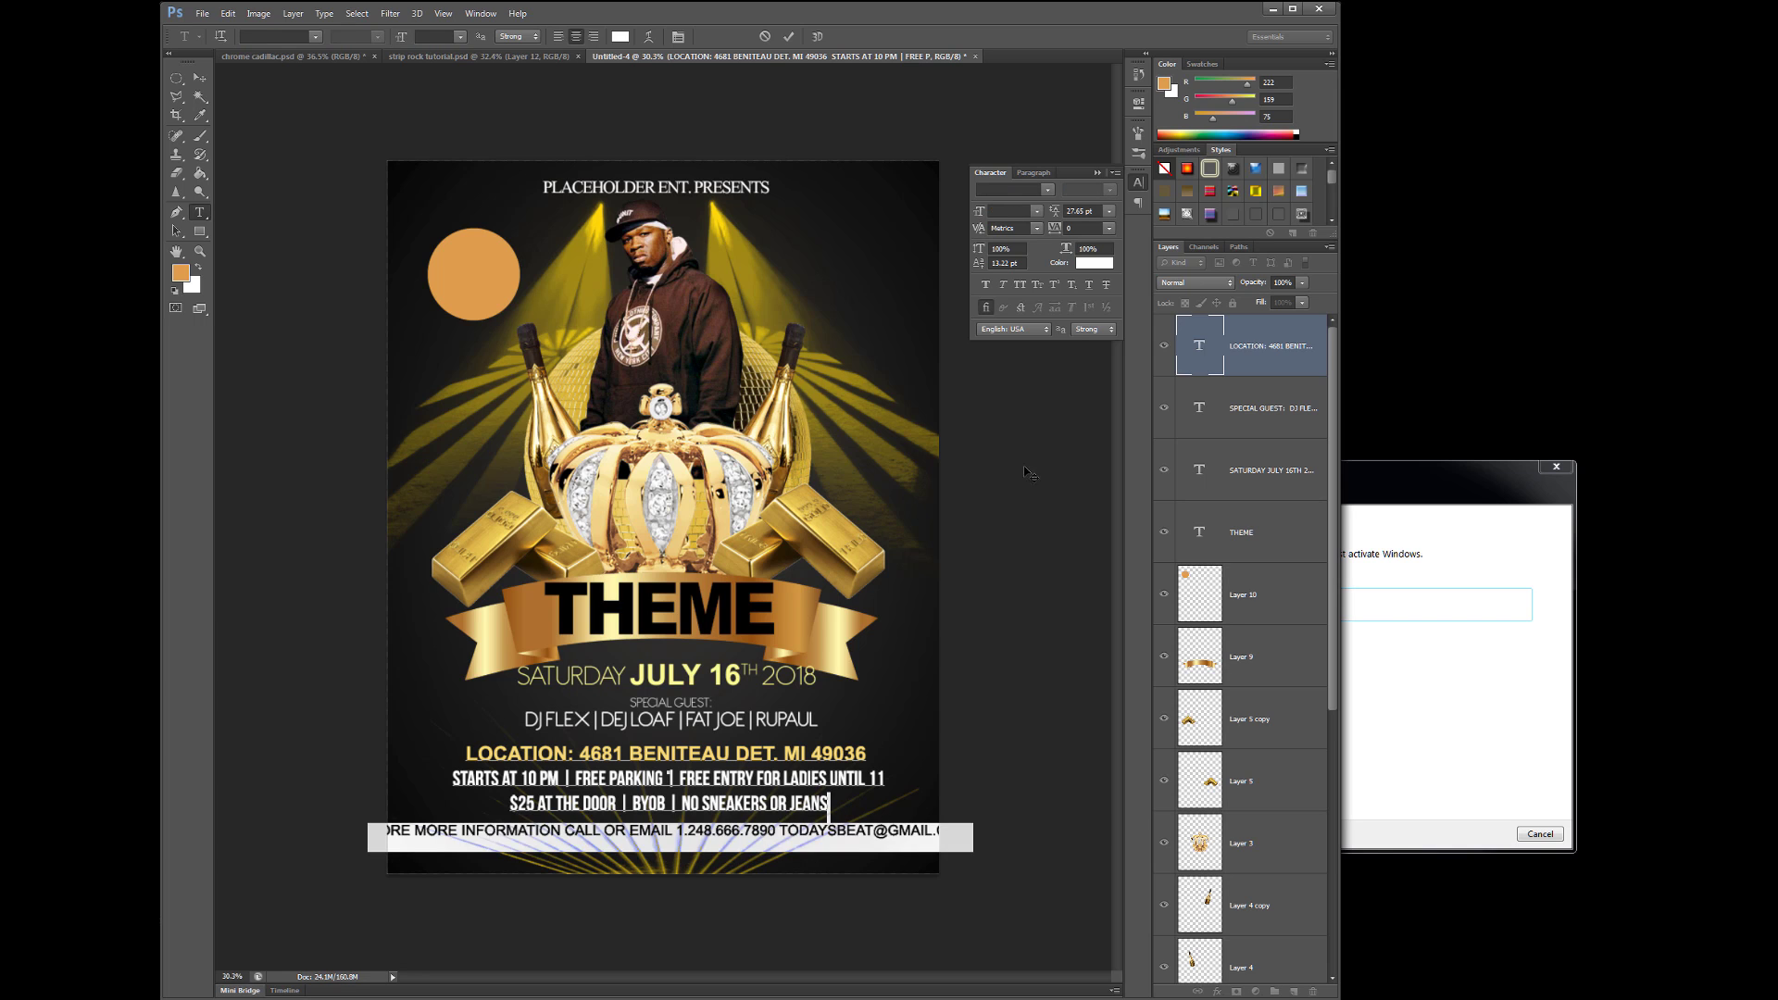
pyautogui.click(753, 775)
pyautogui.tripleClick(926, 822)
pyautogui.tripleClick(926, 827)
pyautogui.tripleClick(837, 804)
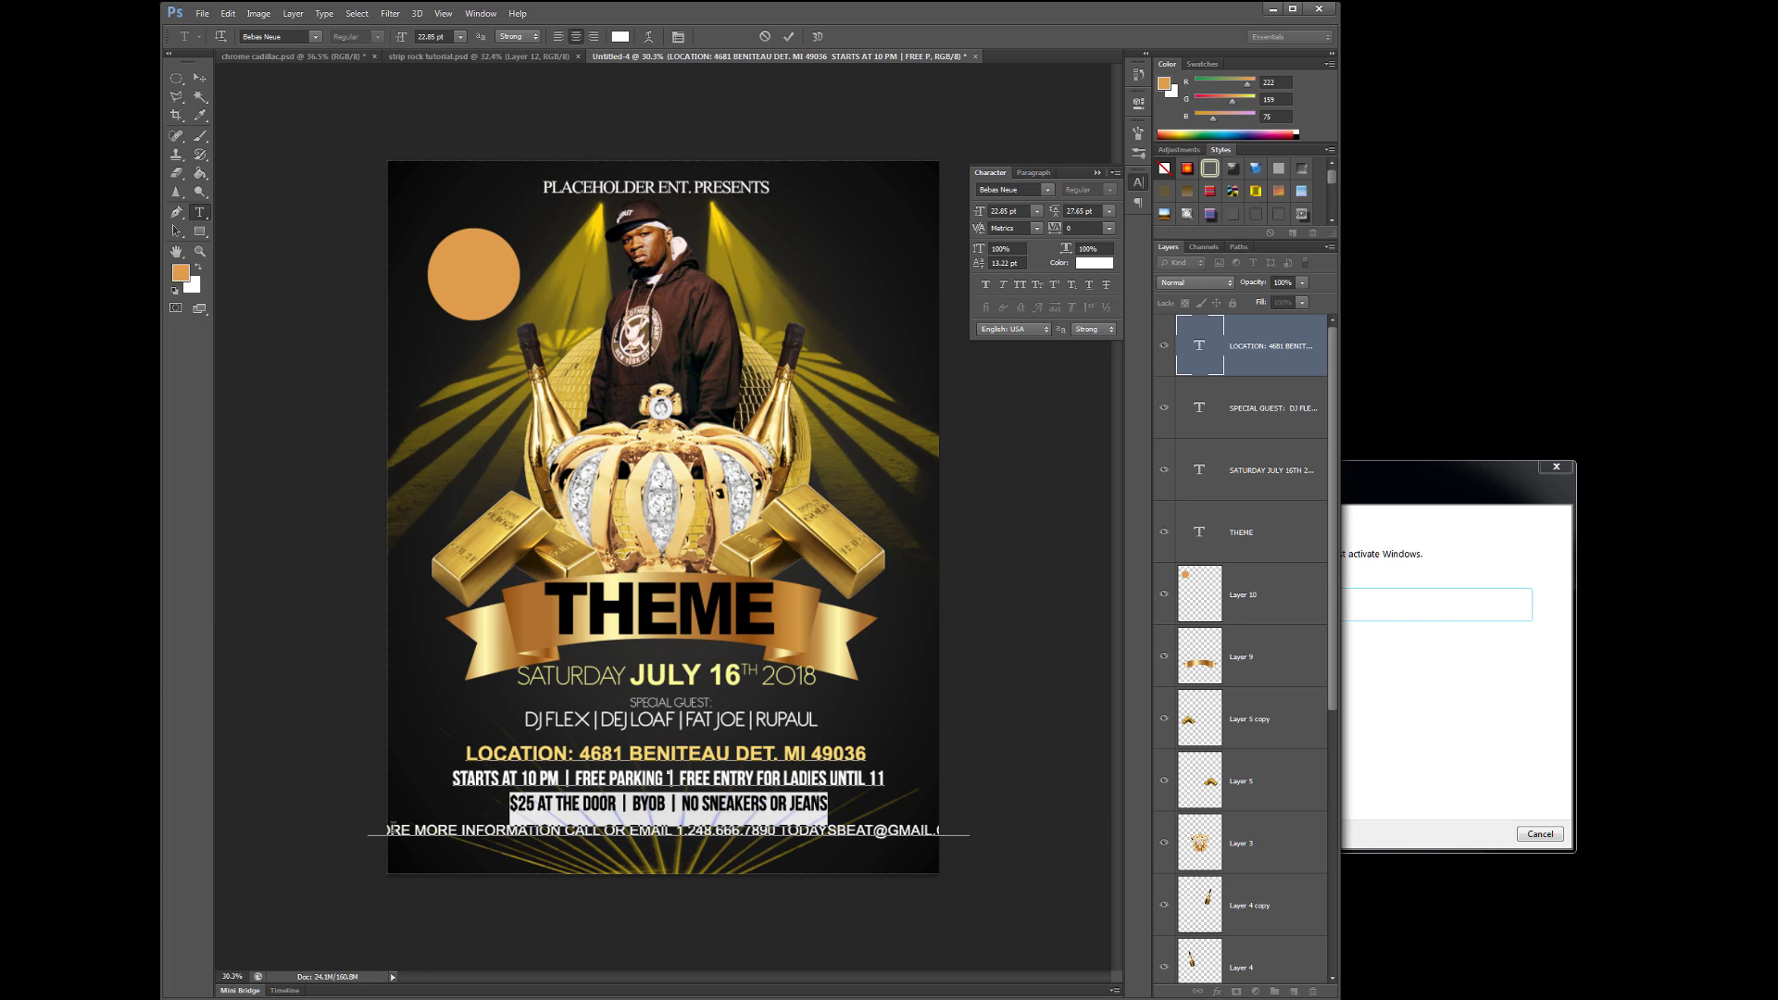
pyautogui.click(837, 806)
pyautogui.tripleClick(681, 830)
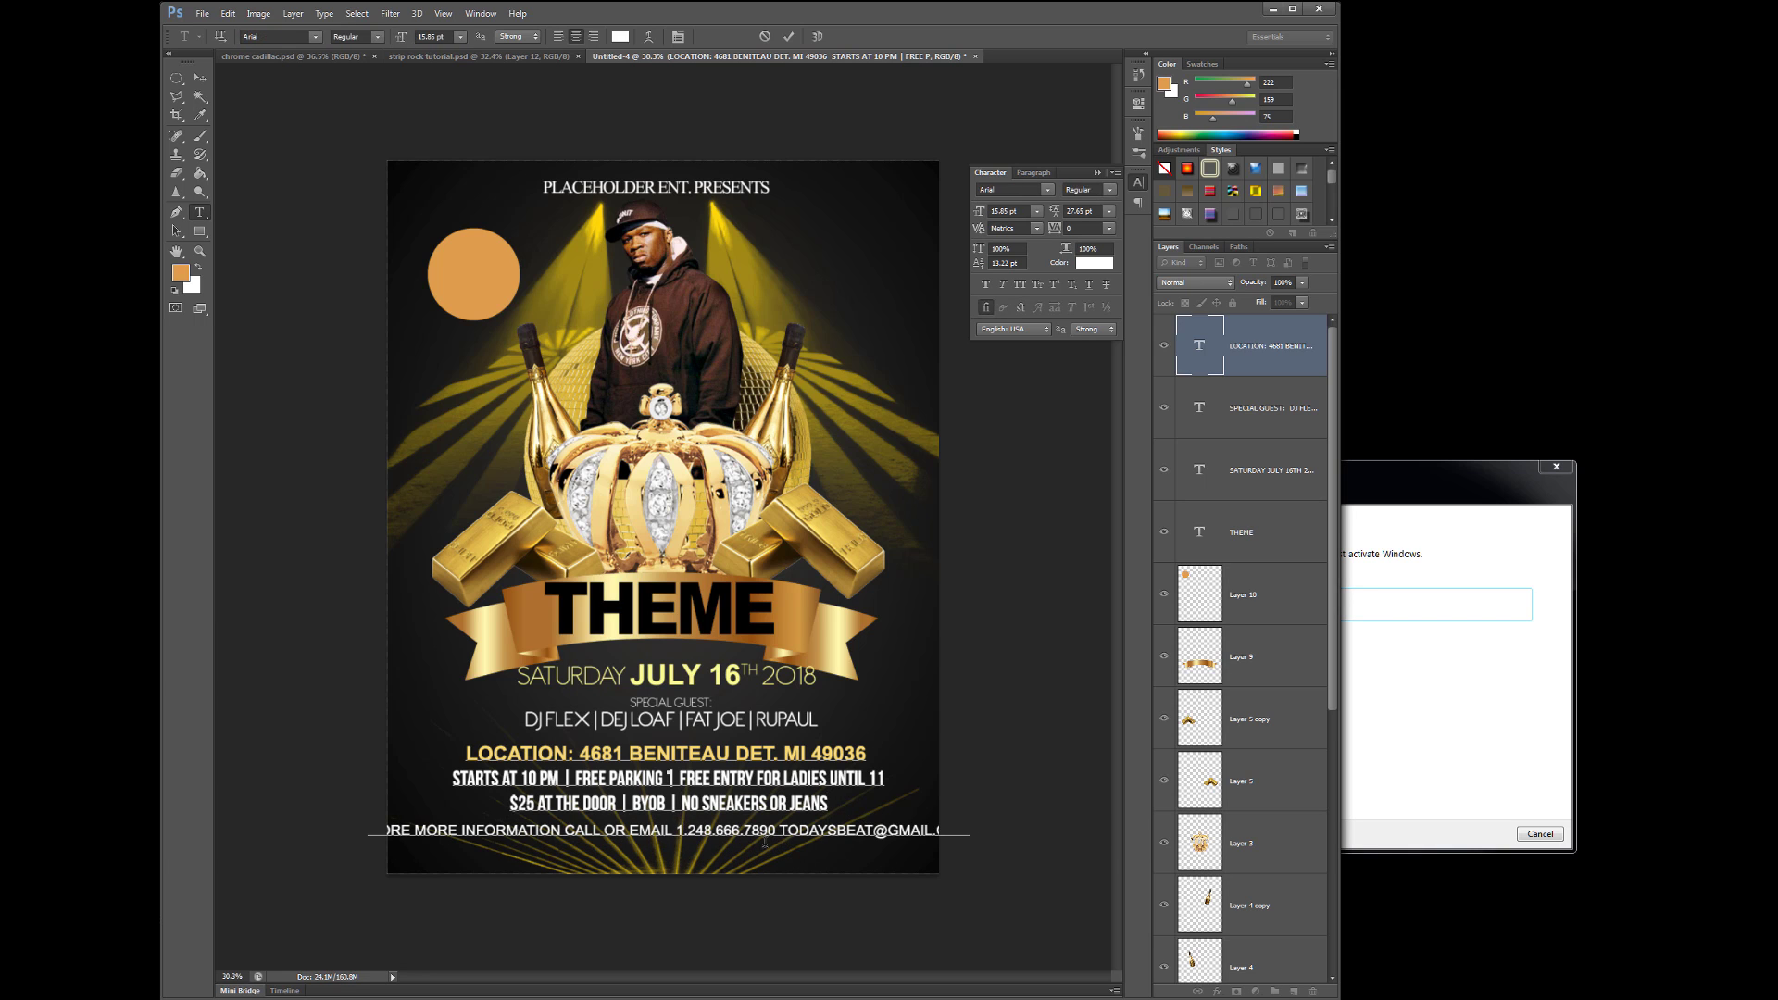
pyautogui.hotkey('ctrl', 'shift', ',')
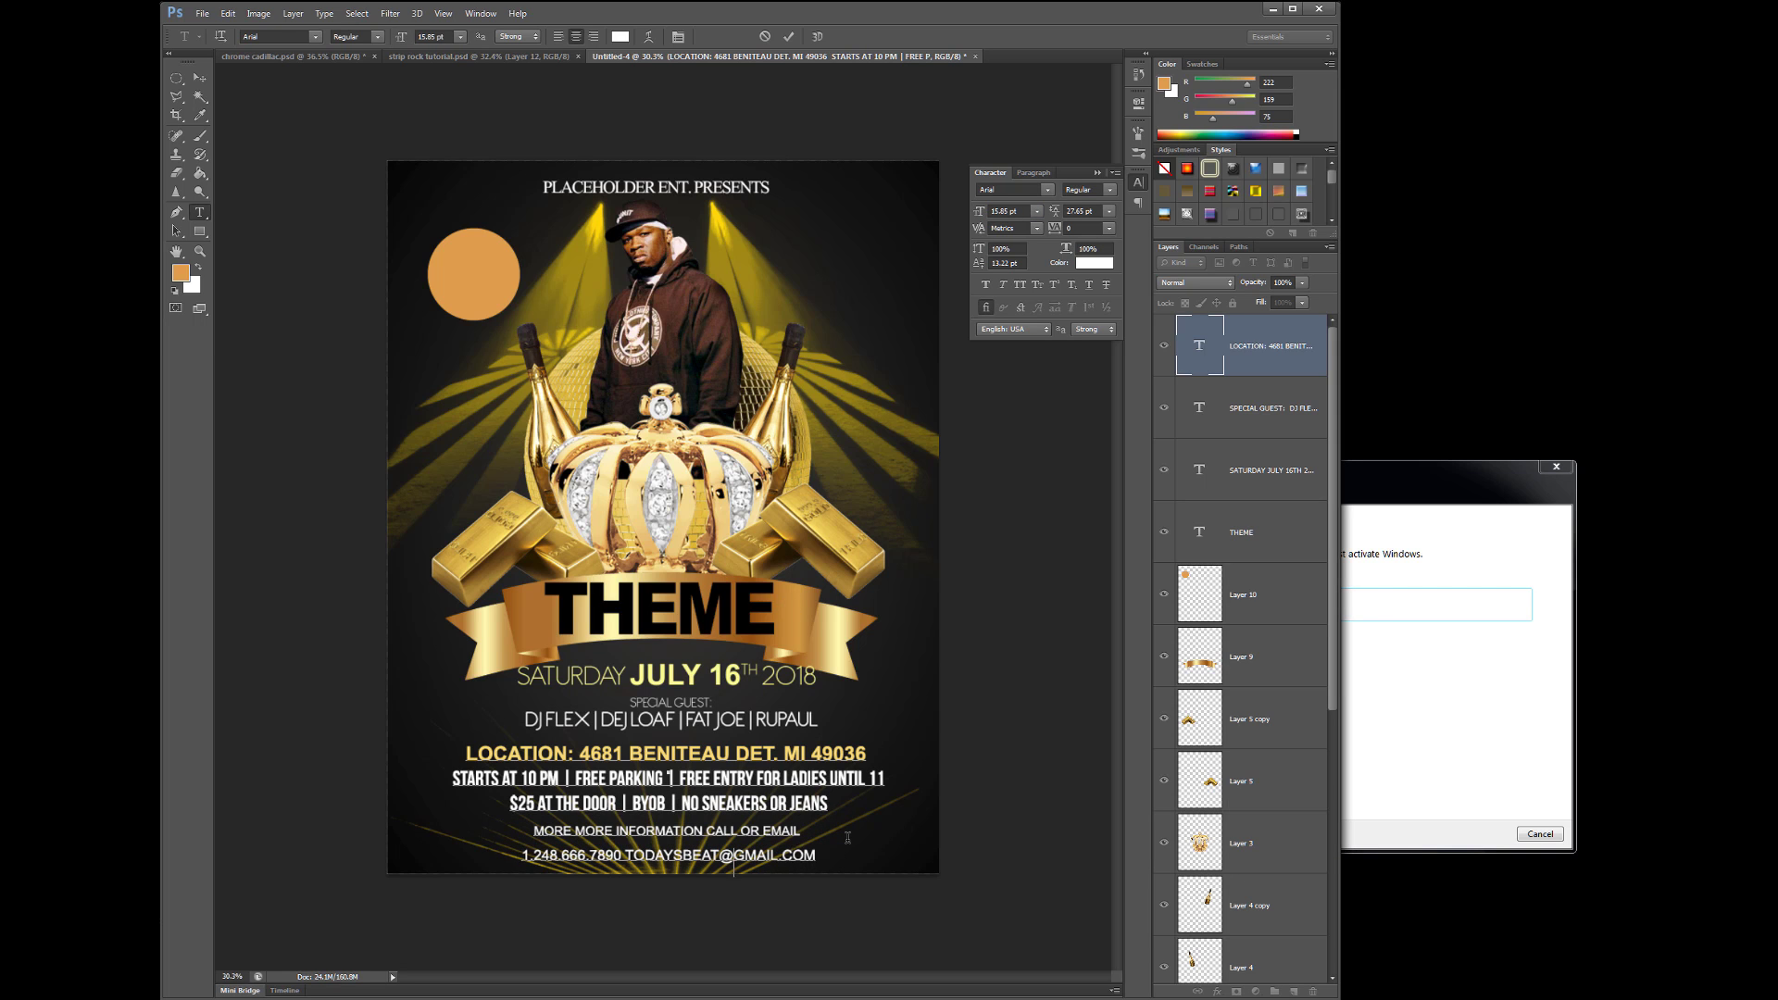
# - Prefix the contact line with the contact's name, then make it Arial Bold 18.85 pt in ribbon-sampled pale gold
pyautogui.click(522, 855)
pyautogui.write('TEE WEEZIE:')
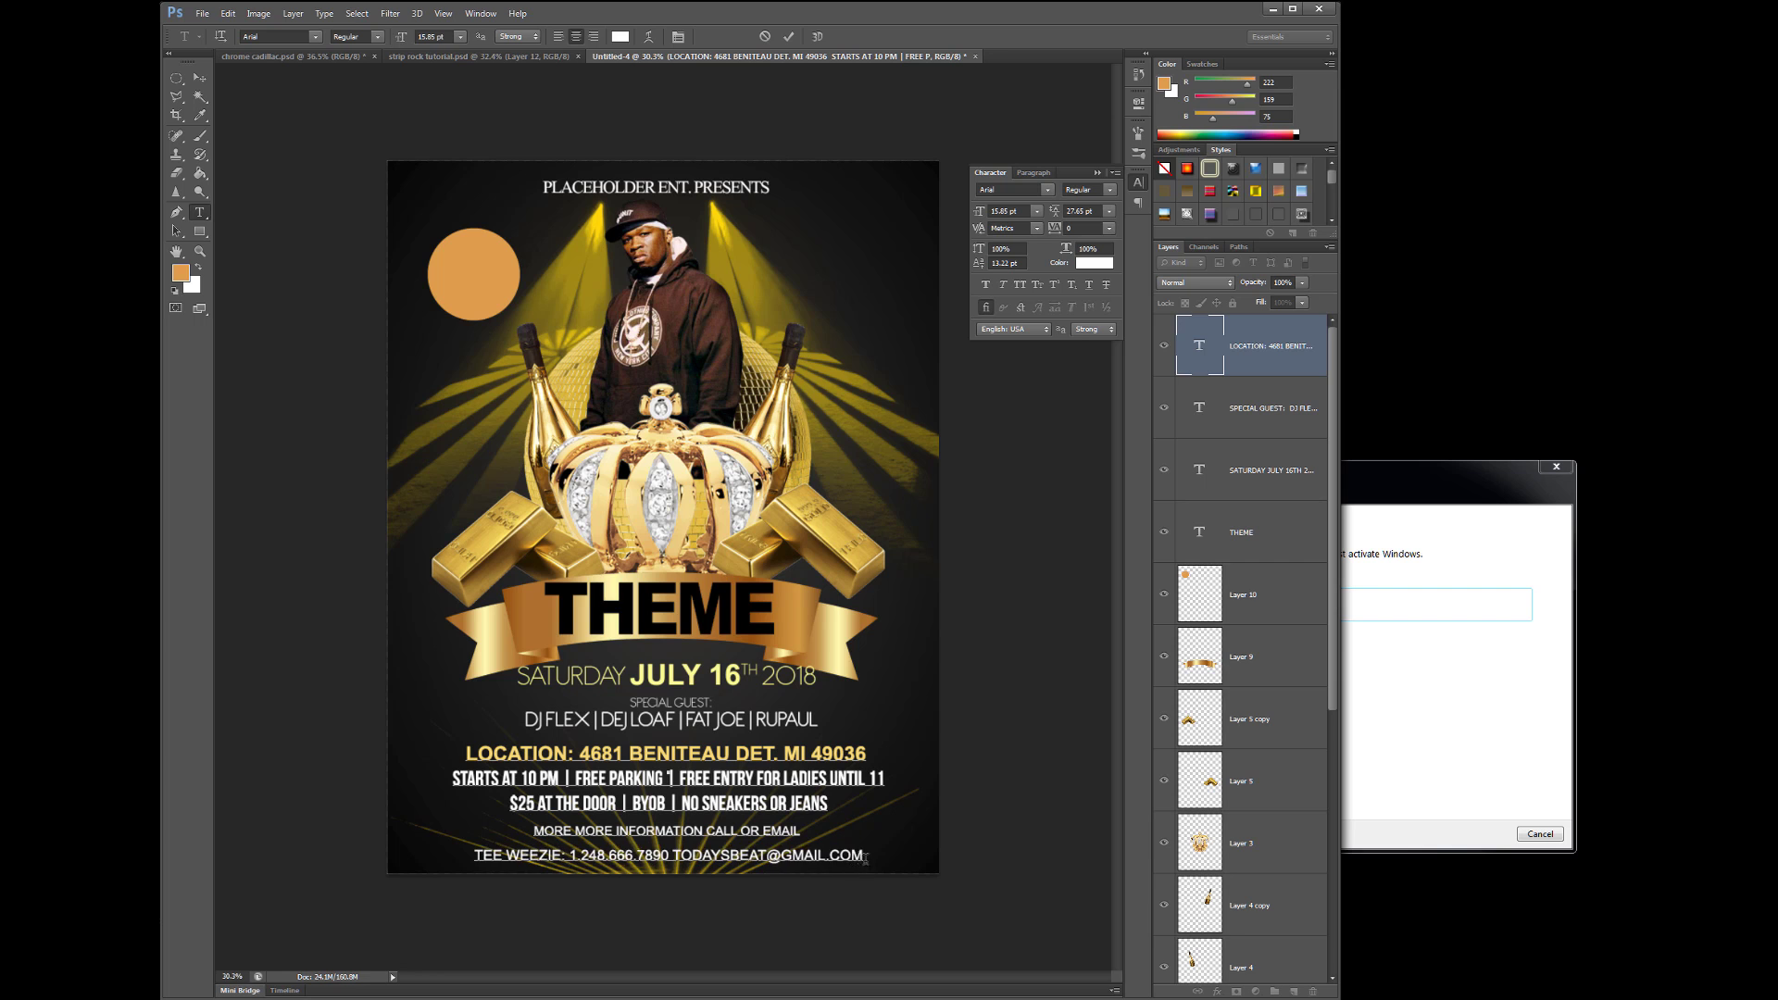
pyautogui.tripleClick(667, 854)
pyautogui.moveTo(977, 213); pyautogui.dragTo(1005, 213)
pyautogui.click(1110, 189)
pyautogui.click(1111, 254)
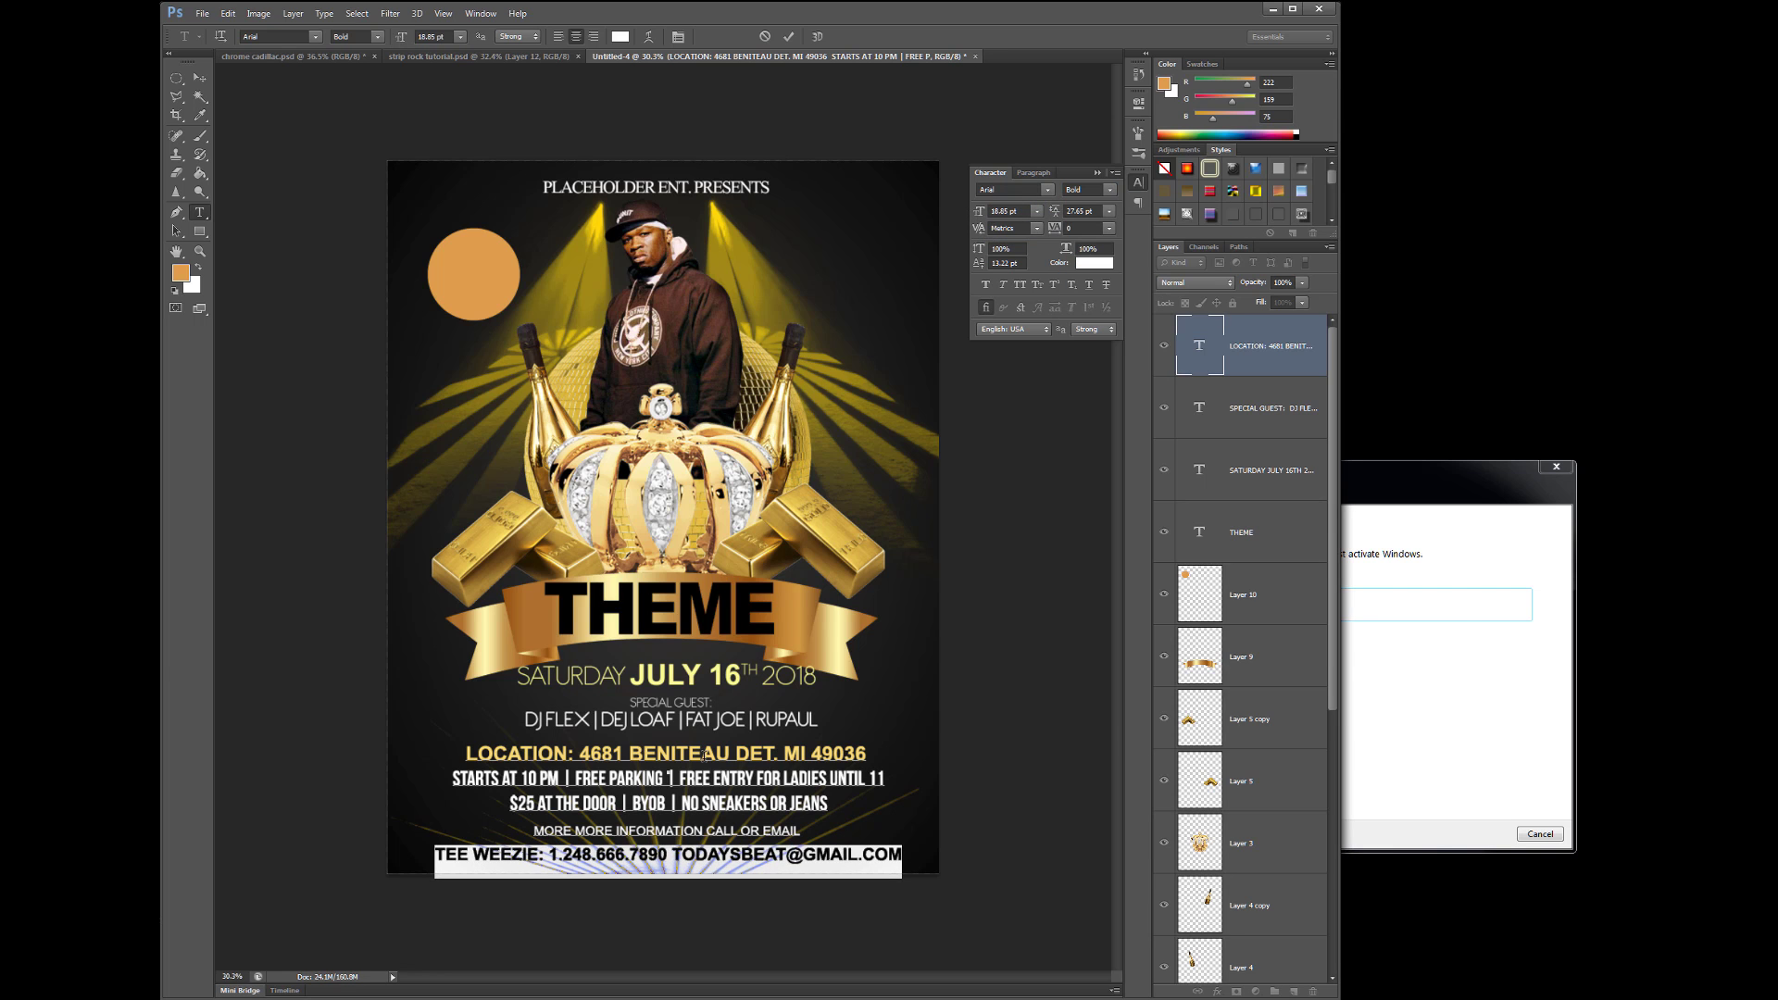
pyautogui.click(1093, 263)
pyautogui.moveTo(878, 635); pyautogui.dragTo(830, 643)
# - Confirm the pale gold colour and commit the contact line edits
pyautogui.click(1397, 512)
pyautogui.press('v')
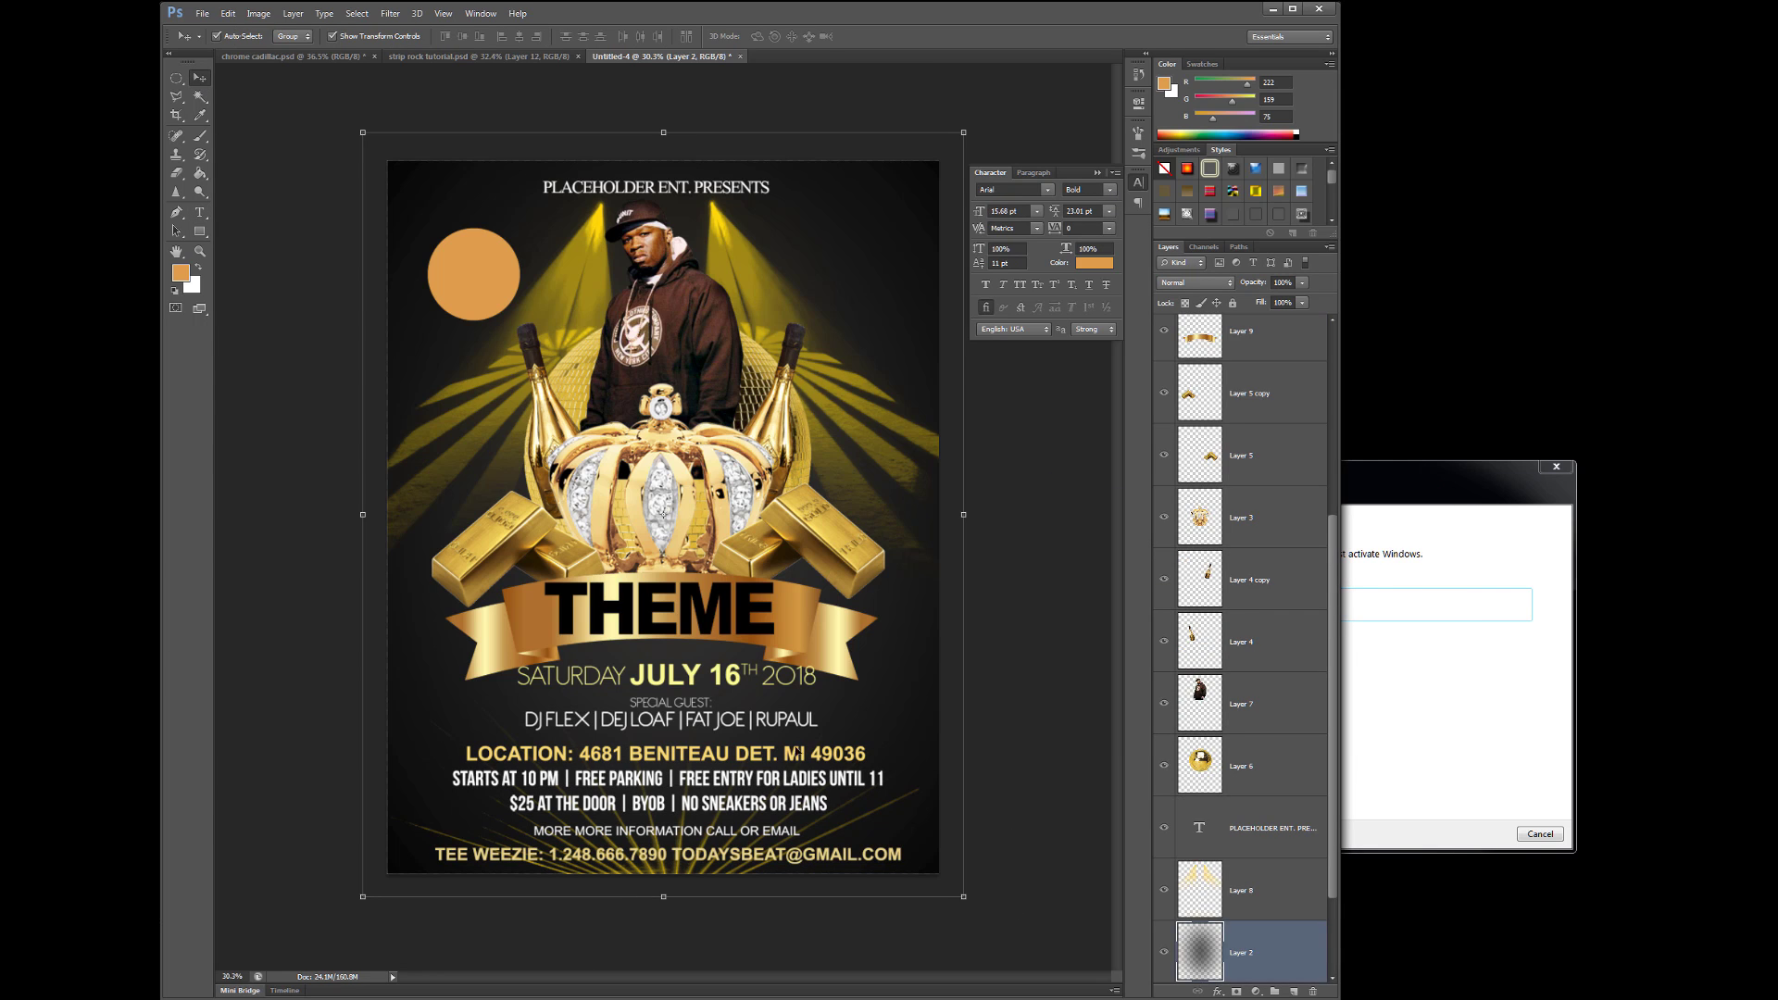
pyautogui.click(707, 741)
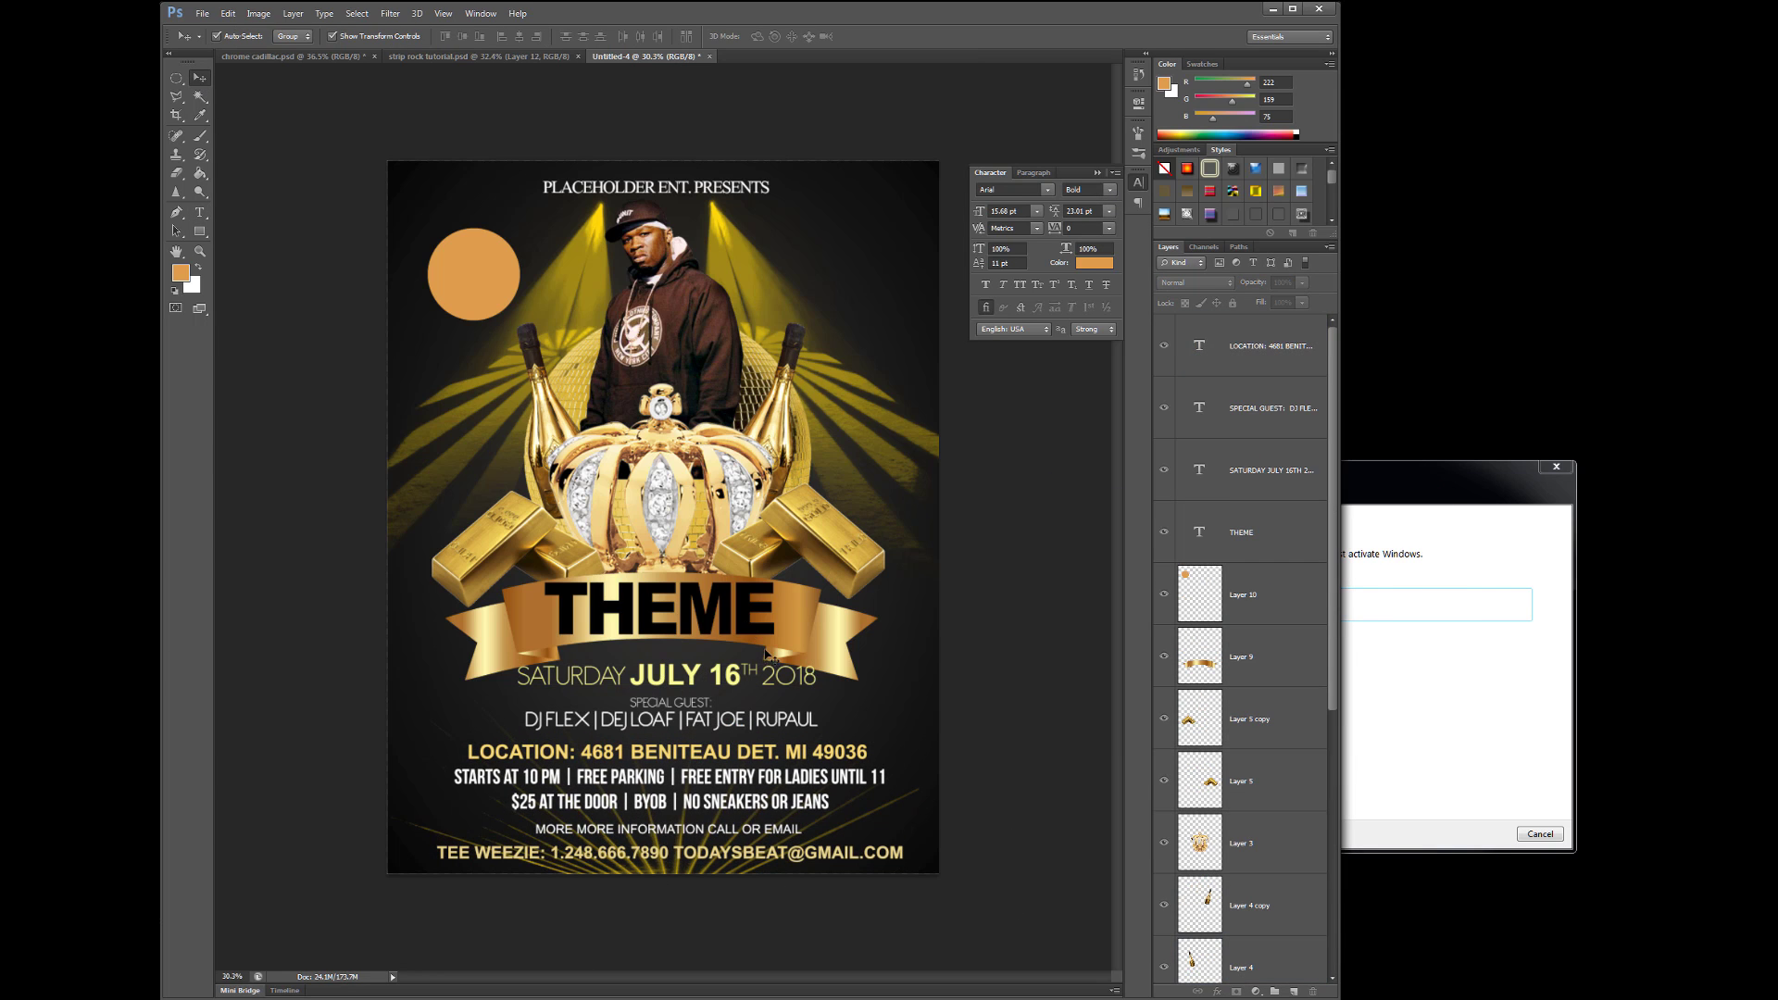
# - Create white two-line BONUS SHOW text at 24.68 pt, centred in the orange circle
pyautogui.press('t')
pyautogui.click(458, 259)
pyautogui.click(621, 36)
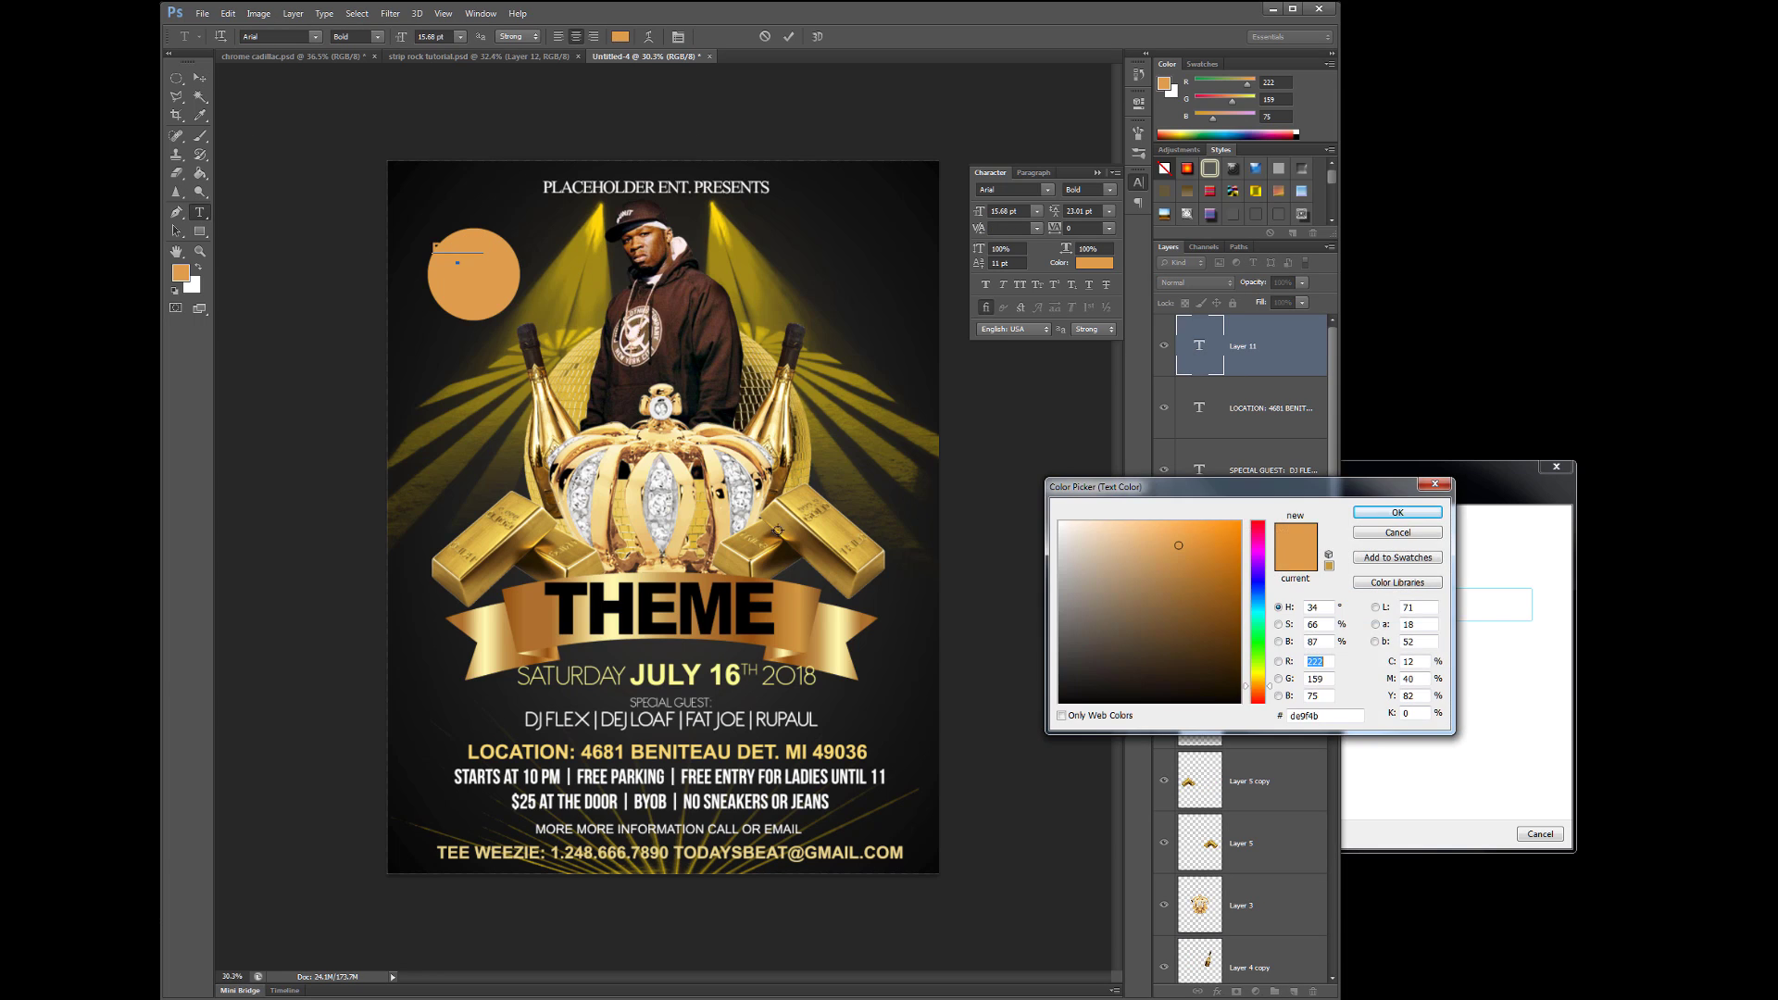
pyautogui.click(1056, 513)
pyautogui.click(1396, 512)
pyautogui.press('Right')
pyautogui.press('Return')
pyautogui.write('SHOW')
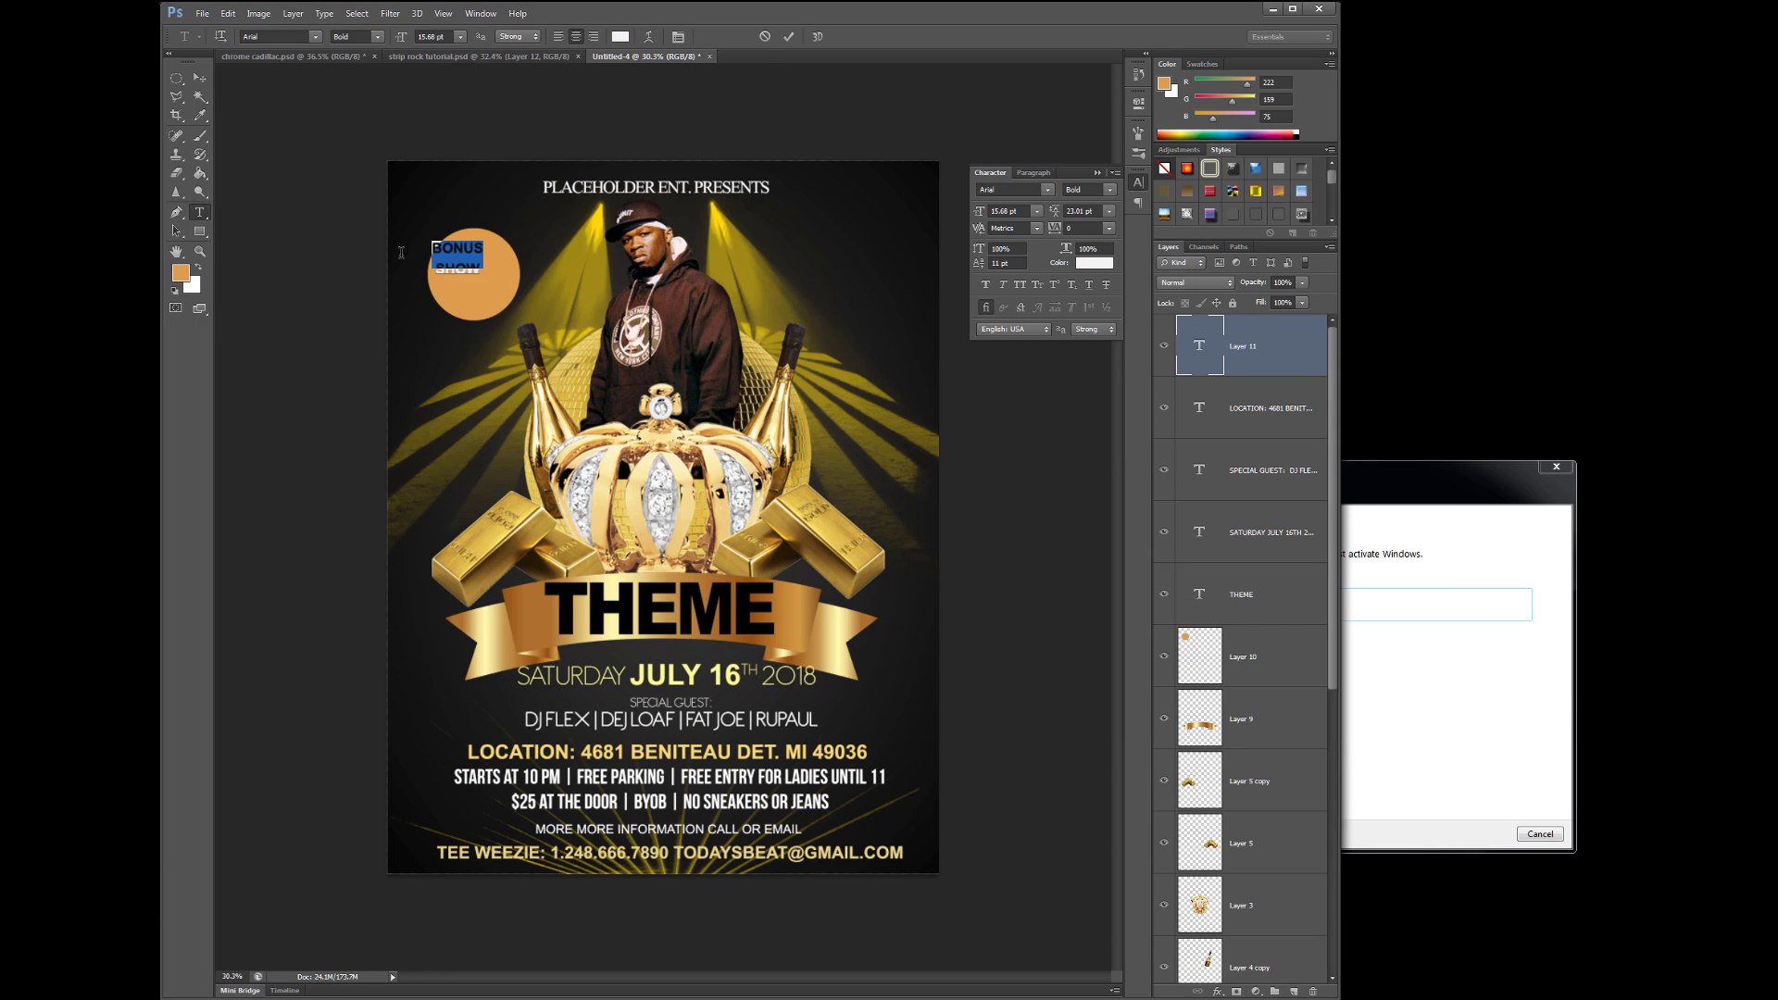
pyautogui.hotkey('ctrl', 'a')
pyautogui.moveTo(978, 211); pyautogui.dragTo(1004, 211)
pyautogui.click(199, 78)
pyautogui.moveTo(481, 267); pyautogui.dragTo(549, 302)
# - Tilt the BONUS SHOW text slightly counter-clockwise
pyautogui.hotkey('ctrl', 't')
pyautogui.press('Return')
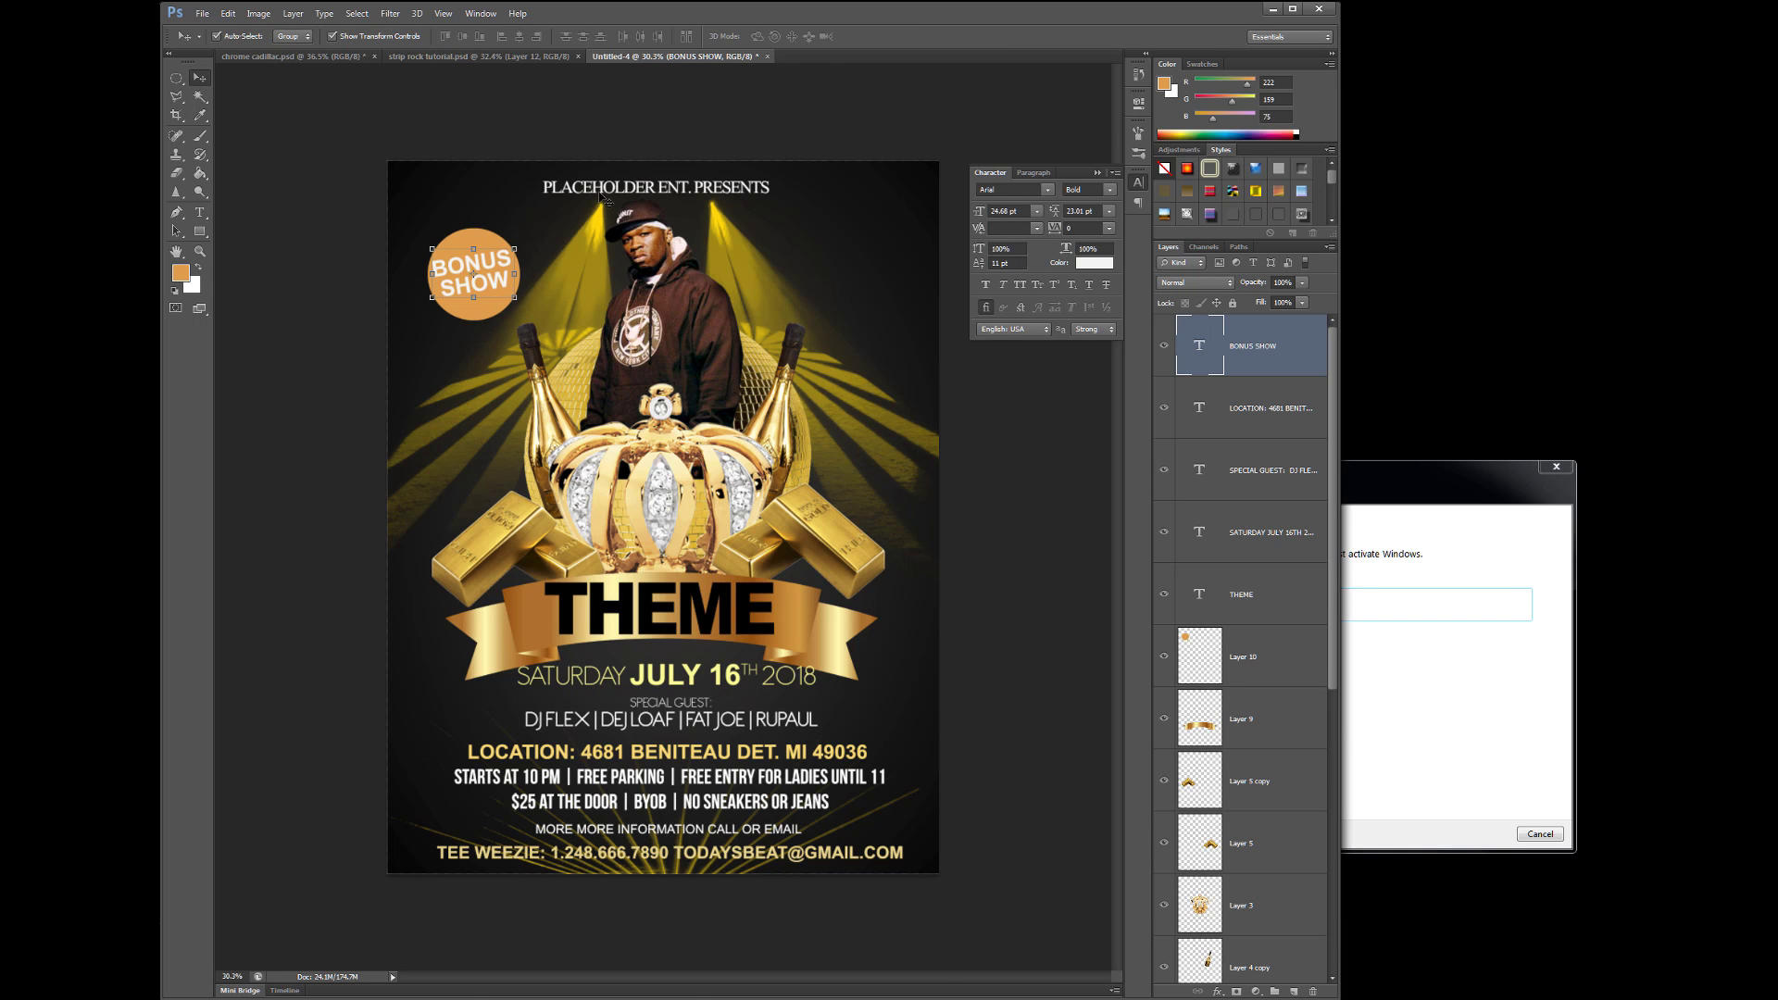
pyautogui.click(603, 195)
# - Set the PLACEHOLDER ENT. PRESENTS heading to Antipasto, 18.01 pt, much wider tracking, re-centred at top
pyautogui.press('t')
pyautogui.click(315, 37)
pyautogui.click(370, 87)
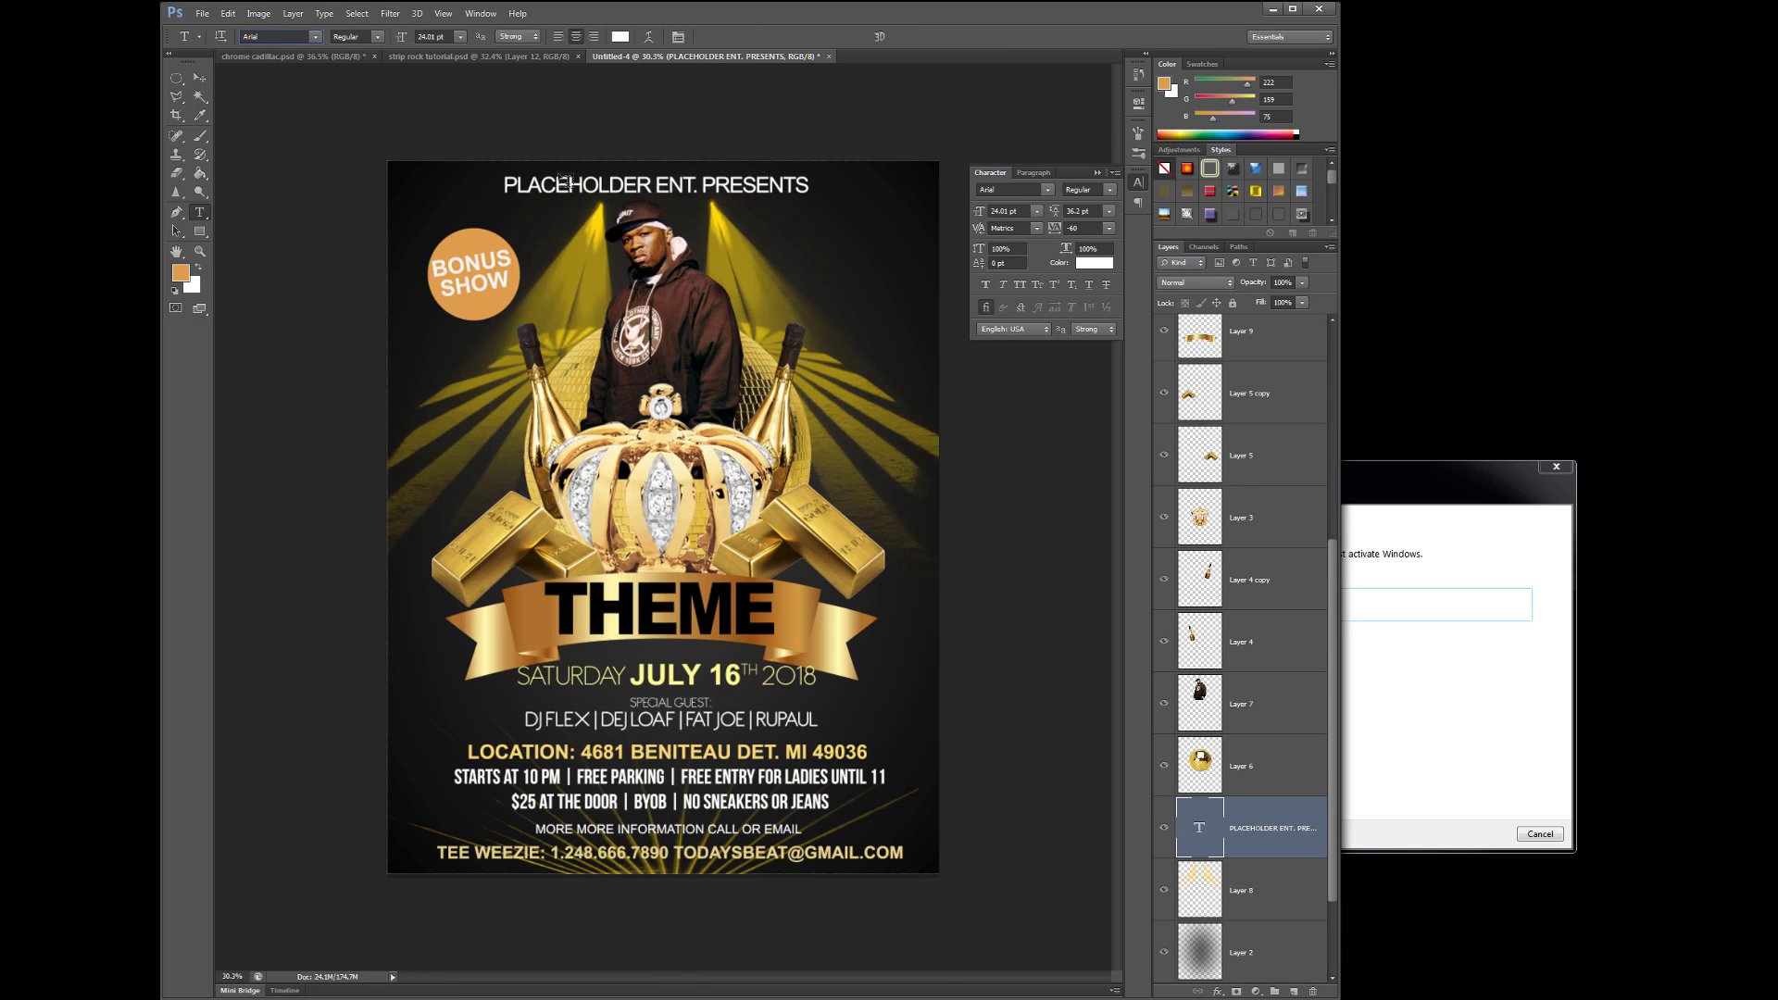
pyautogui.click(315, 36)
pyautogui.scroll(-5, 416, 463)
pyautogui.click(361, 481)
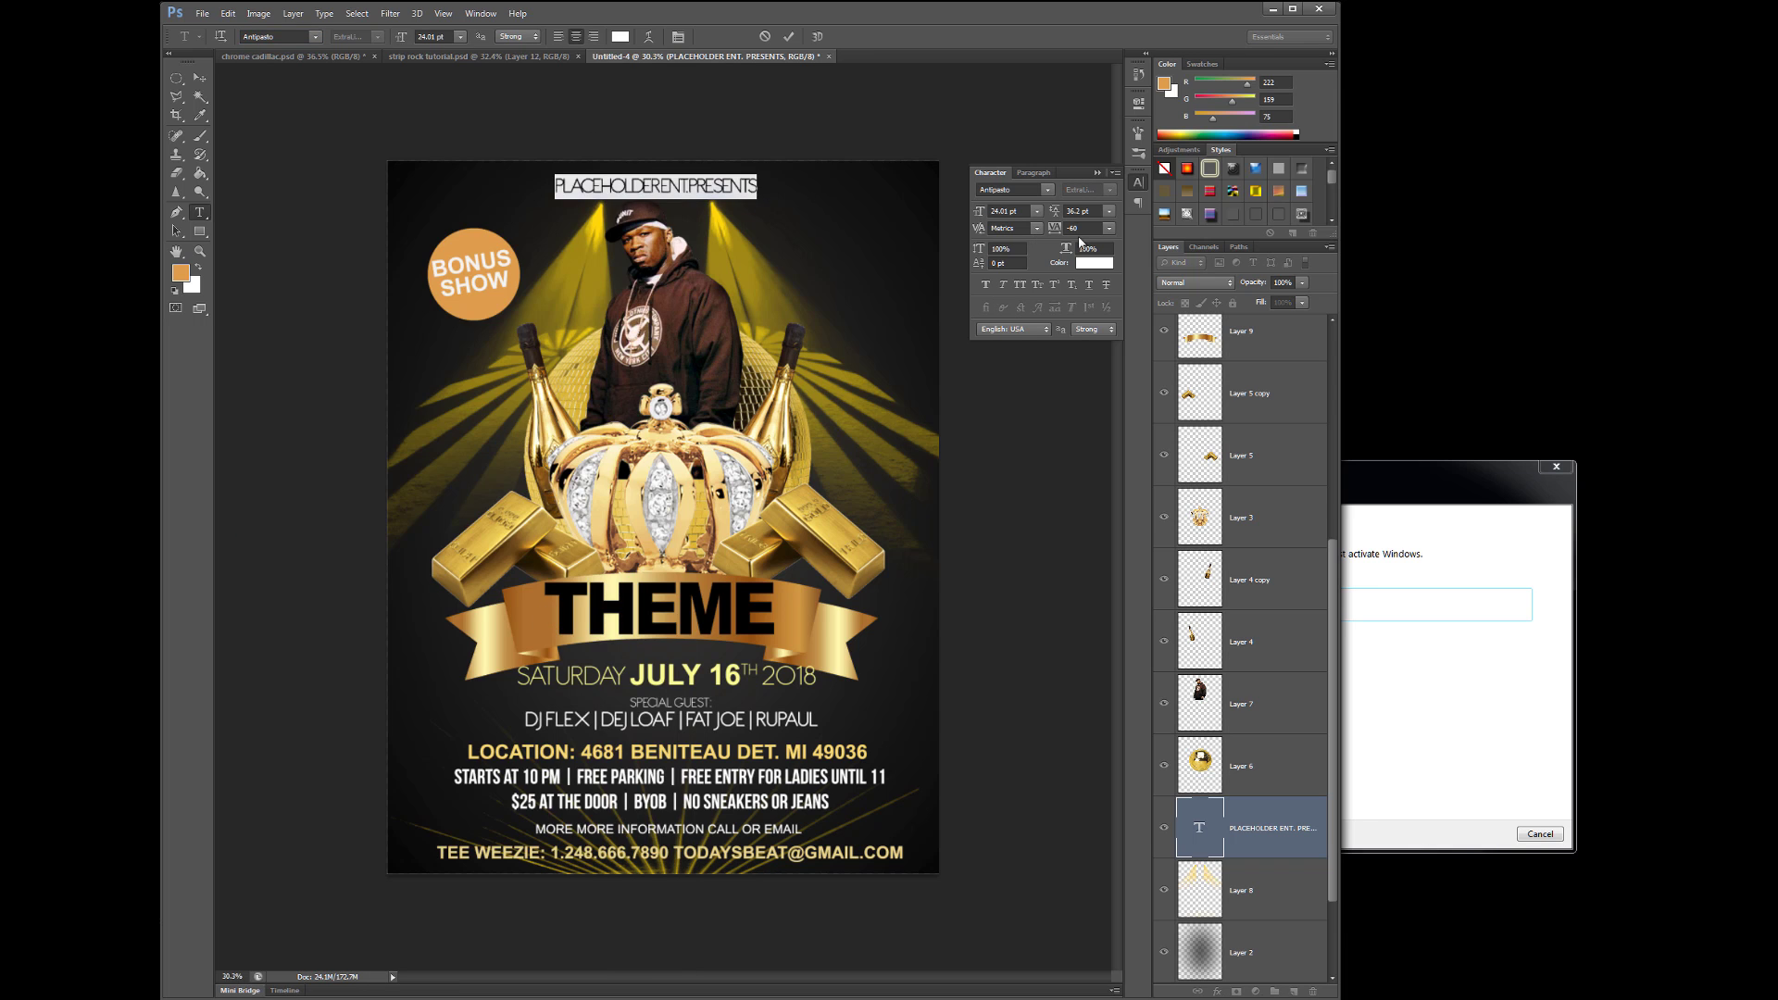
pyautogui.hotkey('alt', 'Right')
pyautogui.hotkey('alt', 'Right')
pyautogui.hotkey('alt', 'Right')
pyautogui.hotkey('alt', 'Right')
pyautogui.hotkey('alt', 'Right')
pyautogui.hotkey('alt', 'Right')
pyautogui.hotkey('alt', 'Right')
pyautogui.hotkey('alt', 'Right')
pyautogui.hotkey('alt', 'Right')
pyautogui.hotkey('alt', 'Right')
pyautogui.hotkey('alt', 'Right')
pyautogui.hotkey('alt', 'Right')
pyautogui.hotkey('alt', 'Right')
pyautogui.hotkey('alt', 'Right')
pyautogui.hotkey('alt', 'Right')
pyautogui.hotkey('alt', 'Right')
pyautogui.hotkey('alt', 'Right')
pyautogui.hotkey('alt', 'Right')
pyautogui.hotkey('alt', 'Right')
pyautogui.hotkey('alt', 'Right')
pyautogui.hotkey('ctrl', 'shift', ',')
pyautogui.hotkey('ctrl', 'shift', ',')
pyautogui.hotkey('ctrl', 'shift', ',')
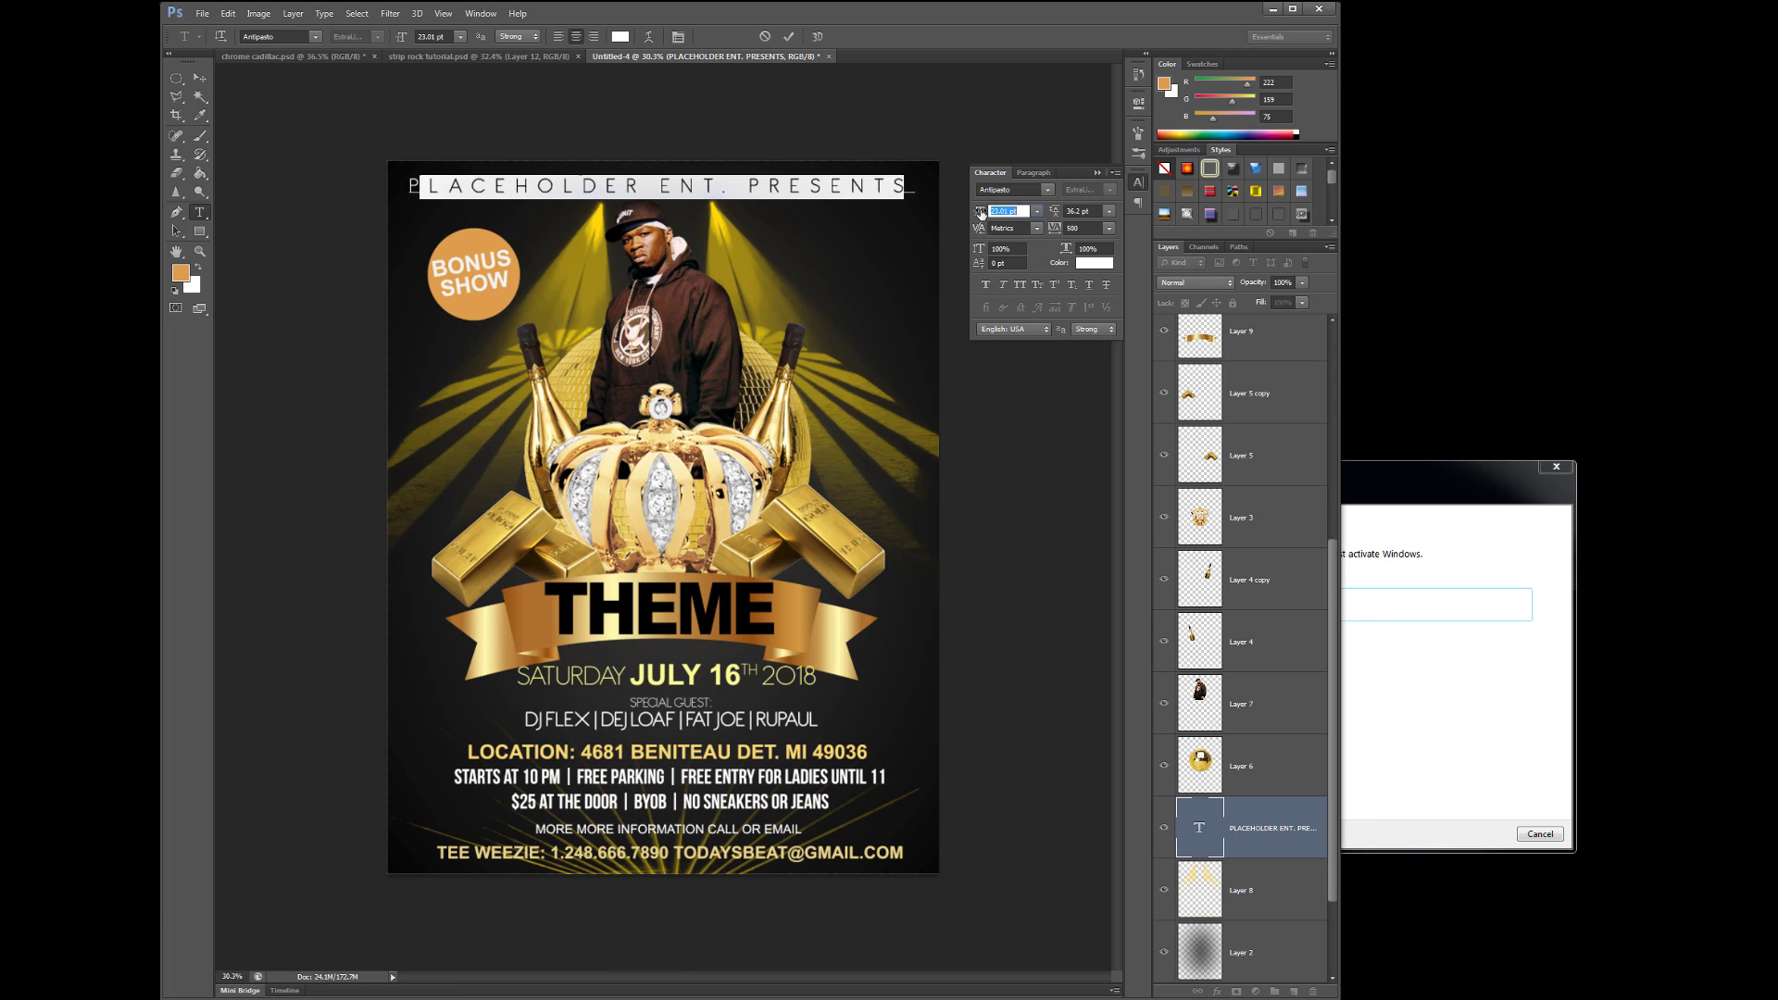
pyautogui.hotkey('ctrl', 'Return')
pyautogui.press('v')
pyautogui.moveTo(691, 184); pyautogui.dragTo(709, 194)
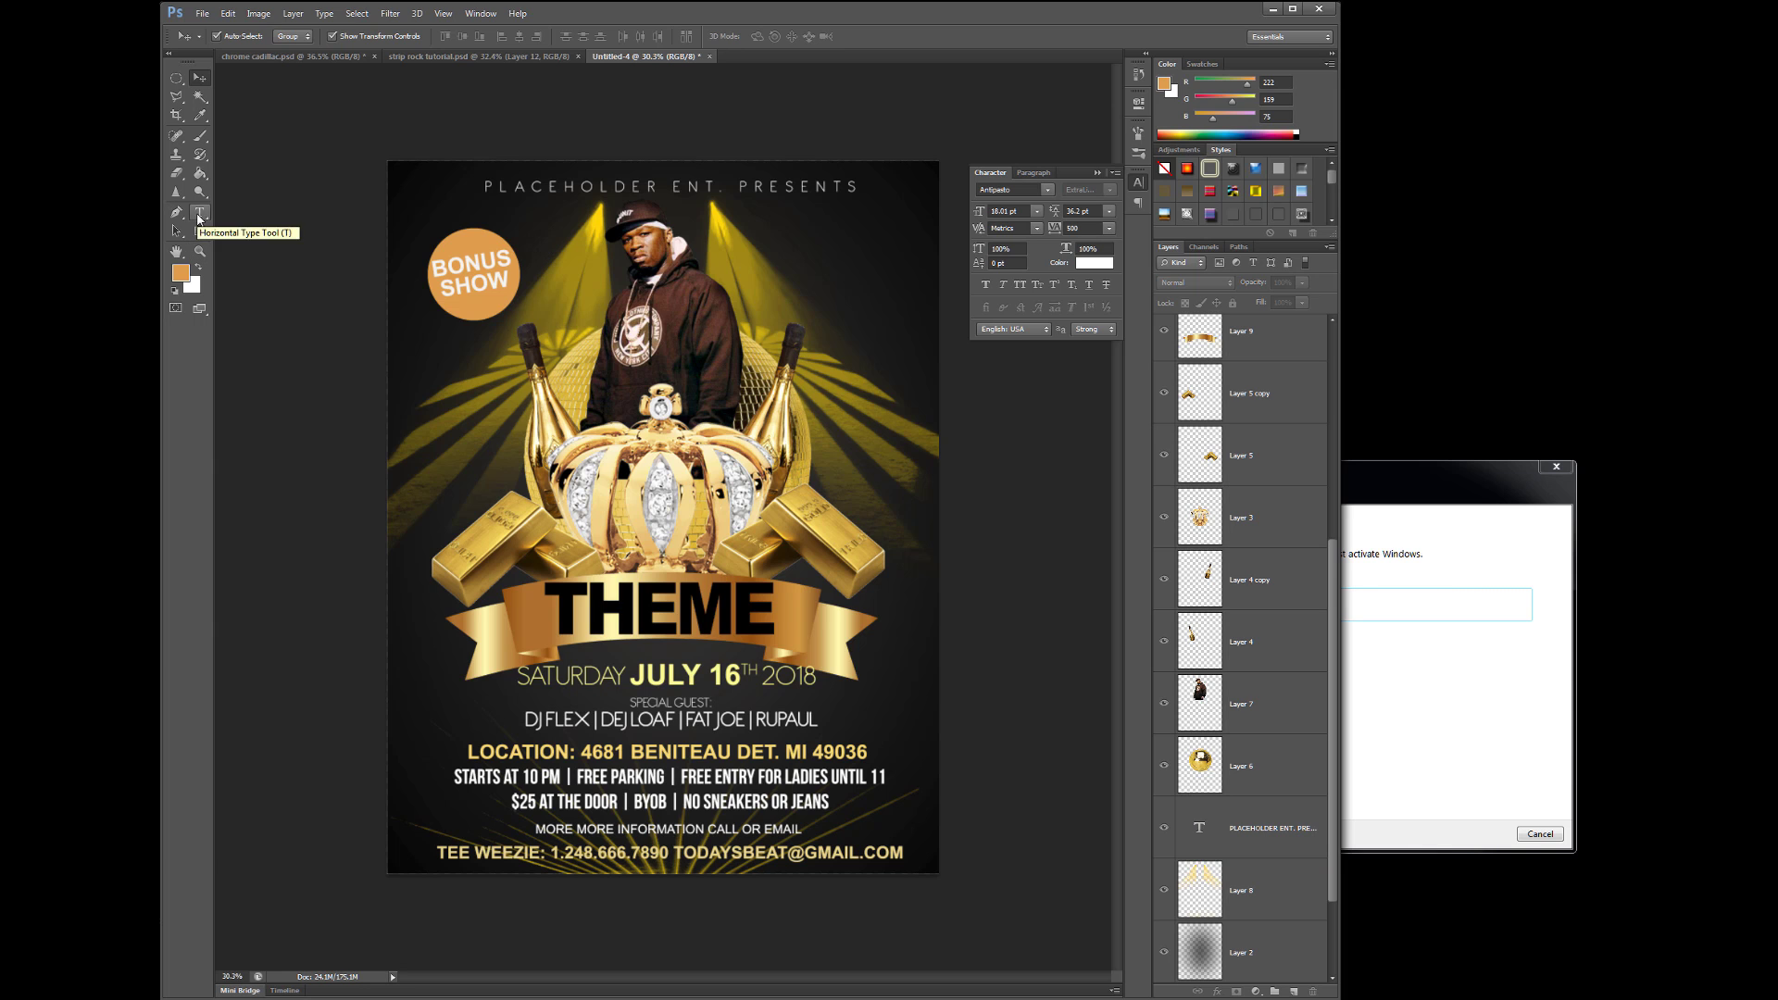
# - Change the heading font to Arial Black
pyautogui.doubleClick(519, 190)
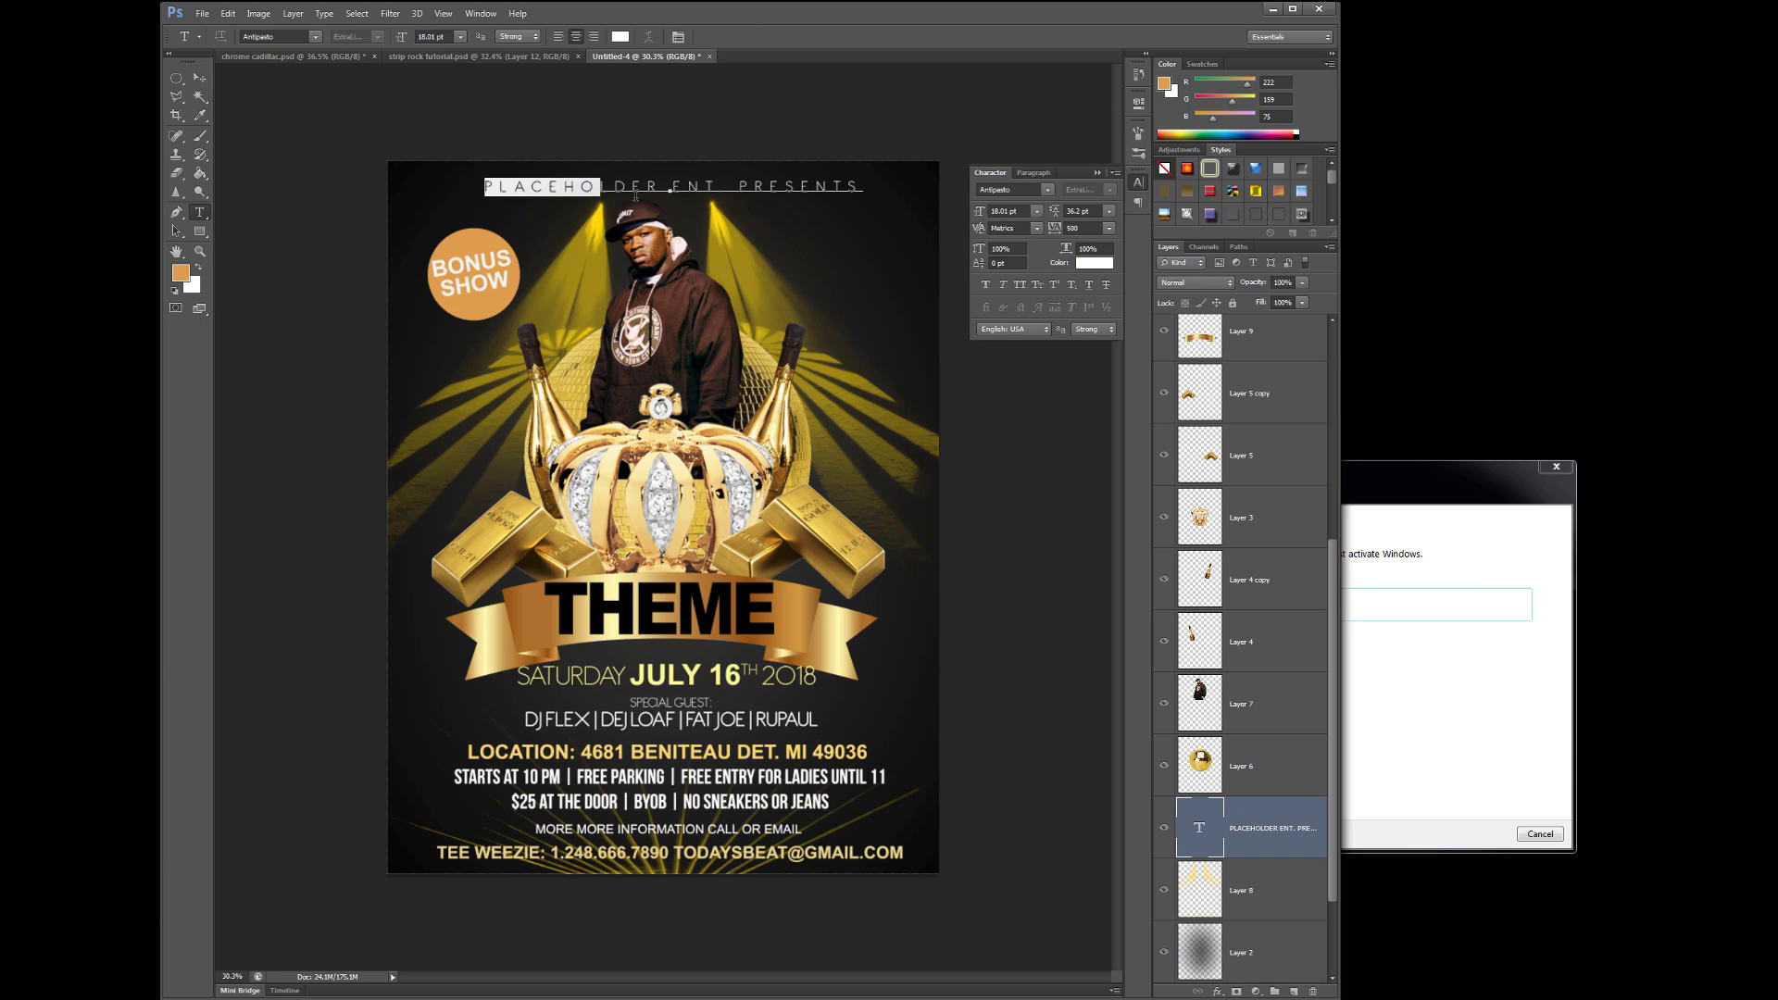
pyautogui.click(1059, 200)
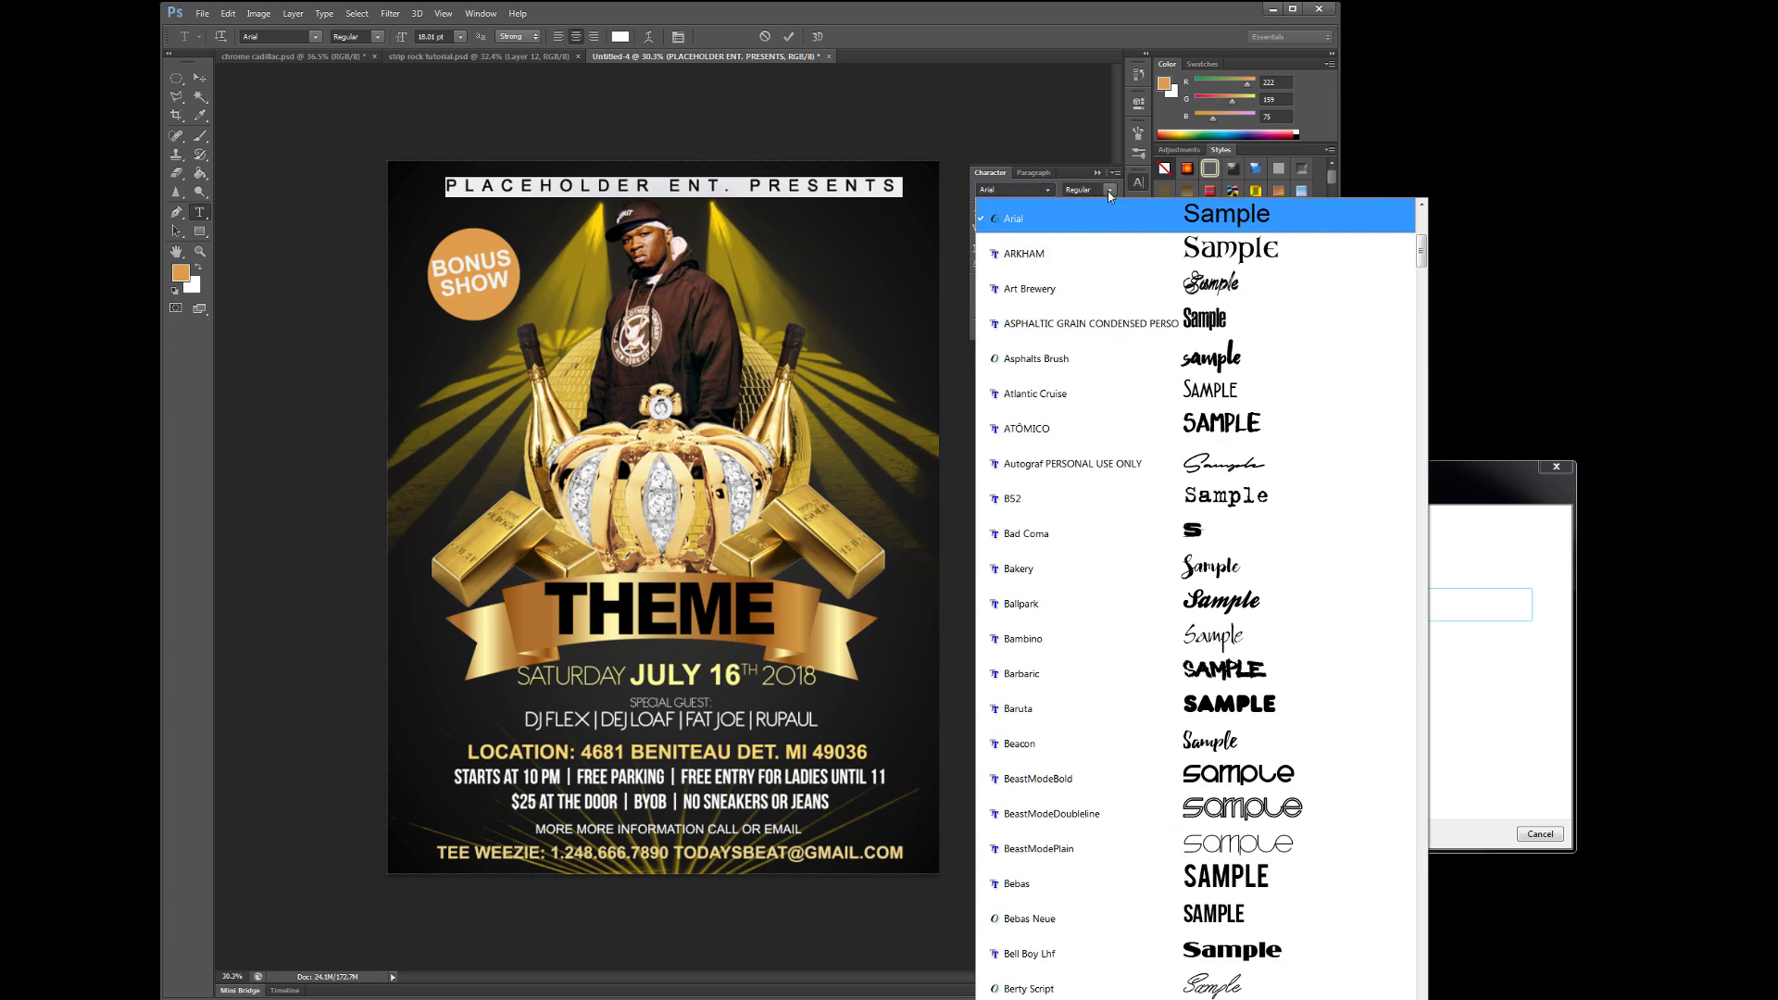
pyautogui.click(1060, 410)
pyautogui.hotkey('ctrl', 'Return')
pyautogui.press('v')
# - Make the heading Bold and tighten its letter spacing
pyautogui.click(199, 212)
pyautogui.click(461, 186)
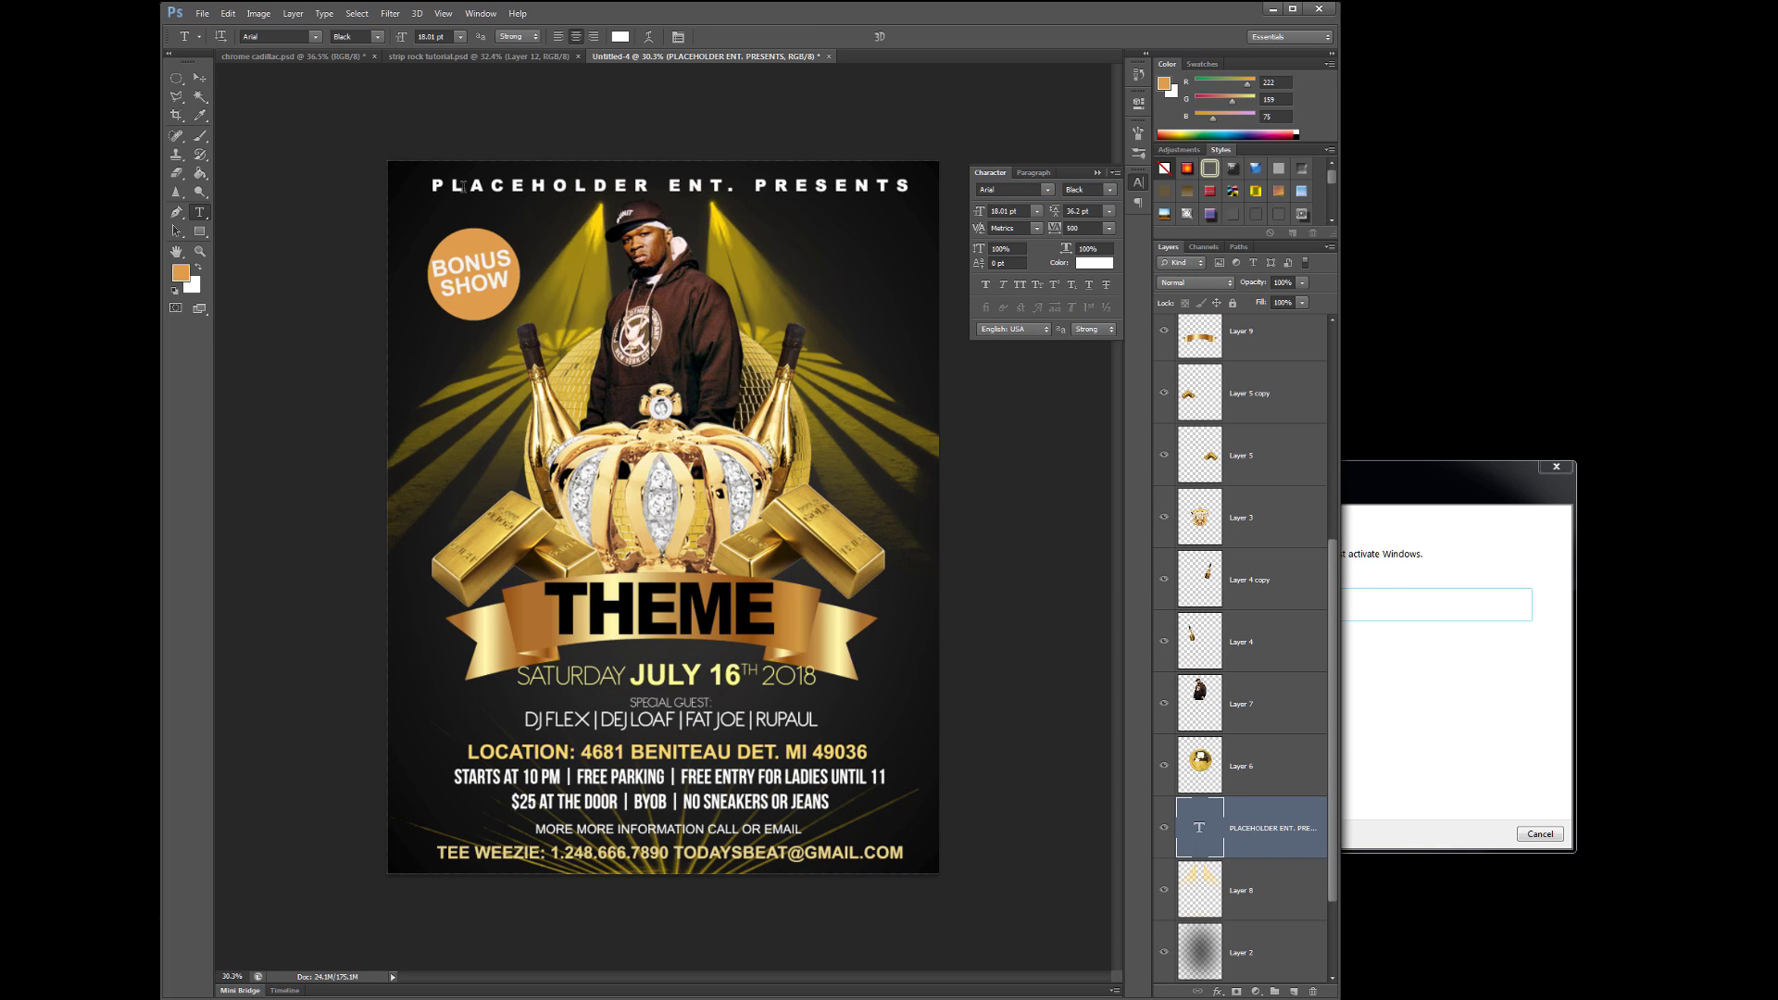
pyautogui.click(1108, 189)
pyautogui.click(1083, 258)
pyautogui.hotkey('ctrl', 'a')
pyautogui.moveTo(1054, 229); pyautogui.dragTo(1019, 236)
pyautogui.hotkey('ctrl', 'Return')
pyautogui.press('v')
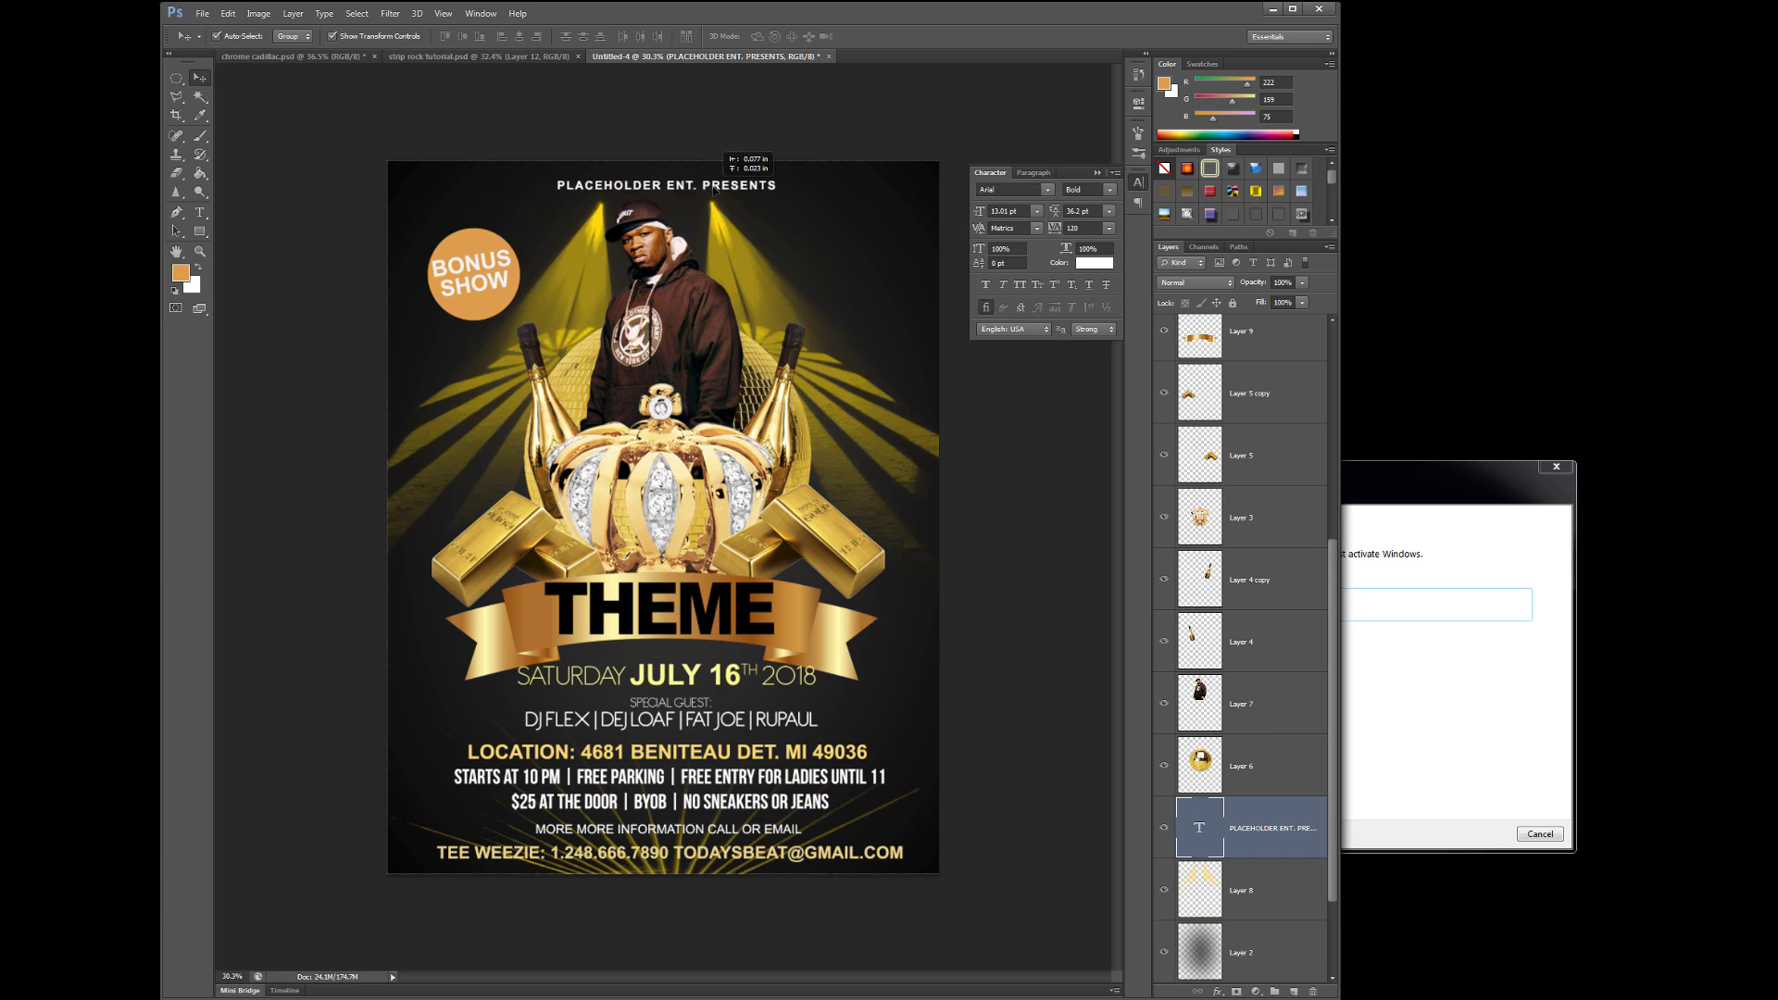
pyautogui.click(1044, 512)
# - Colour the heading pale gold and nudge it into place at the top
pyautogui.click(199, 212)
pyautogui.click(555, 183)
pyautogui.hotkey('ctrl', 'a')
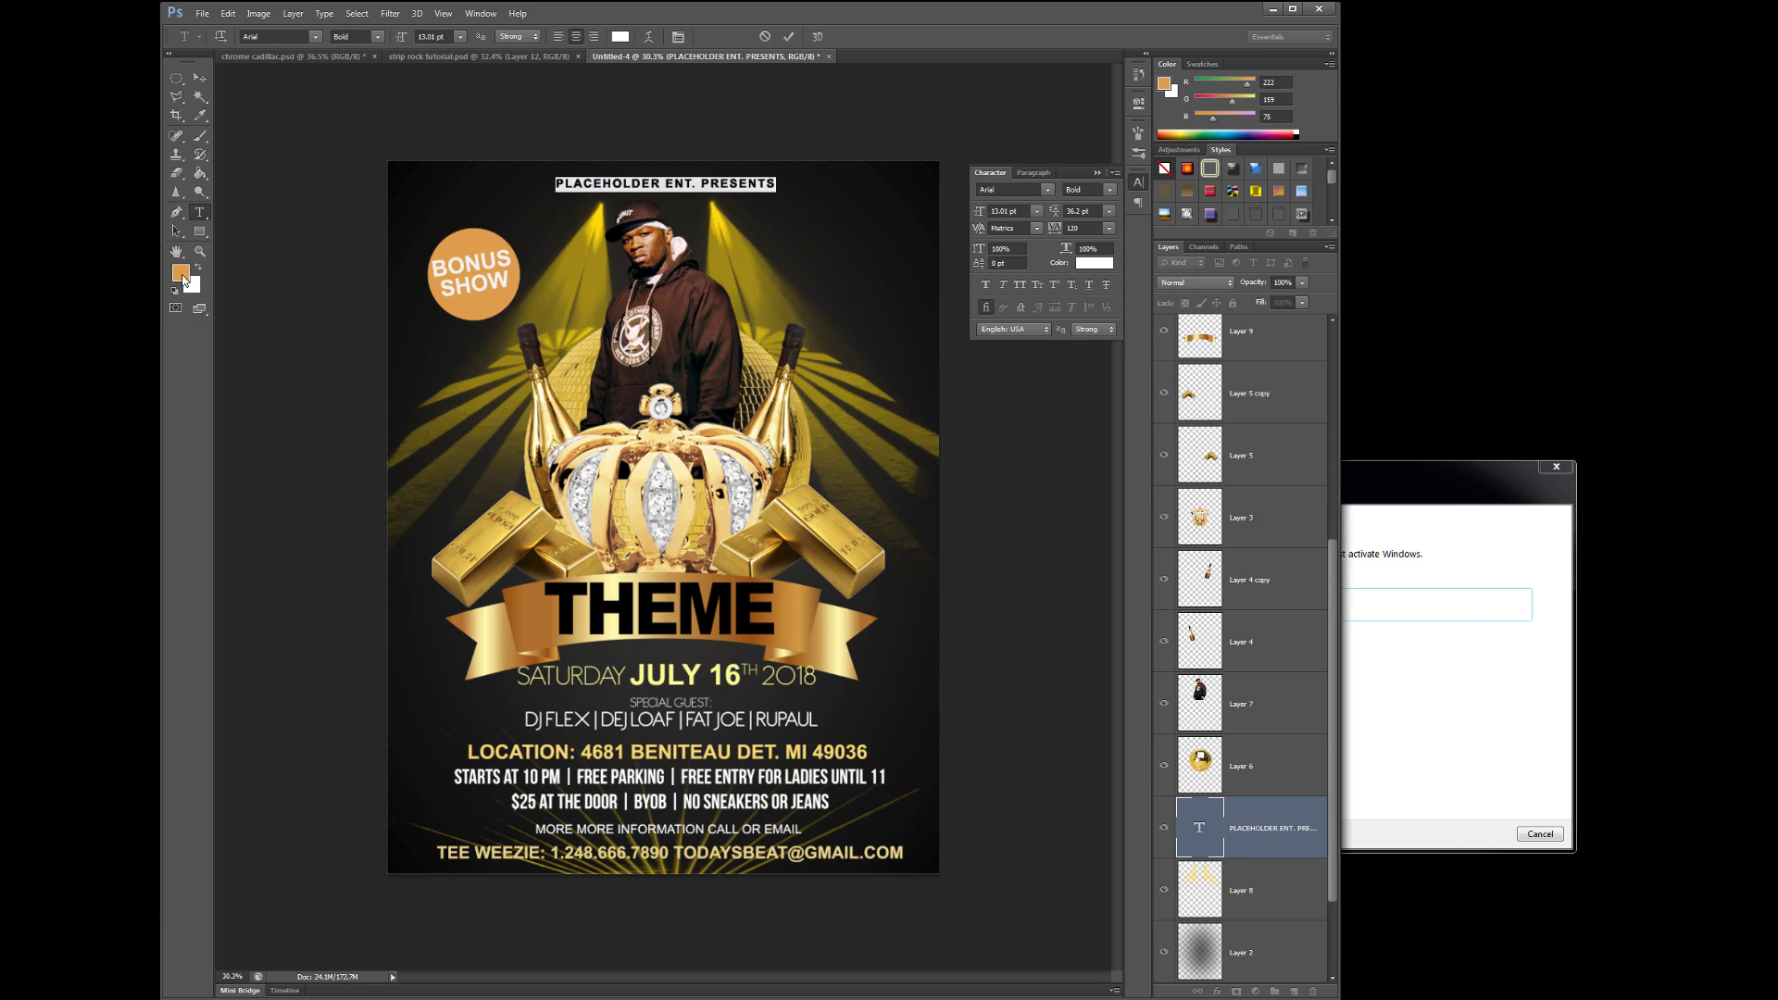
pyautogui.click(180, 272)
pyautogui.click(1120, 525)
pyautogui.click(1397, 512)
pyautogui.hotkey('ctrl', 'Return')
pyautogui.press('v')
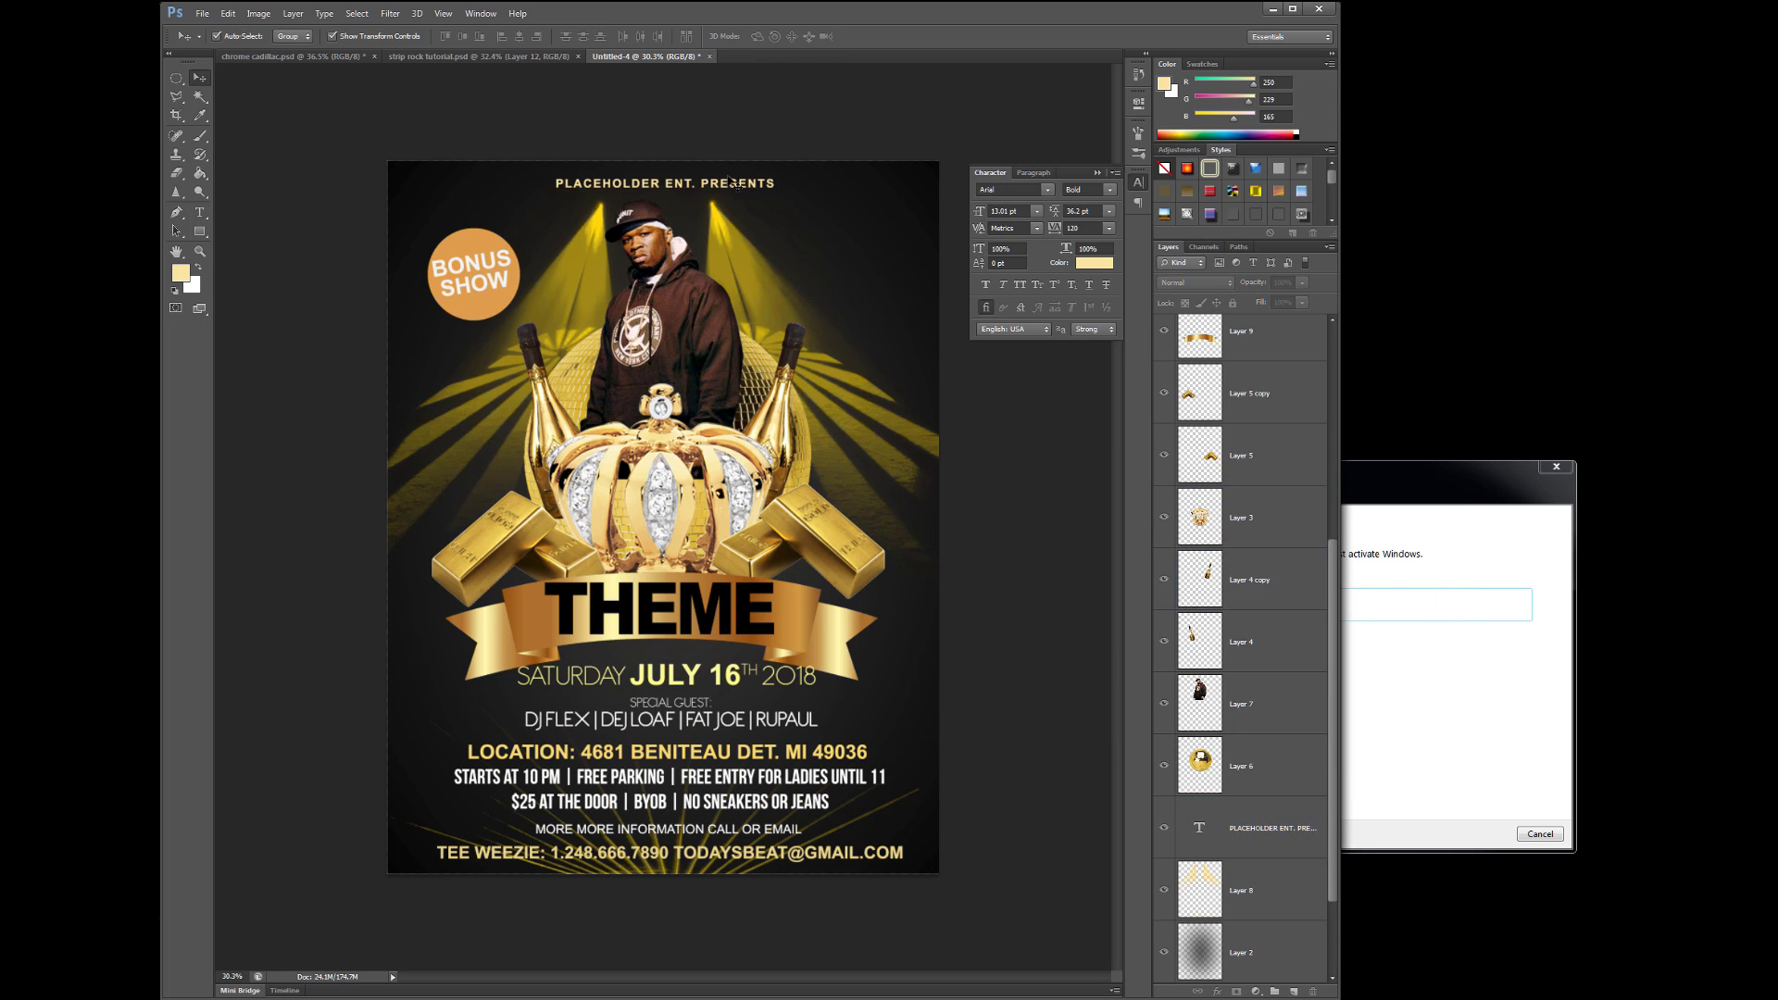
pyautogui.moveTo(721, 183); pyautogui.dragTo(727, 188)
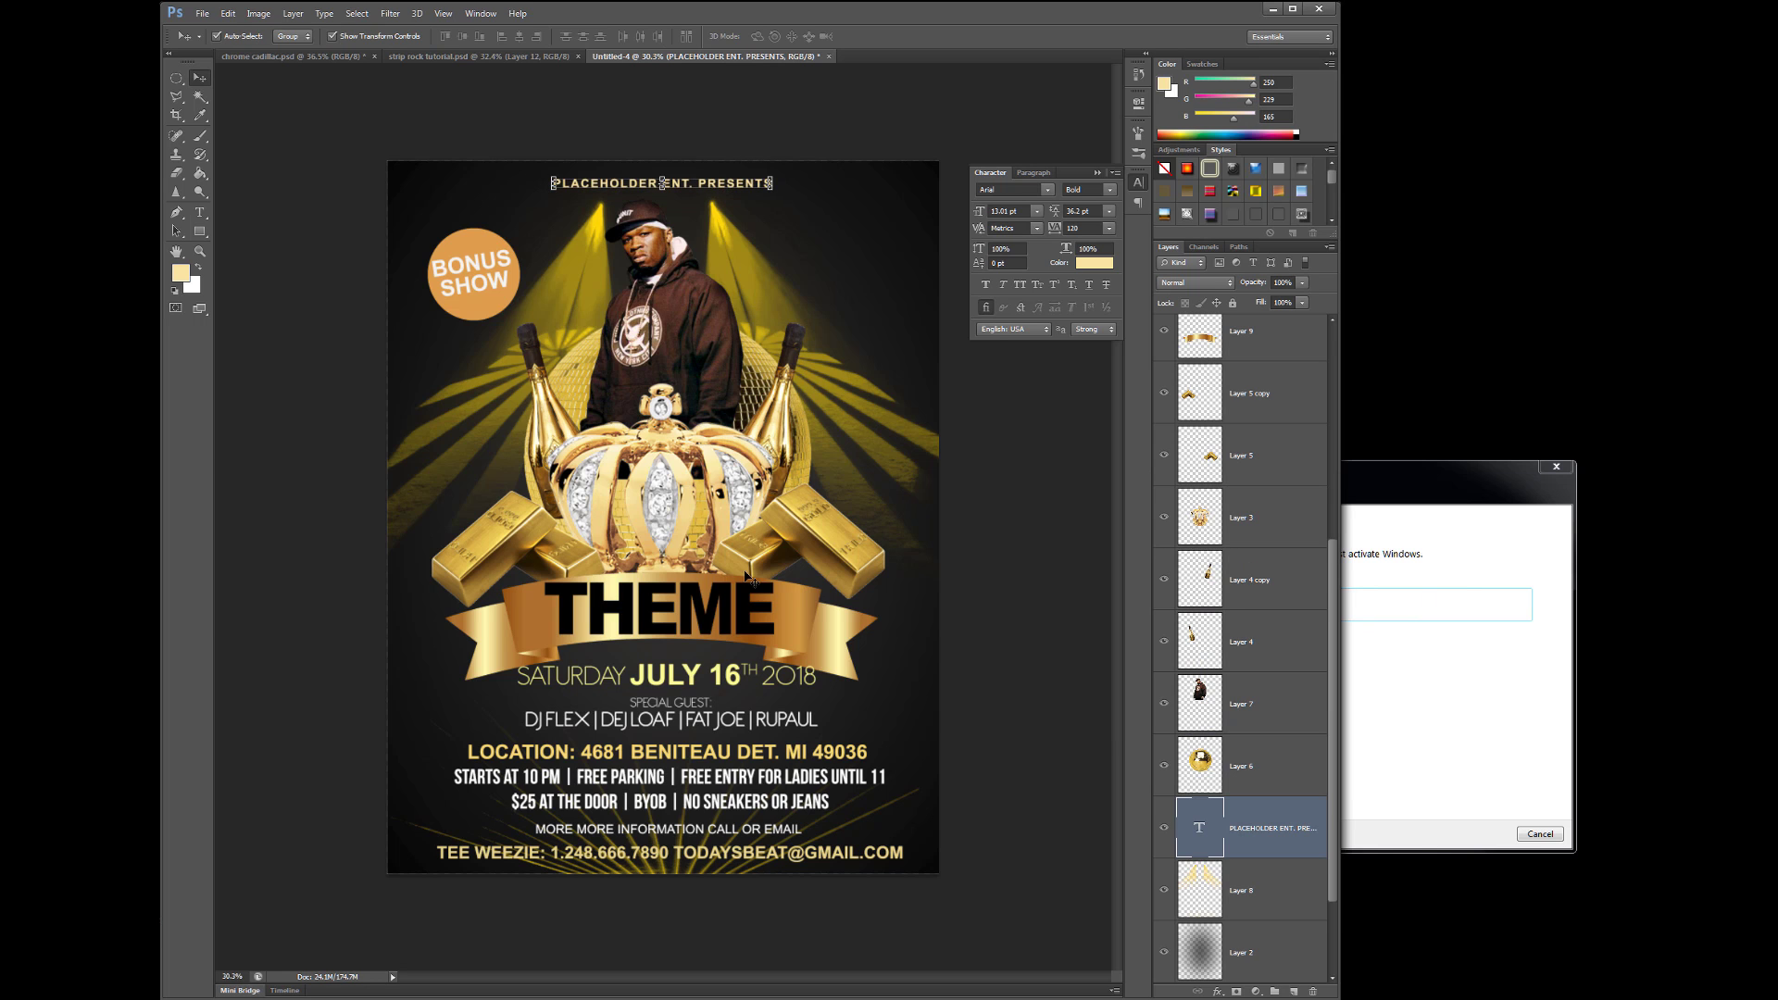
pyautogui.click(474, 274)
# - Add a drop shadow to the BONUS SHOW text via Layer Style
pyautogui.click(293, 13)
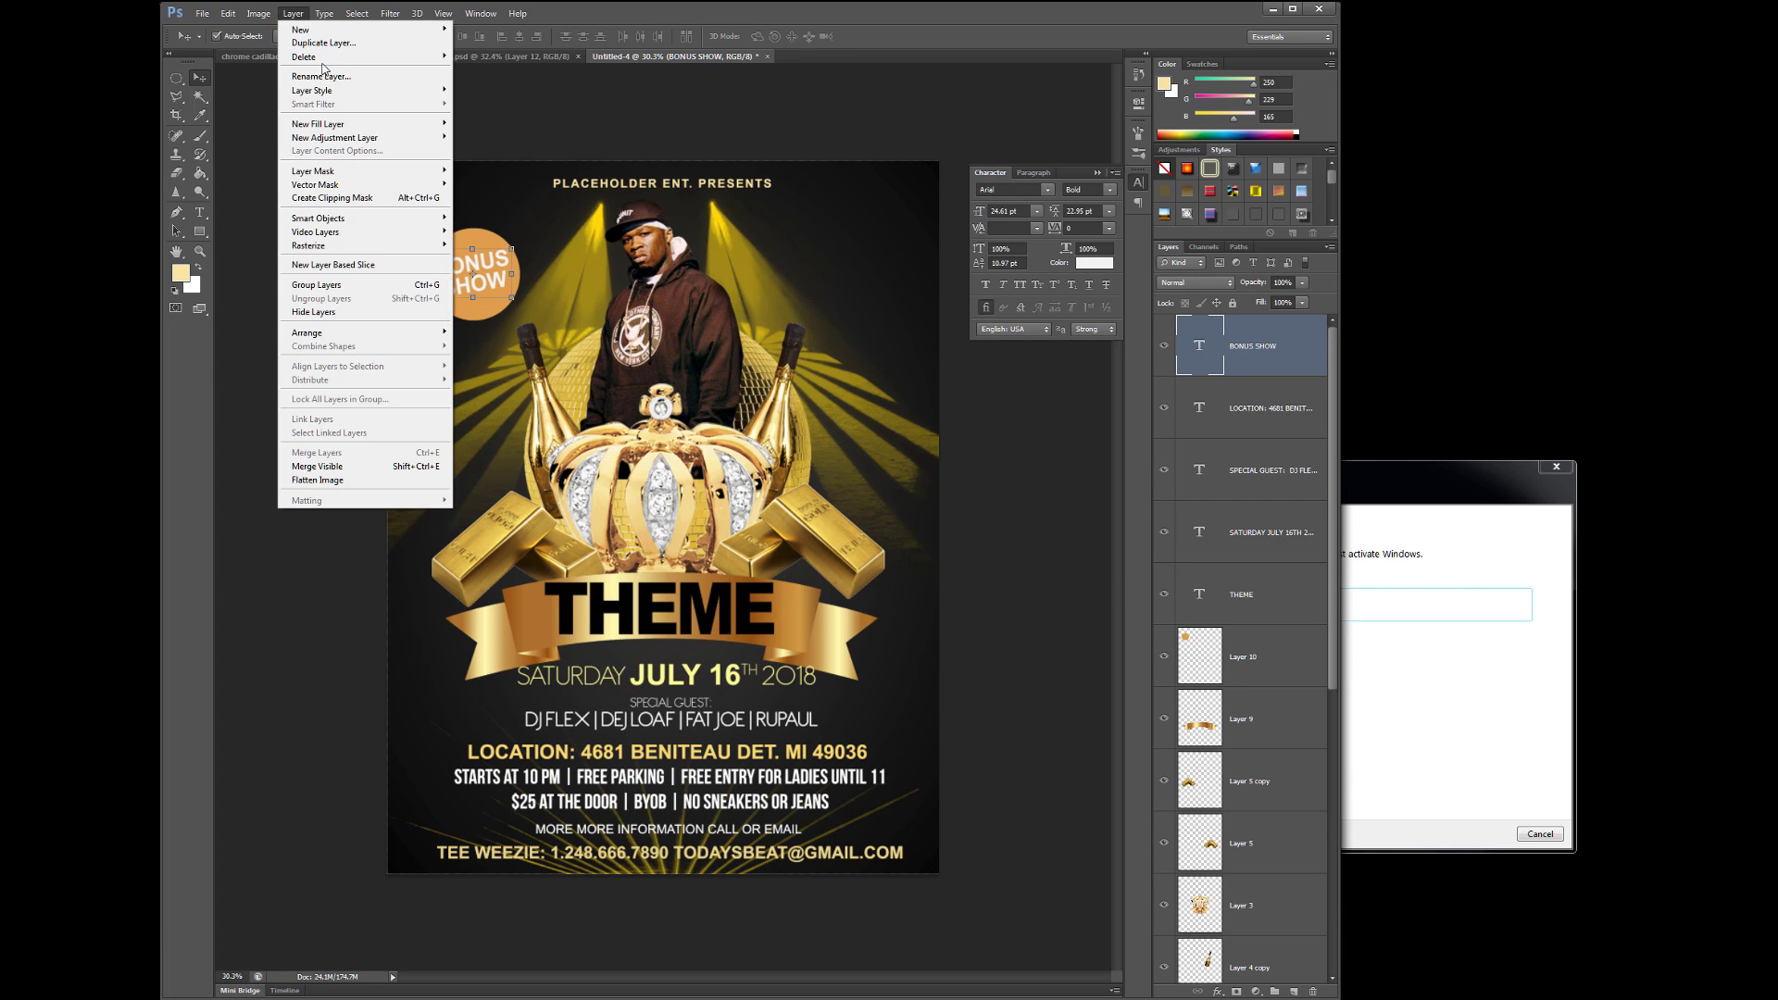
pyautogui.moveTo(312, 90)
pyautogui.click(500, 221)
pyautogui.click(1342, 278)
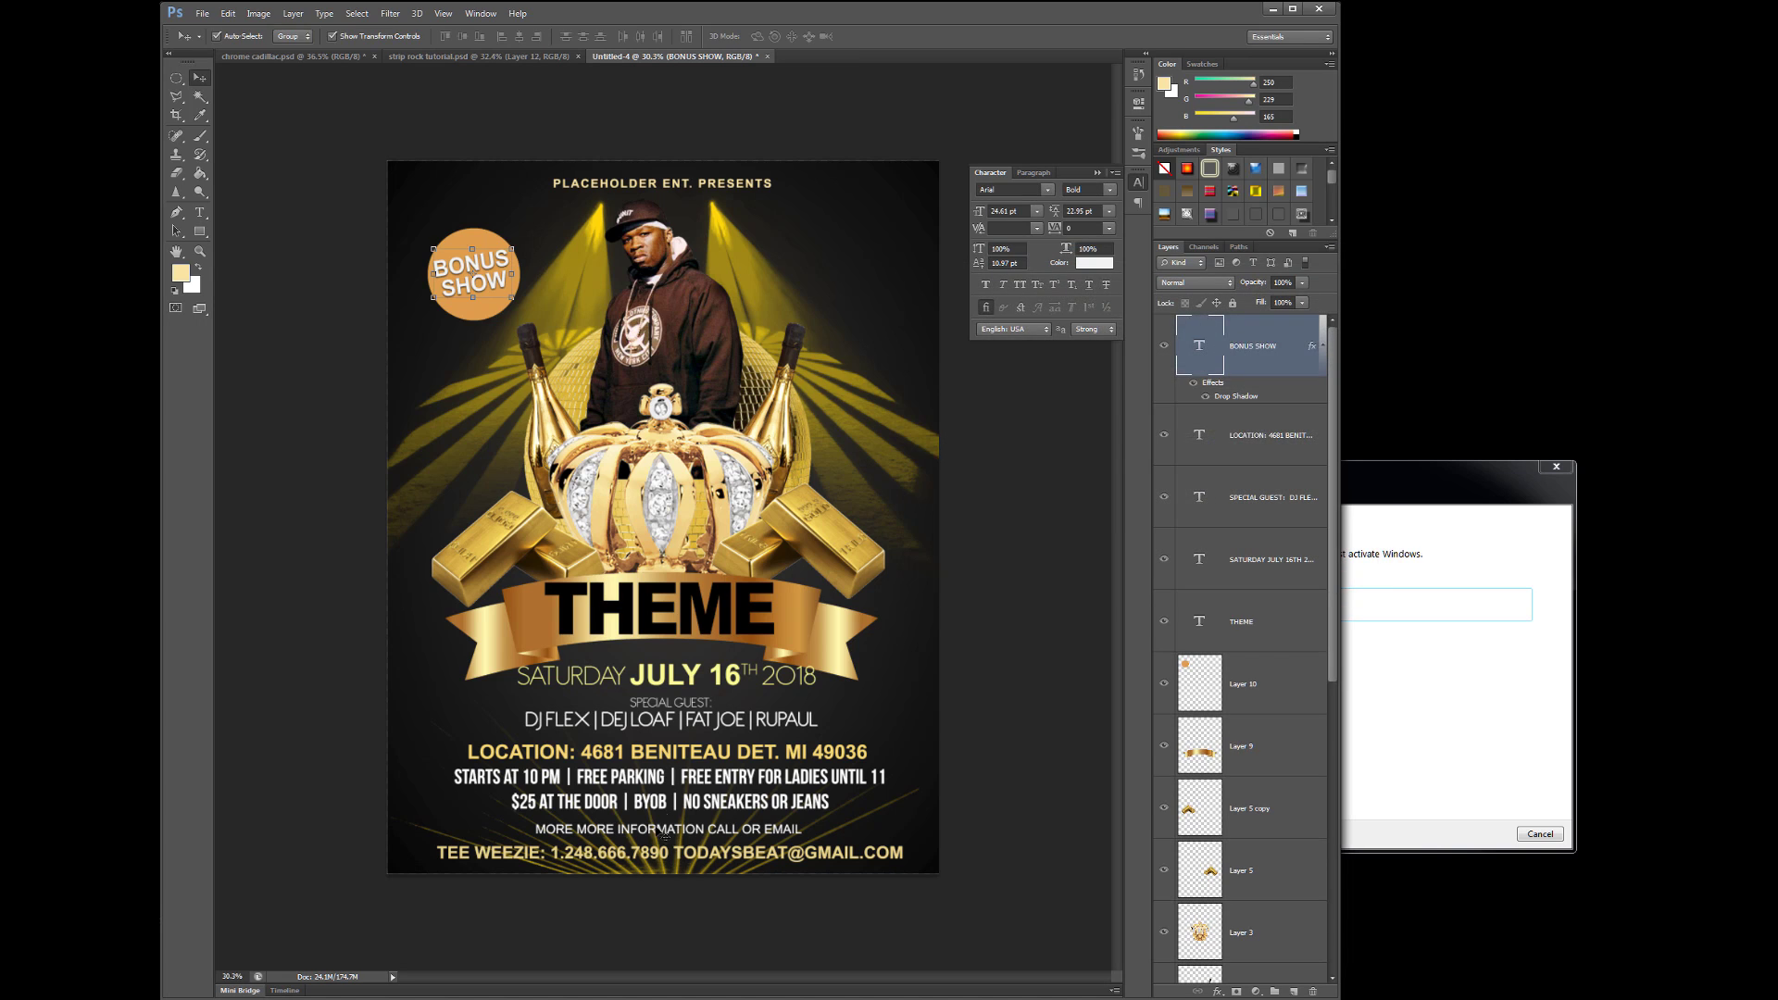
# - Nudge the LOCATION text block up slightly
pyautogui.click(772, 857)
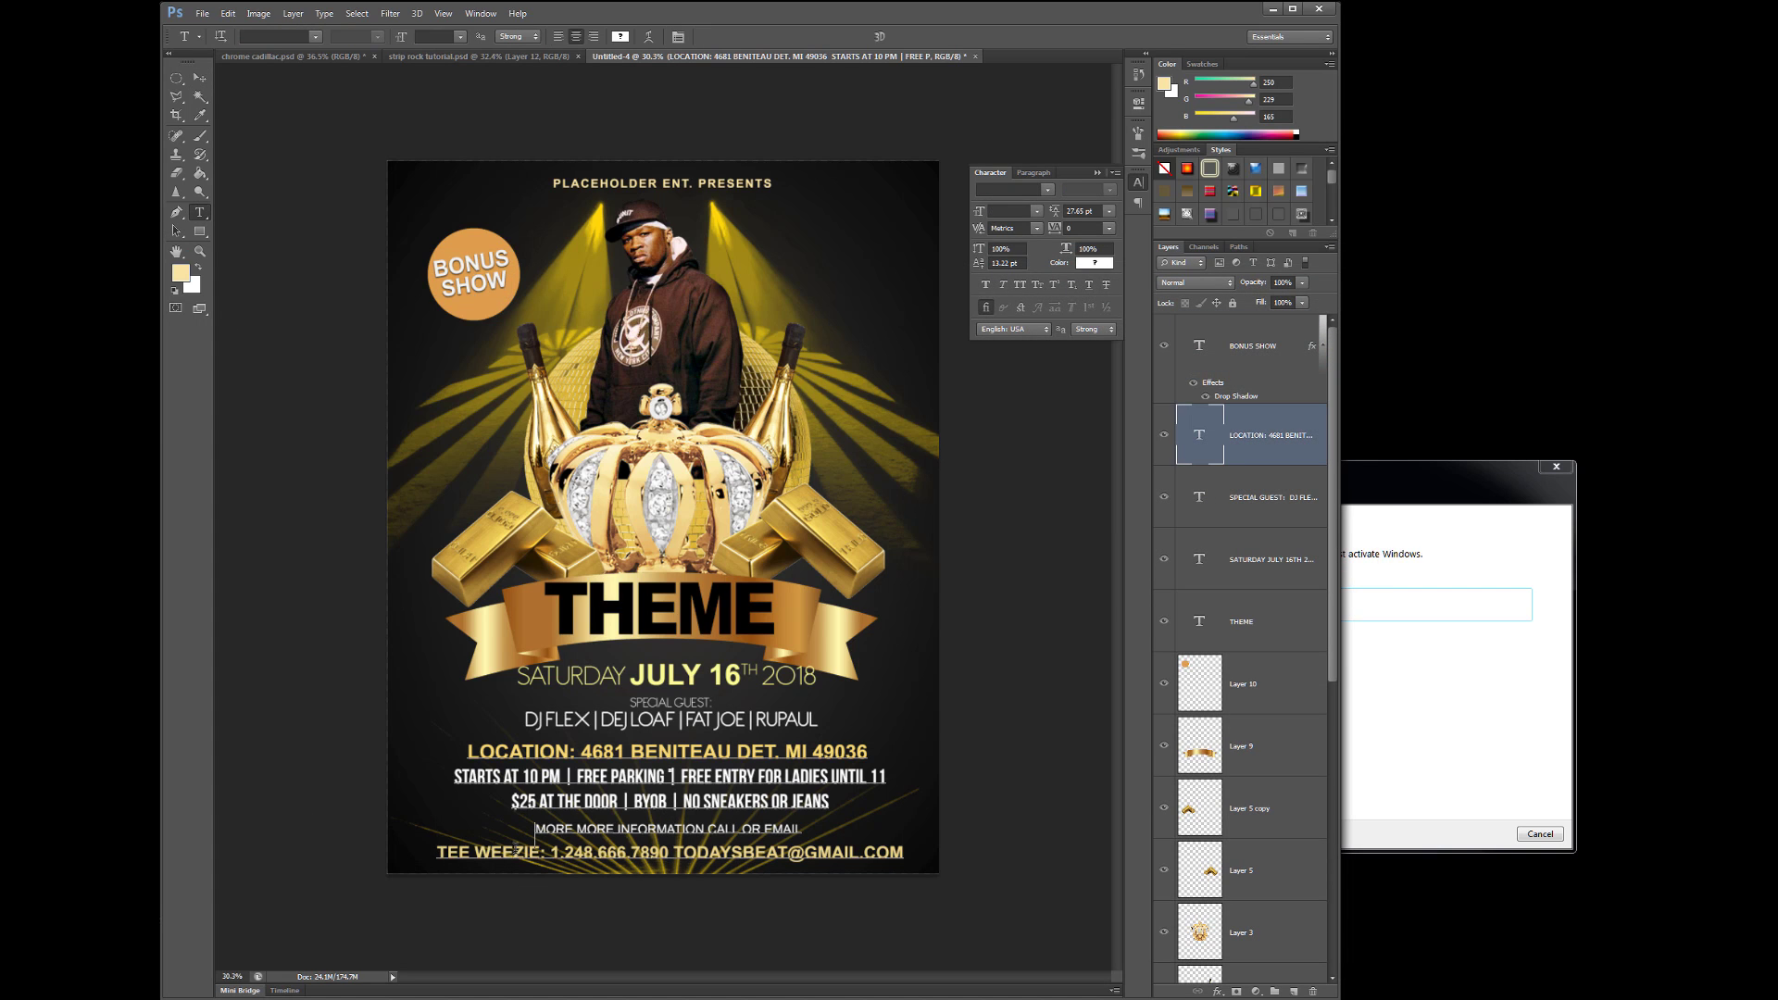
pyautogui.hotkey('ctrl', 'Return')
pyautogui.press('v')
pyautogui.scroll(-5, 1237, 856)
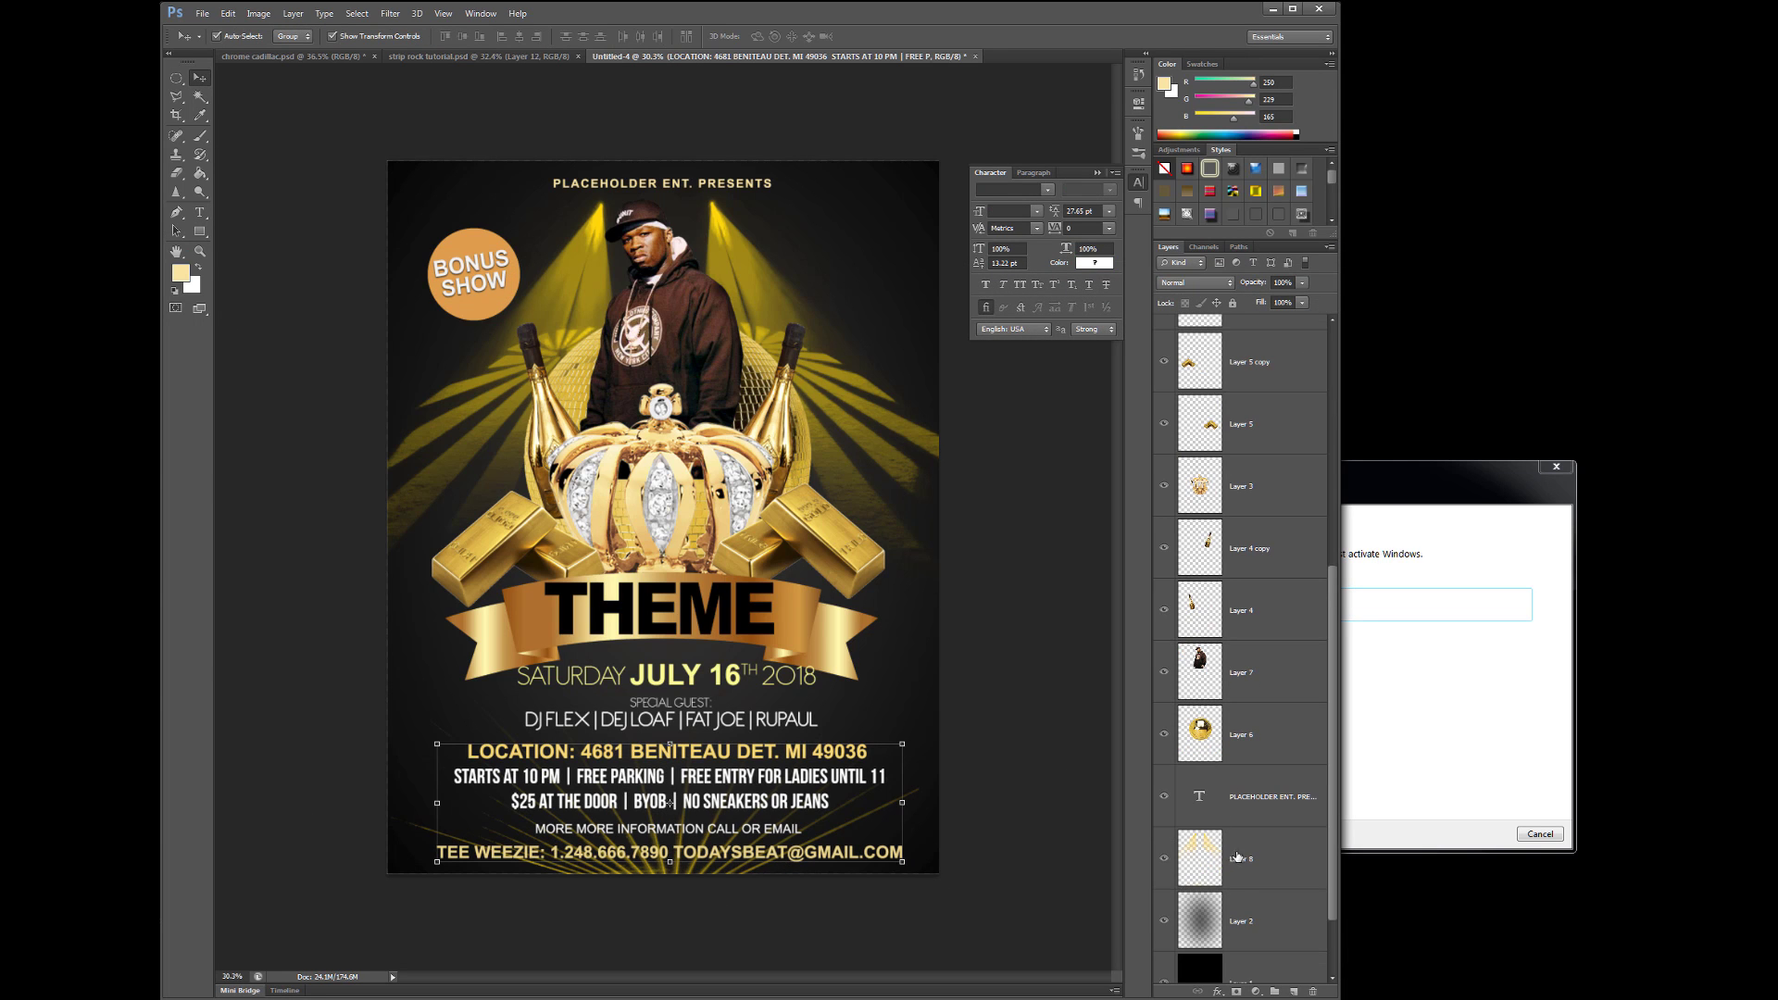
pyautogui.click(1237, 856)
pyautogui.press('e')
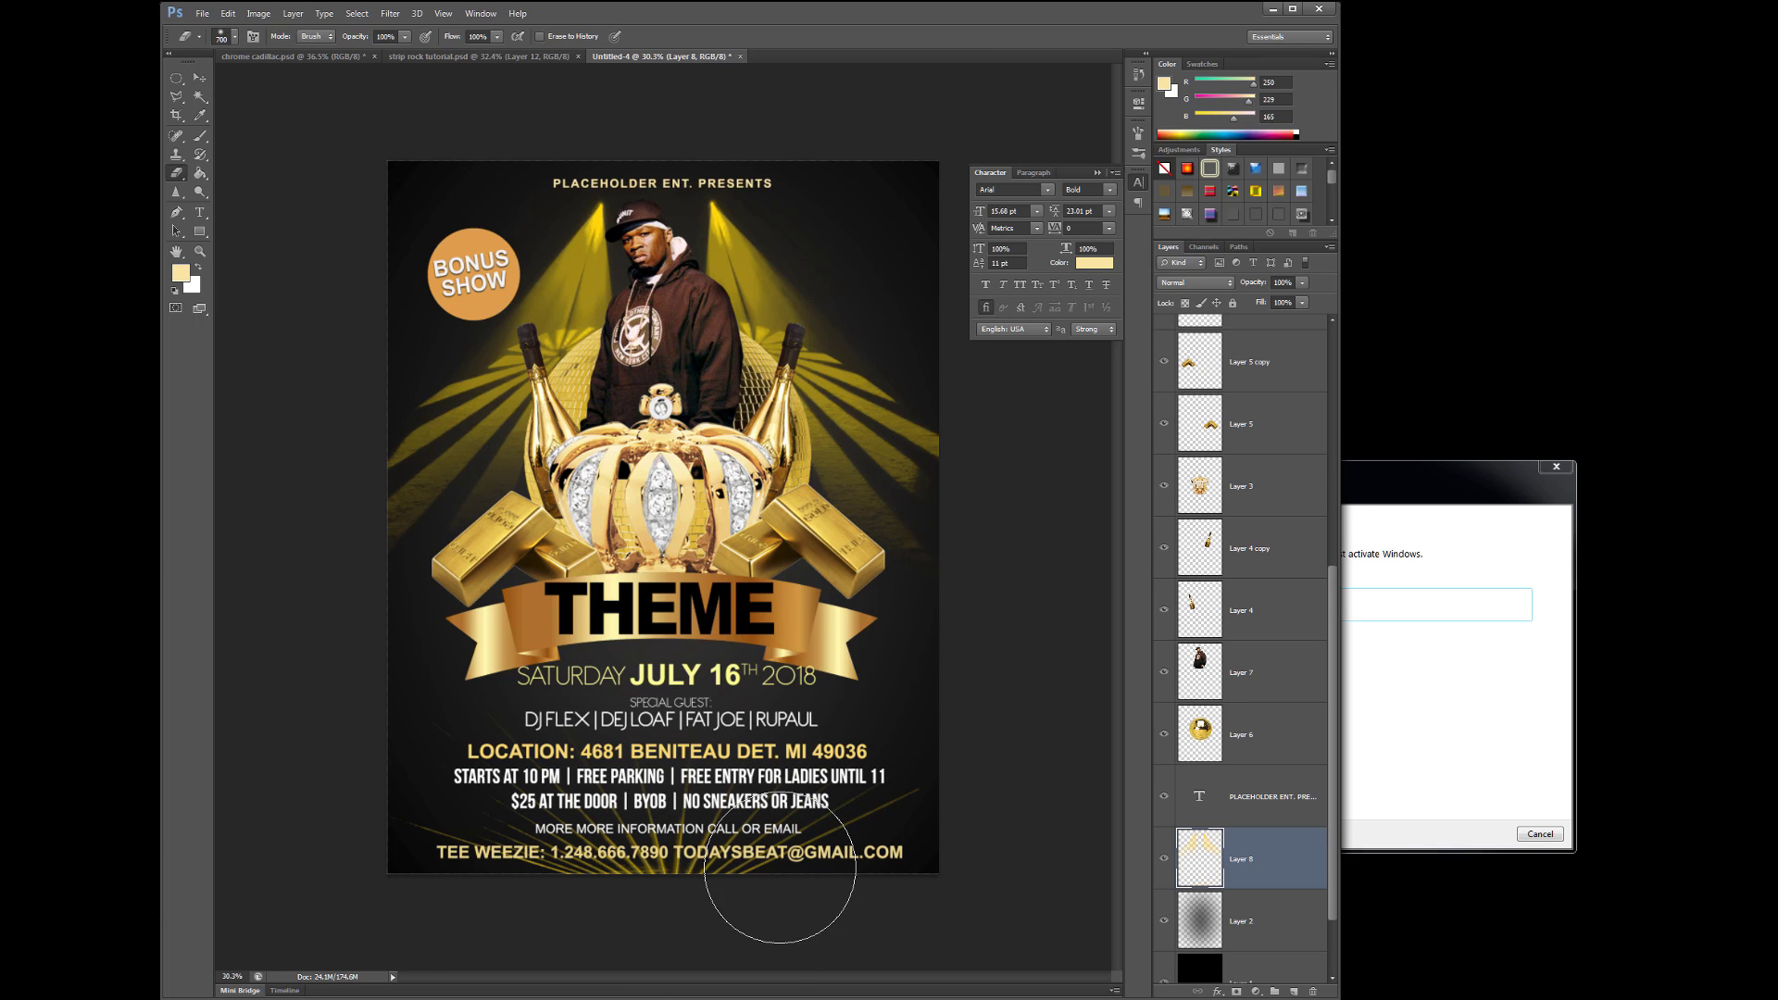
pyautogui.rightClick(176, 78)
pyautogui.click(241, 74)
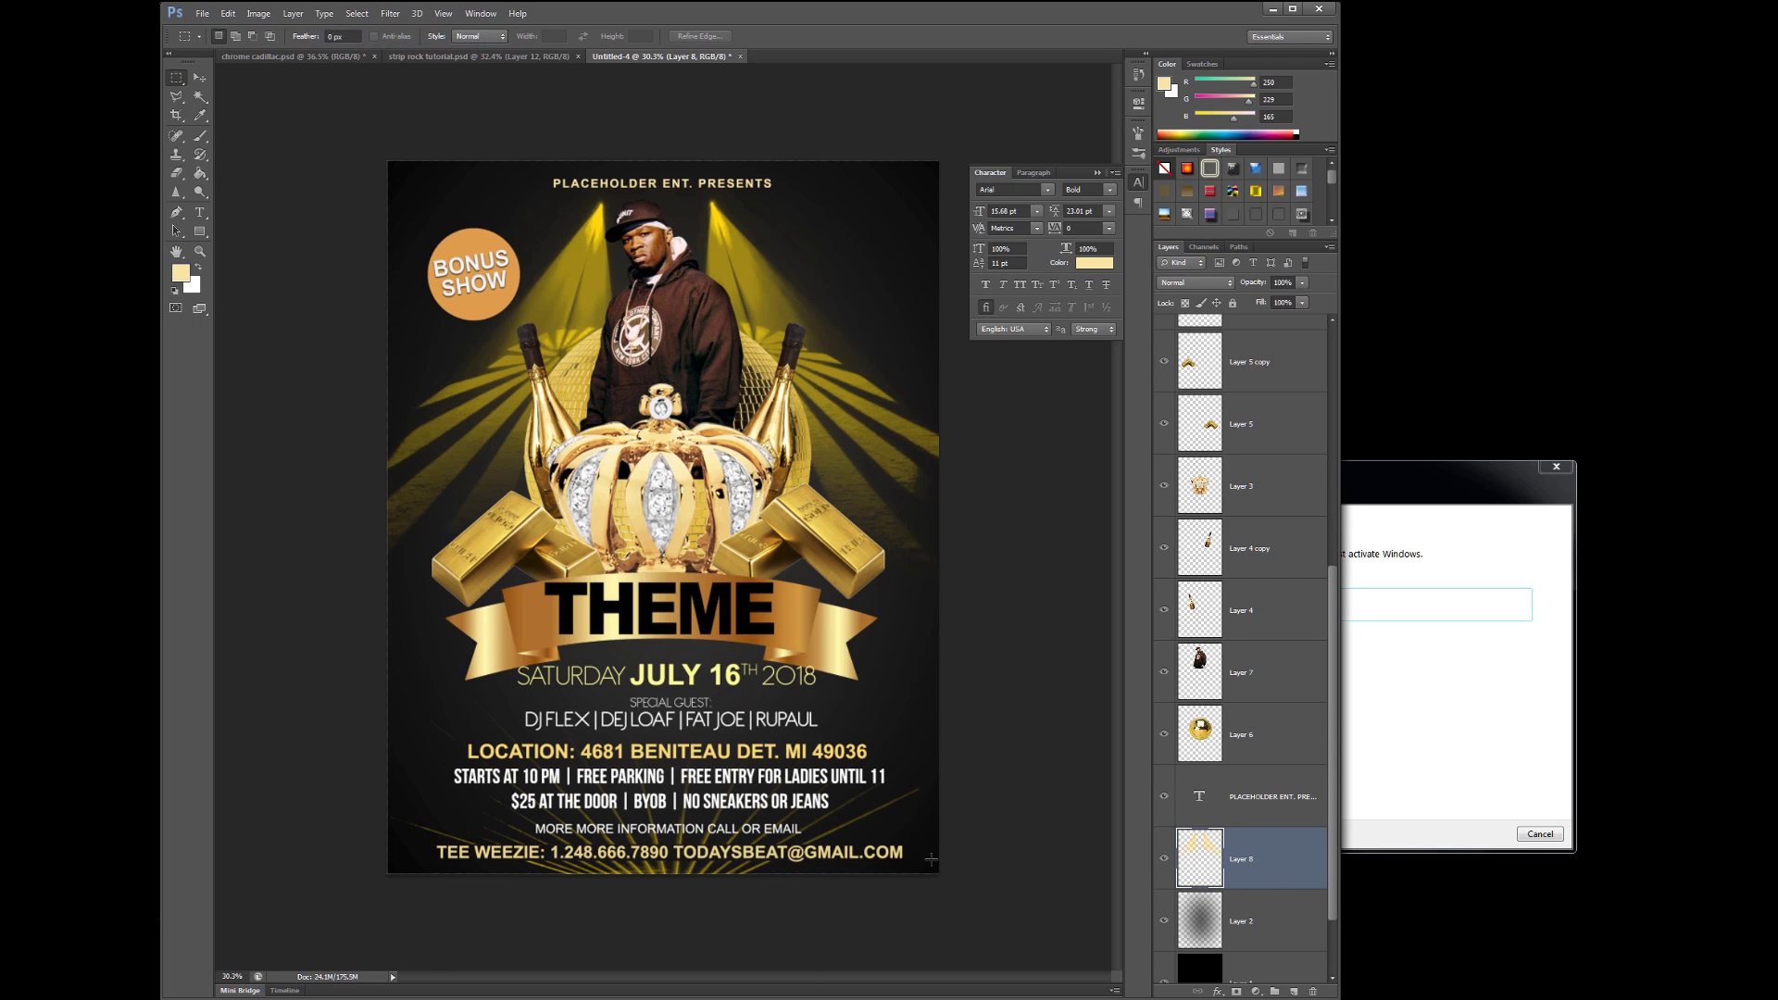
pyautogui.press('v')
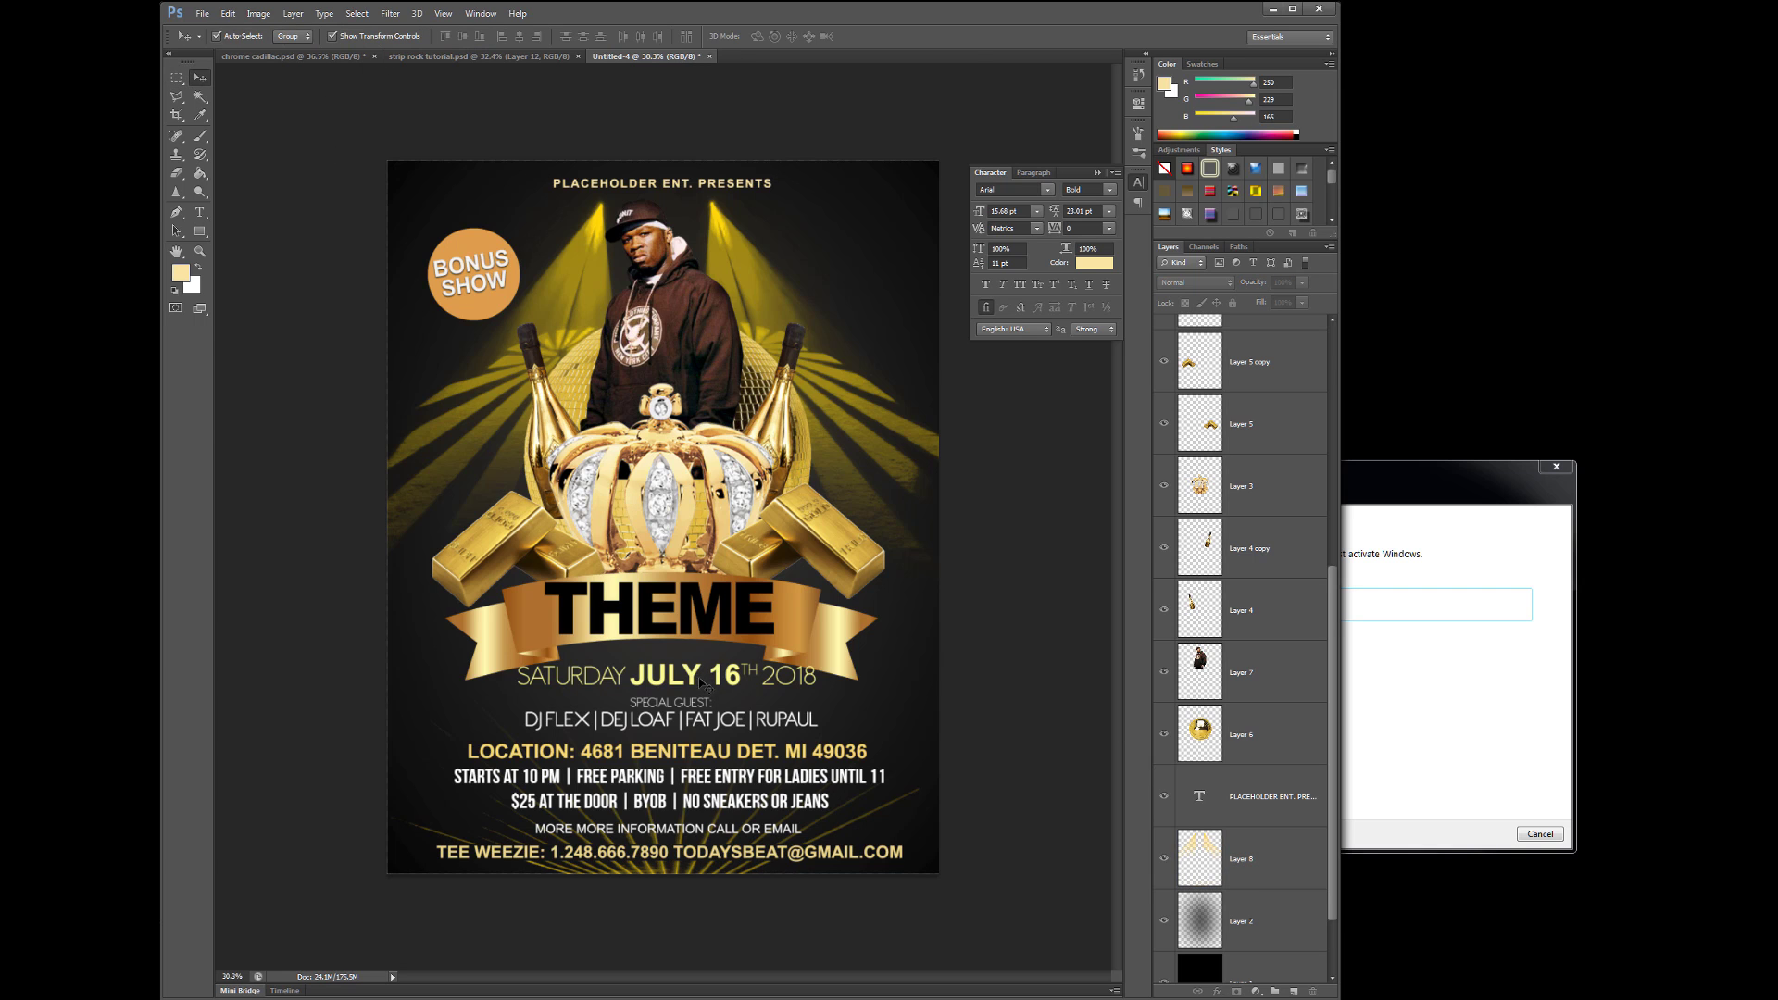
pyautogui.moveTo(669, 802); pyautogui.dragTo(670, 800)
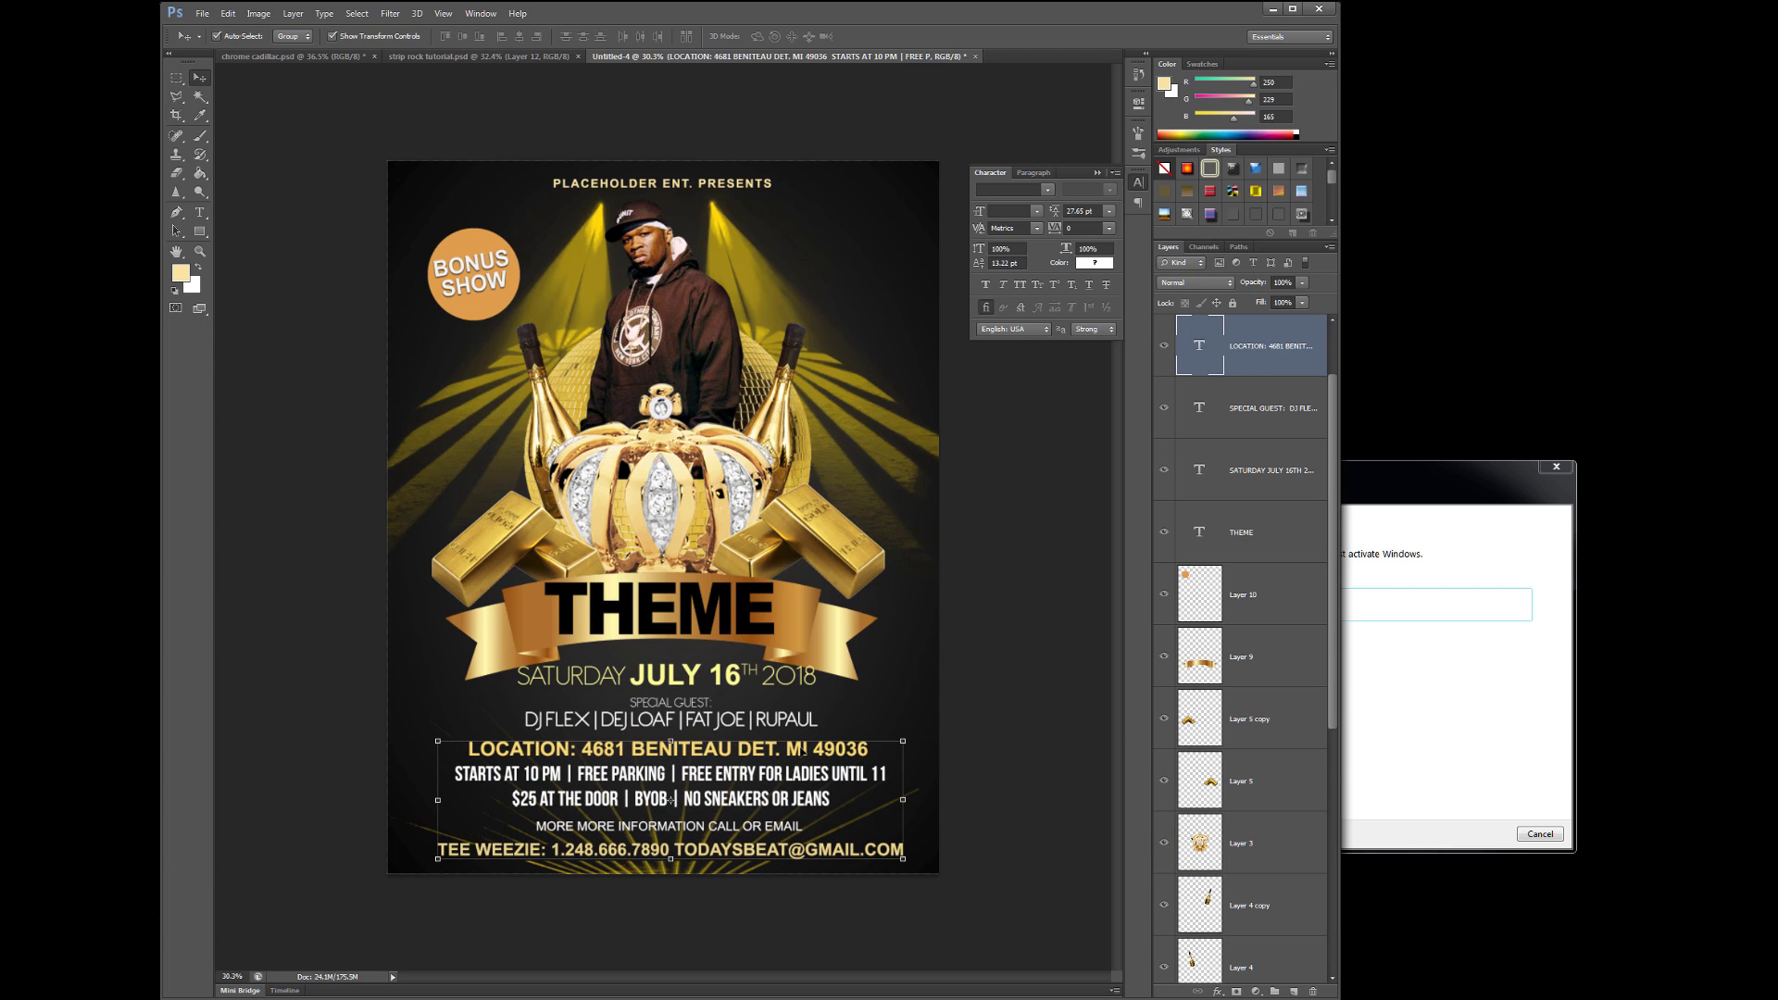
# - Raise the gold crown, gold bars and gold ribbon higher on the flyer
pyautogui.moveTo(690, 508); pyautogui.dragTo(682, 481)
pyautogui.moveTo(815, 541); pyautogui.dragTo(815, 523)
pyautogui.moveTo(500, 546); pyautogui.dragTo(500, 528)
pyautogui.moveTo(482, 639); pyautogui.dragTo(481, 618)
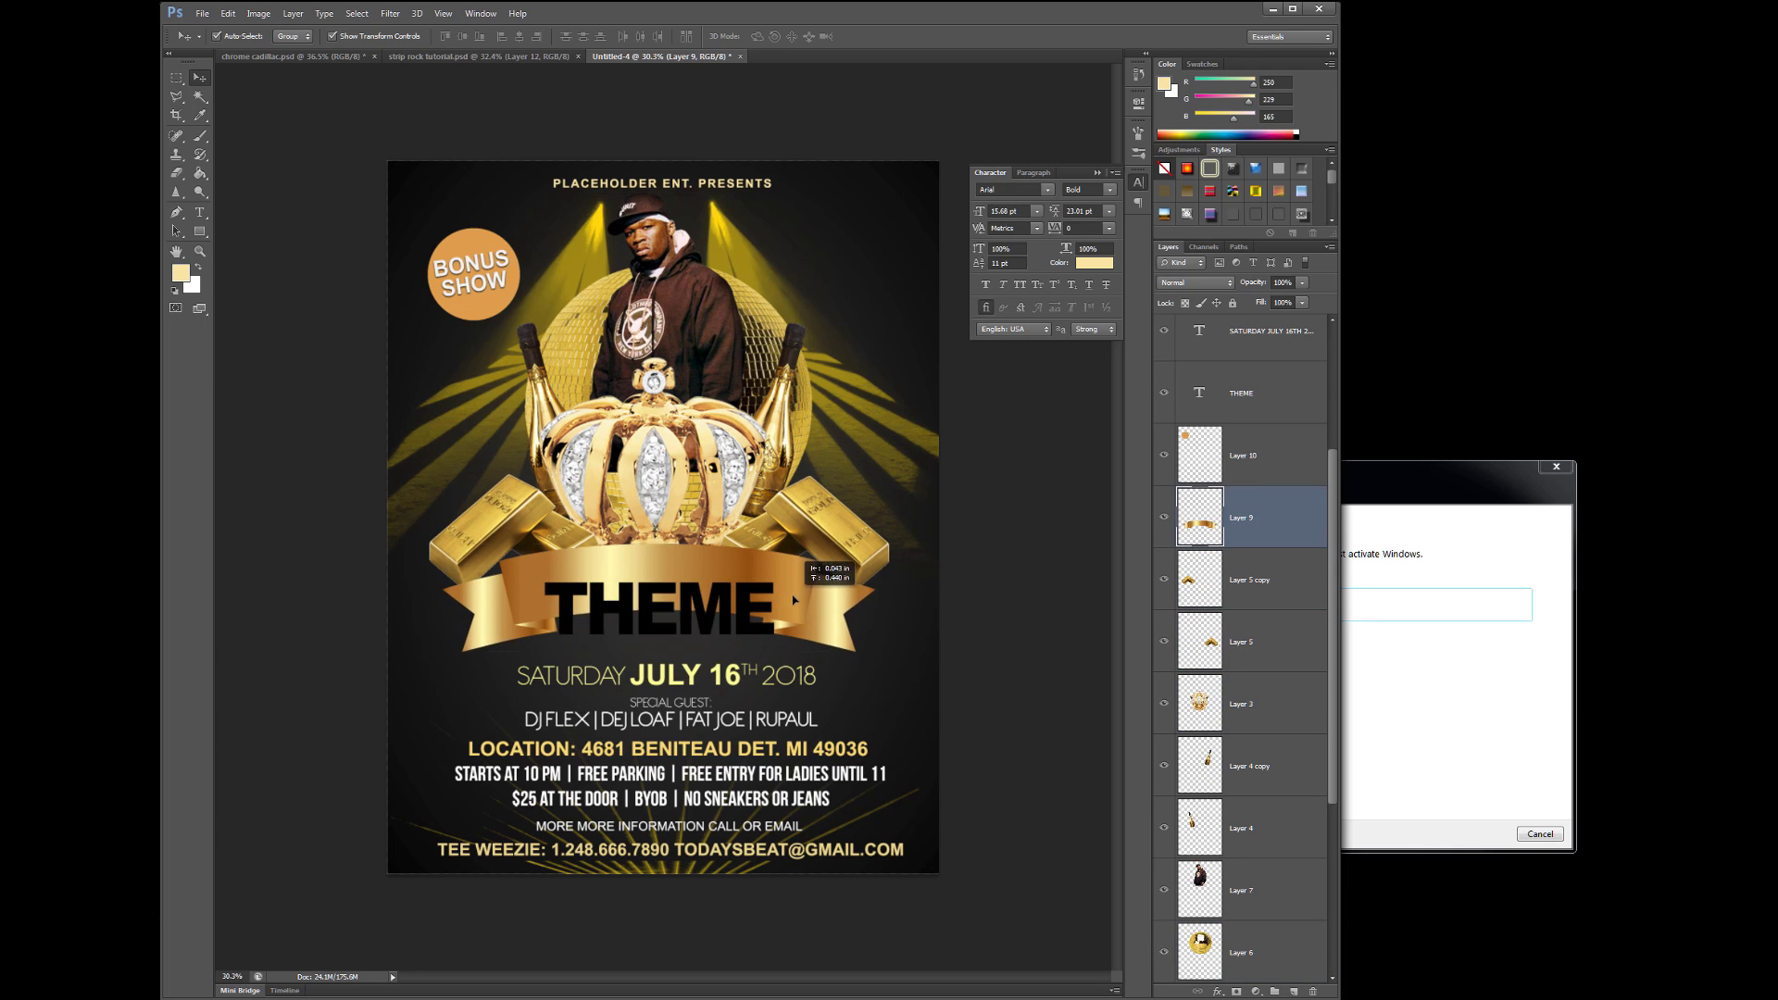
# - Raise THEME onto the ribbon and warp it with an Arch style at bend +19
pyautogui.moveTo(710, 613); pyautogui.dragTo(710, 584)
pyautogui.press('t')
pyautogui.click(649, 37)
pyautogui.click(1049, 303)
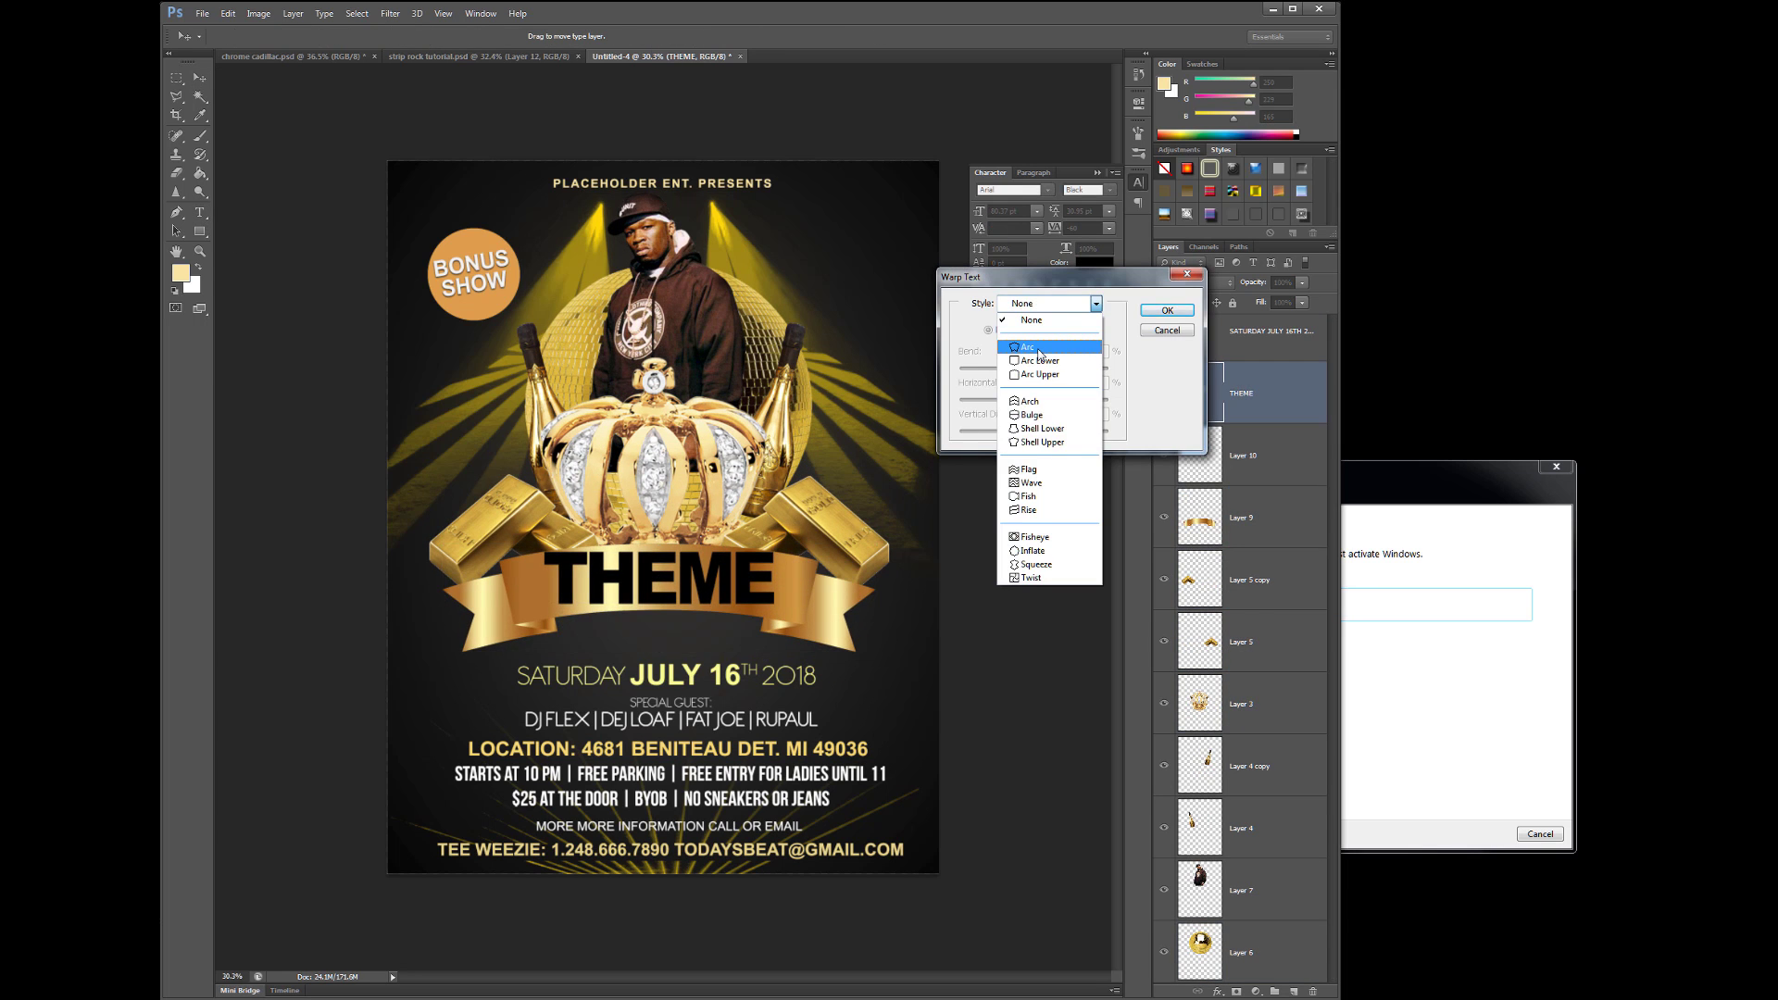
pyautogui.click(1051, 371)
pyautogui.moveTo(1053, 368); pyautogui.dragTo(1049, 374)
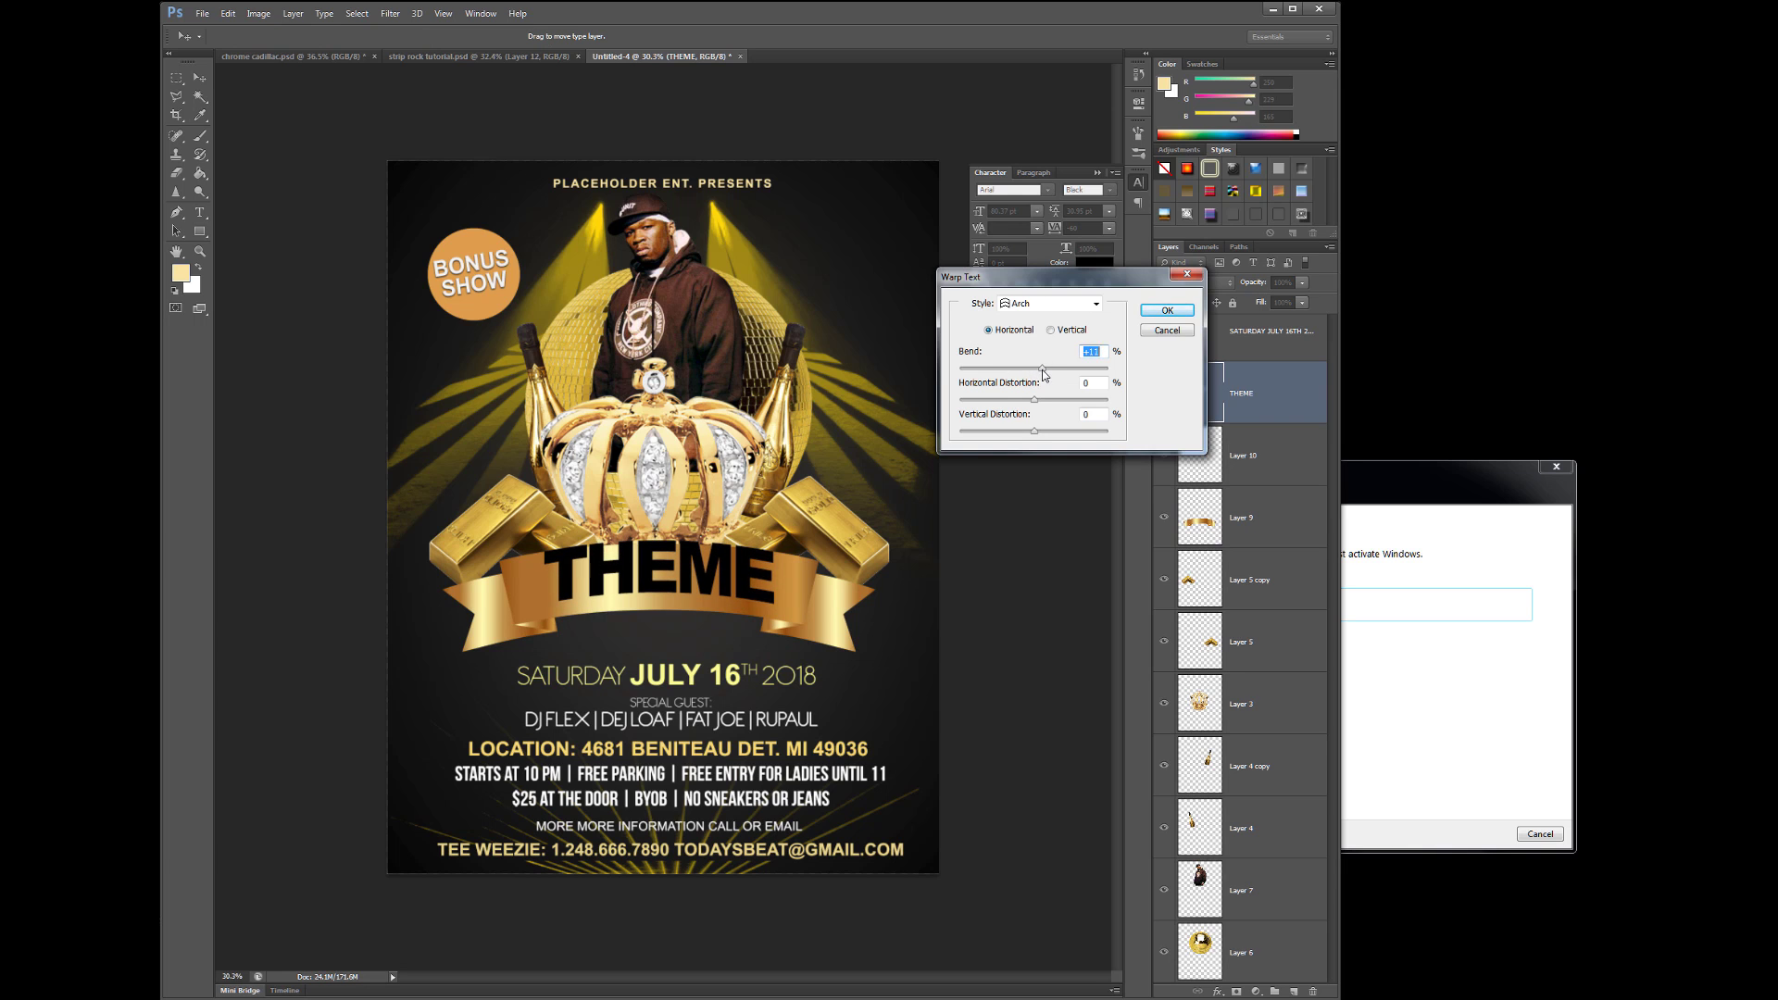
pyautogui.press('Return')
pyautogui.press('v')
# - Move the SATURDAY date and guest lines, then the location and contact block, upward
pyautogui.click(680, 685)
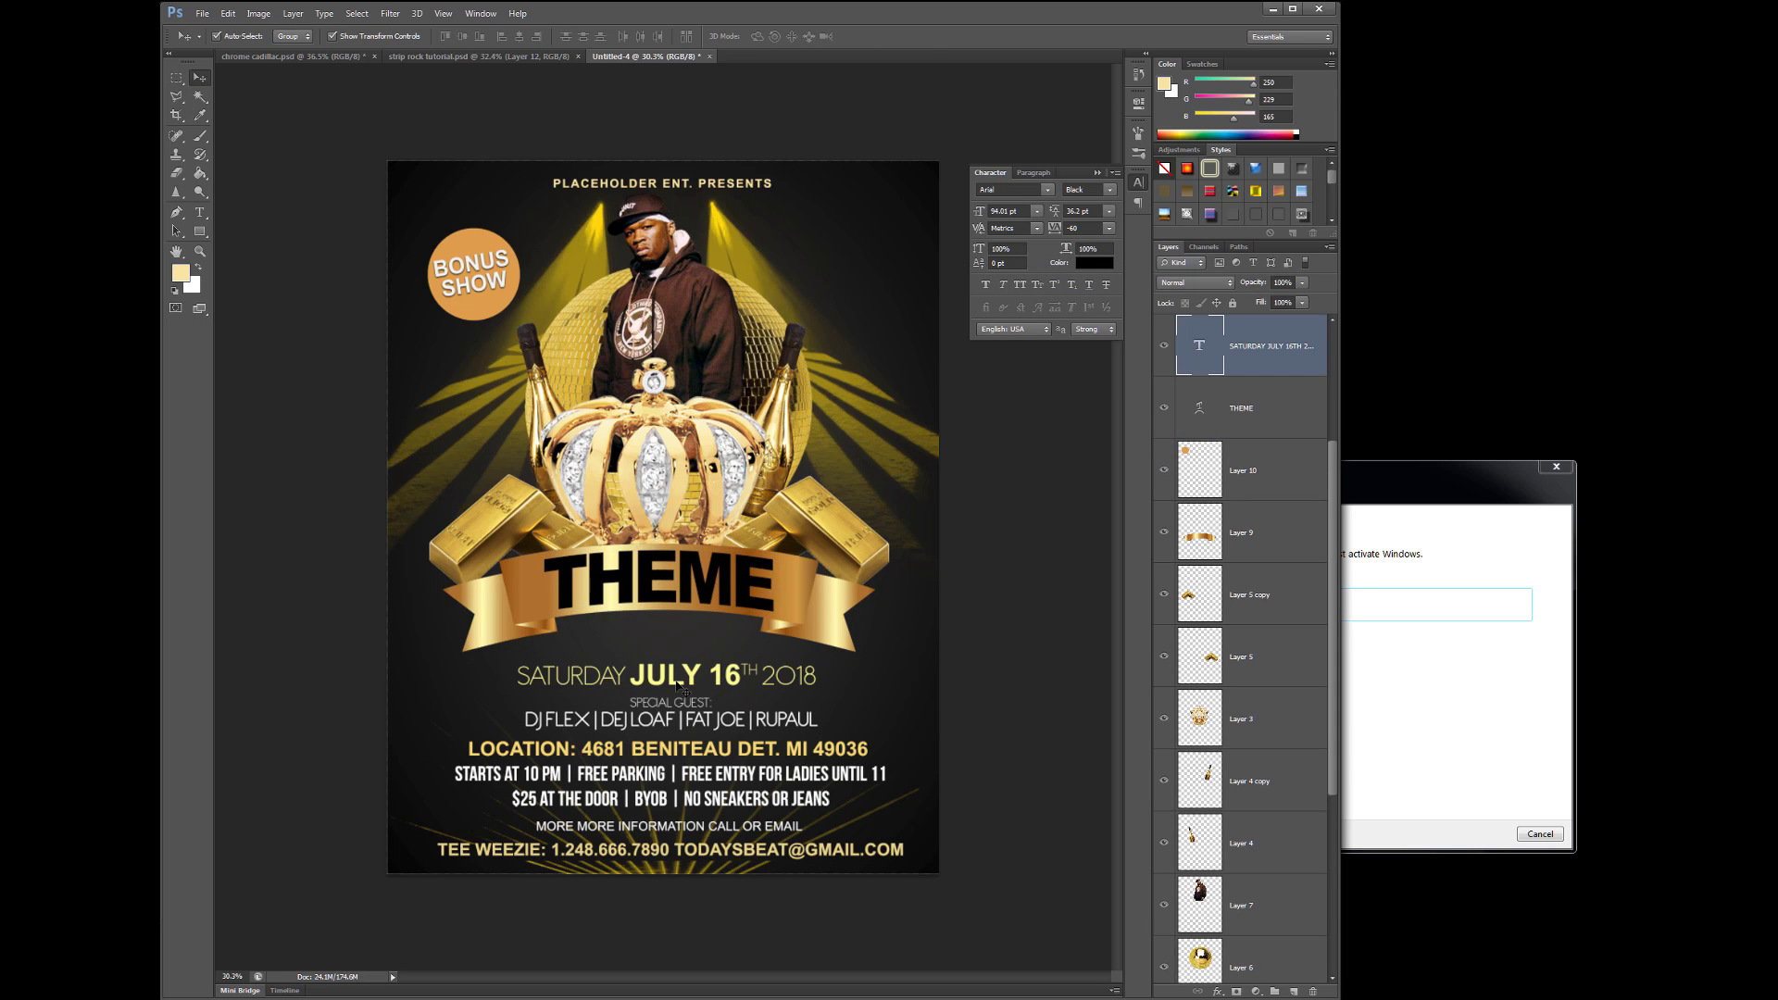
pyautogui.moveTo(681, 685); pyautogui.dragTo(671, 698)
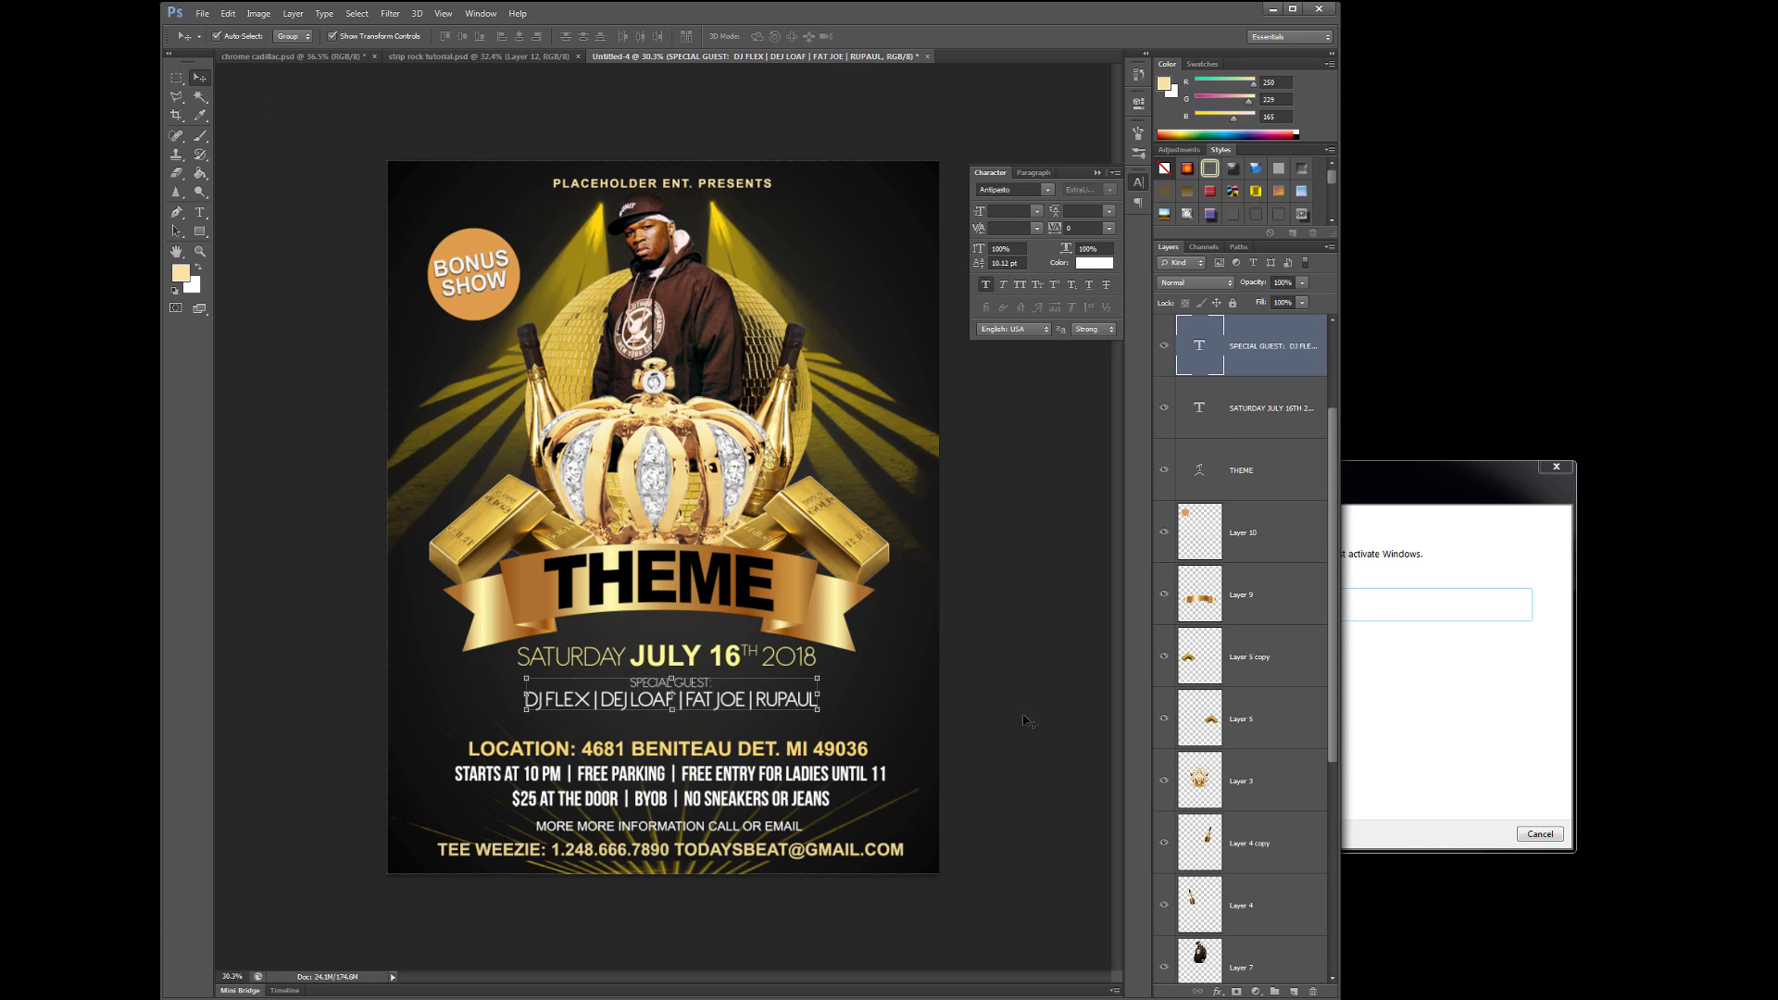
pyautogui.moveTo(704, 847); pyautogui.dragTo(704, 829)
pyautogui.click(703, 885)
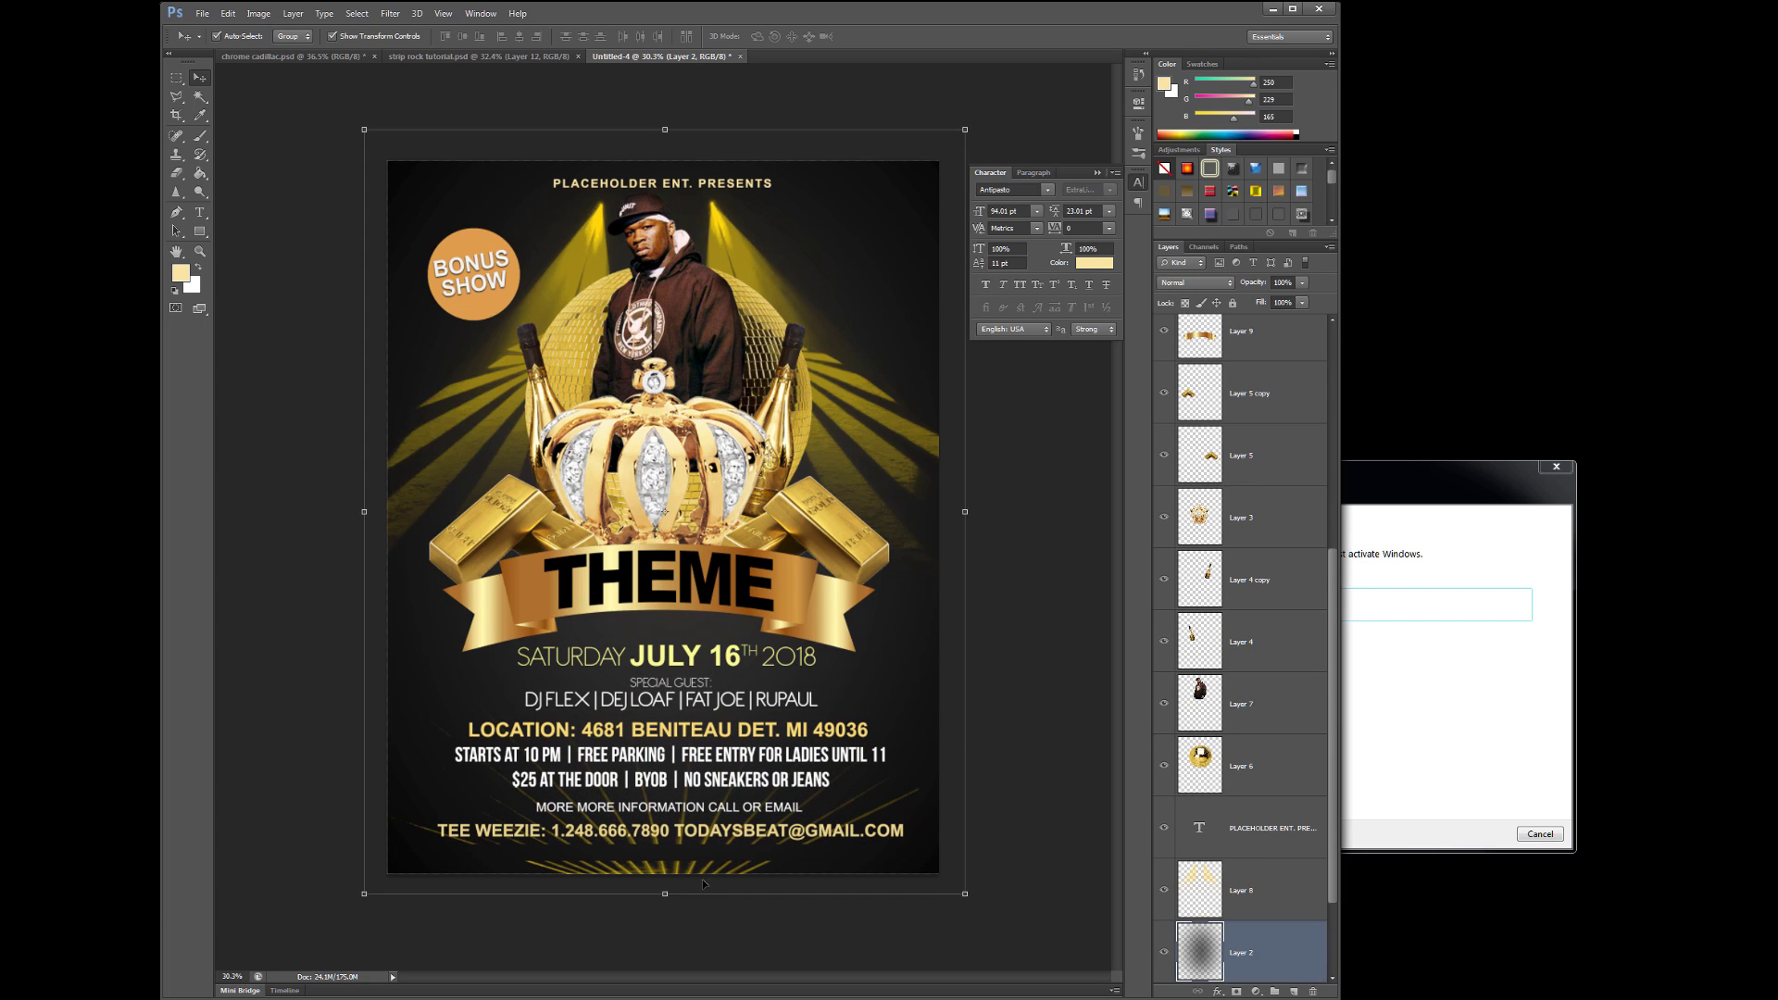
# - Merge the crown artwork layers together and merge Layer 8 into them
pyautogui.click(1289, 898)
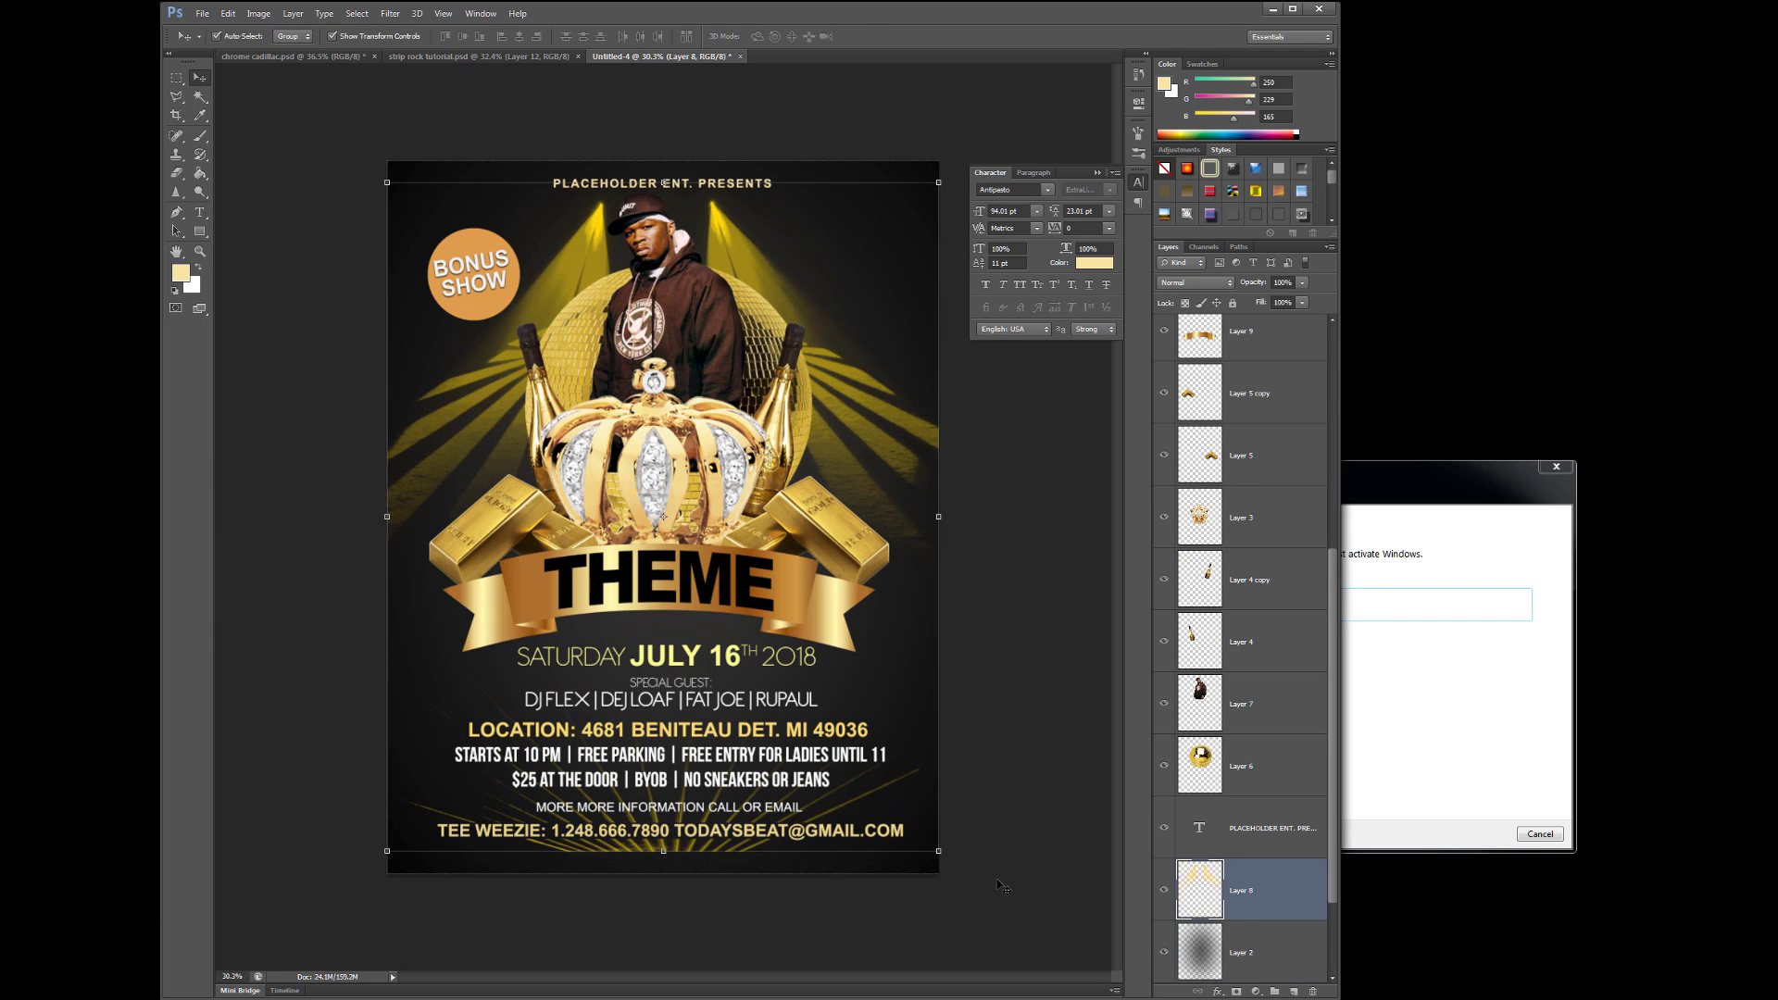
pyautogui.click(787, 867)
pyautogui.click(761, 845)
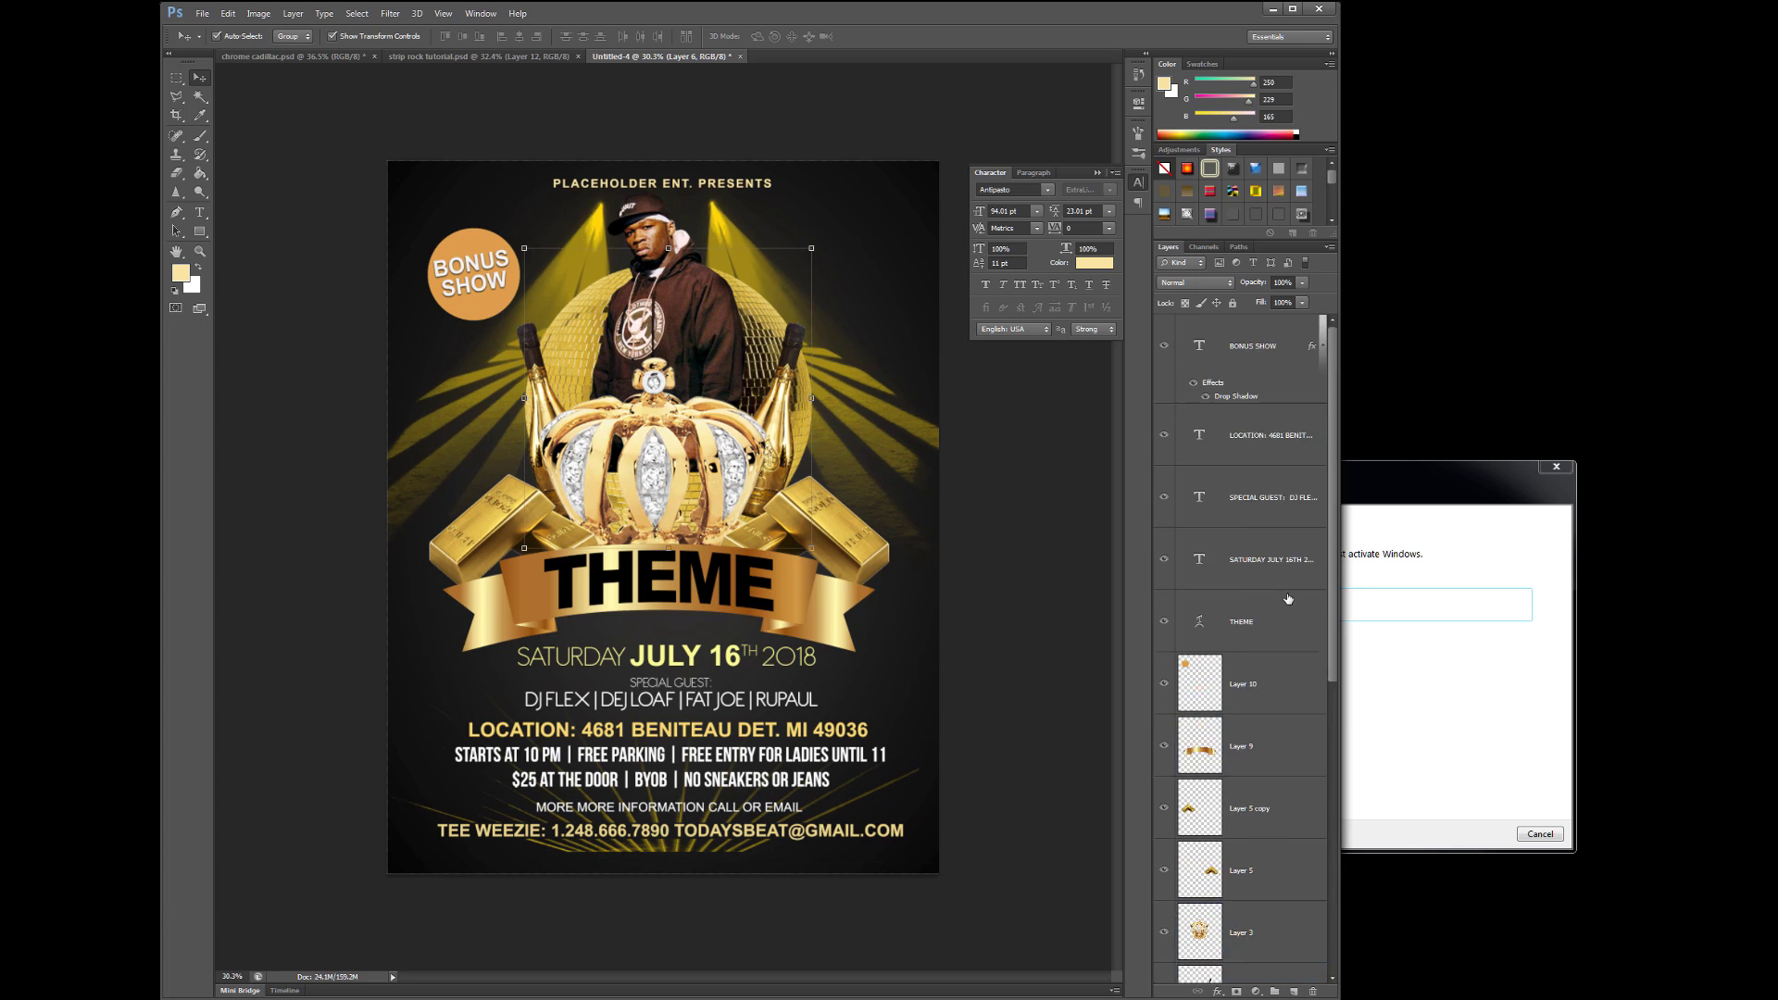
pyautogui.keyDown('shift'); pyautogui.click(1281, 603); pyautogui.keyUp('shift')
pyautogui.hotkey('ctrl', 'e')
pyautogui.moveTo(1264, 732); pyautogui.dragTo(1259, 674)
pyautogui.hotkey('ctrl', 'e')
# - Hide the merged artwork layer so only the text shows, then choose File > Save As
pyautogui.click(1164, 687)
pyautogui.click(1164, 687)
pyautogui.click(1164, 687)
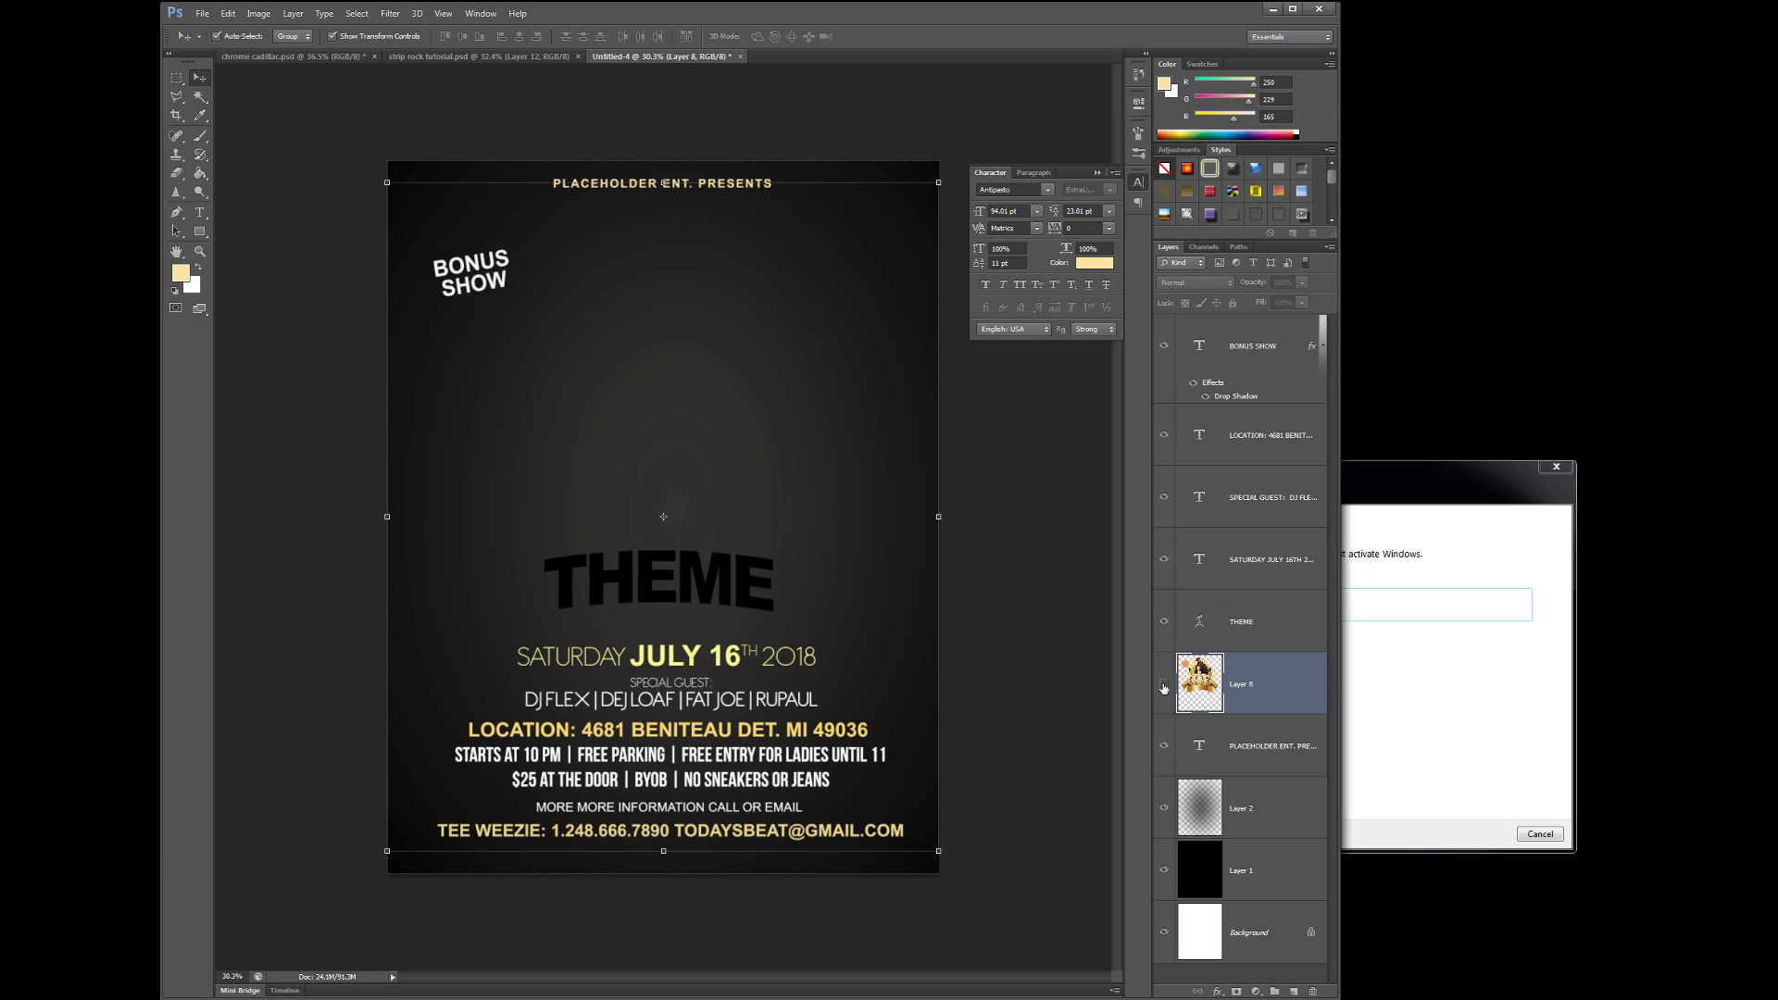
pyautogui.click(1164, 687)
pyautogui.click(1164, 686)
pyautogui.click(1164, 685)
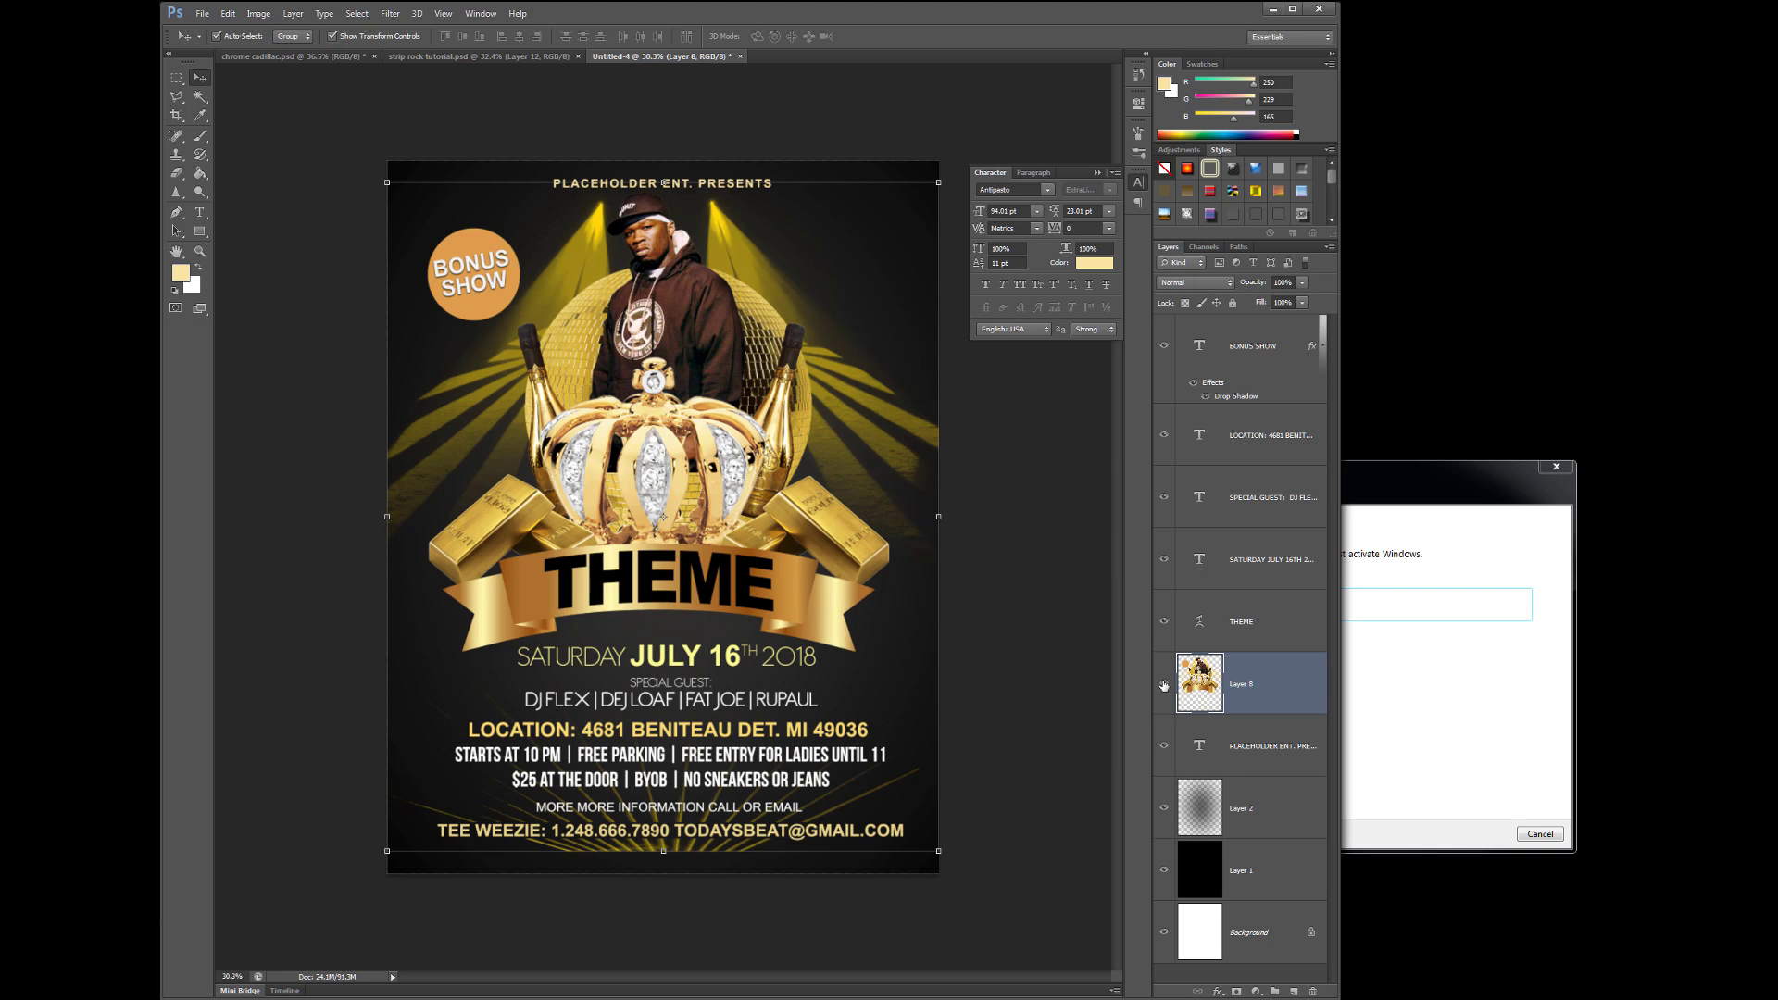
pyautogui.click(1164, 685)
pyautogui.click(202, 13)
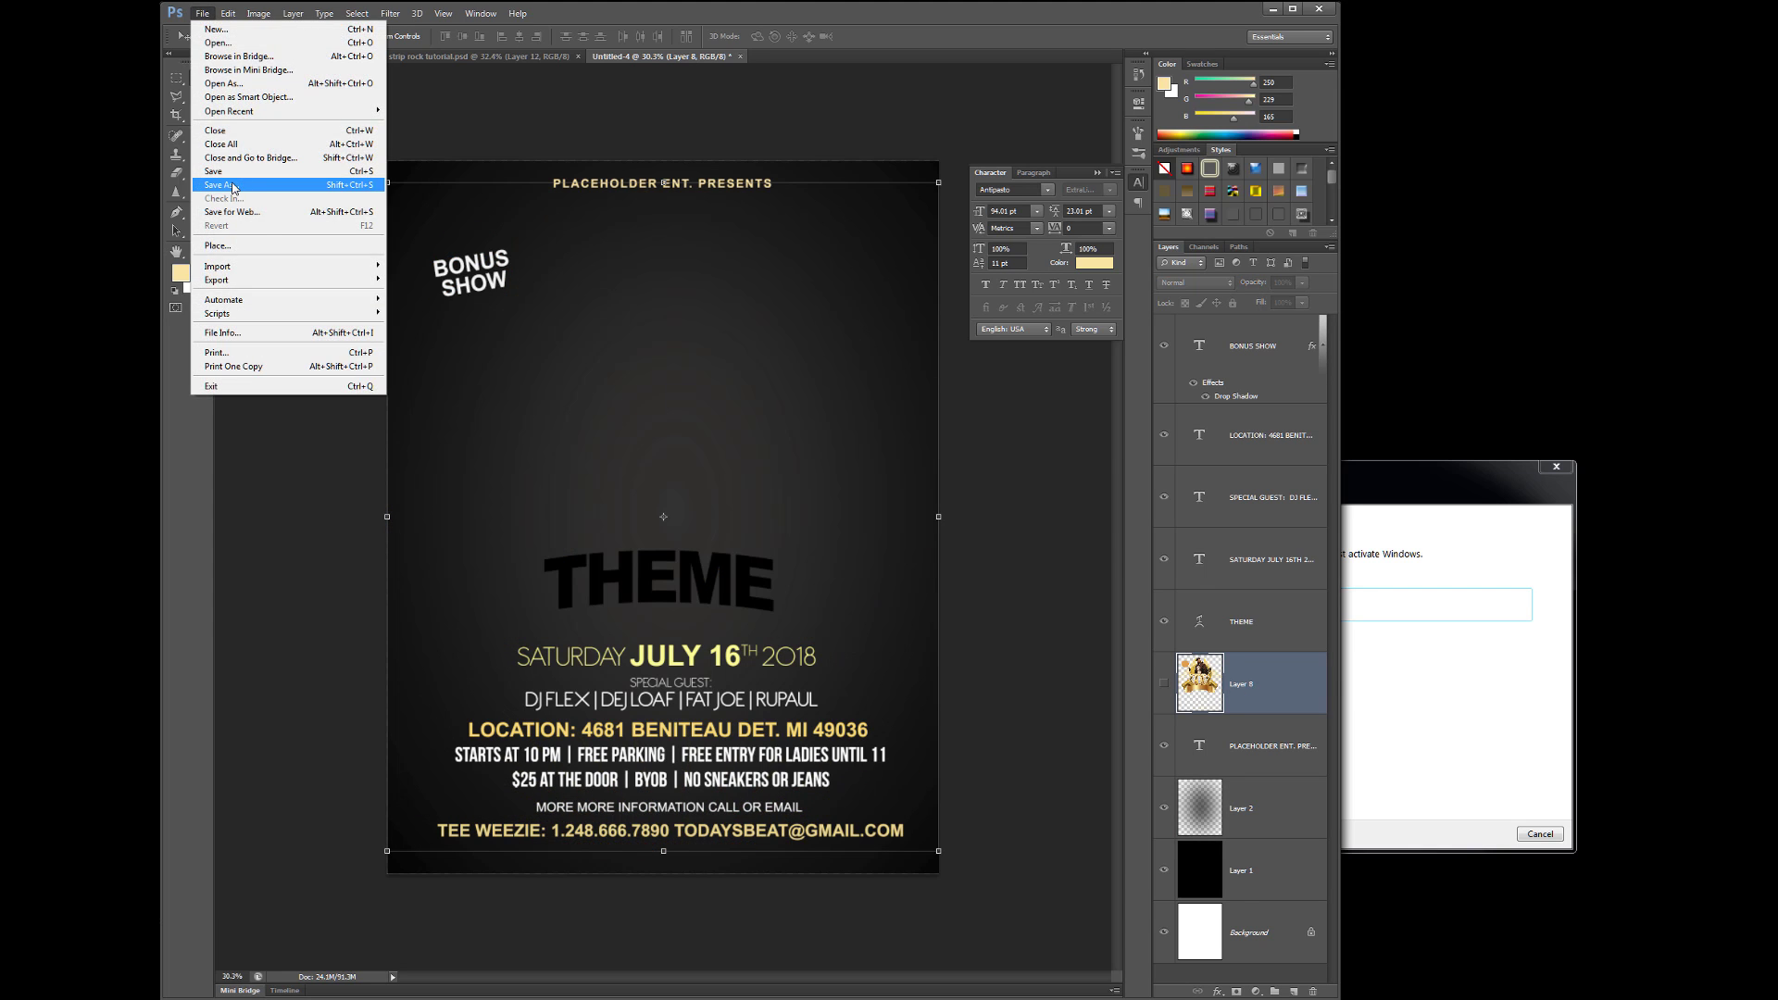
pyautogui.click(231, 178)
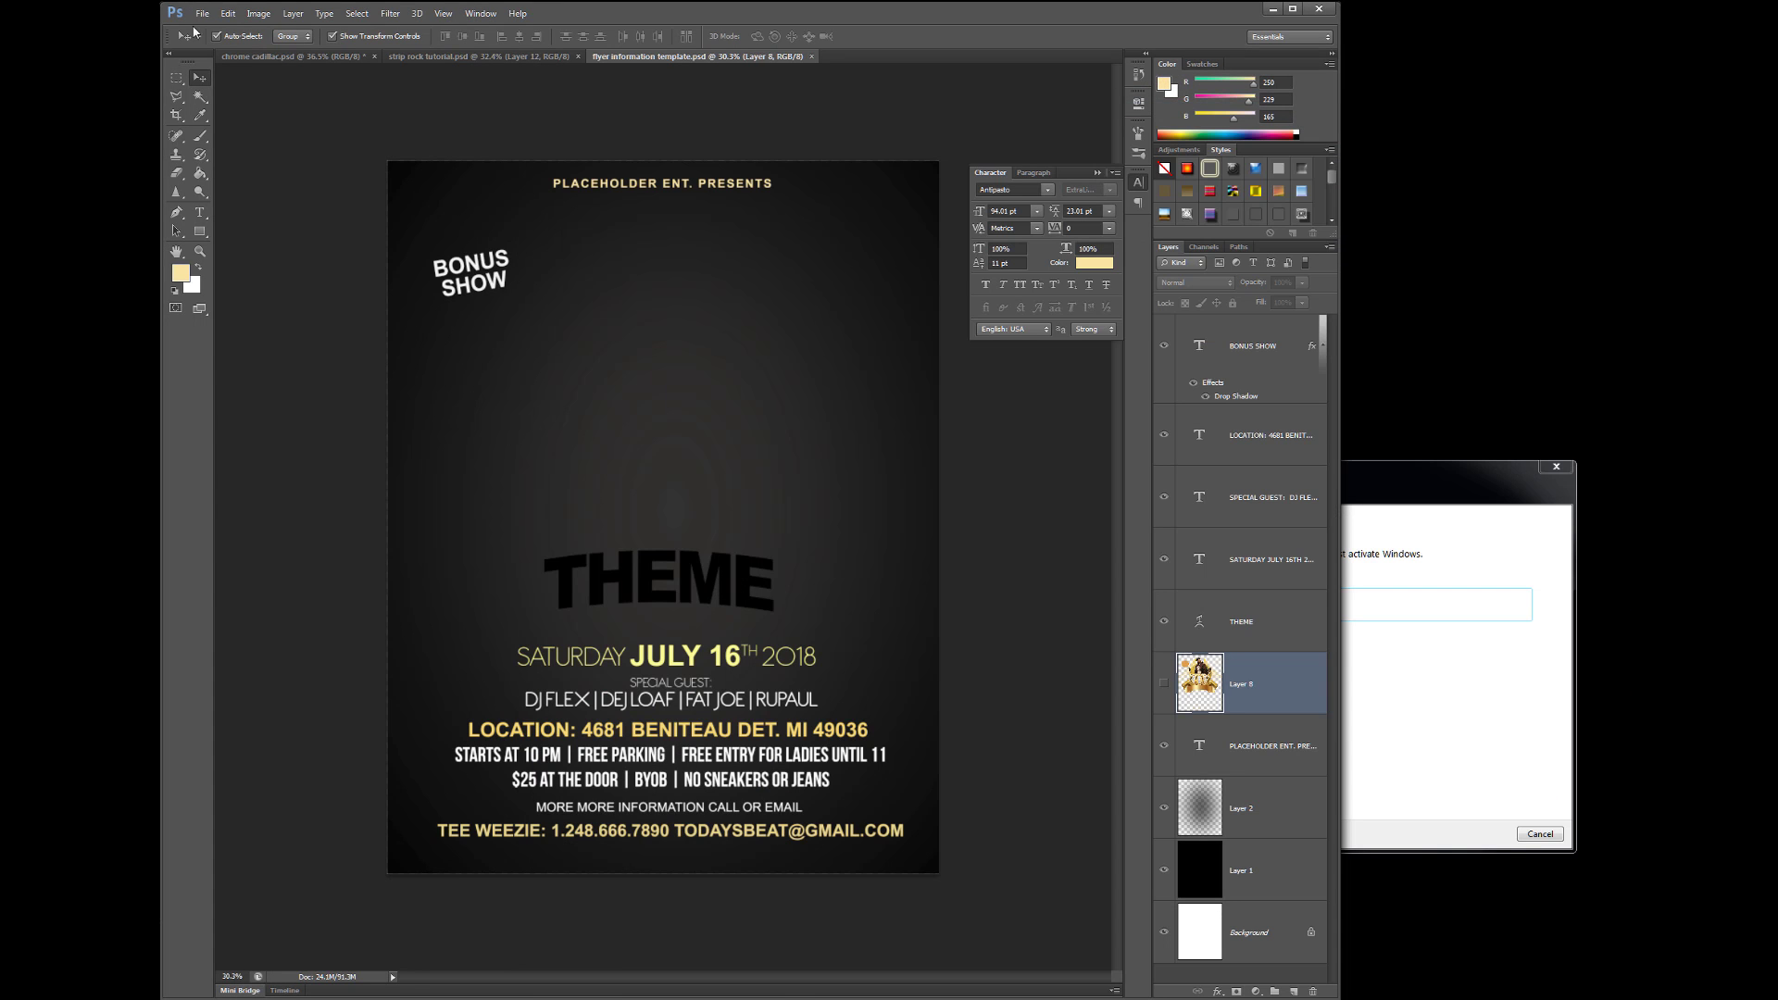
# - Open the 3-MODELS image and enlarge it over the flyer's upper half
pyautogui.click(200, 11)
pyautogui.click(916, 496)
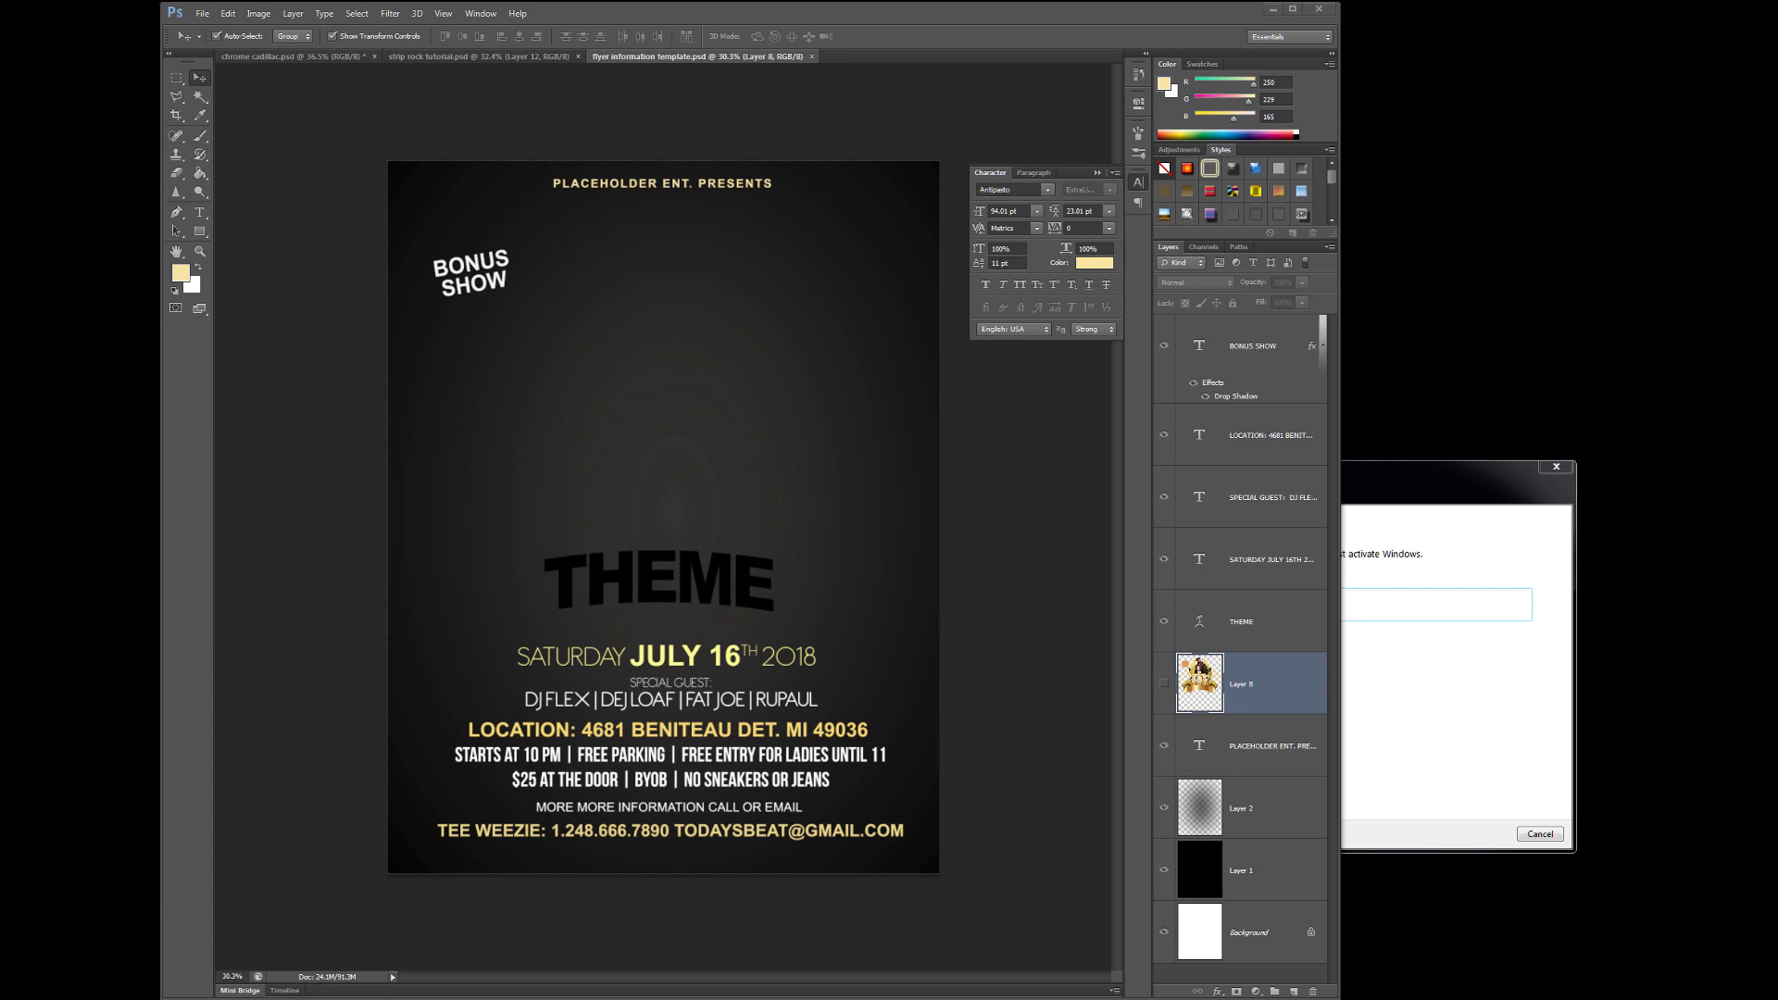
pyautogui.click(202, 13)
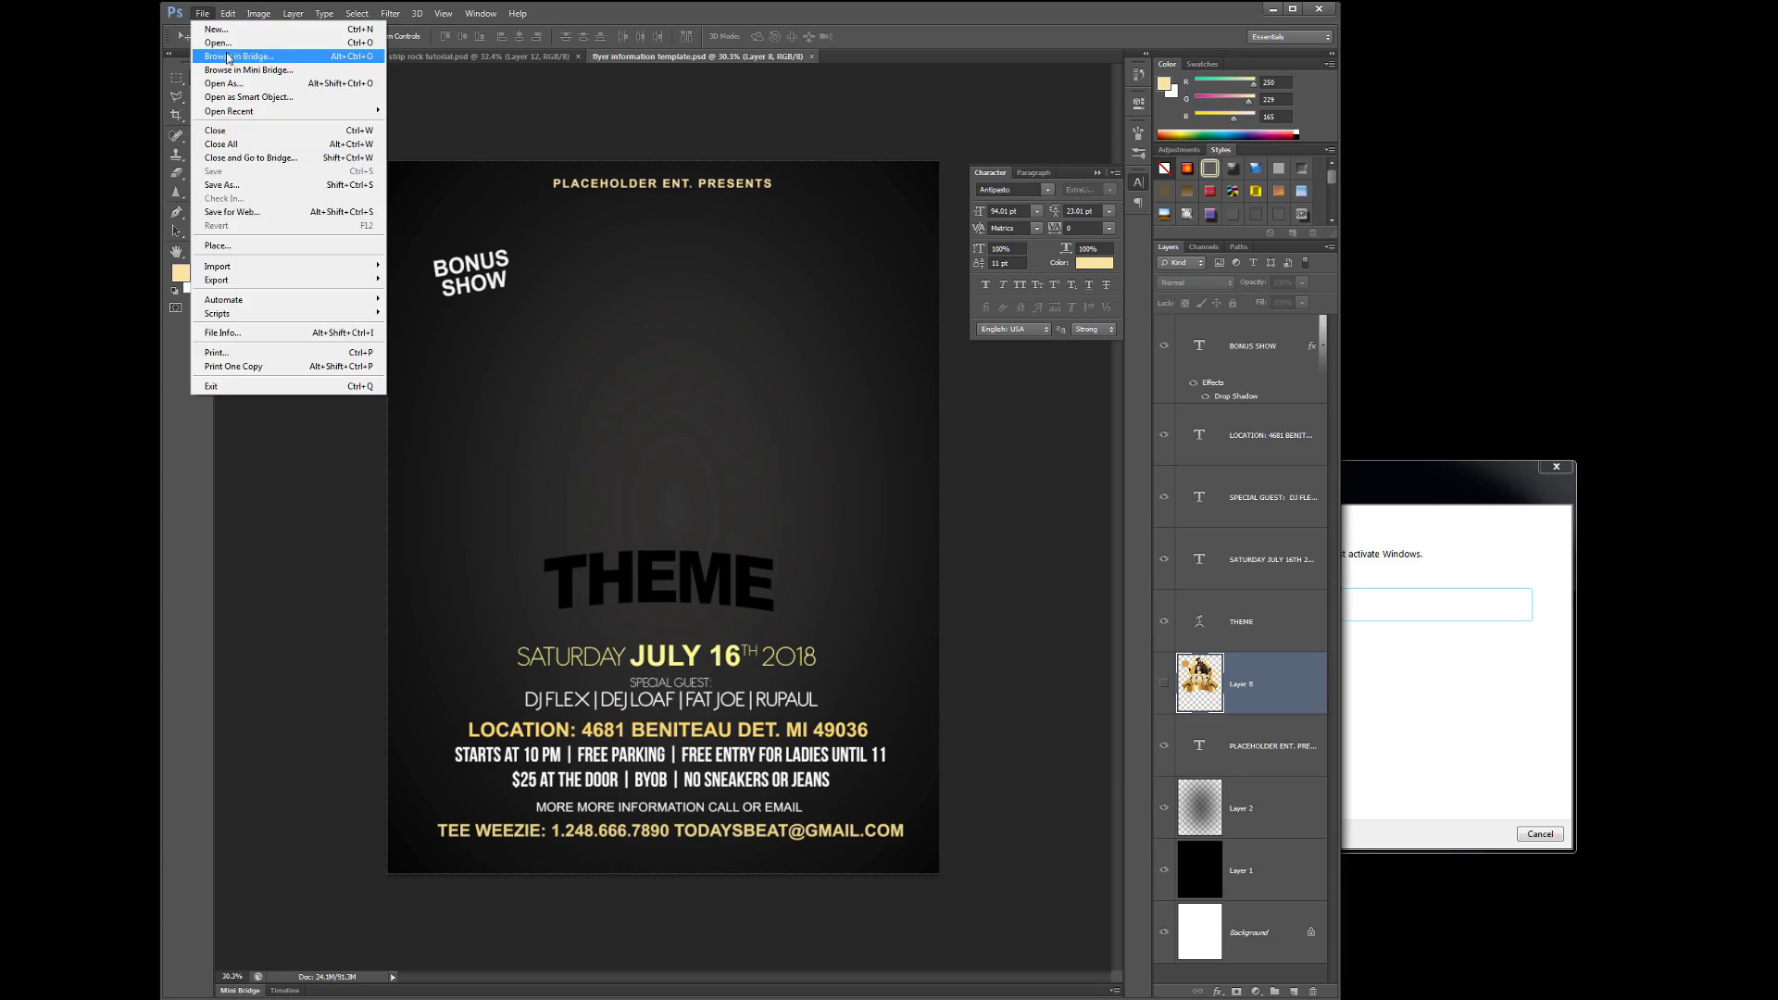
pyautogui.click(232, 44)
pyautogui.moveTo(833, 85); pyautogui.dragTo(1524, 94)
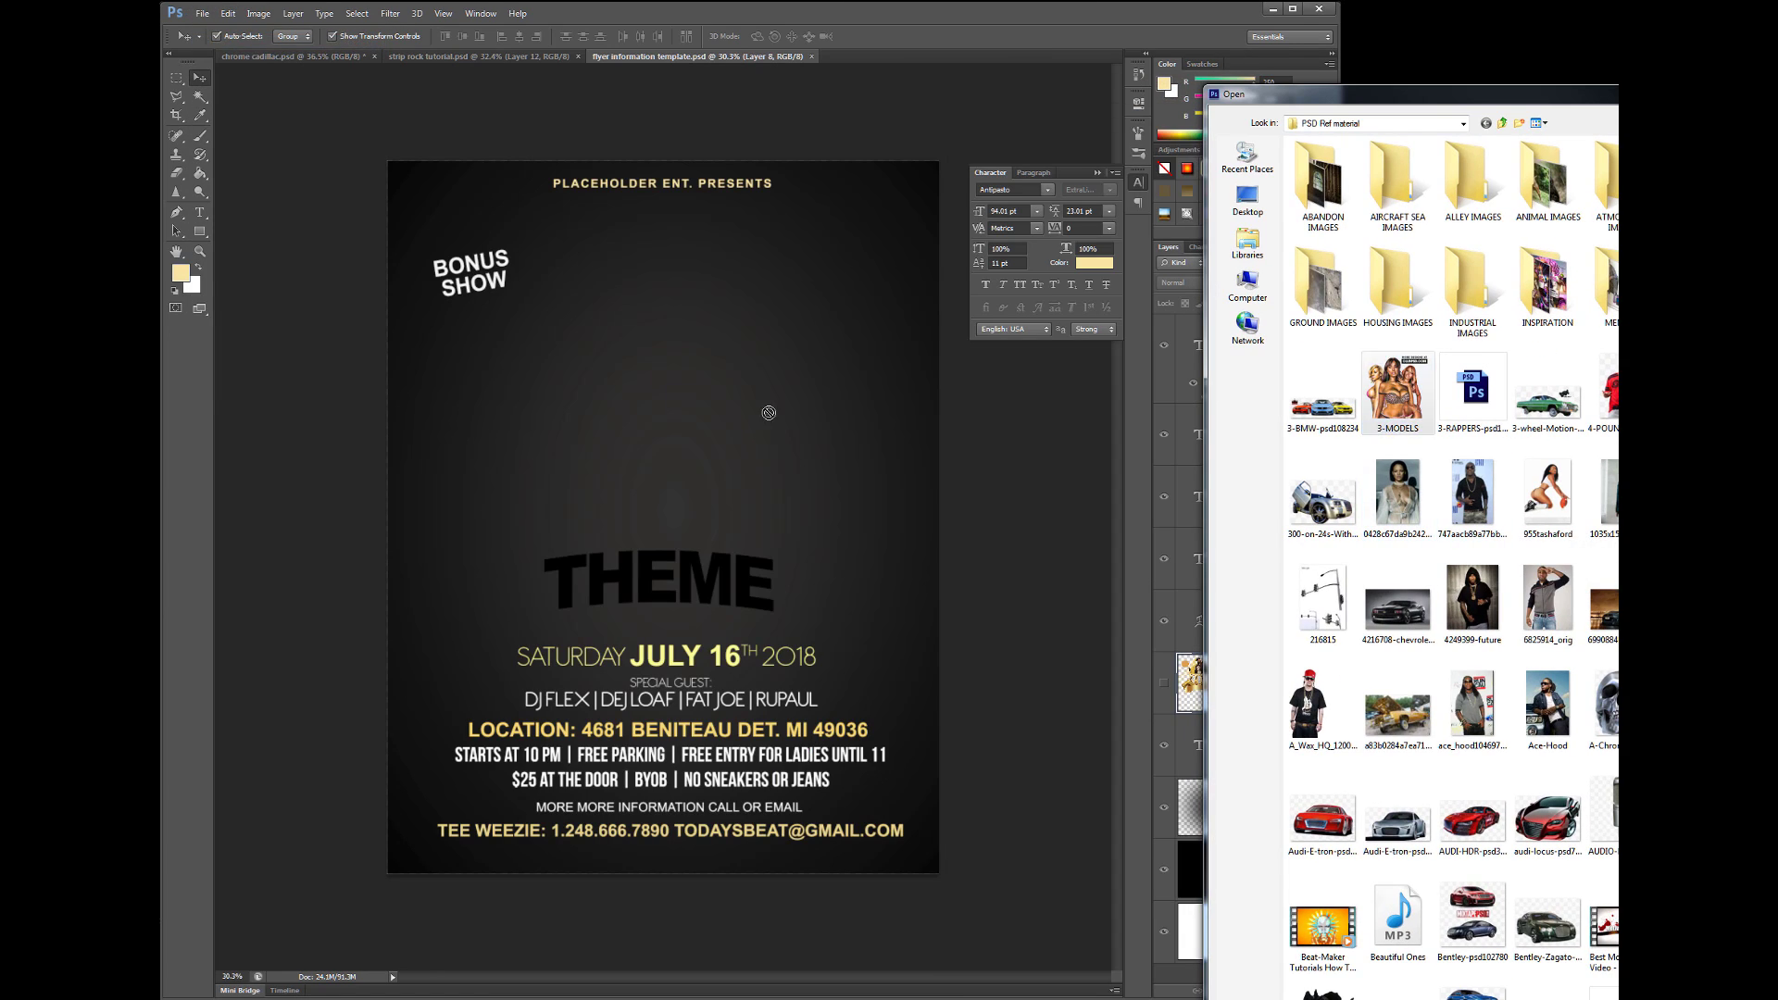
pyautogui.doubleClick(1410, 356)
pyautogui.click(1593, 191)
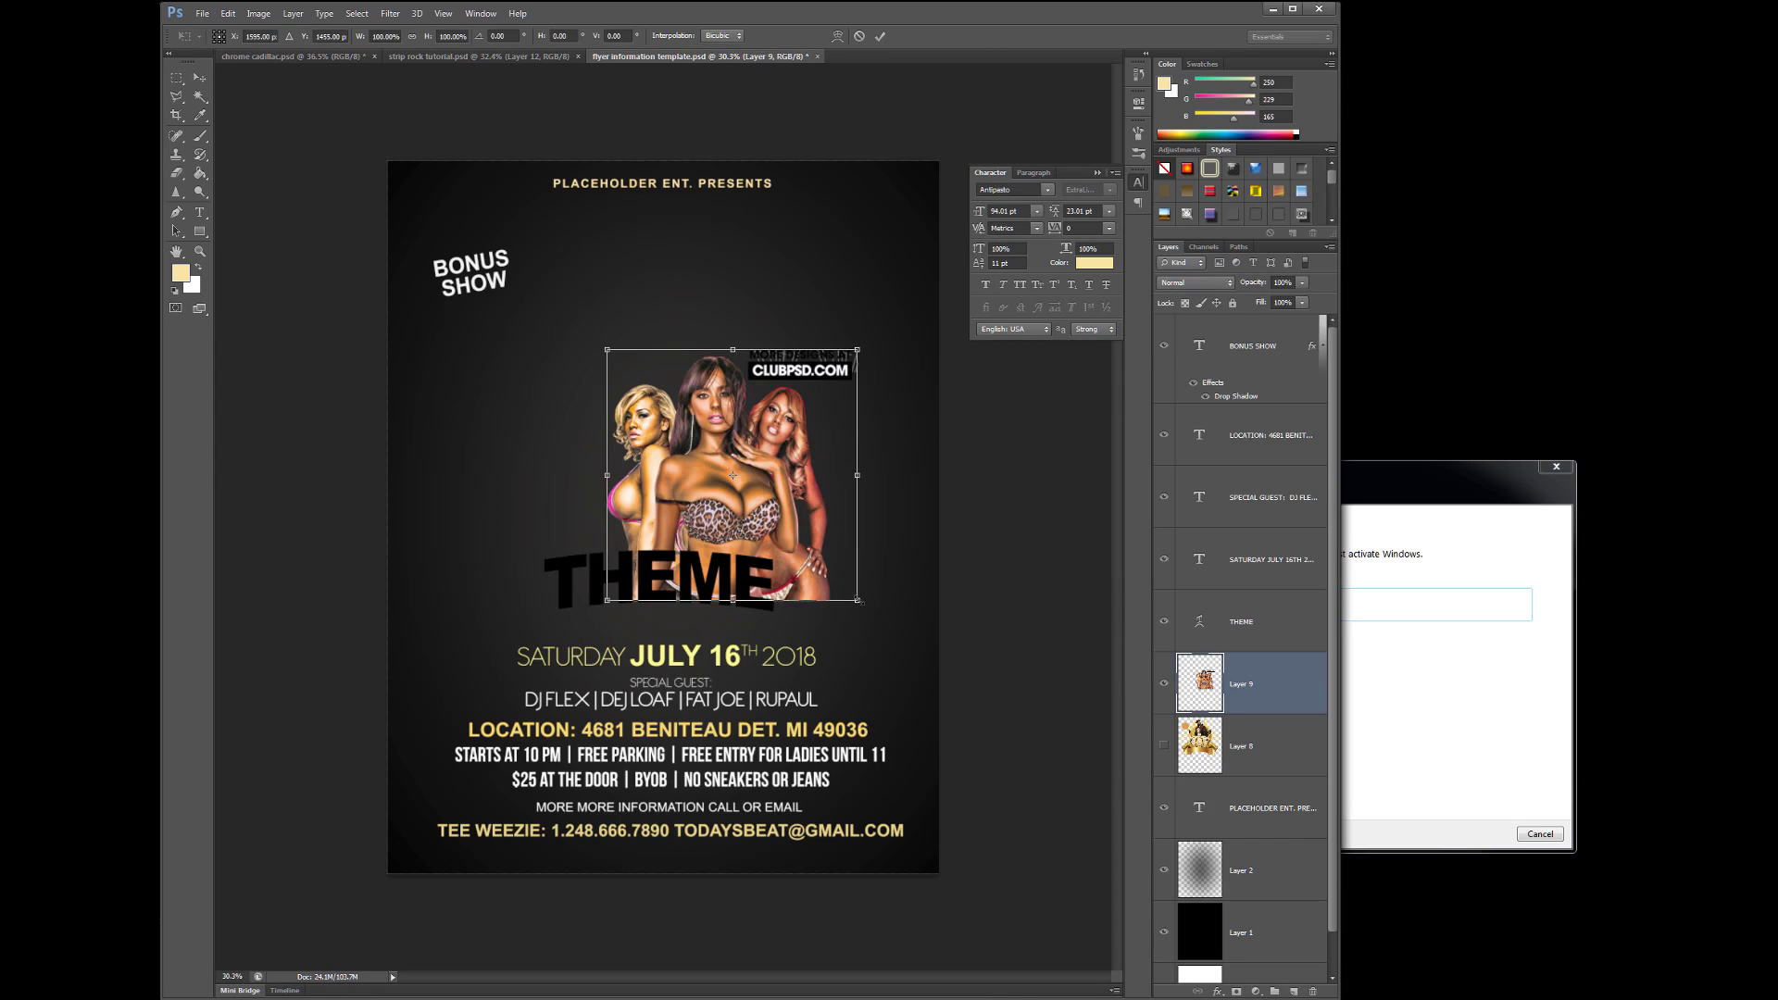
pyautogui.moveTo(606, 350); pyautogui.dragTo(501, 228)
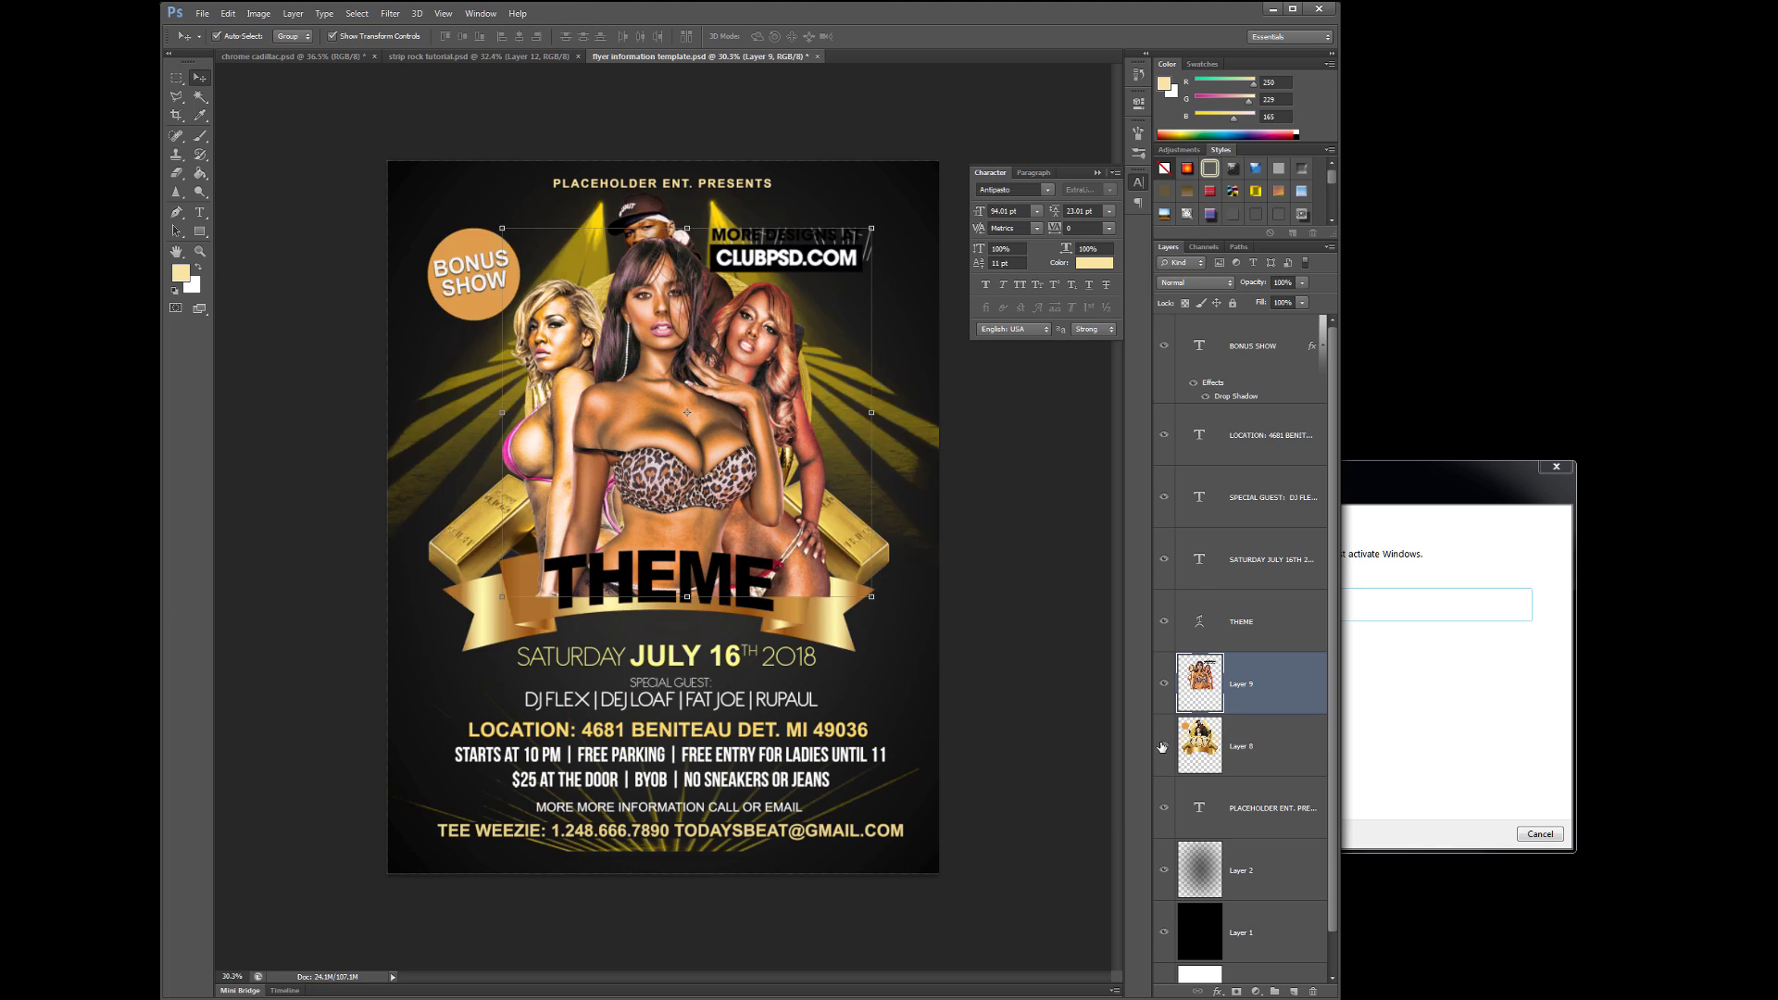
# - Open the silver car image and enlarge it over the flyer's lower right
pyautogui.hotkey('ctrl', 'o')
pyautogui.press('Return')
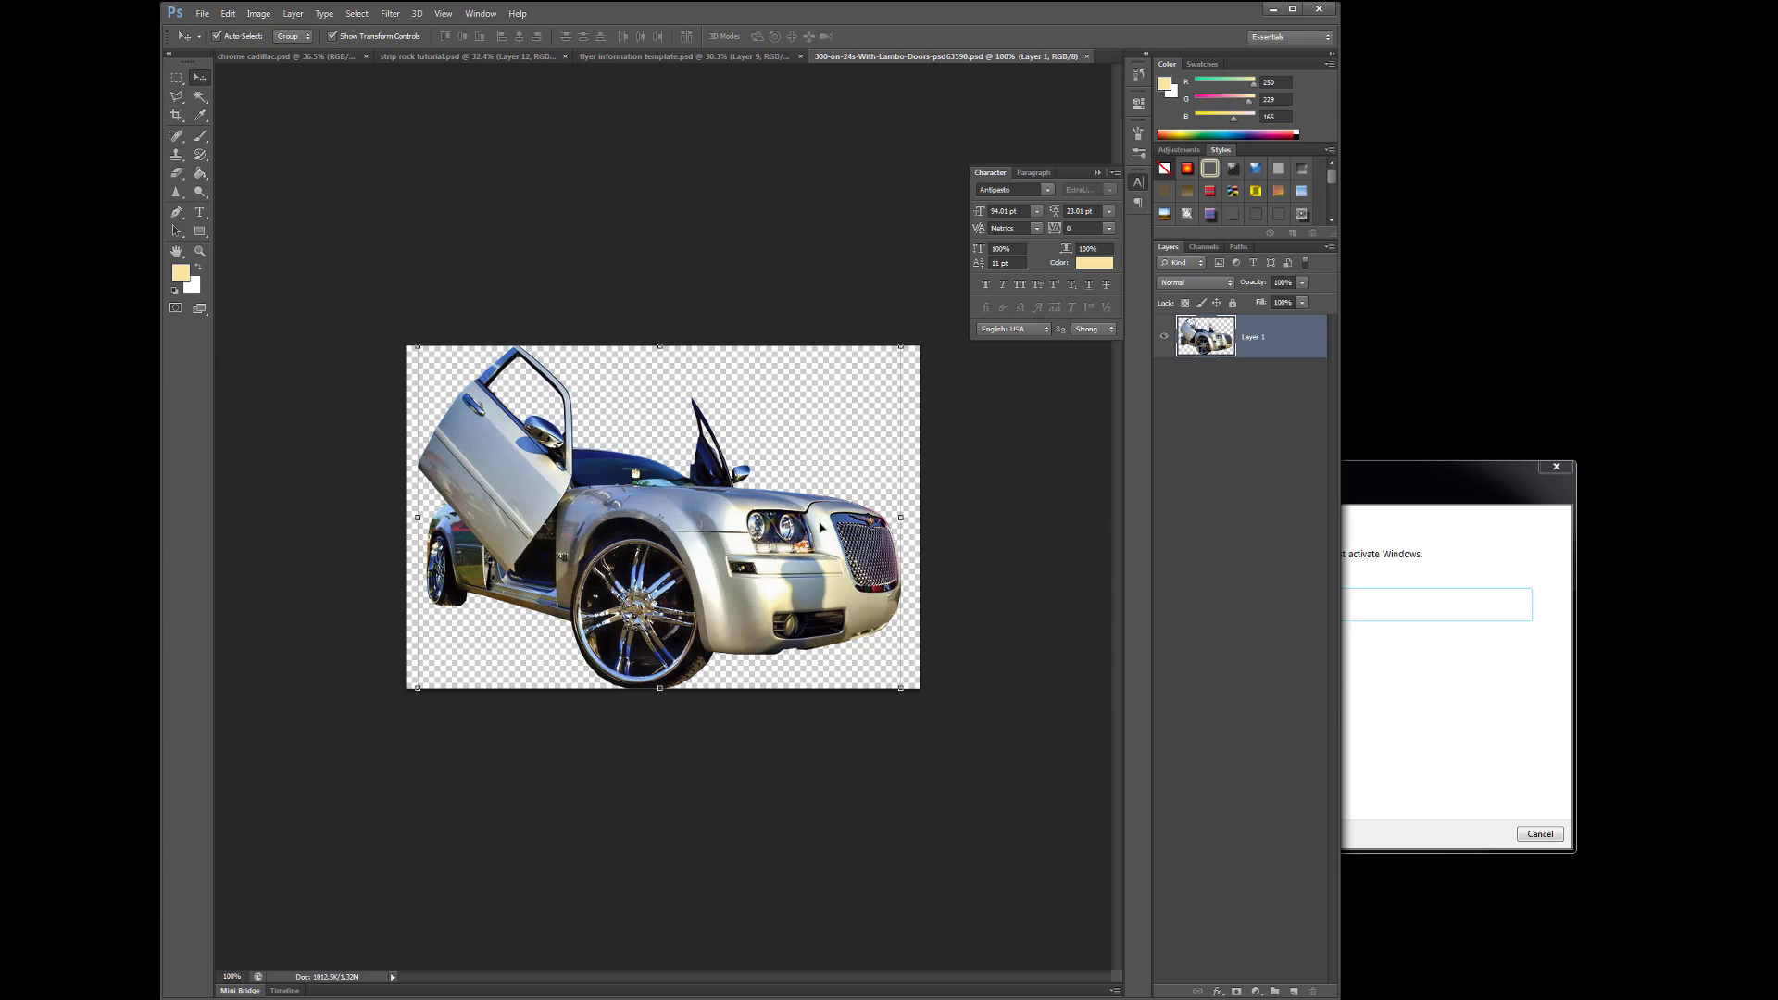
pyautogui.moveTo(1204, 371); pyautogui.dragTo(736, 482)
pyautogui.click(1451, 159)
pyautogui.moveTo(809, 535); pyautogui.dragTo(948, 668)
# - Duplicate the car, flip it horizontally, and shrink it on the left beneath THEME
pyautogui.hotkey('ctrl', 'j')
pyautogui.moveTo(815, 593); pyautogui.dragTo(575, 600)
pyautogui.click(228, 13)
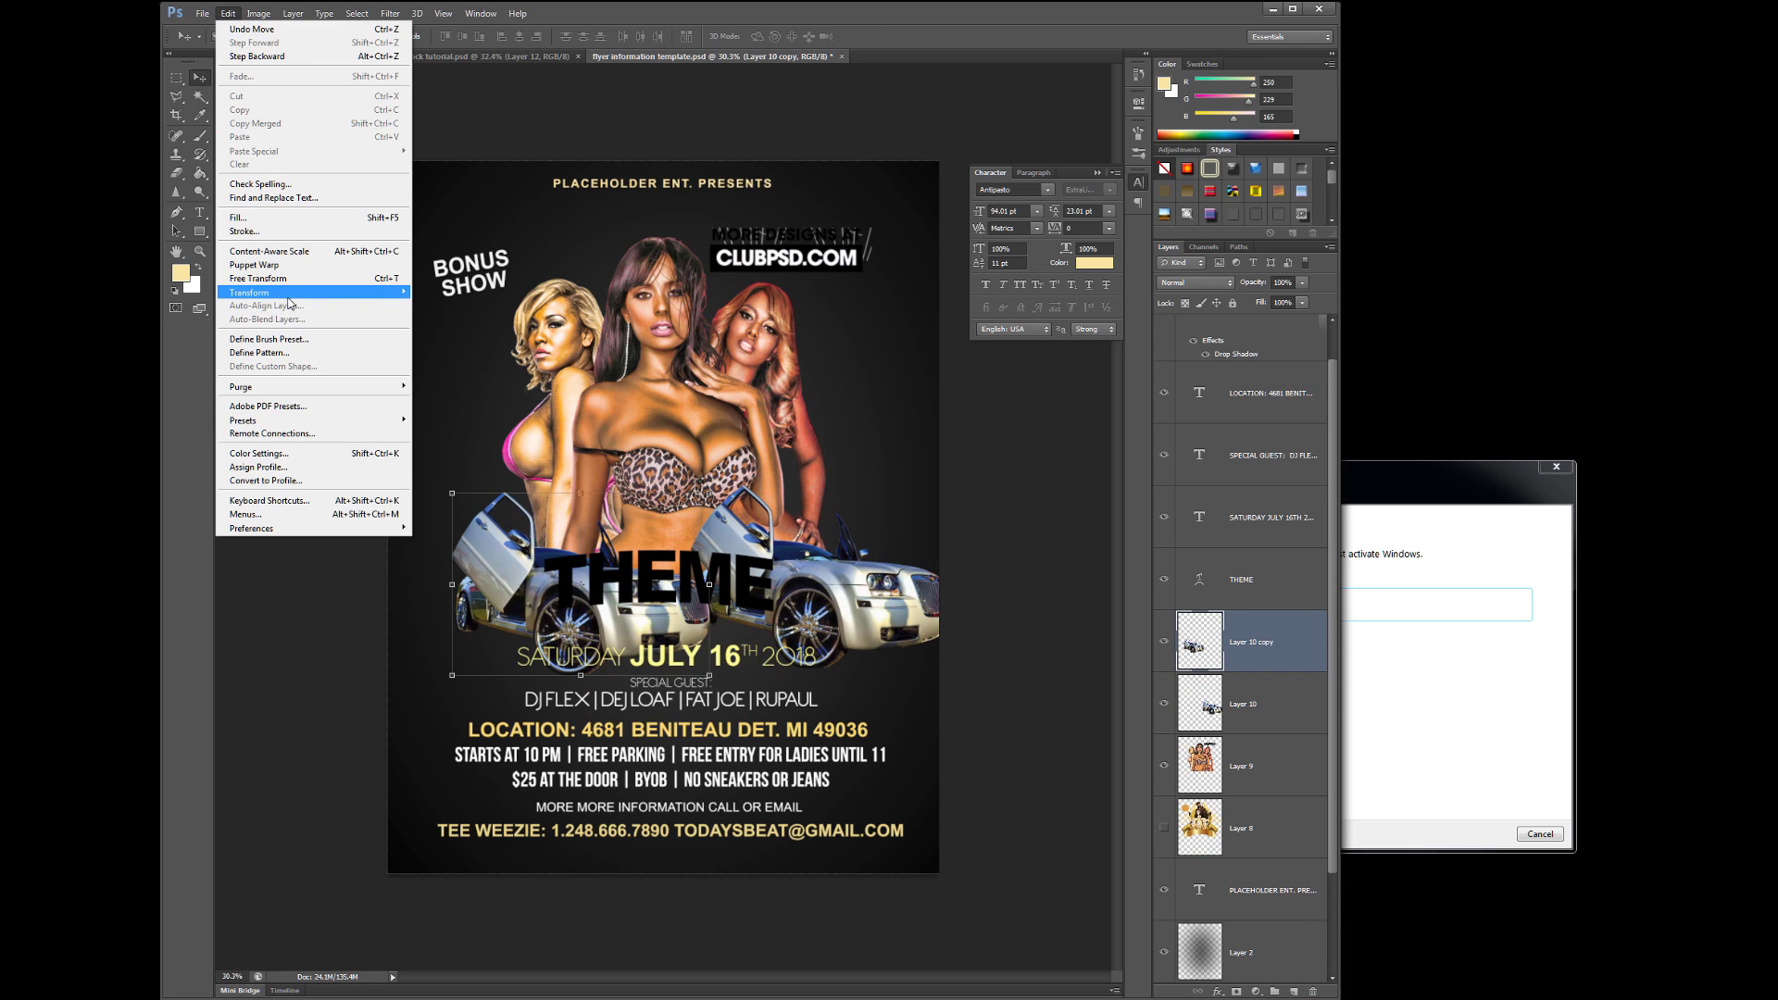
pyautogui.moveTo(268, 283)
pyautogui.click(467, 457)
pyautogui.moveTo(446, 495); pyautogui.dragTo(546, 556)
pyautogui.moveTo(630, 616); pyautogui.dragTo(529, 586)
pyautogui.press('Return')
# - Paste the gold banner above the models layer and make it resizable
pyautogui.click(1203, 829)
pyautogui.click(1164, 827)
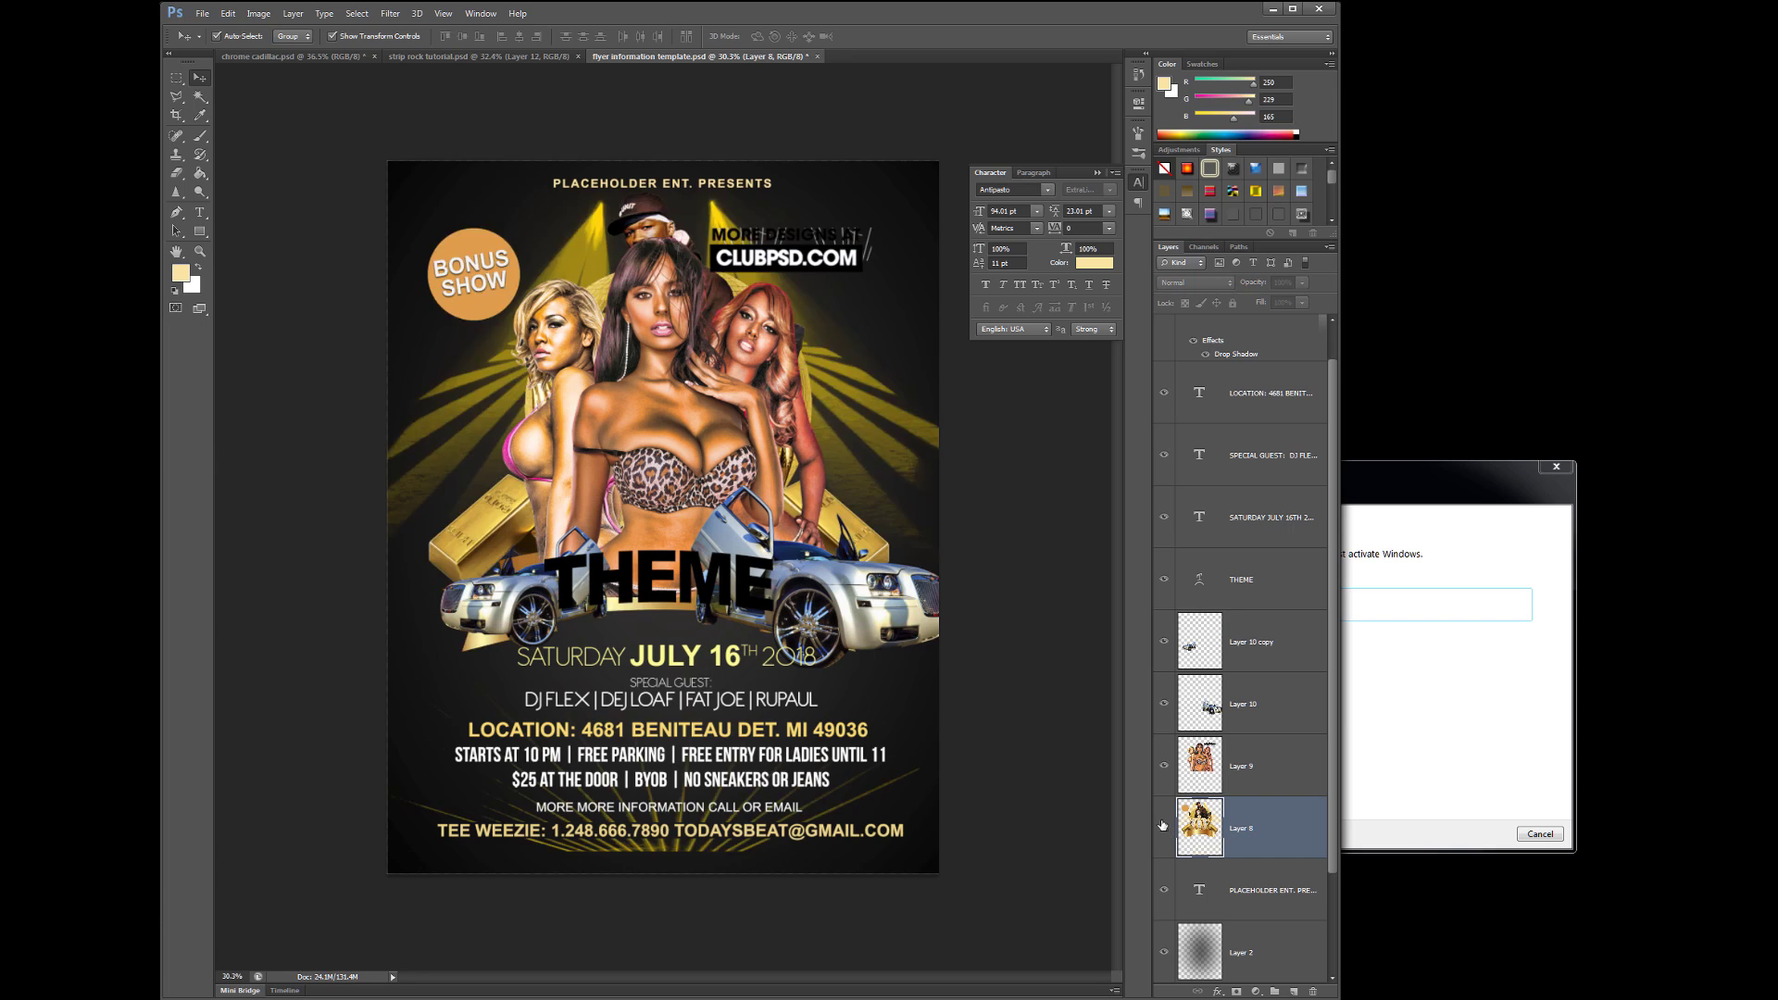
pyautogui.click(1164, 827)
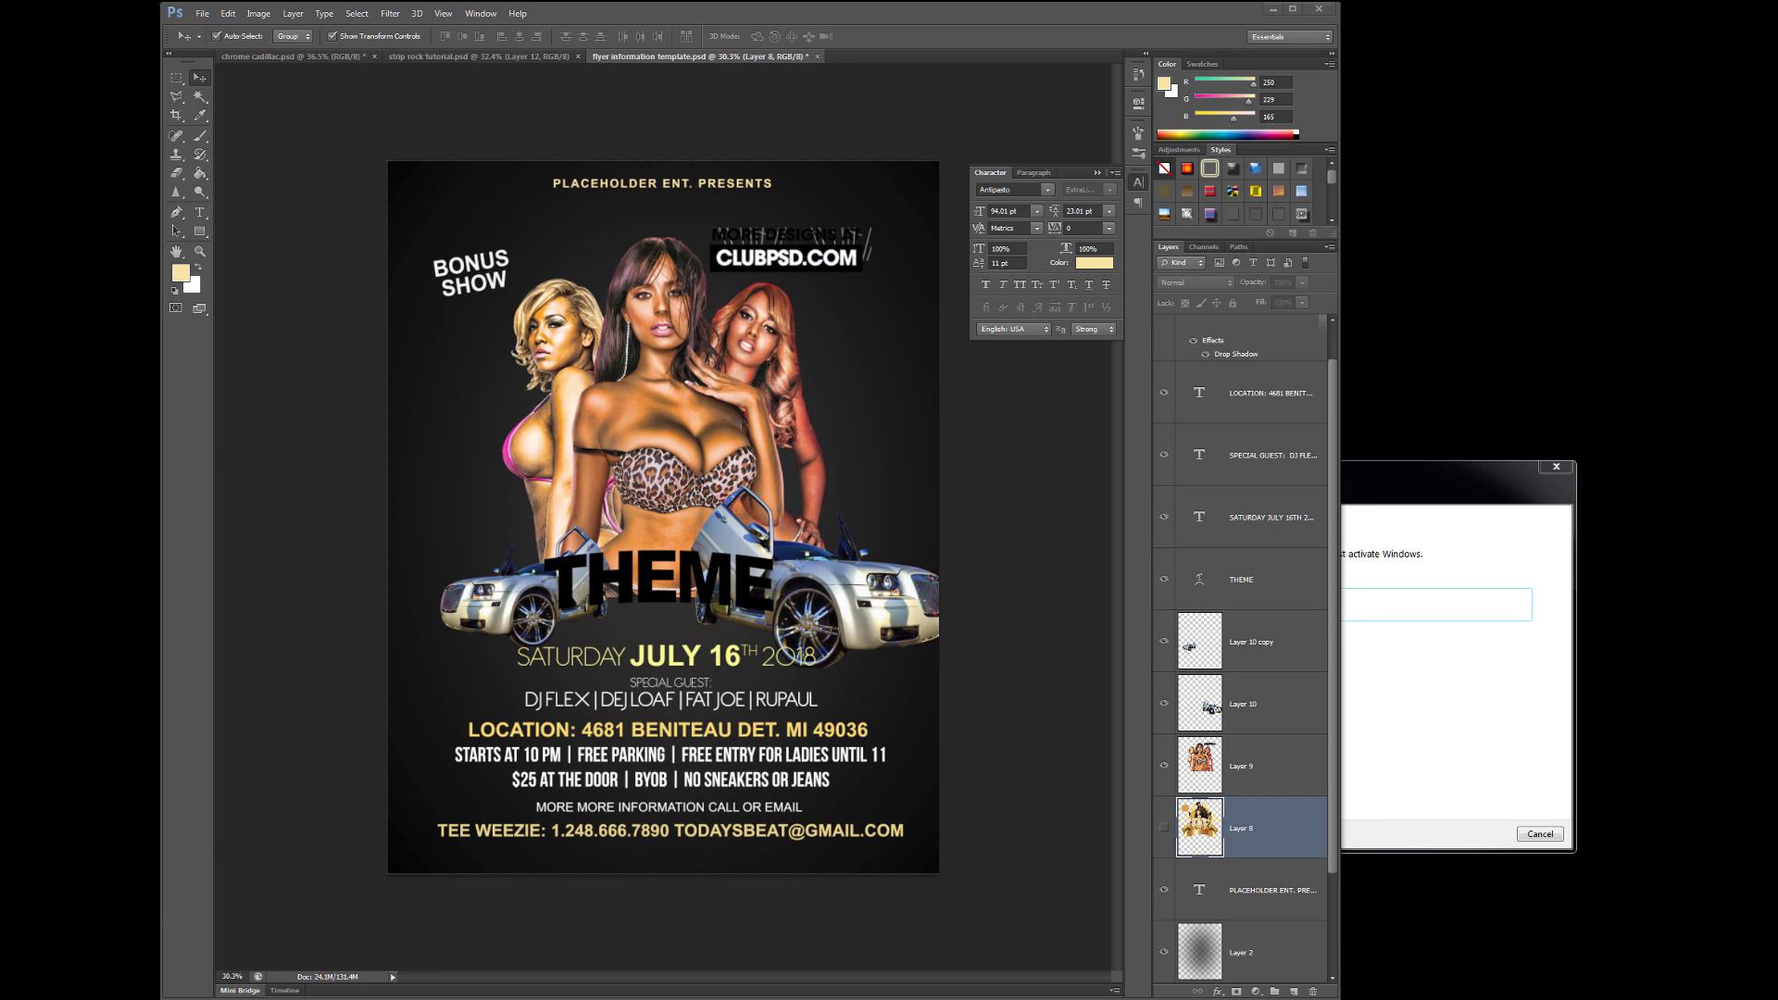
pyautogui.click(228, 13)
pyautogui.click(243, 119)
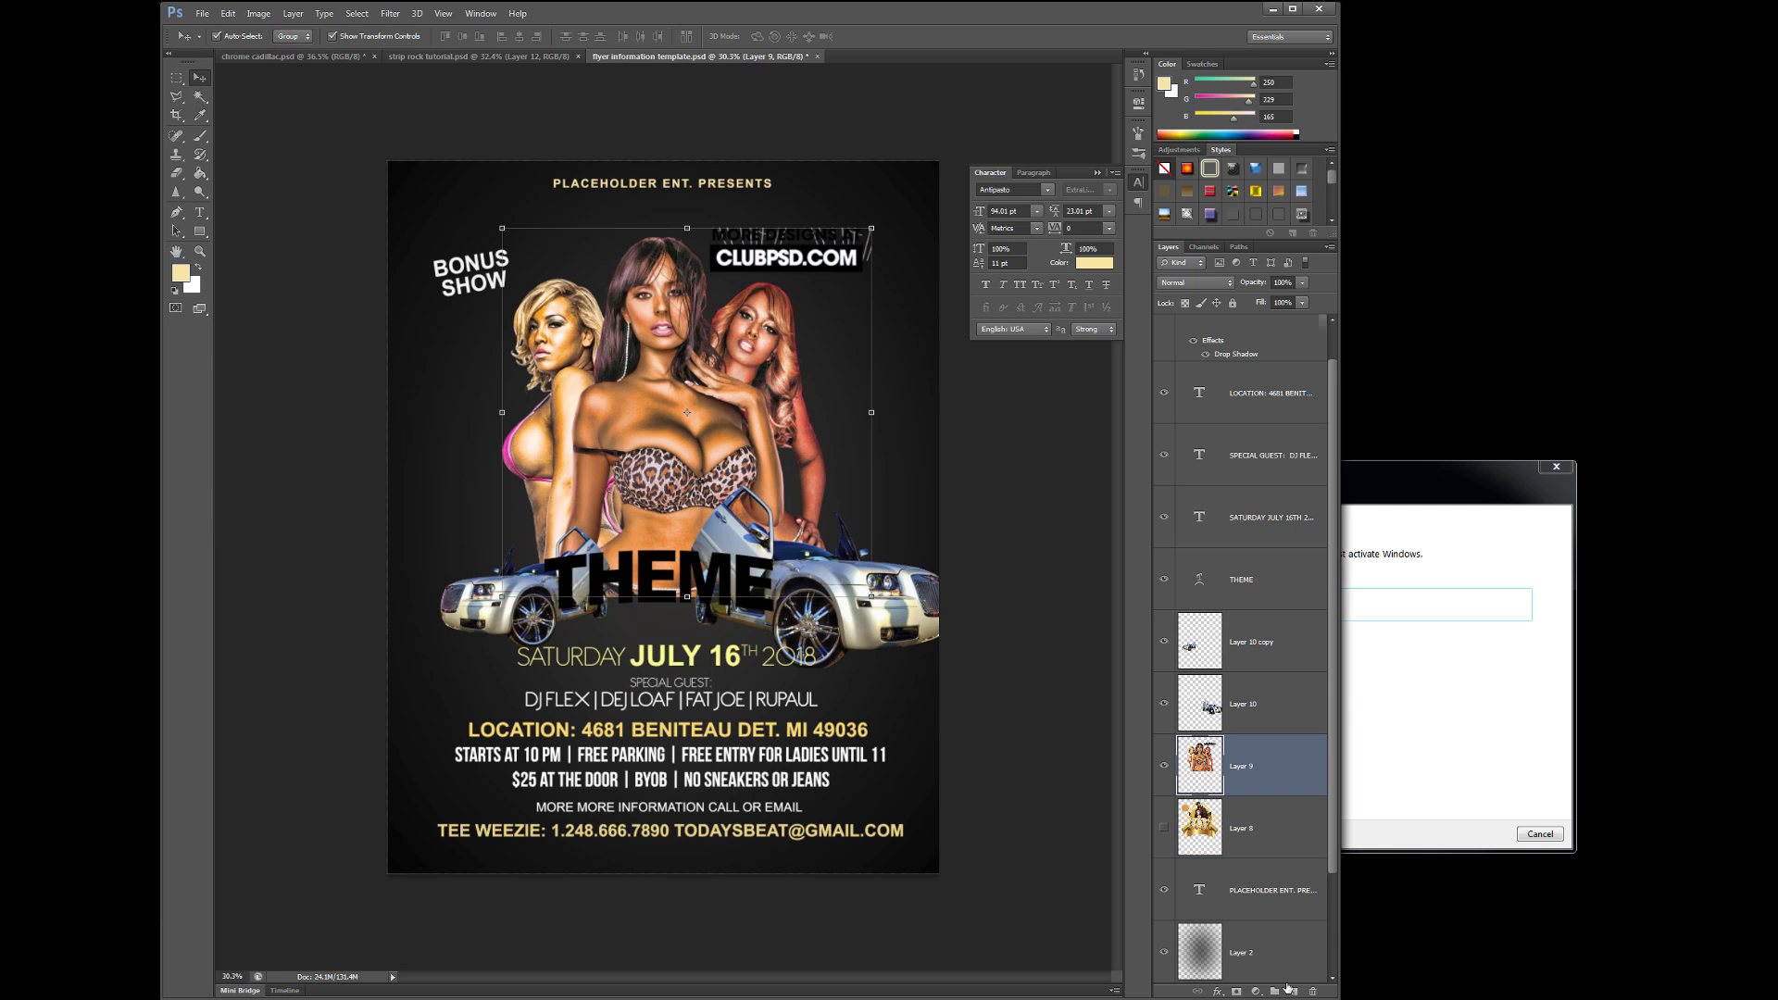
pyautogui.click(228, 13)
pyautogui.click(254, 238)
# - Shrink the gold banner to fit and move it down behind THEME
pyautogui.moveTo(843, 599); pyautogui.dragTo(805, 500)
pyautogui.press('Return')
pyautogui.hotkey('ctrl', '0')
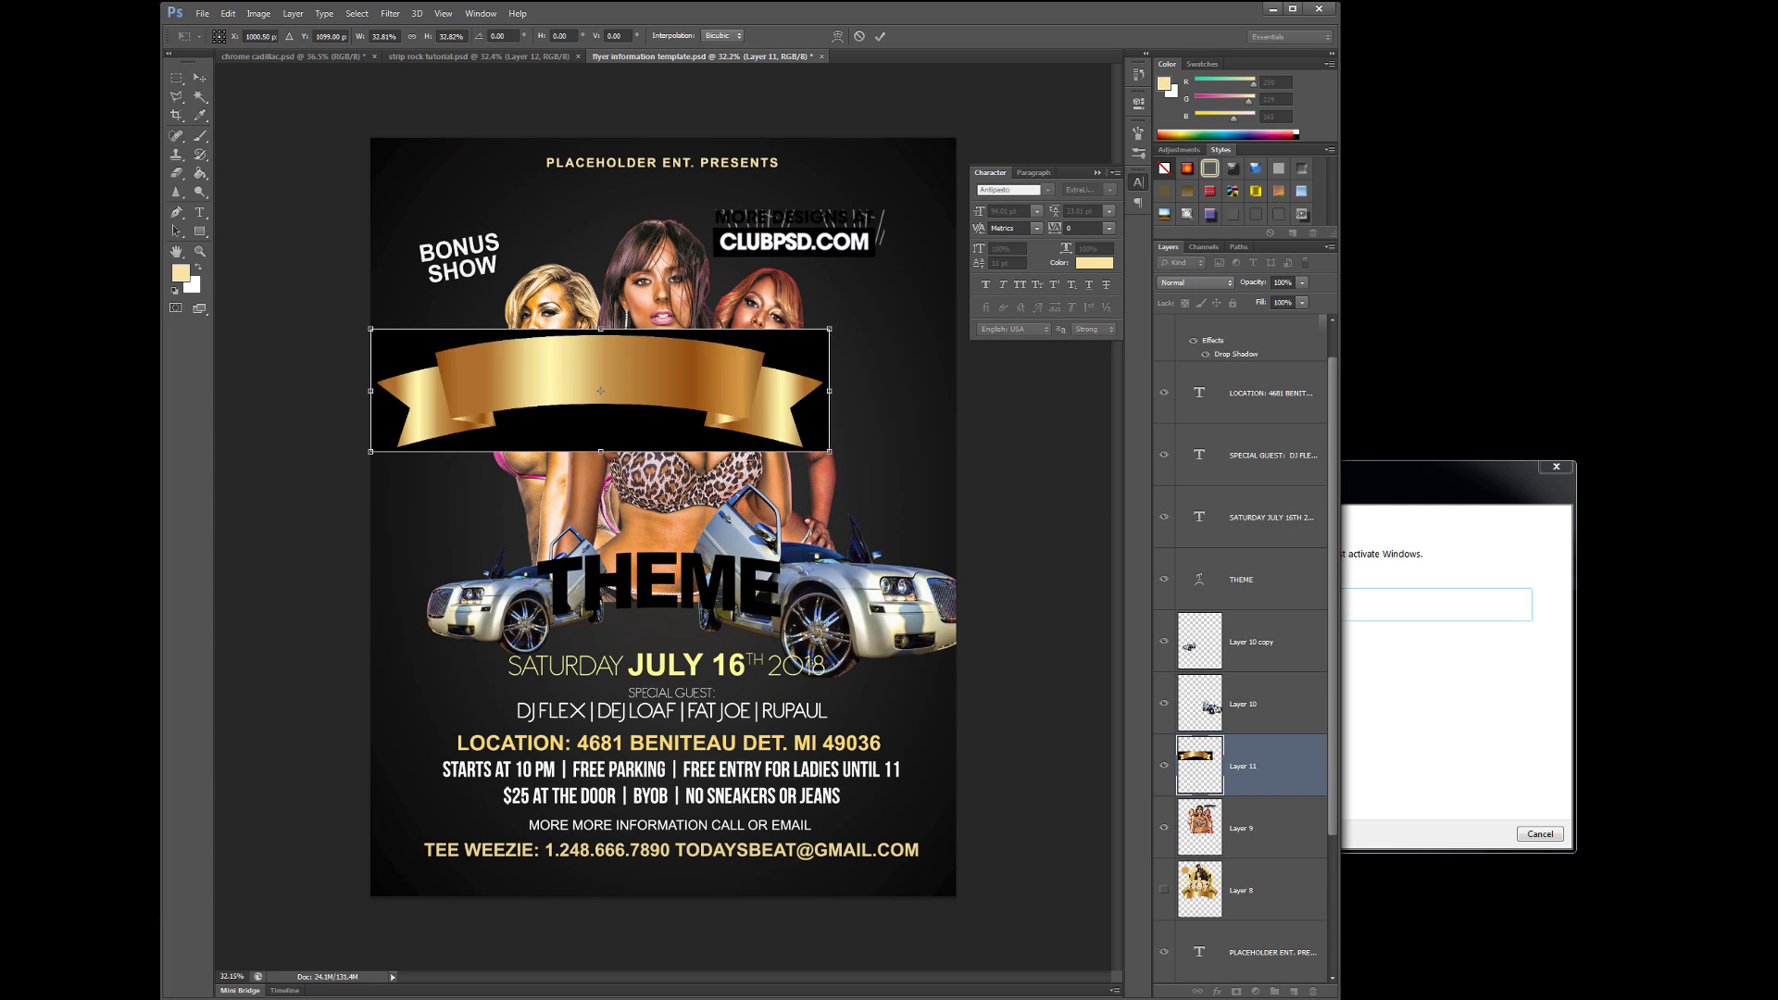
pyautogui.press('w')
pyautogui.press('v')
pyautogui.moveTo(745, 399); pyautogui.dragTo(758, 596)
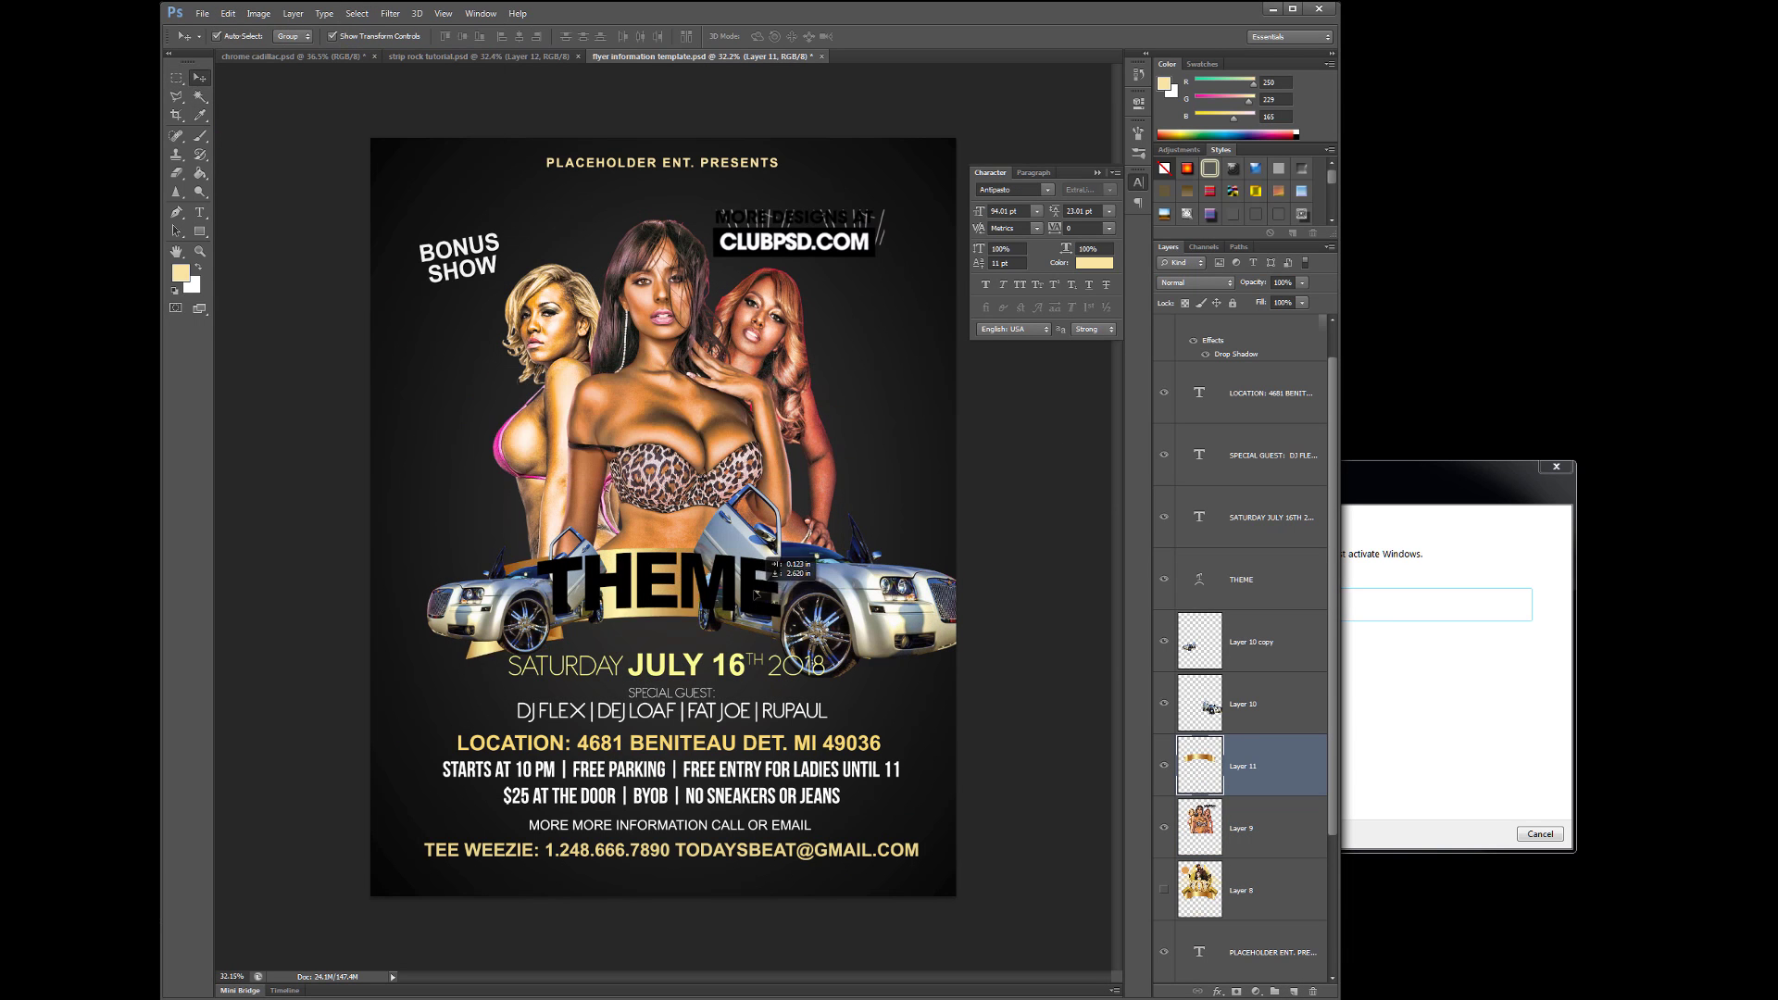
# - Raise the models and both silver cars higher on the flyer
pyautogui.moveTo(648, 417); pyautogui.dragTo(660, 370)
pyautogui.moveTo(833, 611); pyautogui.dragTo(852, 560)
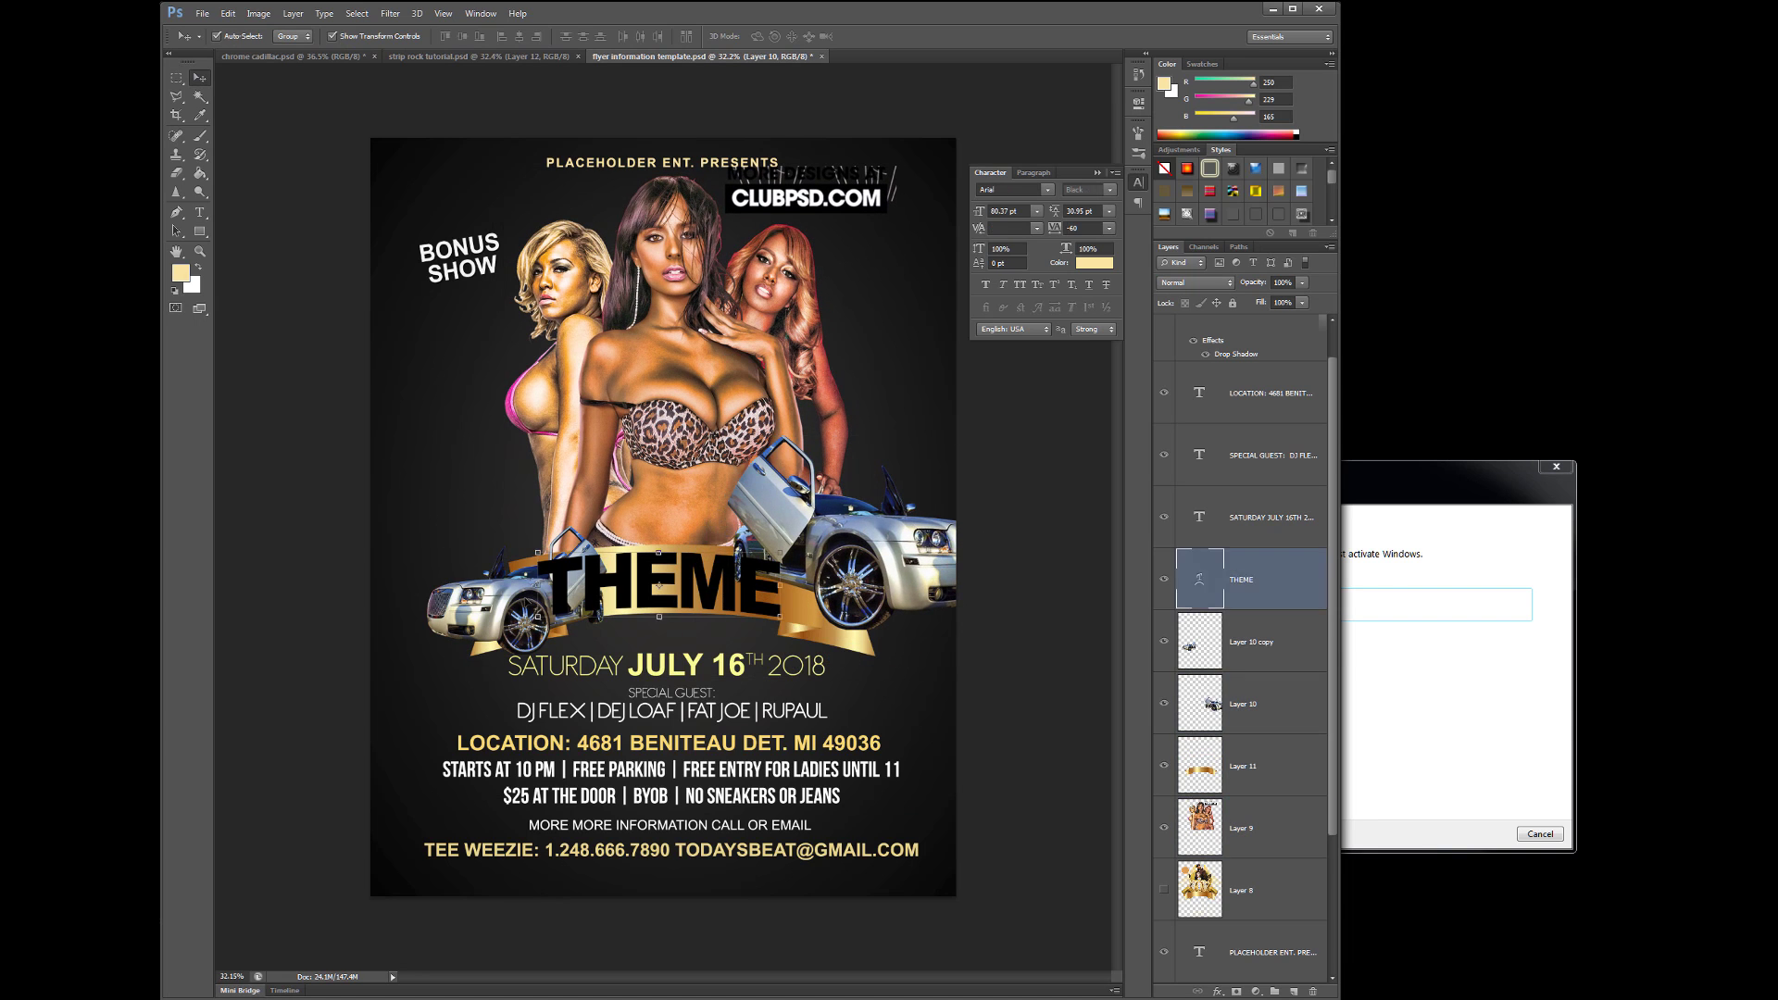
pyautogui.moveTo(491, 626); pyautogui.dragTo(468, 556)
pyautogui.moveTo(862, 565); pyautogui.dragTo(841, 537)
pyautogui.click(727, 600)
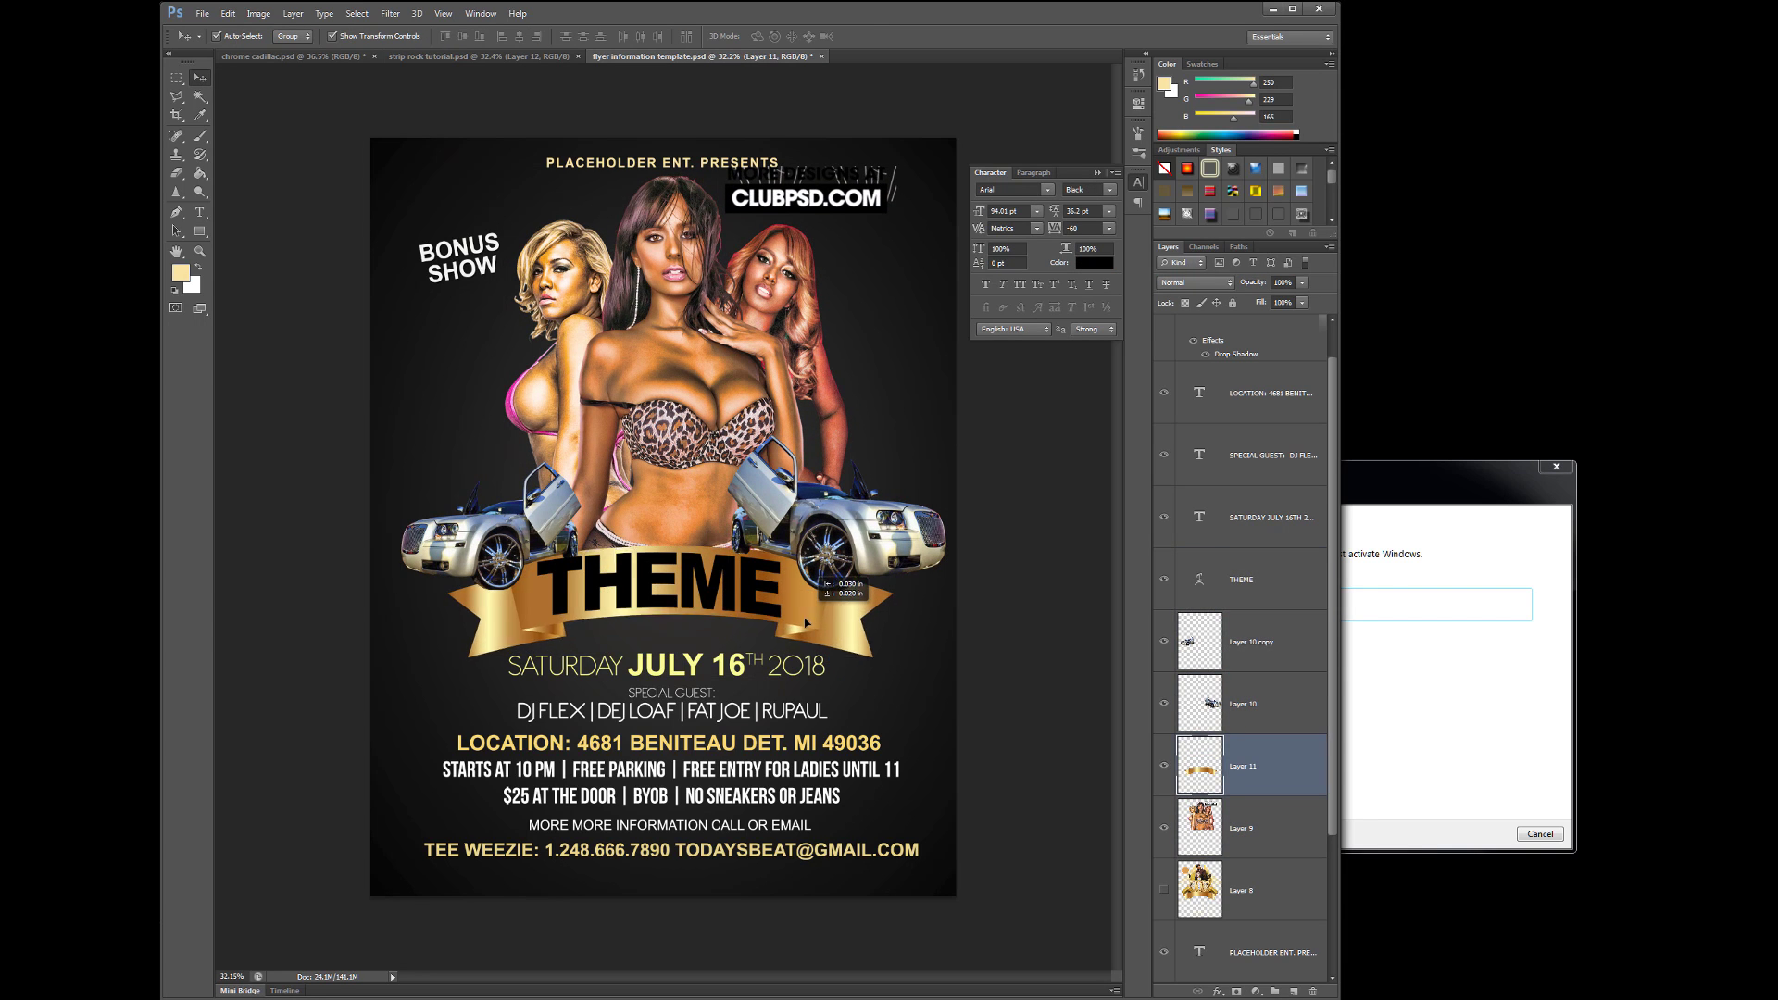
# - On a new layer, fill a large circular selection behind the models with bright yellow
pyautogui.hotkey('ctrl', 'shift', 'alt', 'n')
pyautogui.press('m')
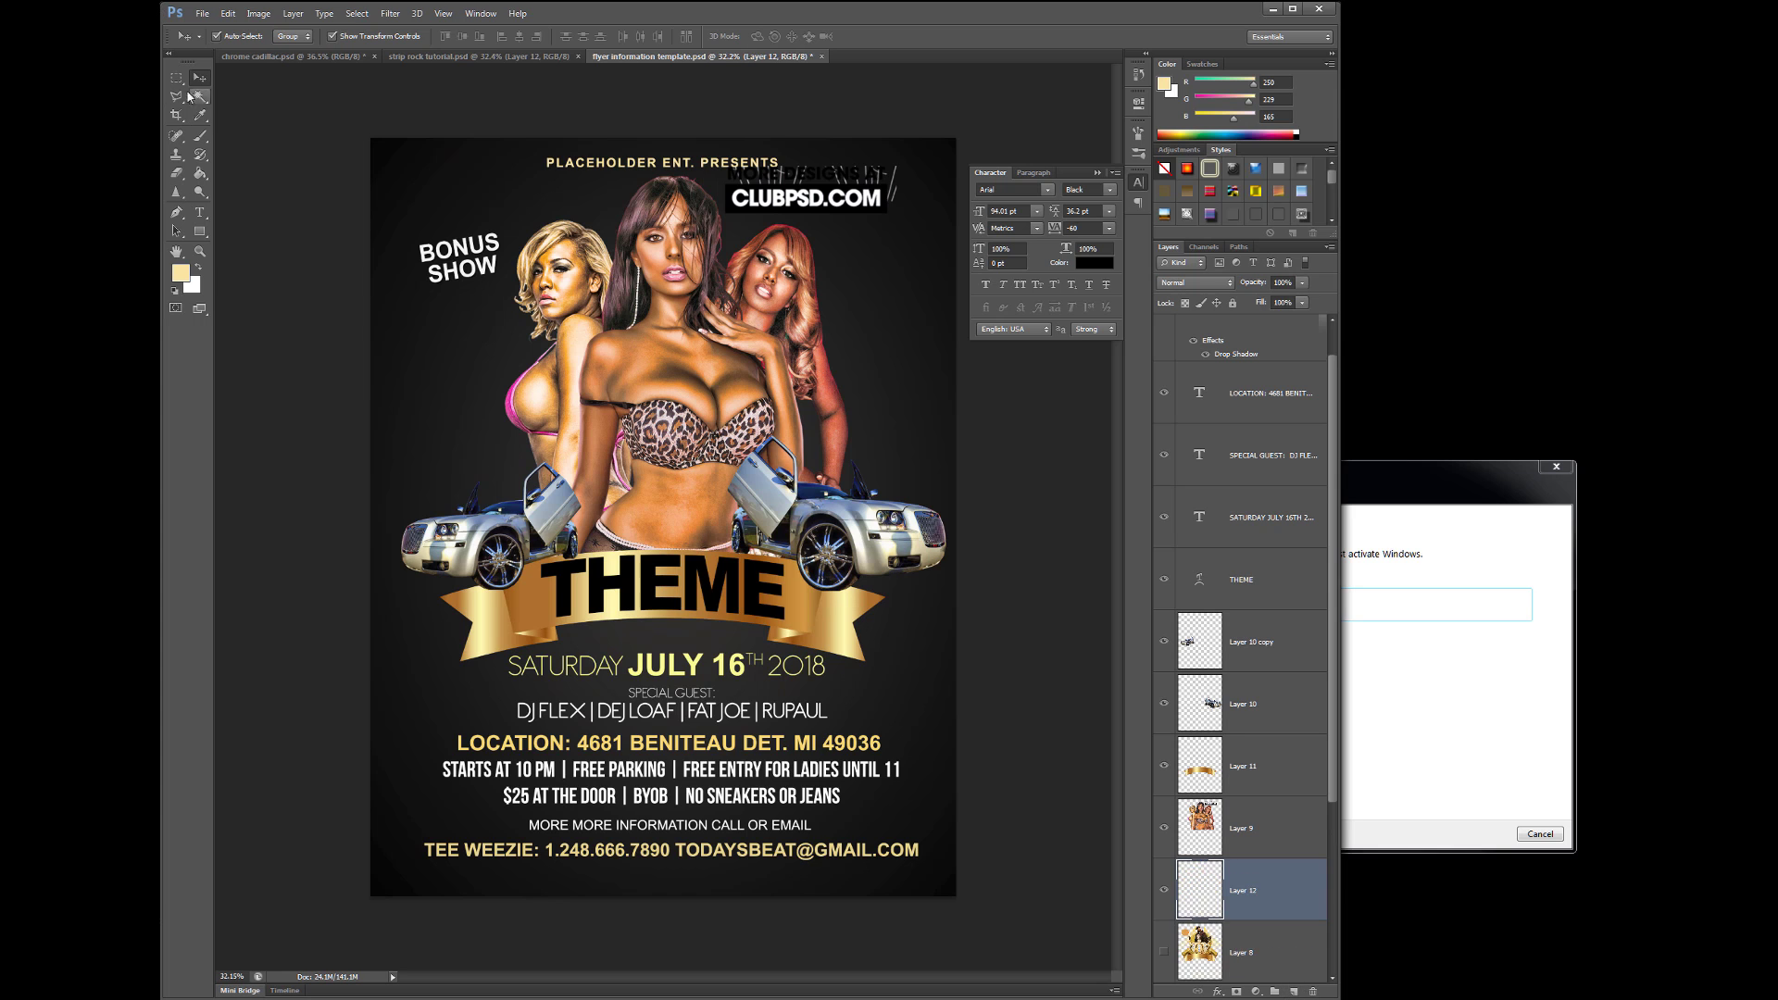
pyautogui.moveTo(486, 293); pyautogui.dragTo(486, 293)
pyautogui.click(180, 272)
pyautogui.click(1260, 694)
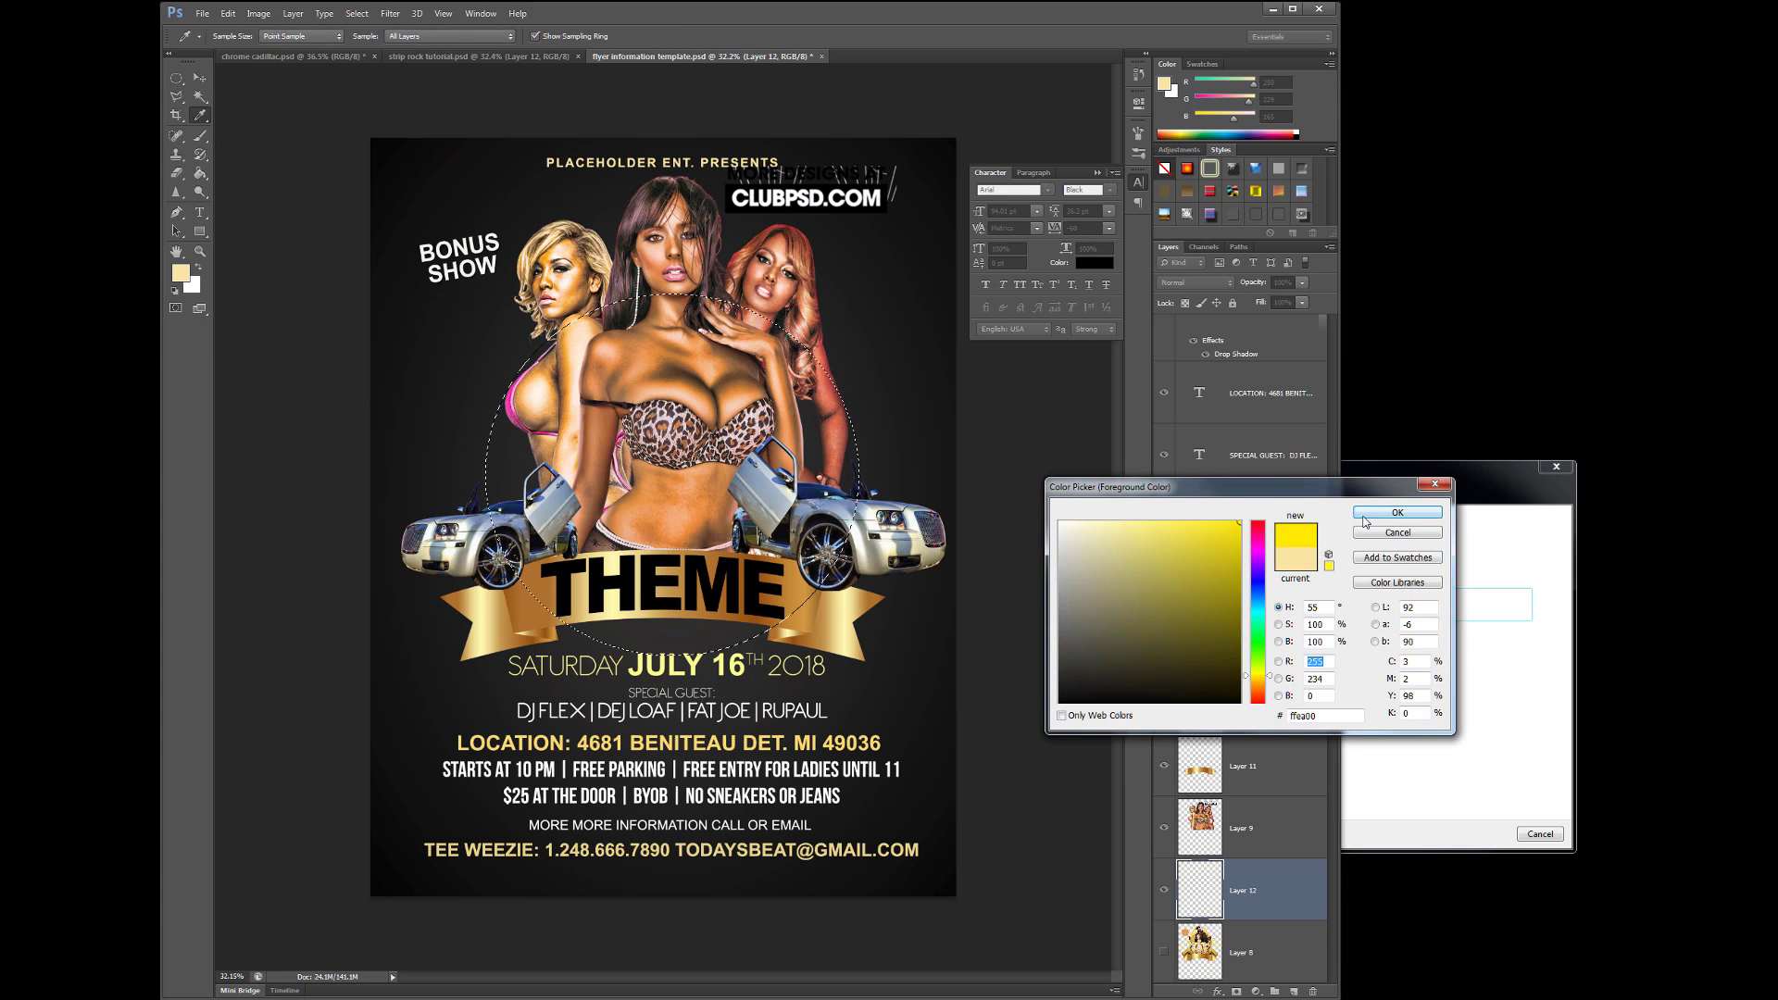
pyautogui.click(1389, 508)
pyautogui.press('g')
pyautogui.click(667, 463)
# - Deselect and apply a heavy Gaussian Blur to the yellow circle
pyautogui.click(357, 13)
pyautogui.click(371, 43)
pyautogui.click(390, 13)
pyautogui.moveTo(416, 167)
pyautogui.click(602, 246)
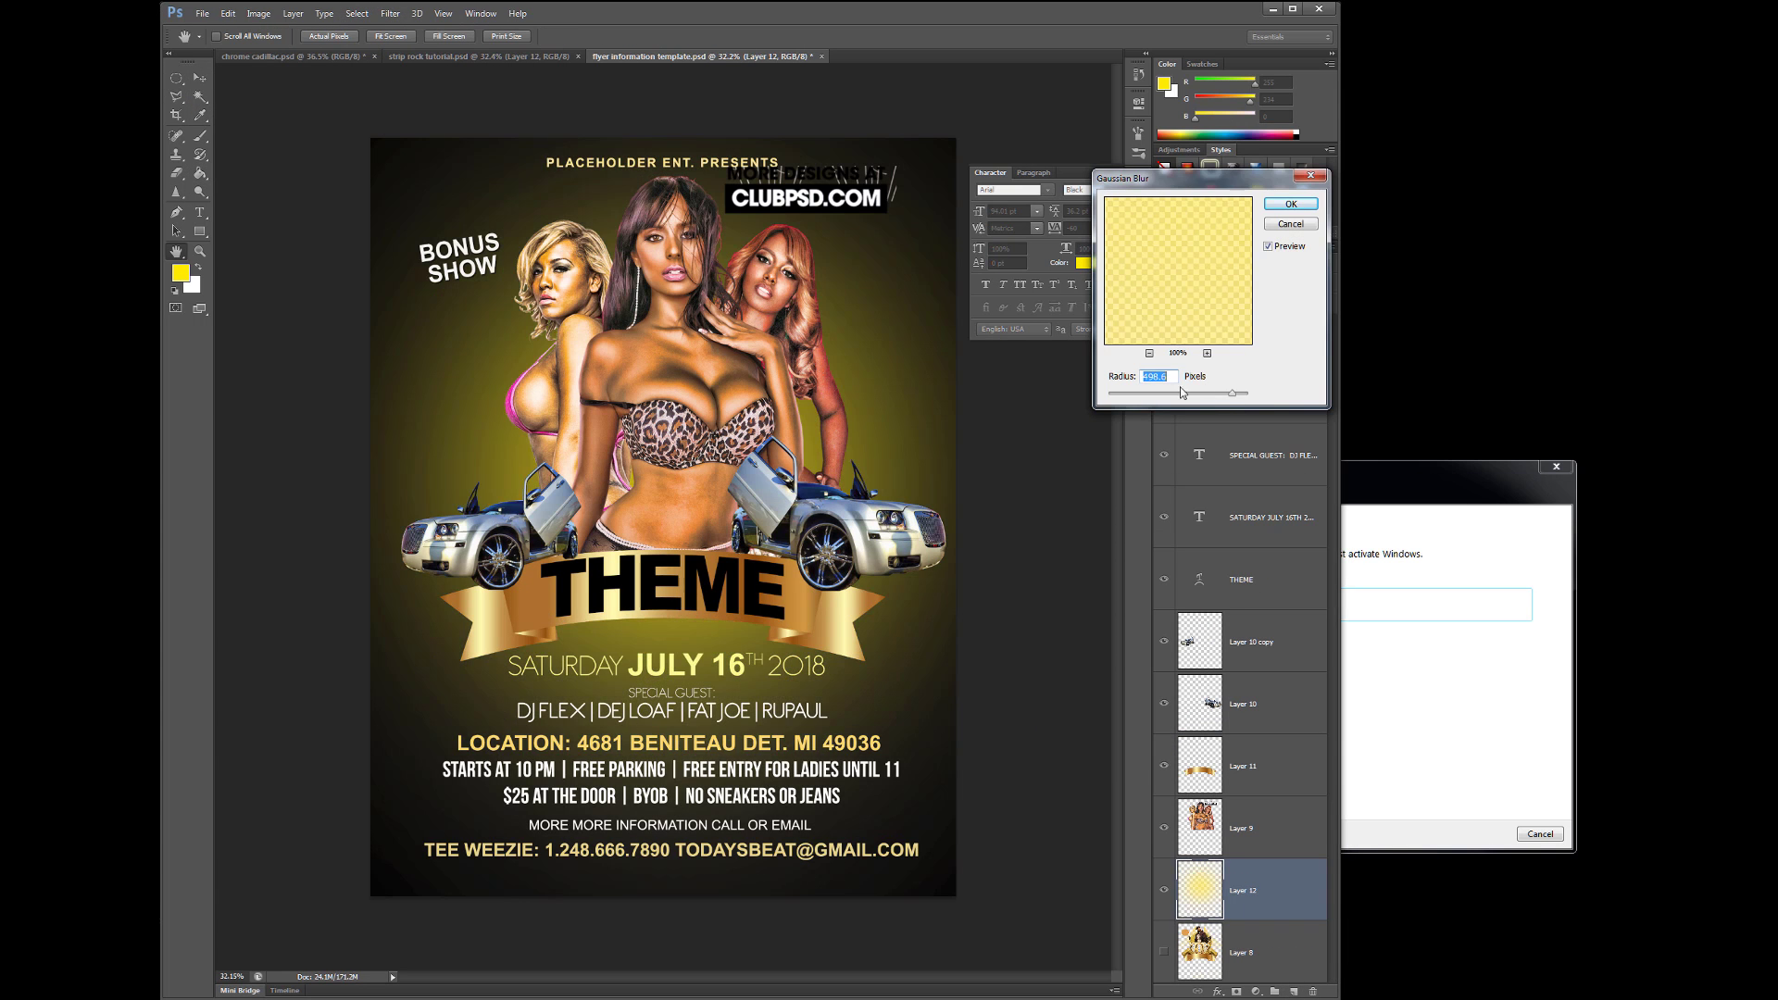
pyautogui.press('Return')
# - Stamp white water splashes around the models with a splash brush
pyautogui.press('e')
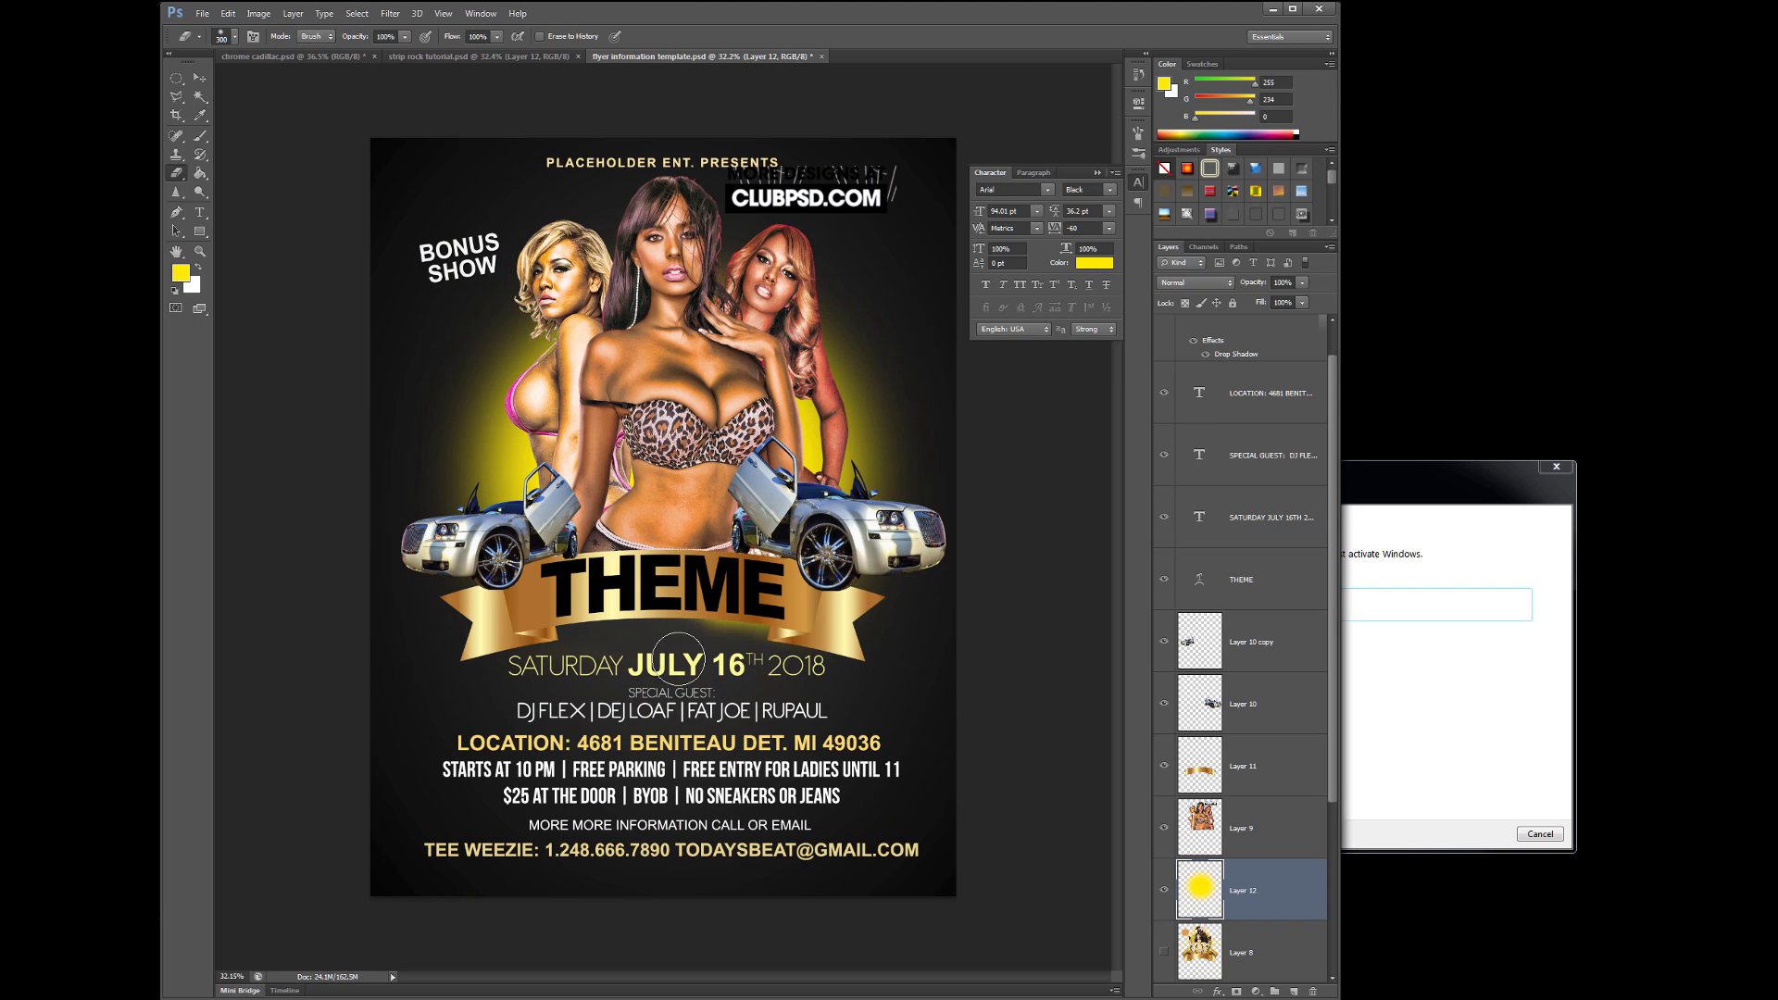
pyautogui.press('b')
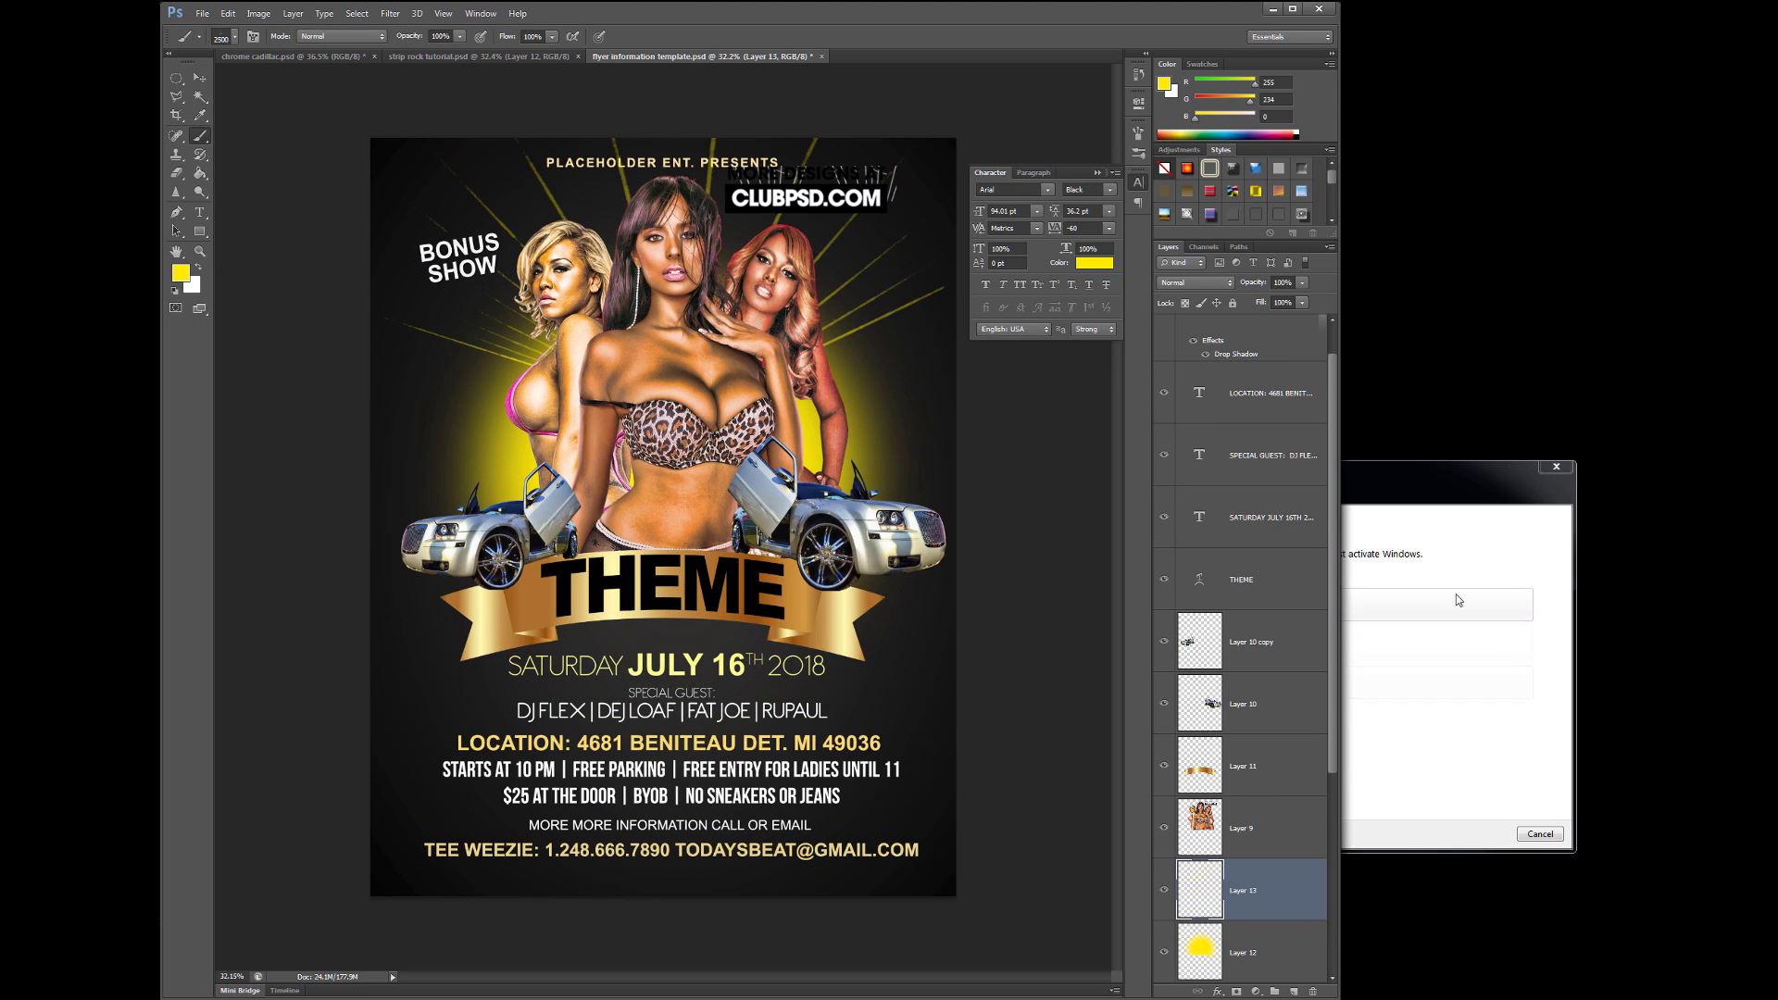
pyautogui.rightClick(1120, 719)
pyautogui.doubleClick(439, 564)
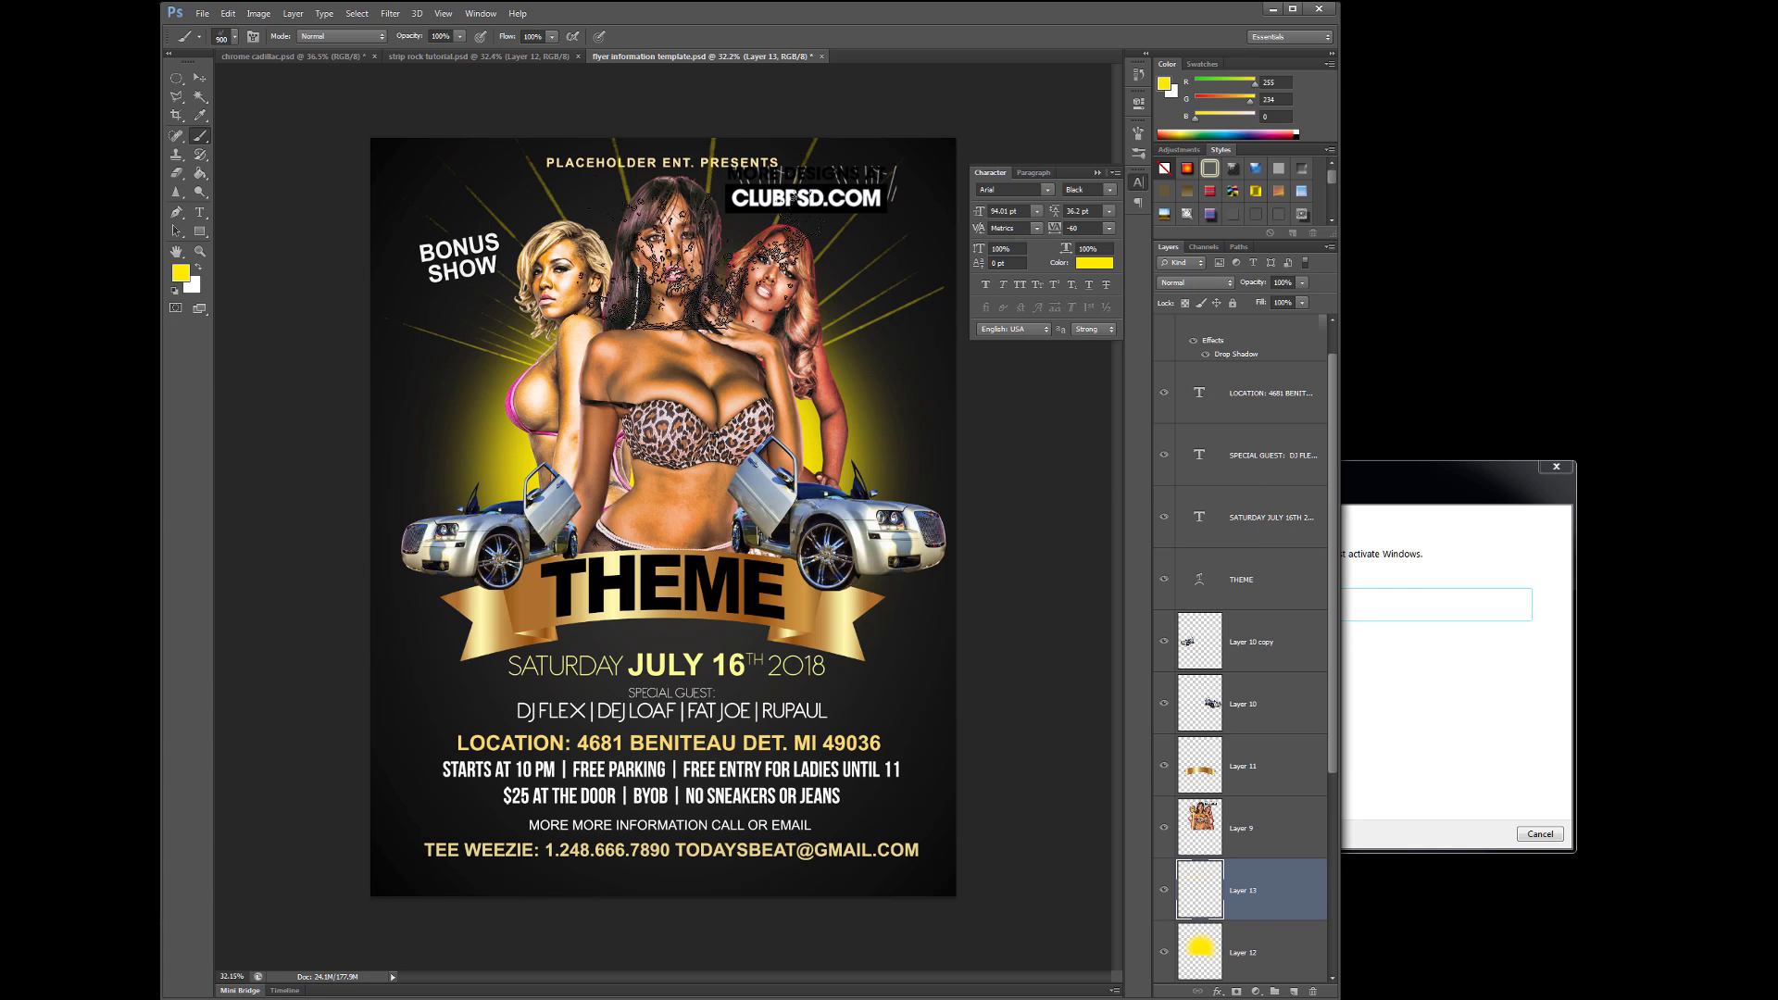
pyautogui.click(181, 273)
pyautogui.press('Return')
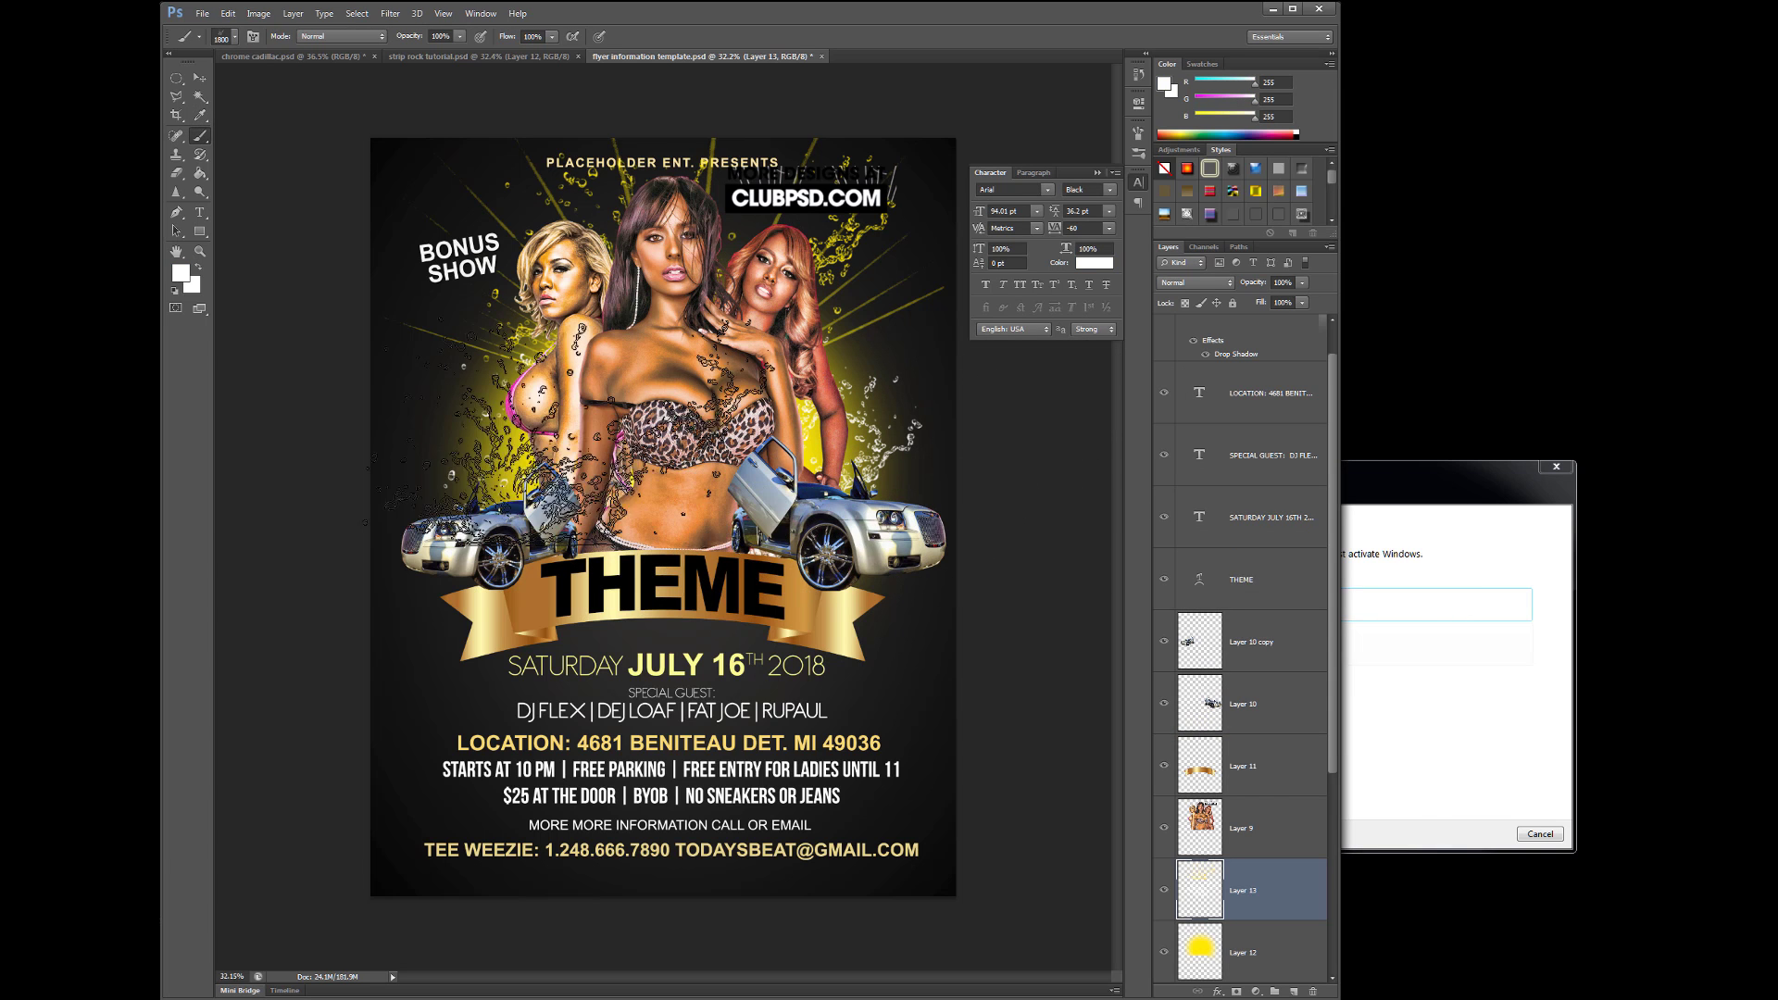
# - Deselect the splash layer and browse the PSD Ref material folder for a file
pyautogui.click(200, 77)
pyautogui.click(1020, 527)
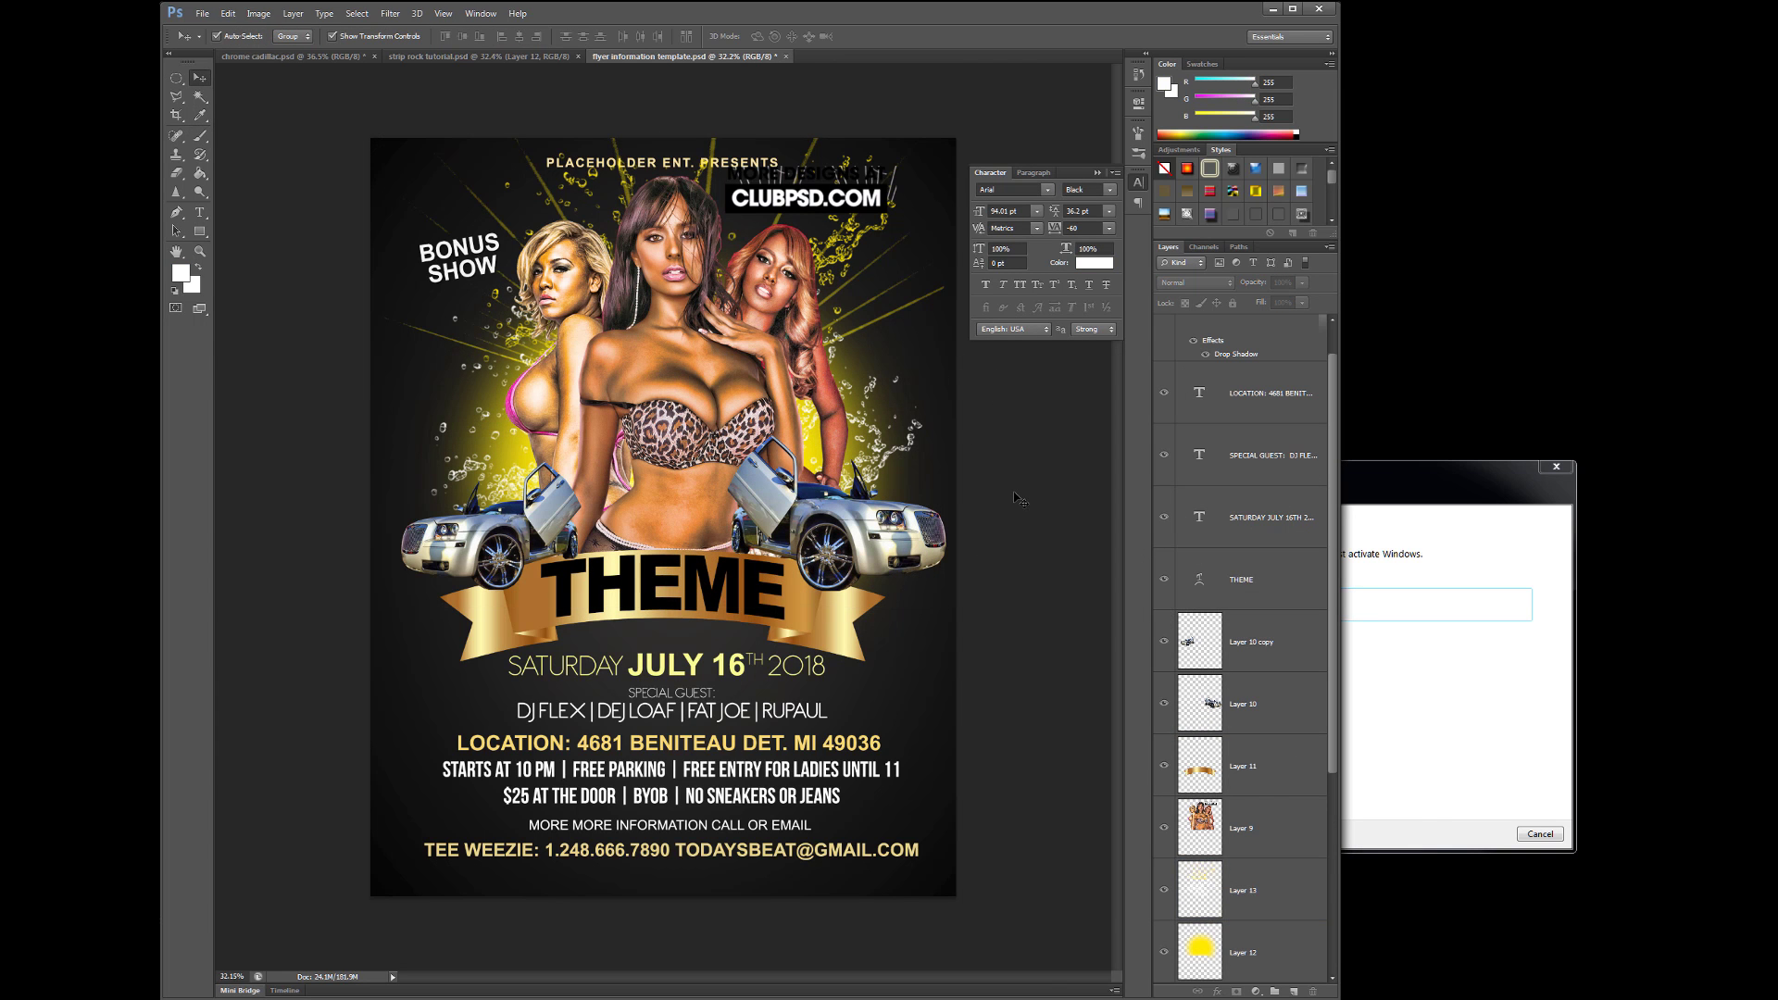
pyautogui.click(202, 13)
pyautogui.click(222, 44)
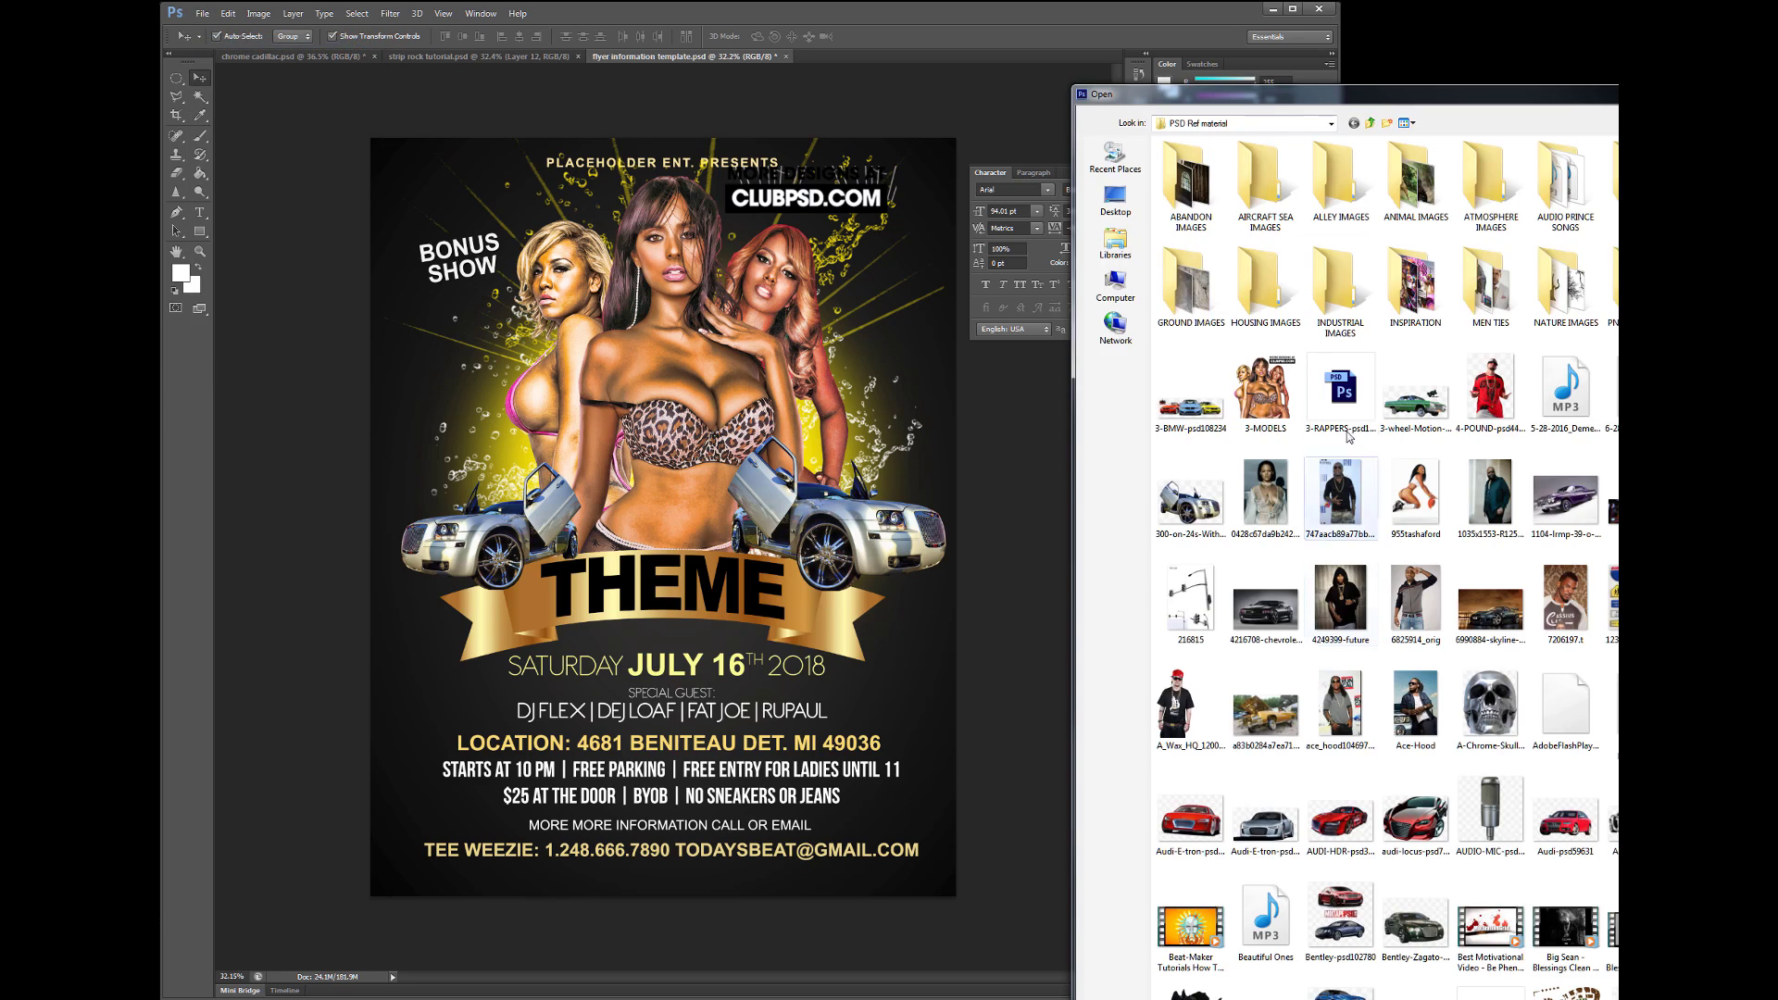
# - Place the gold bottles beside the right model, scaled to about 58% and tilted
pyautogui.scroll(-5, 1349, 785)
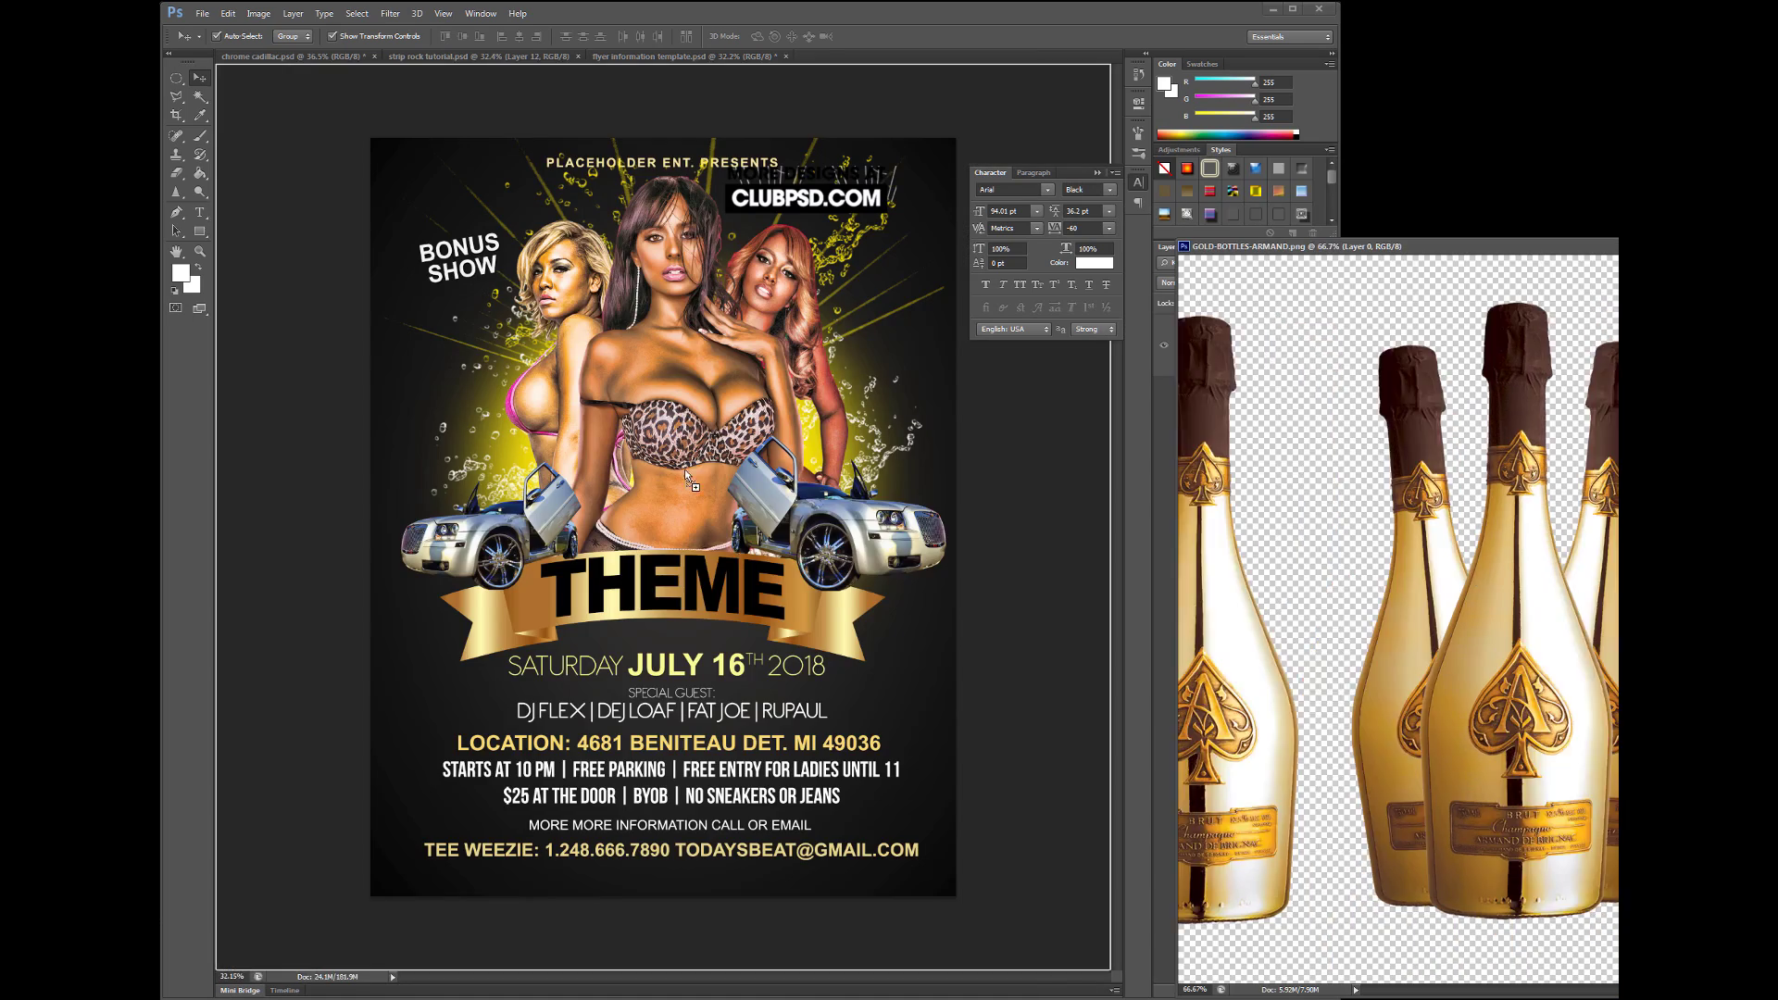
pyautogui.moveTo(685, 468); pyautogui.dragTo(963, 592)
pyautogui.hotkey('ctrl', 't')
pyautogui.moveTo(954, 815); pyautogui.dragTo(917, 639)
pyautogui.moveTo(814, 593); pyautogui.dragTo(908, 458)
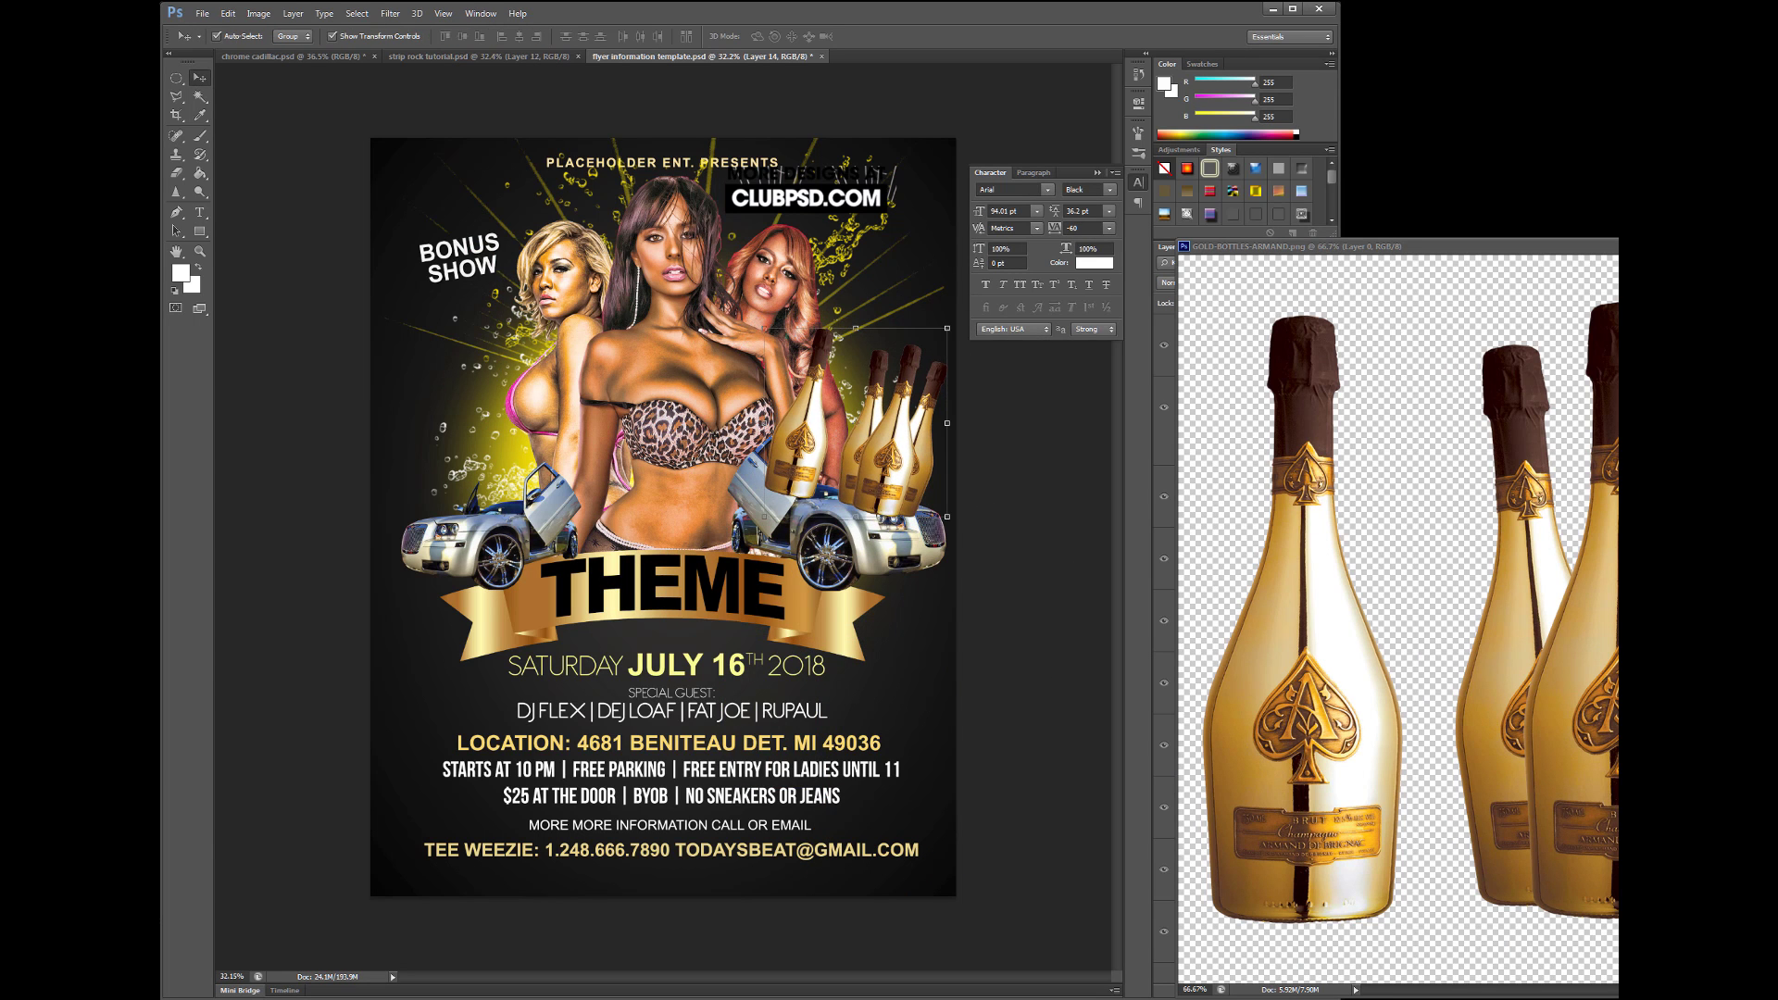
pyautogui.press('Return')
# - Duplicate the bottles, flip the copy horizontally, and move it to the left side
pyautogui.hotkey('ctrl', 'j')
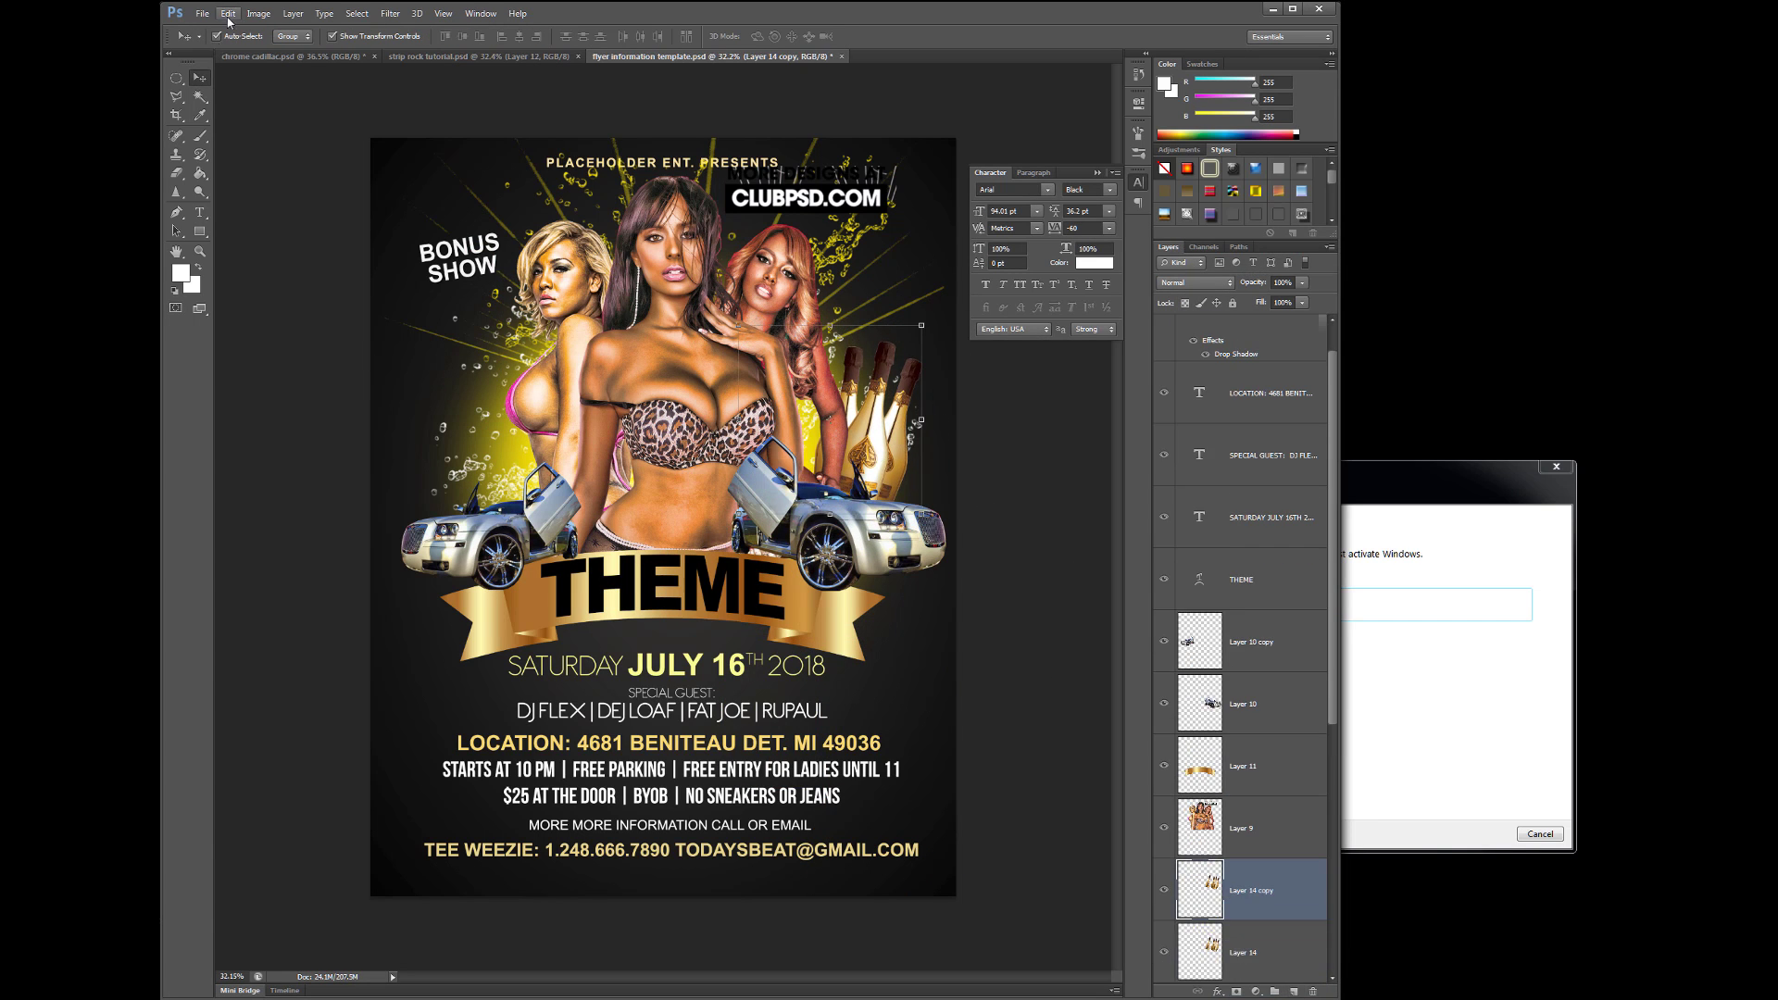
pyautogui.click(228, 12)
pyautogui.moveTo(277, 287)
pyautogui.click(458, 446)
pyautogui.moveTo(996, 472); pyautogui.dragTo(639, 486)
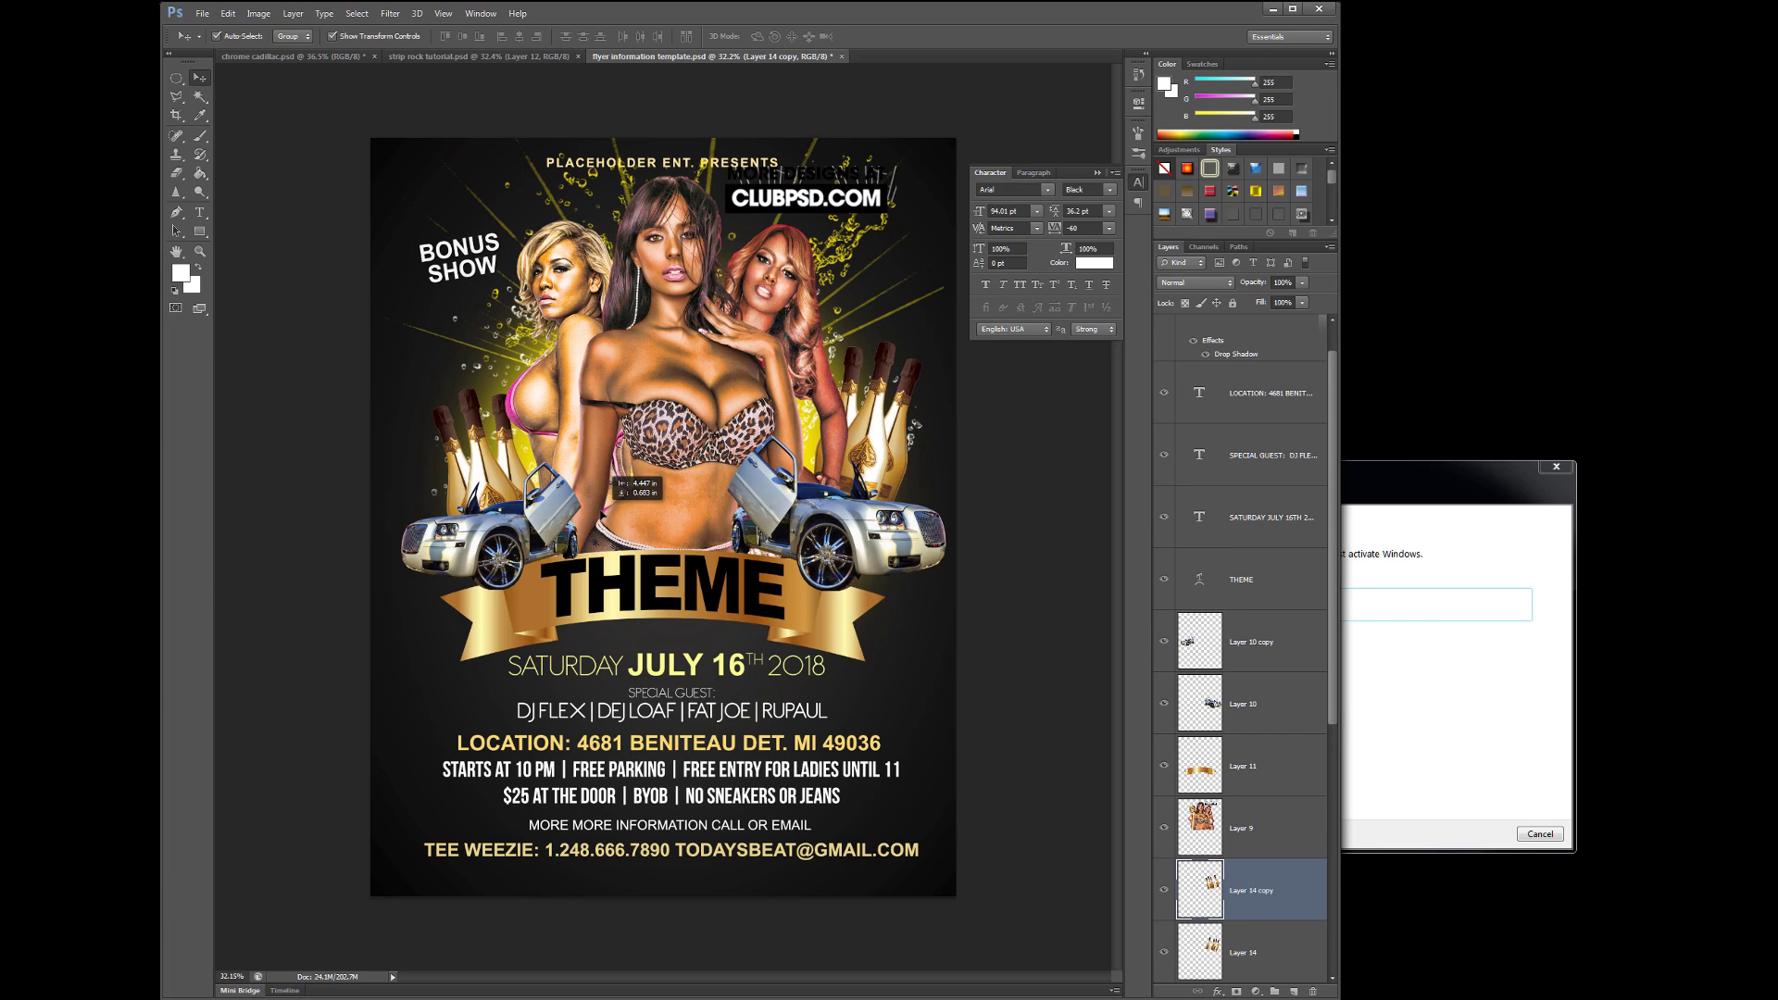
# - Turn the right car gold with Levels, shifting Blue and setting Green midtones to 0.58
pyautogui.click(861, 416)
pyautogui.hotkey('alt', ']')
pyautogui.hotkey('alt', ']')
pyautogui.hotkey('alt', ']')
pyautogui.hotkey('alt', ']')
pyautogui.hotkey('alt', 'i')
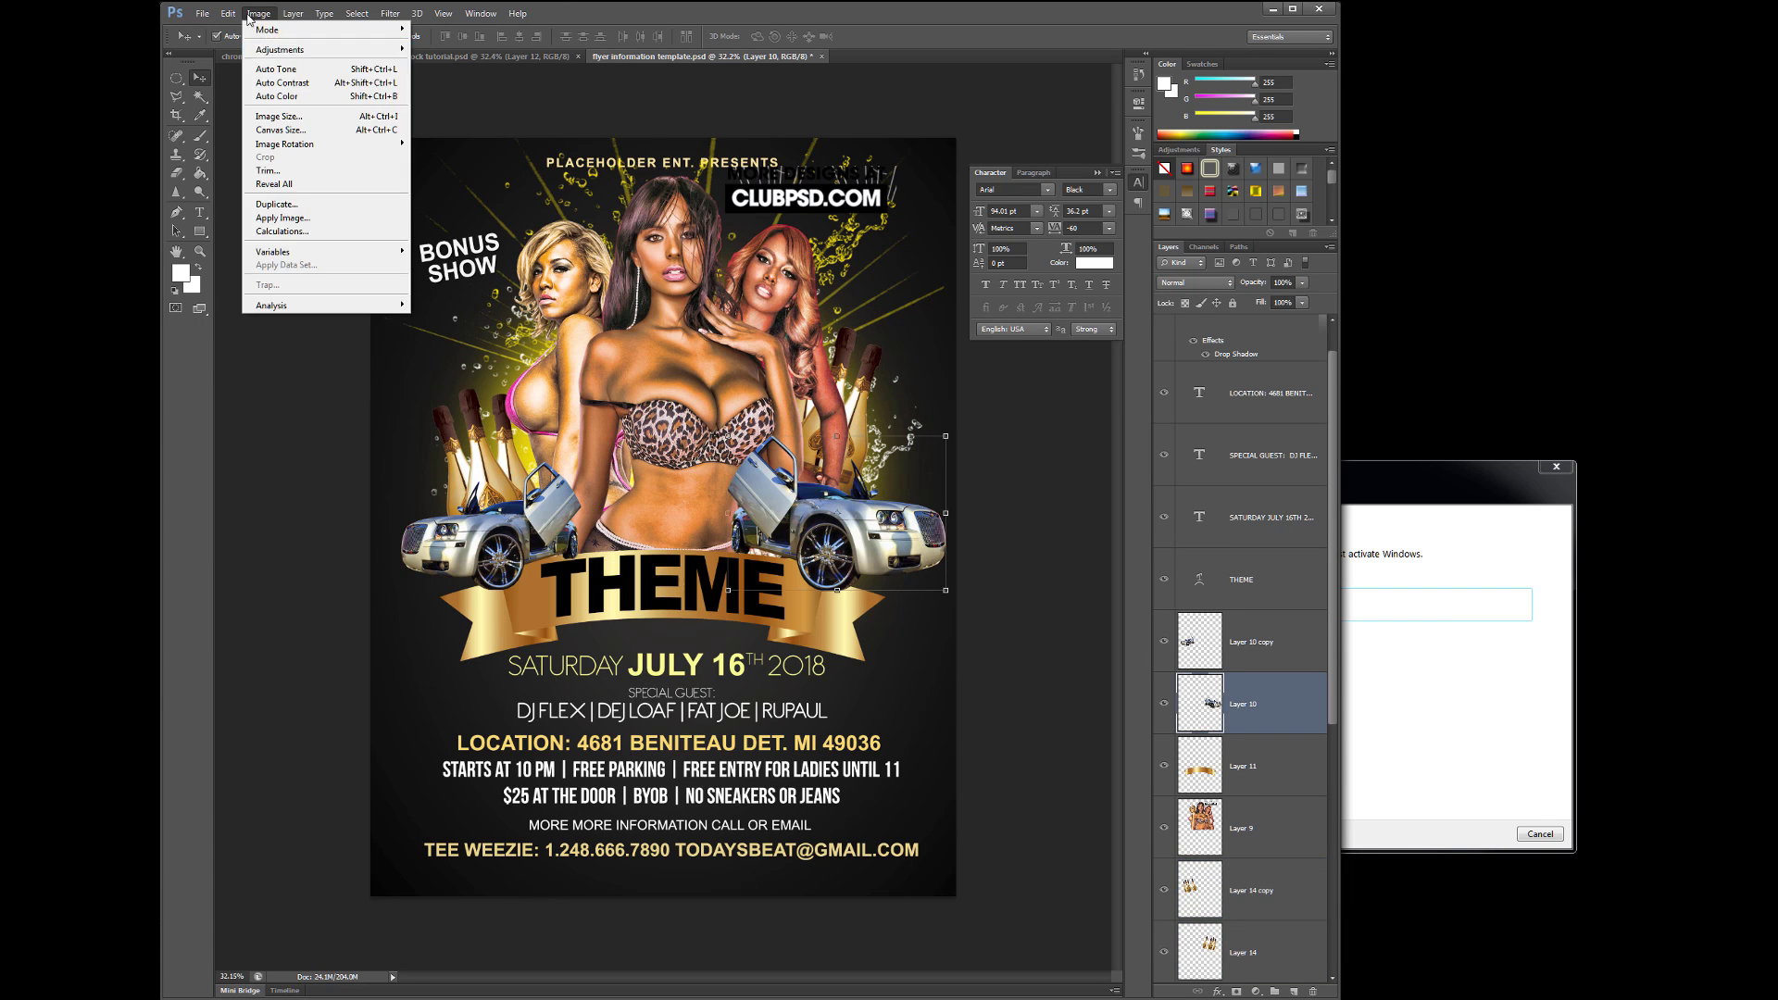
pyautogui.press('a')
pyautogui.press('l')
pyautogui.click(1201, 218)
pyautogui.moveTo(1205, 283); pyautogui.dragTo(1238, 284)
pyautogui.press('Down')
pyautogui.click(1195, 178)
pyautogui.click(1201, 211)
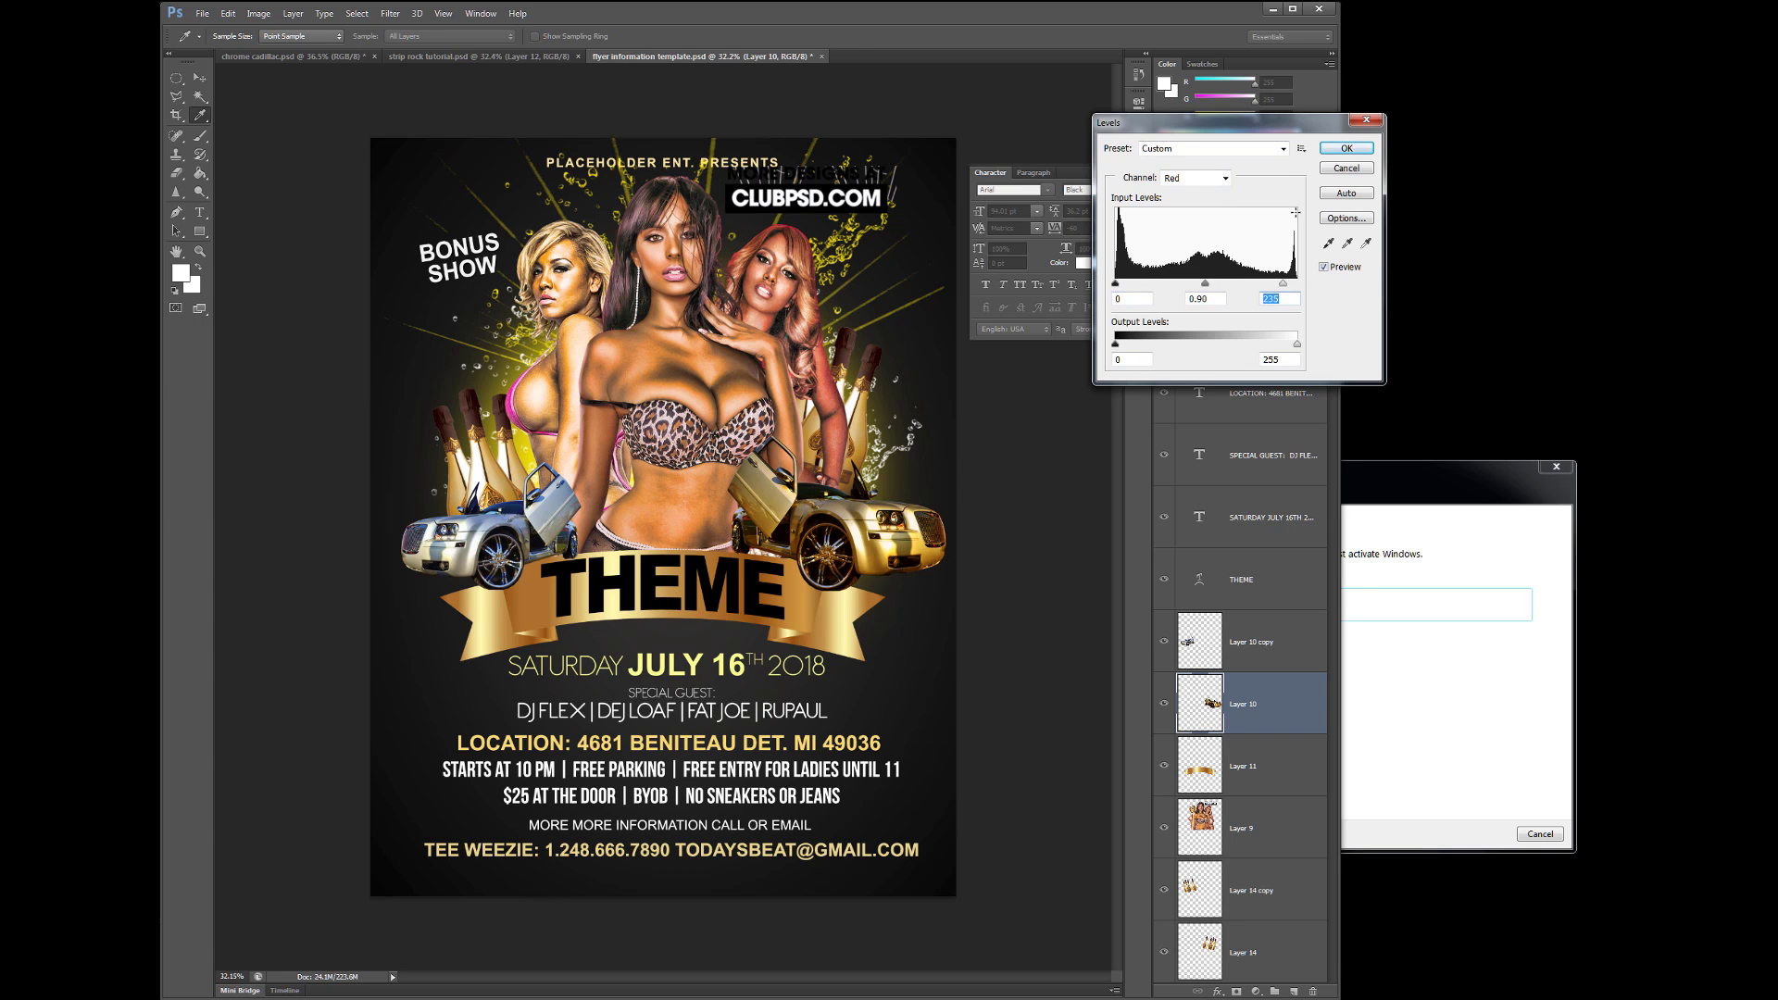
pyautogui.click(1346, 148)
# - Copy the gold car to the left and shrink it to about 71%
pyautogui.moveTo(838, 532); pyautogui.dragTo(537, 528)
pyautogui.click(228, 13)
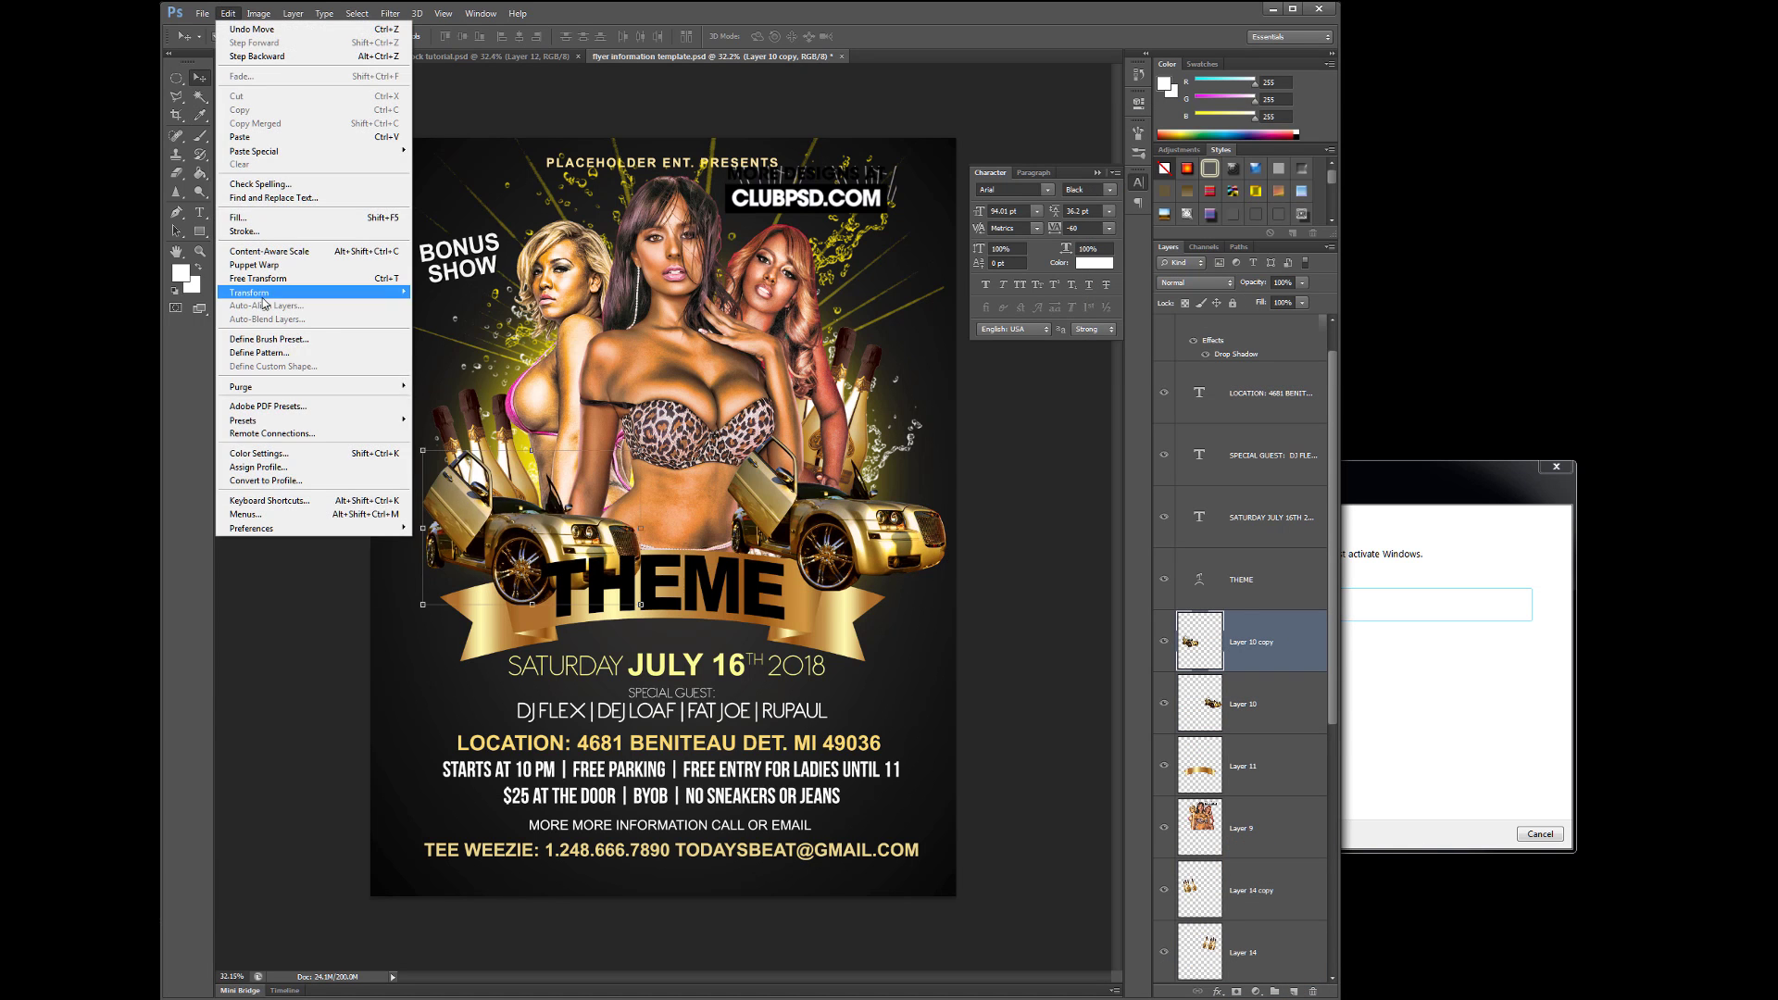
pyautogui.click(439, 309)
pyautogui.moveTo(422, 450); pyautogui.dragTo(413, 490)
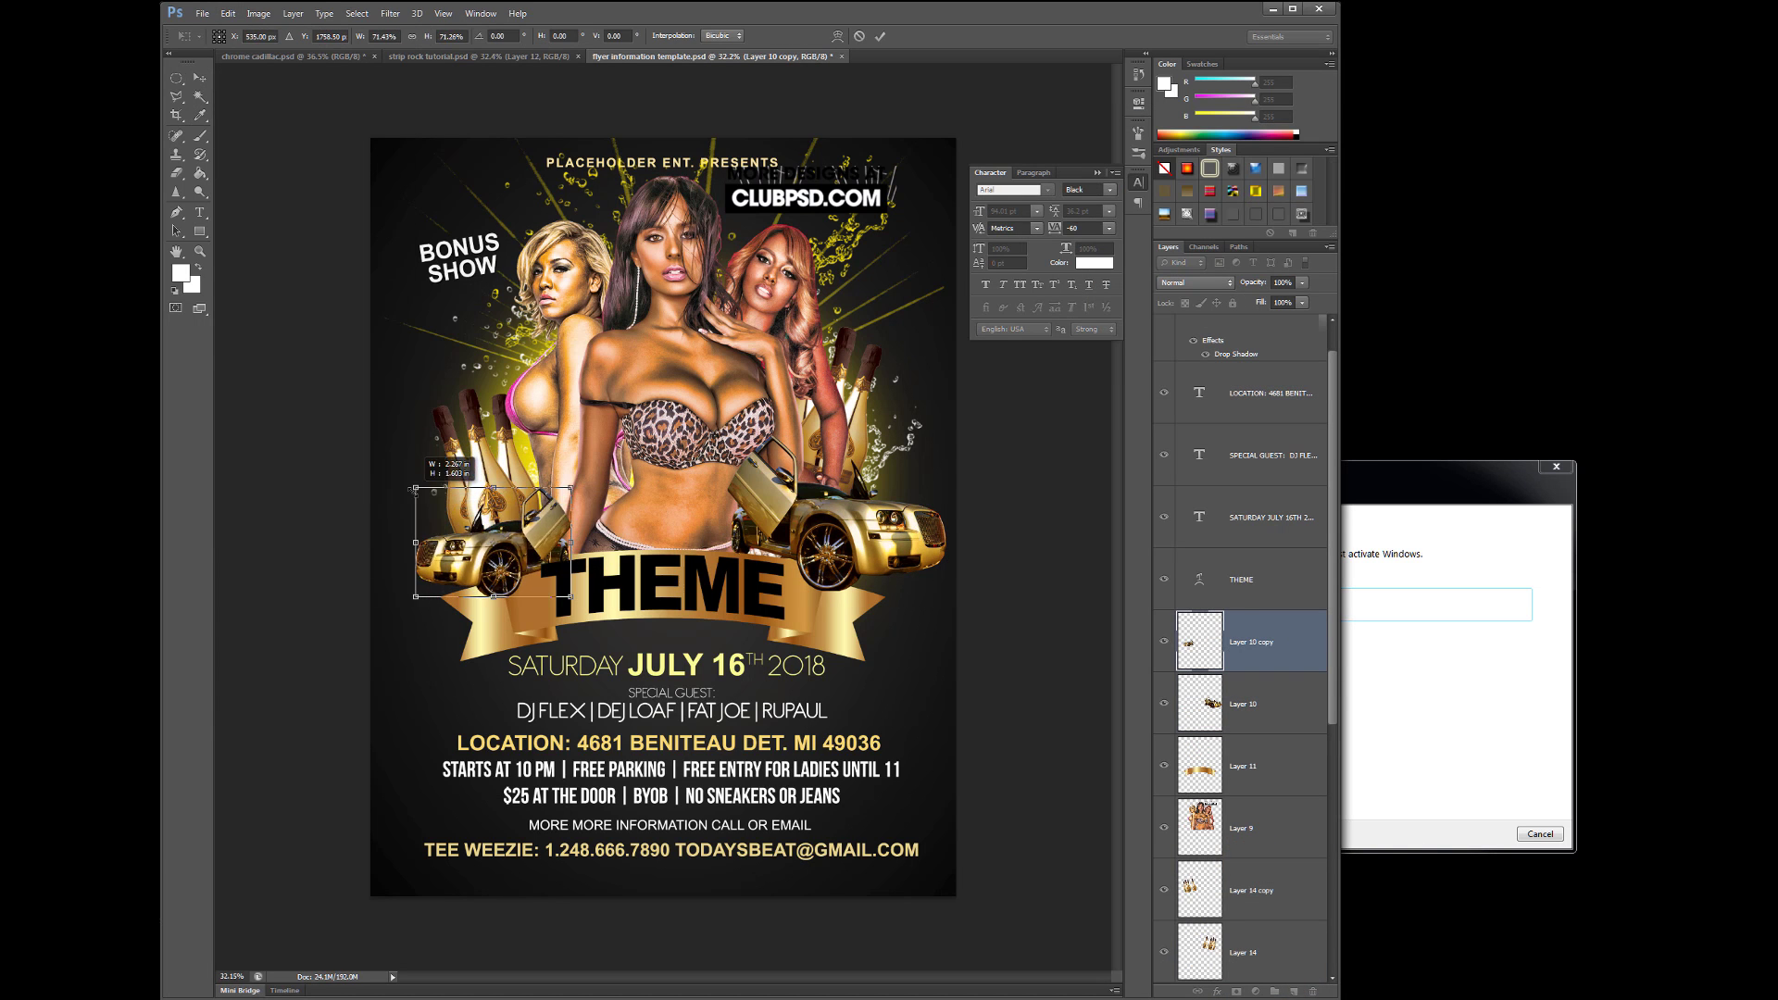
pyautogui.press('Return')
# - Merge the cars, models and artwork into one layer and show the original template artwork
pyautogui.hotkey('ctrl', 'e')
pyautogui.hotkey('ctrl', 'e')
pyautogui.hotkey('ctrl', 'e')
pyautogui.hotkey('ctrl', 'e')
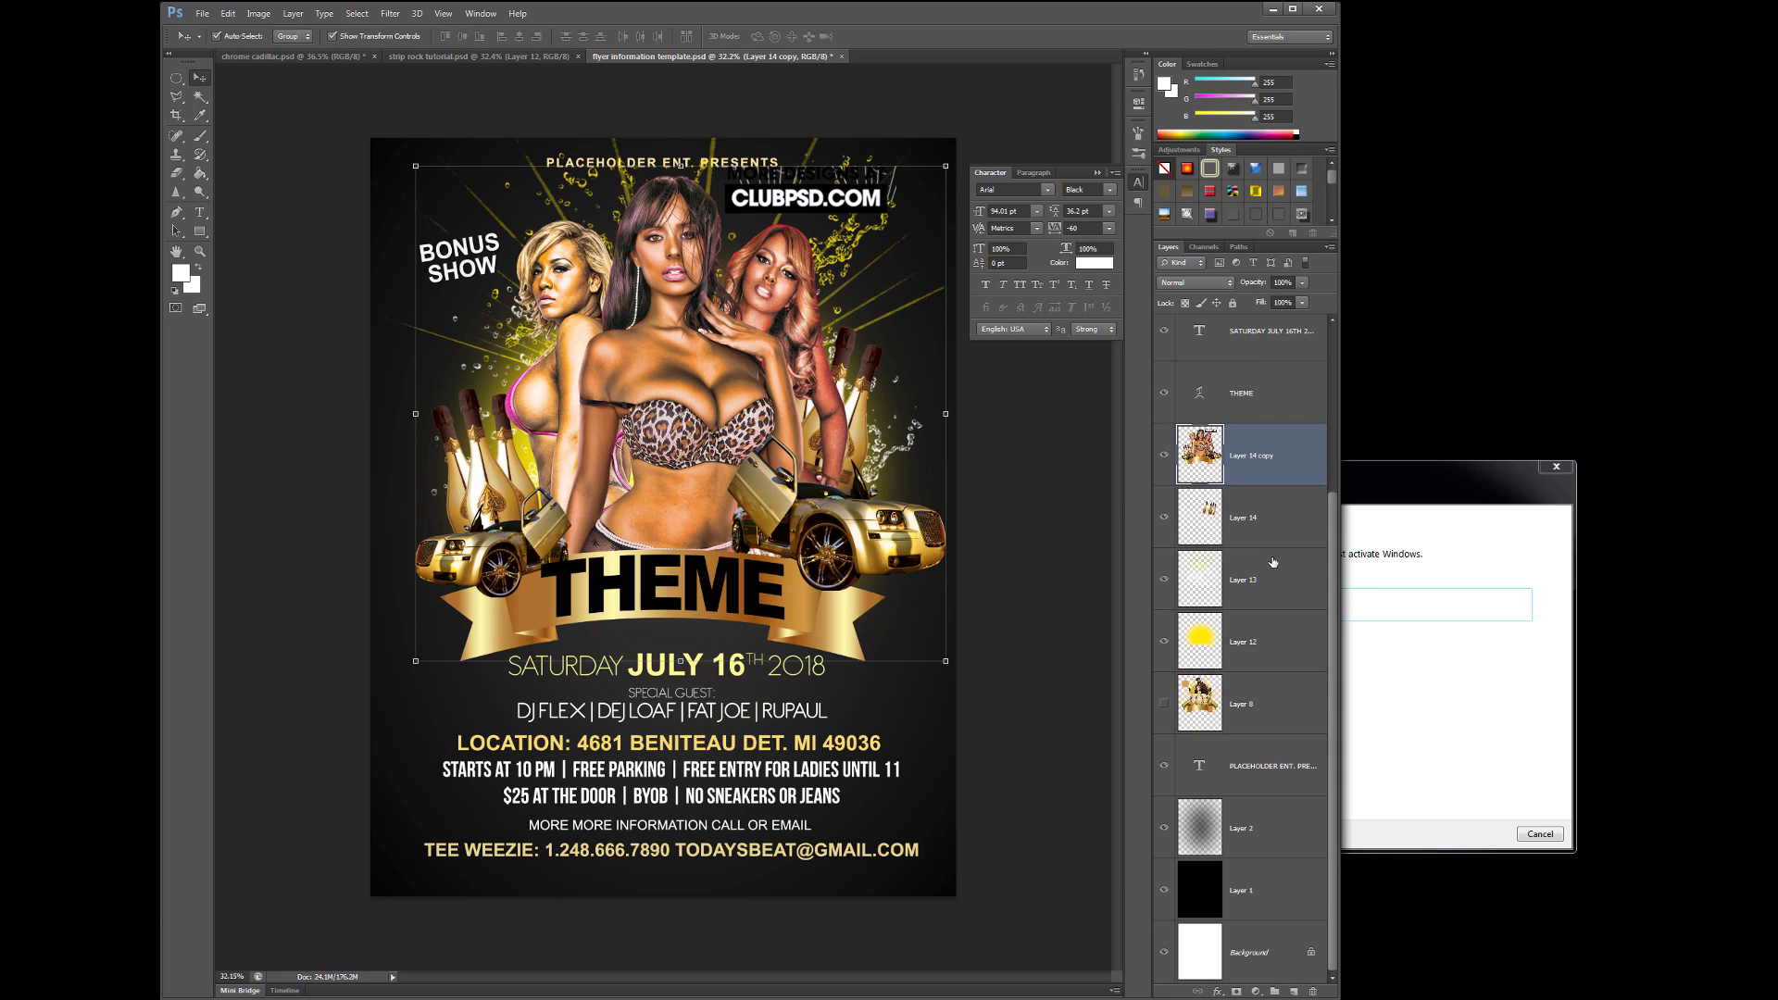
pyautogui.hotkey('ctrl', 'e')
pyautogui.hotkey('ctrl', 'e')
pyautogui.hotkey('ctrl', 'e')
pyautogui.click(1098, 173)
pyautogui.click(1163, 641)
pyautogui.click(1164, 702)
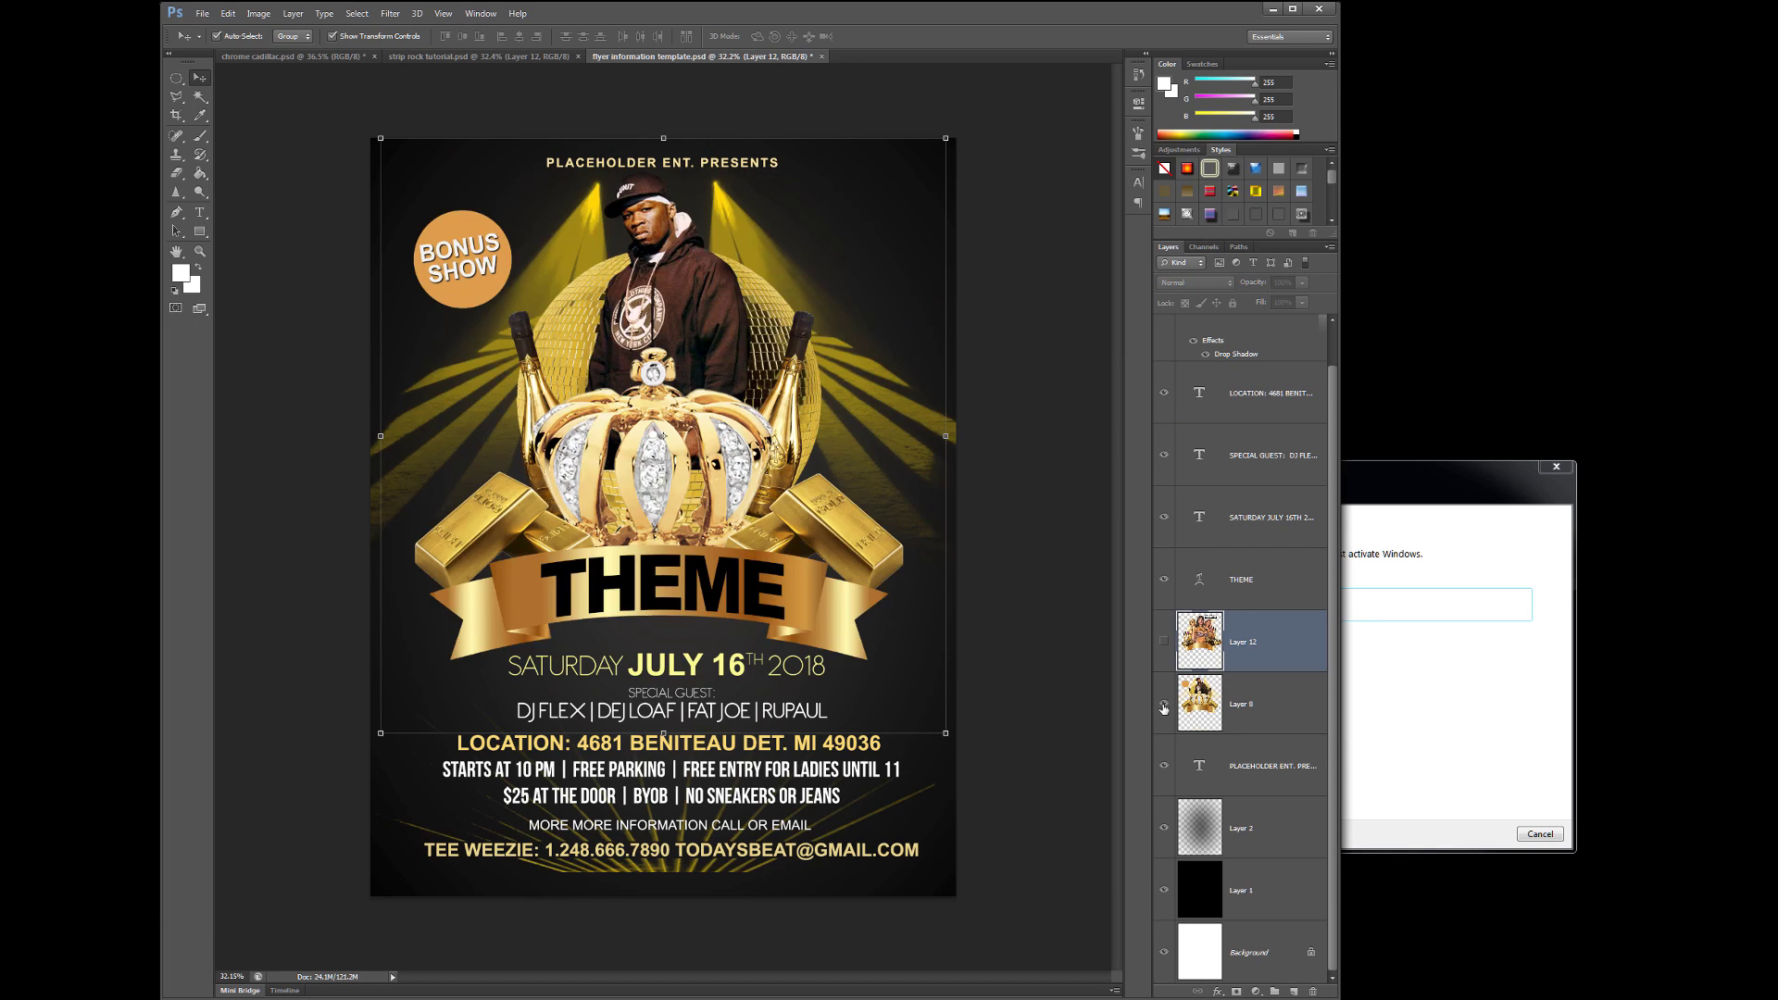
# - Show the merged artwork again and align it with THEME, LOCATION, guest and date lines
pyautogui.click(1163, 703)
pyautogui.click(1164, 641)
pyautogui.moveTo(769, 397); pyautogui.dragTo(663, 413)
pyautogui.click(706, 720)
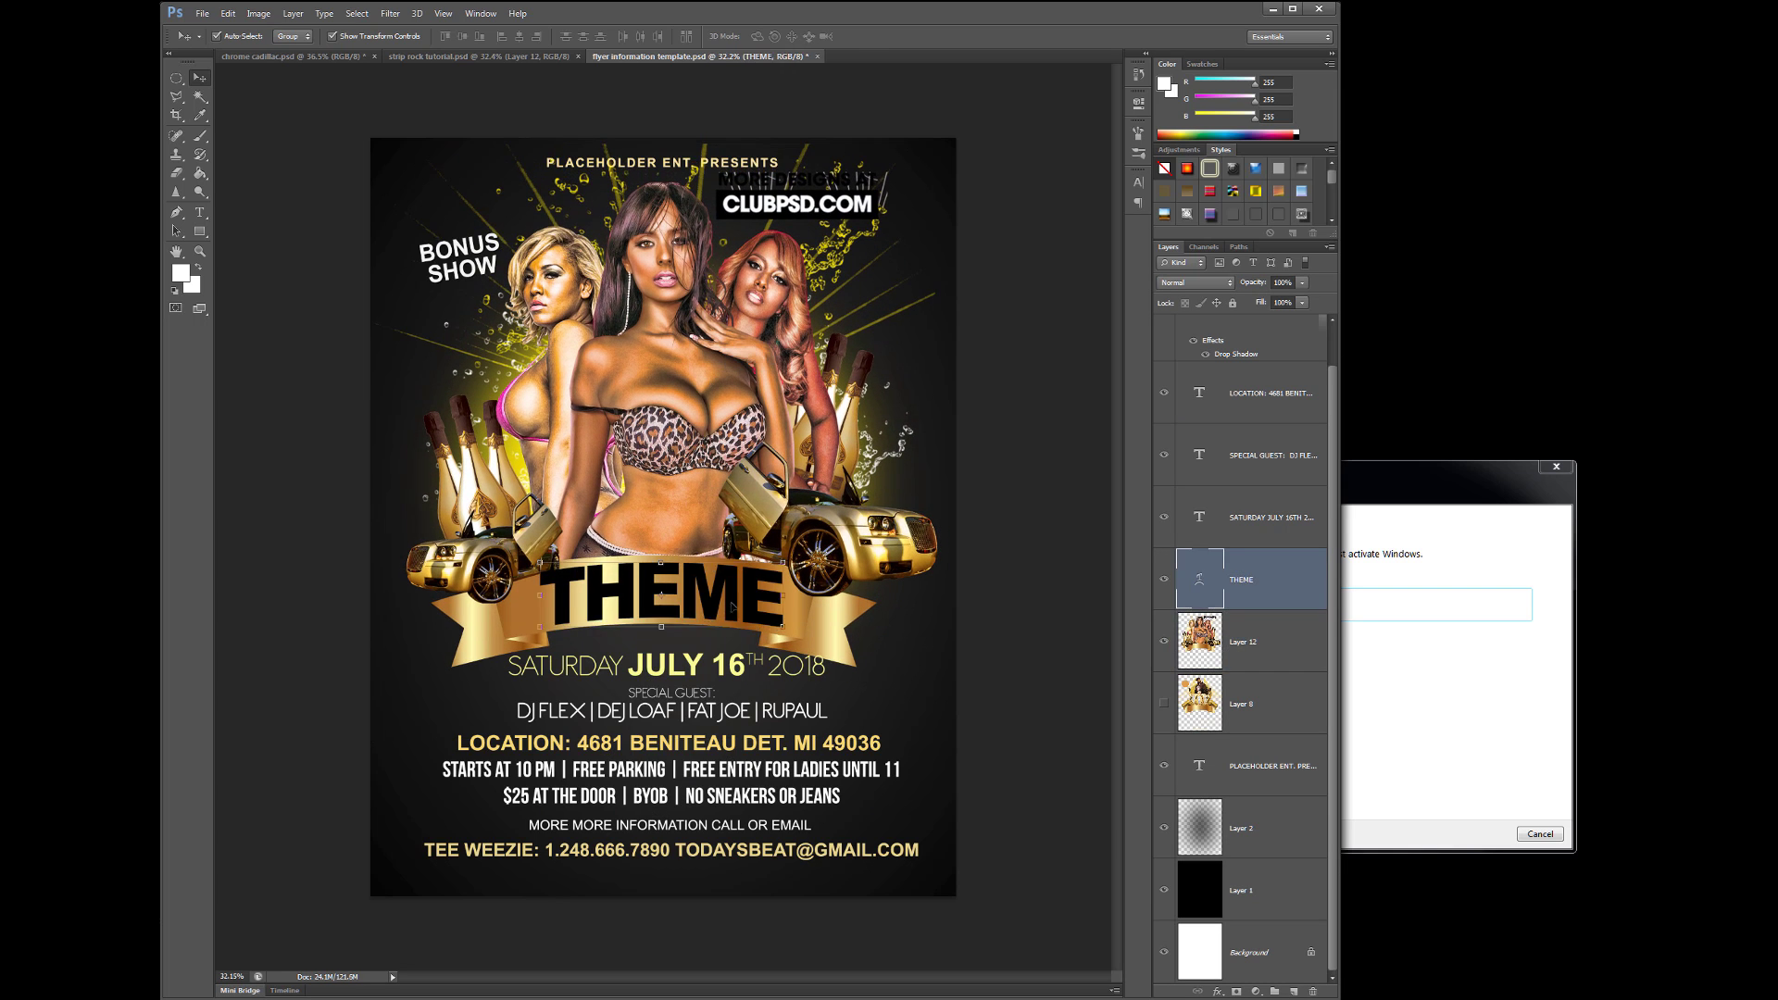
pyautogui.moveTo(663, 593); pyautogui.dragTo(653, 593)
pyautogui.moveTo(753, 742); pyautogui.dragTo(752, 776)
pyautogui.moveTo(666, 709); pyautogui.dragTo(663, 667)
pyautogui.click(707, 685)
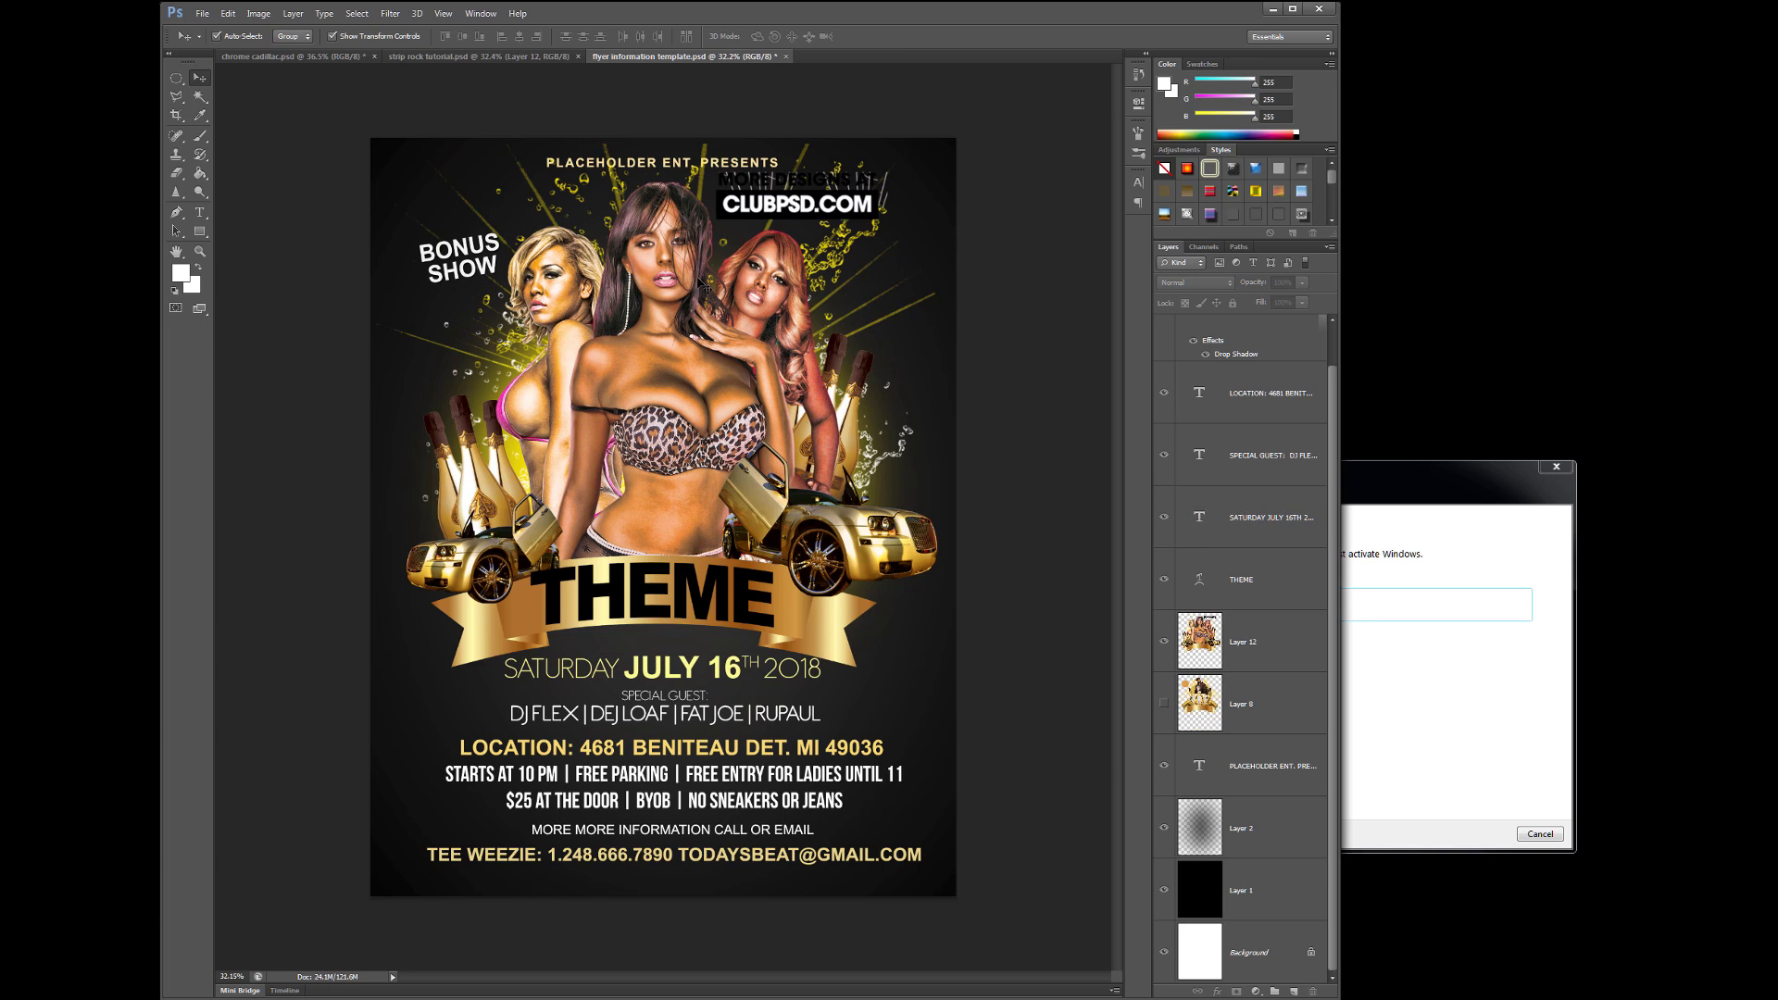
# - Stamp a water splash across the lower flyer on the merged artwork layer
pyautogui.click(1258, 663)
pyautogui.press('b')
pyautogui.click(662, 861)
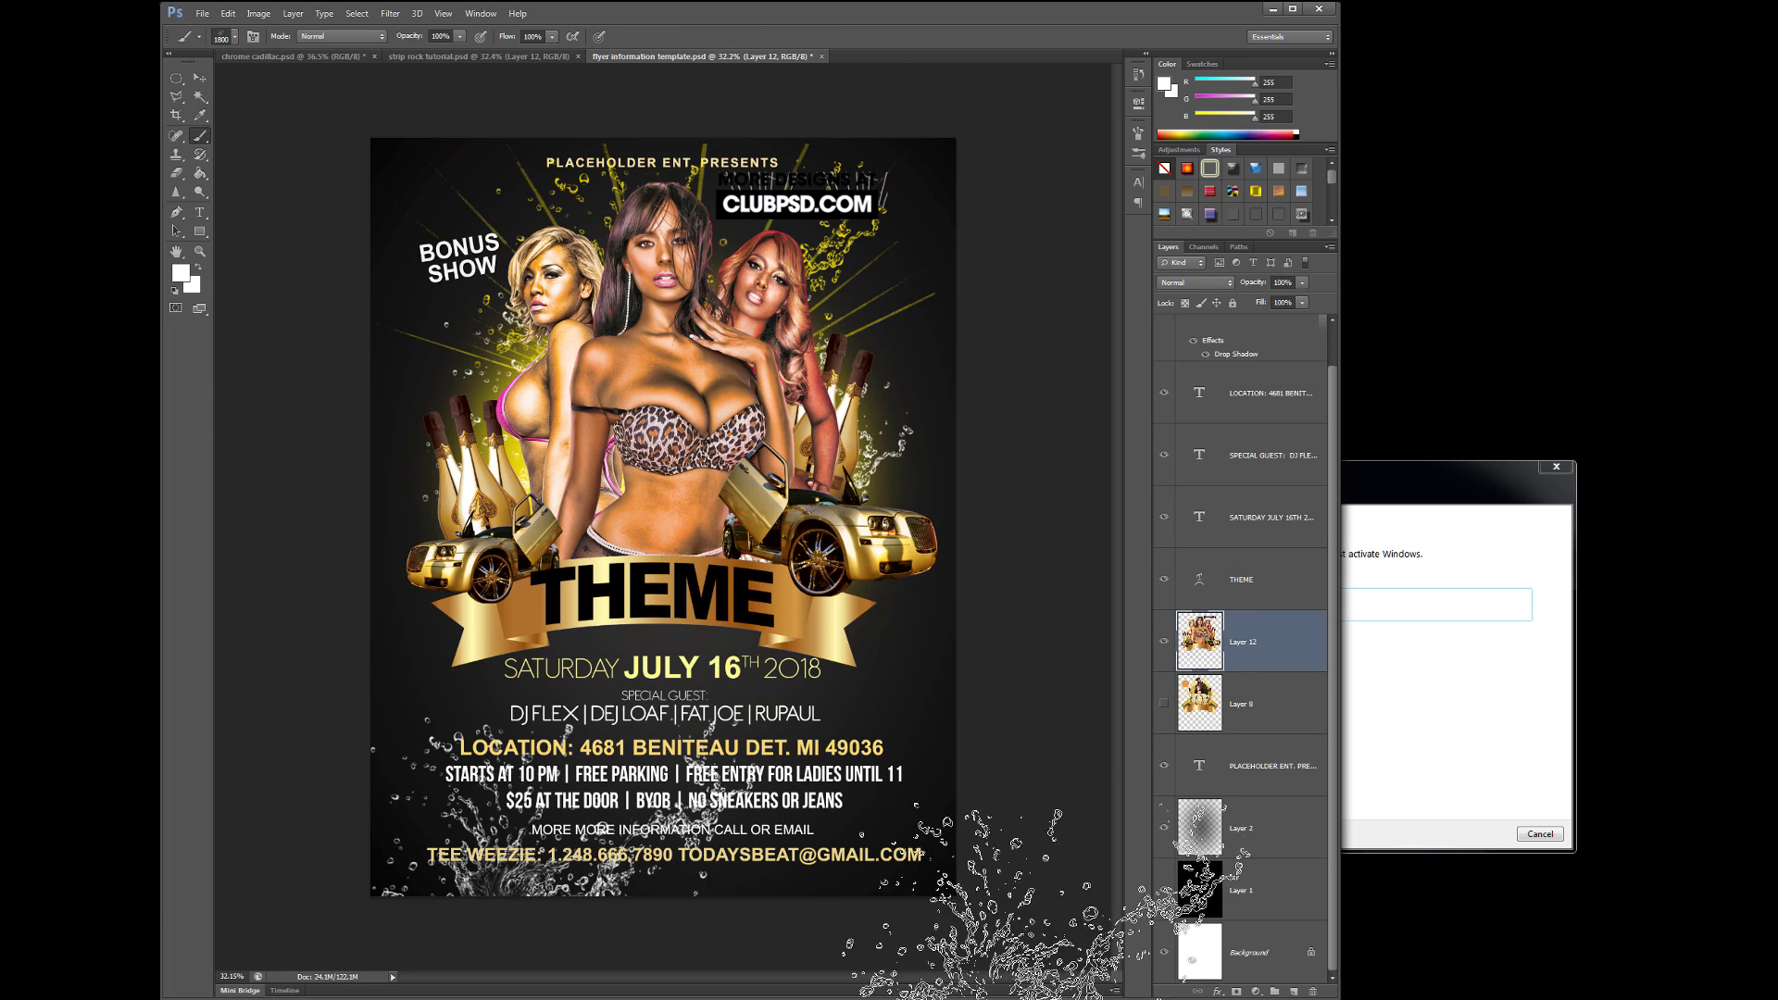
# - Paint wide white light rays with the light-ray brush on the layer behind the women
pyautogui.click(198, 36)
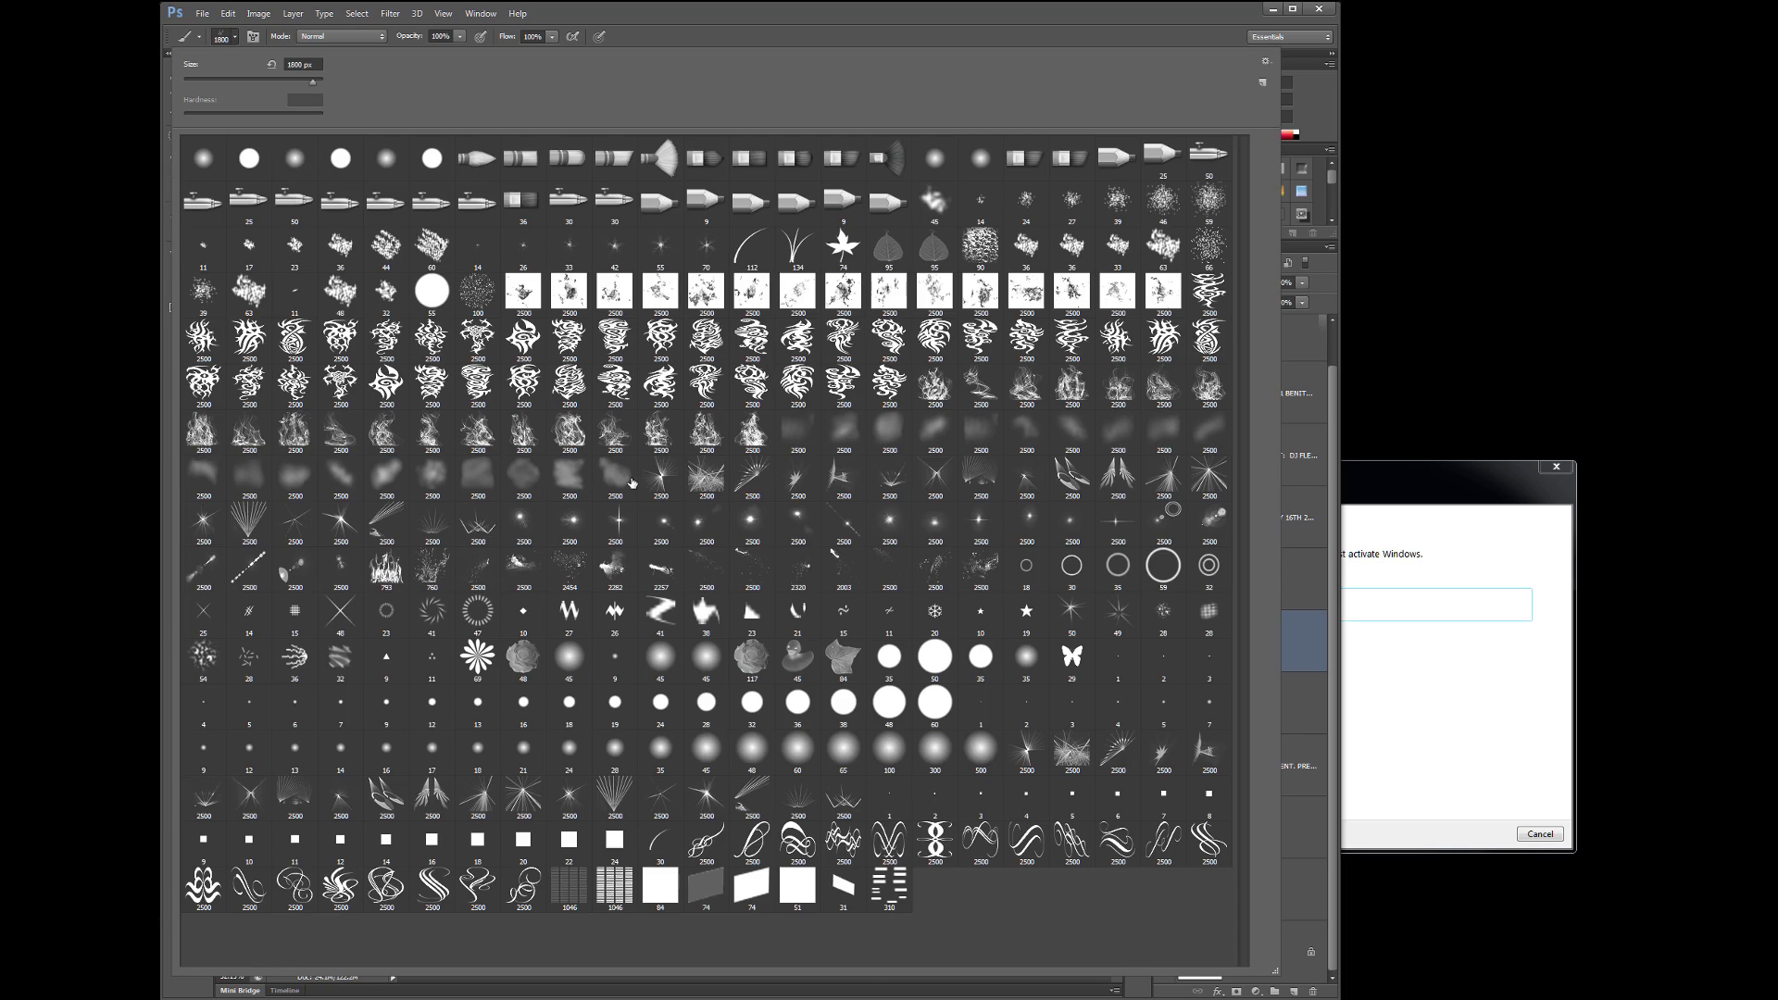
pyautogui.doubleClick(295, 798)
pyautogui.click(228, 13)
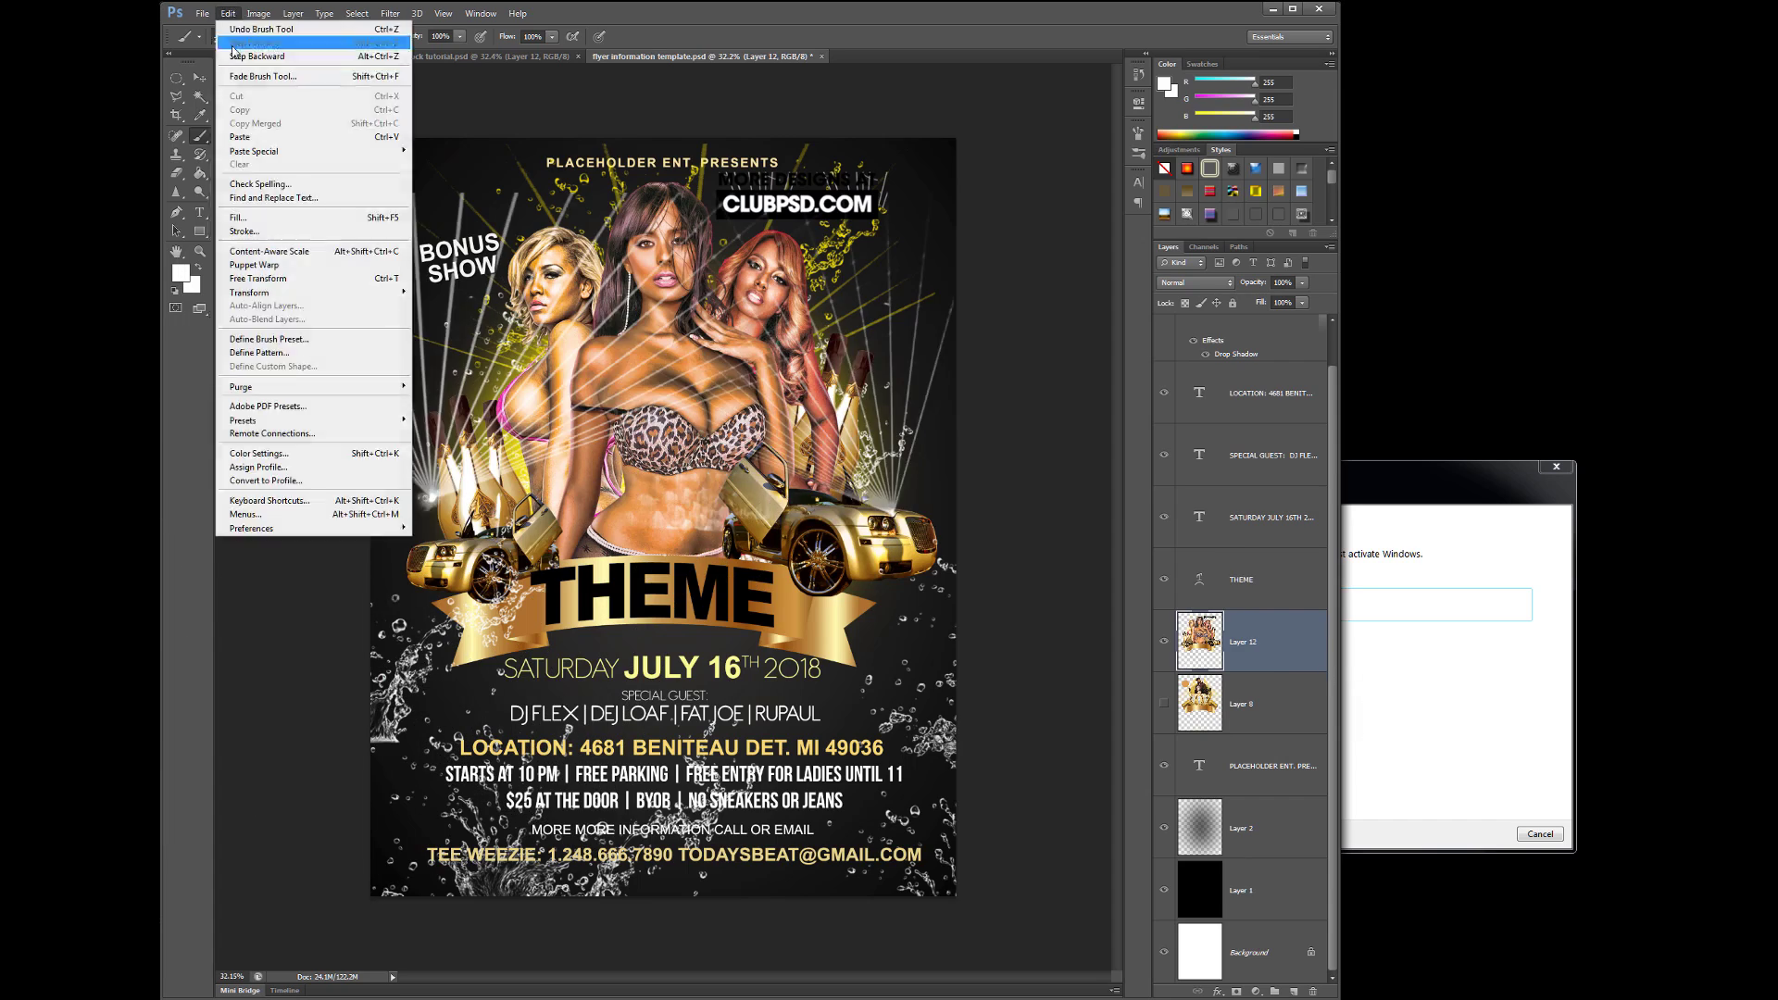
pyautogui.click(243, 27)
pyautogui.click(1250, 828)
pyautogui.click(662, 407)
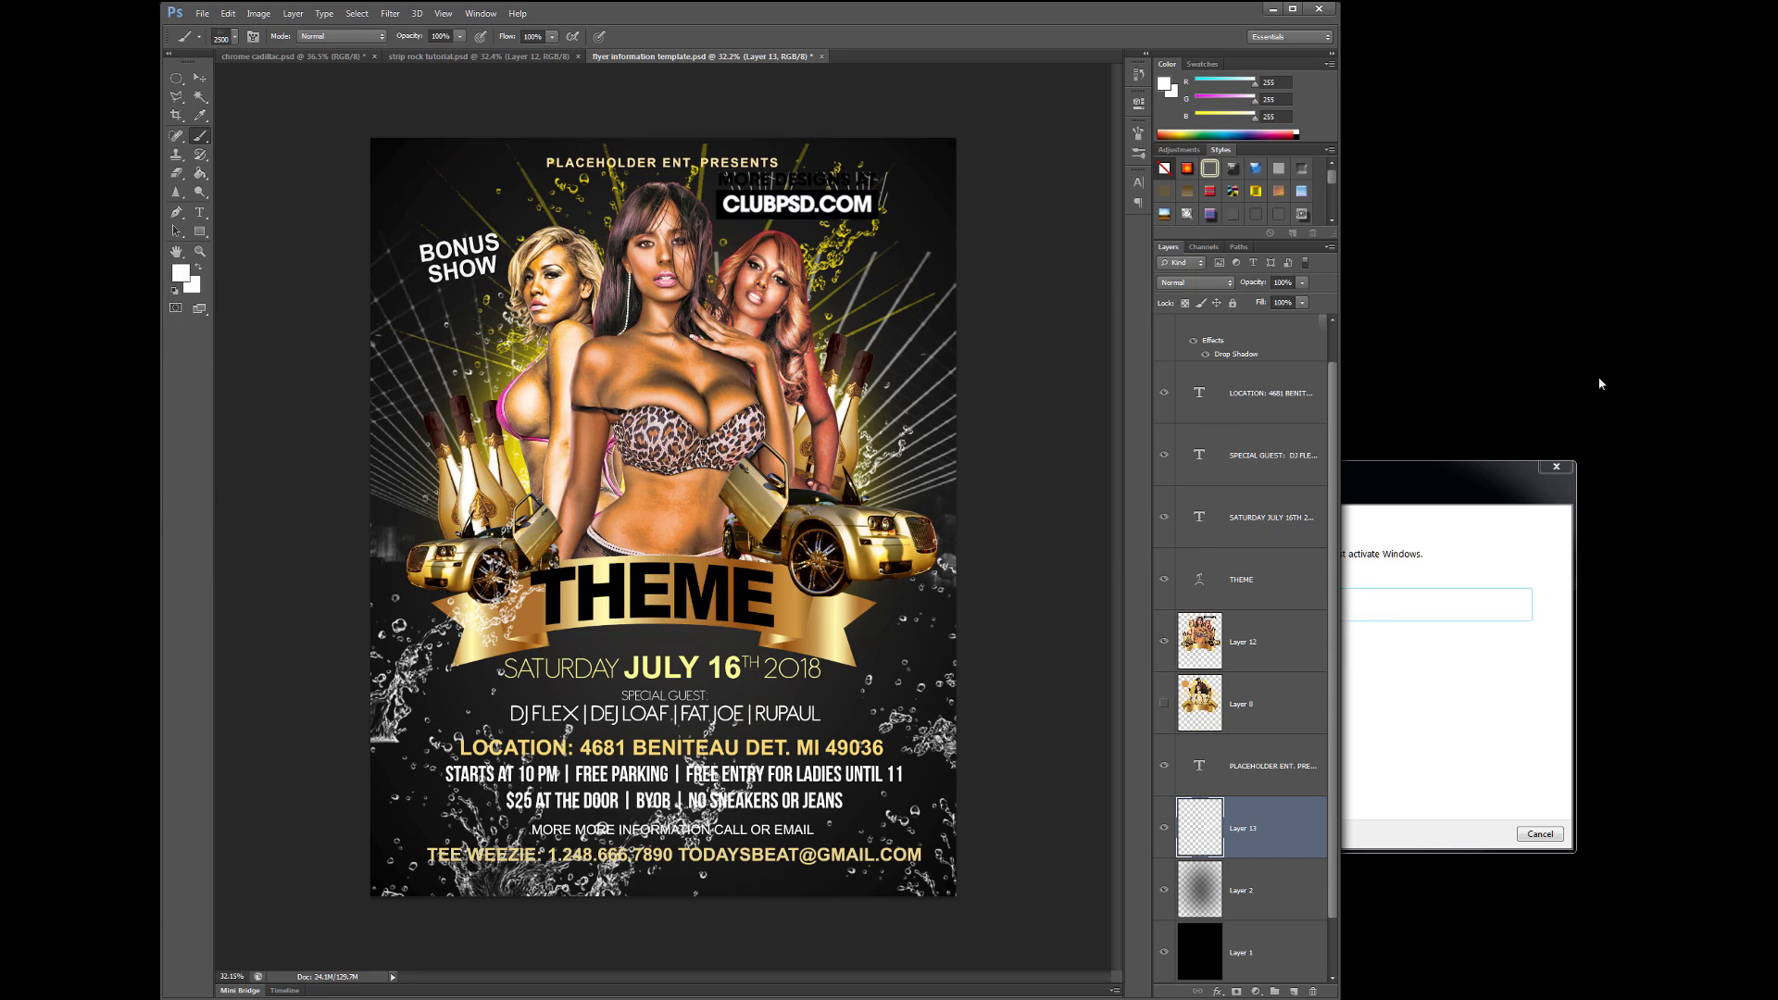
# - Set the new top layer to Linear Dodge (Add) and pick a dark grey paint colour
pyautogui.click(199, 78)
pyautogui.scroll(2, 1241, 556)
pyautogui.click(1250, 346)
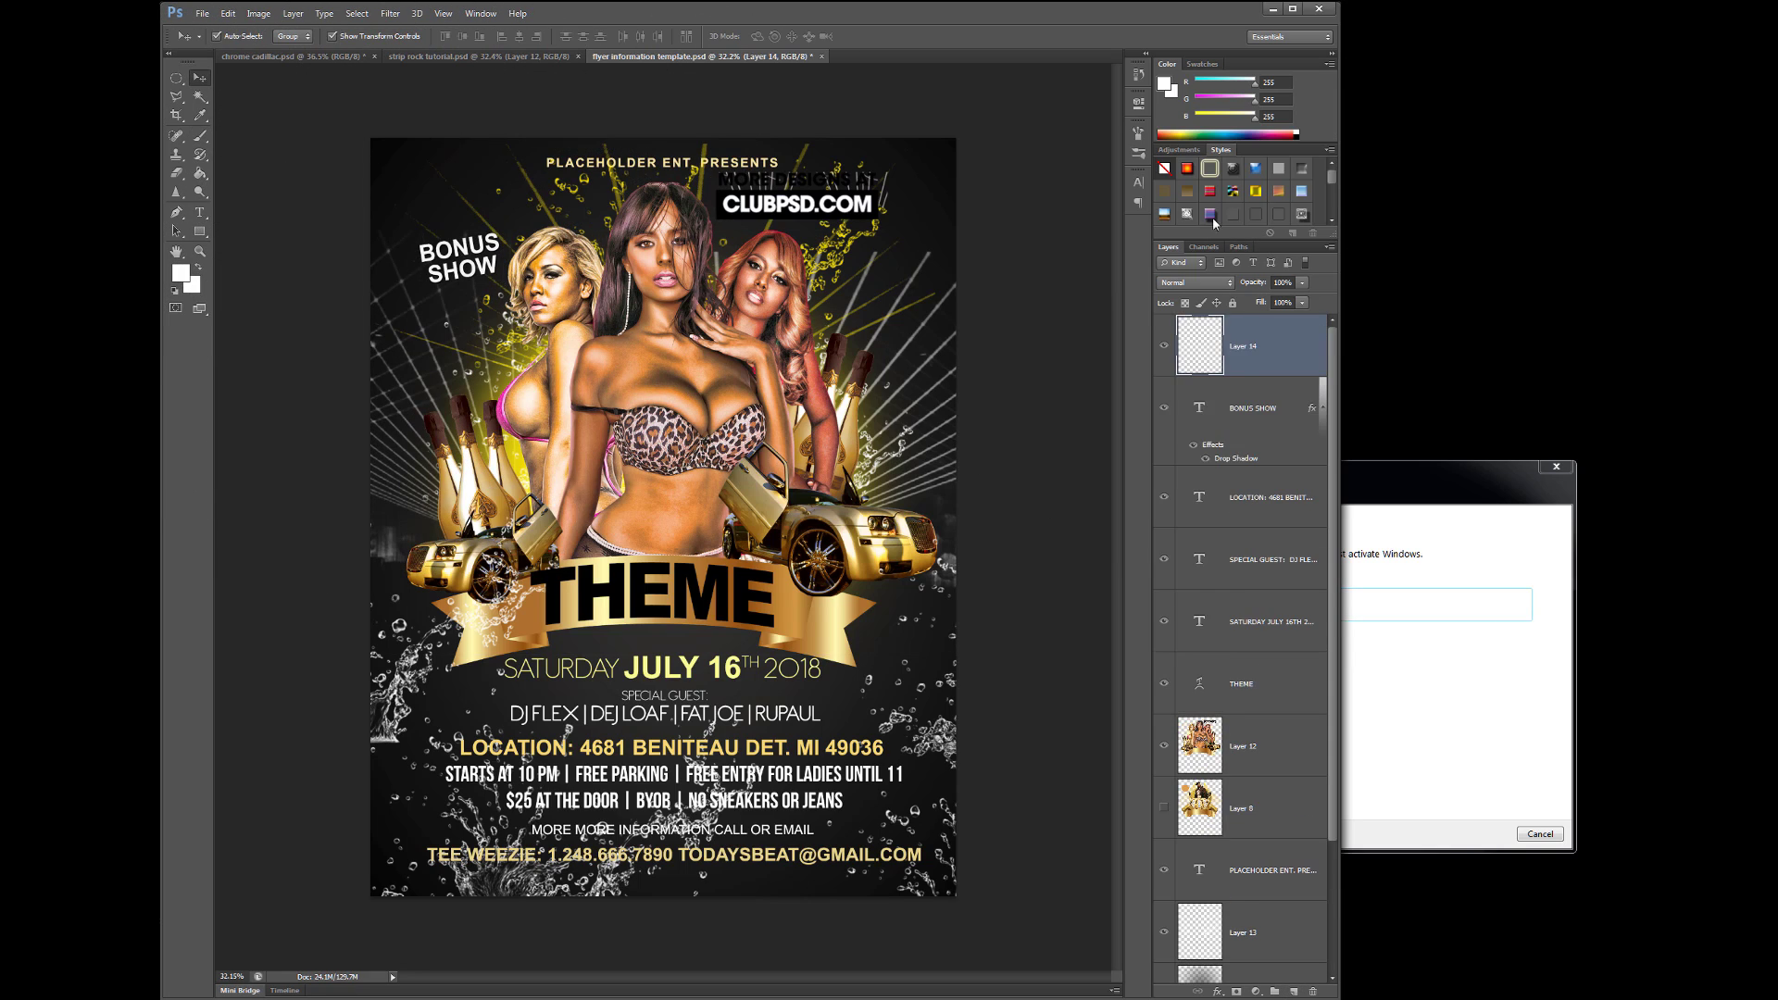
pyautogui.click(1194, 282)
pyautogui.click(1204, 434)
pyautogui.press('b')
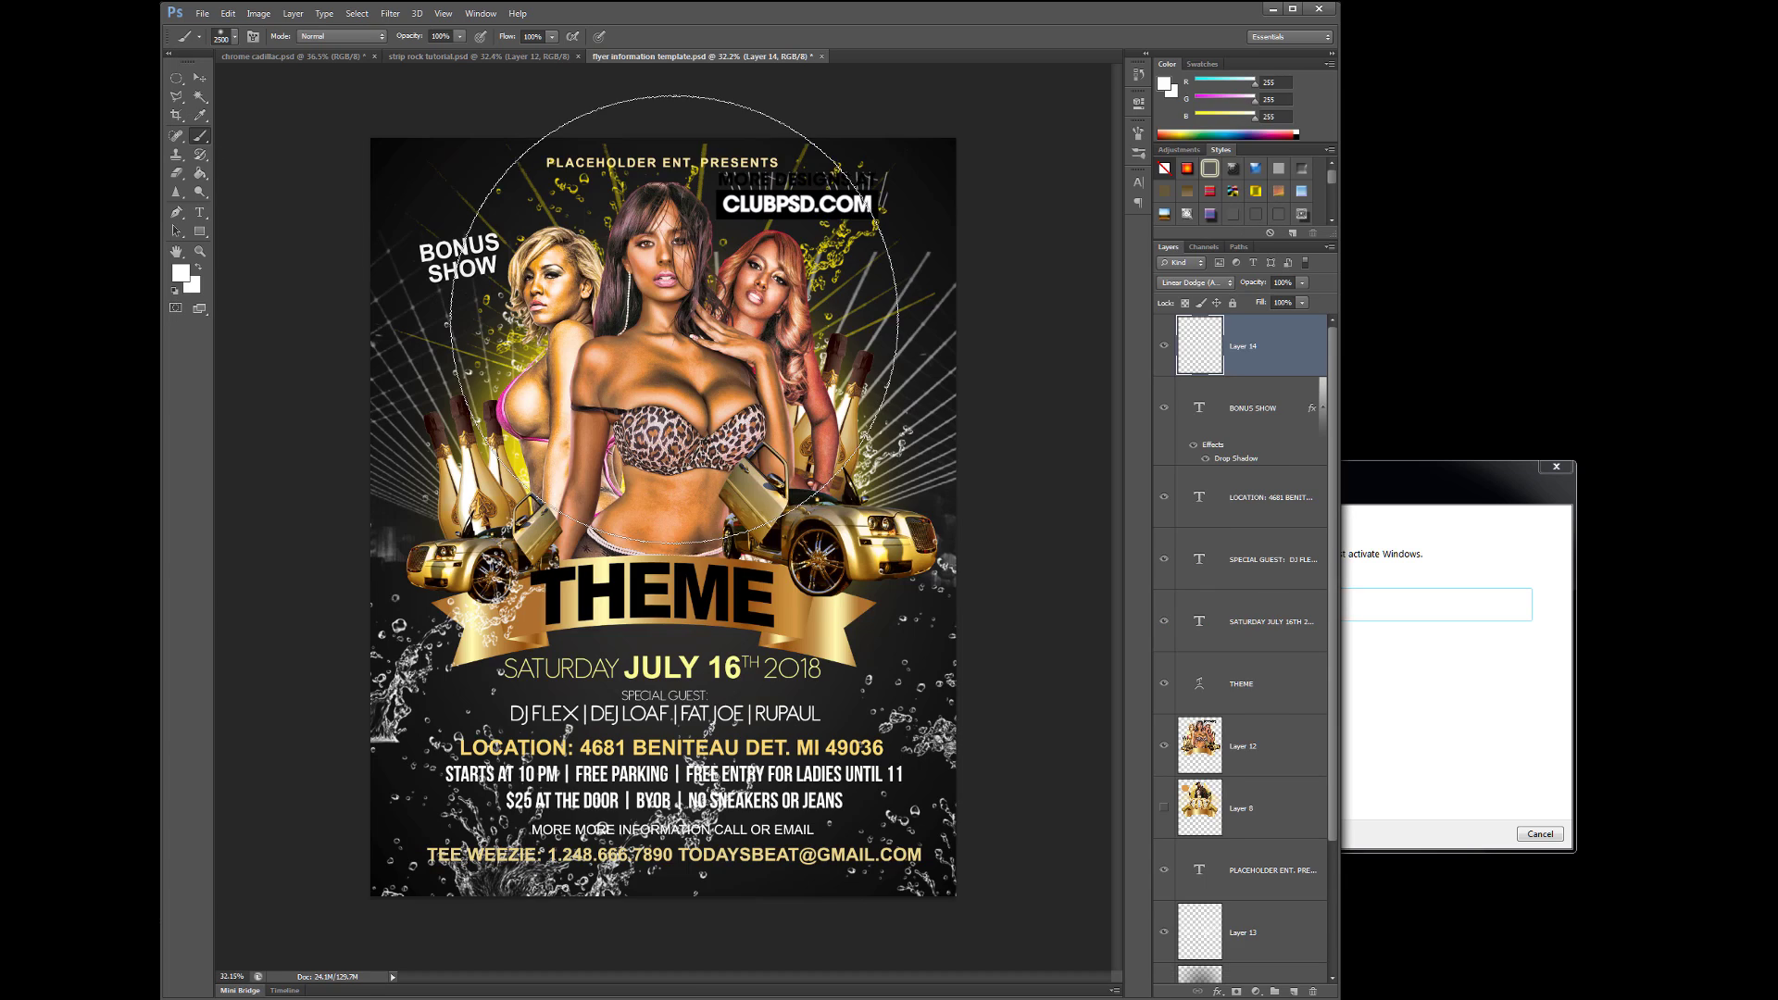
pyautogui.click(180, 273)
pyautogui.click(1061, 626)
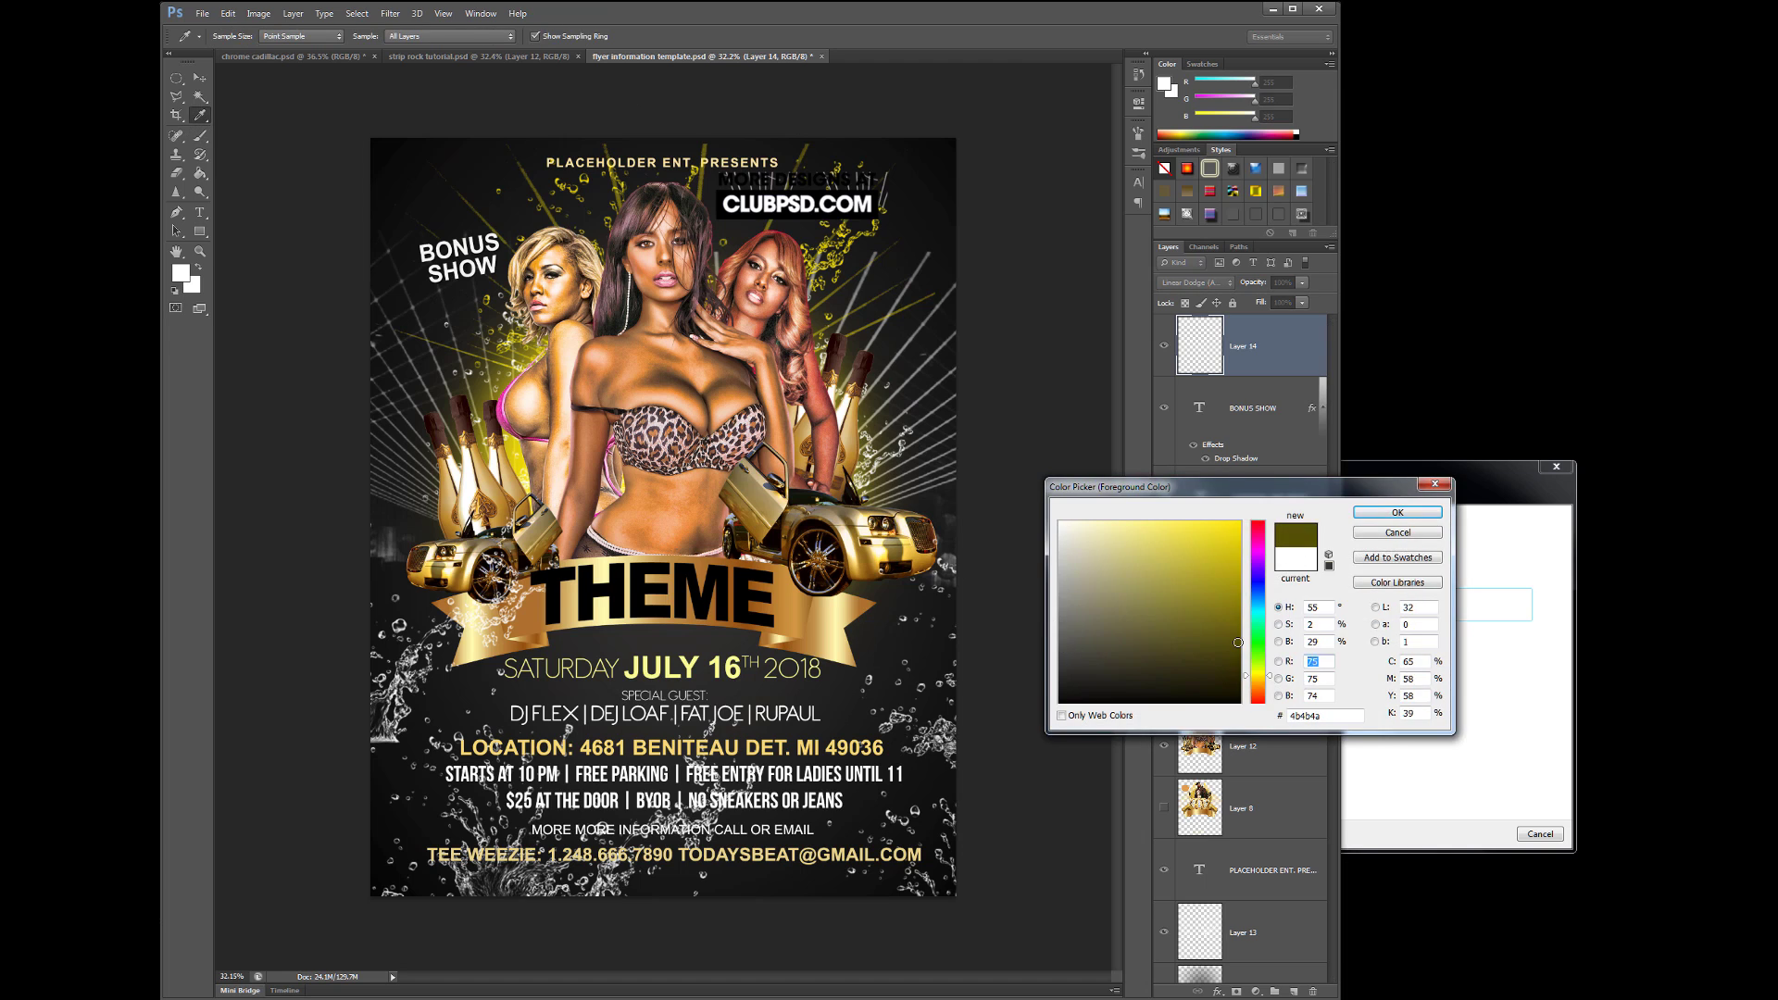